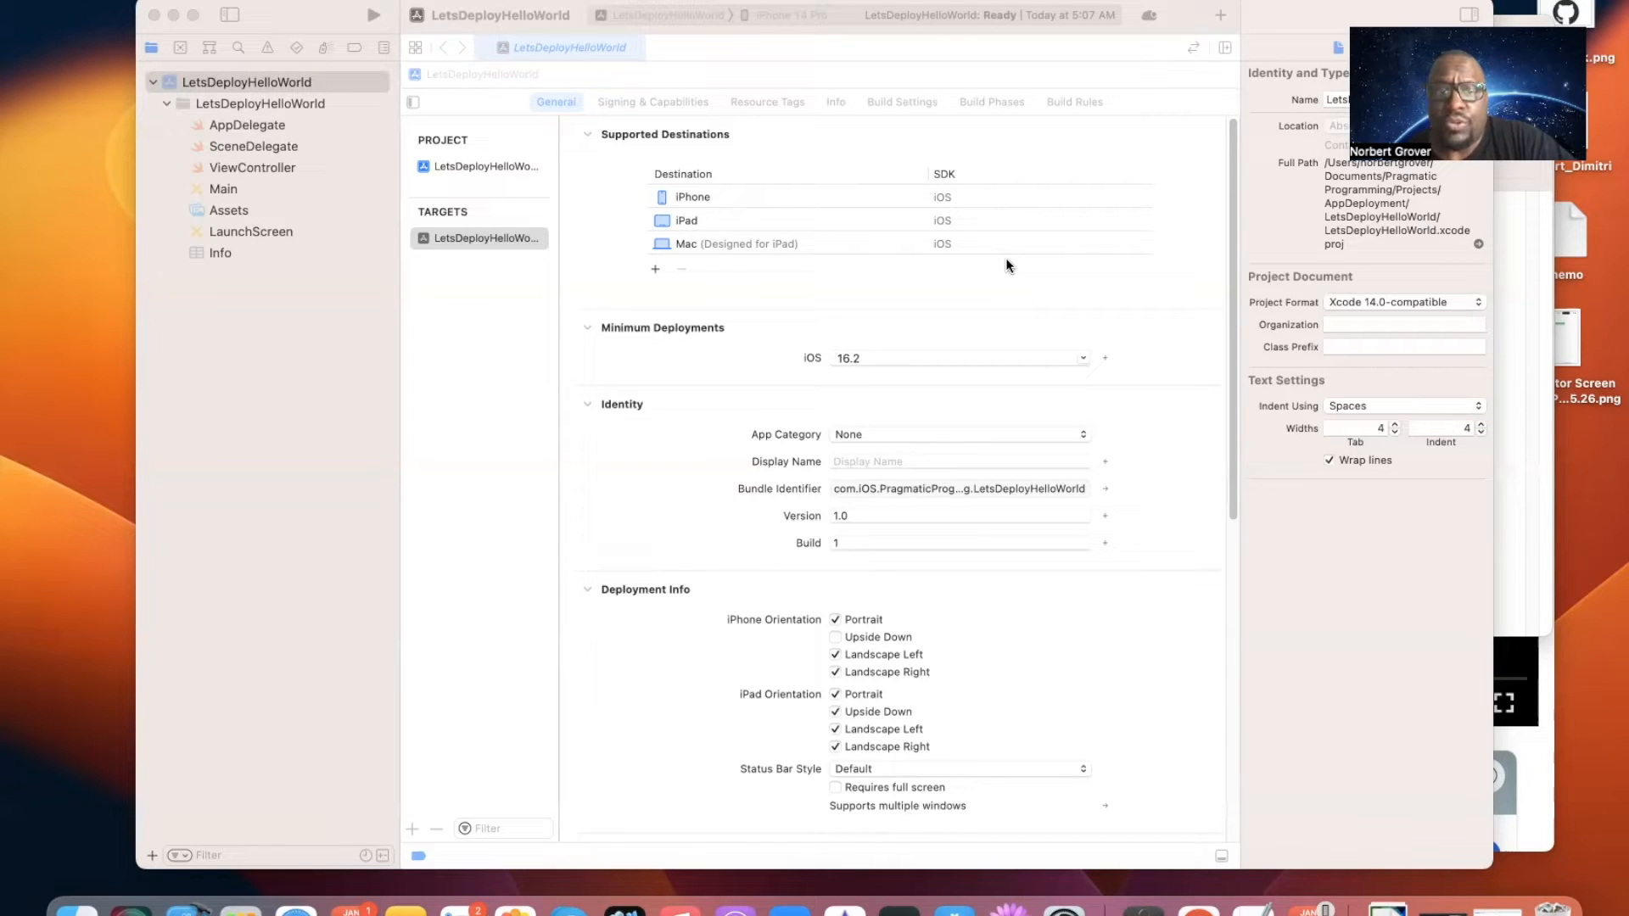
# Step: Set the App Category of the LetsDeployHelloWorld target to Education
pyautogui.click(1269, 19)
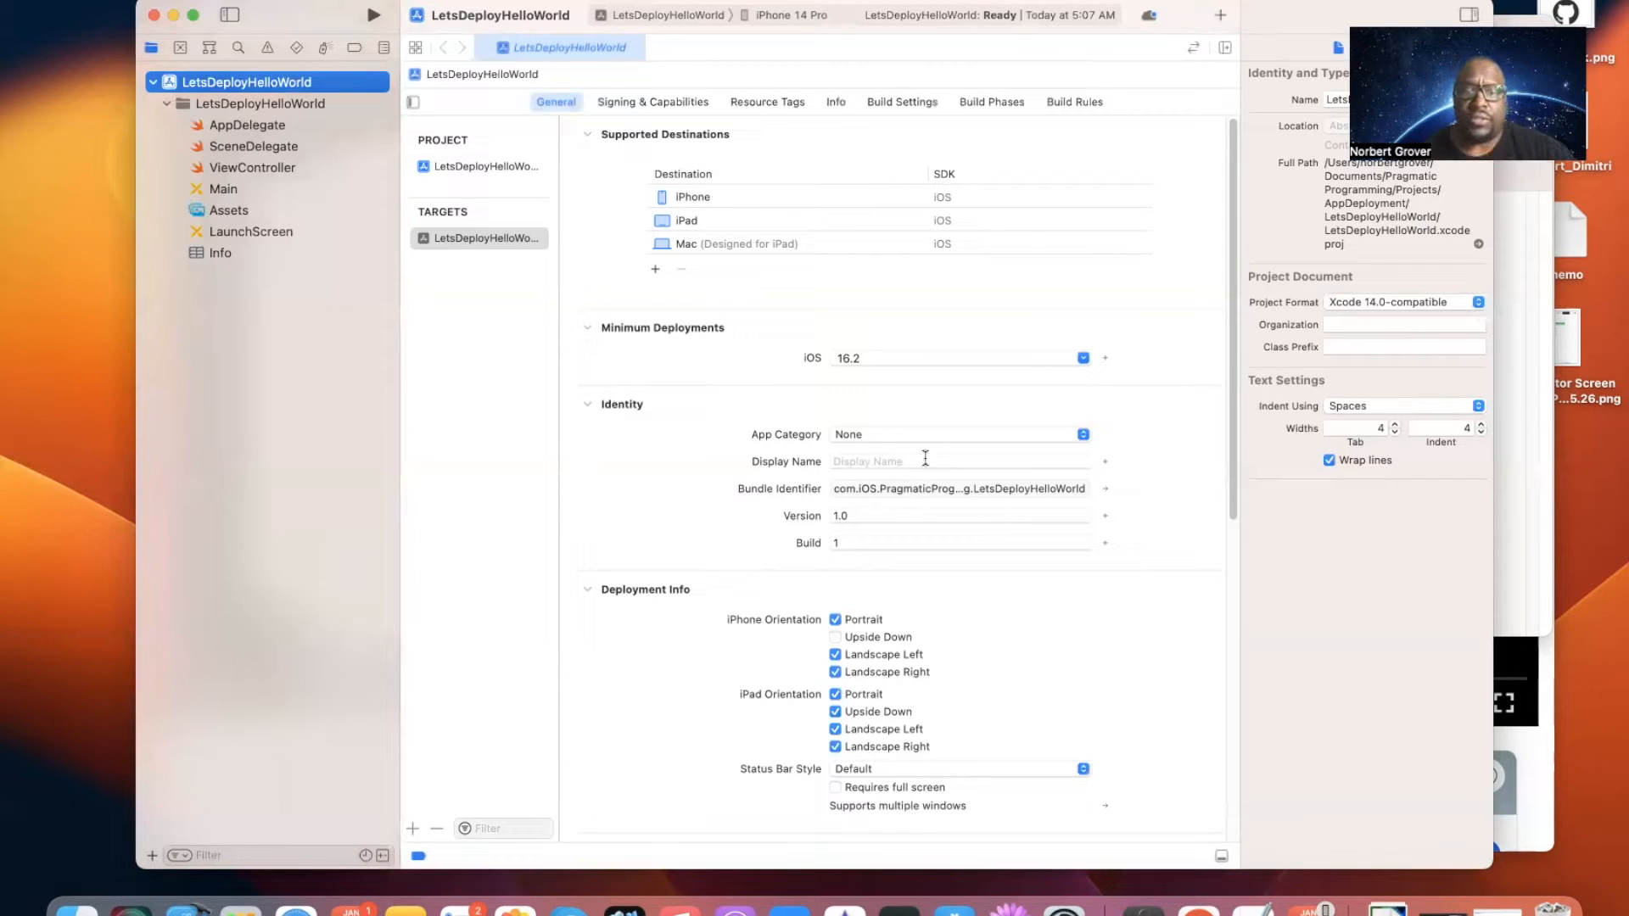
pyautogui.click(978, 438)
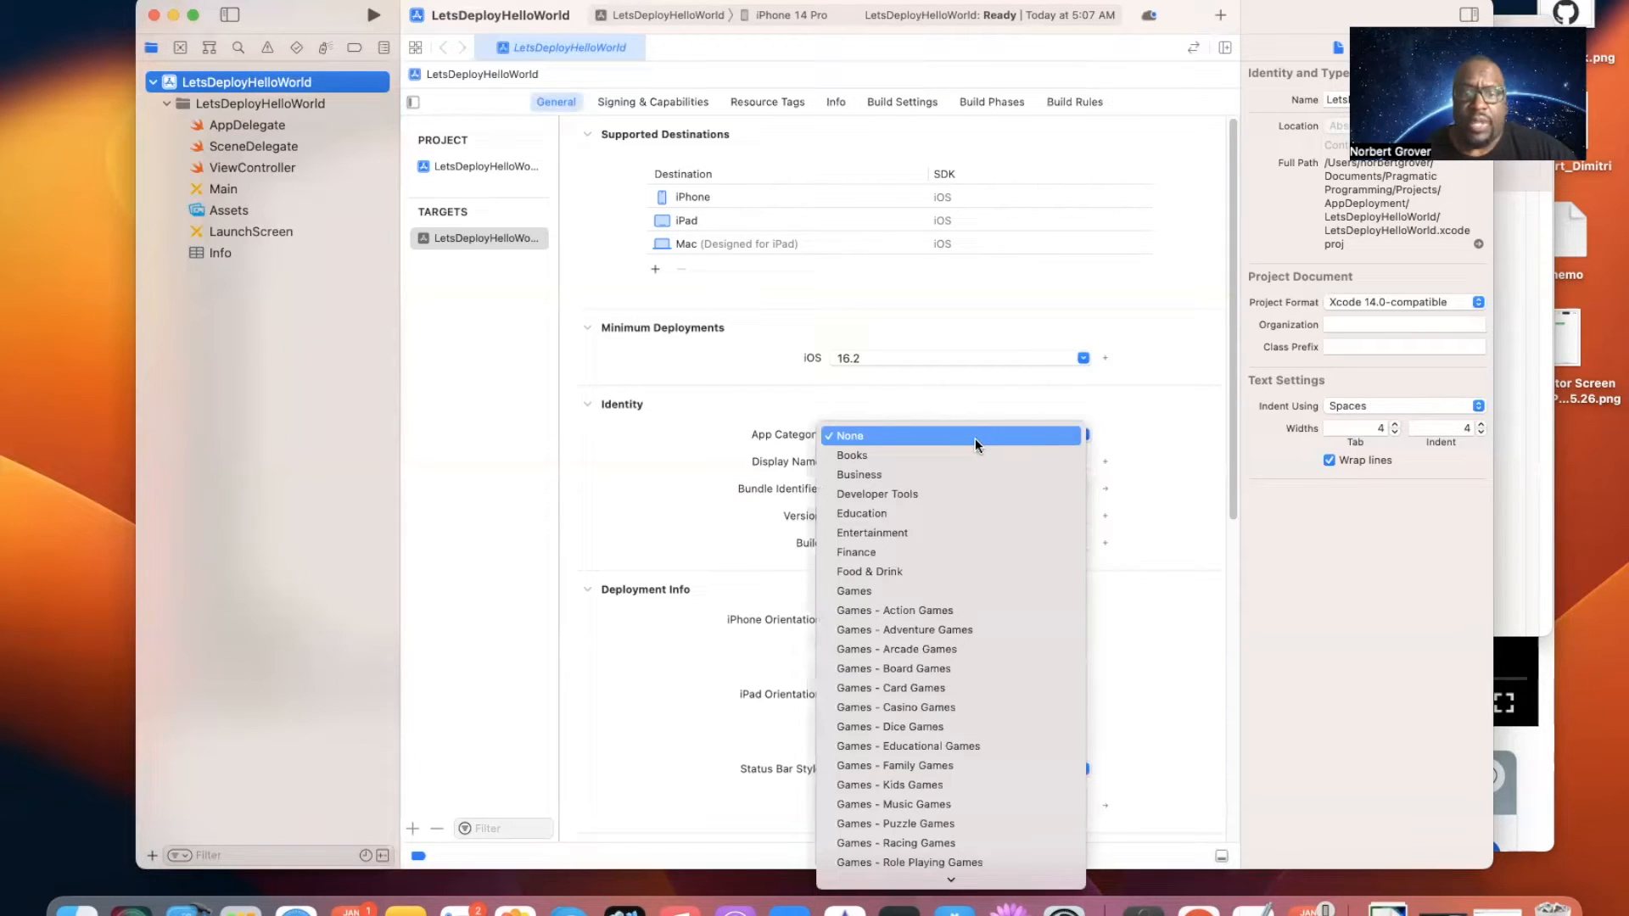
pyautogui.click(965, 512)
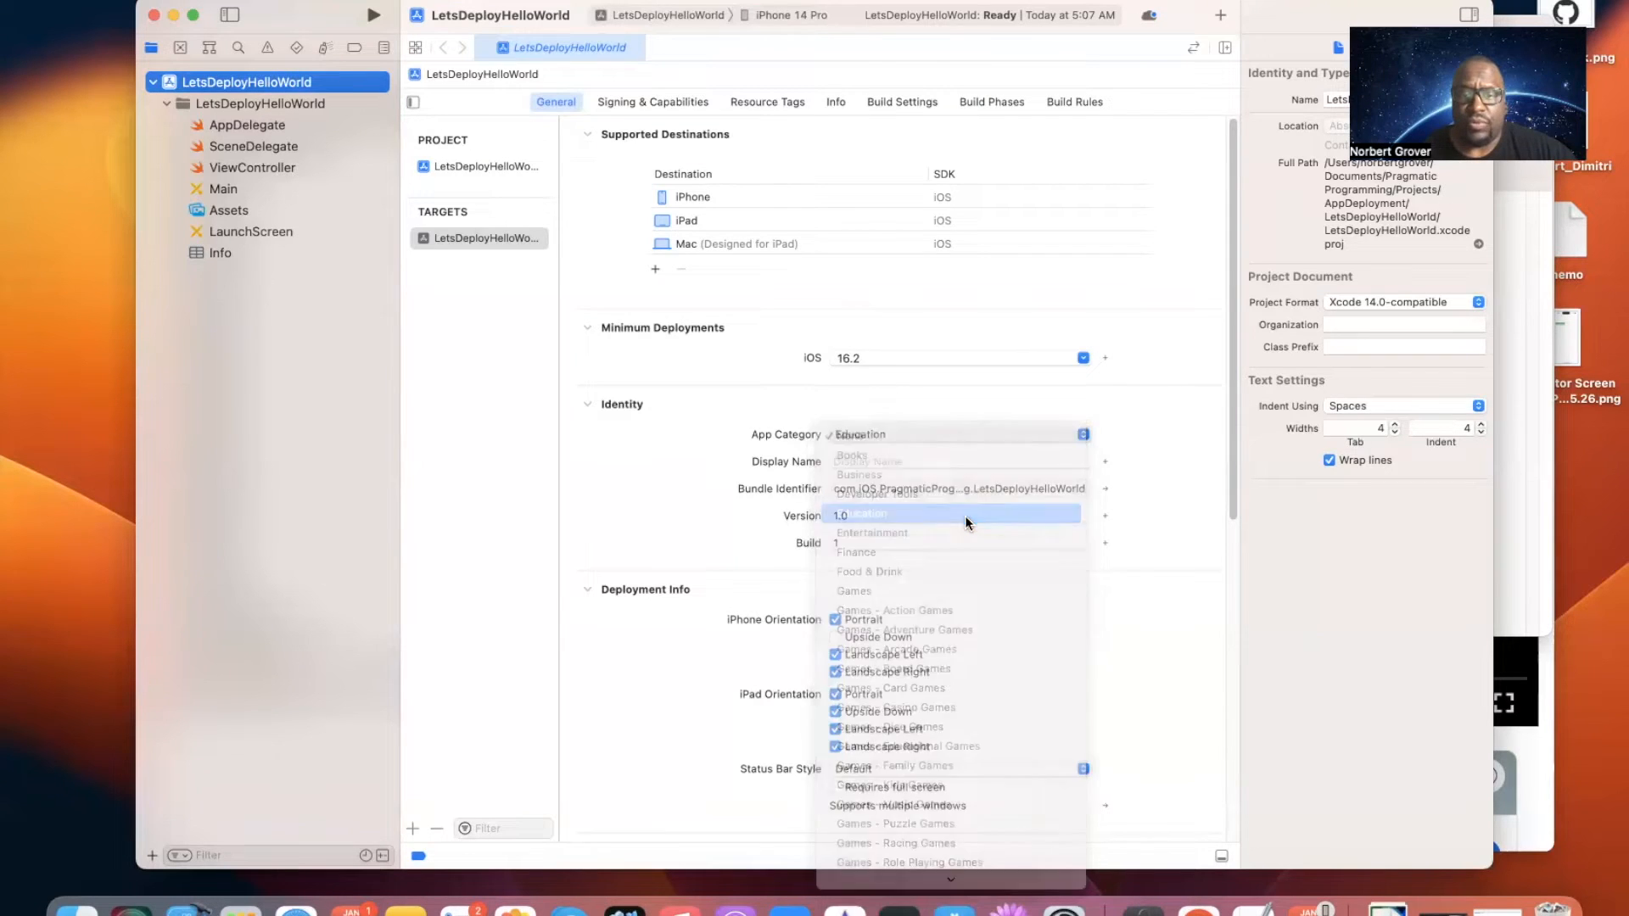
# Step: Set the target's Display Name to "LetsDeploy App"
pyautogui.click(855, 462)
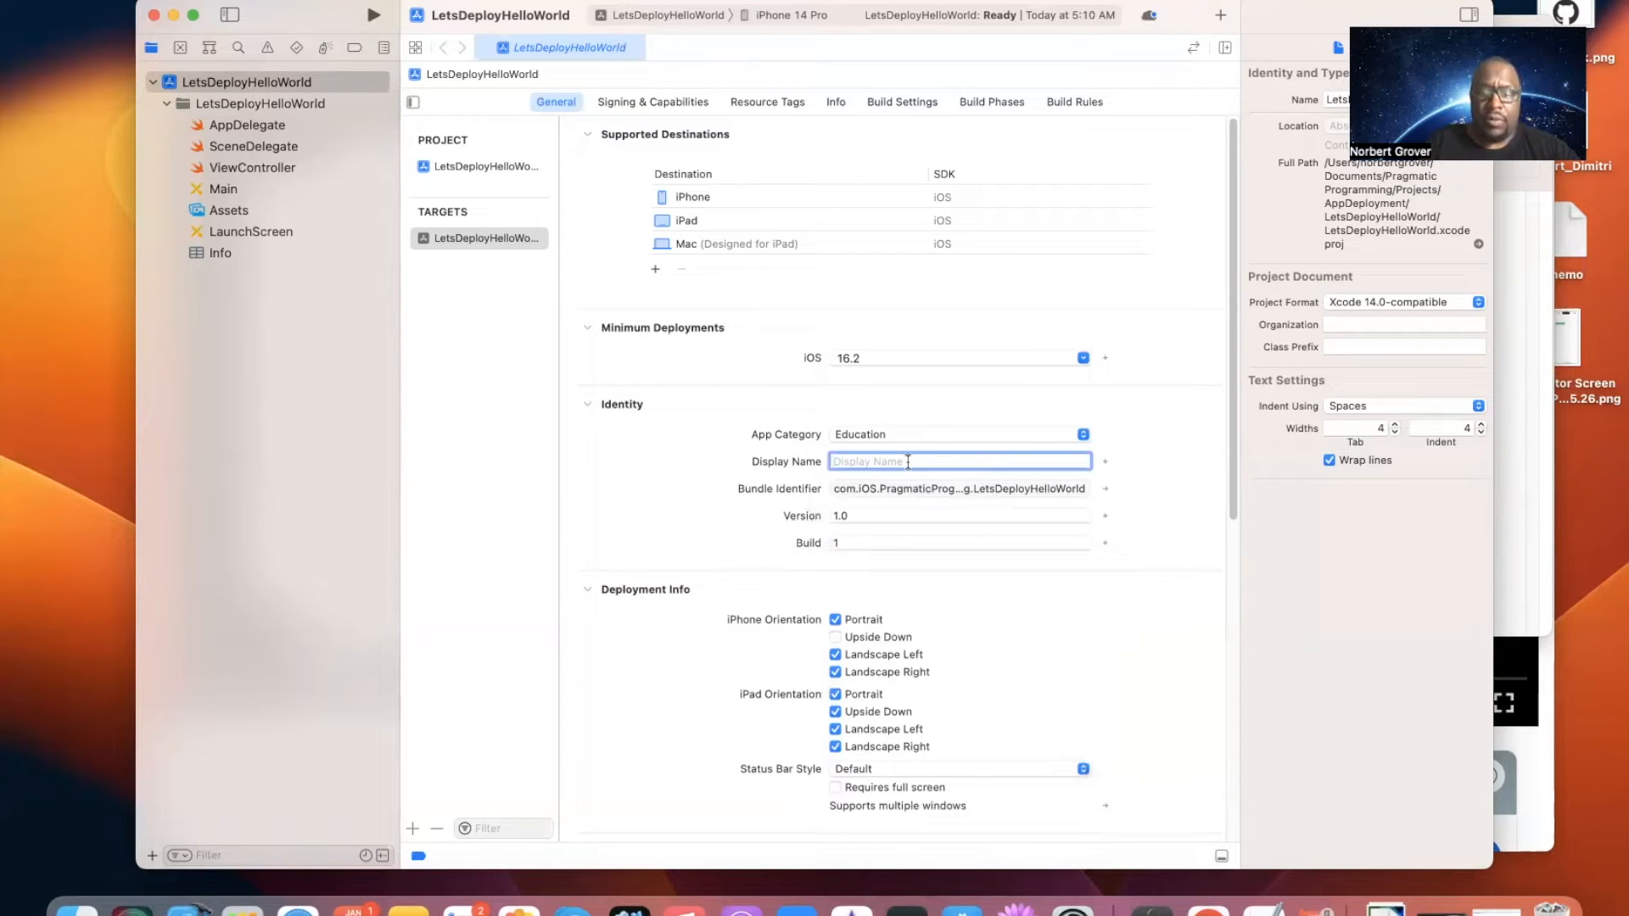
pyautogui.write('Lets')
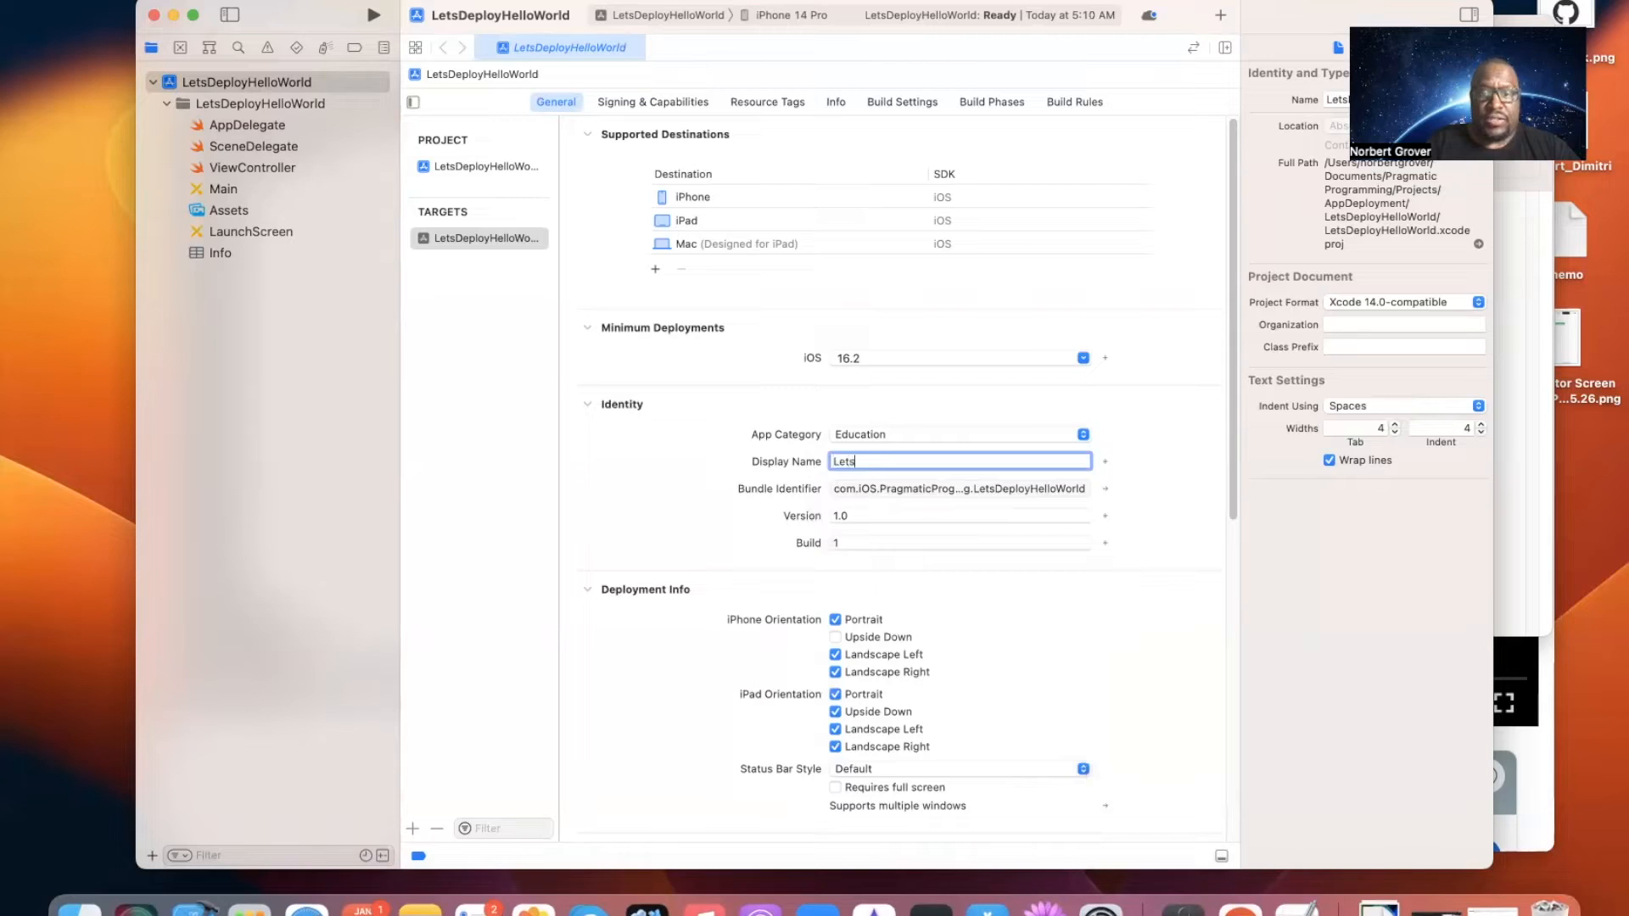
pyautogui.write('Deploy')
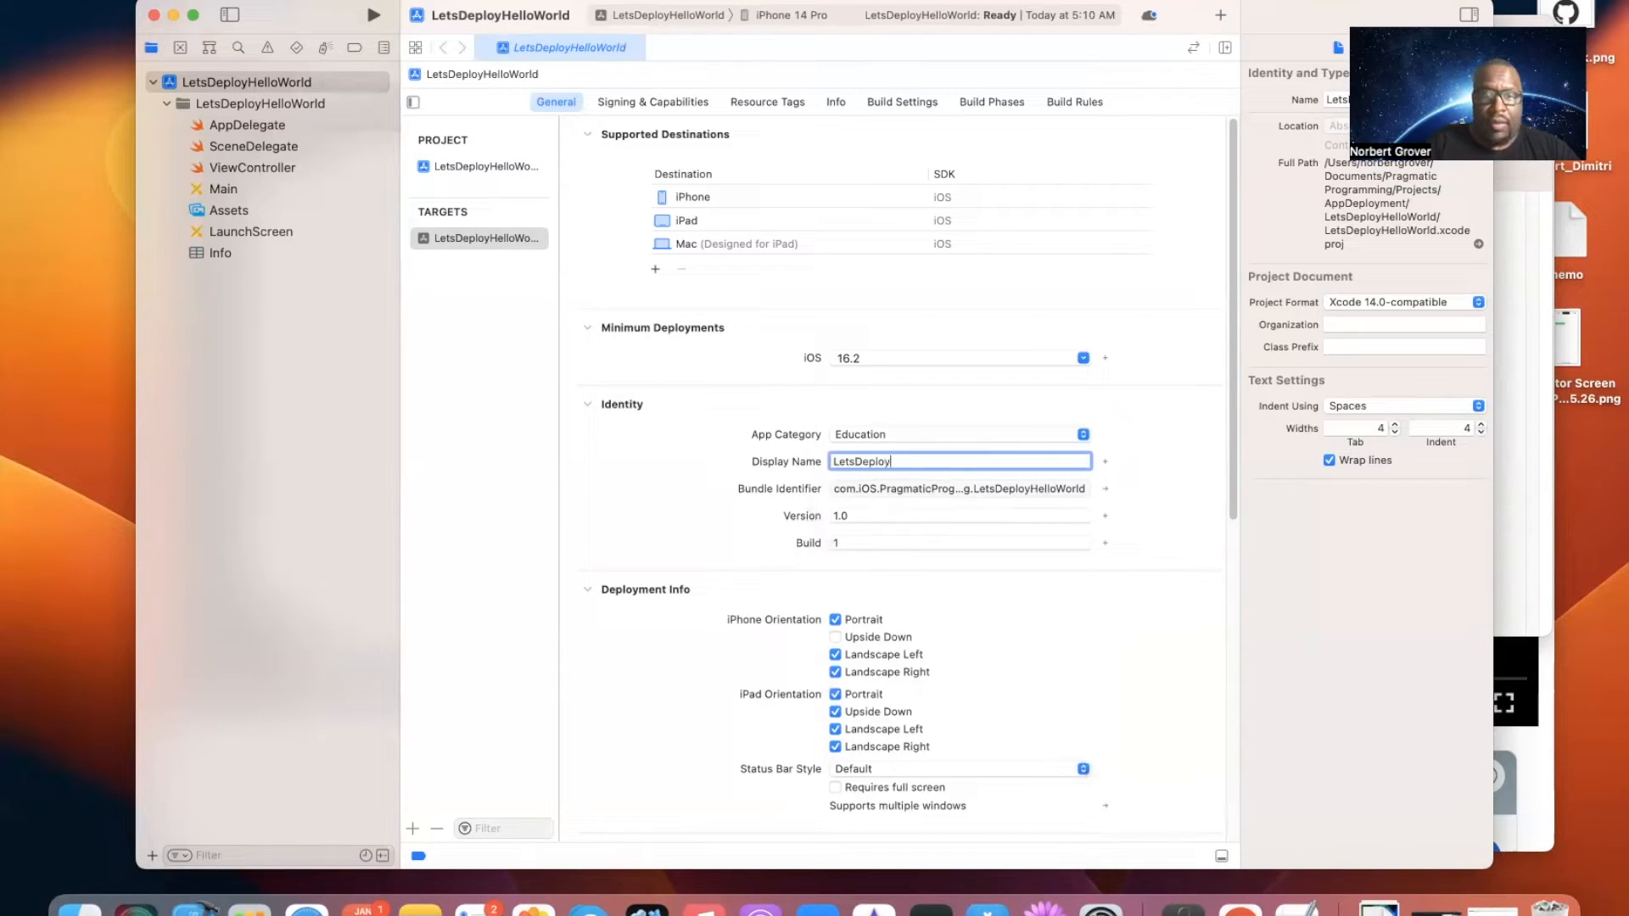
pyautogui.write(' App')
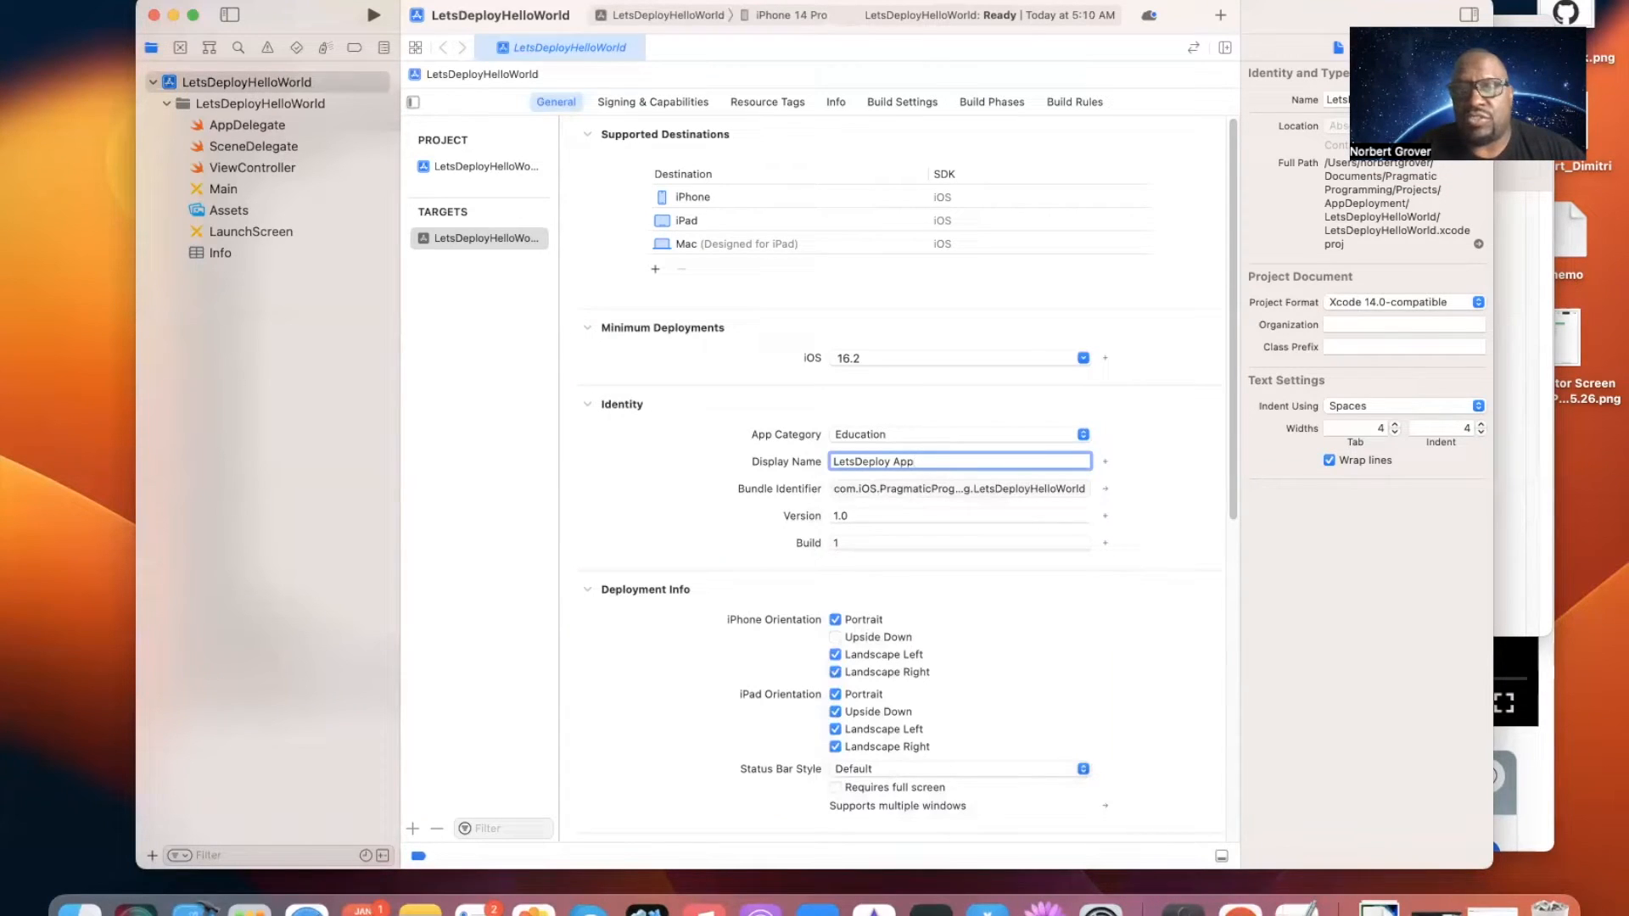
pyautogui.press('Return')
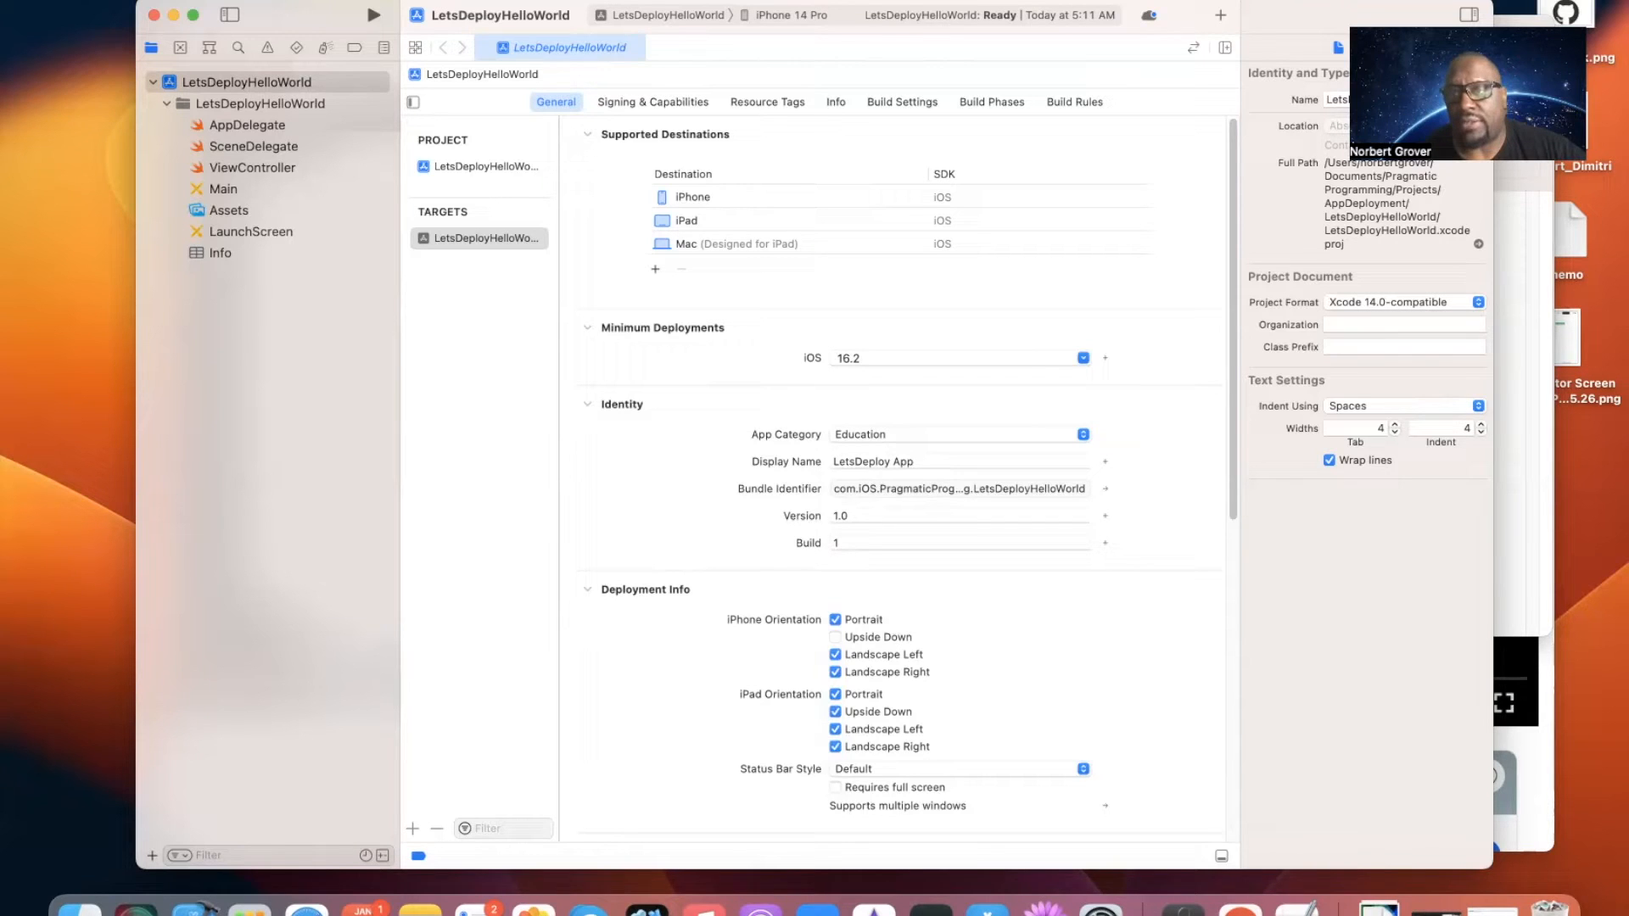
pyautogui.click(235, 212)
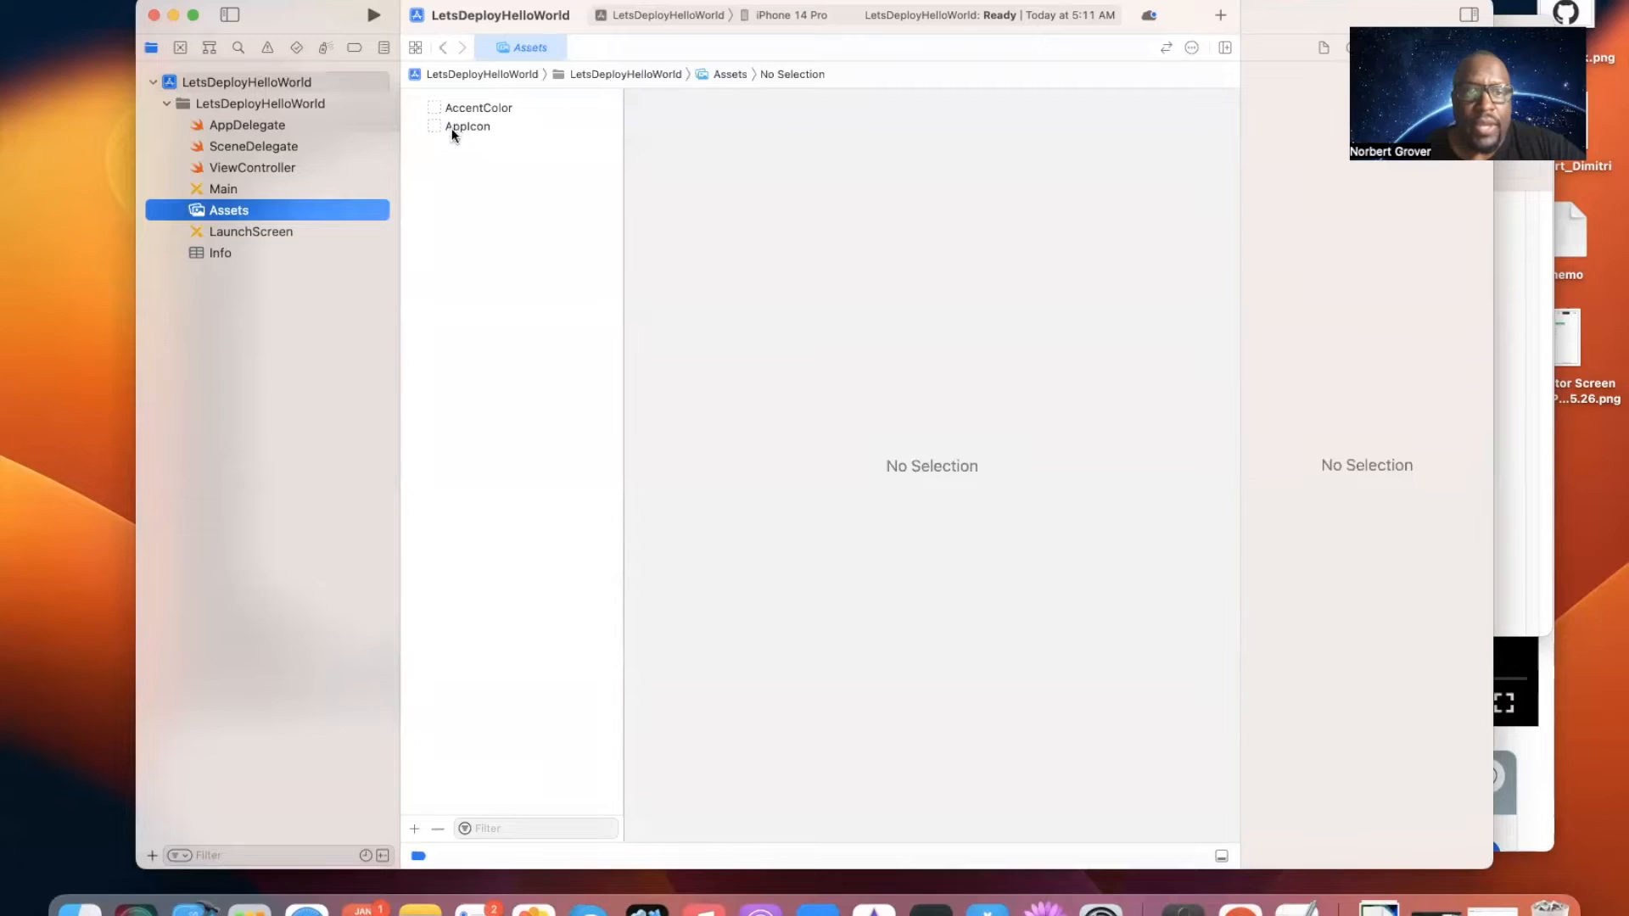
pyautogui.click(455, 123)
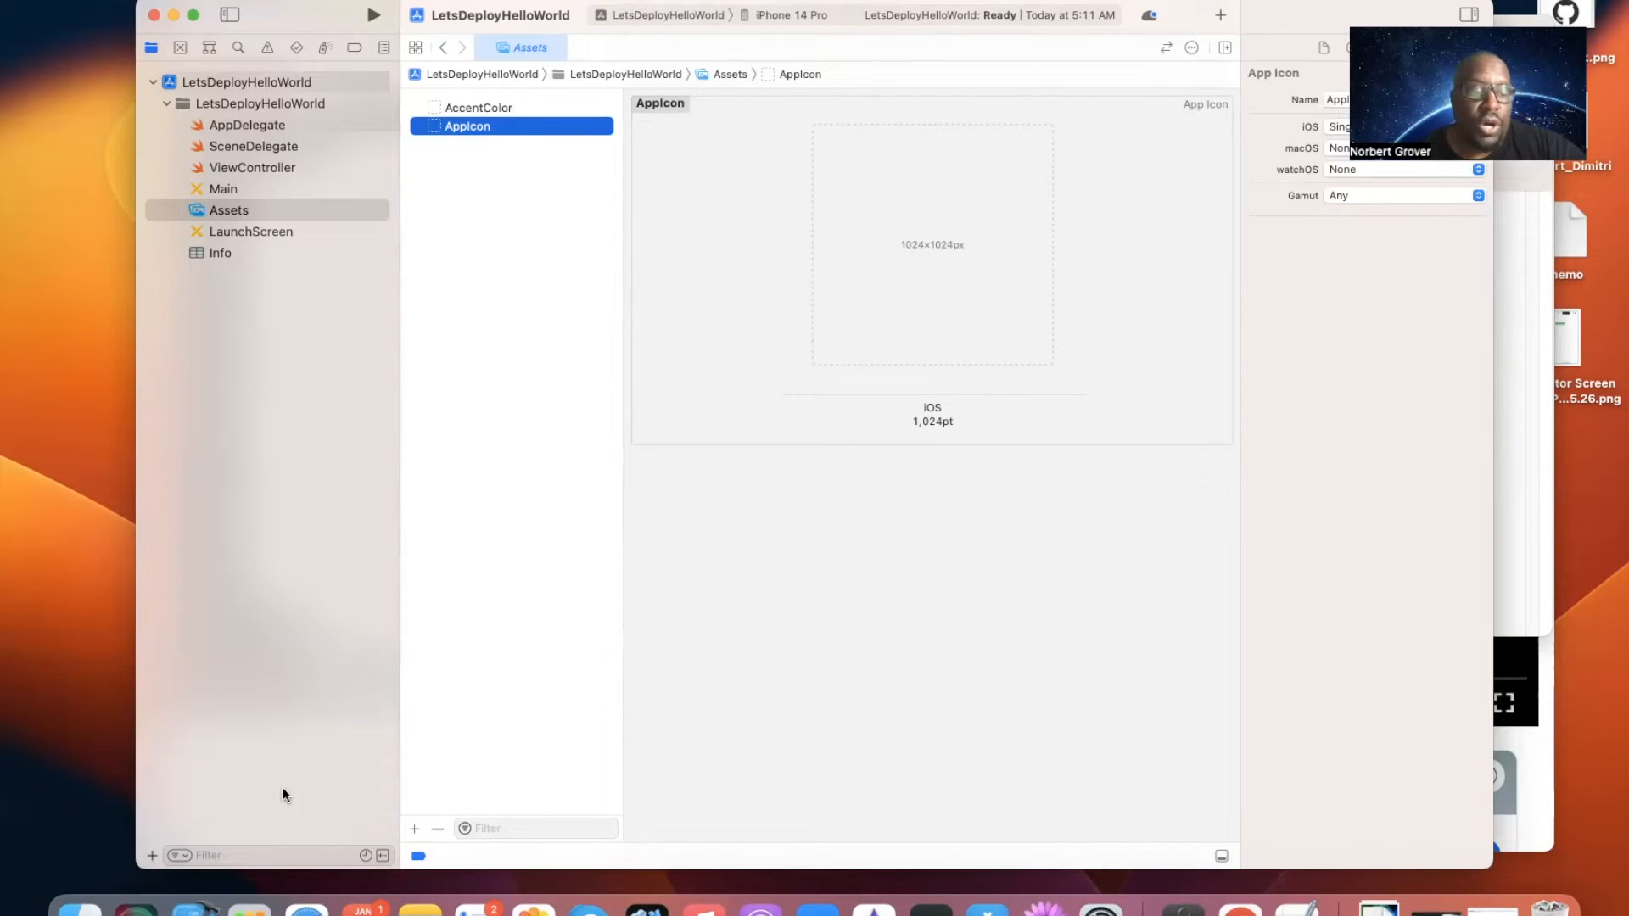
pyautogui.click(81, 906)
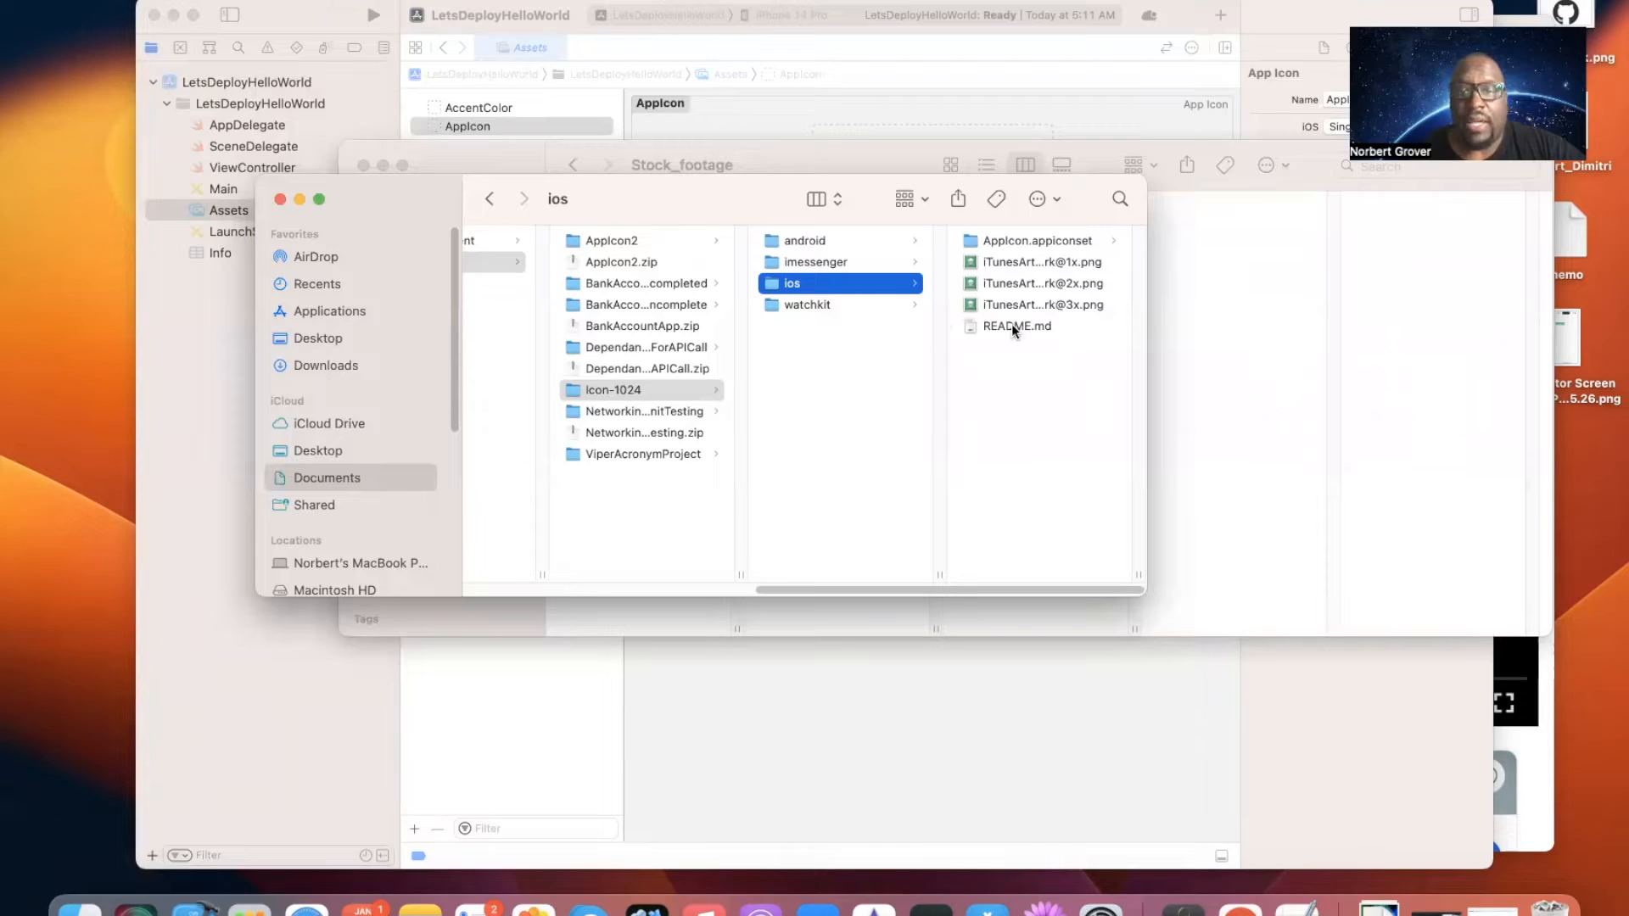
pyautogui.click(1016, 286)
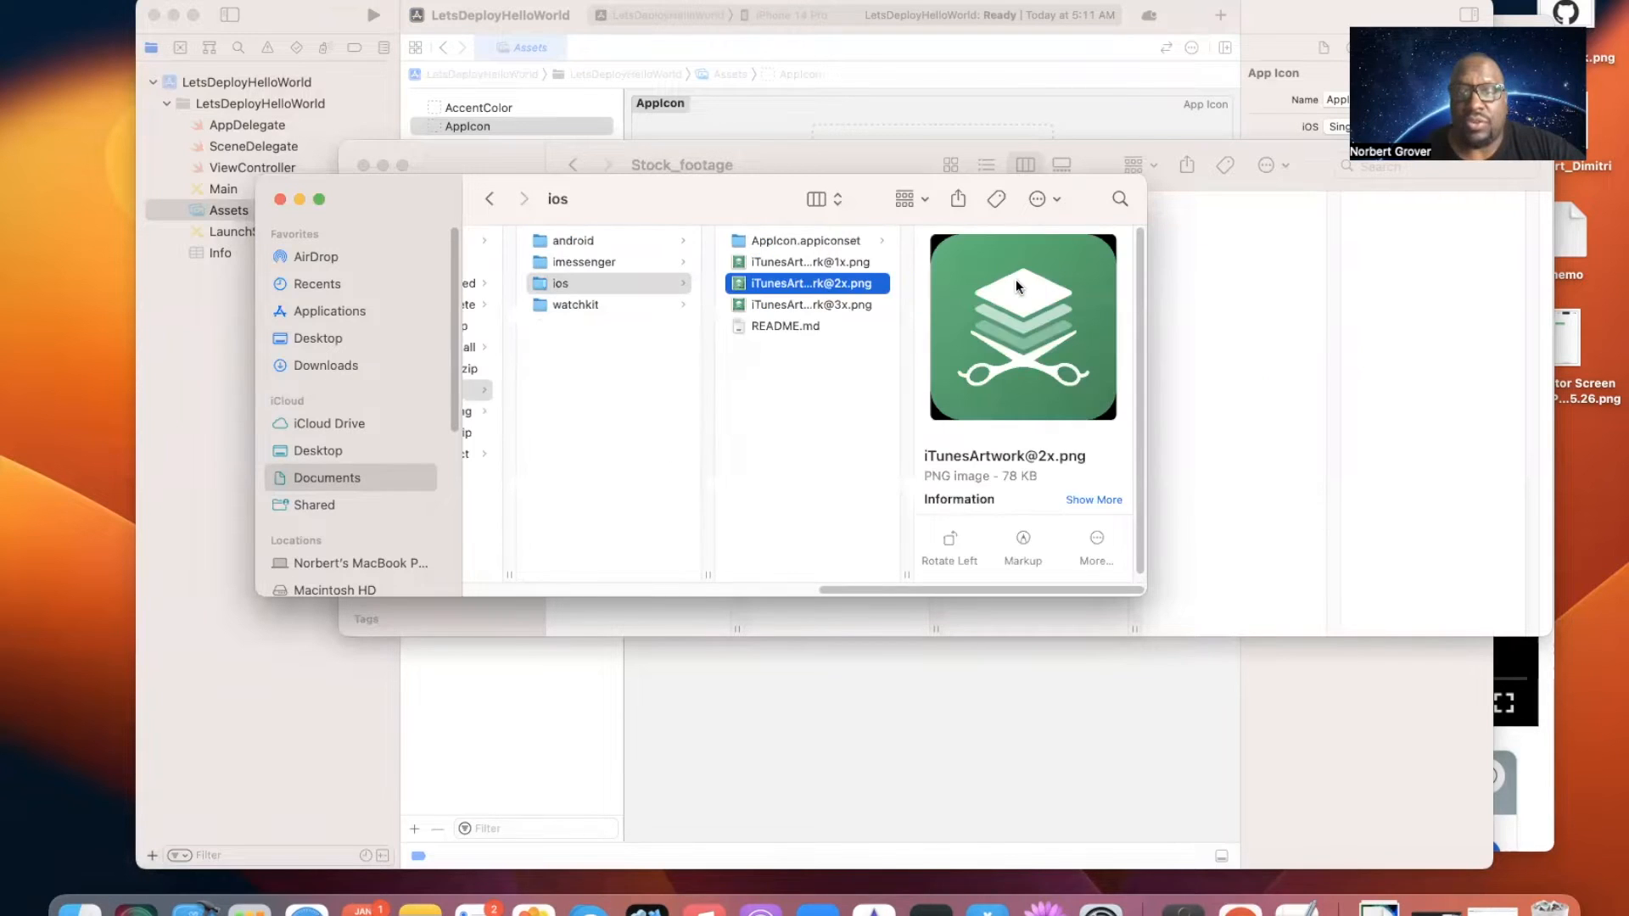
pyautogui.rightClick(738, 283)
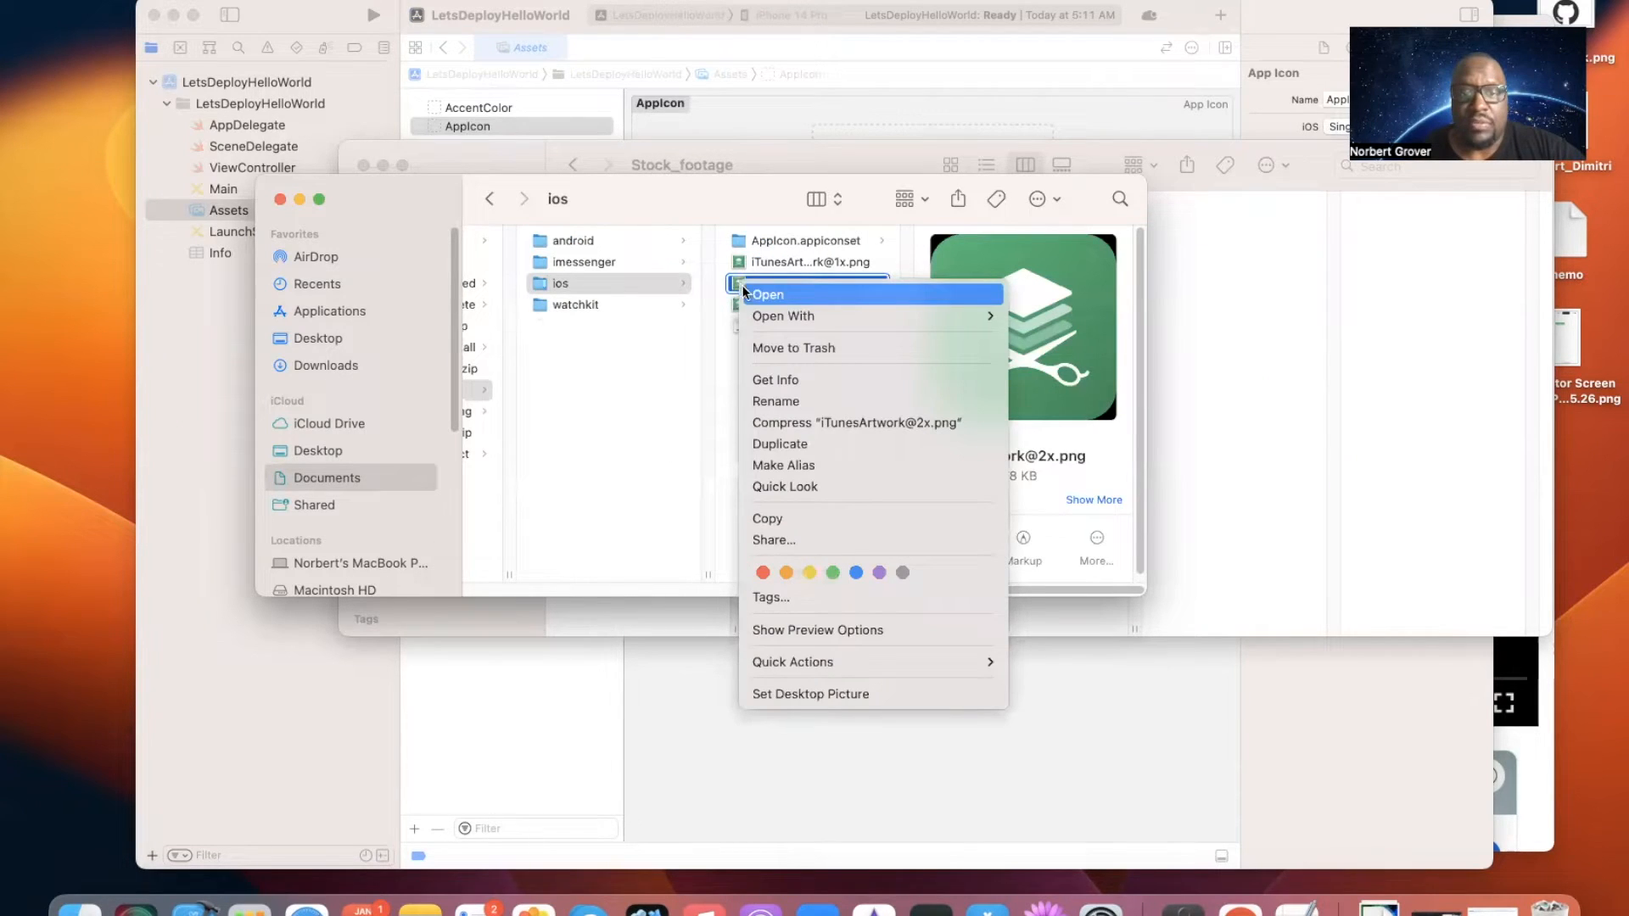
pyautogui.click(762, 381)
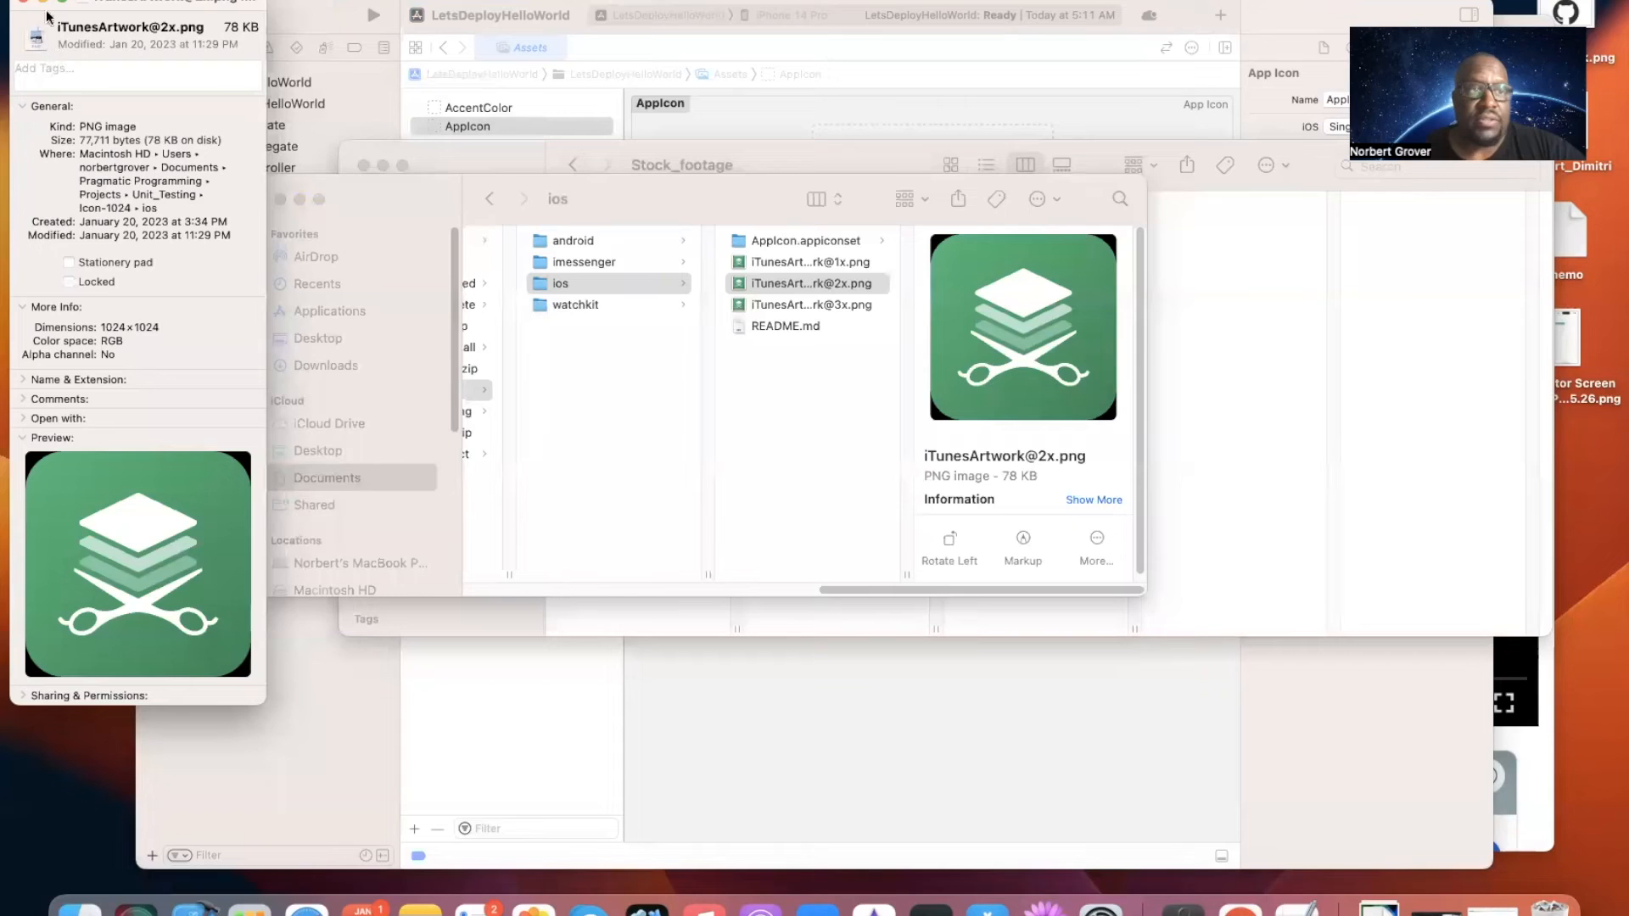
pyautogui.click(23, 3)
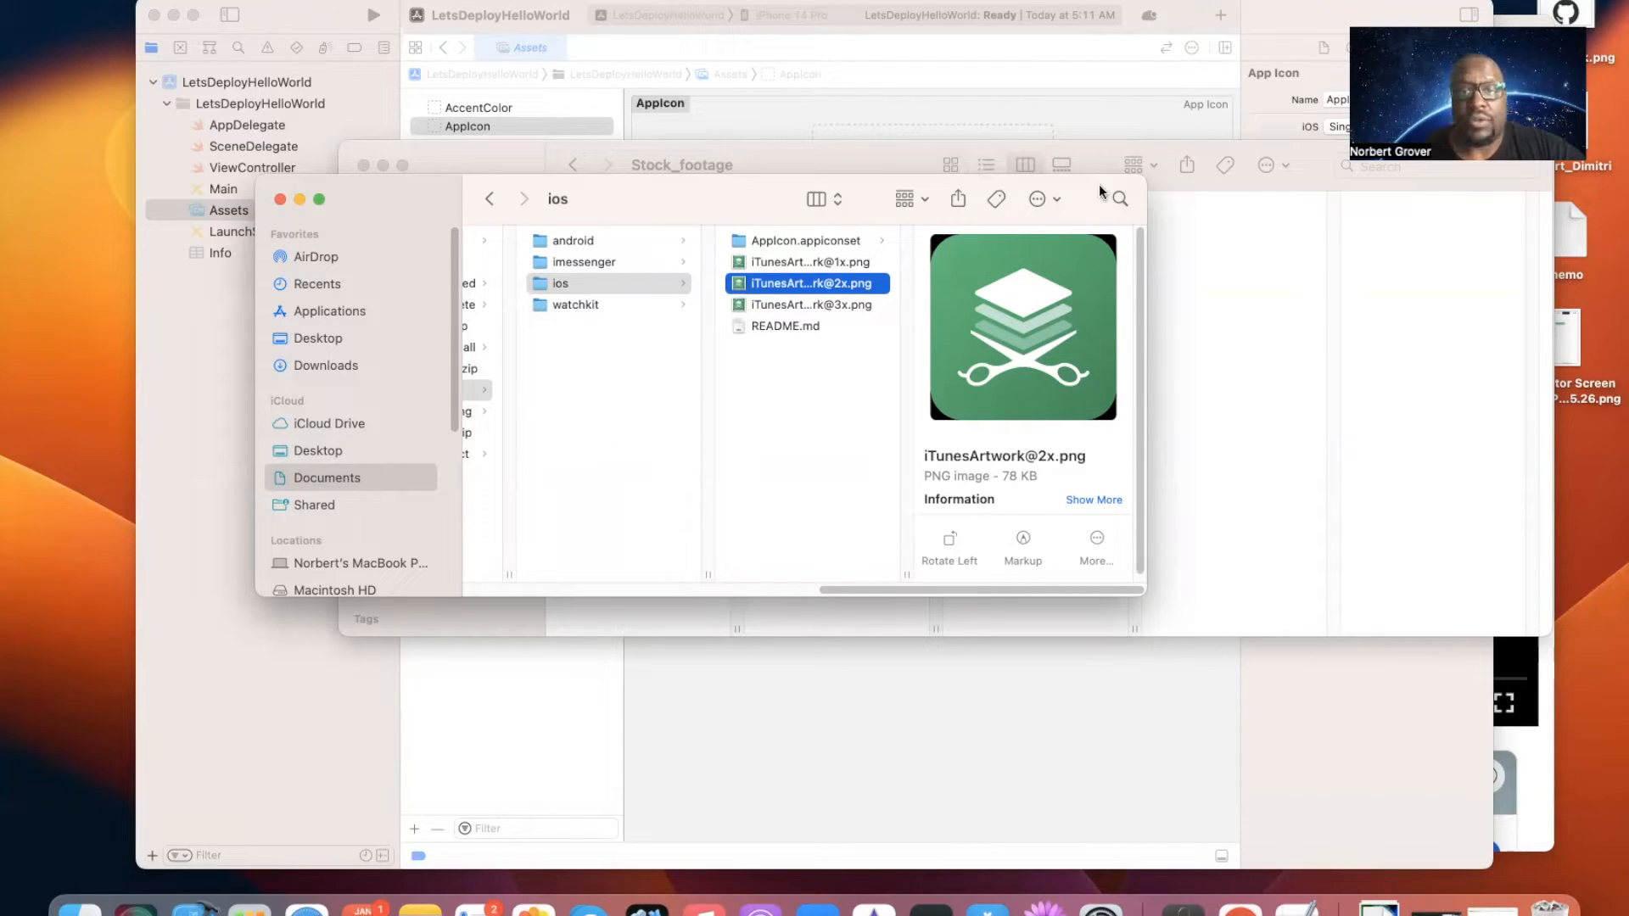
pyautogui.click(495, 146)
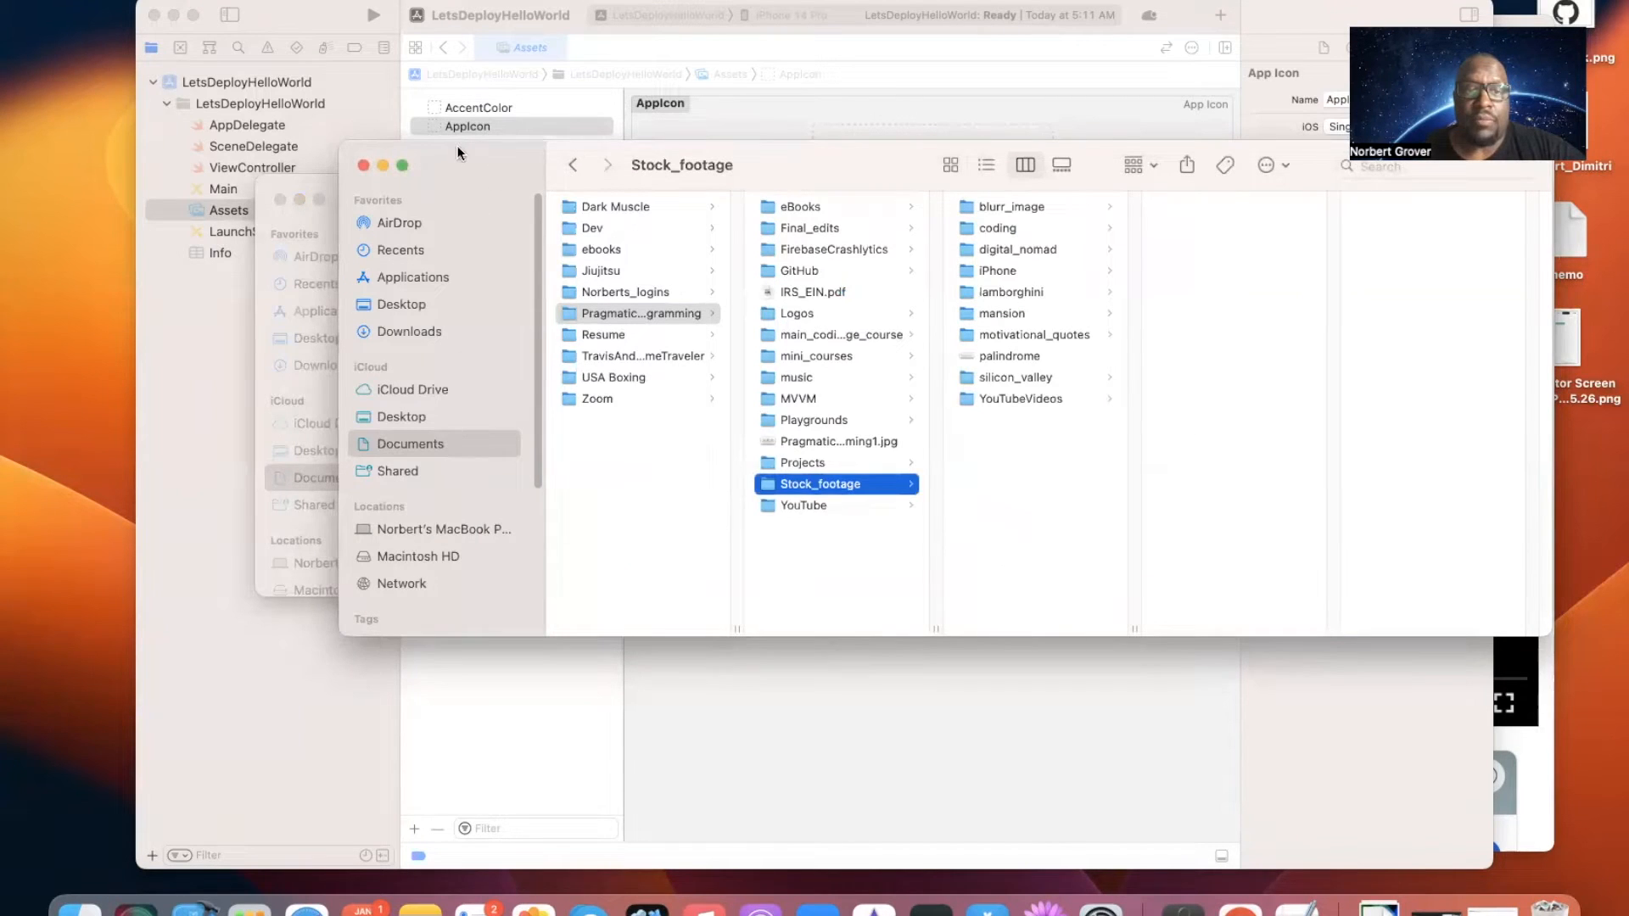
pyautogui.moveTo(456, 146); pyautogui.dragTo(387, 402)
pyautogui.moveTo(383, 556); pyautogui.dragTo(378, 703)
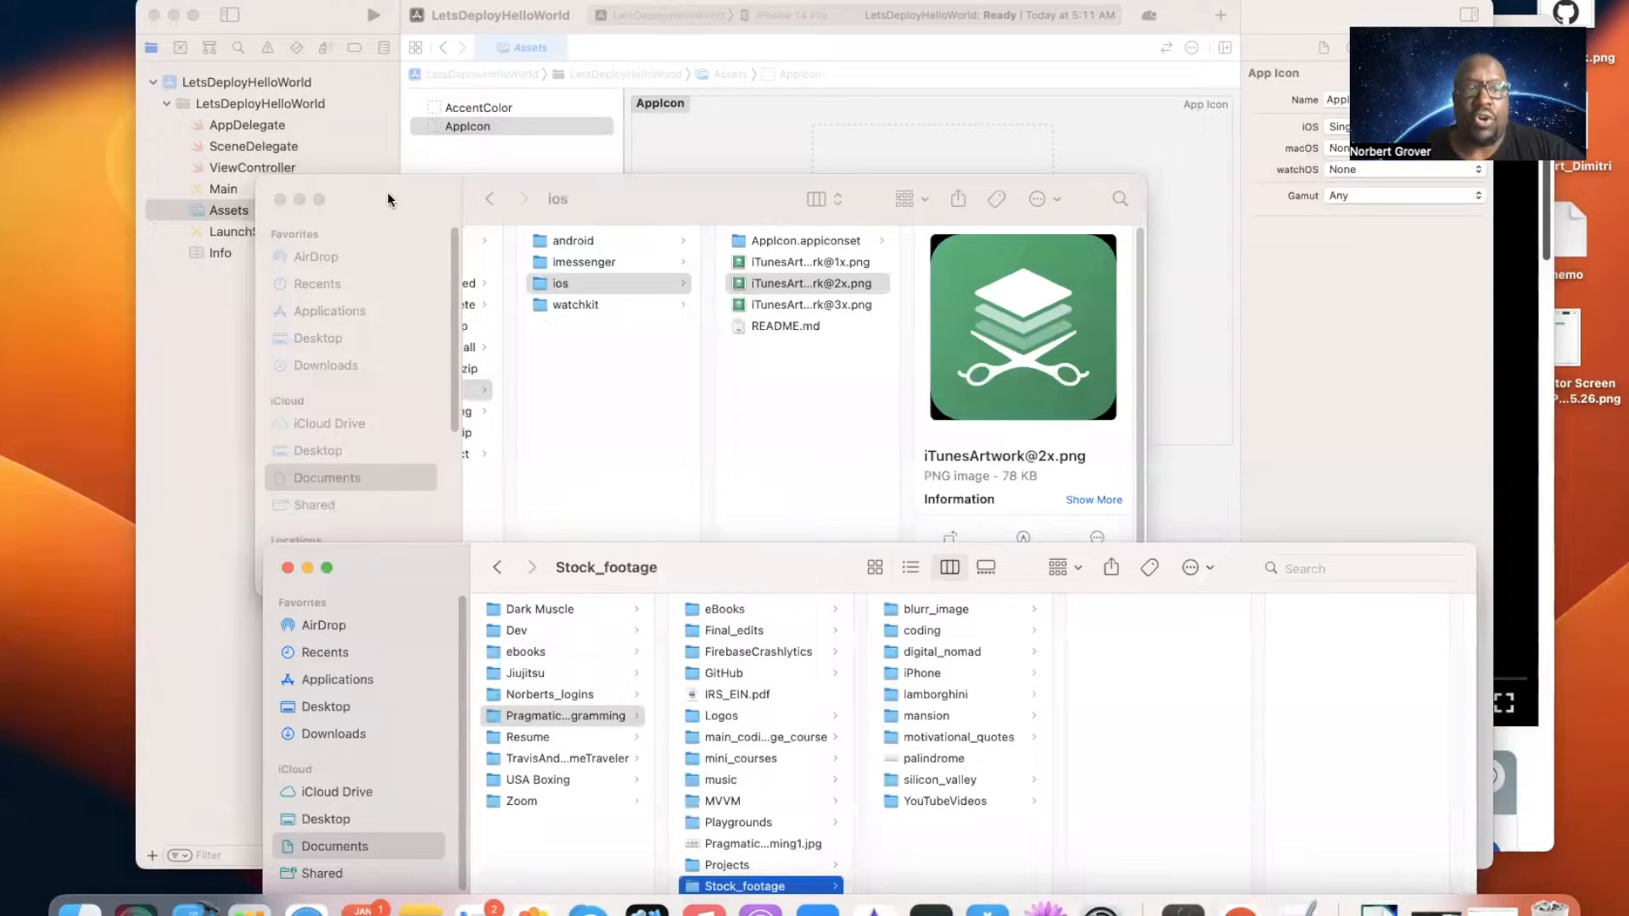
pyautogui.click(392, 199)
pyautogui.moveTo(394, 198); pyautogui.dragTo(414, 411)
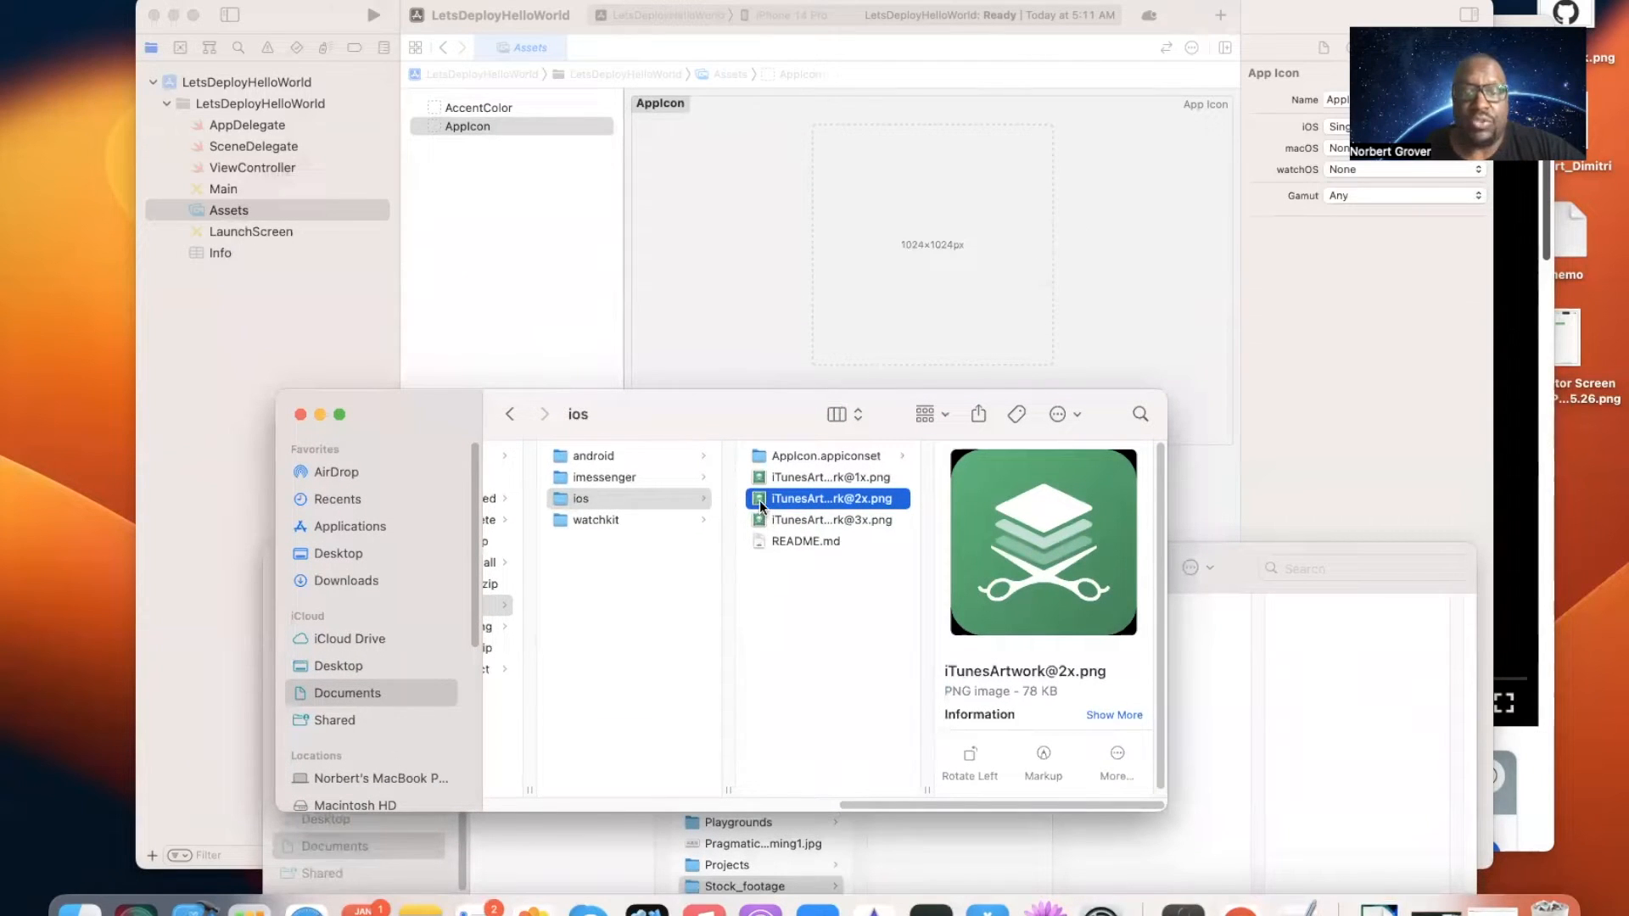
pyautogui.moveTo(757, 498); pyautogui.dragTo(969, 268)
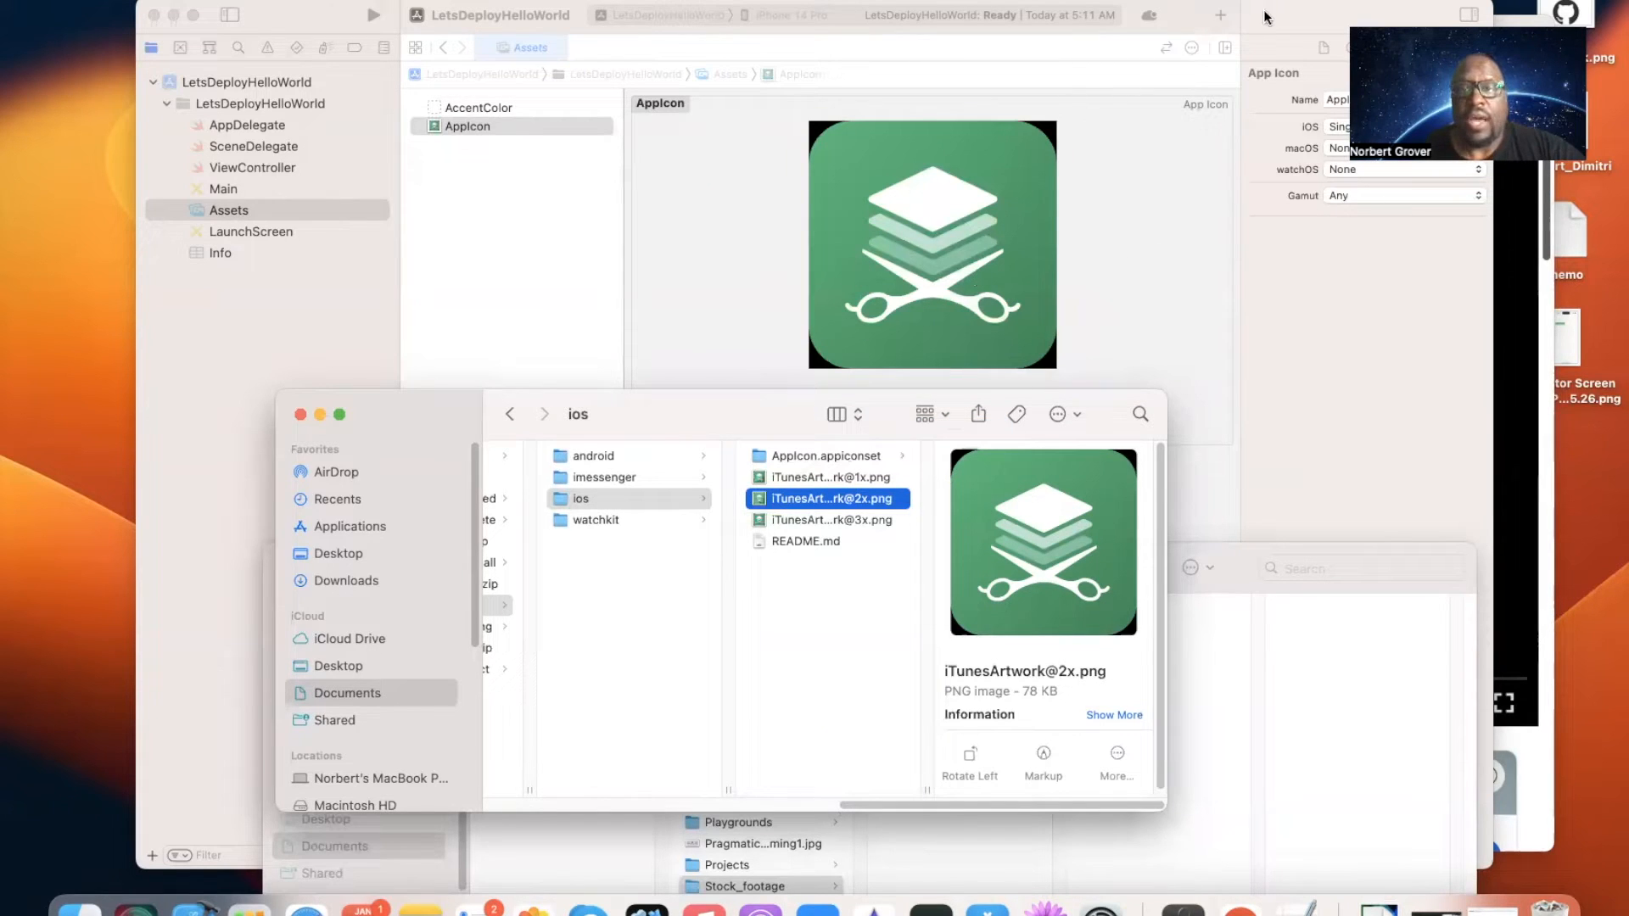
# Step: In Xcode, change the AppIcon set's iOS option to All Sizes
pyautogui.moveTo(1264, 17); pyautogui.dragTo(1208, 23)
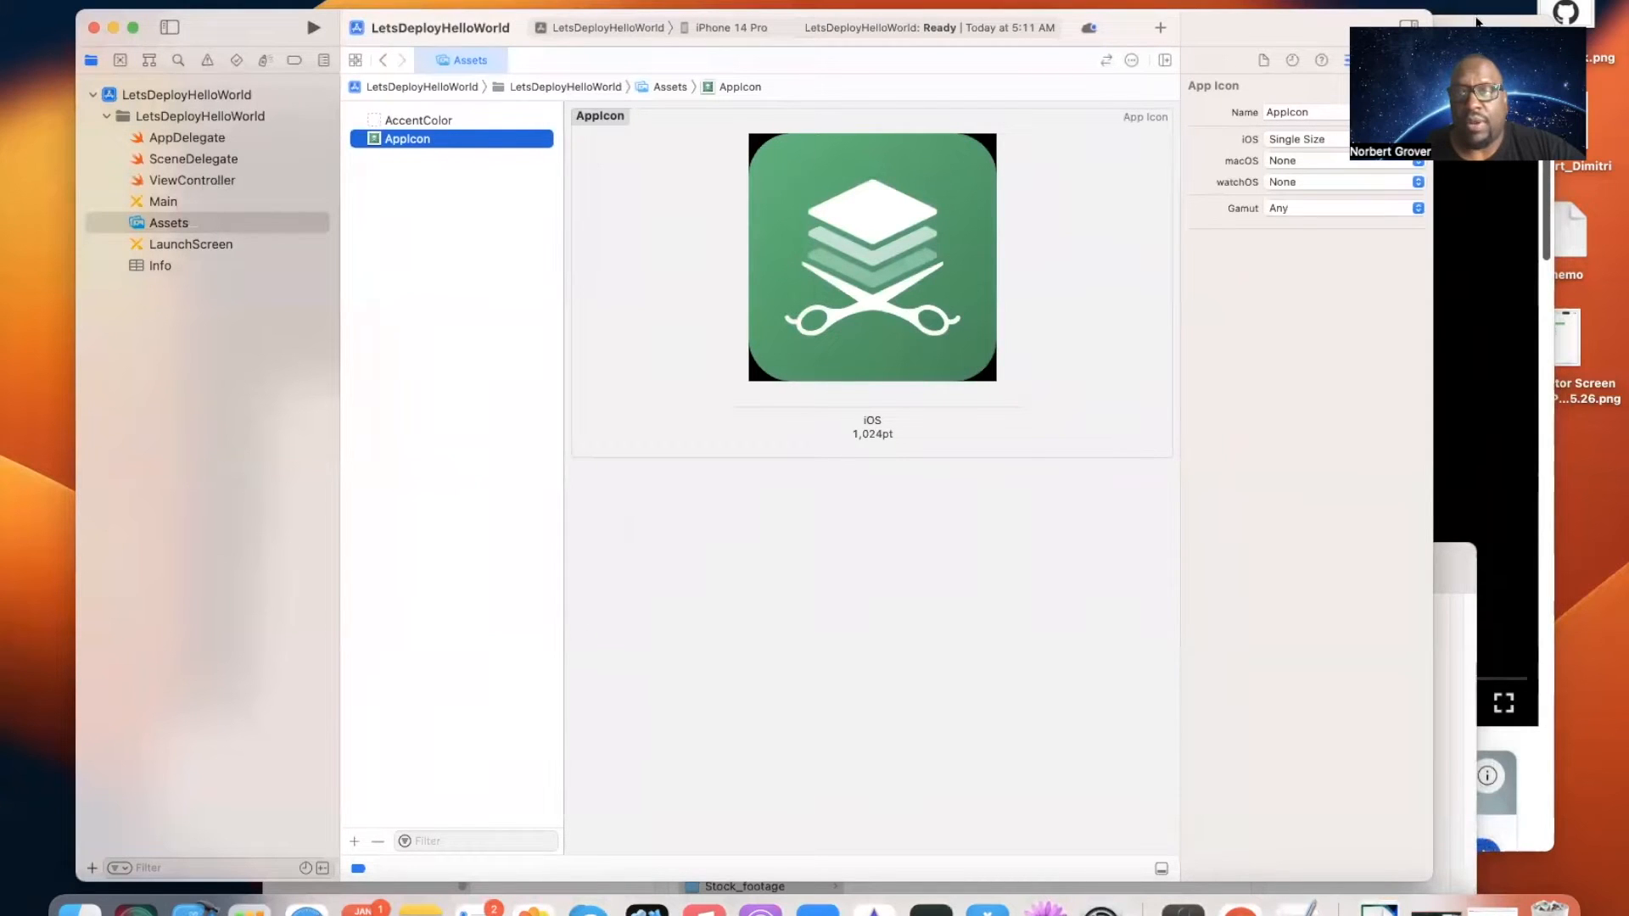
pyautogui.moveTo(1244, 24); pyautogui.dragTo(1204, 8)
pyautogui.click(1378, 131)
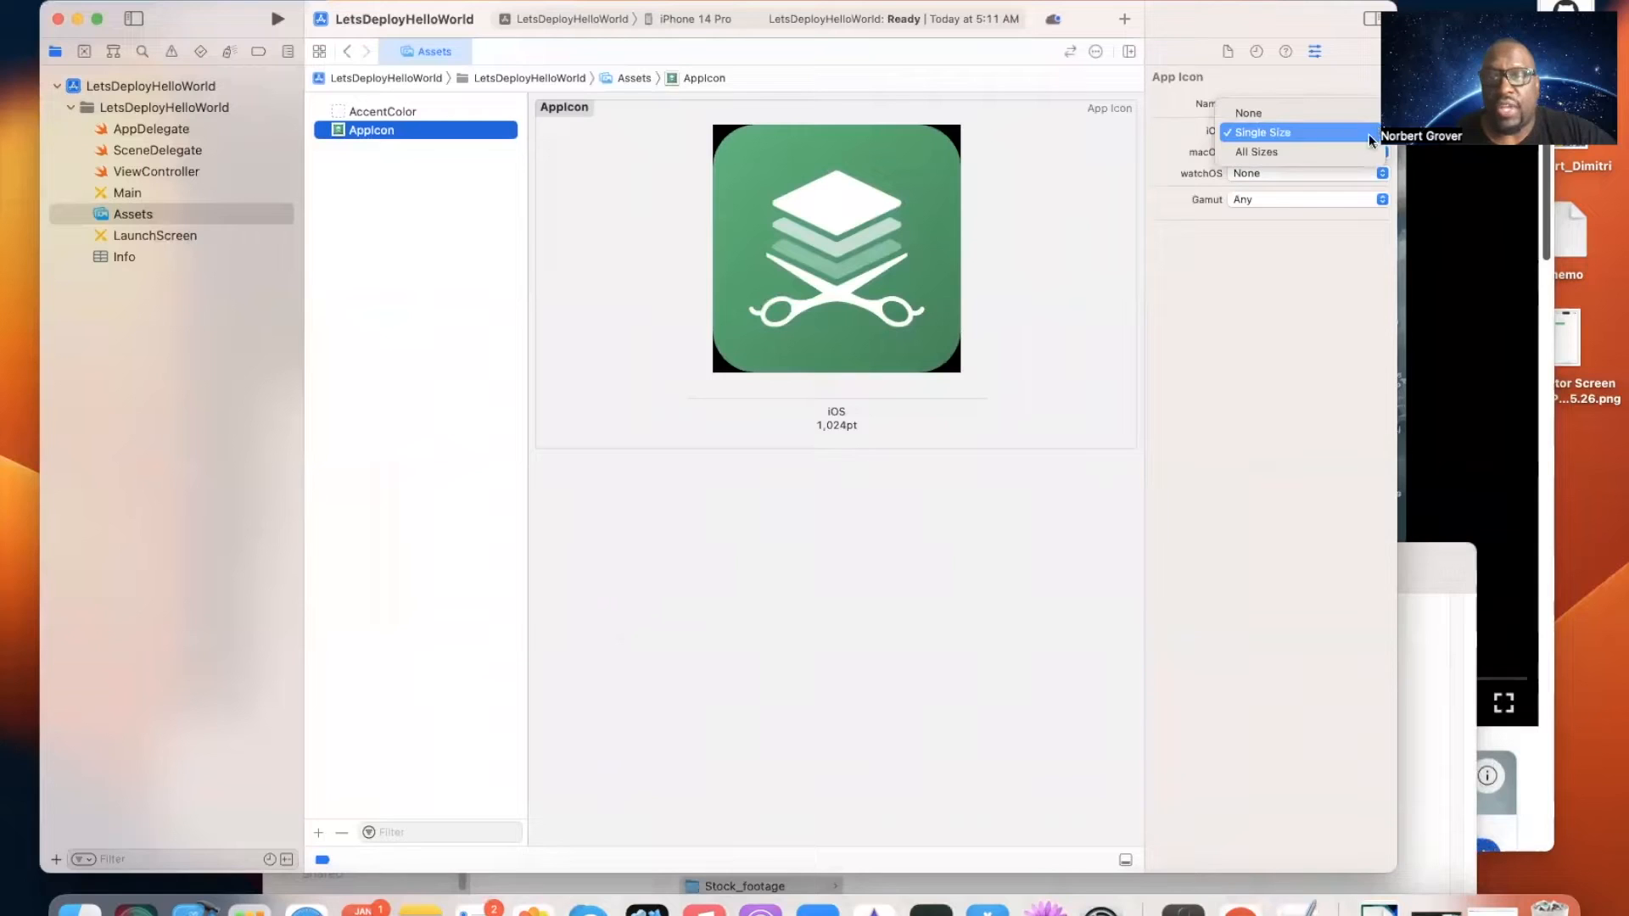
pyautogui.click(1341, 150)
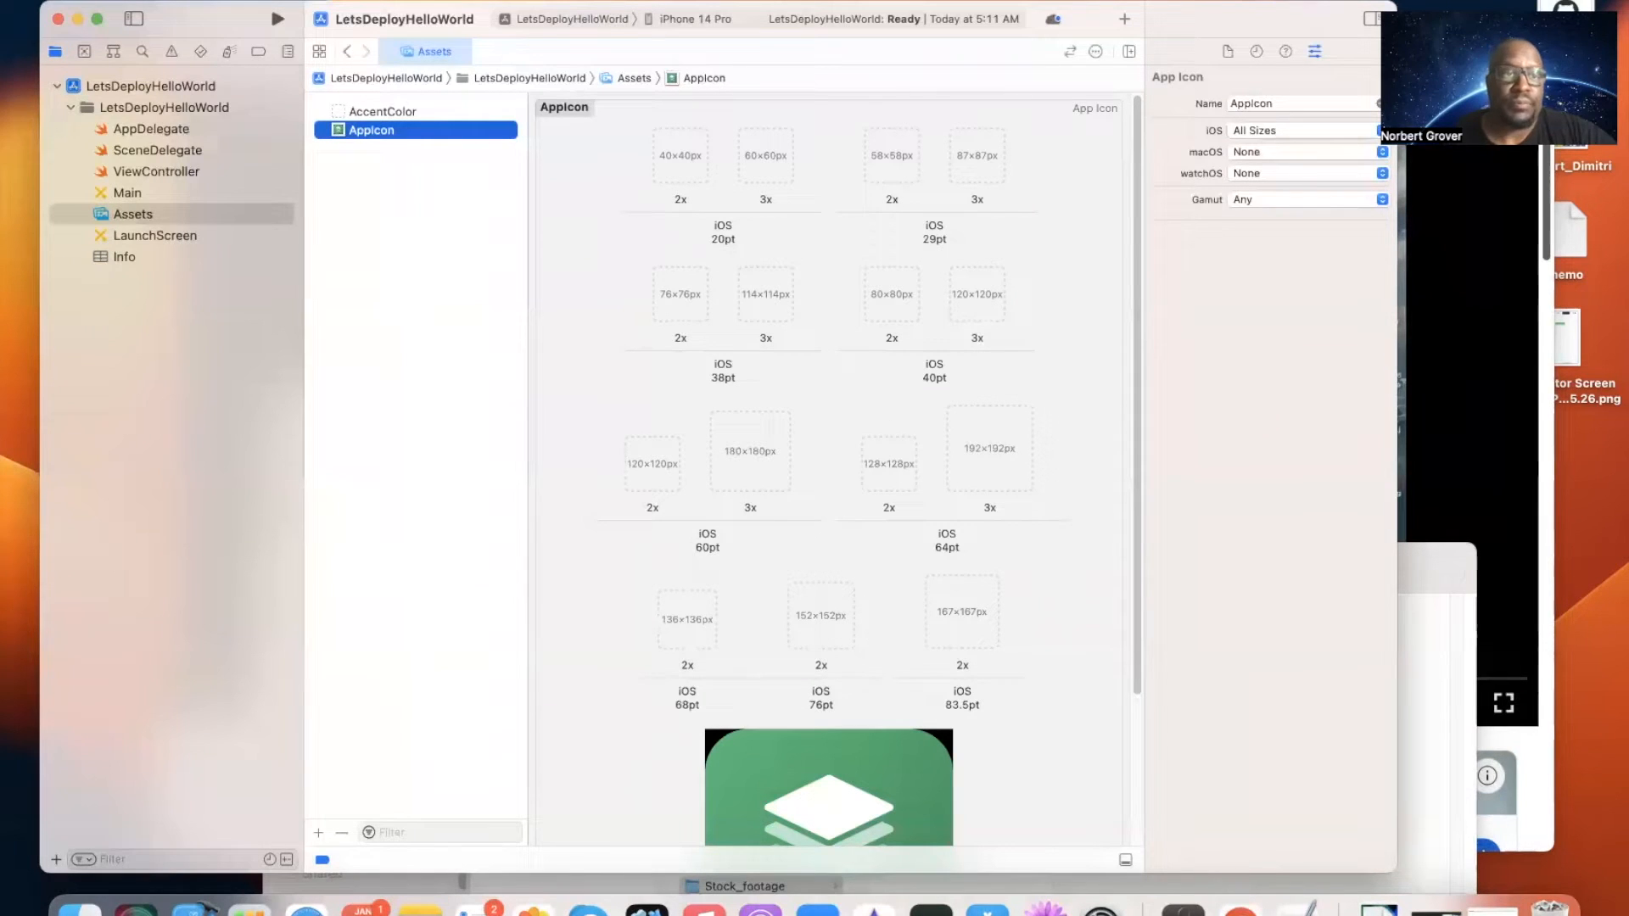
pyautogui.moveTo(245, 15); pyautogui.dragTo(307, 10)
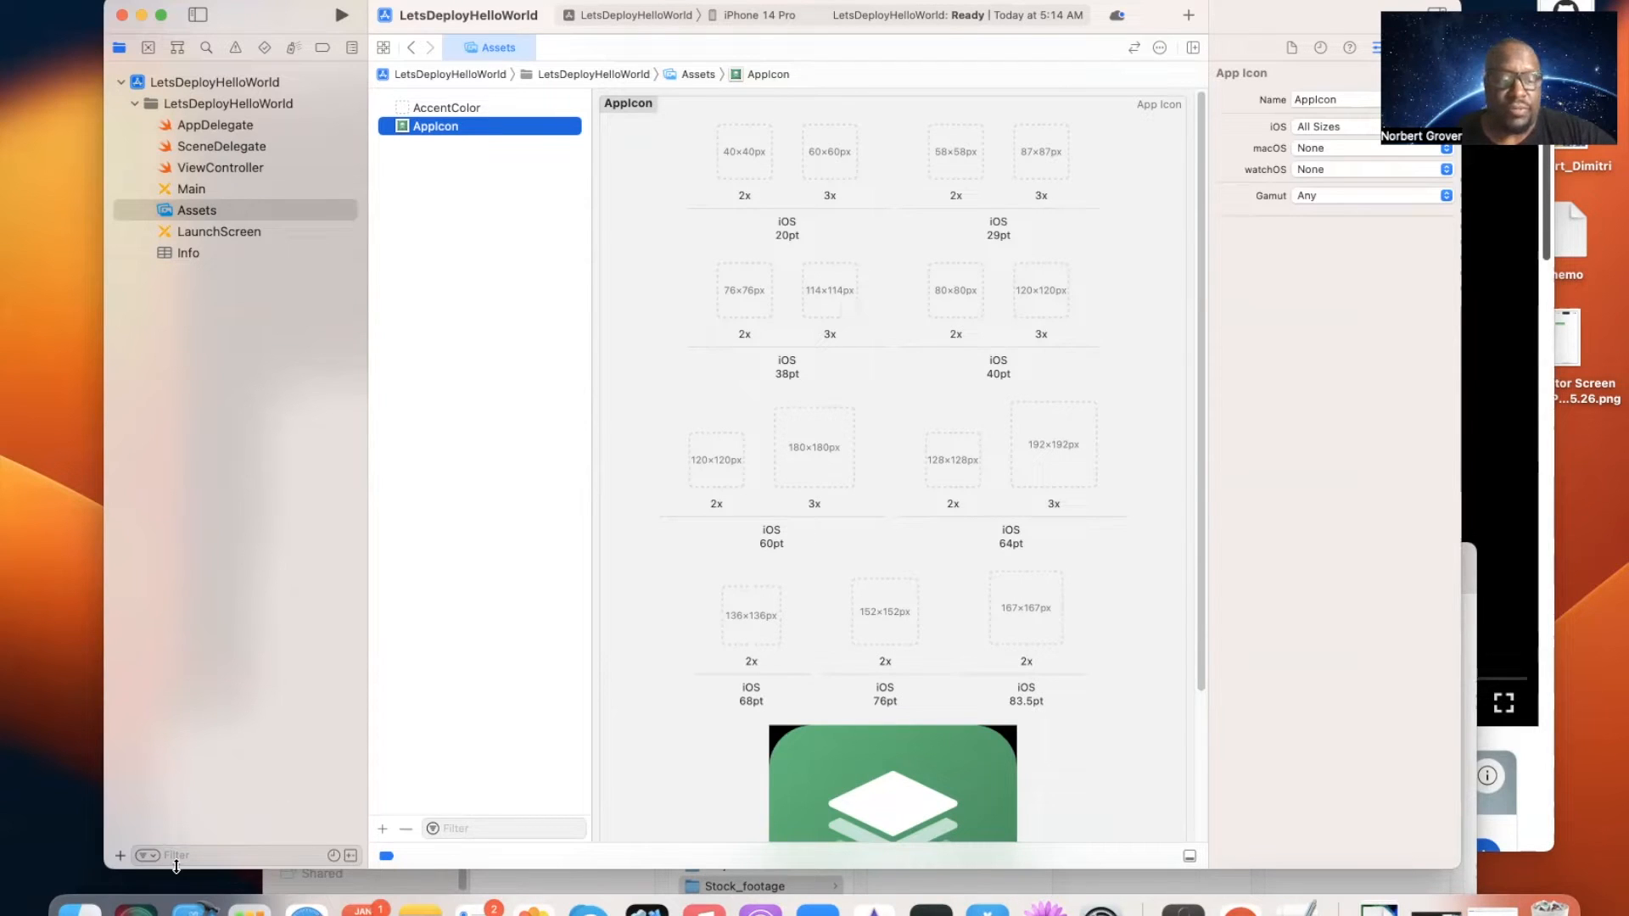
pyautogui.click(81, 910)
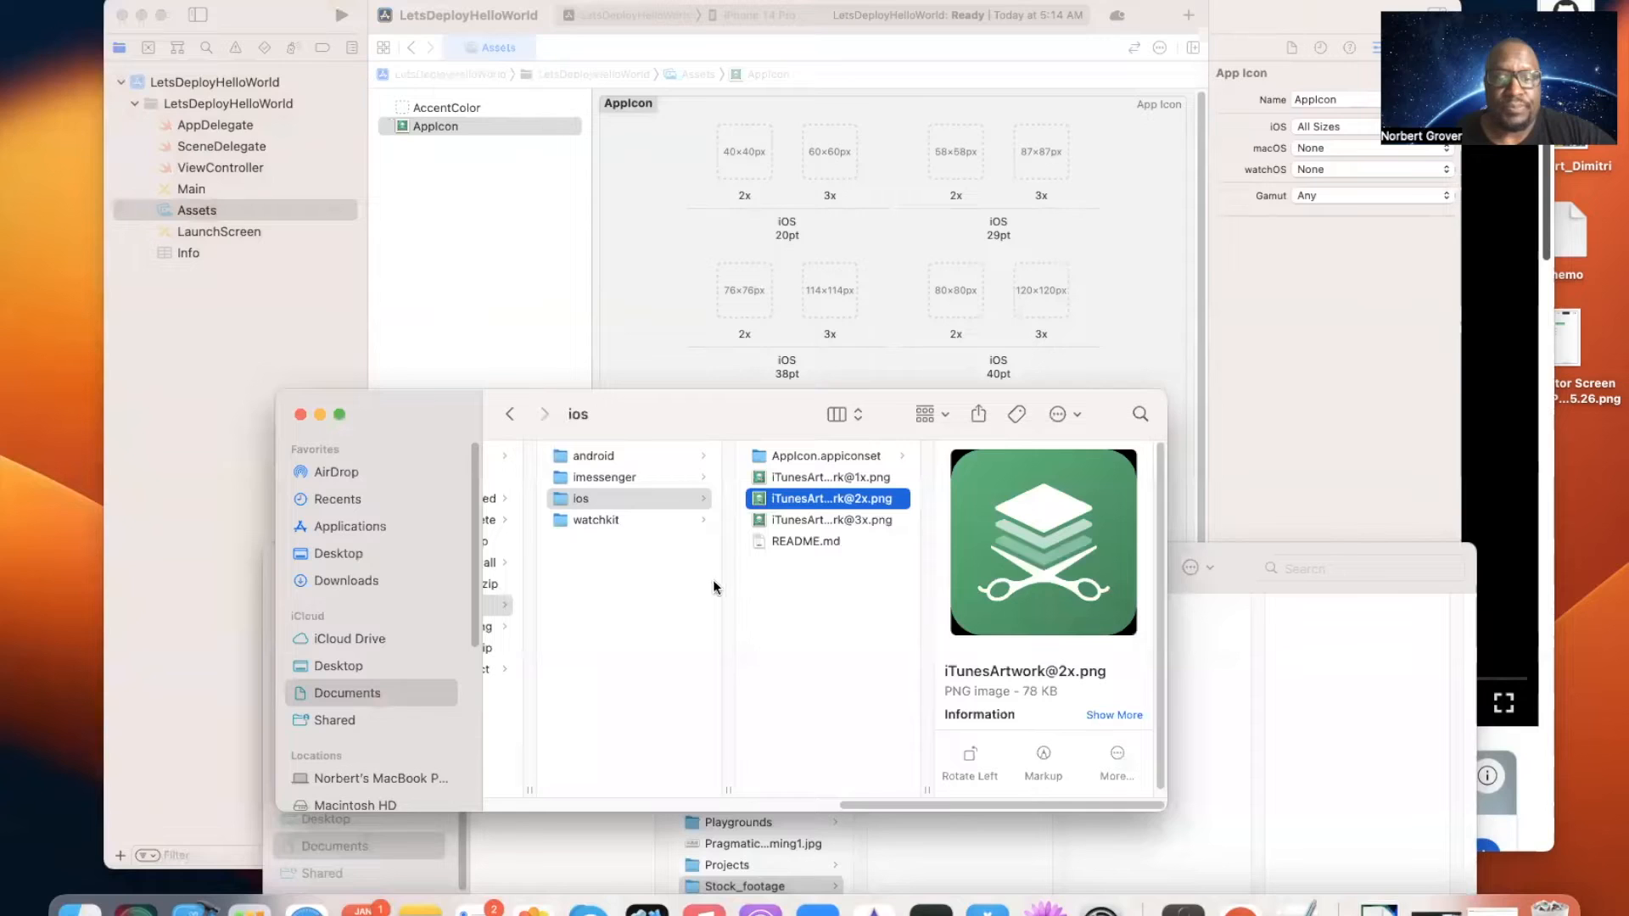
pyautogui.click(821, 453)
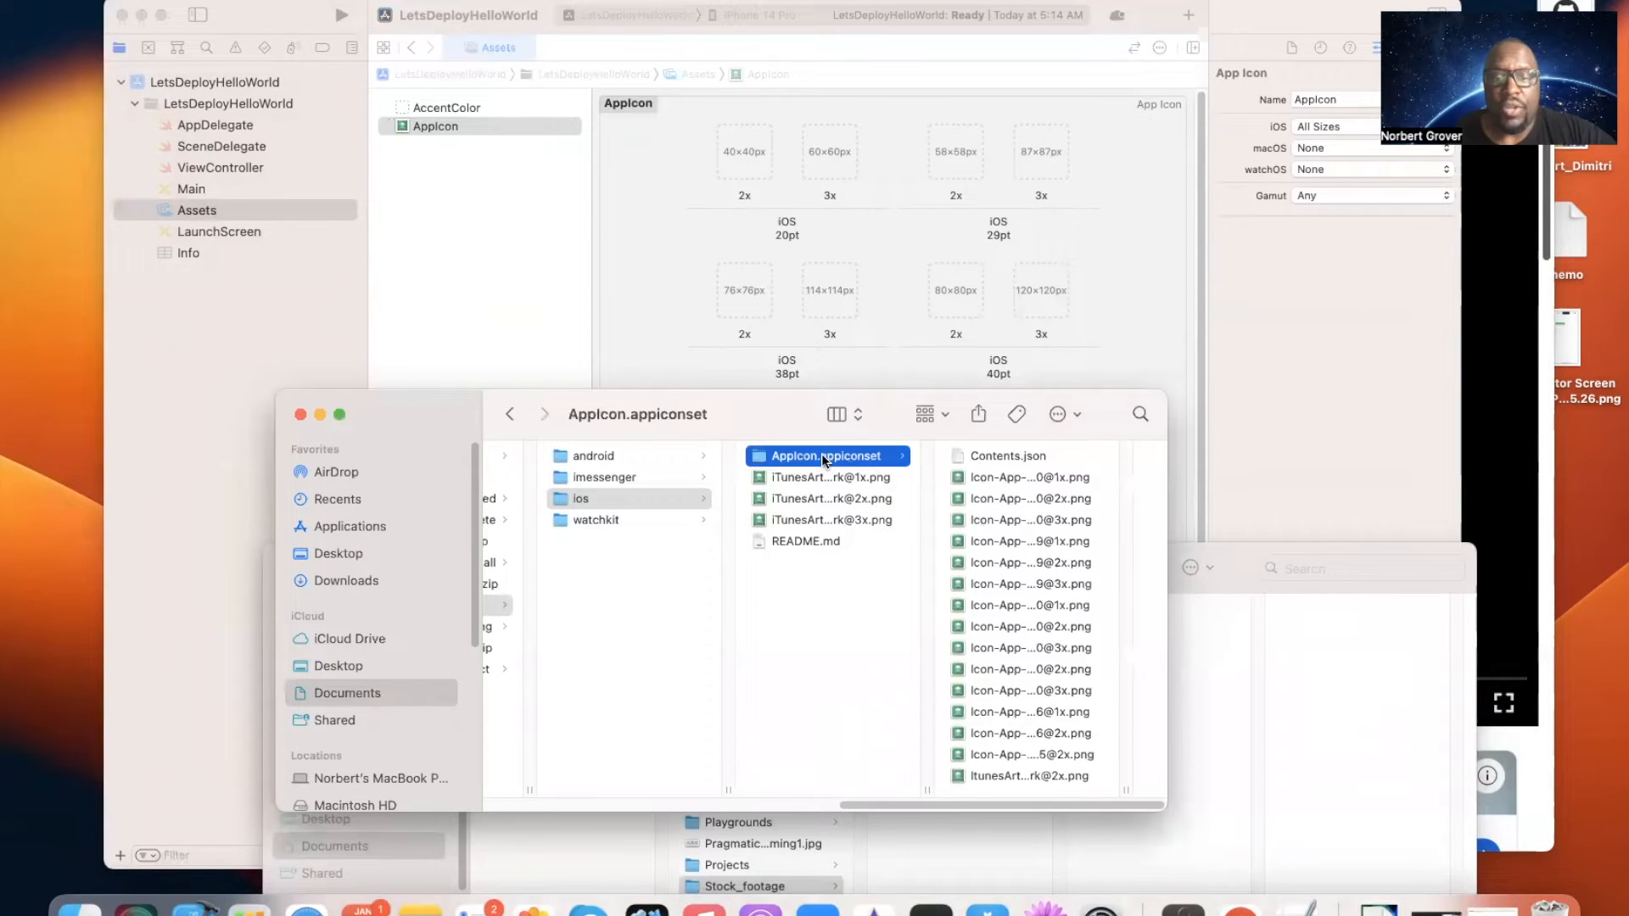
pyautogui.click(965, 479)
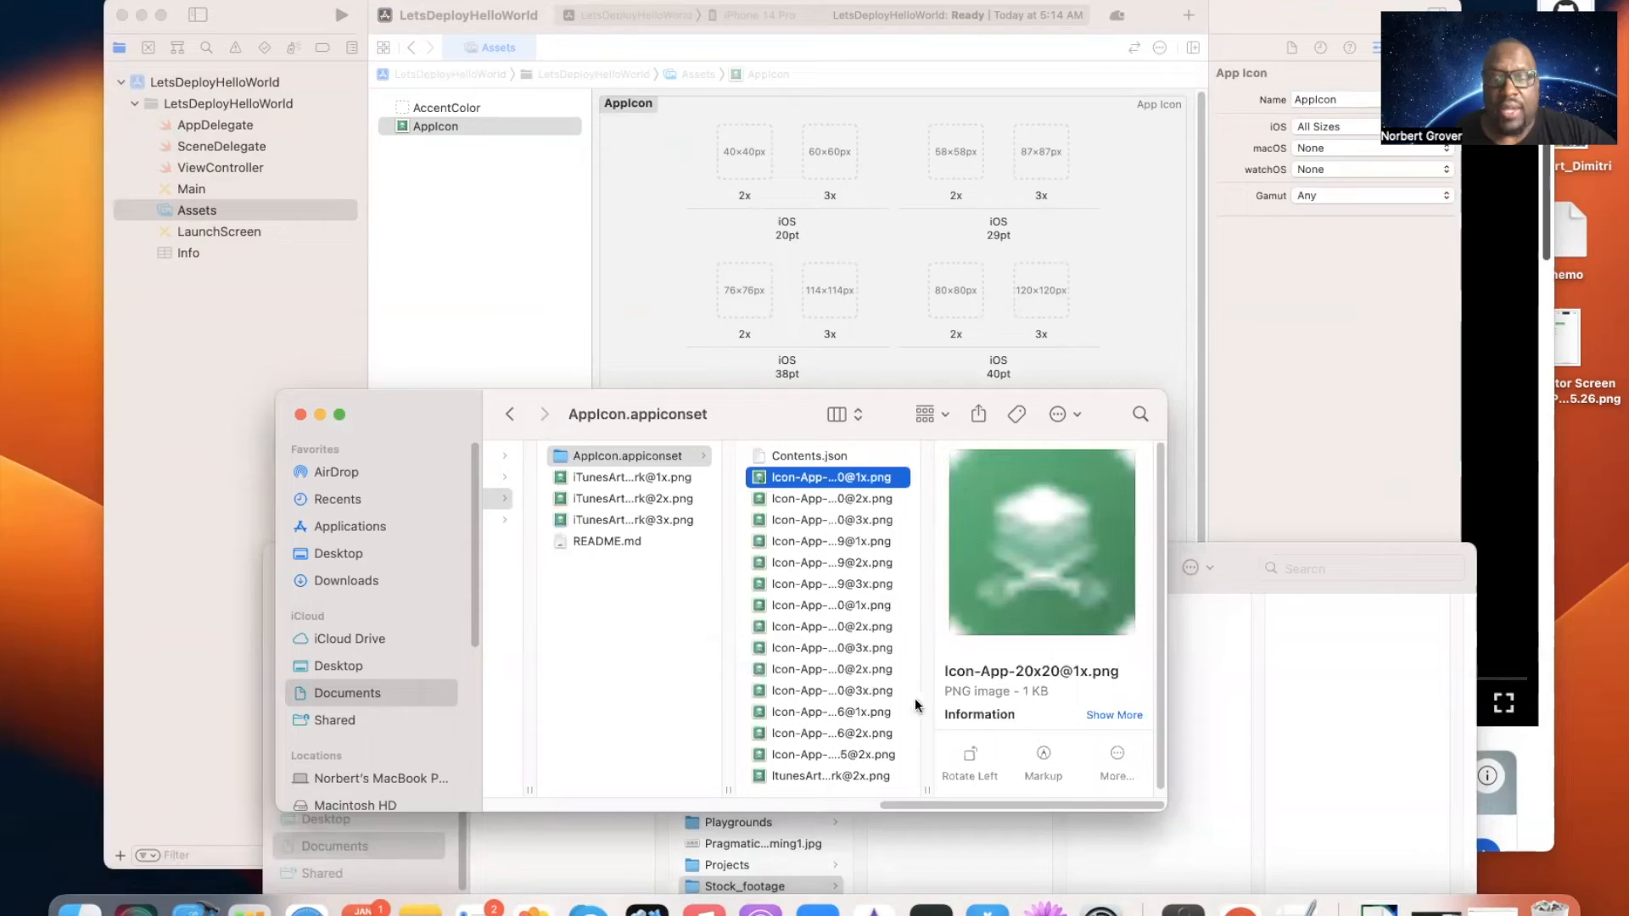
pyautogui.rightClick(758, 480)
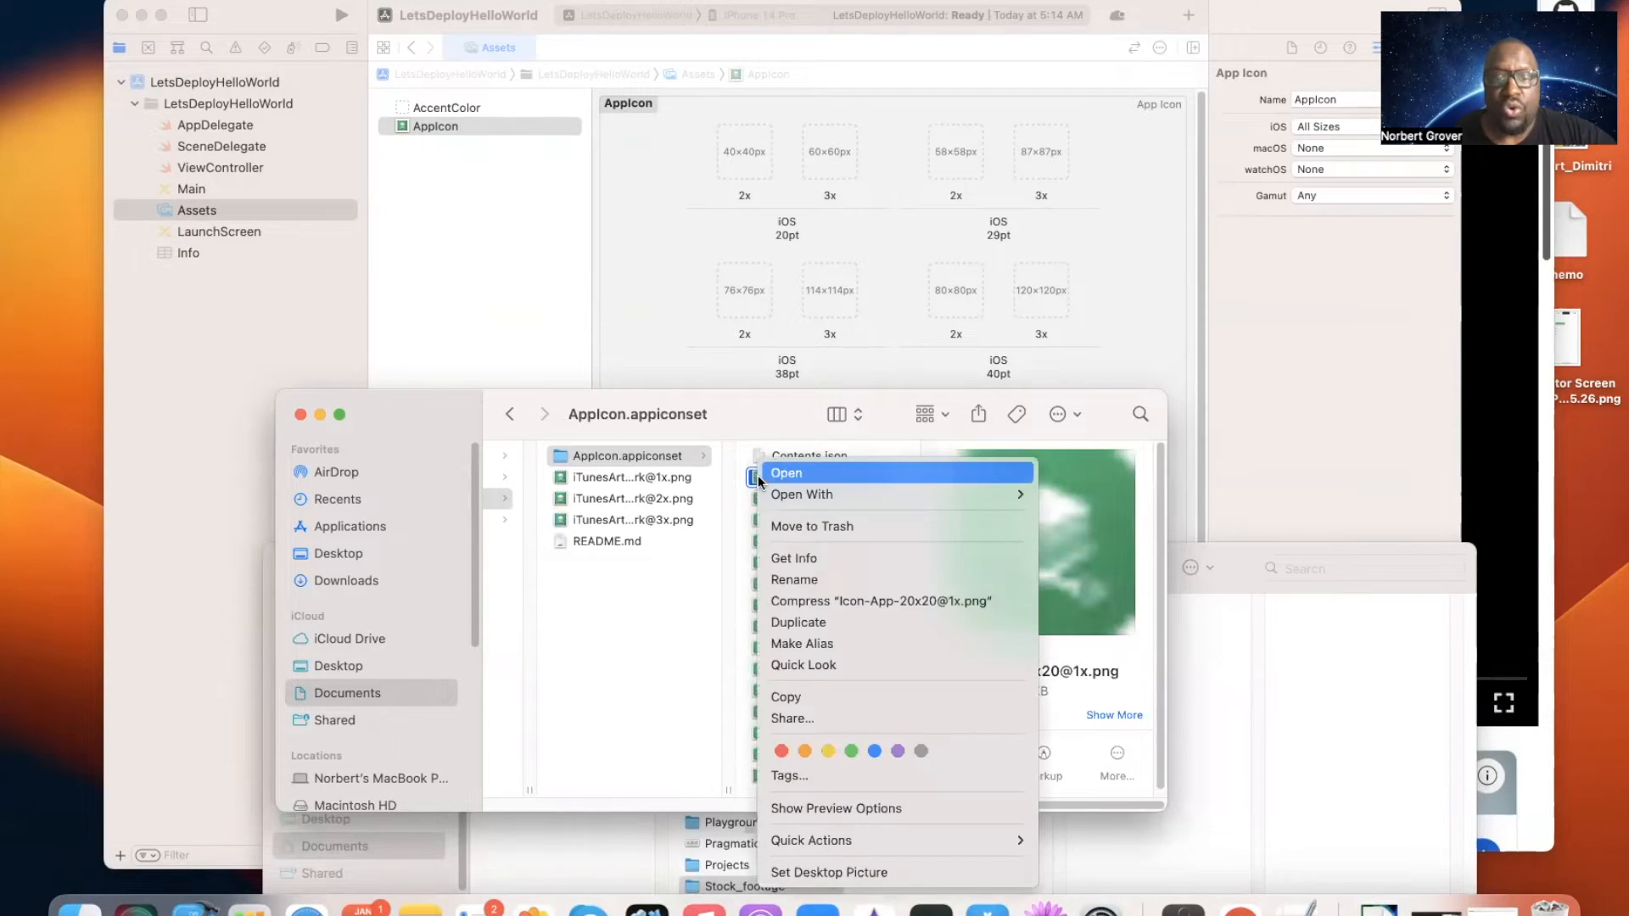
pyautogui.click(769, 556)
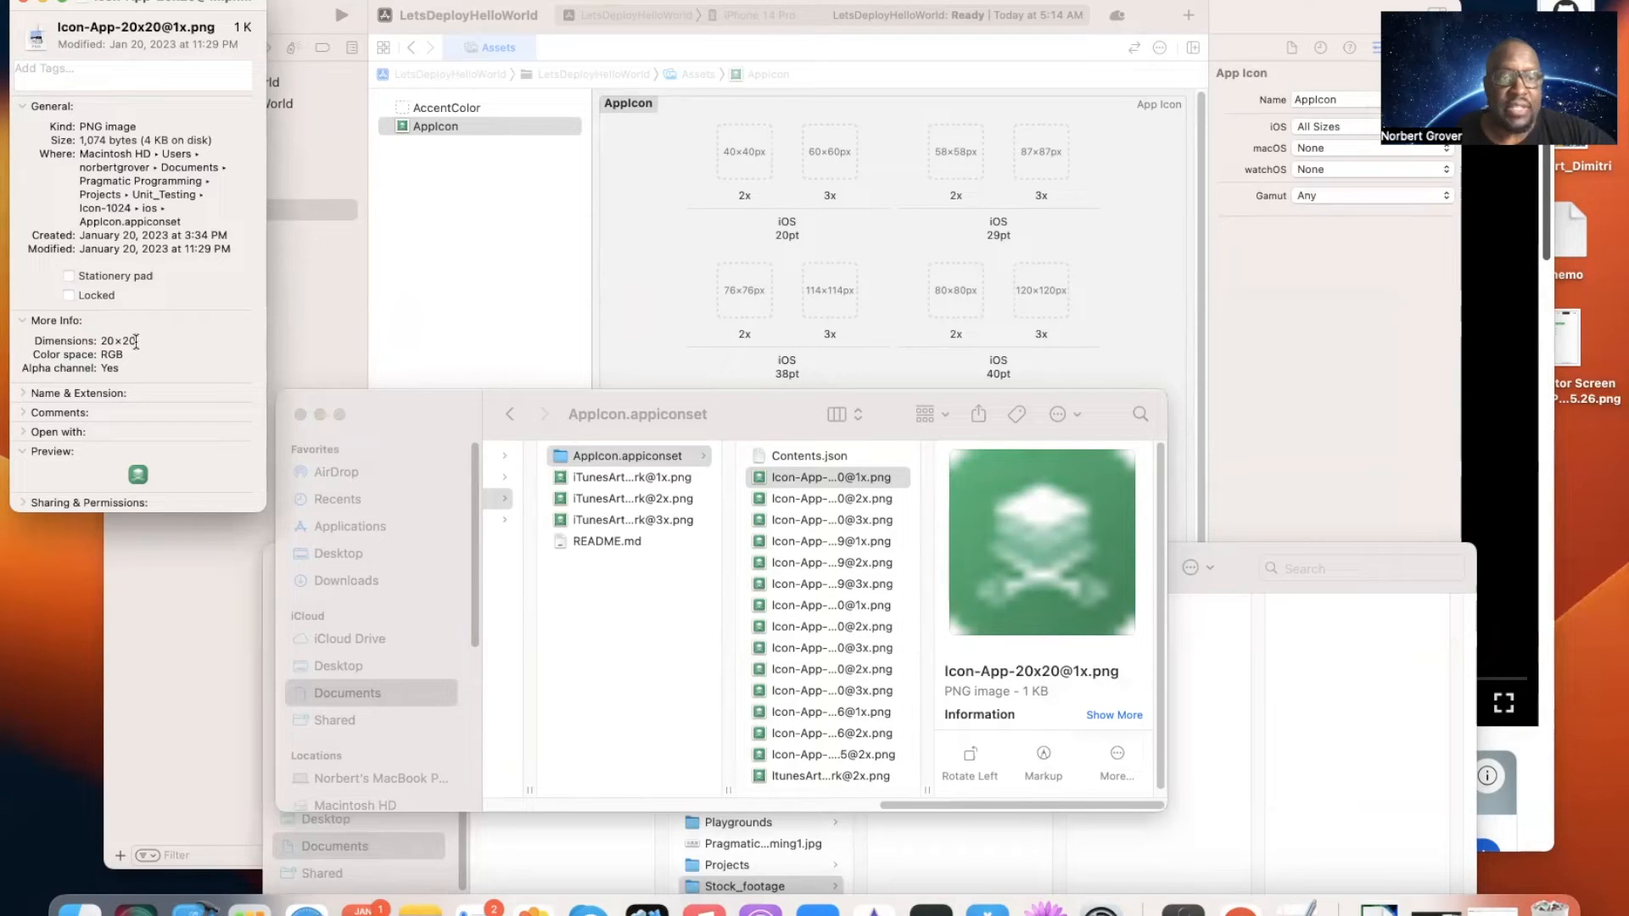
pyautogui.click(24, 4)
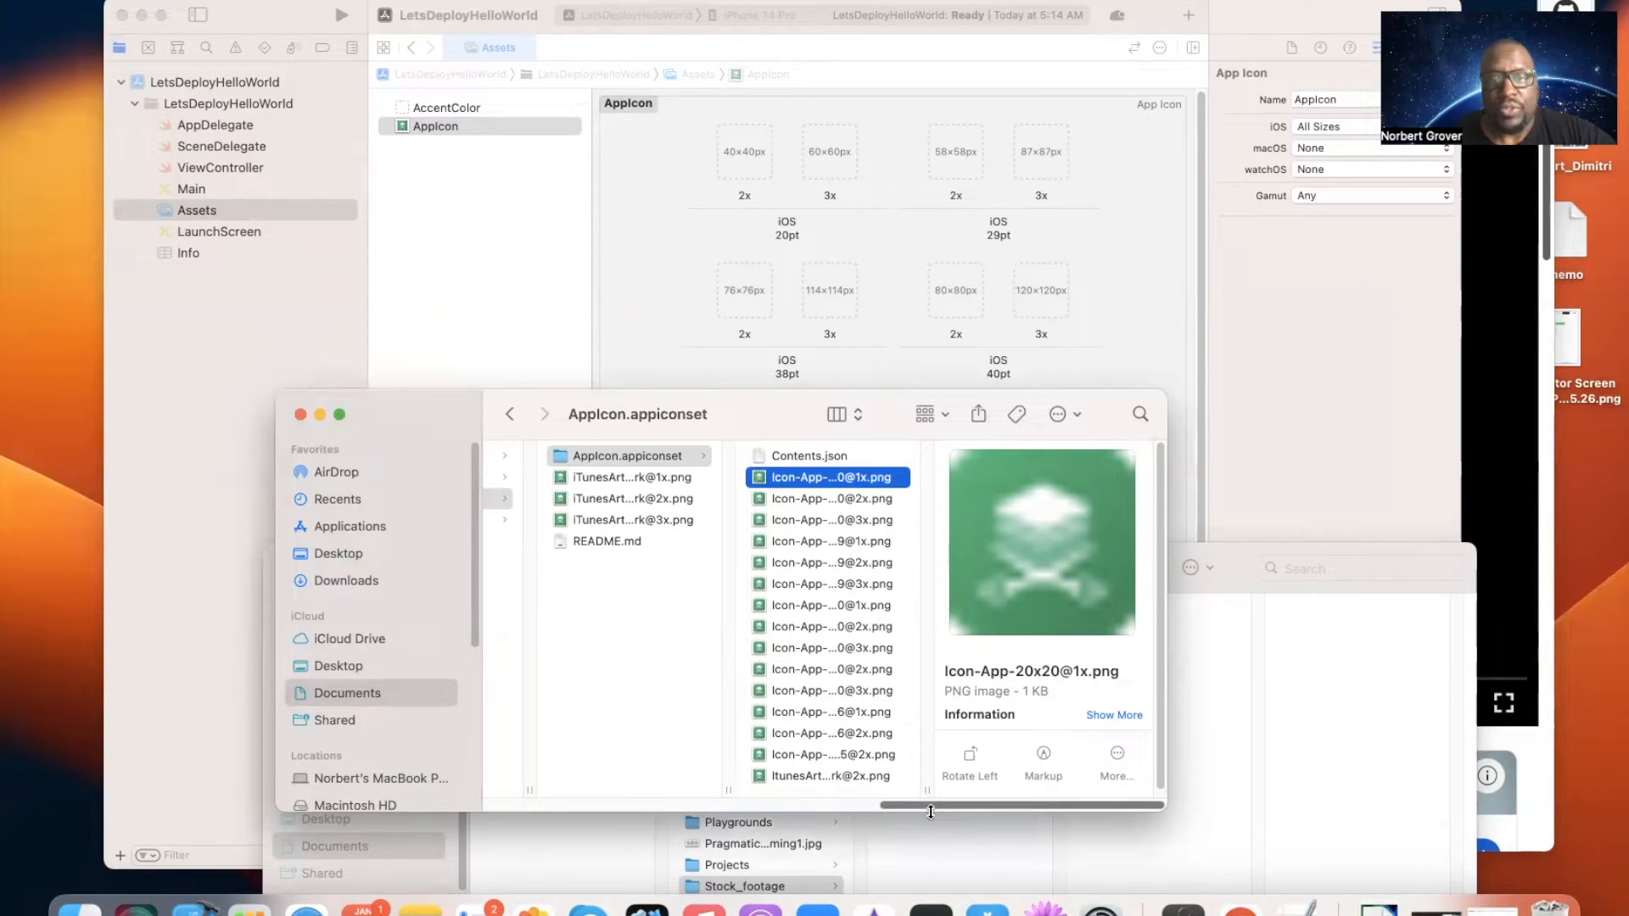
# Step: Check the dimensions of Icon-40.png in the AppIcon2 iOS folder and place the image in the AppIcon set's iOS 20pt 2x slot
pyautogui.moveTo(931, 806); pyautogui.dragTo(746, 779)
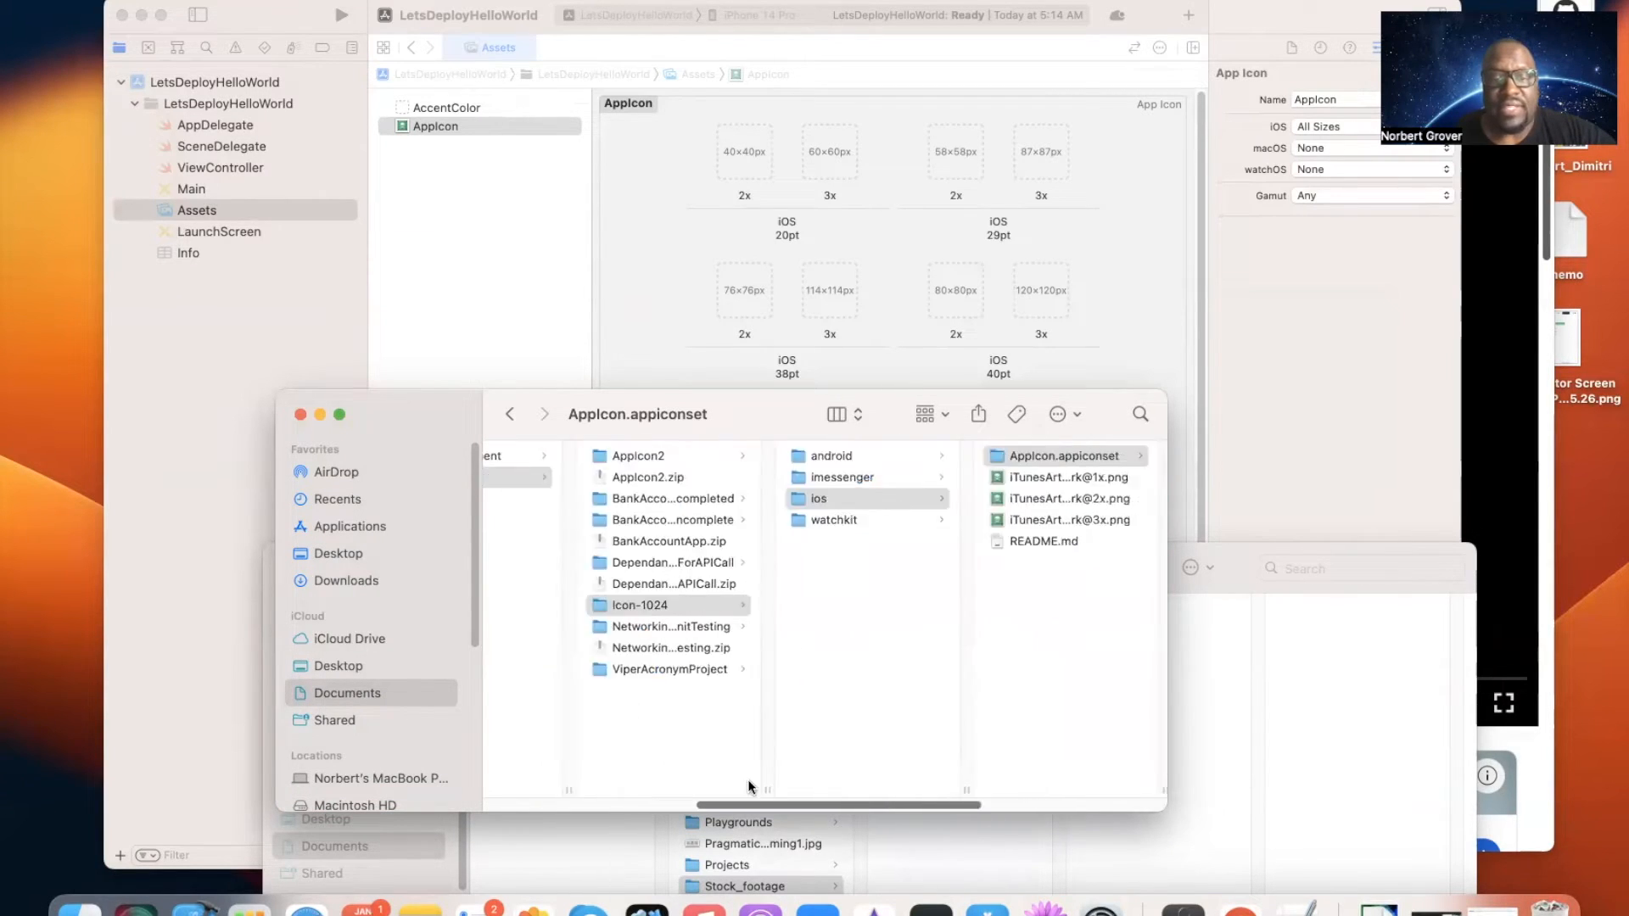
pyautogui.click(657, 456)
pyautogui.click(814, 479)
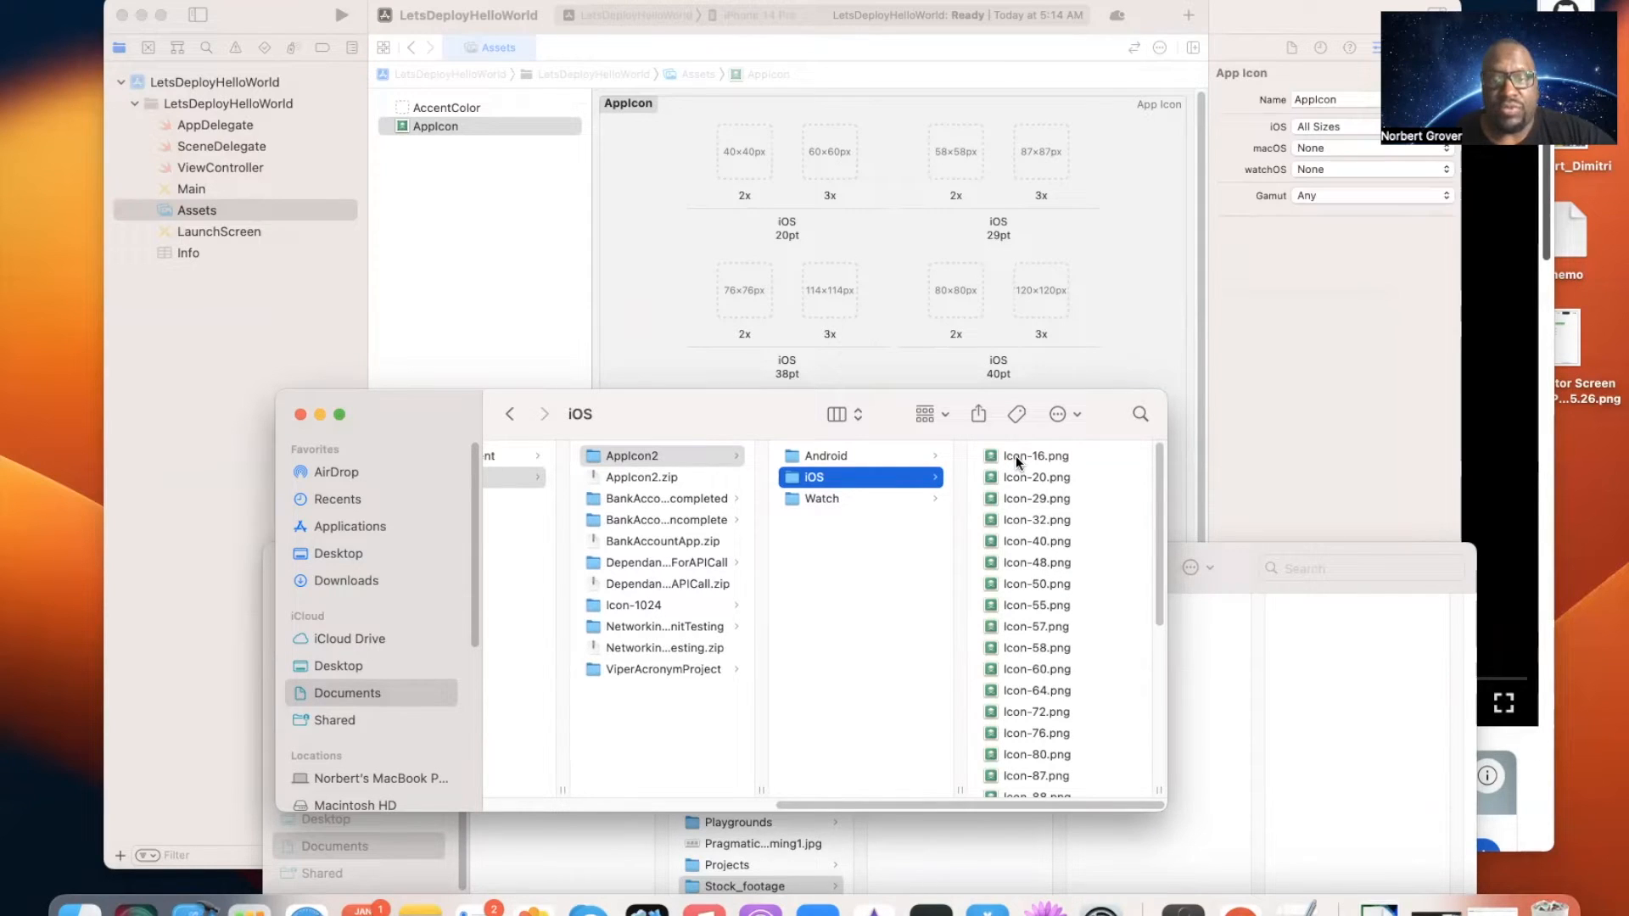
pyautogui.click(1016, 539)
pyautogui.rightClick(758, 543)
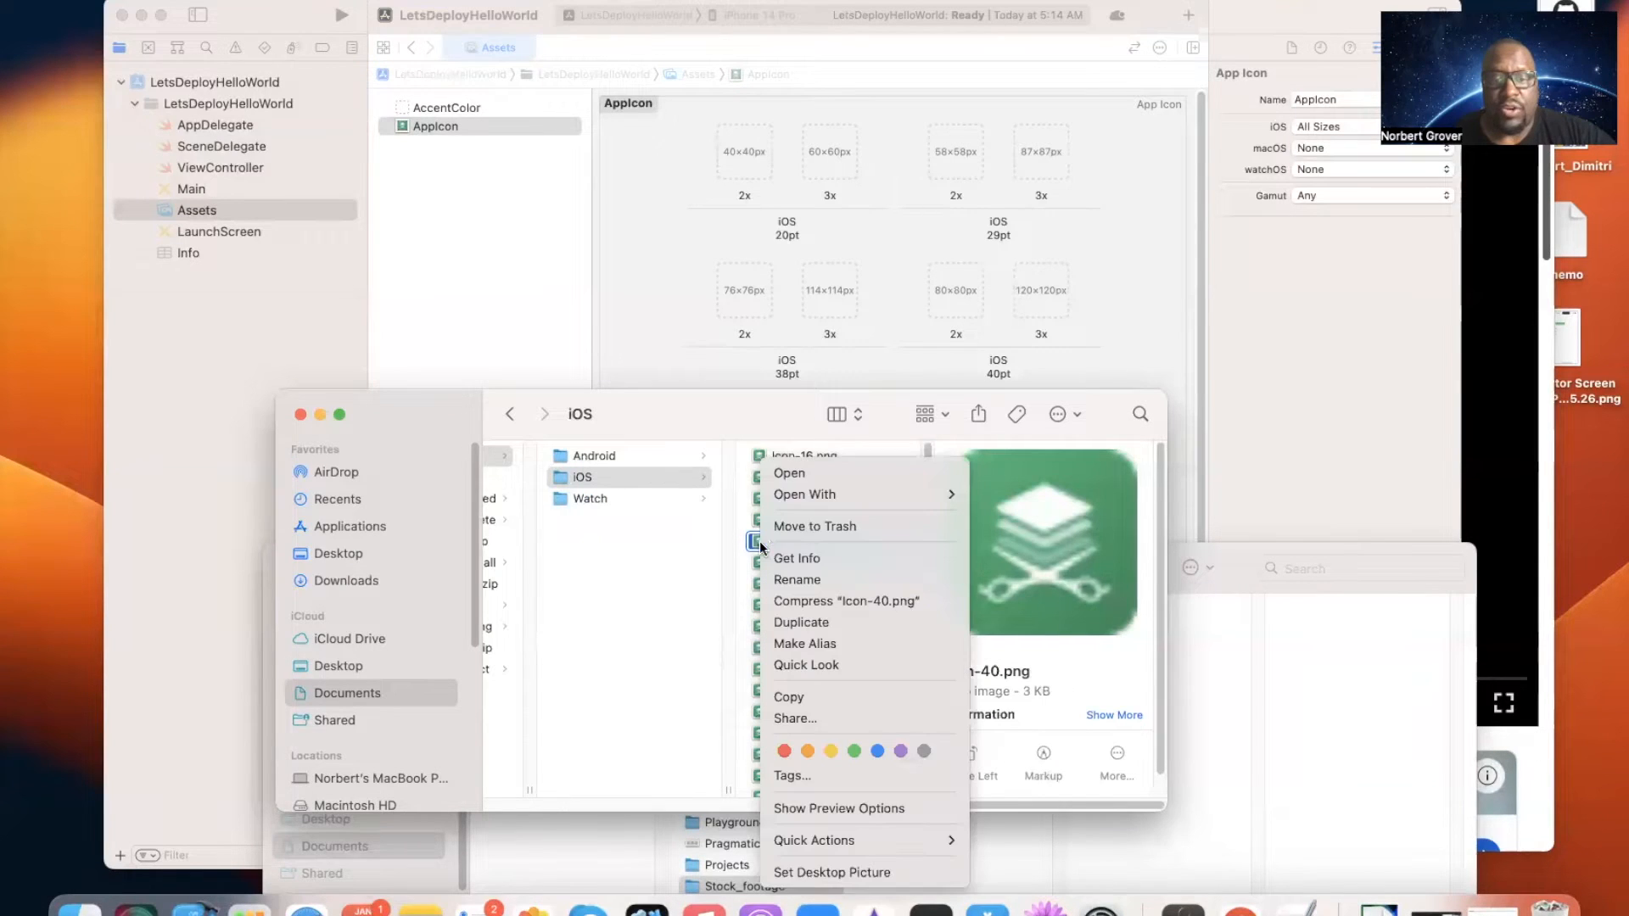
pyautogui.moveTo(805, 501)
pyautogui.click(804, 560)
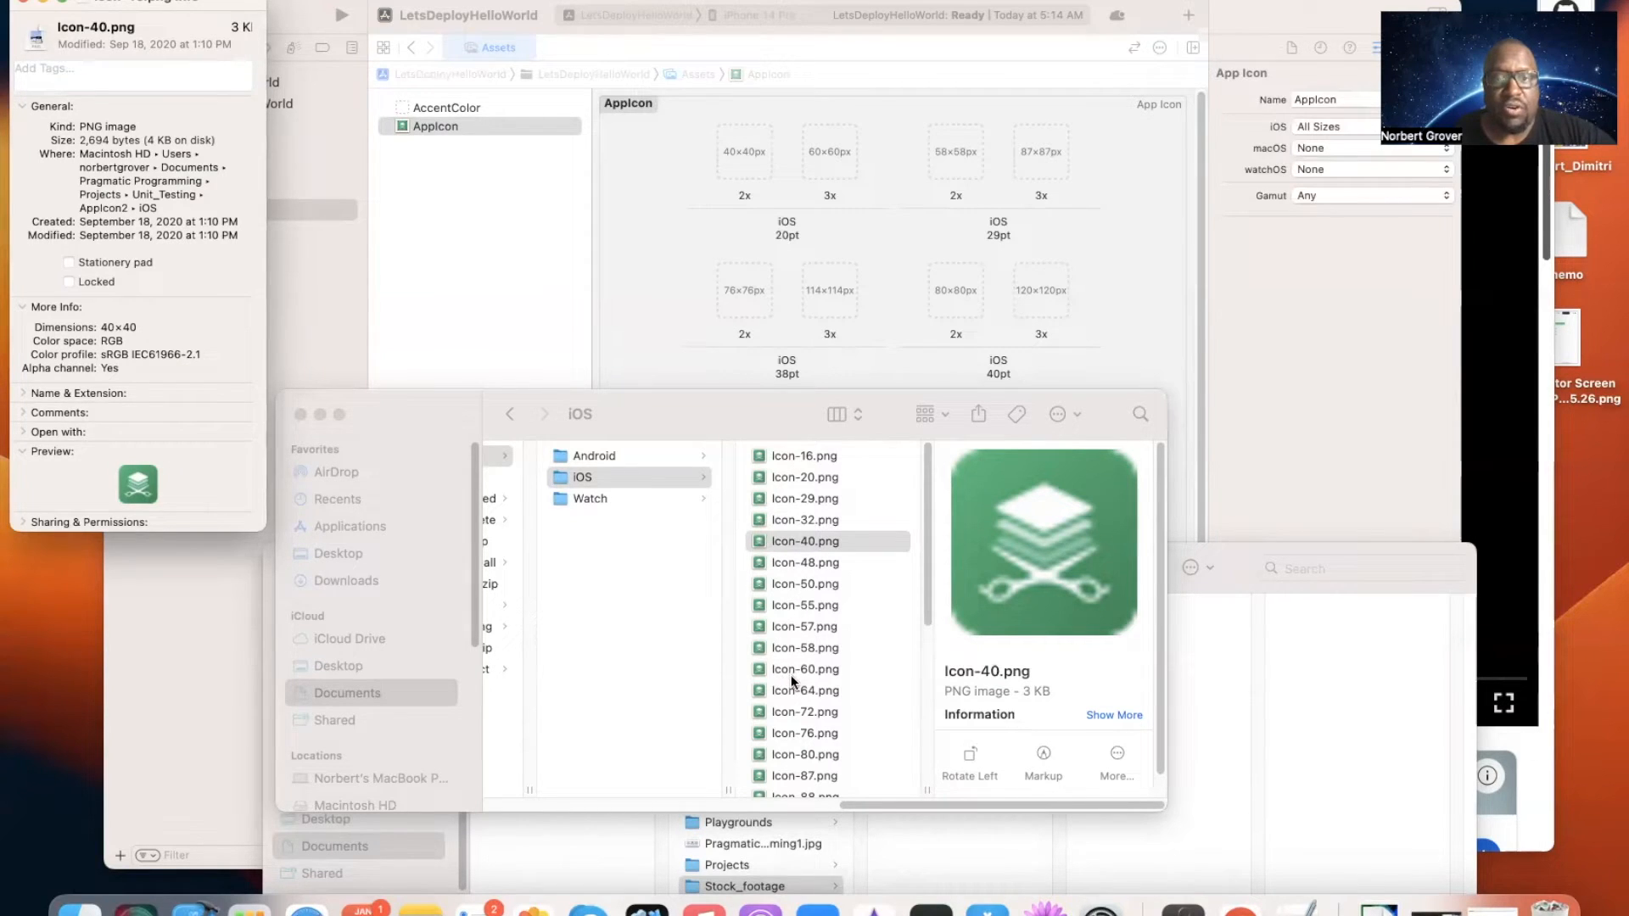
pyautogui.click(24, 4)
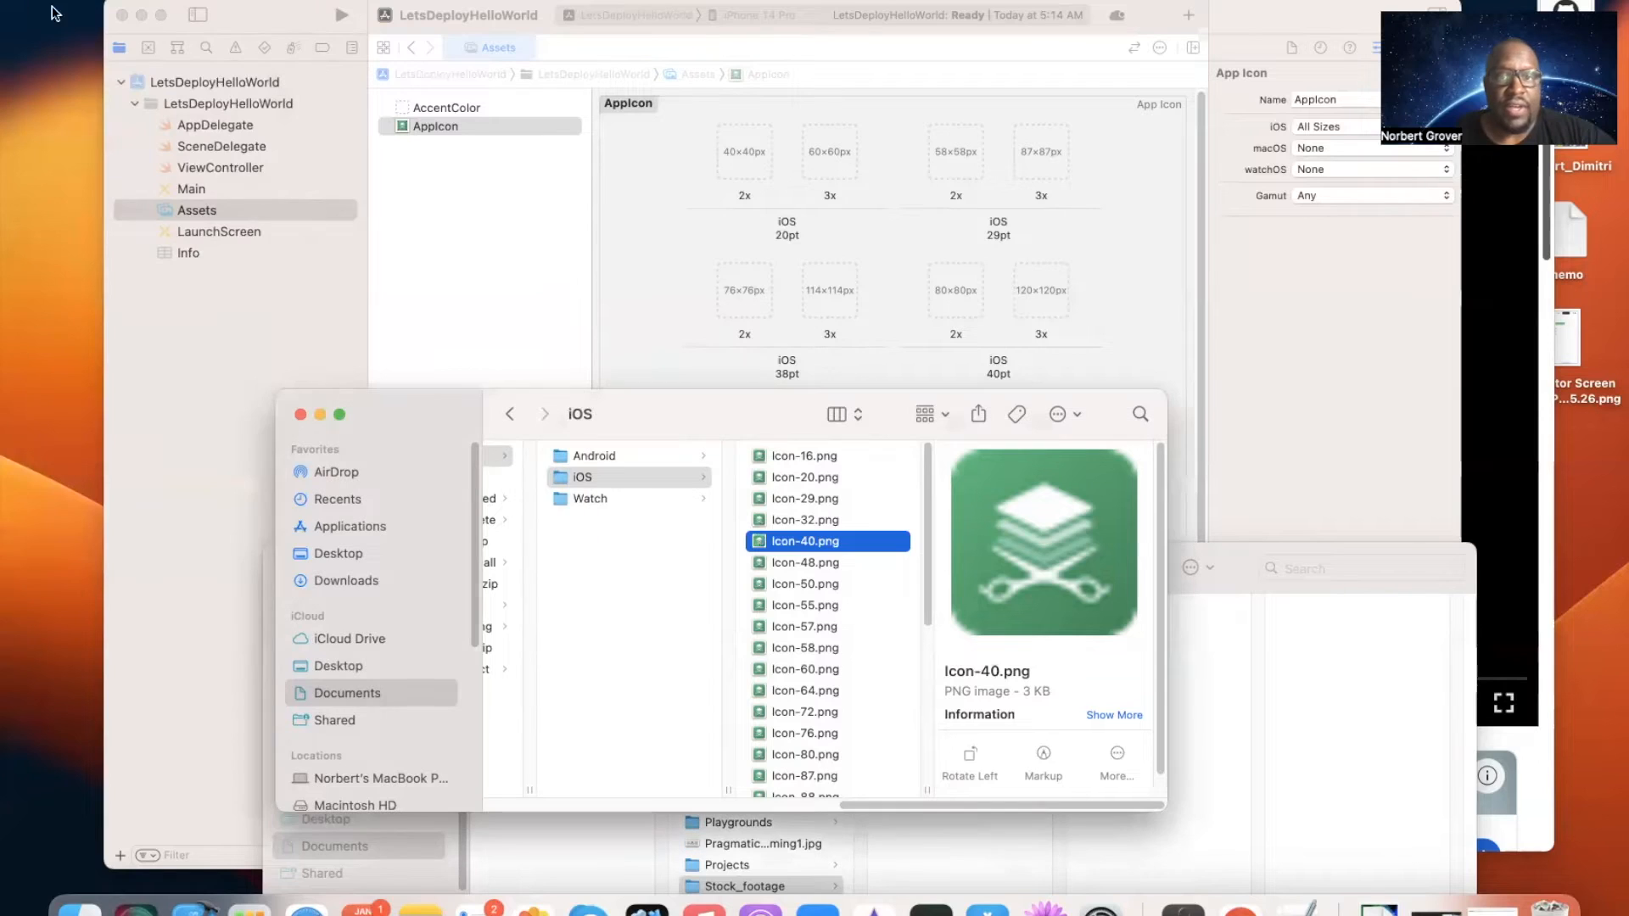
pyautogui.moveTo(768, 543); pyautogui.dragTo(738, 161)
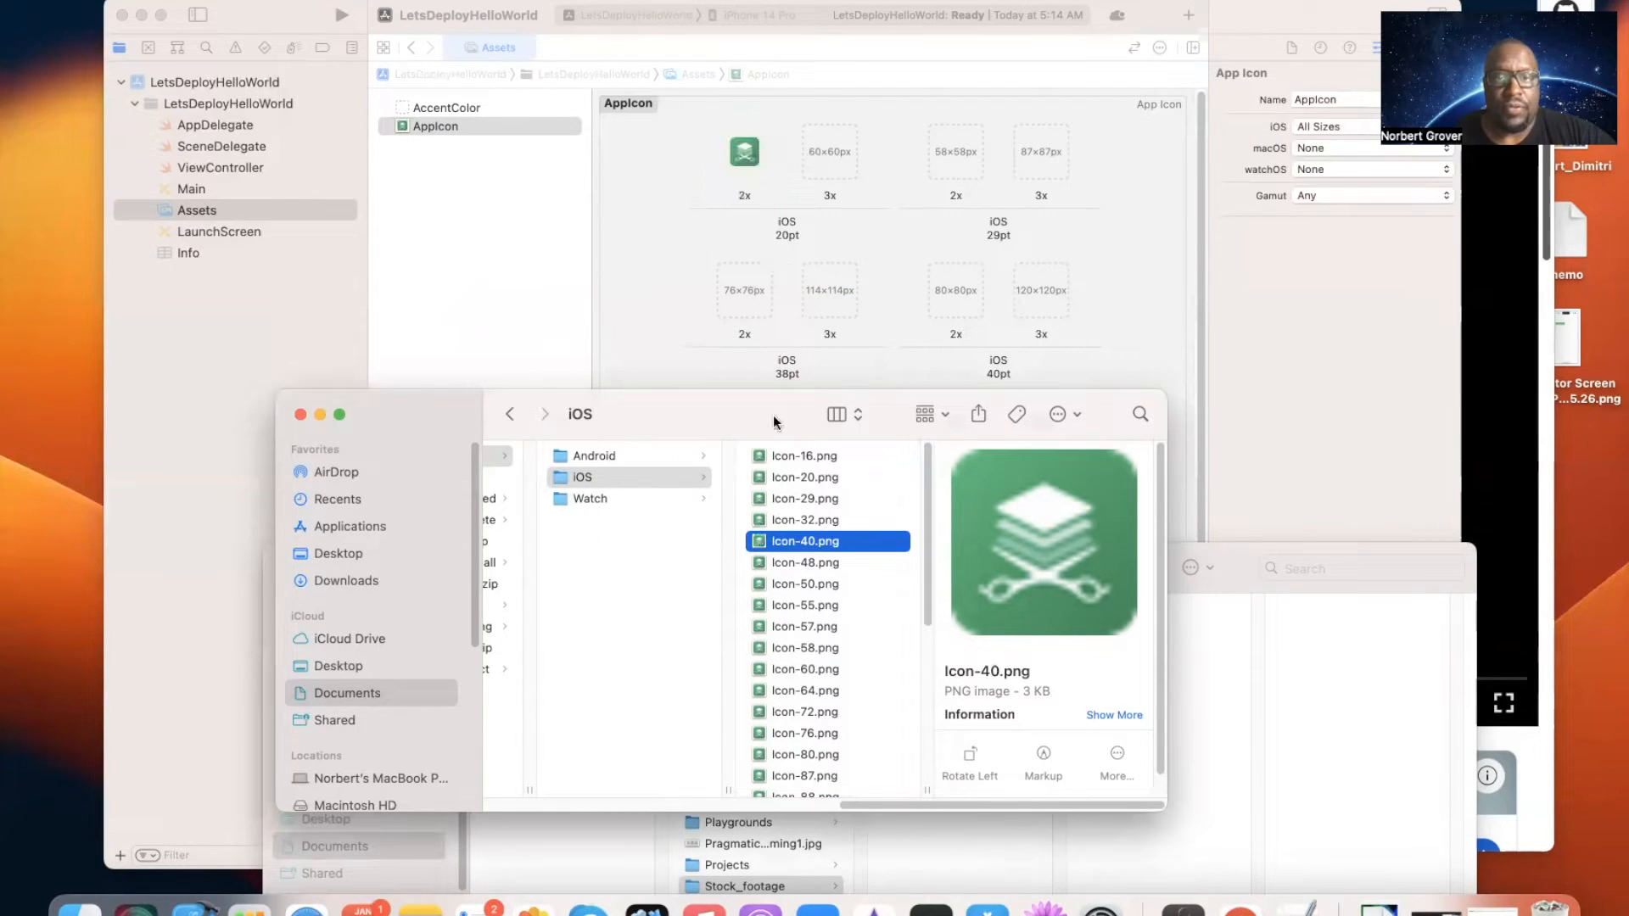
pyautogui.click(760, 565)
pyautogui.moveTo(760, 565); pyautogui.dragTo(831, 157)
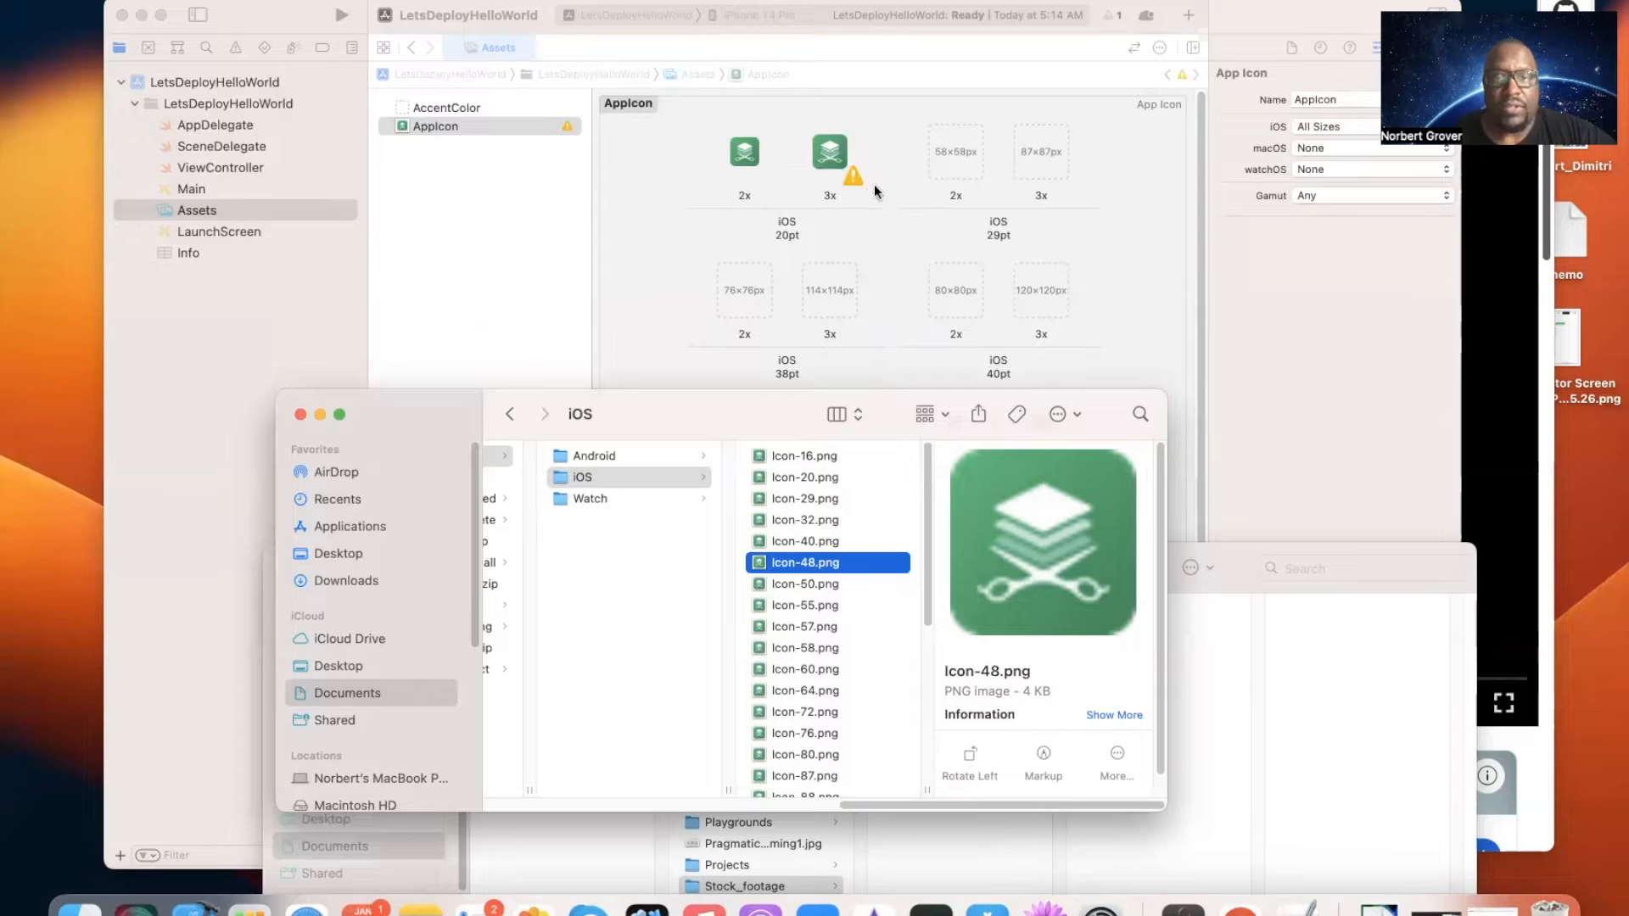
pyautogui.click(828, 151)
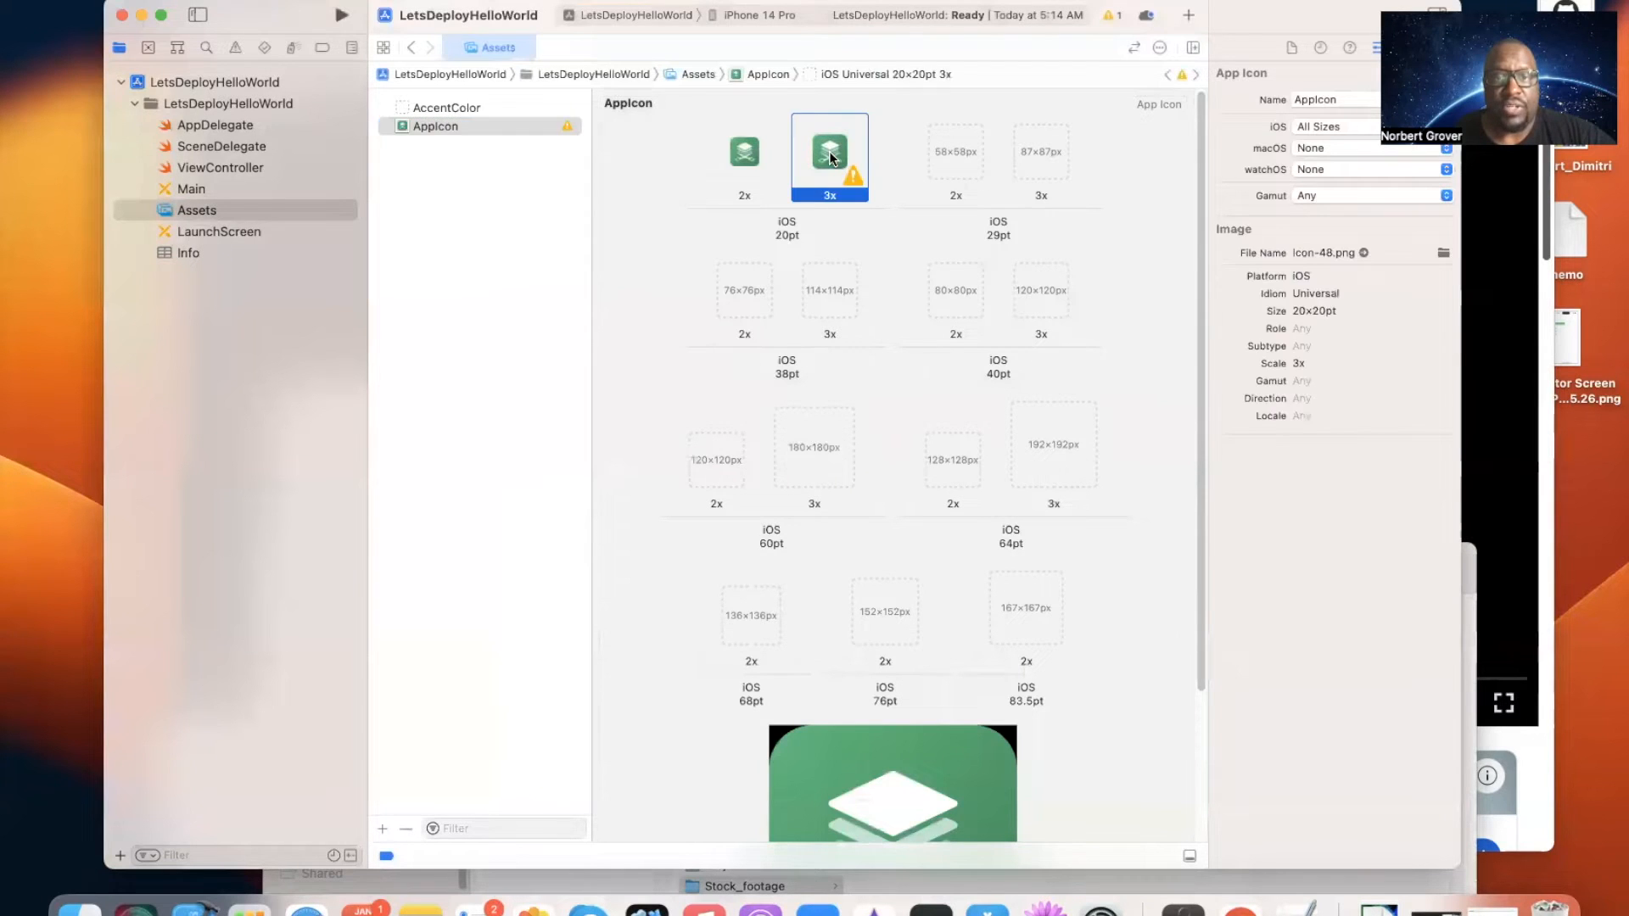
pyautogui.doubleClick(828, 151)
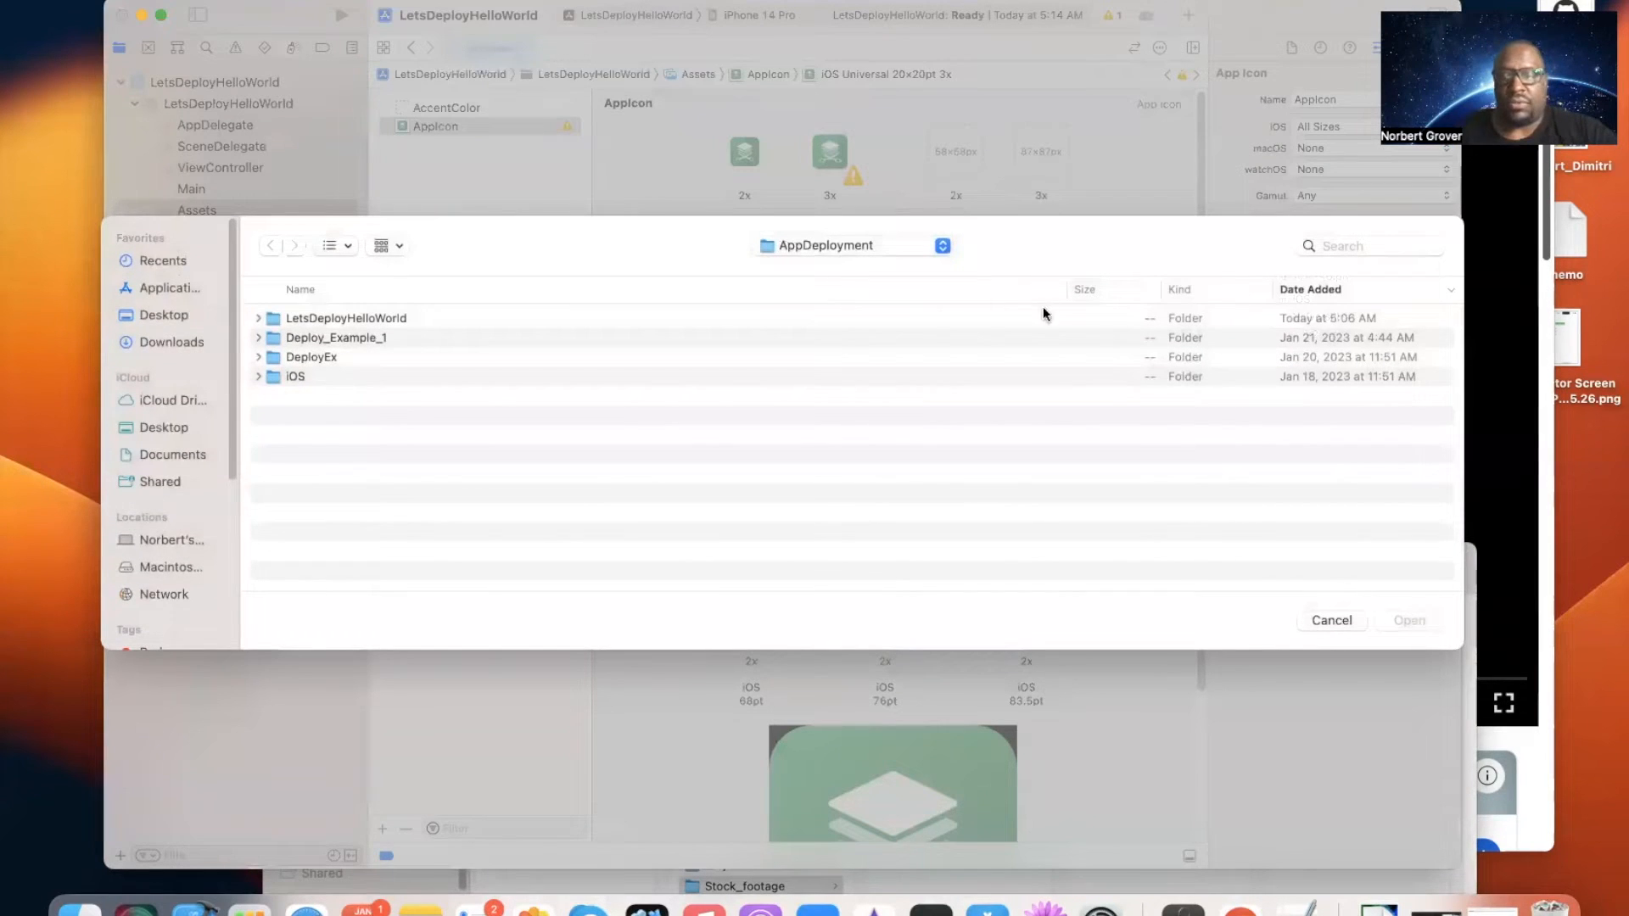
pyautogui.click(1336, 622)
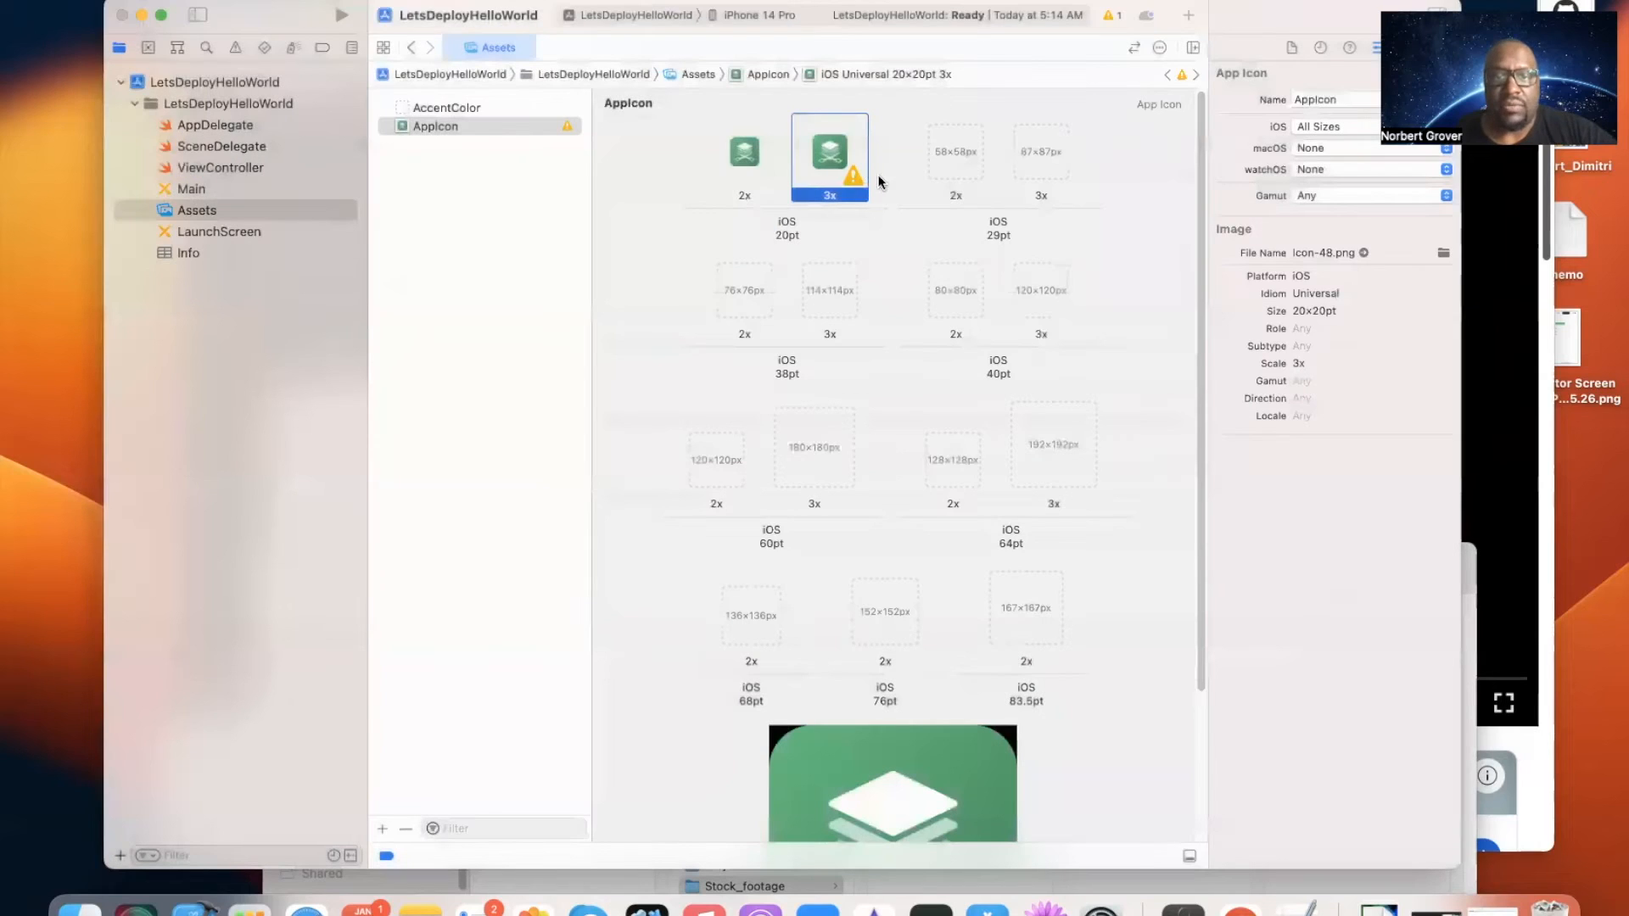
pyautogui.press('Delete')
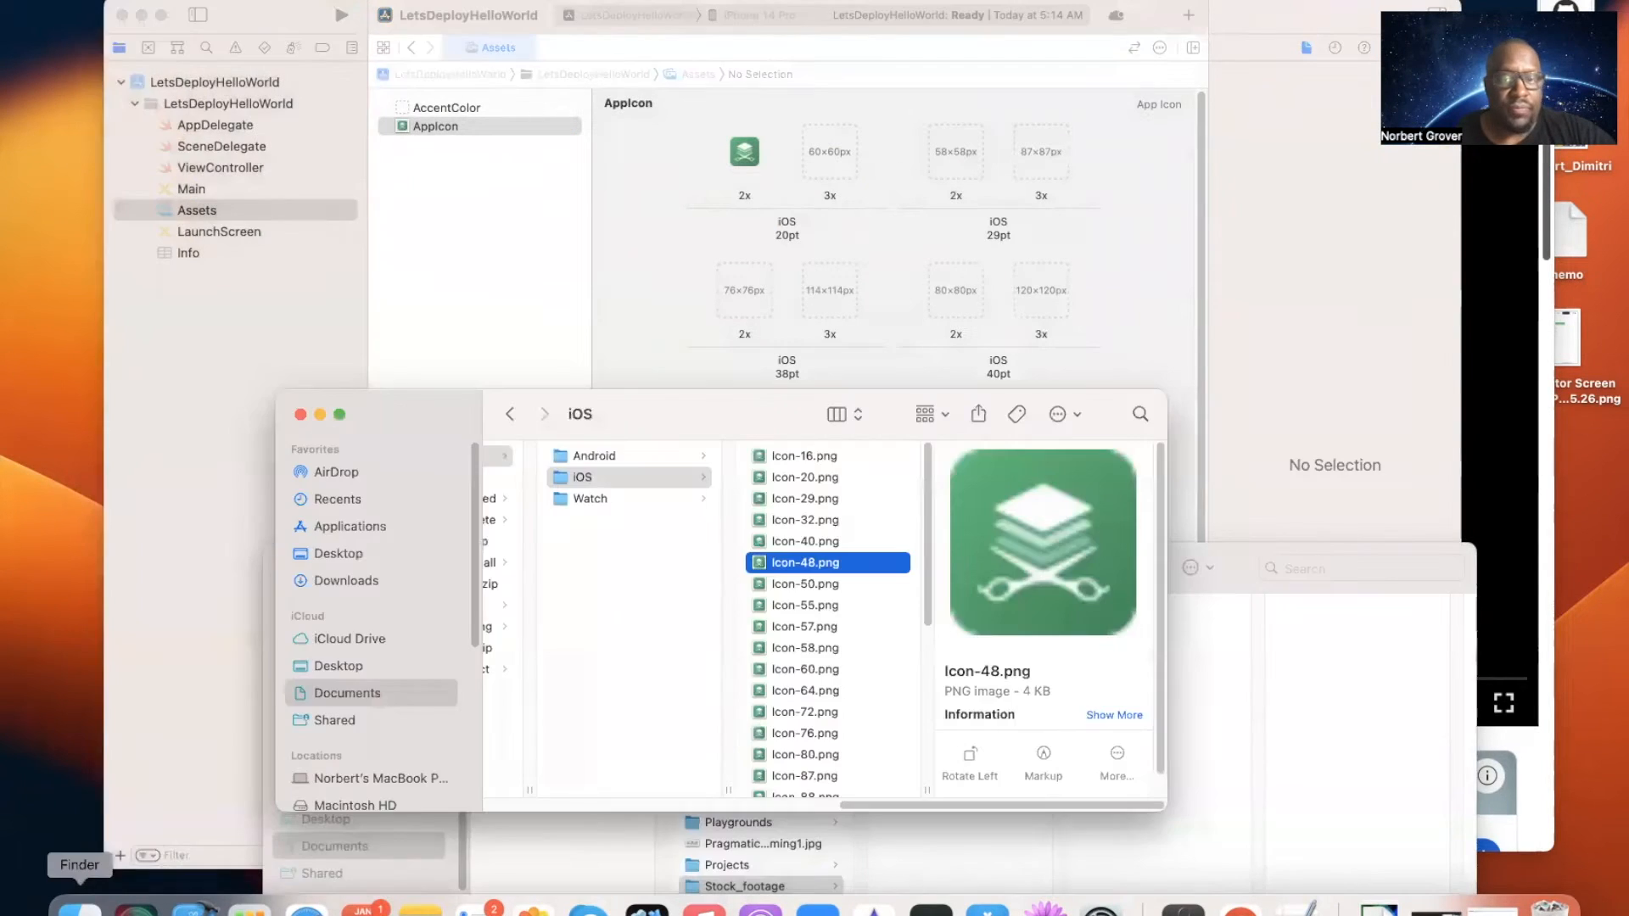
# Step: From Finder, place Icon-60.png in the AppIcon set's iOS 20pt 3x slot, and Icon-58.png and Icon-87.png in the 29pt 2x and 3x slots
pyautogui.click(80, 909)
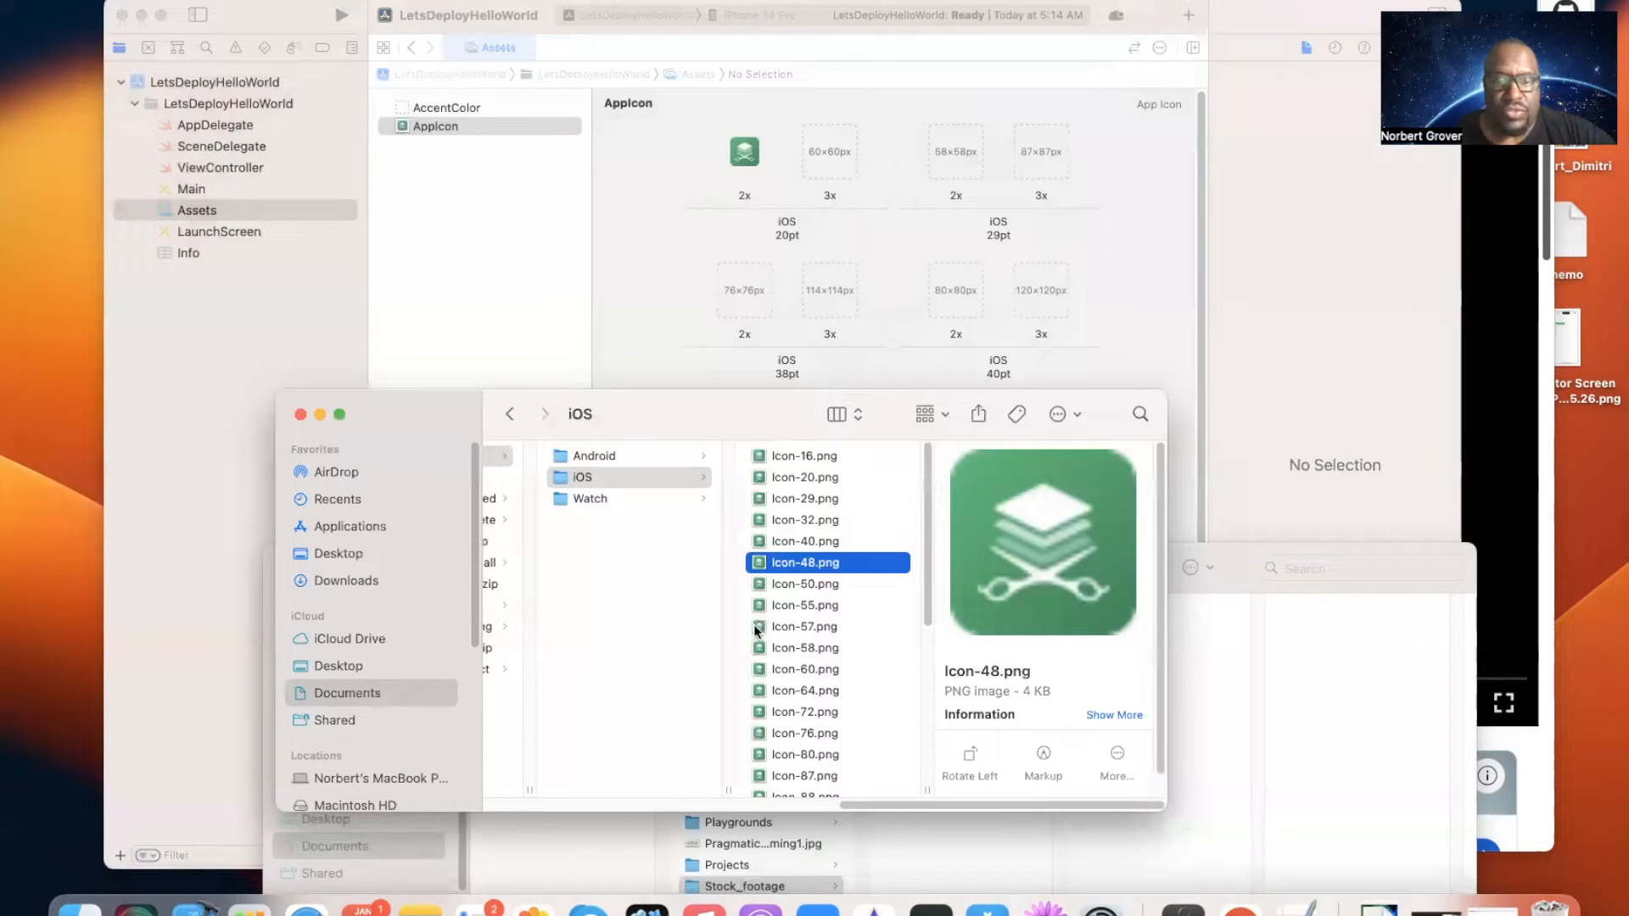
pyautogui.moveTo(757, 670); pyautogui.dragTo(830, 183)
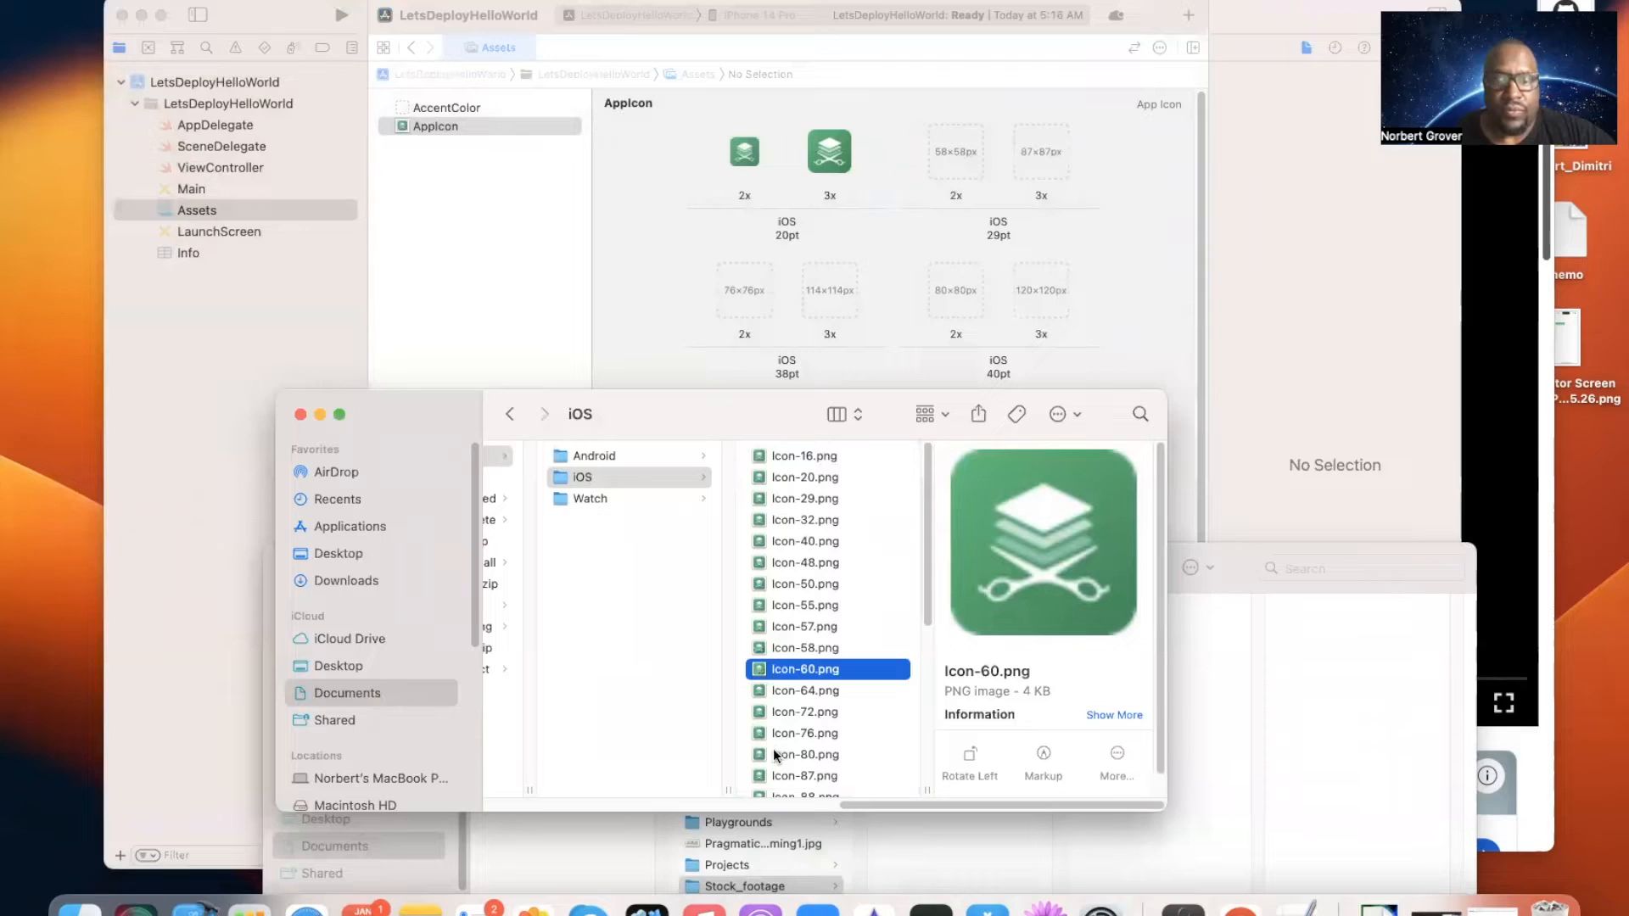
pyautogui.moveTo(763, 667); pyautogui.dragTo(955, 154)
pyautogui.moveTo(763, 776); pyautogui.dragTo(1046, 154)
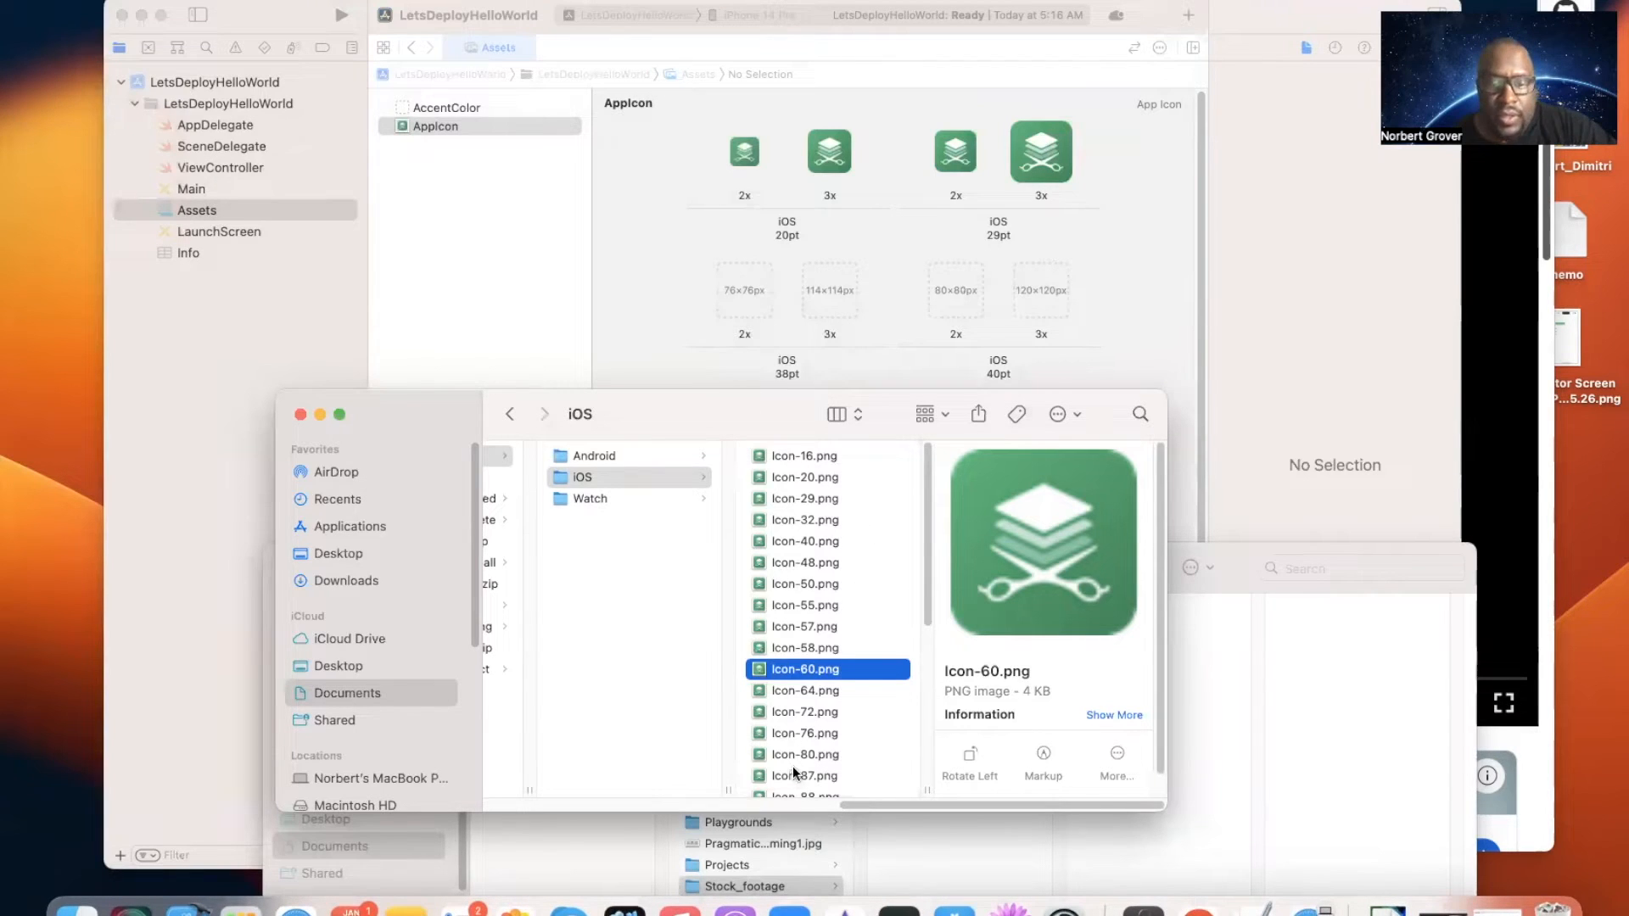
# Step: Fill the iOS 38pt 2x and 3x slots with Icon-76.png and Icon-114.png, and the 40pt slots with Icon-80.png and Icon-120.png
pyautogui.scroll(-5, 768, 666)
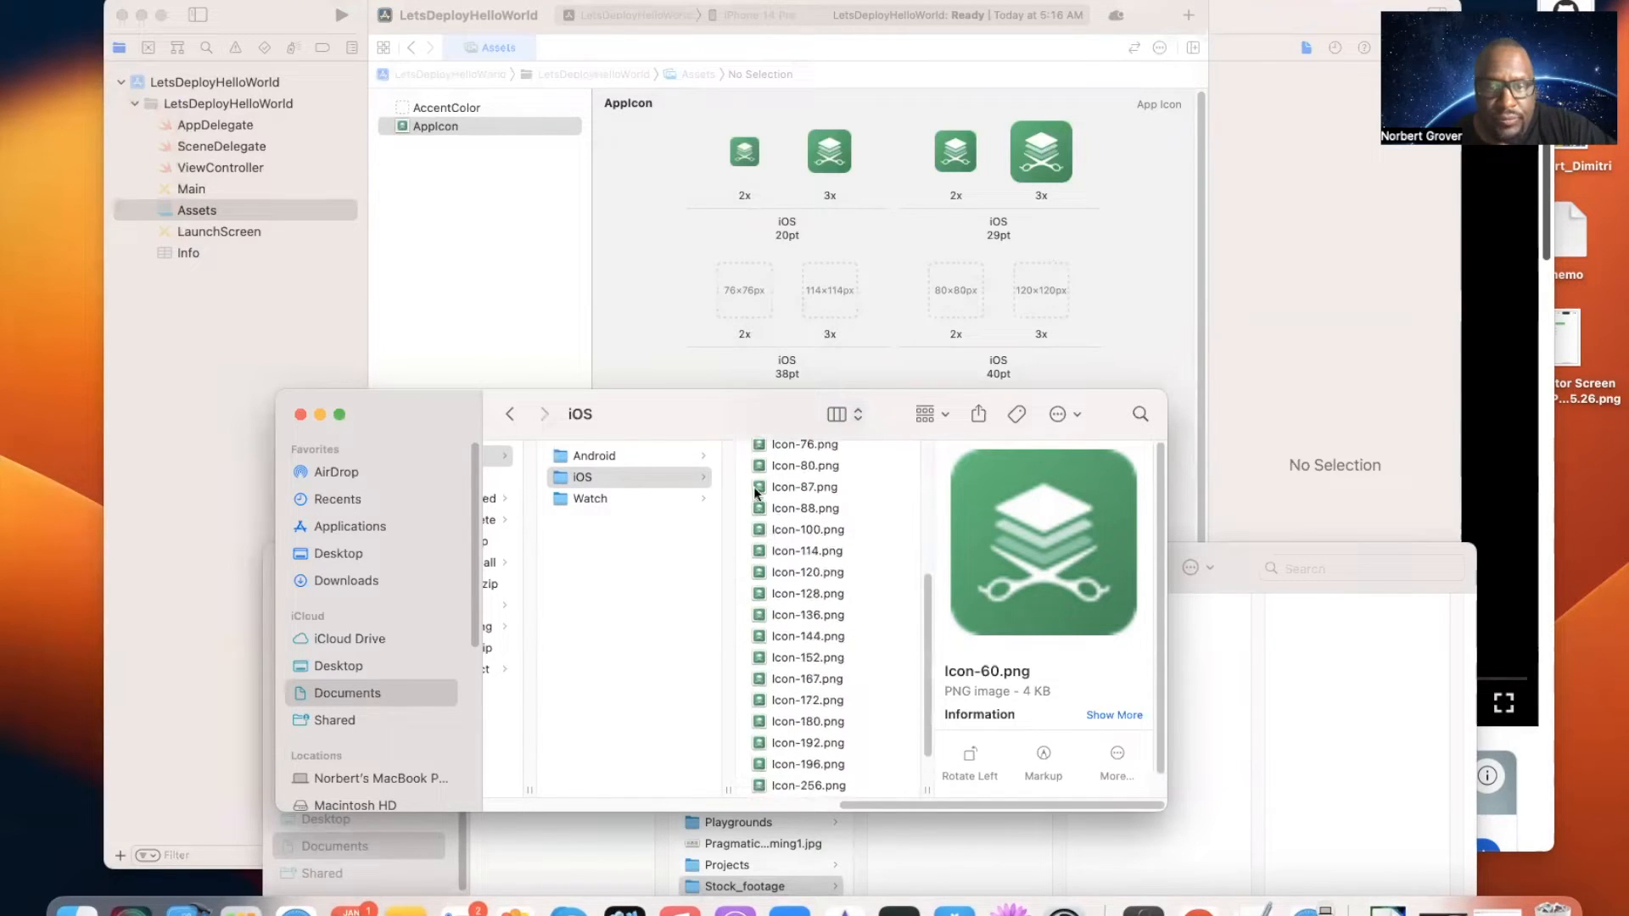
pyautogui.moveTo(761, 445); pyautogui.dragTo(738, 293)
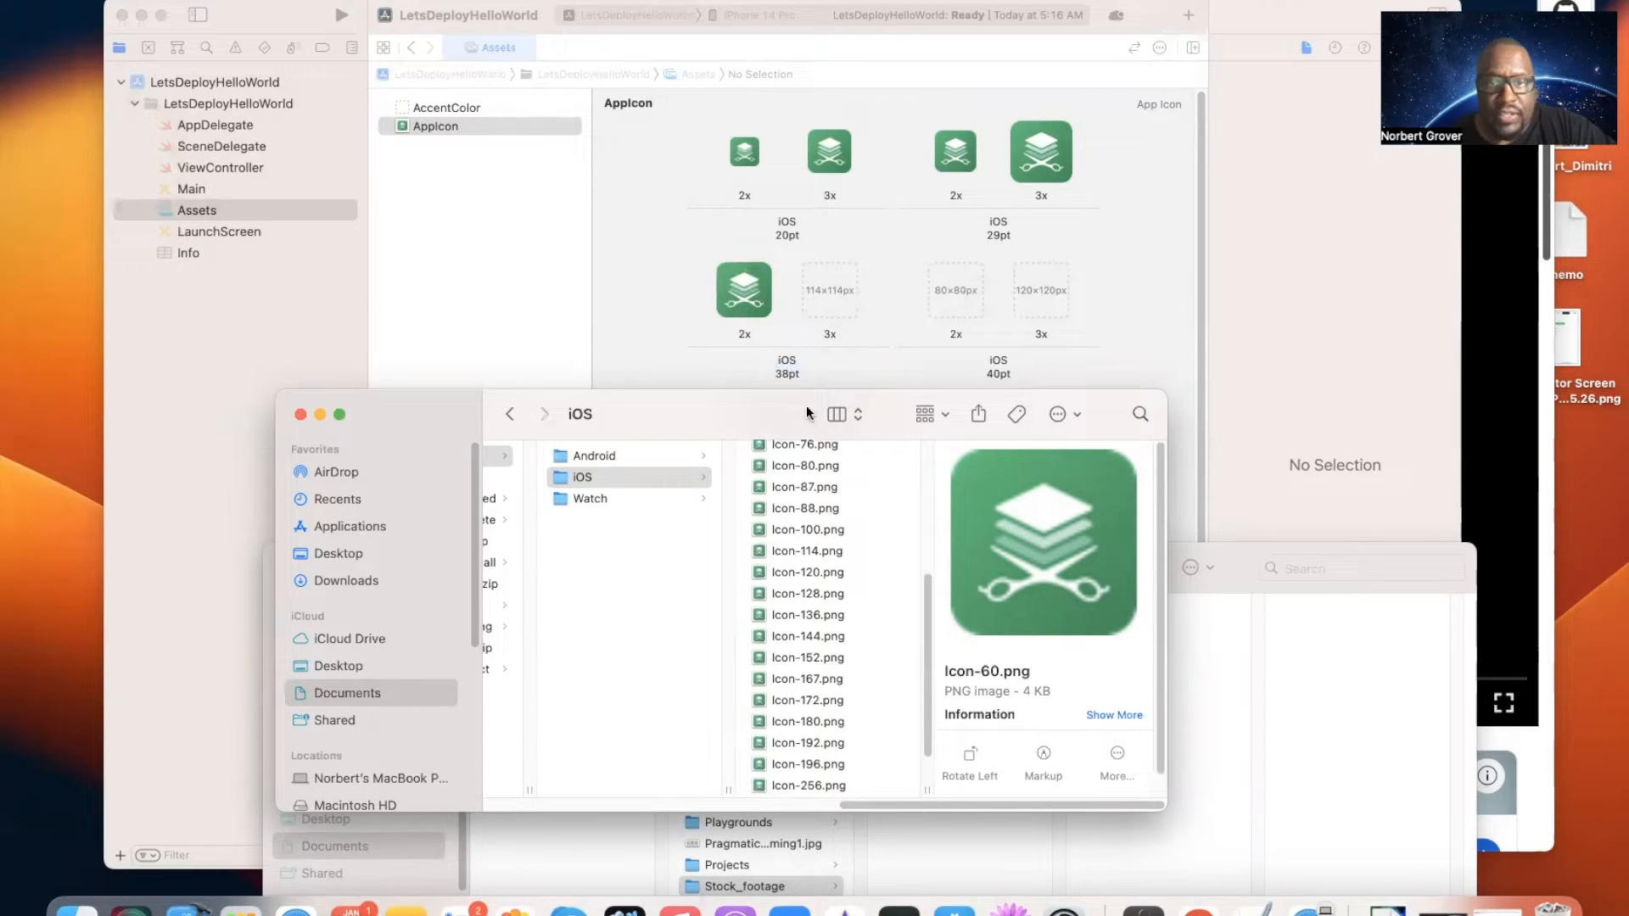
pyautogui.moveTo(772, 560); pyautogui.dragTo(830, 290)
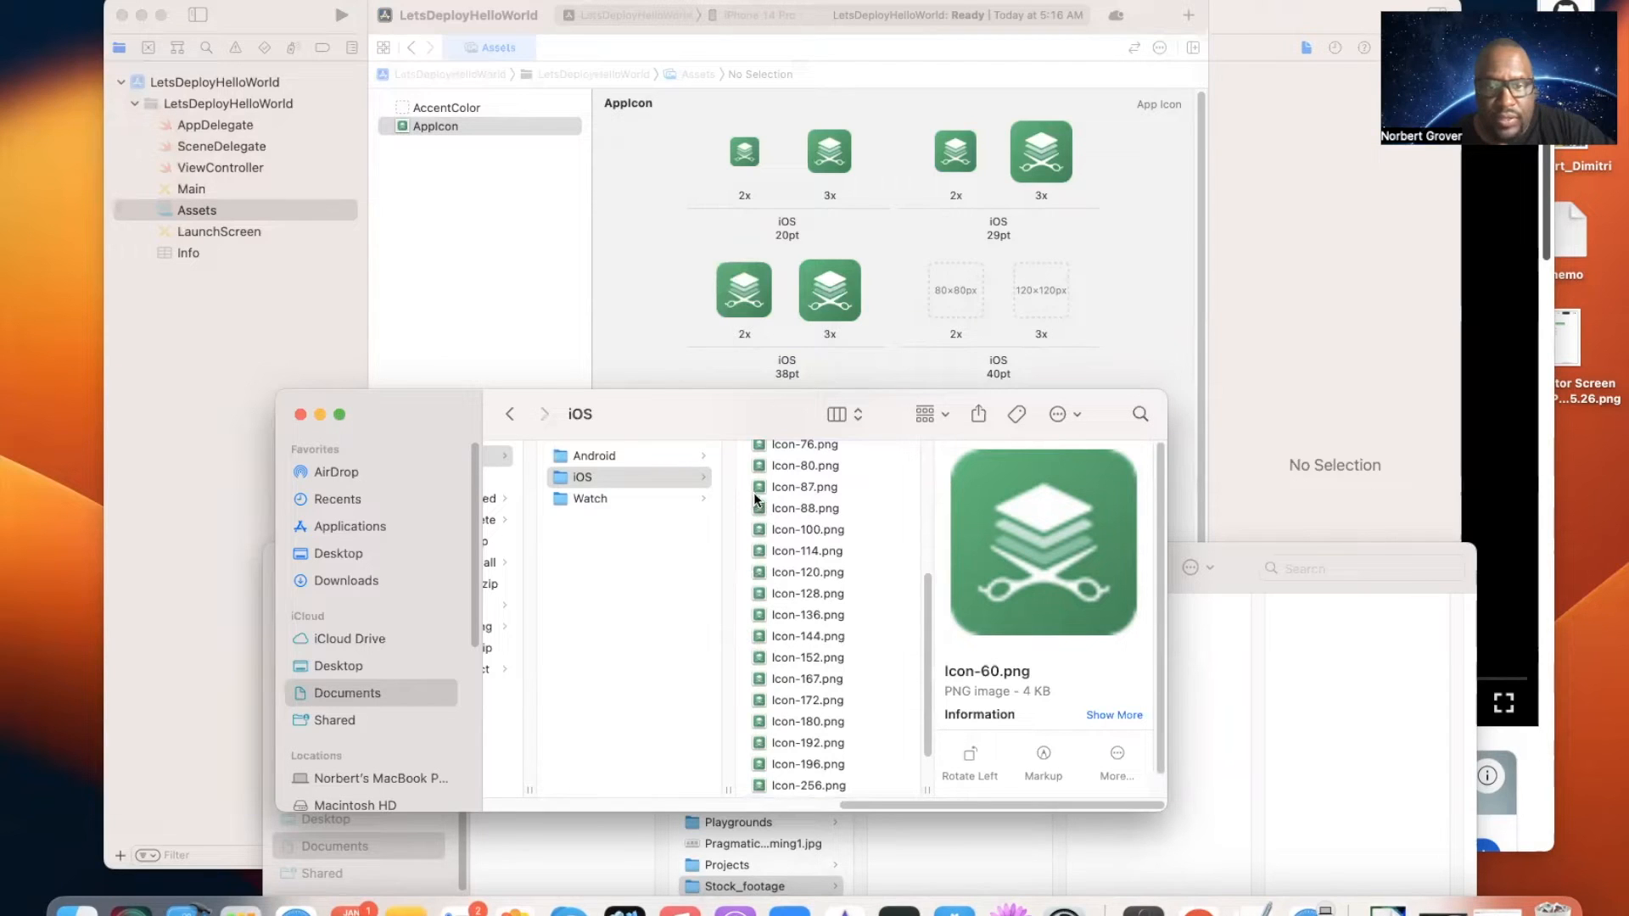
pyautogui.moveTo(764, 466); pyautogui.dragTo(934, 304)
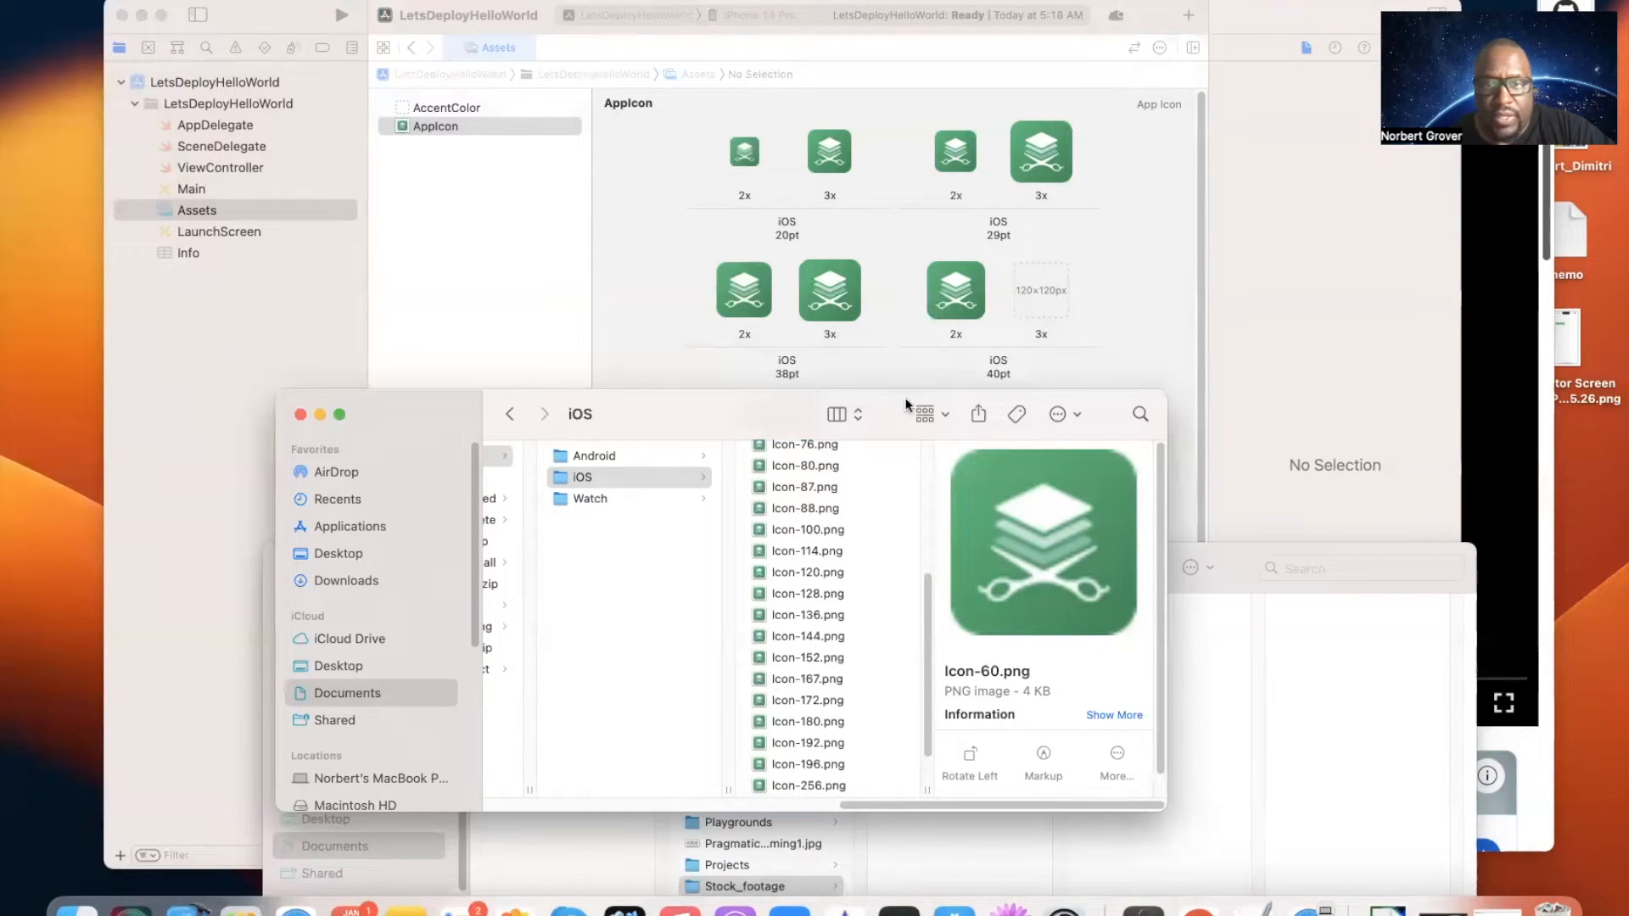
pyautogui.moveTo(761, 573); pyautogui.dragTo(1041, 292)
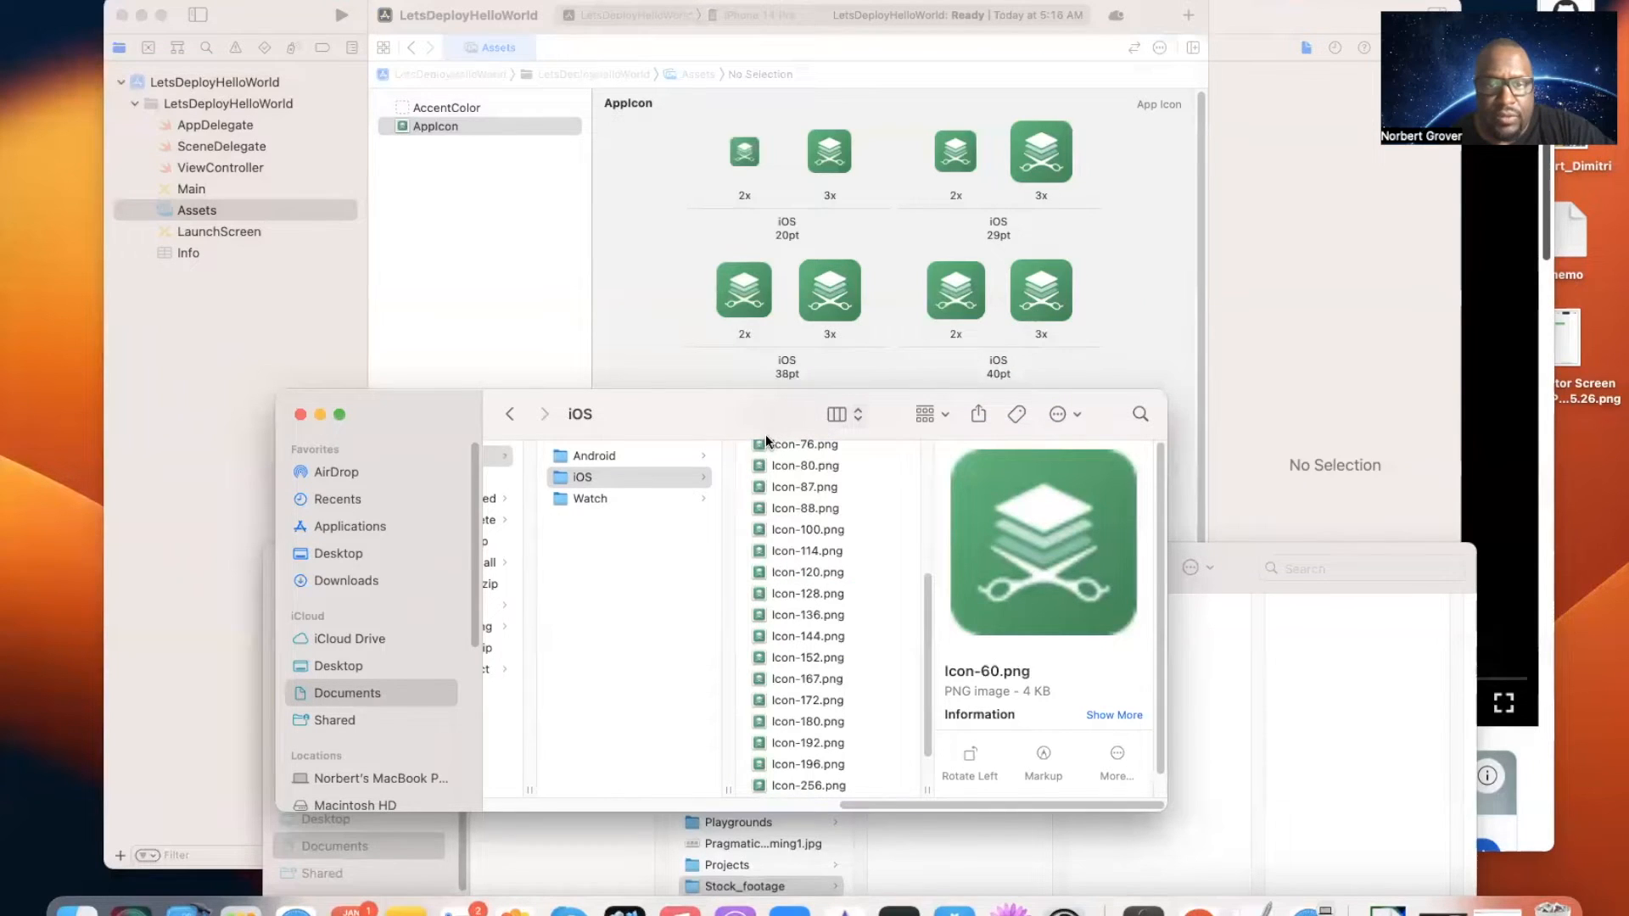
# Step: Fill the iOS 60pt 2x and 3x slots with Icon-120.png and Icon-180.png, and the 64pt slots with Icon-128.png and Icon-192.png
pyautogui.moveTo(798, 415); pyautogui.dragTo(760, 548)
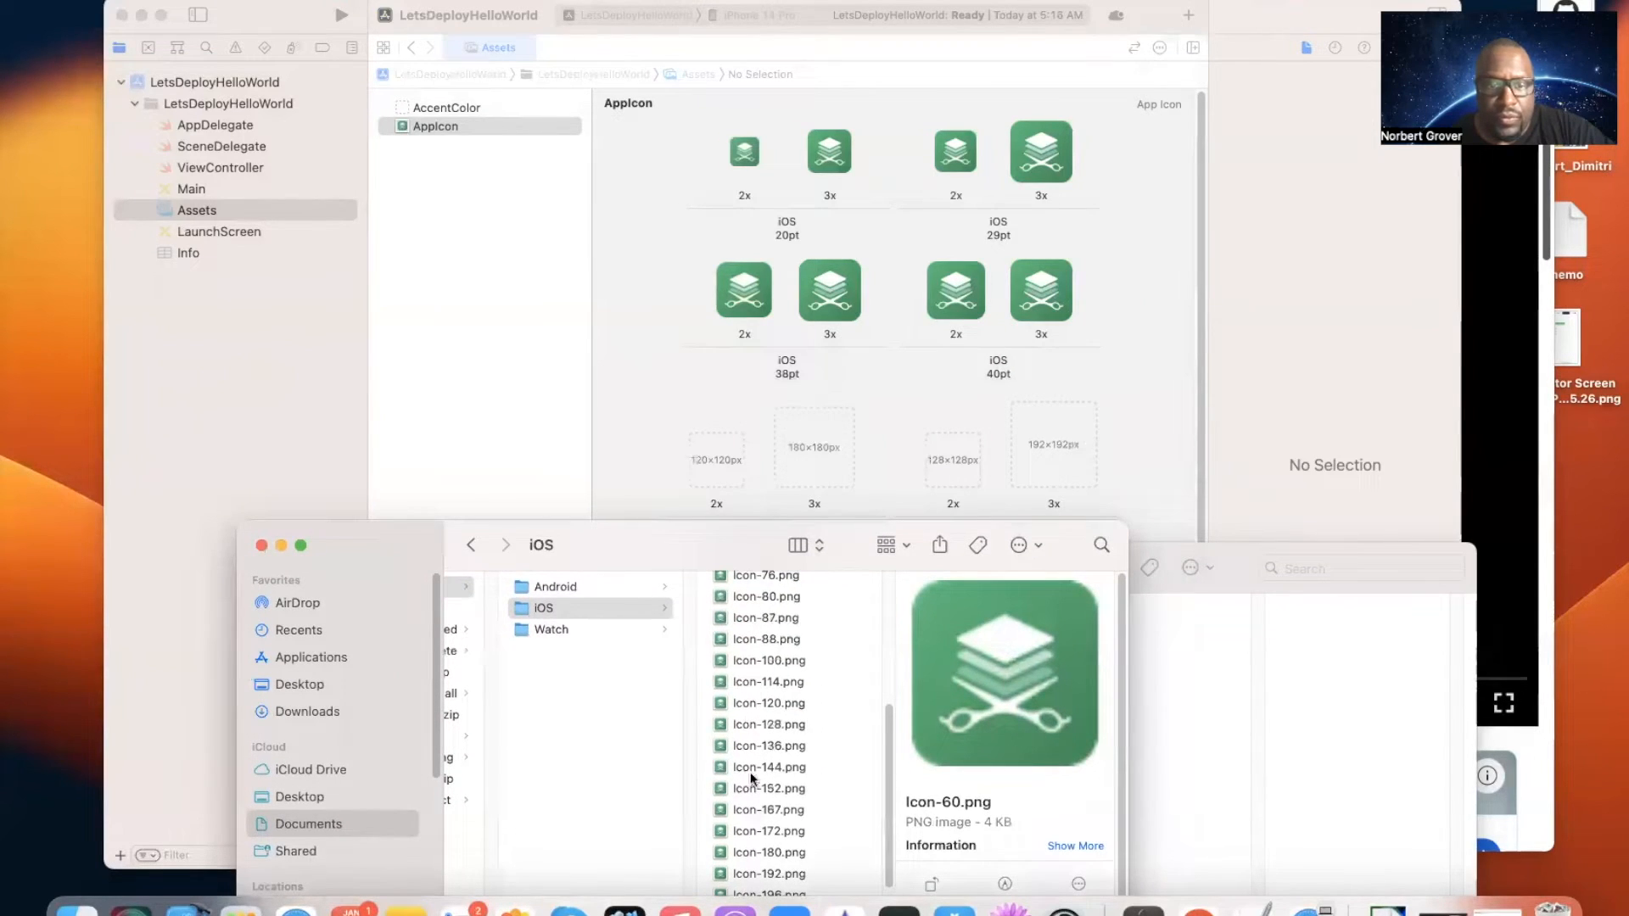
pyautogui.moveTo(721, 703); pyautogui.dragTo(706, 480)
pyautogui.moveTo(755, 852); pyautogui.dragTo(816, 444)
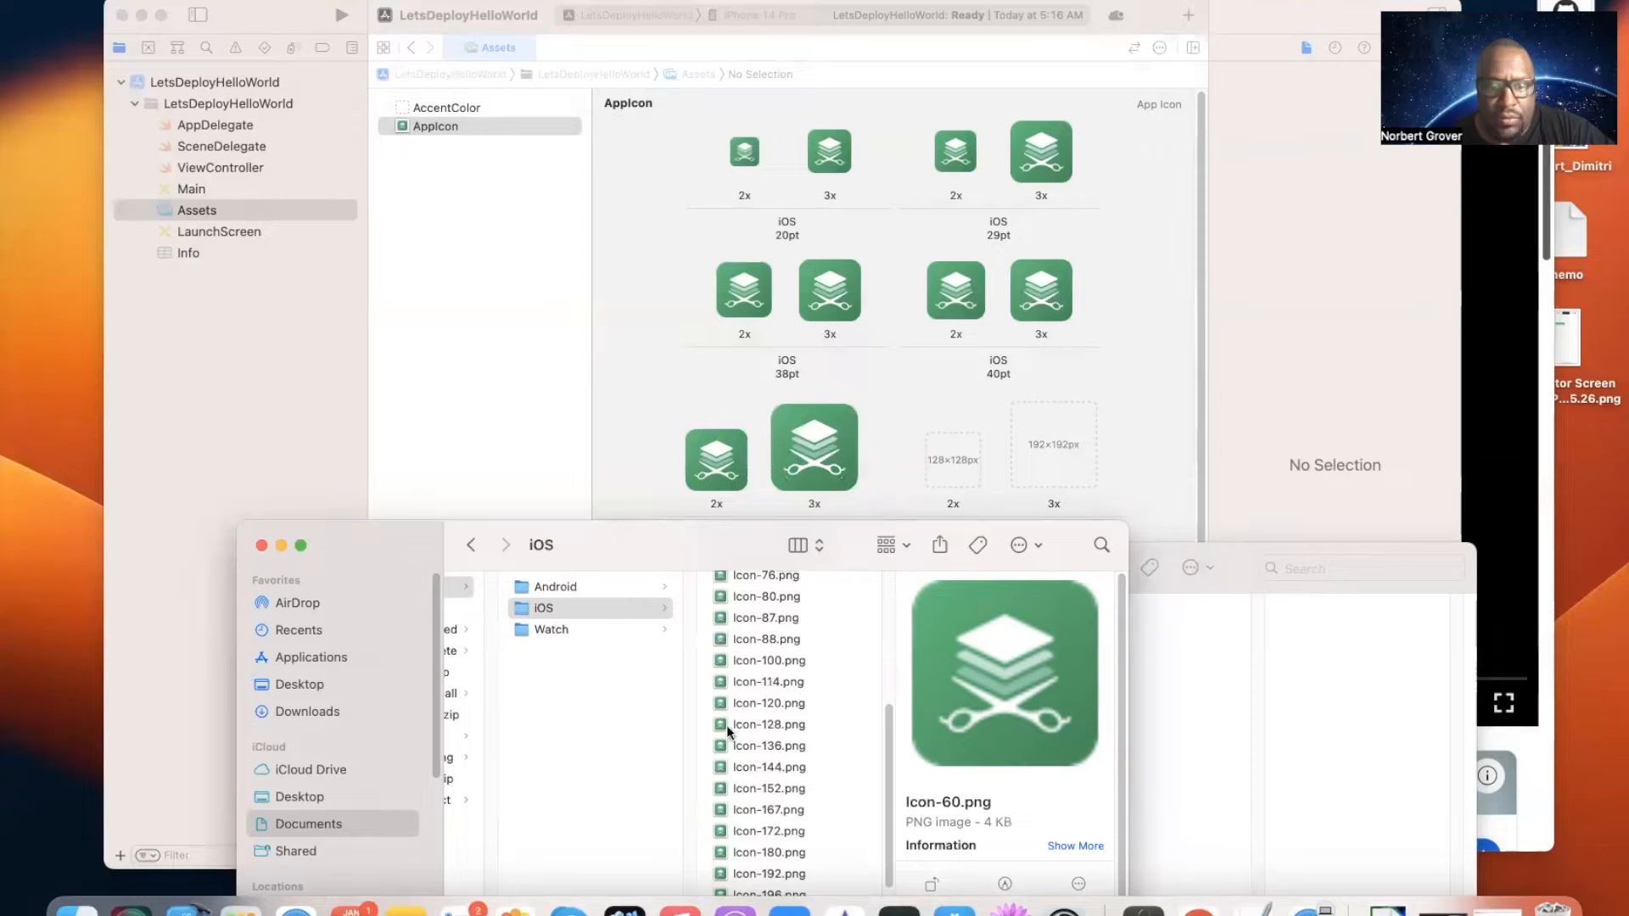
pyautogui.moveTo(726, 724); pyautogui.dragTo(953, 460)
pyautogui.scroll(3, 757, 800)
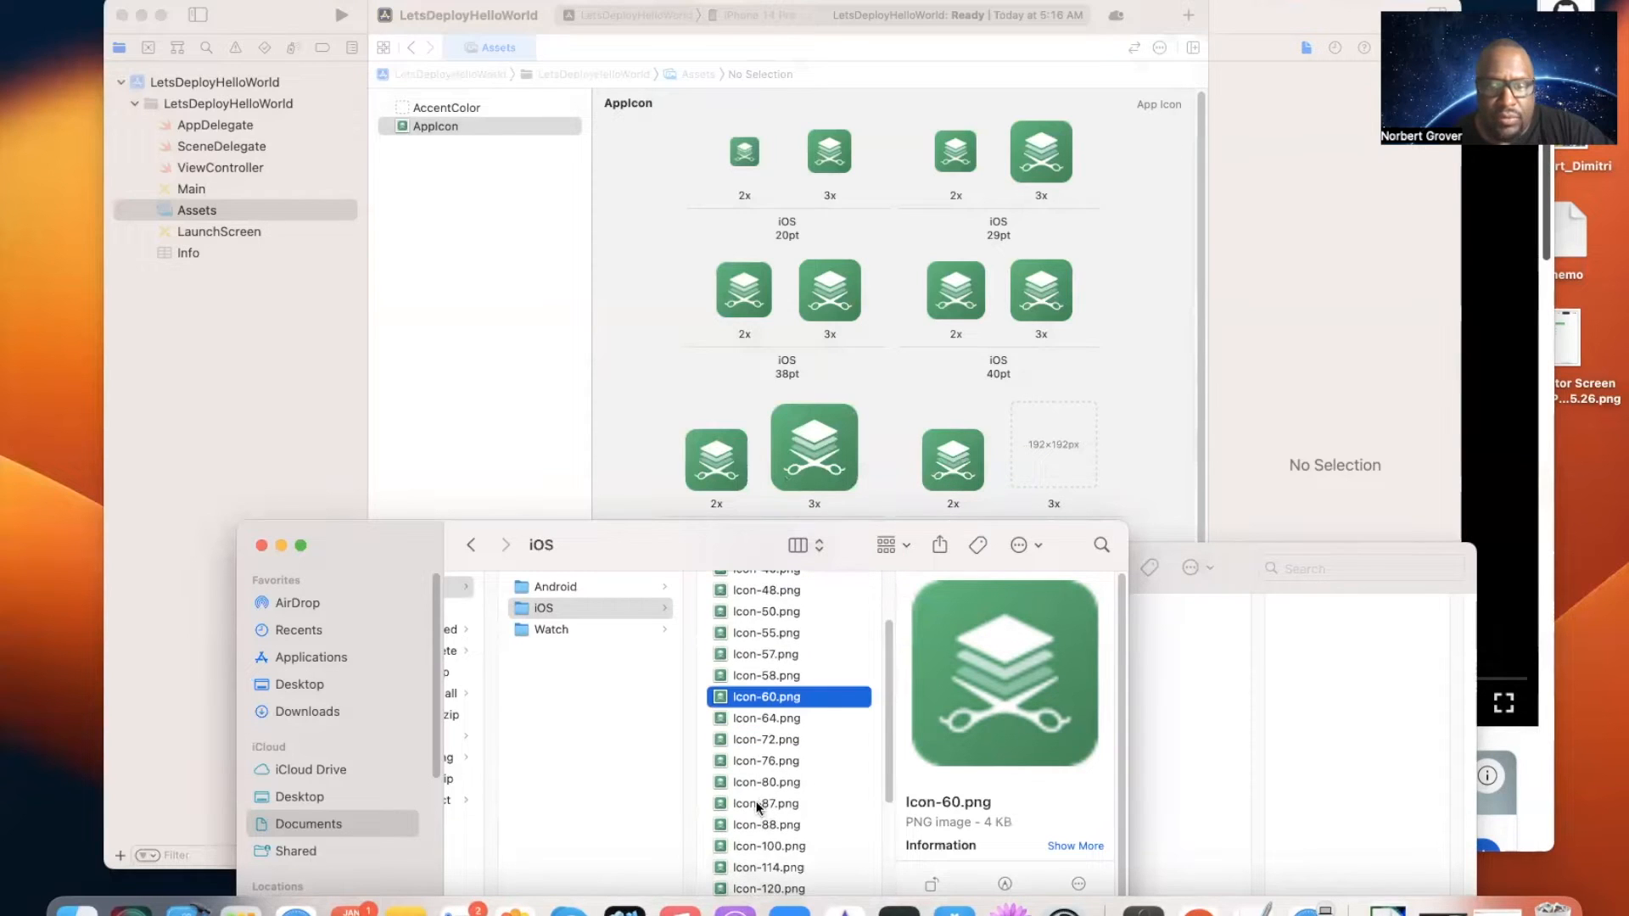
pyautogui.scroll(-5, 747, 811)
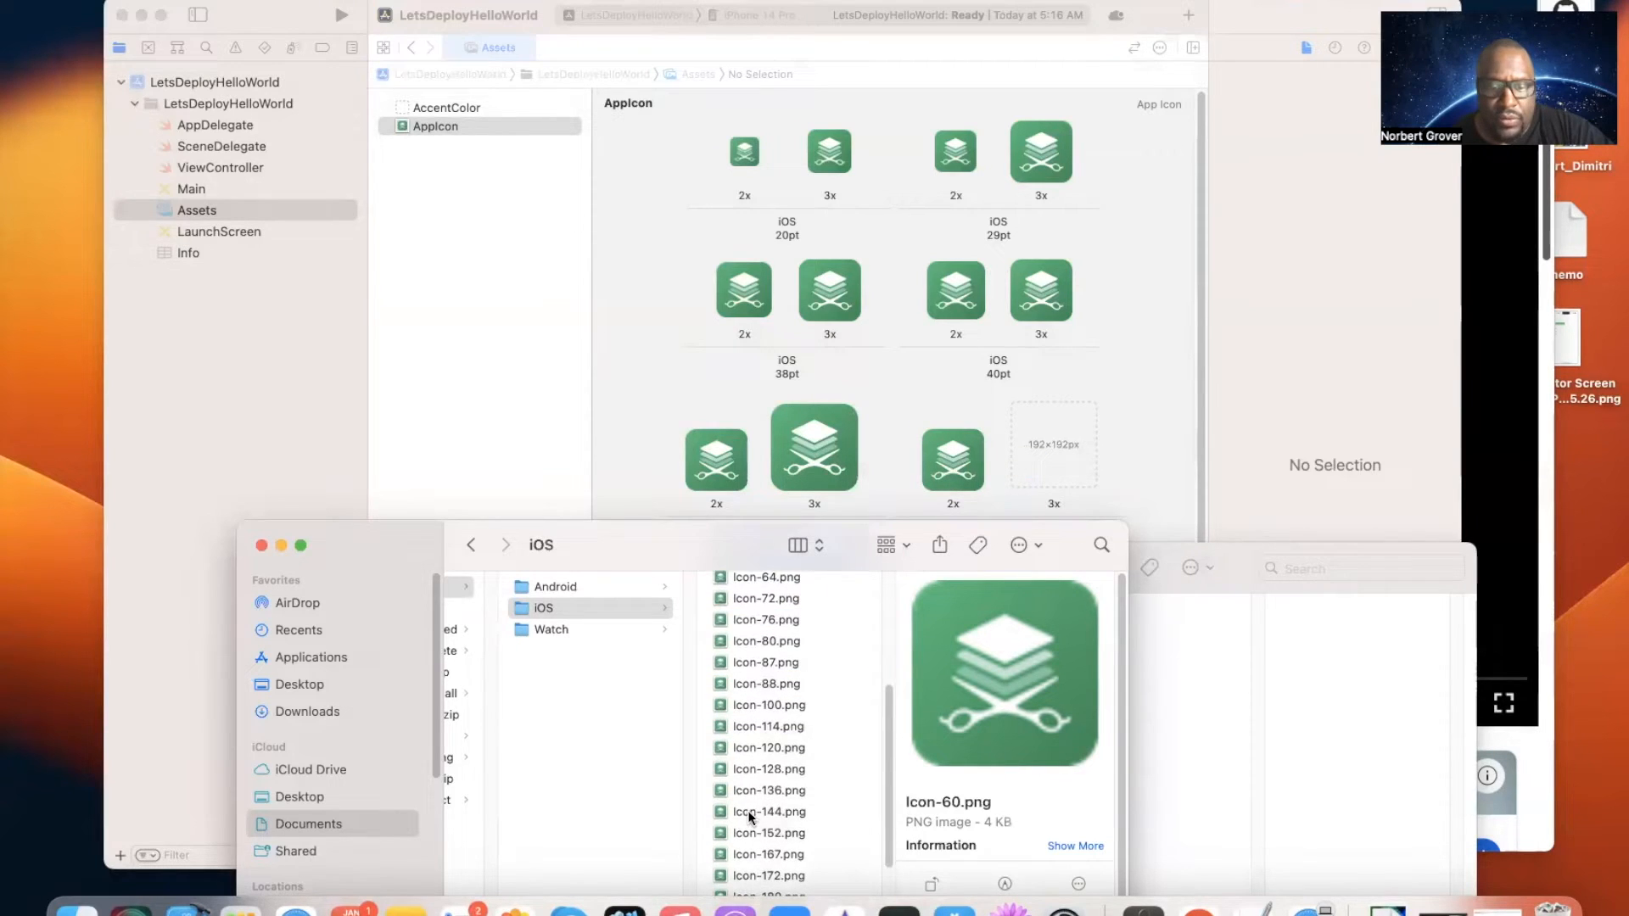
pyautogui.moveTo(721, 820); pyautogui.dragTo(1077, 446)
# Step: Uncover the remaining slots and place Icon-136.png in iOS 68pt 2x, Icon-152.png in 76pt 2x and Icon-167.png in 83.5pt 2x
pyautogui.moveTo(720, 537); pyautogui.dragTo(443, 198)
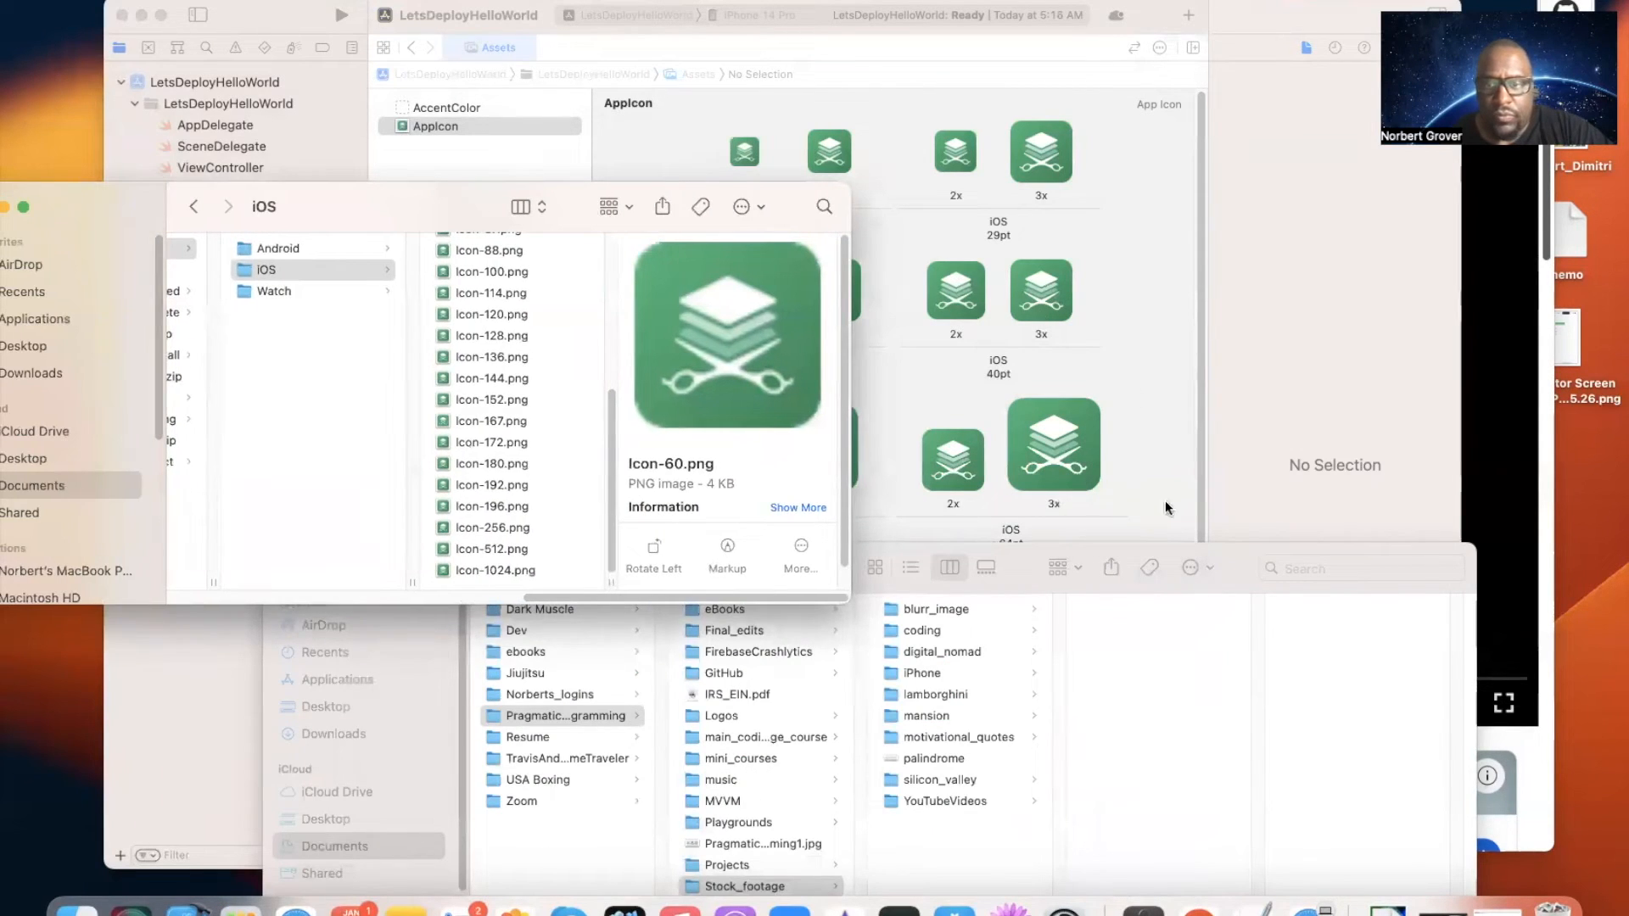
pyautogui.click(1285, 5)
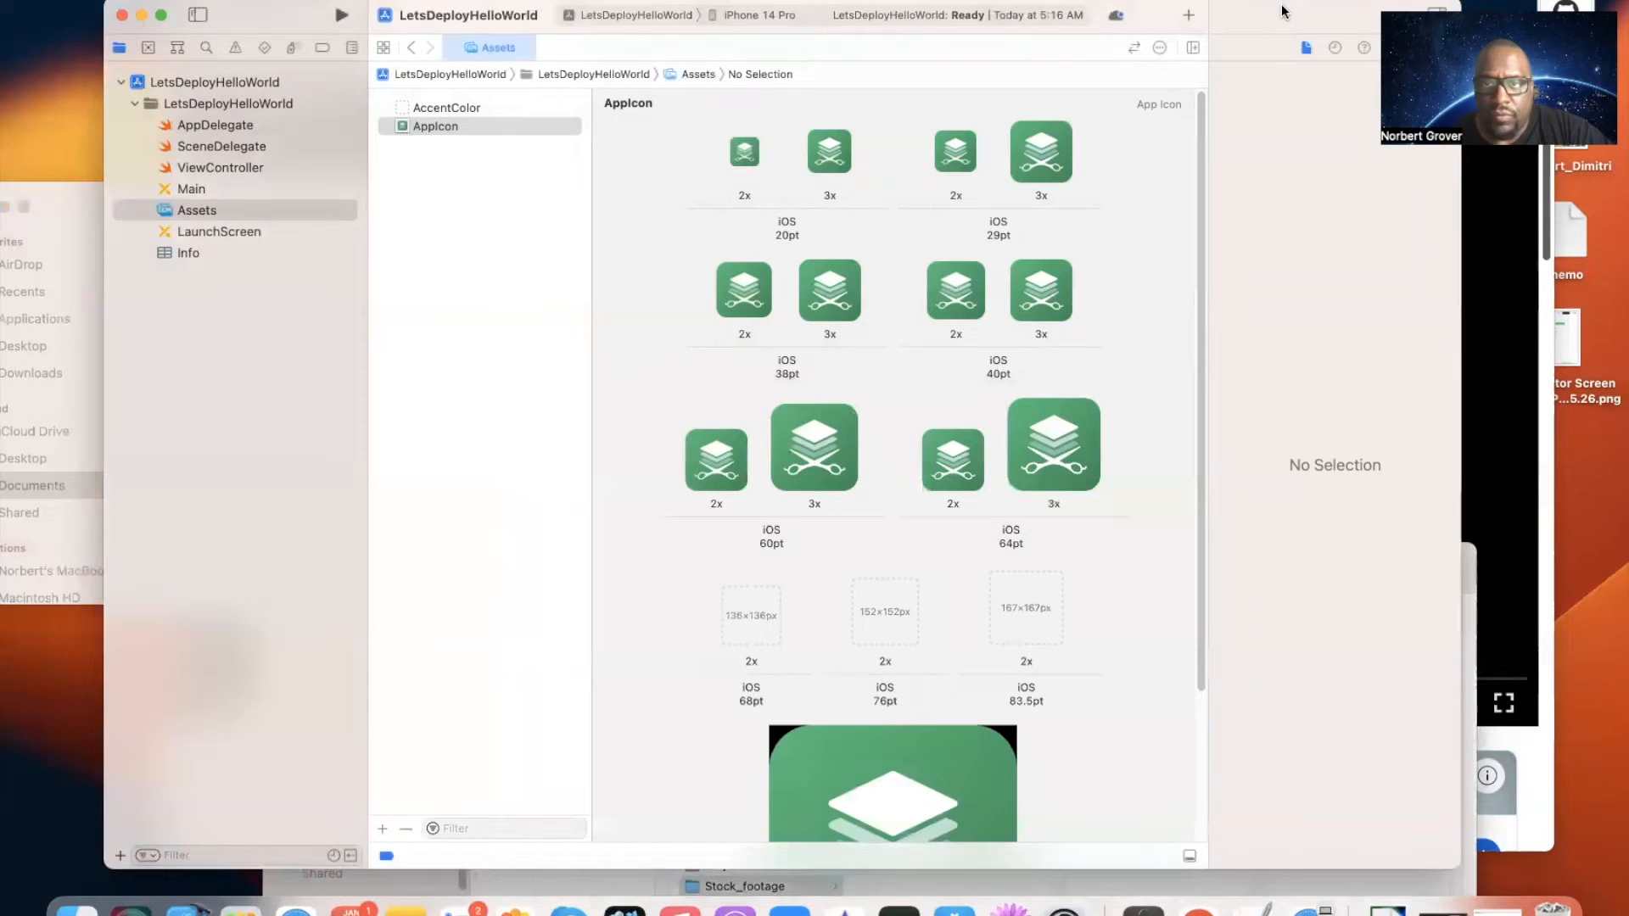
pyautogui.click(77, 195)
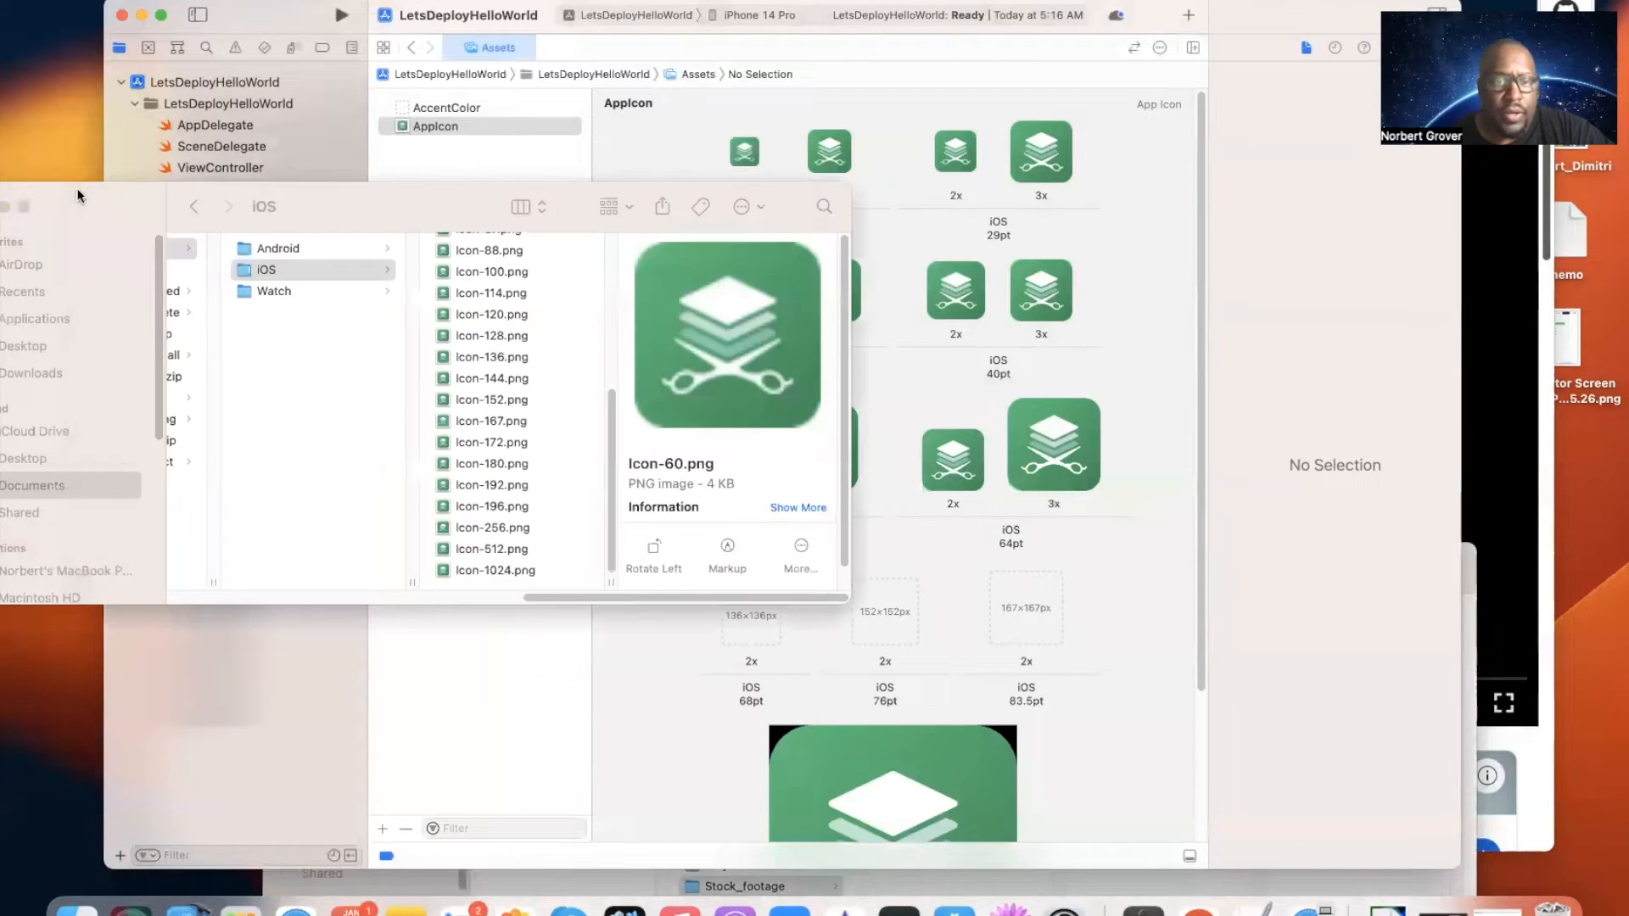
pyautogui.scroll(-3, 535, 448)
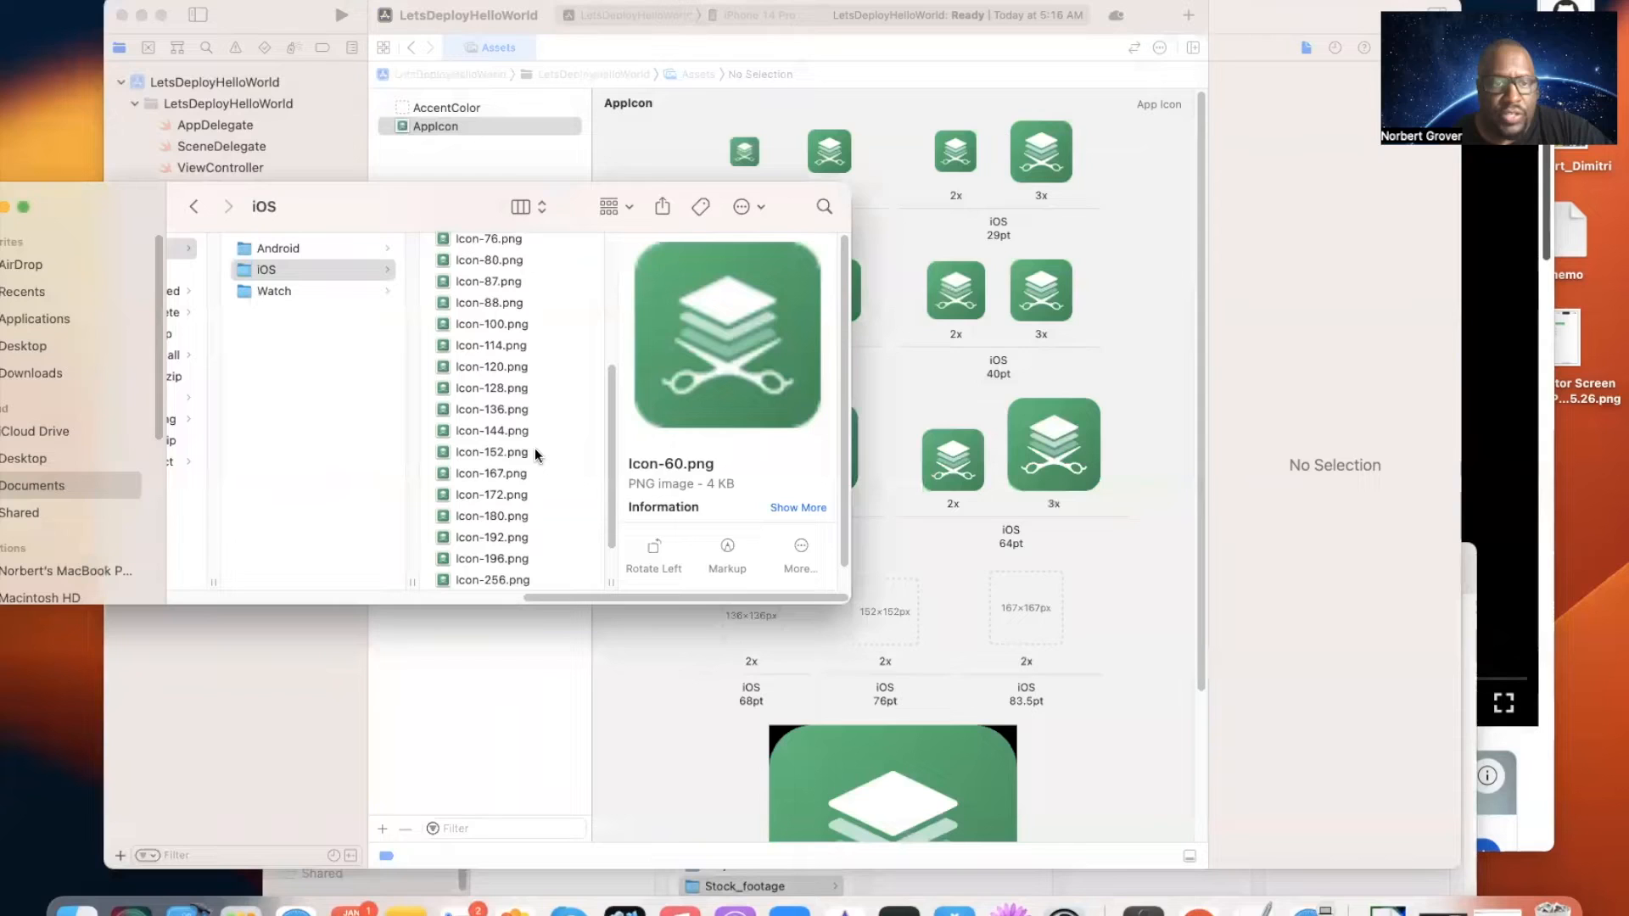
pyautogui.moveTo(516, 482); pyautogui.dragTo(749, 645)
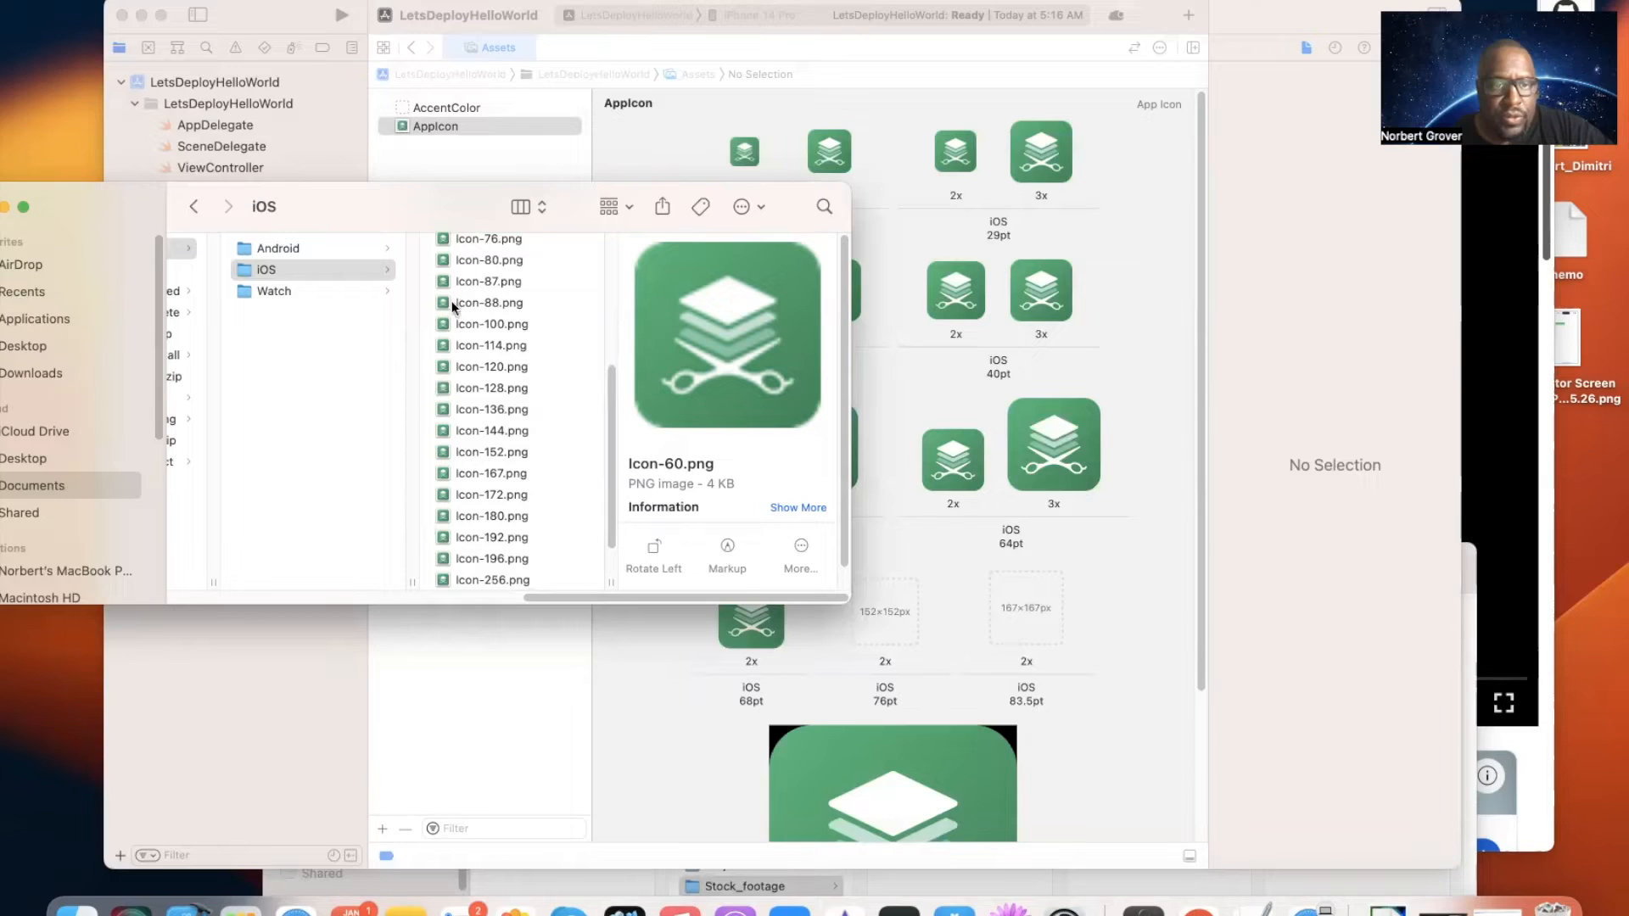
pyautogui.scroll(3, 461, 349)
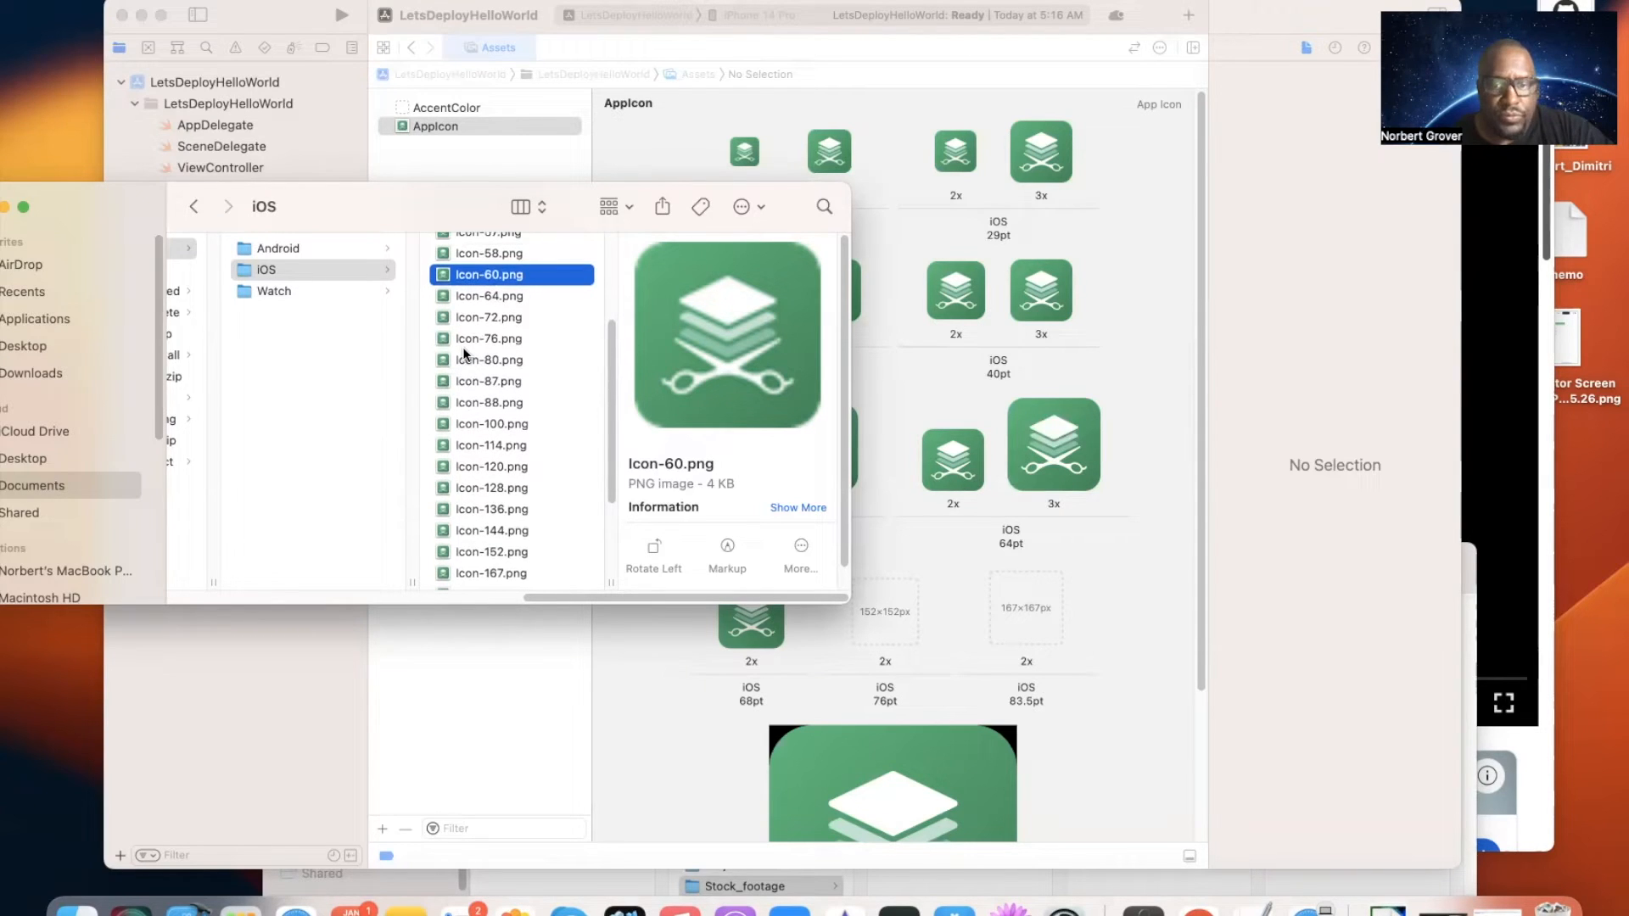
pyautogui.scroll(-2, 462, 348)
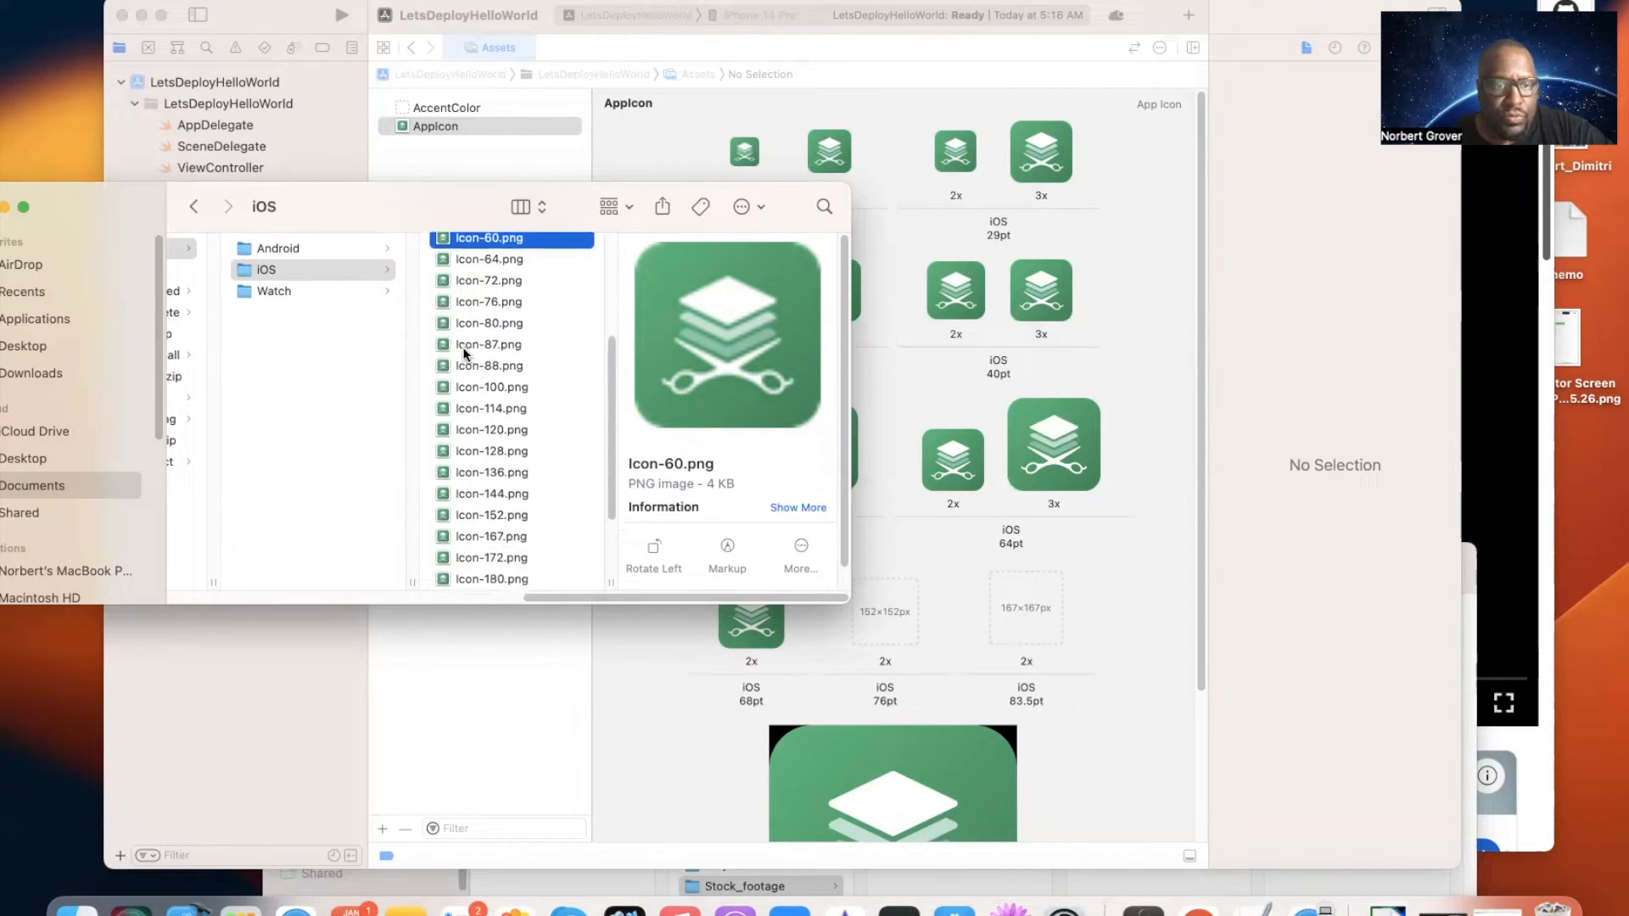
pyautogui.moveTo(446, 518); pyautogui.dragTo(874, 608)
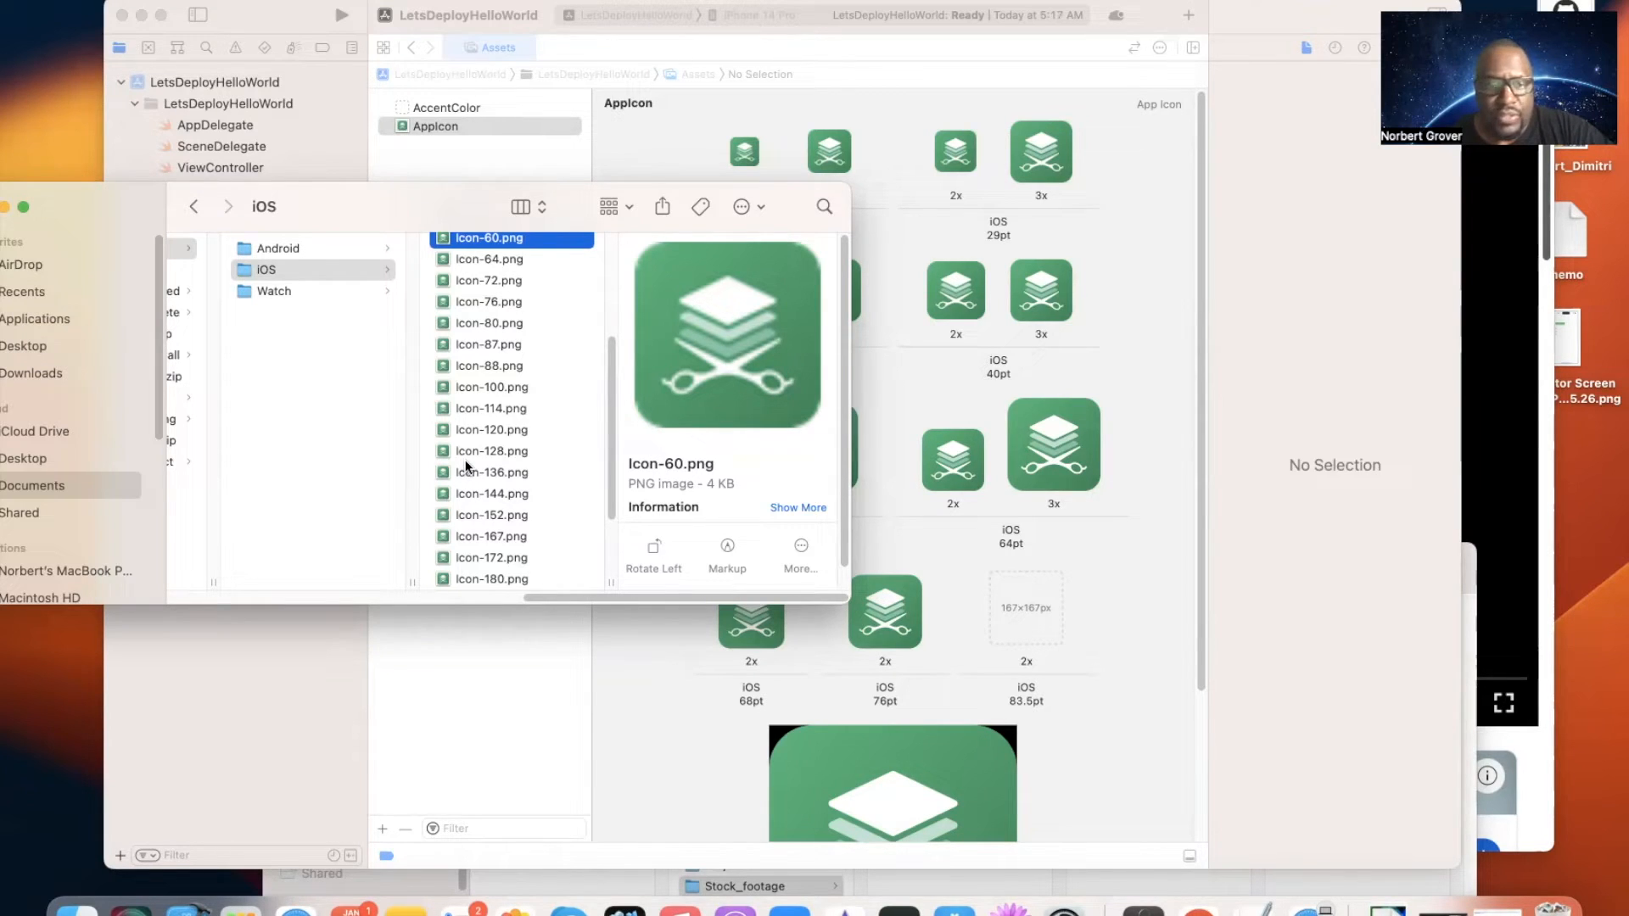
pyautogui.moveTo(453, 532); pyautogui.dragTo(1018, 619)
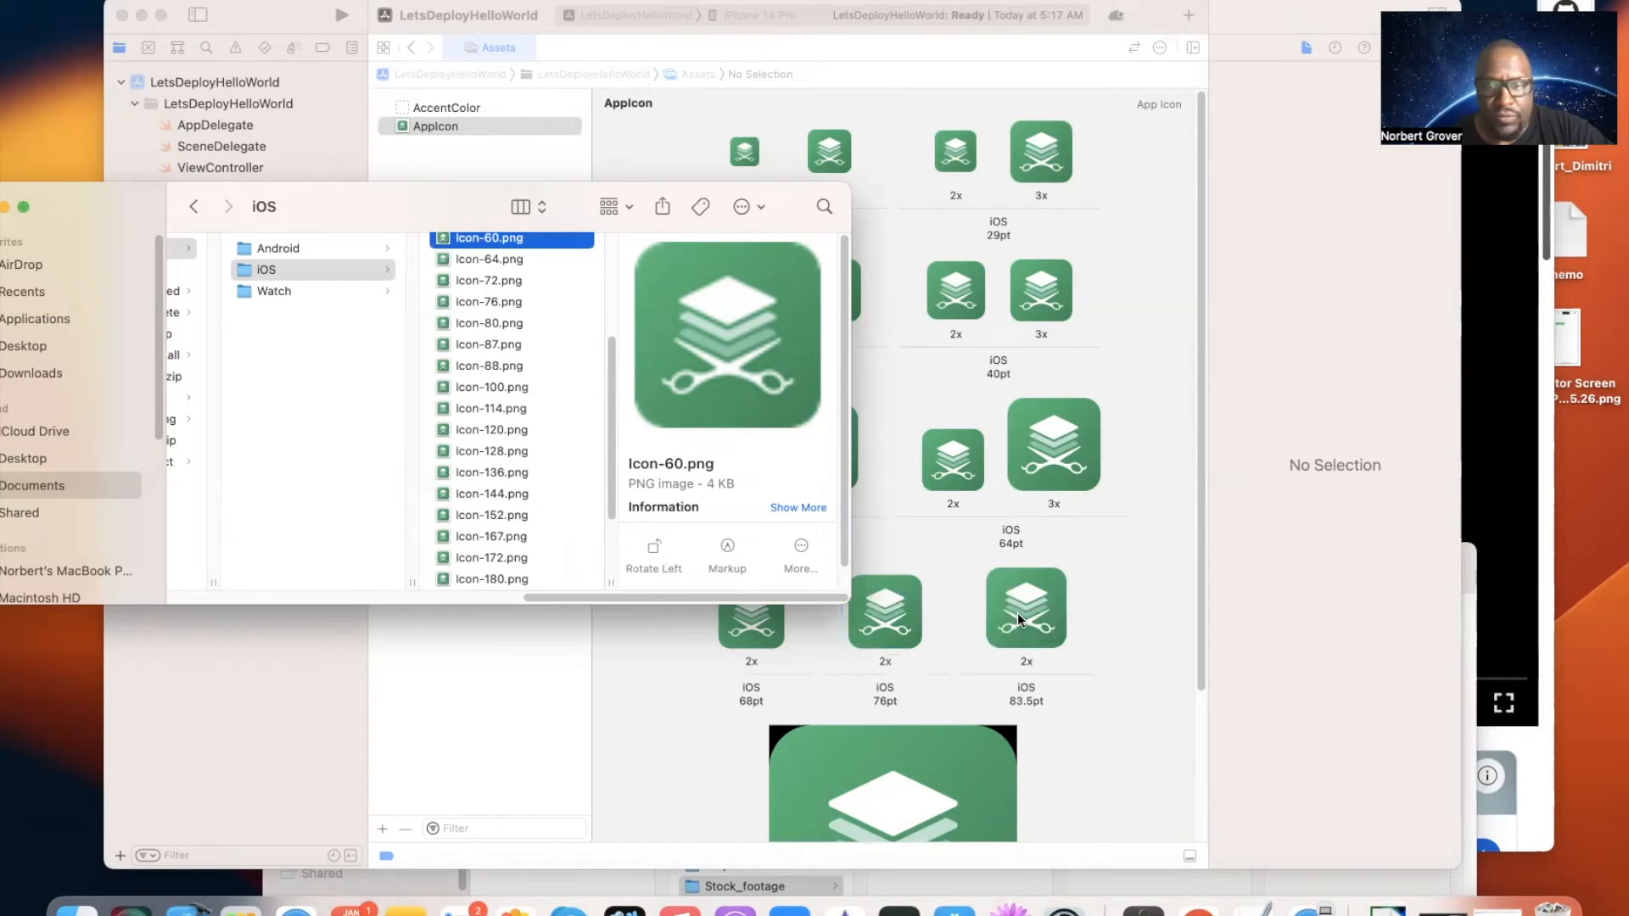
pyautogui.click(1145, 610)
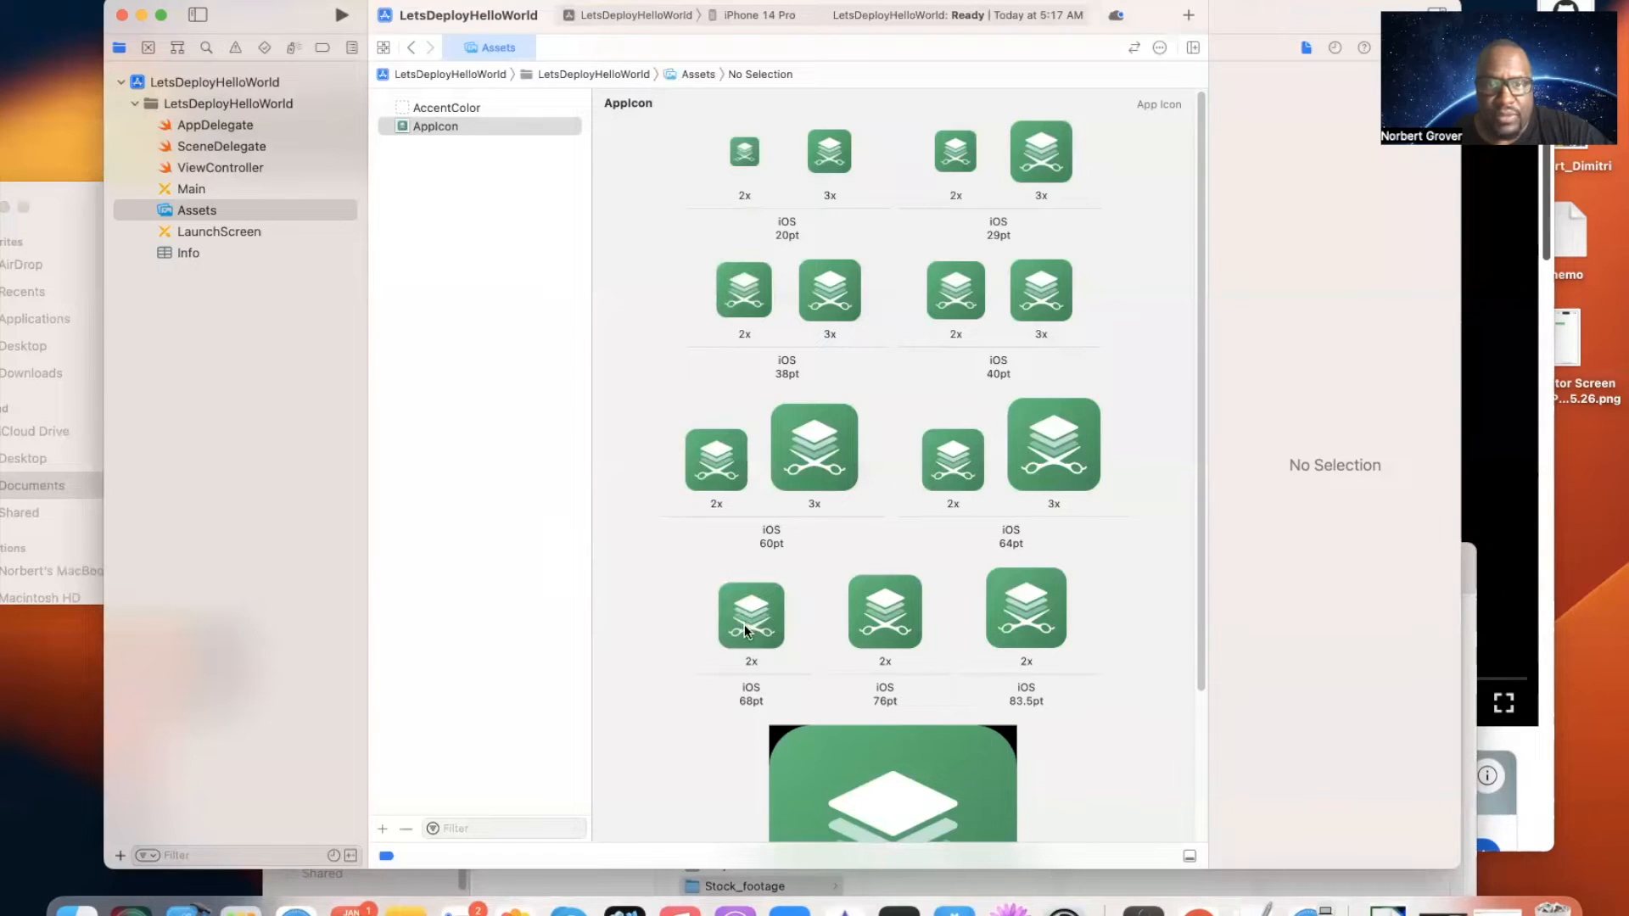
pyautogui.scroll(-3, 1025, 715)
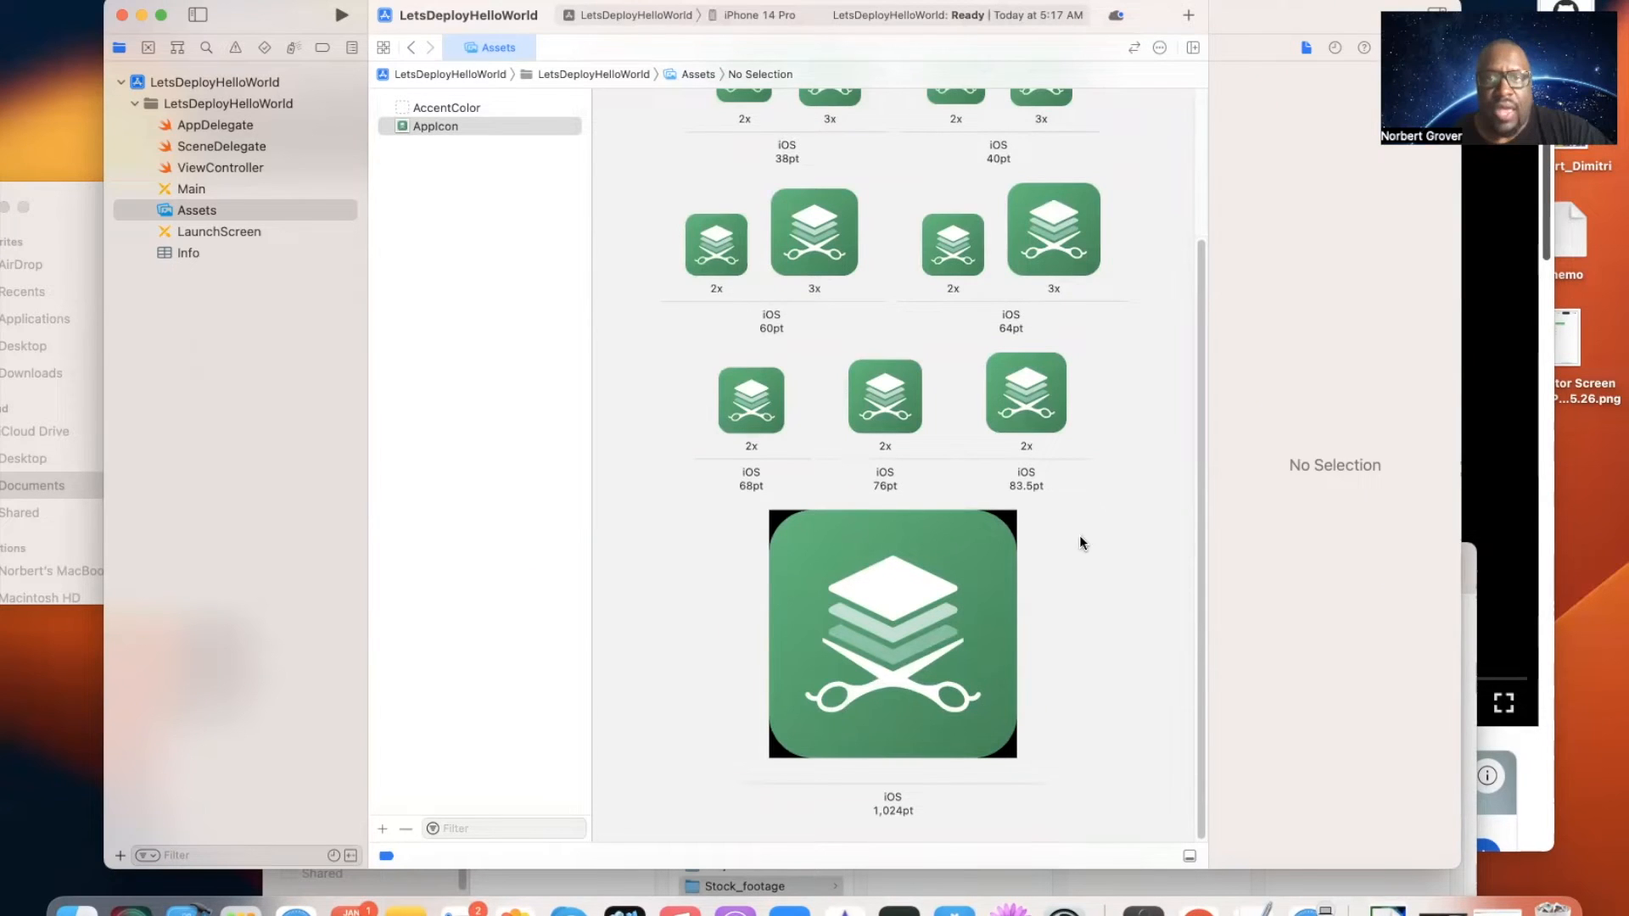
pyautogui.scroll(3, 1081, 541)
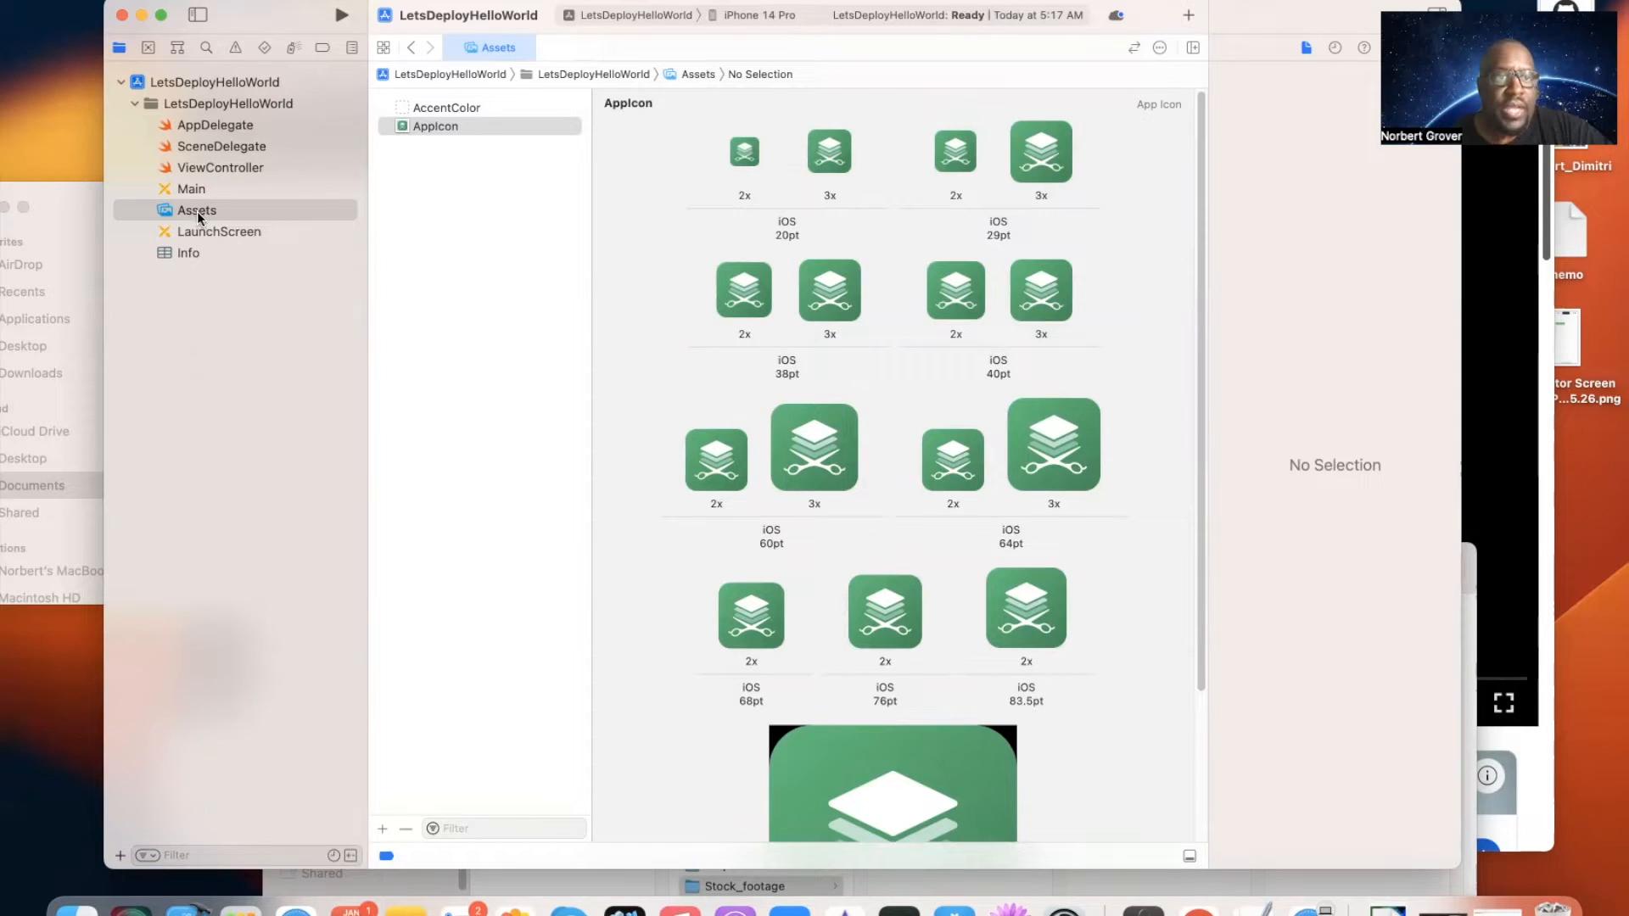
# Step: In ViewController, replace the comment in viewDidLoad with print("Hello World") and run the app on the iPhone 14 Pro simulator
pyautogui.click(201, 167)
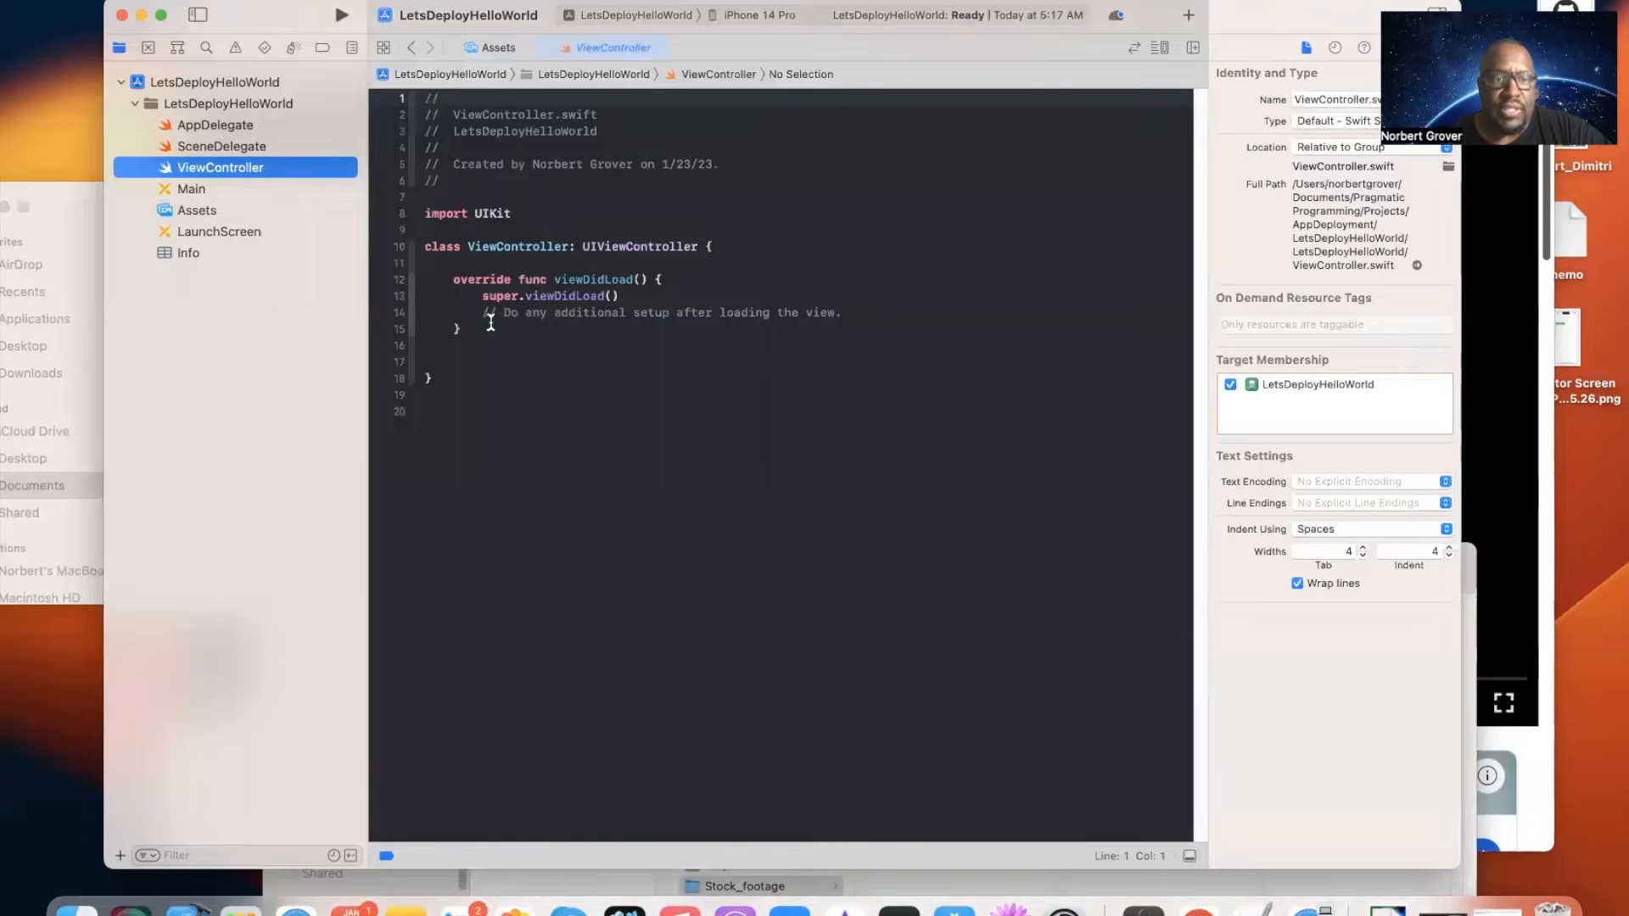
pyautogui.moveTo(483, 314); pyautogui.dragTo(873, 313)
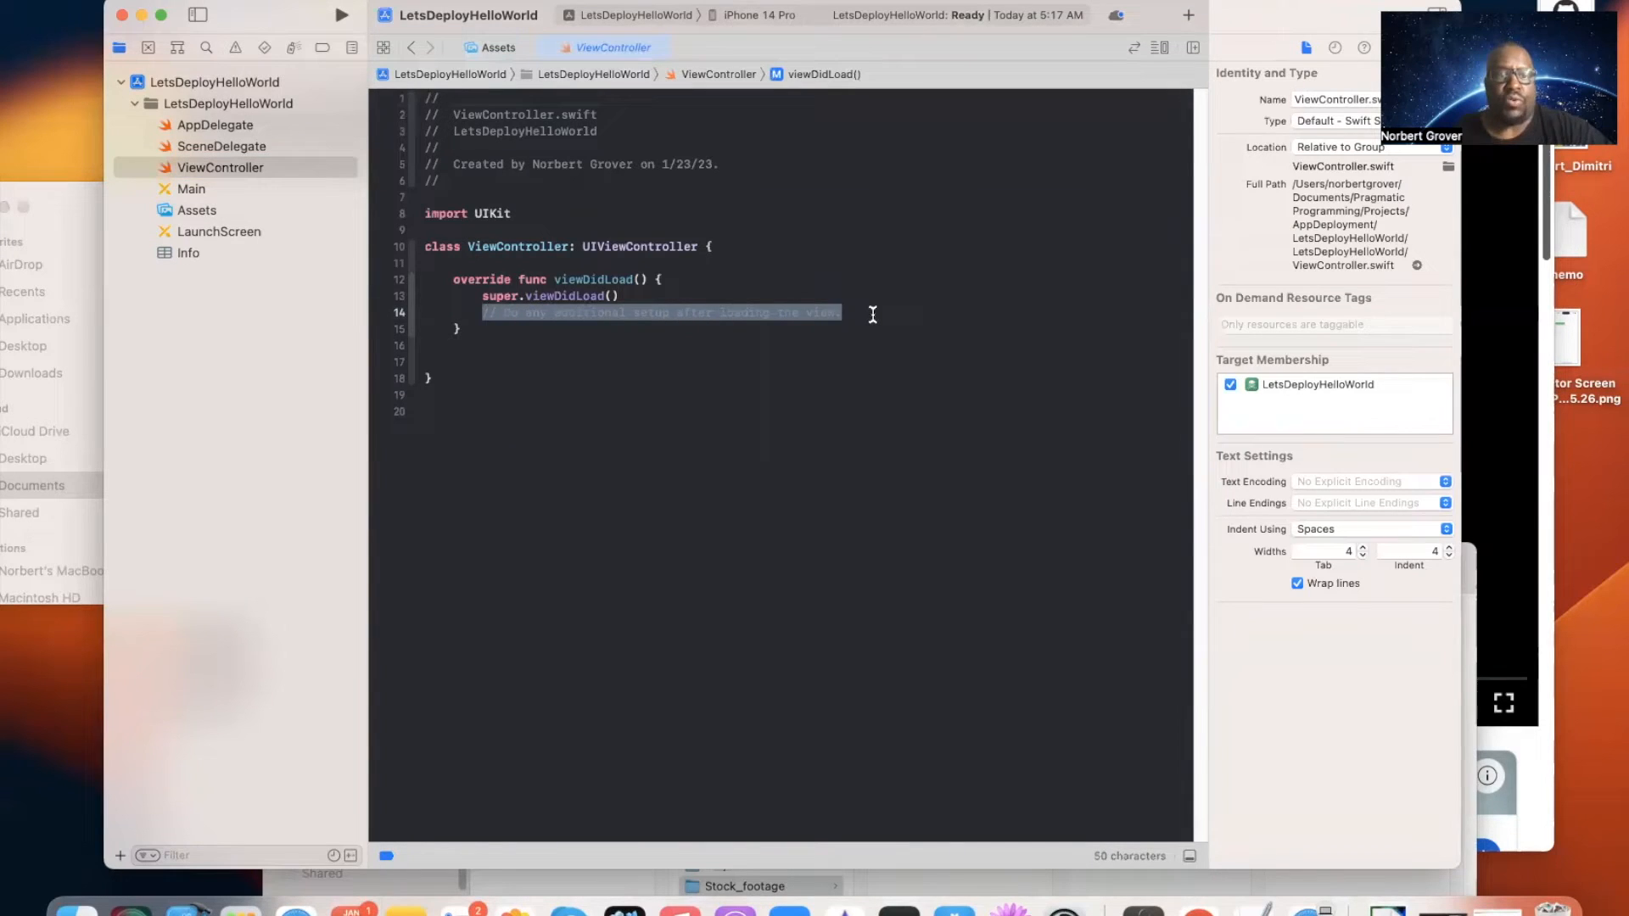
pyautogui.press('BackSpace')
pyautogui.write('print')
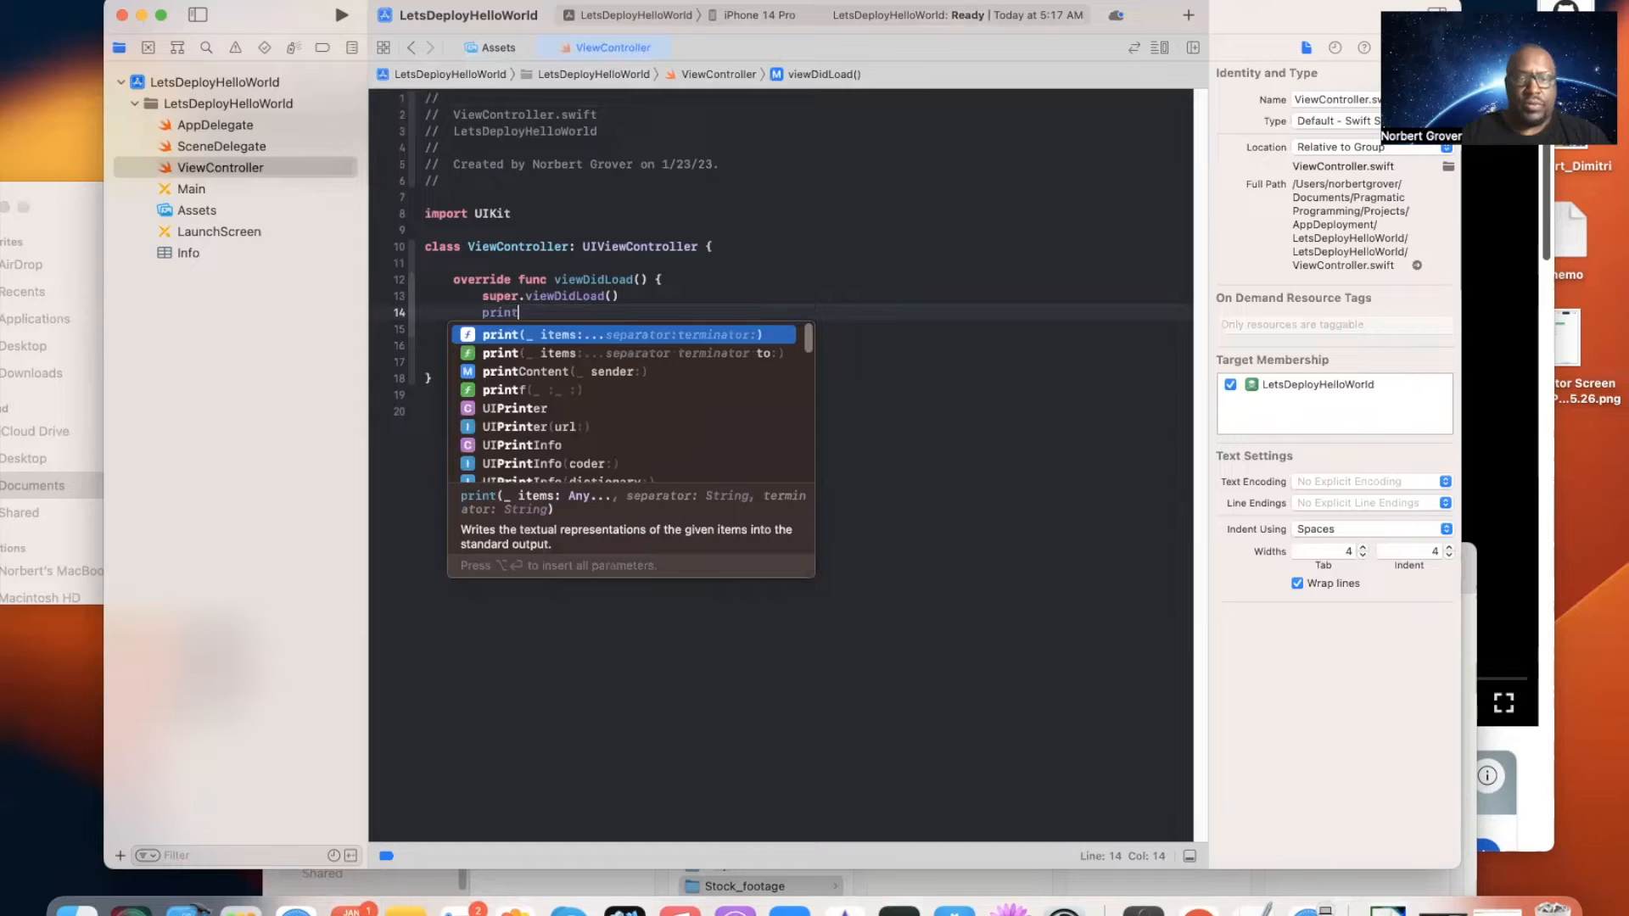
pyautogui.press('Return')
pyautogui.write('"H')
pyautogui.write('ello W')
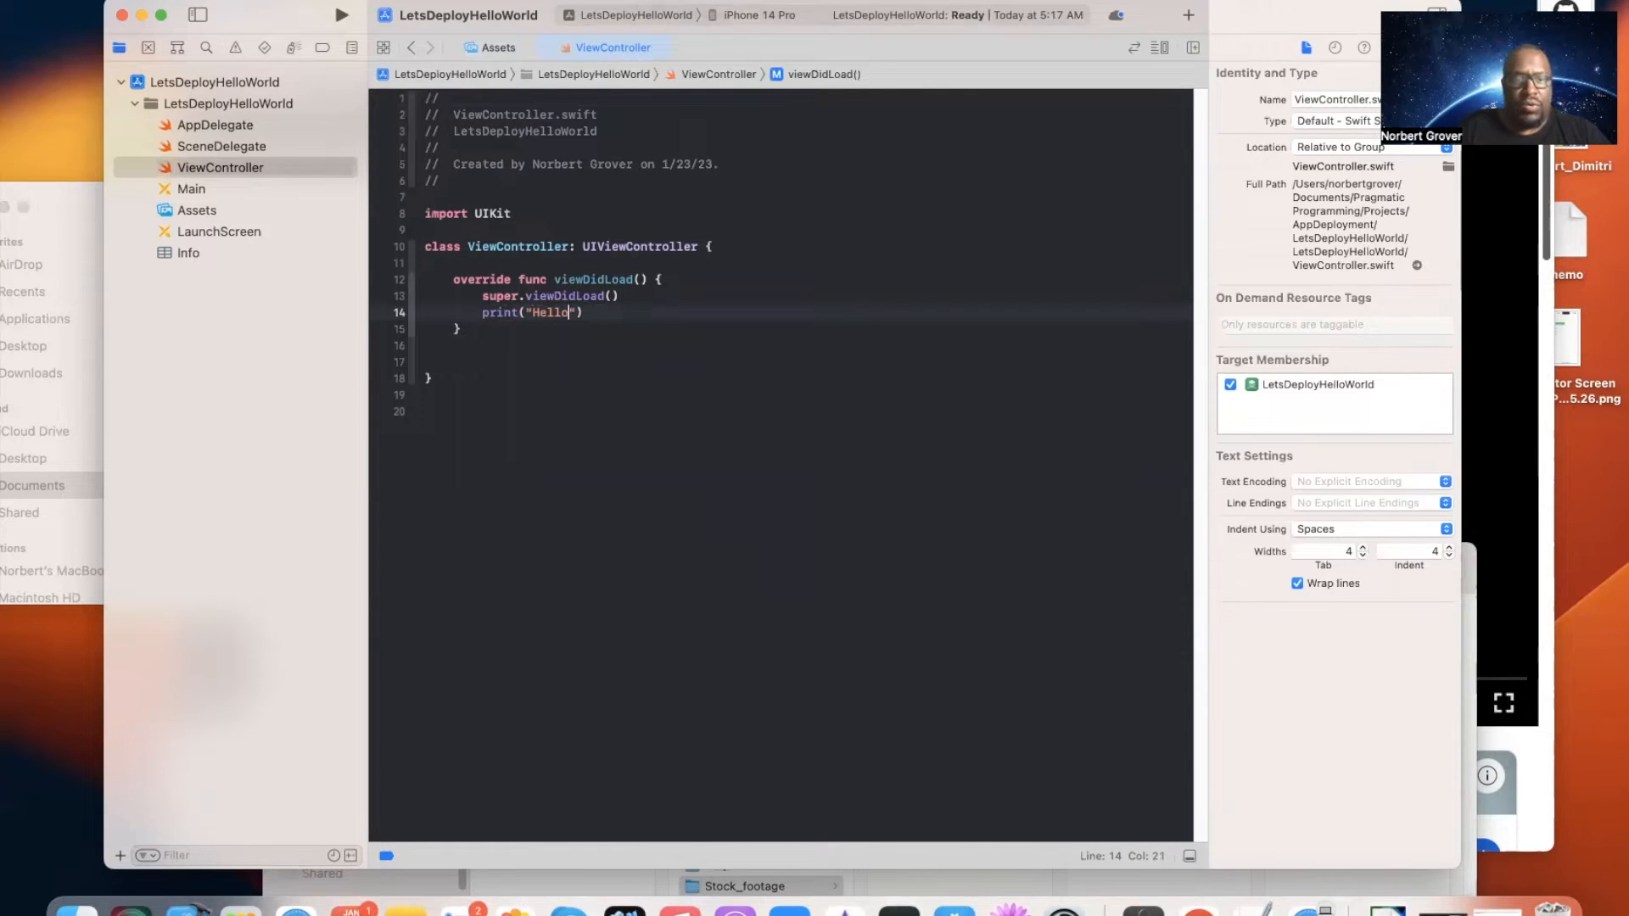
pyautogui.write('orld')
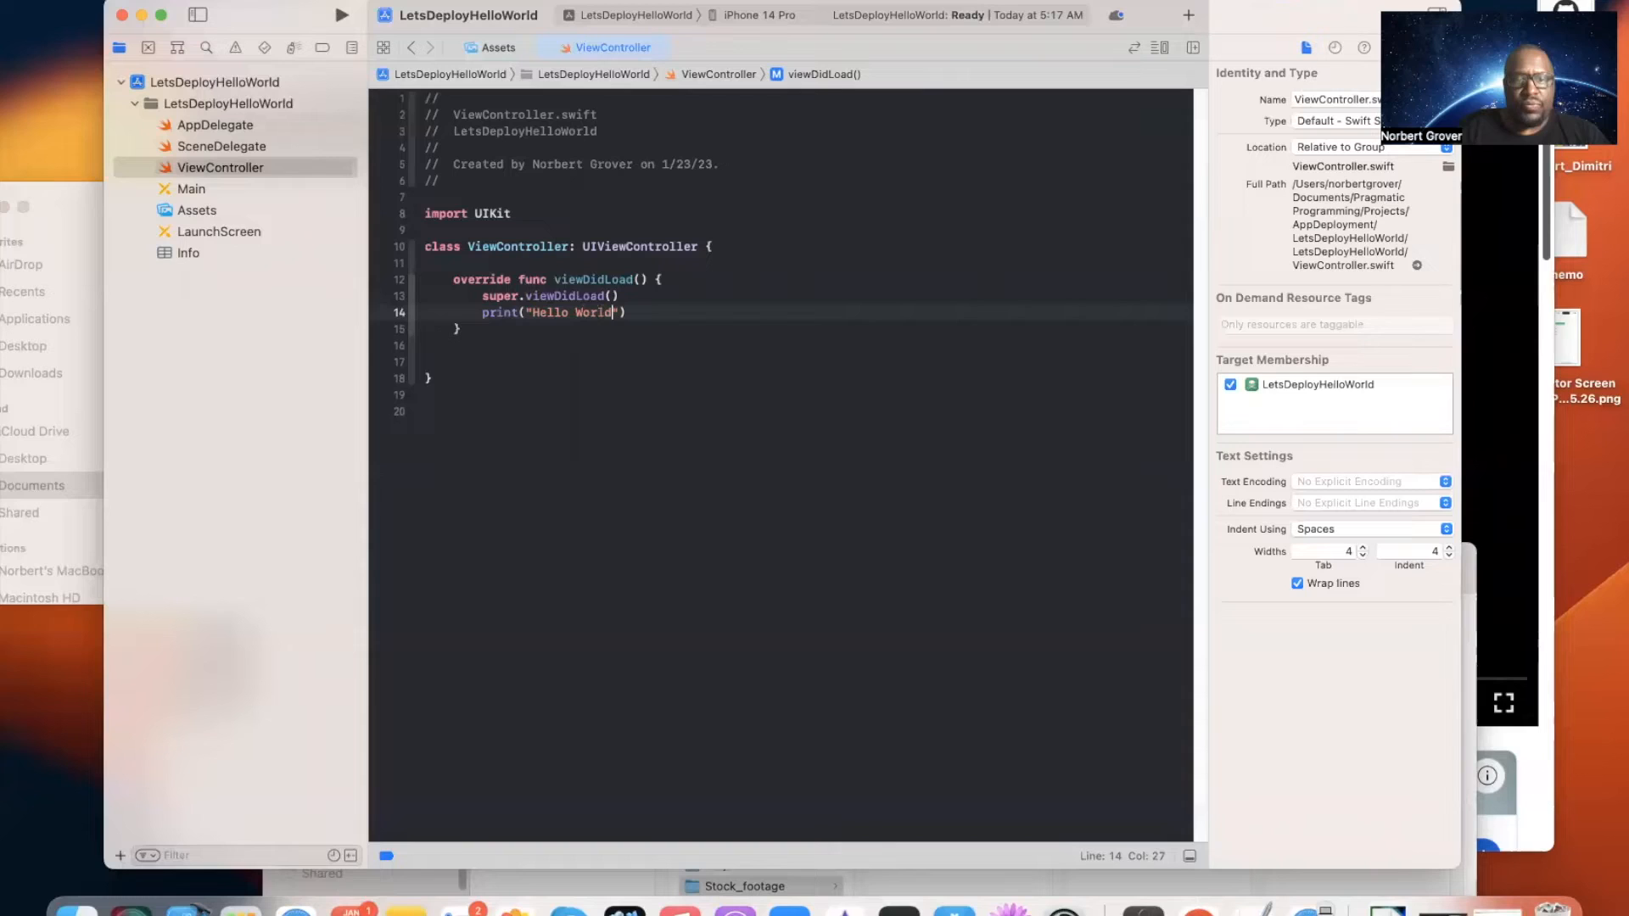
pyautogui.press('super+r')
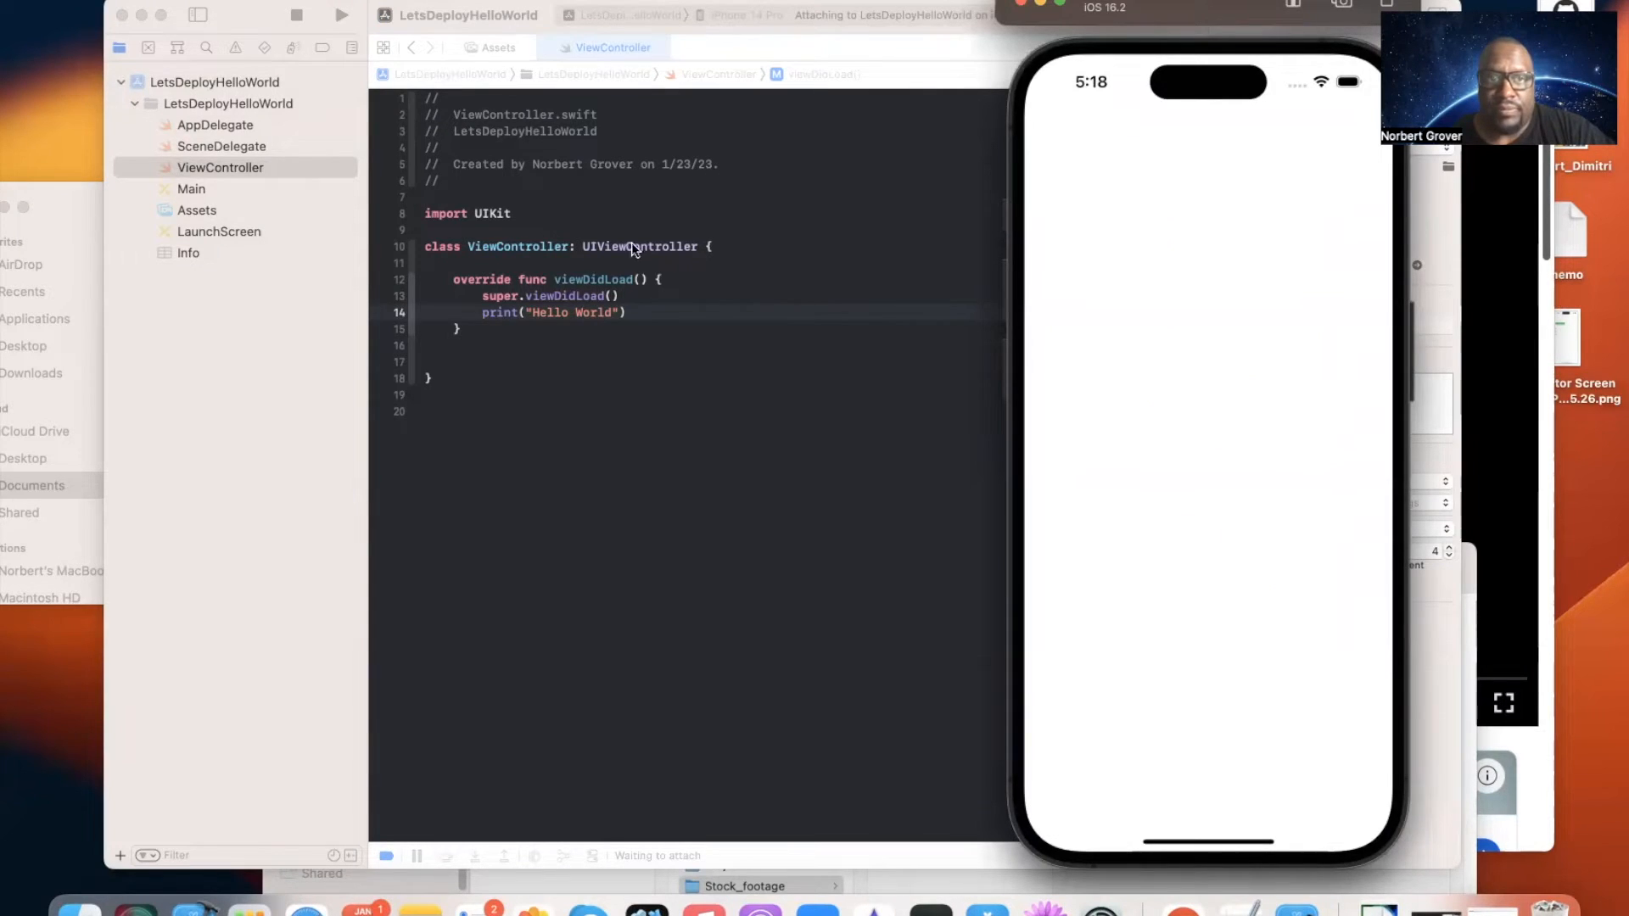
# Step: Check the app's console output in Xcode and its icon on the simulator's home screen, reopening LetsDeploy App from there
pyautogui.click(258, 17)
pyautogui.press('super+shift+y')
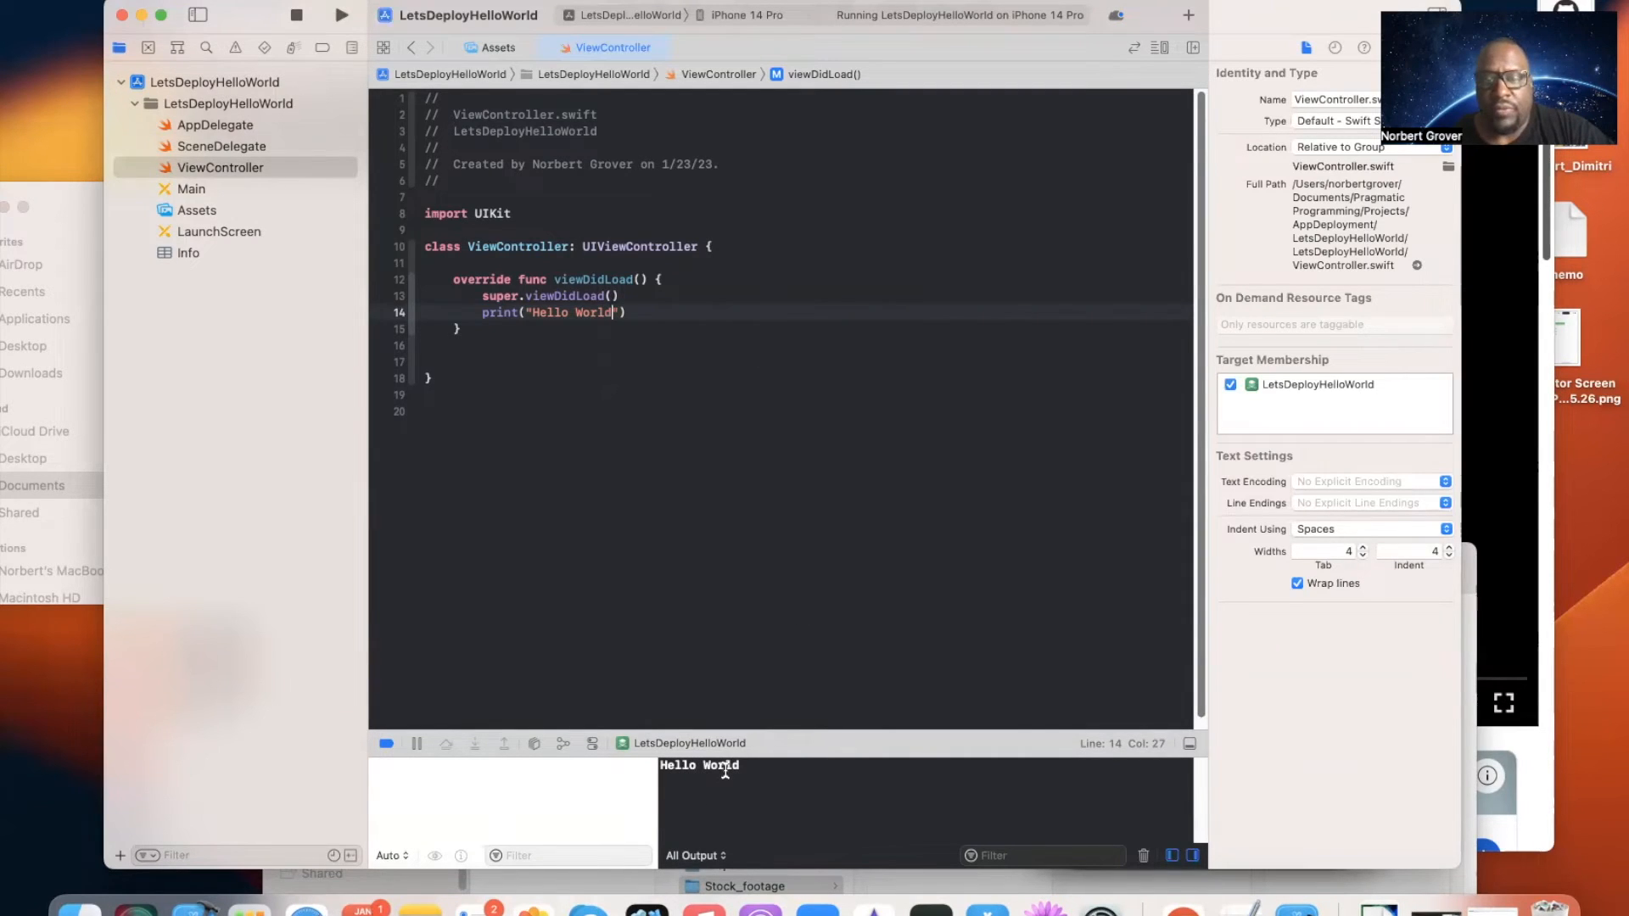
pyautogui.click(1256, 3)
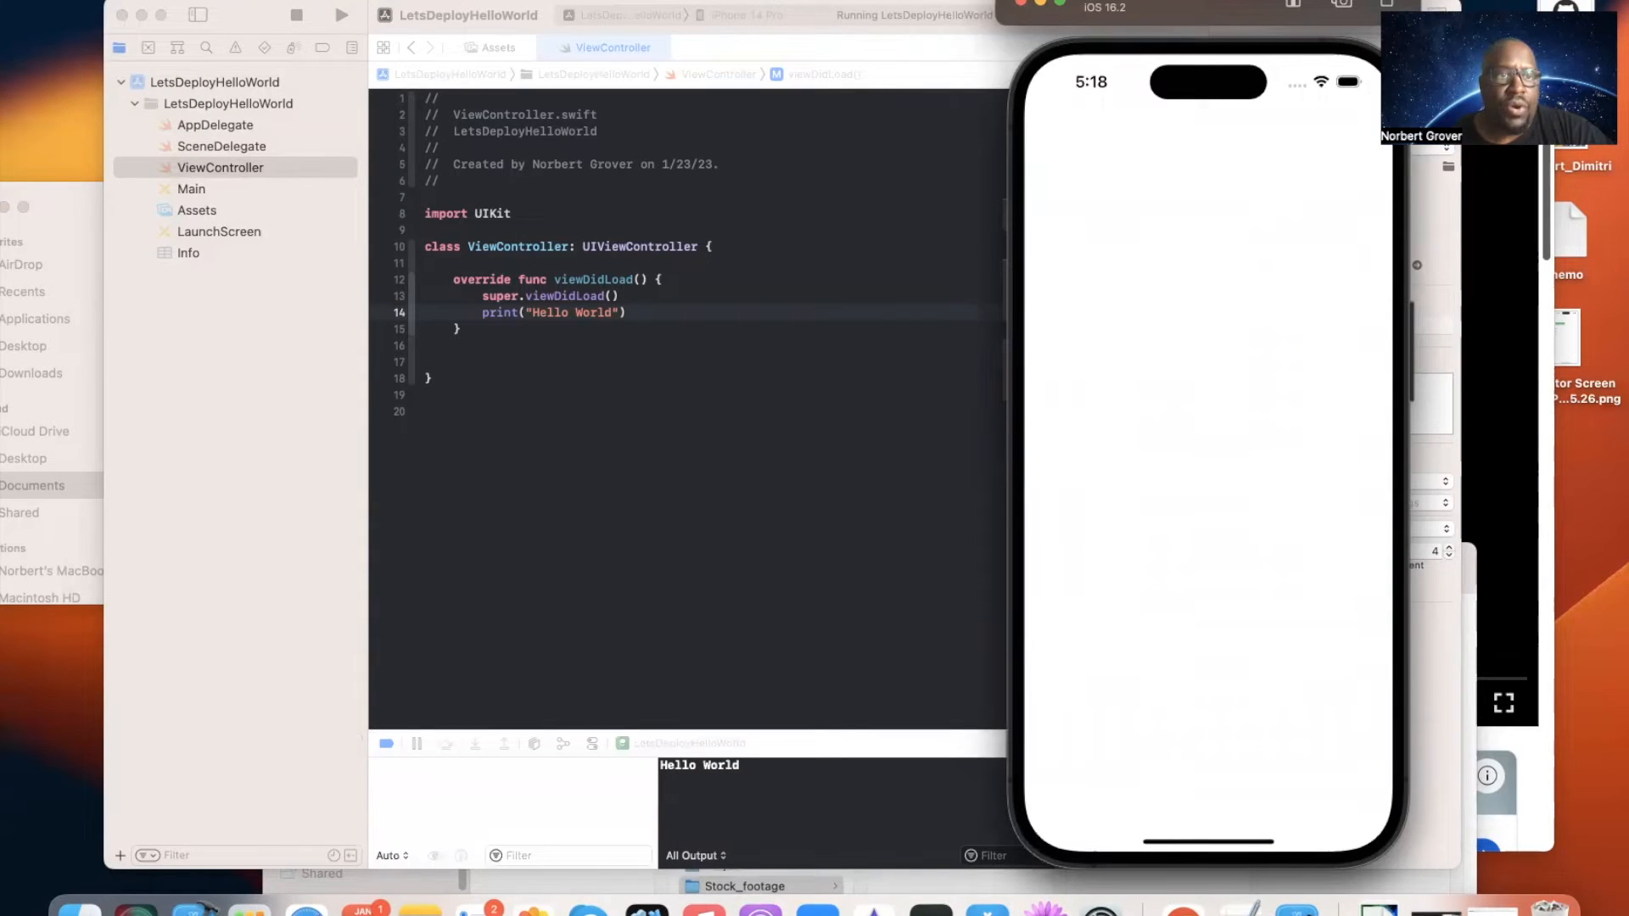
pyautogui.click(224, 1)
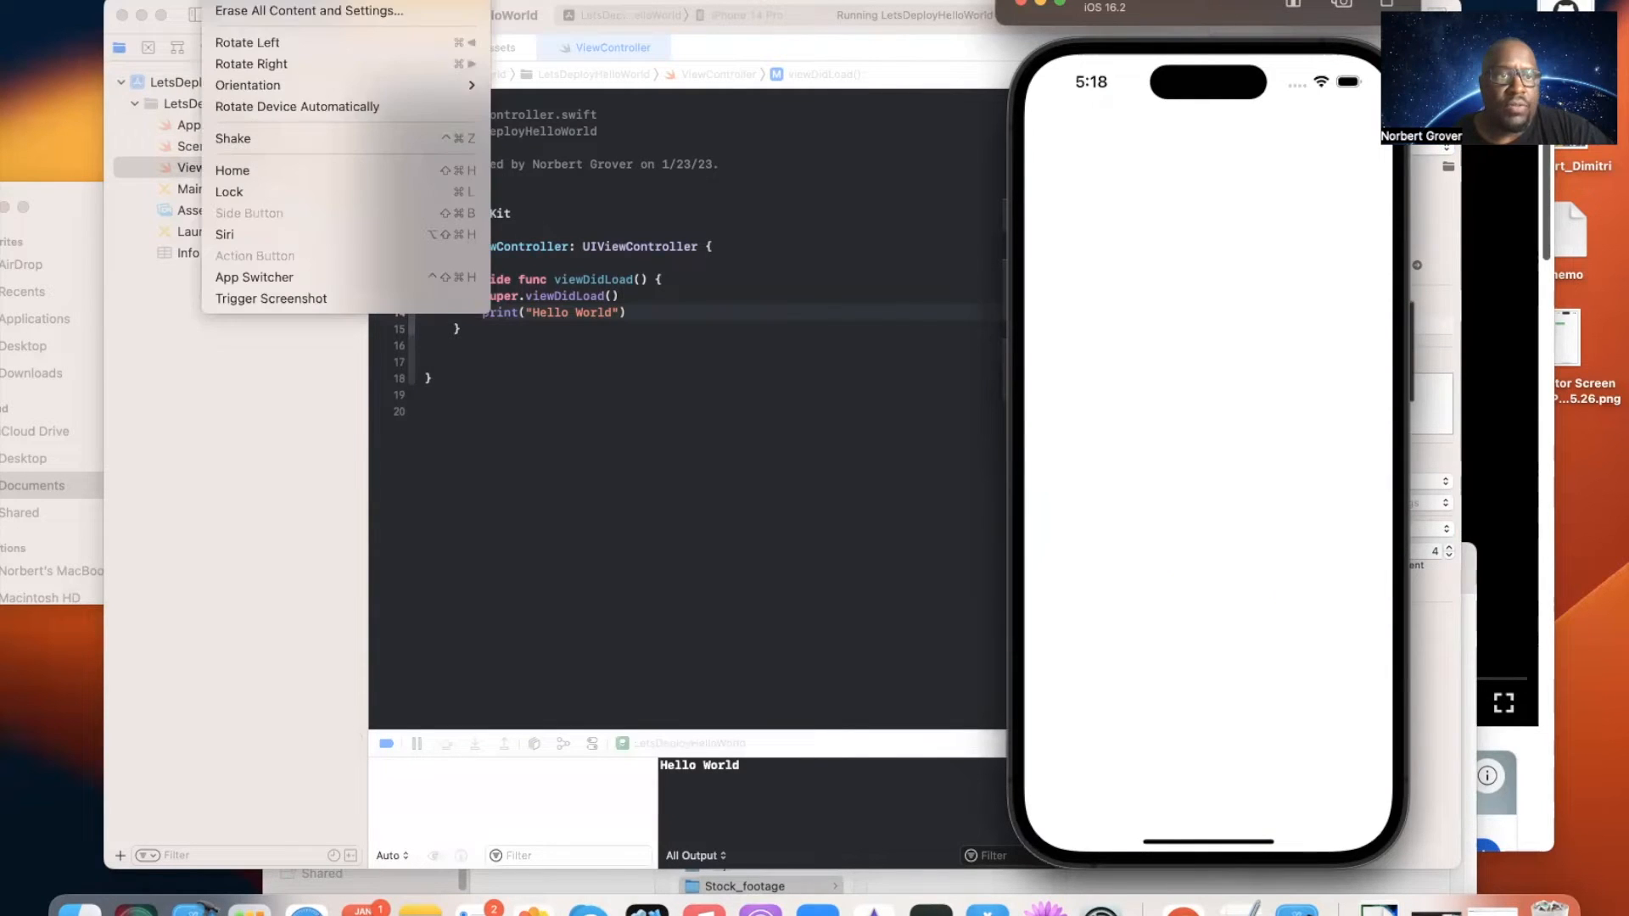
pyautogui.click(241, 172)
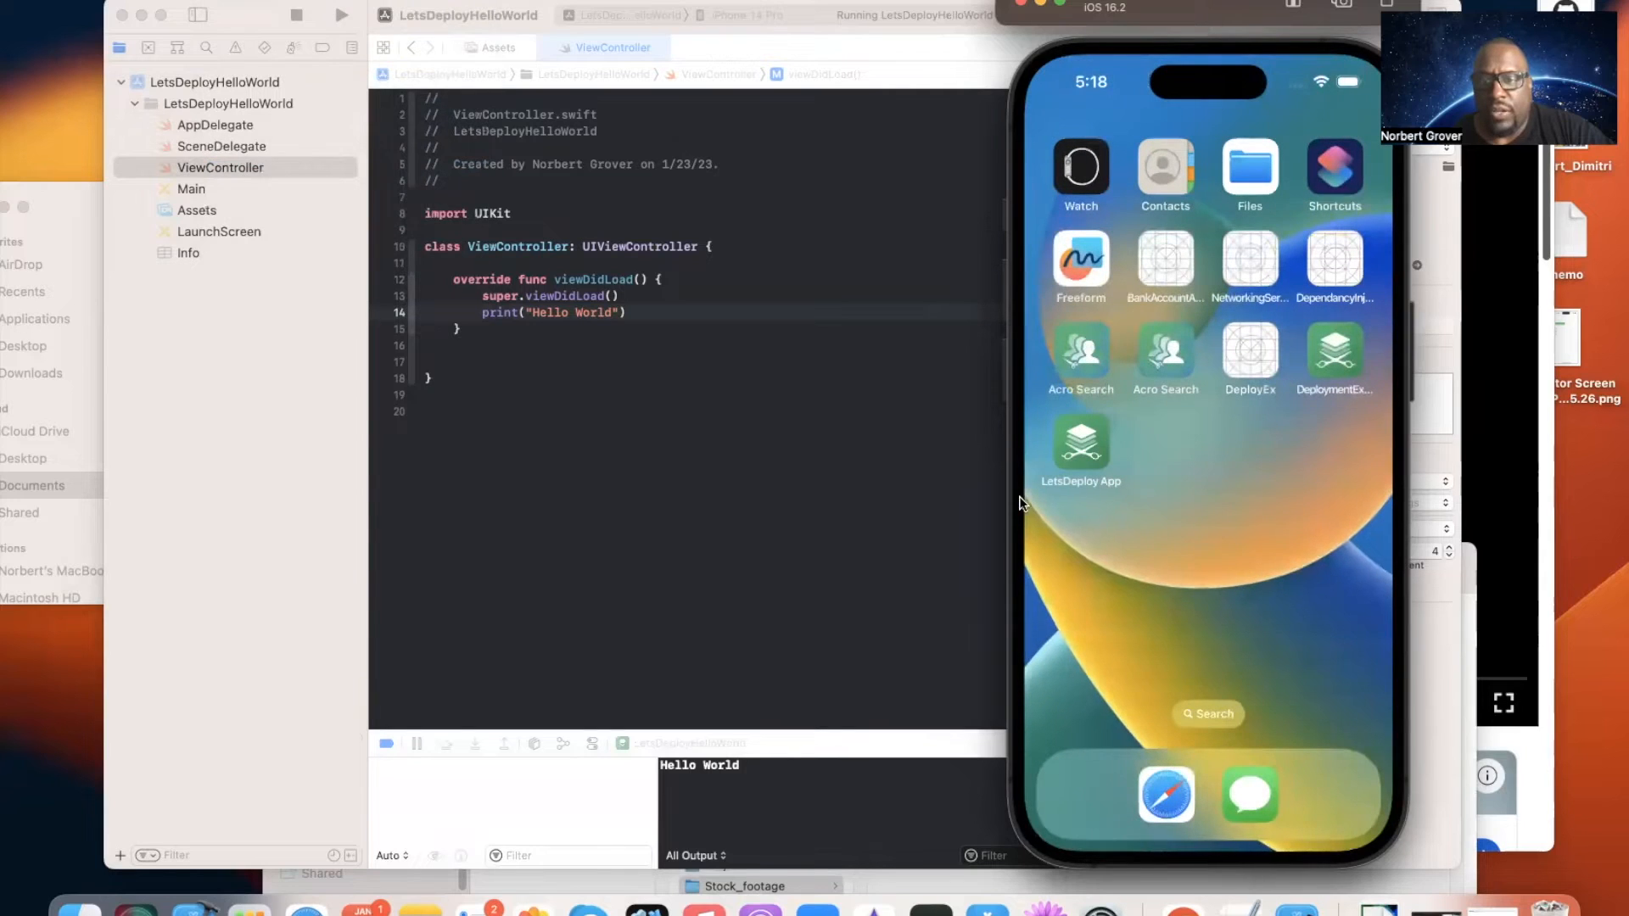
pyautogui.click(1082, 443)
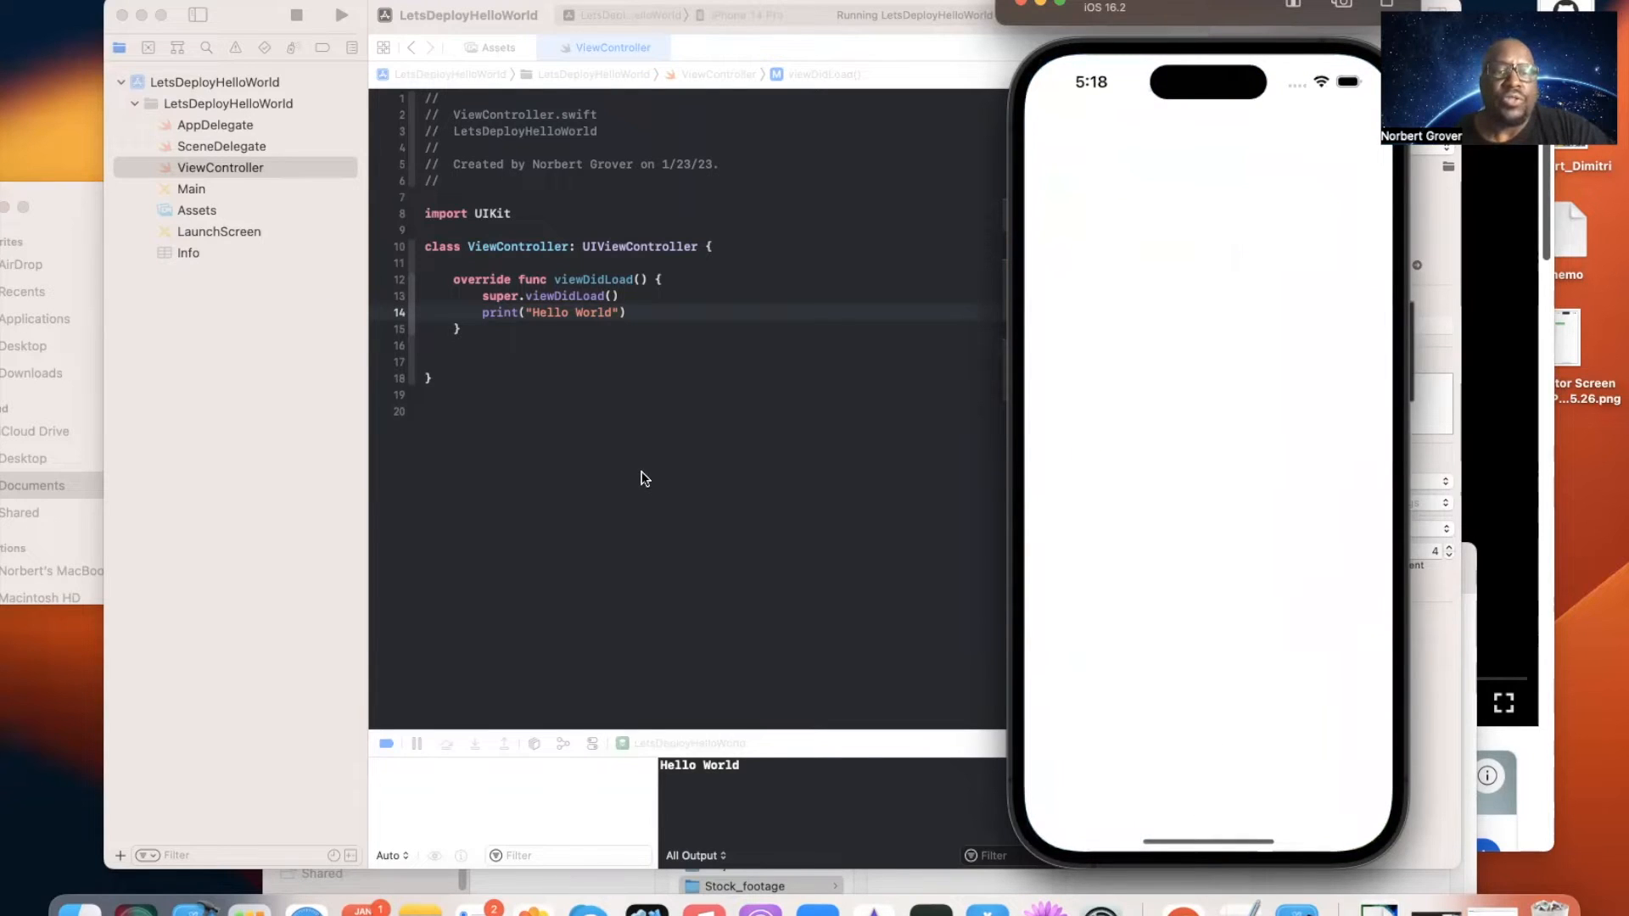
pyautogui.click(642, 475)
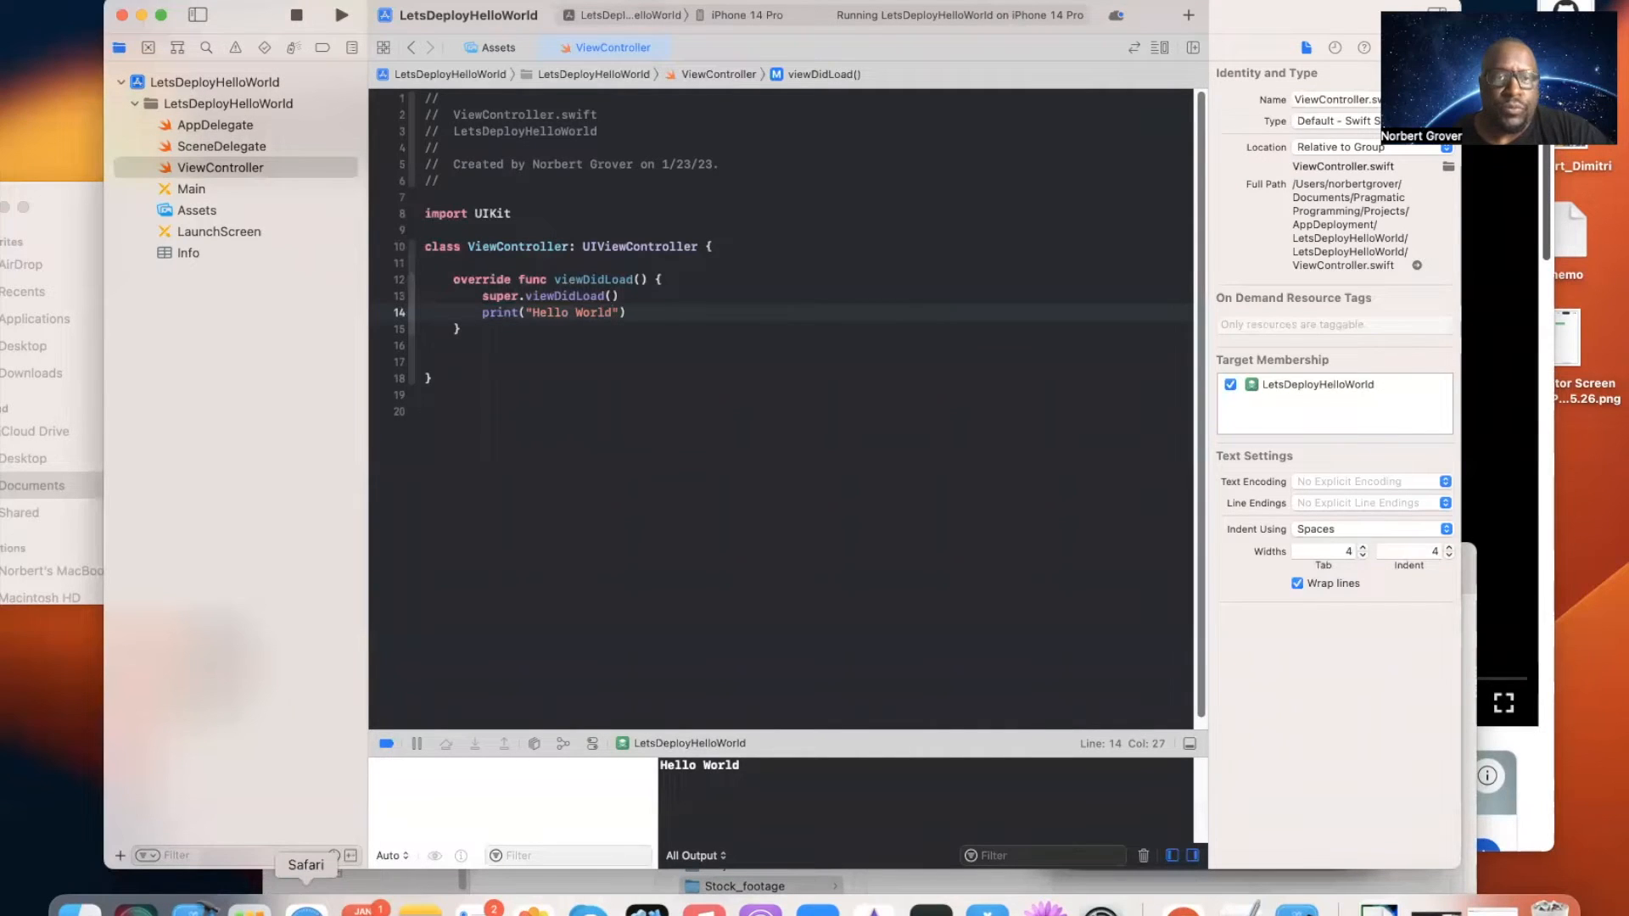
# Step: Switch to Safari, load developer.apple.com in a new tab and open the developer account's Identifiers list
pyautogui.click(307, 906)
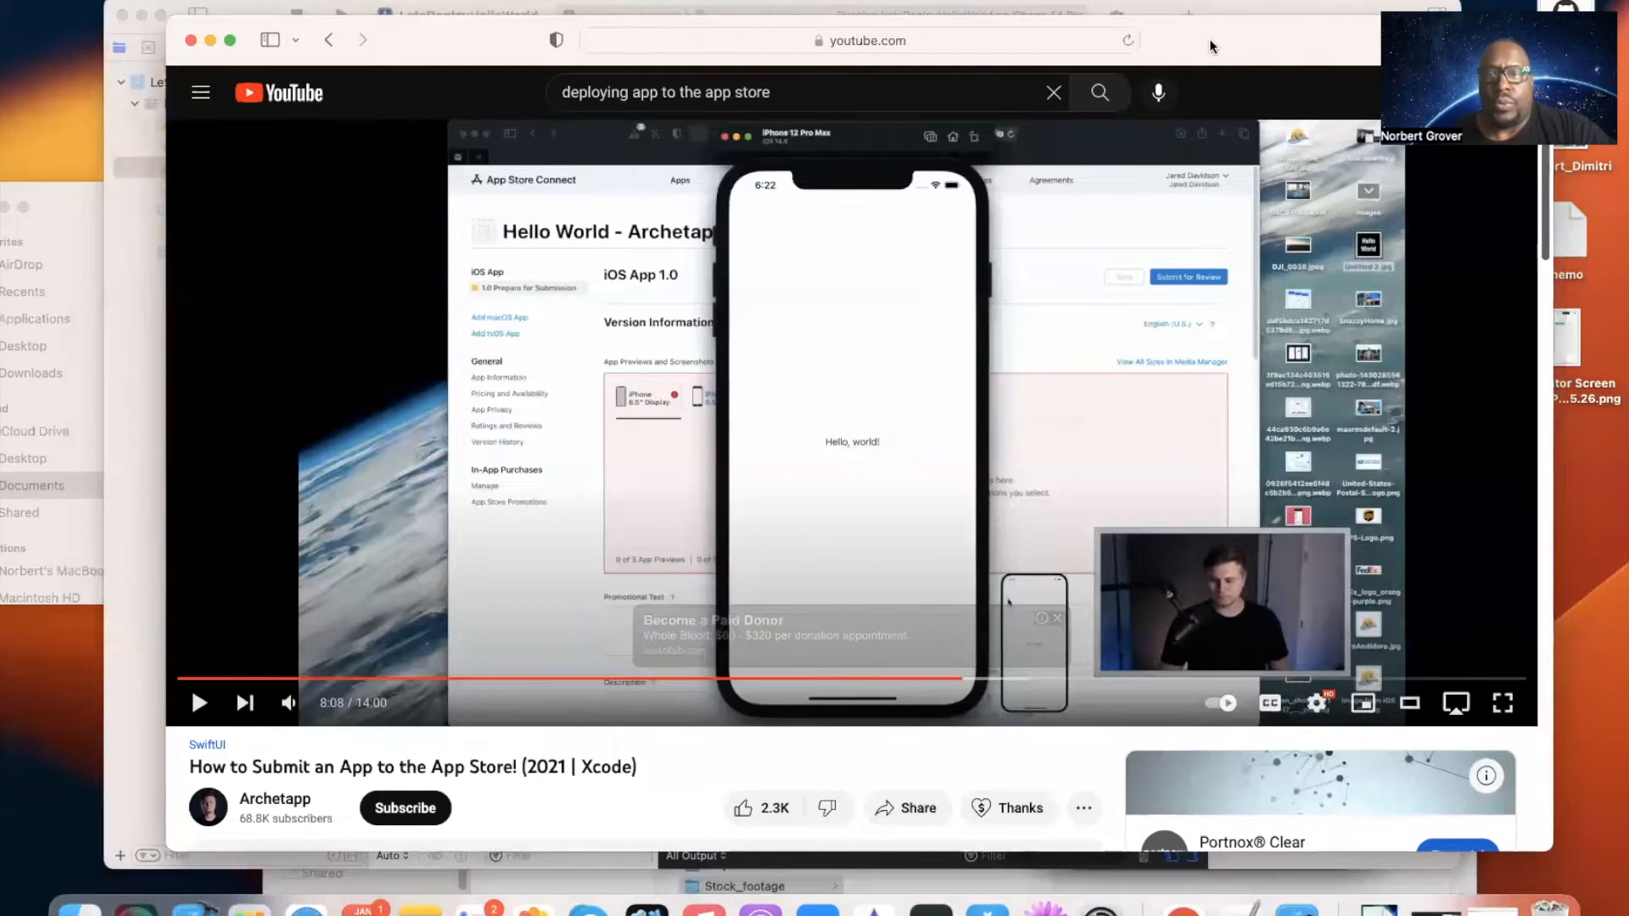
pyautogui.moveTo(1210, 42); pyautogui.dragTo(991, 100)
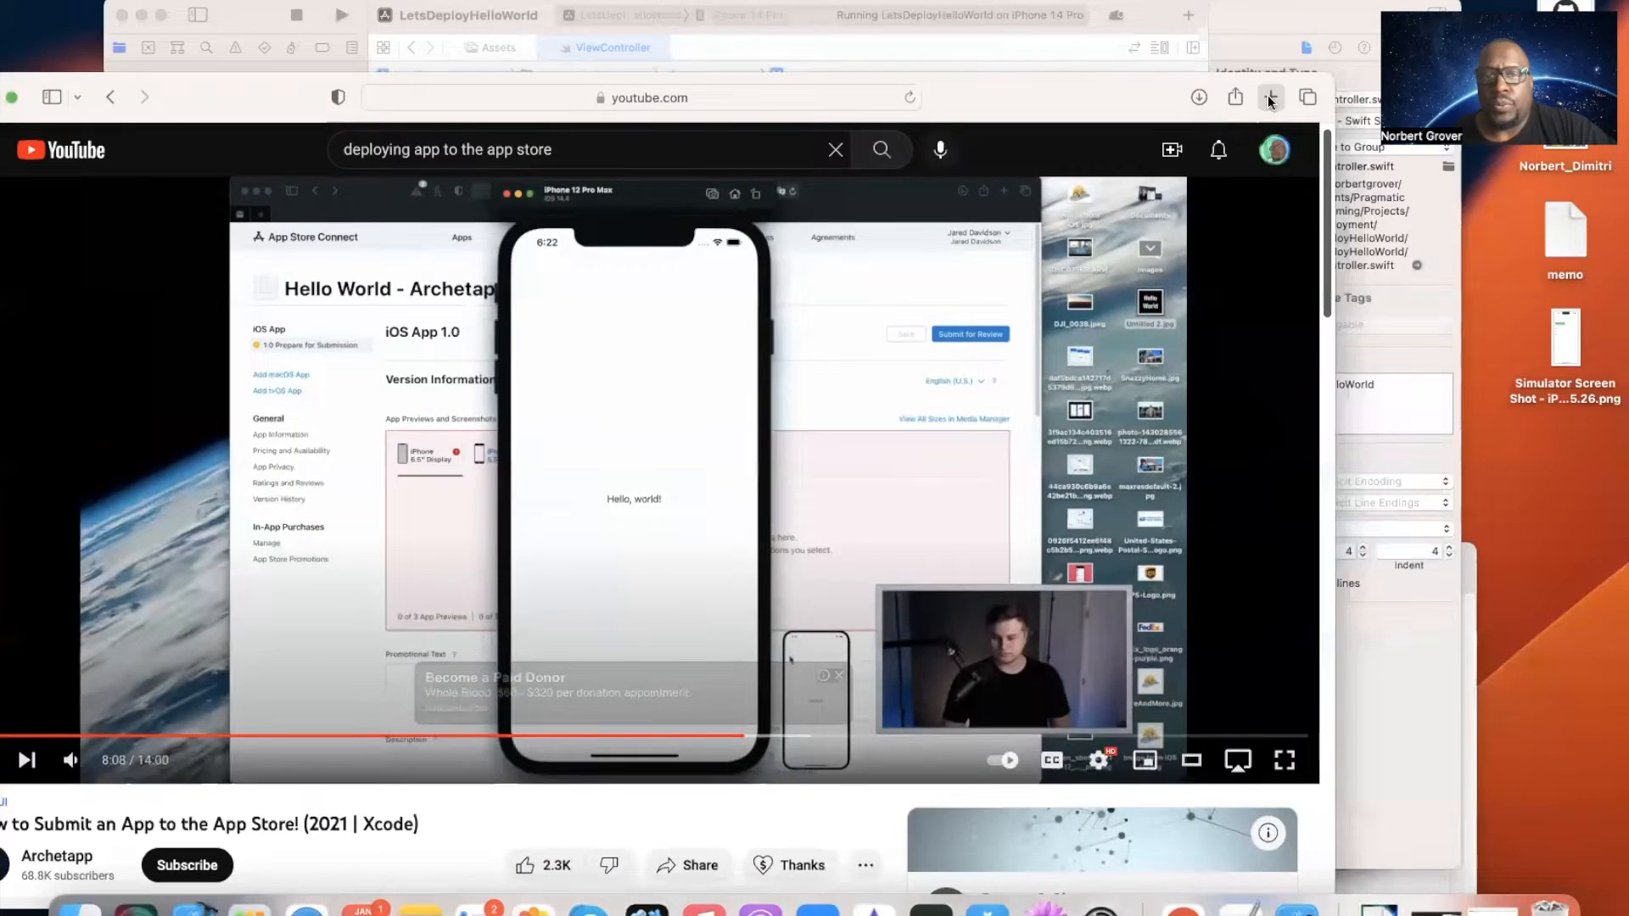
pyautogui.click(1271, 98)
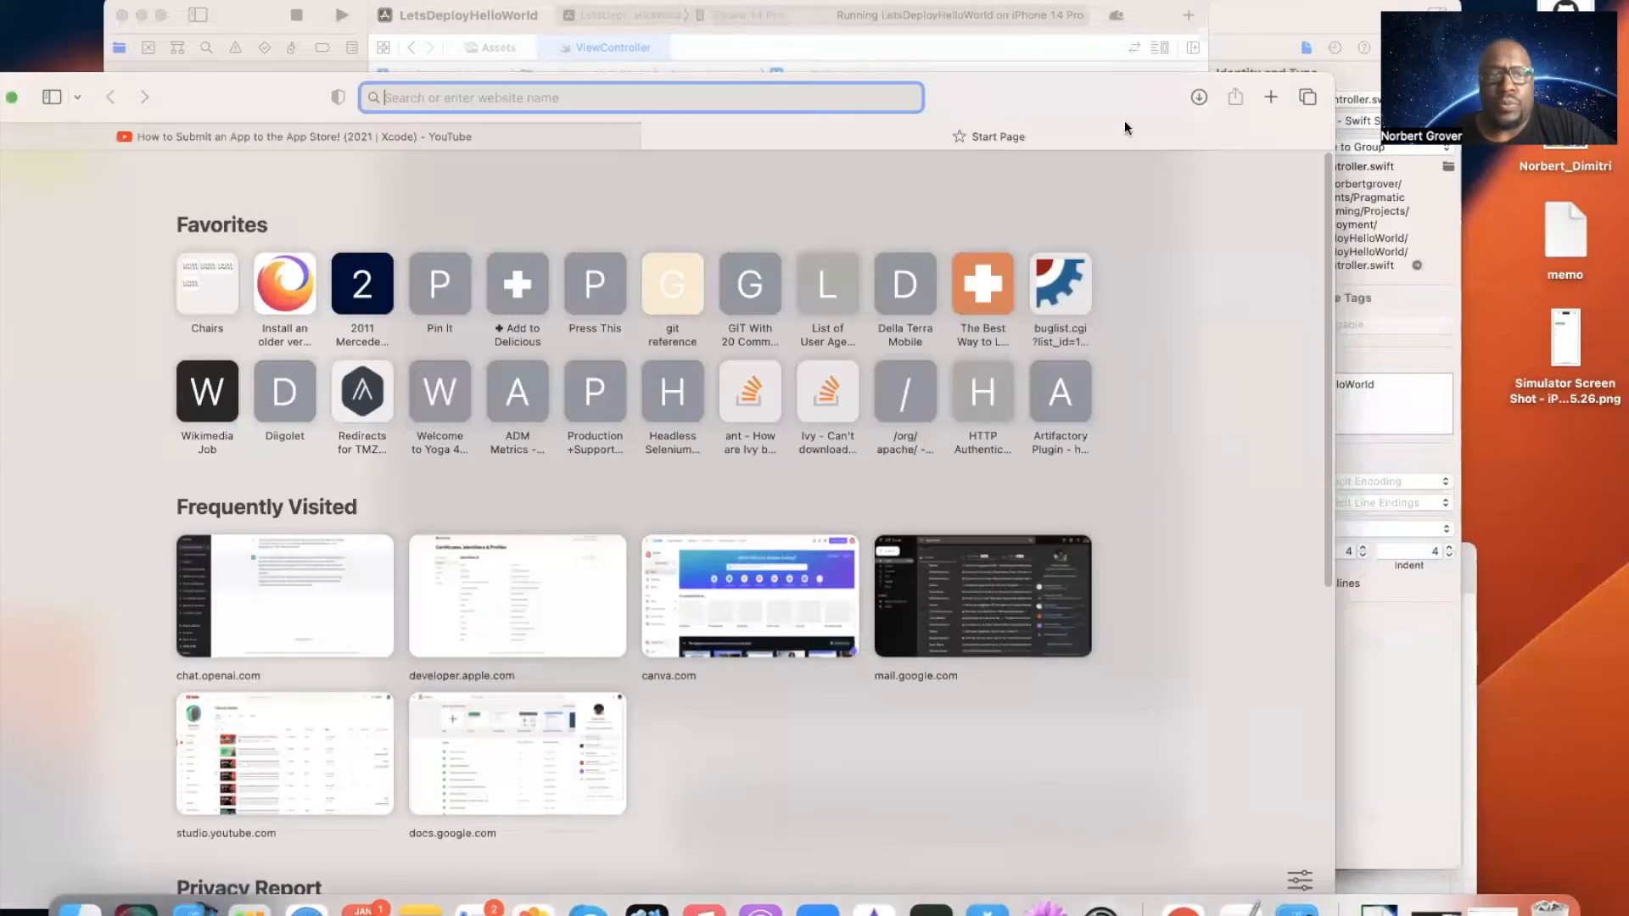
pyautogui.write('developer.apple.com')
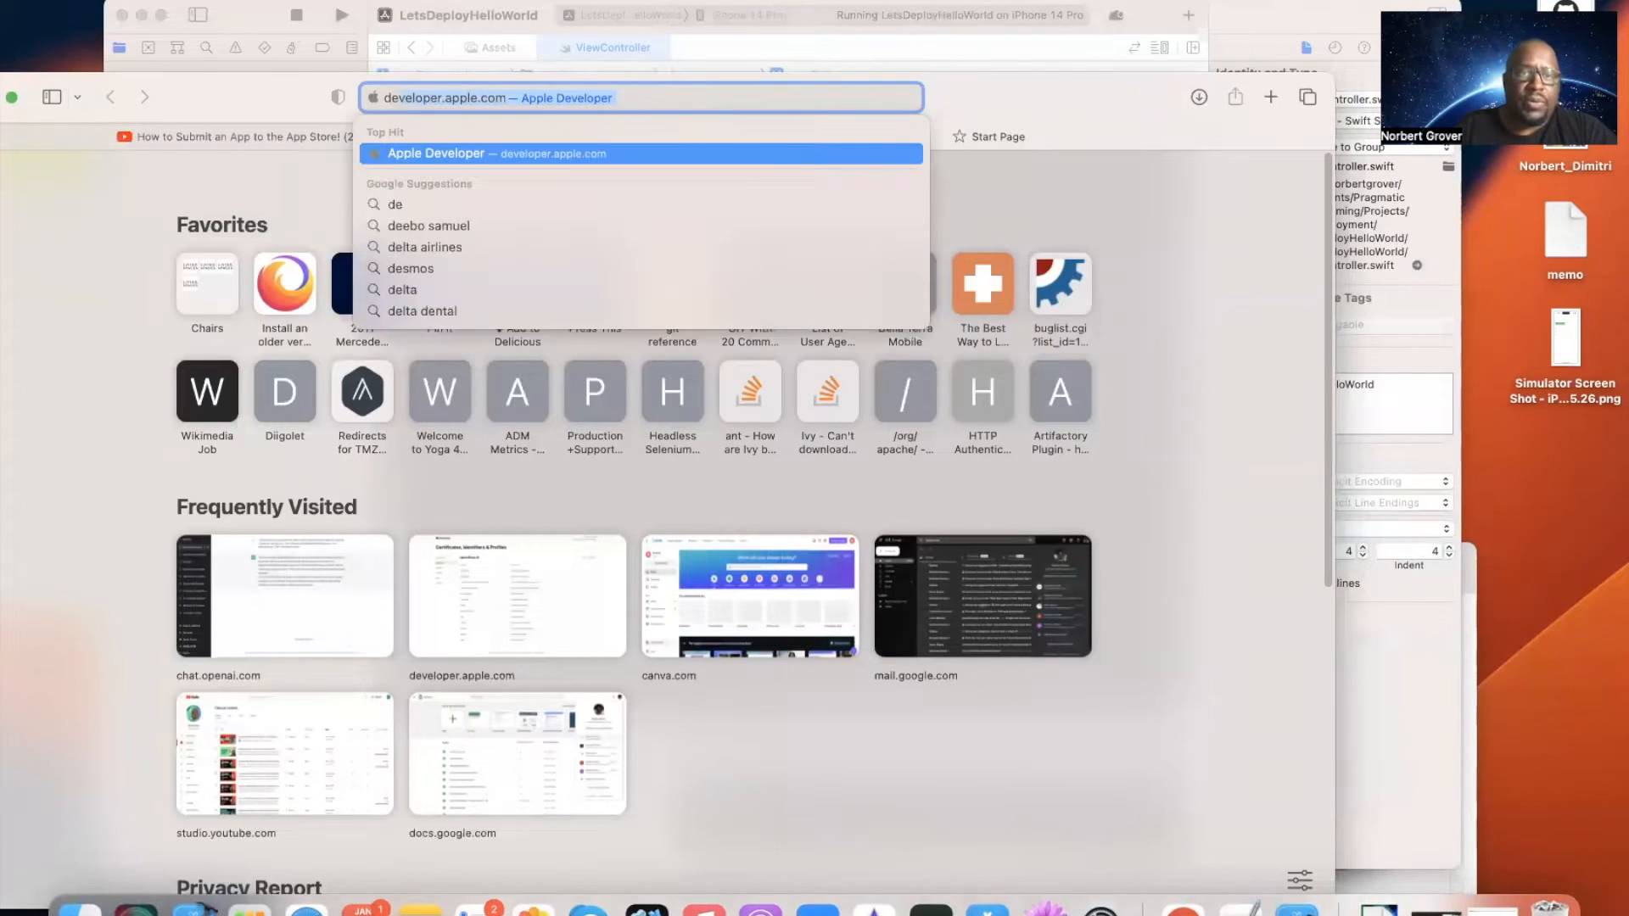
pyautogui.press('Return')
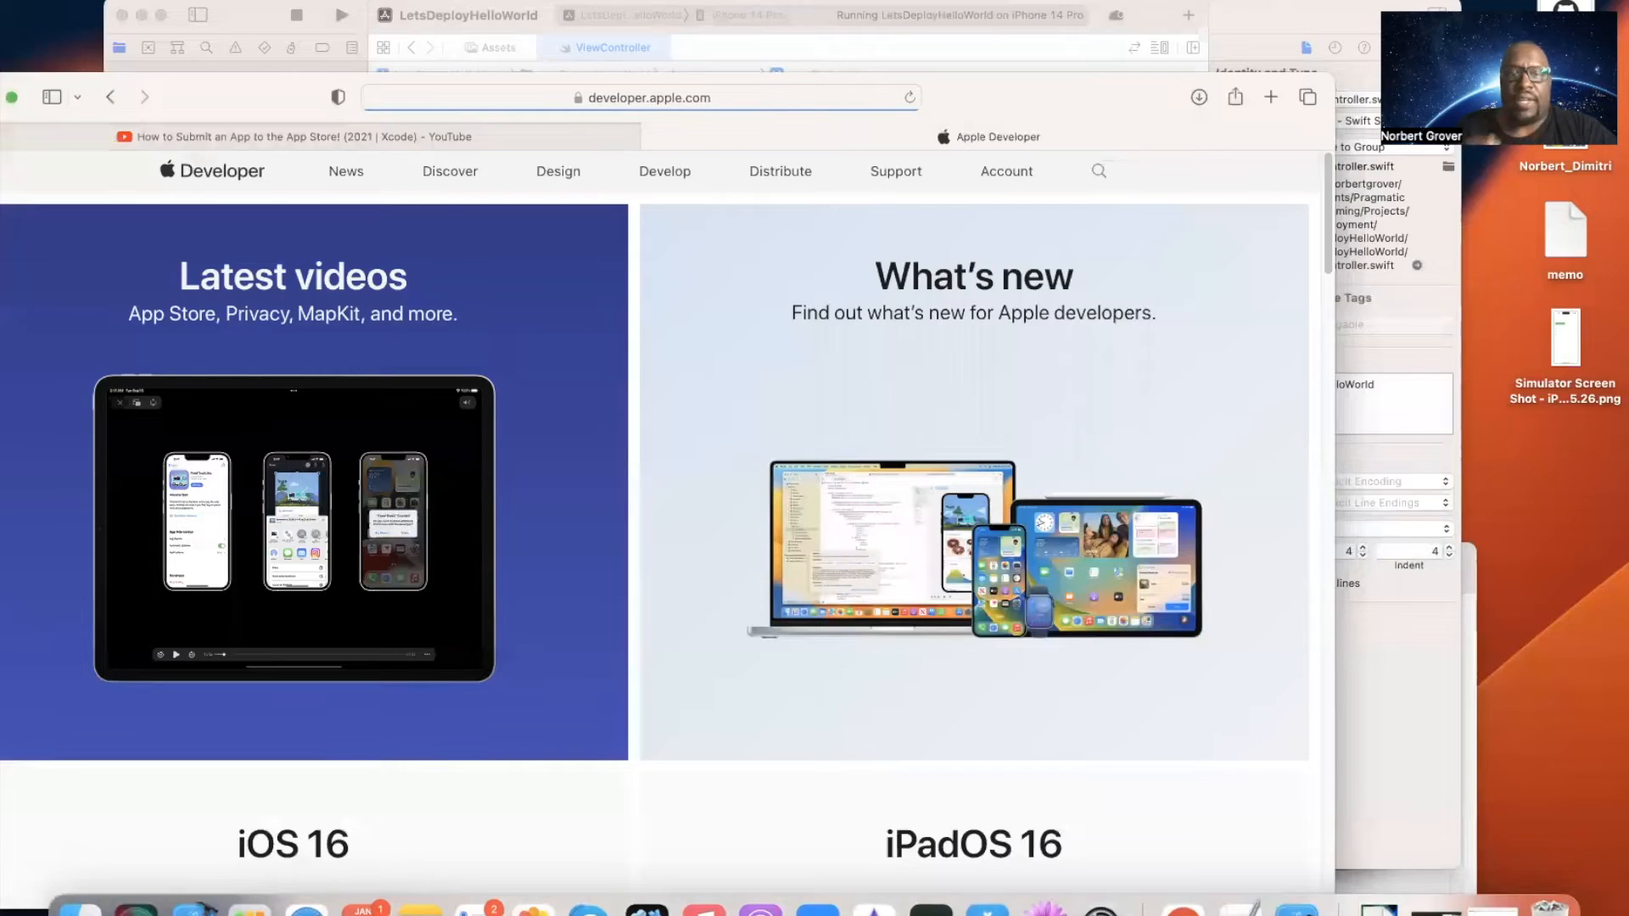
pyautogui.click(1008, 170)
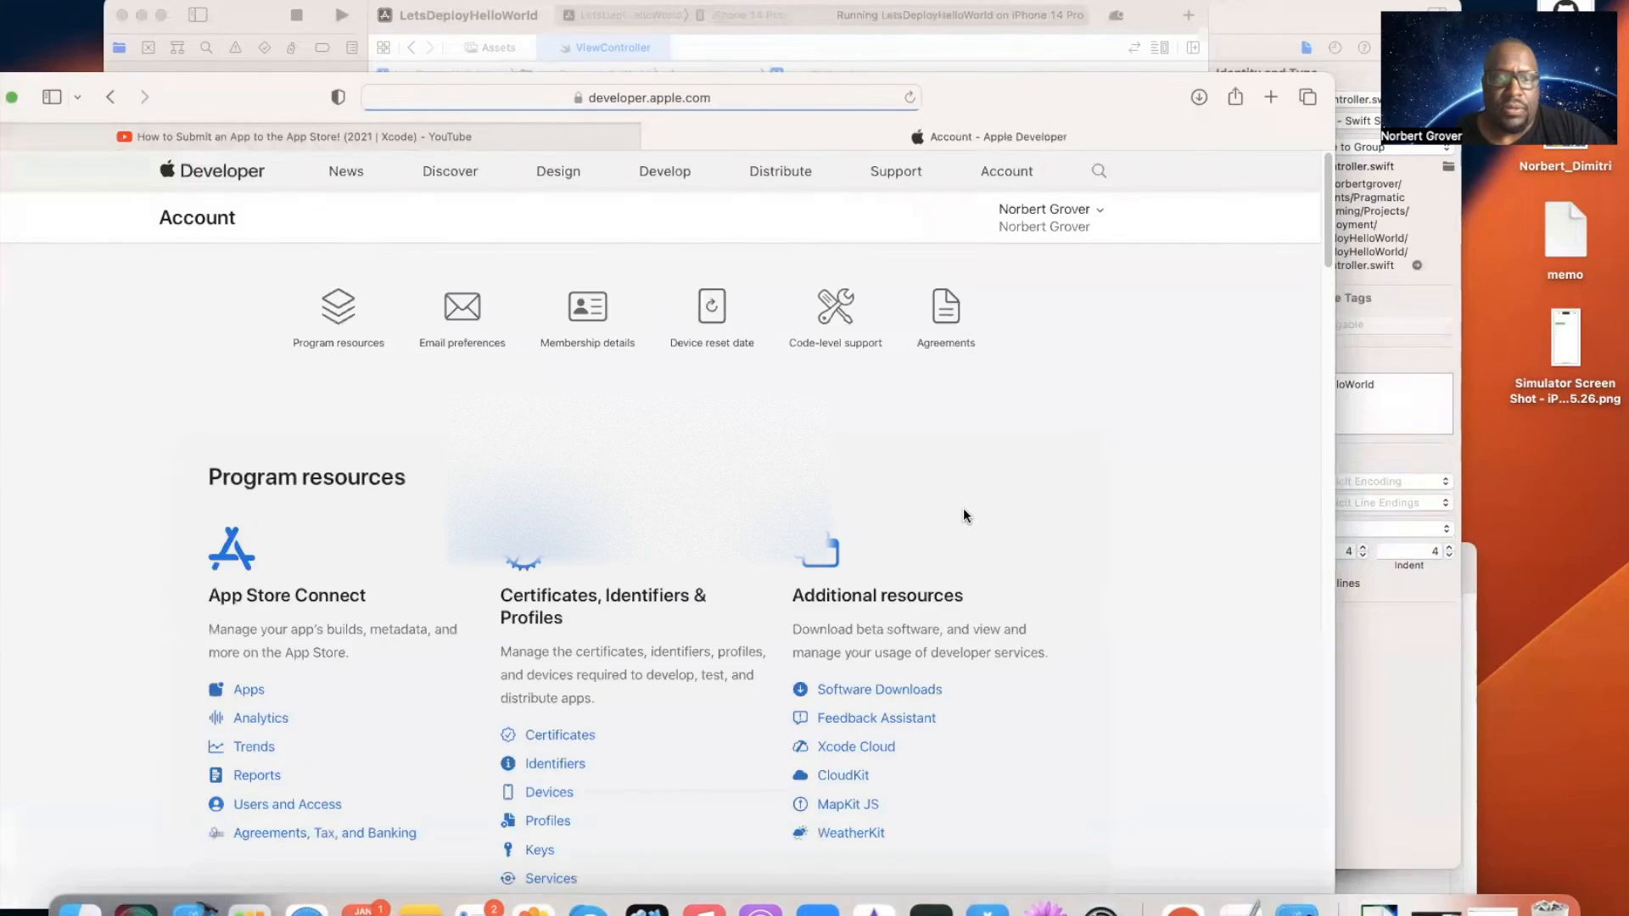
pyautogui.click(556, 764)
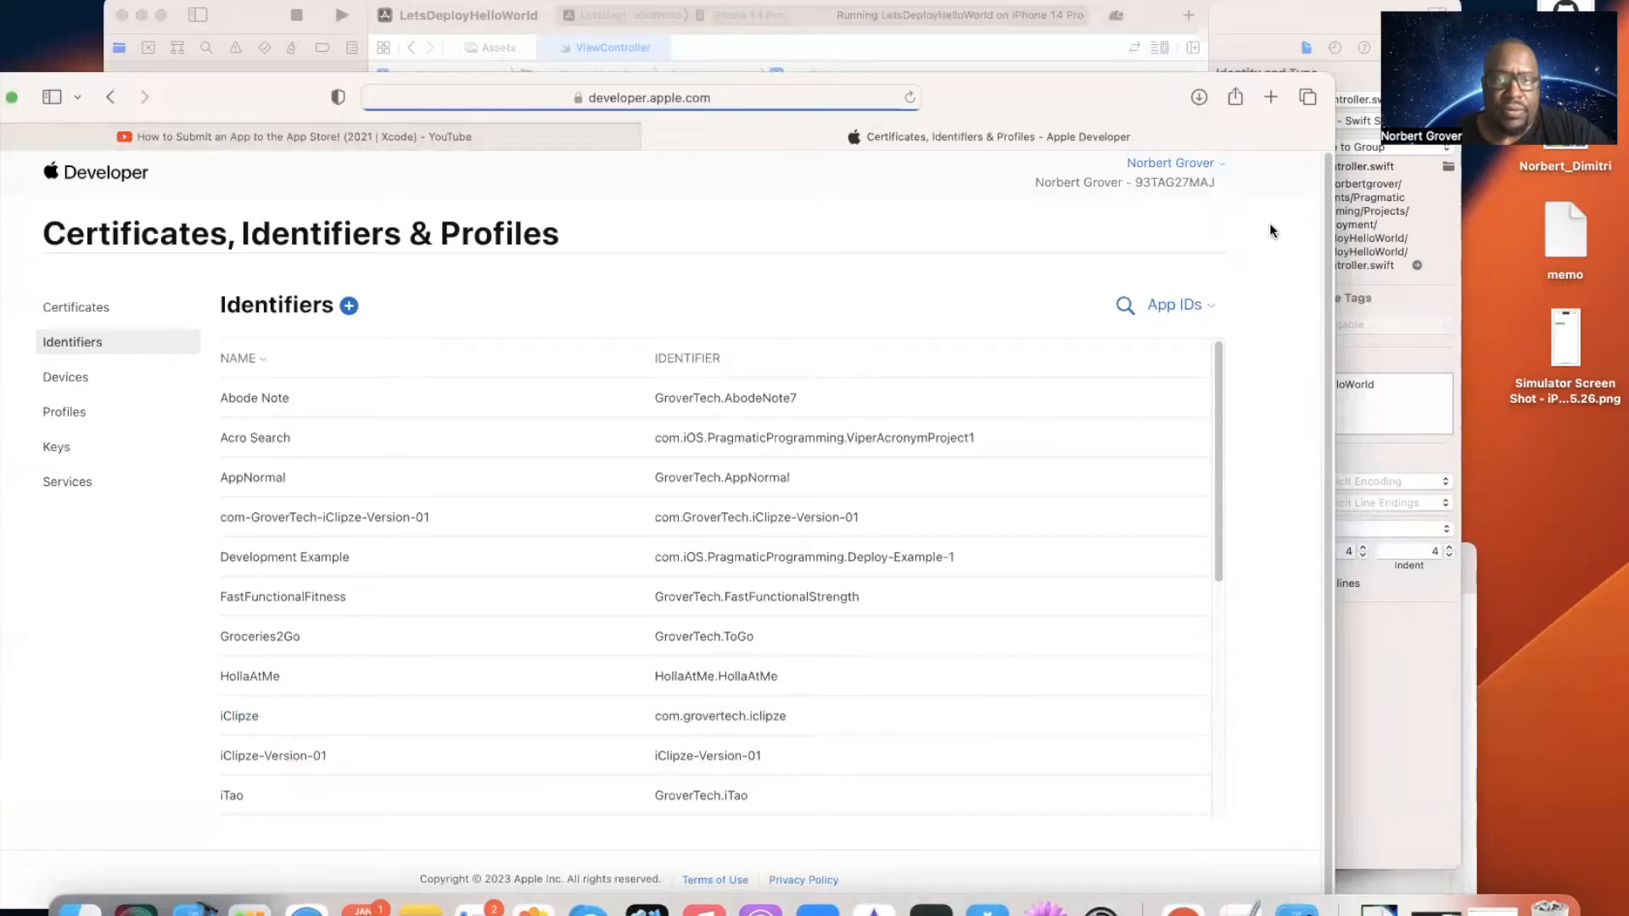
pyautogui.moveTo(1054, 93); pyautogui.dragTo(1193, 39)
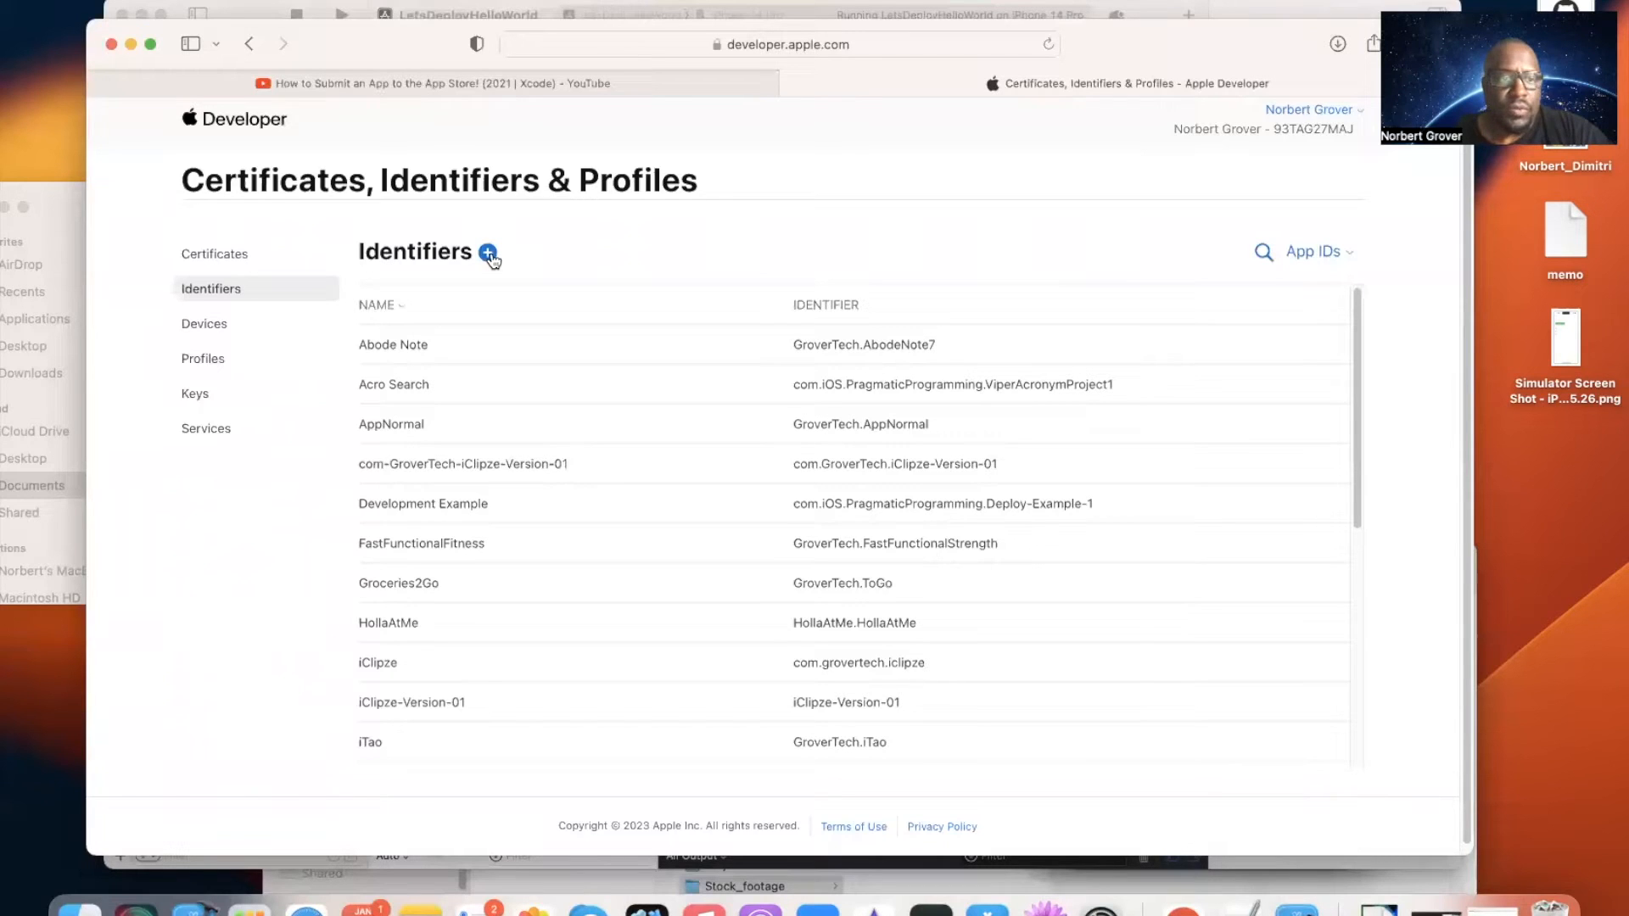
# Step: Look through the account's Certificates and Profiles pages and return to the Identifiers list
pyautogui.click(228, 255)
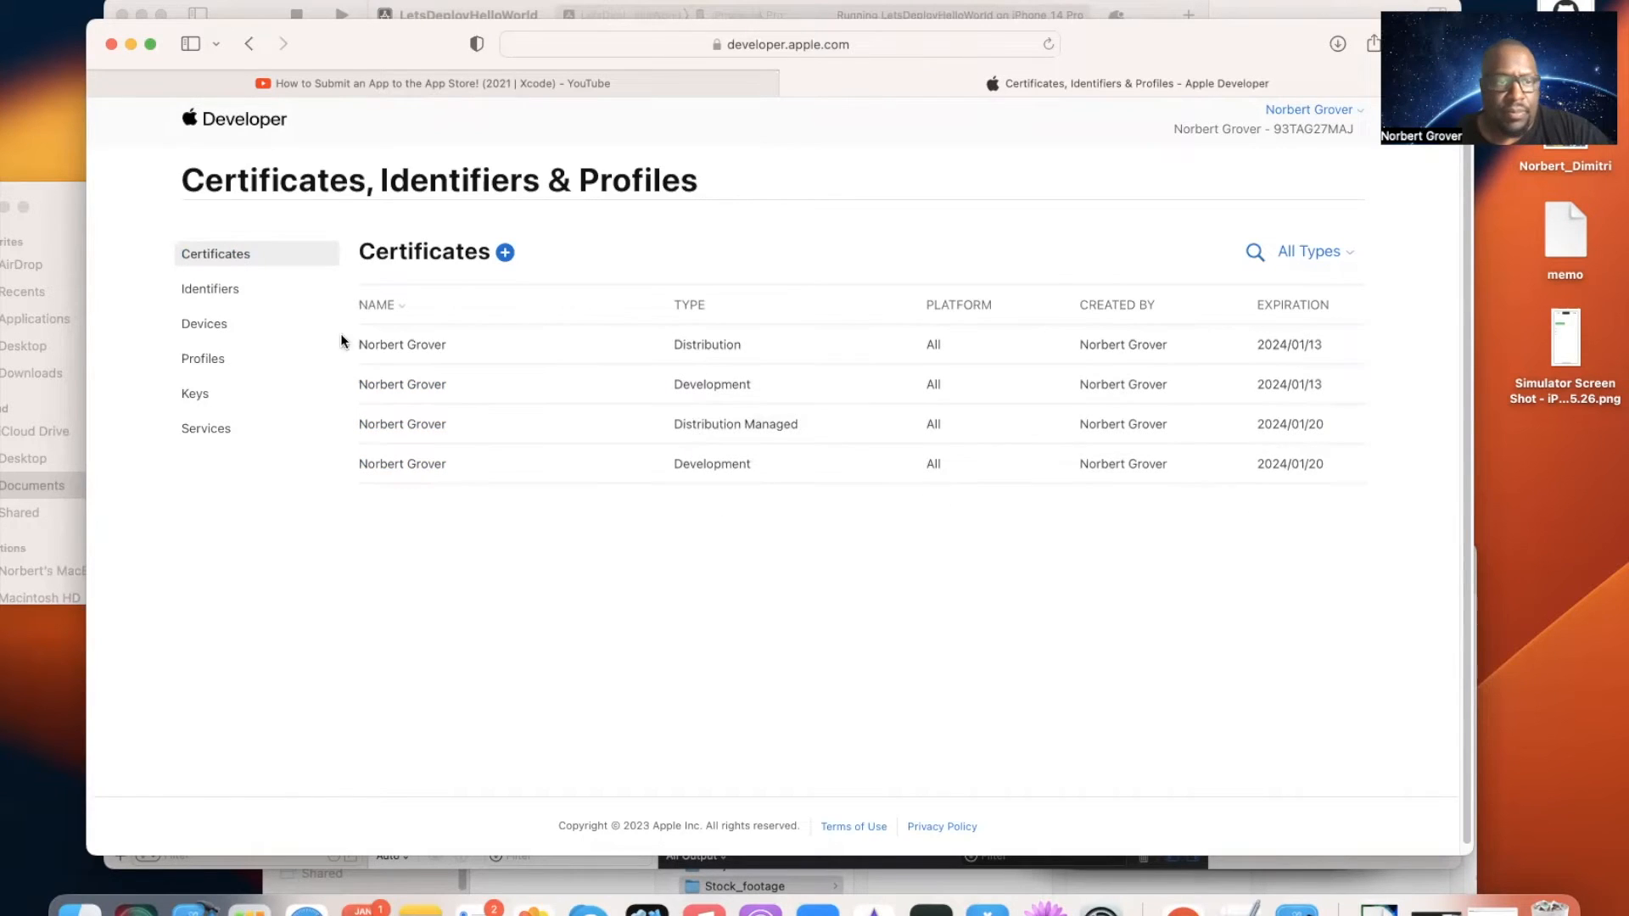
pyautogui.click(217, 297)
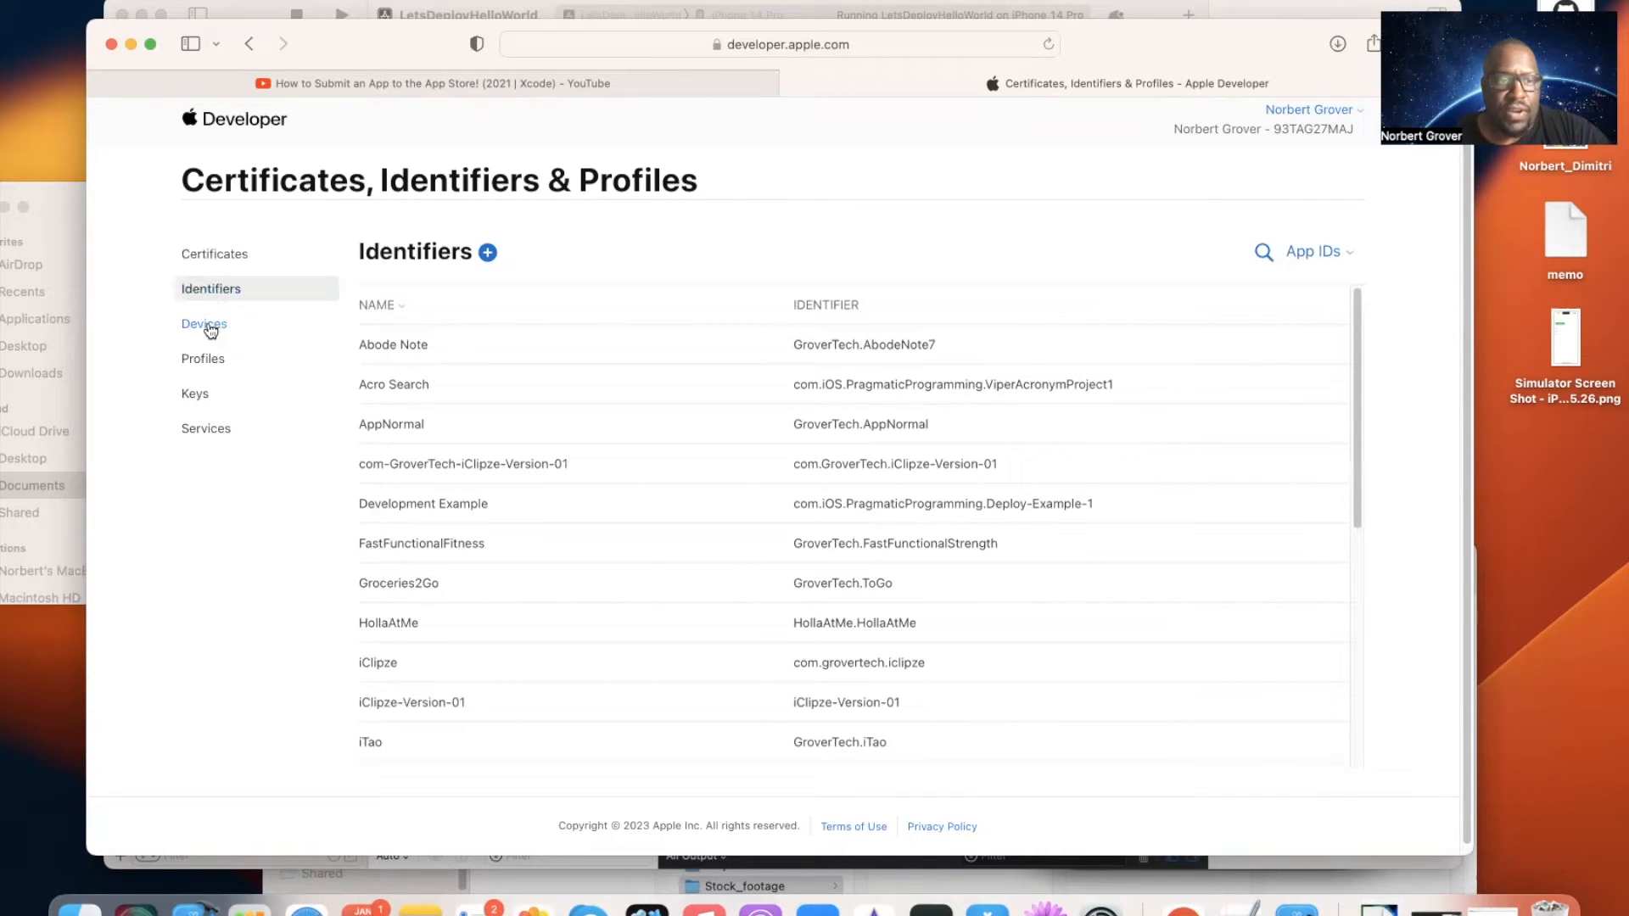
pyautogui.click(206, 360)
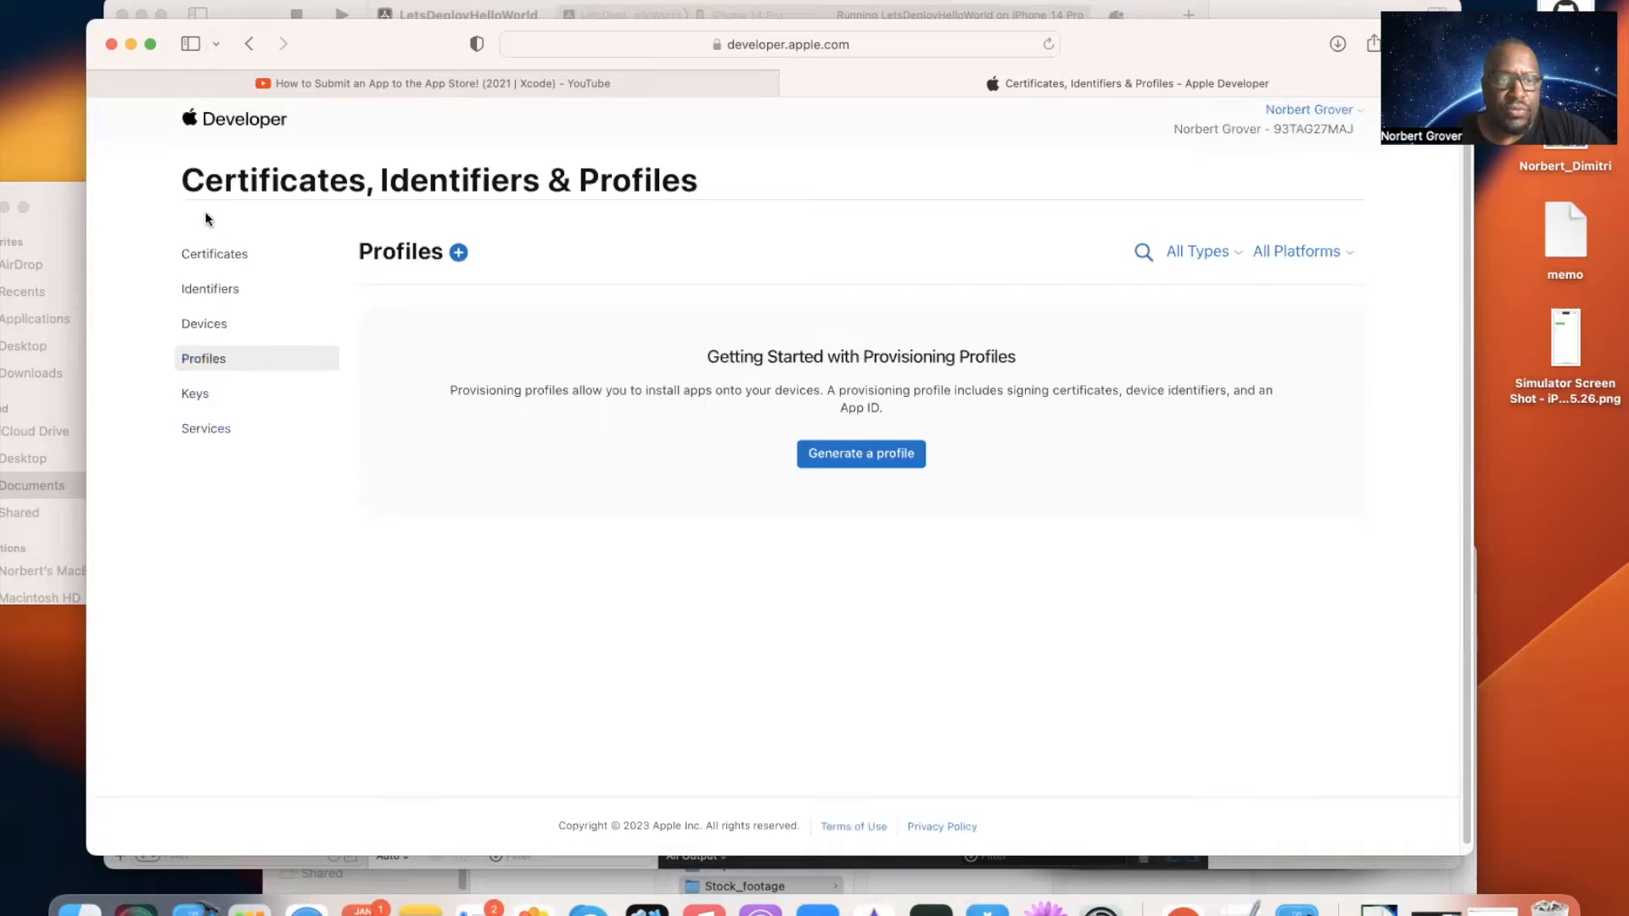
pyautogui.click(211, 289)
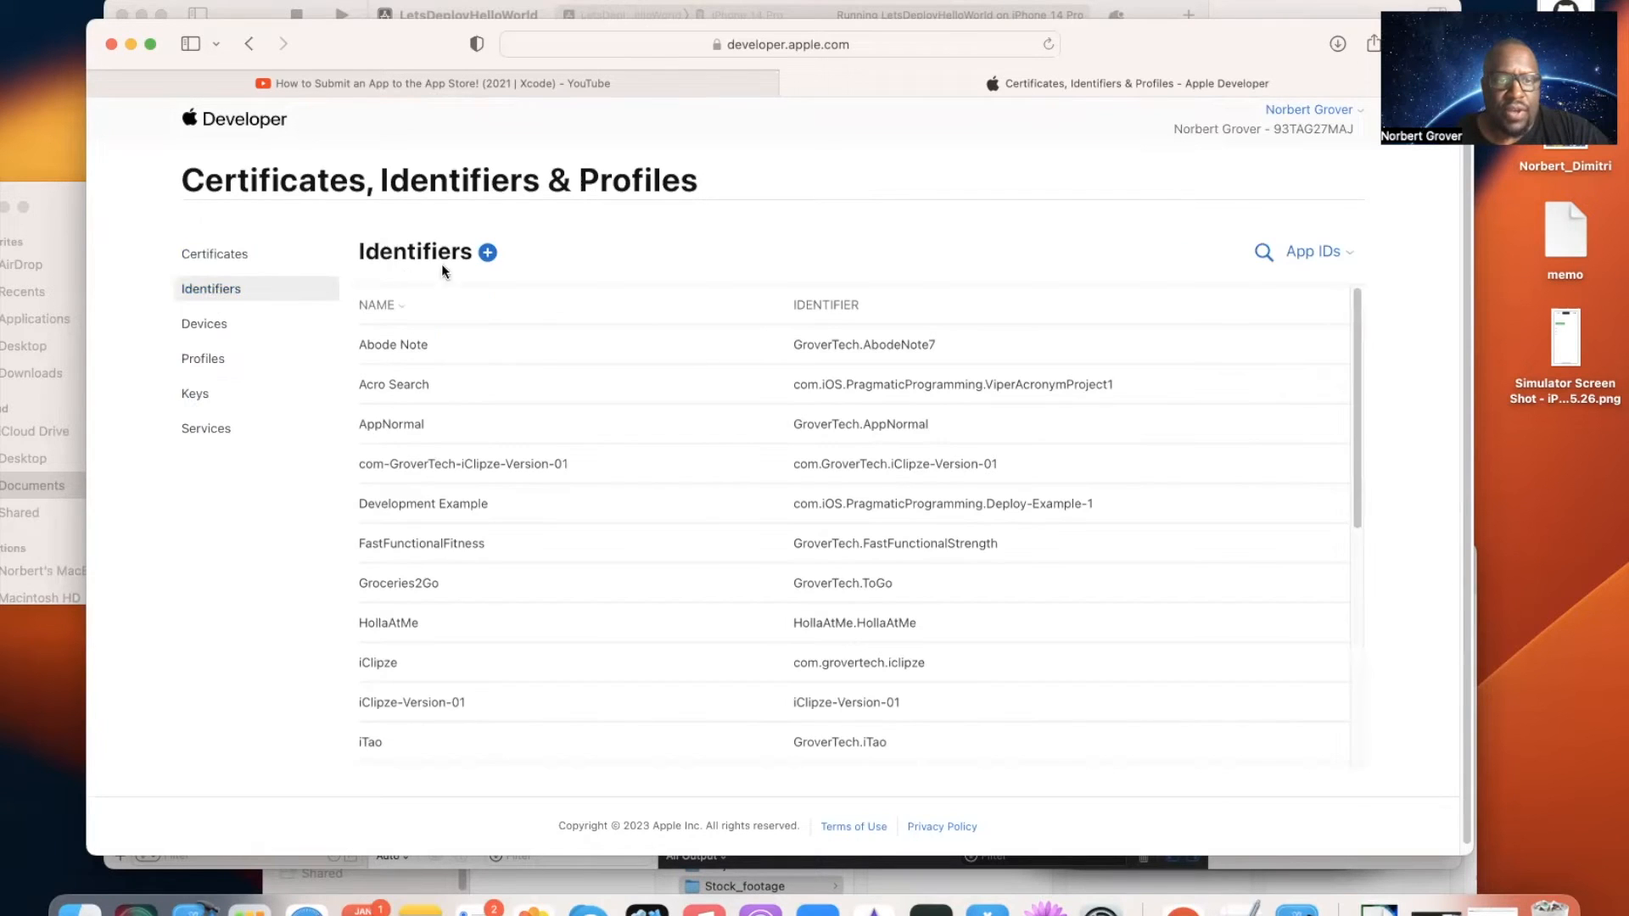
# Step: Start registering a new App ID of type App with the description "Lets Deploy Hello World"
pyautogui.click(487, 253)
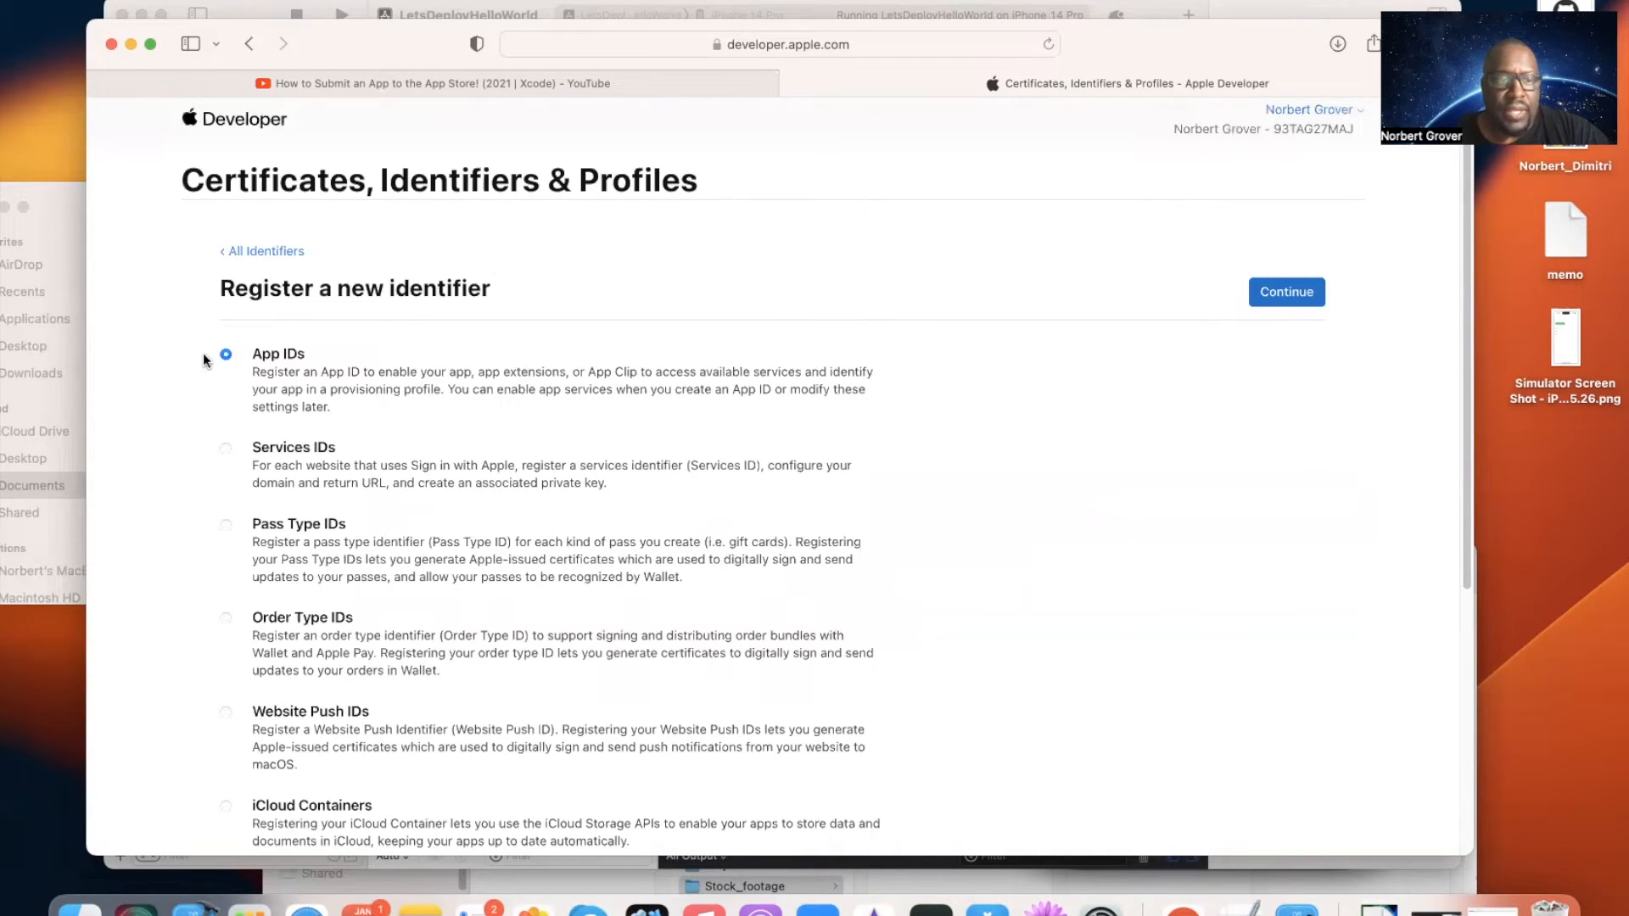
pyautogui.click(1314, 299)
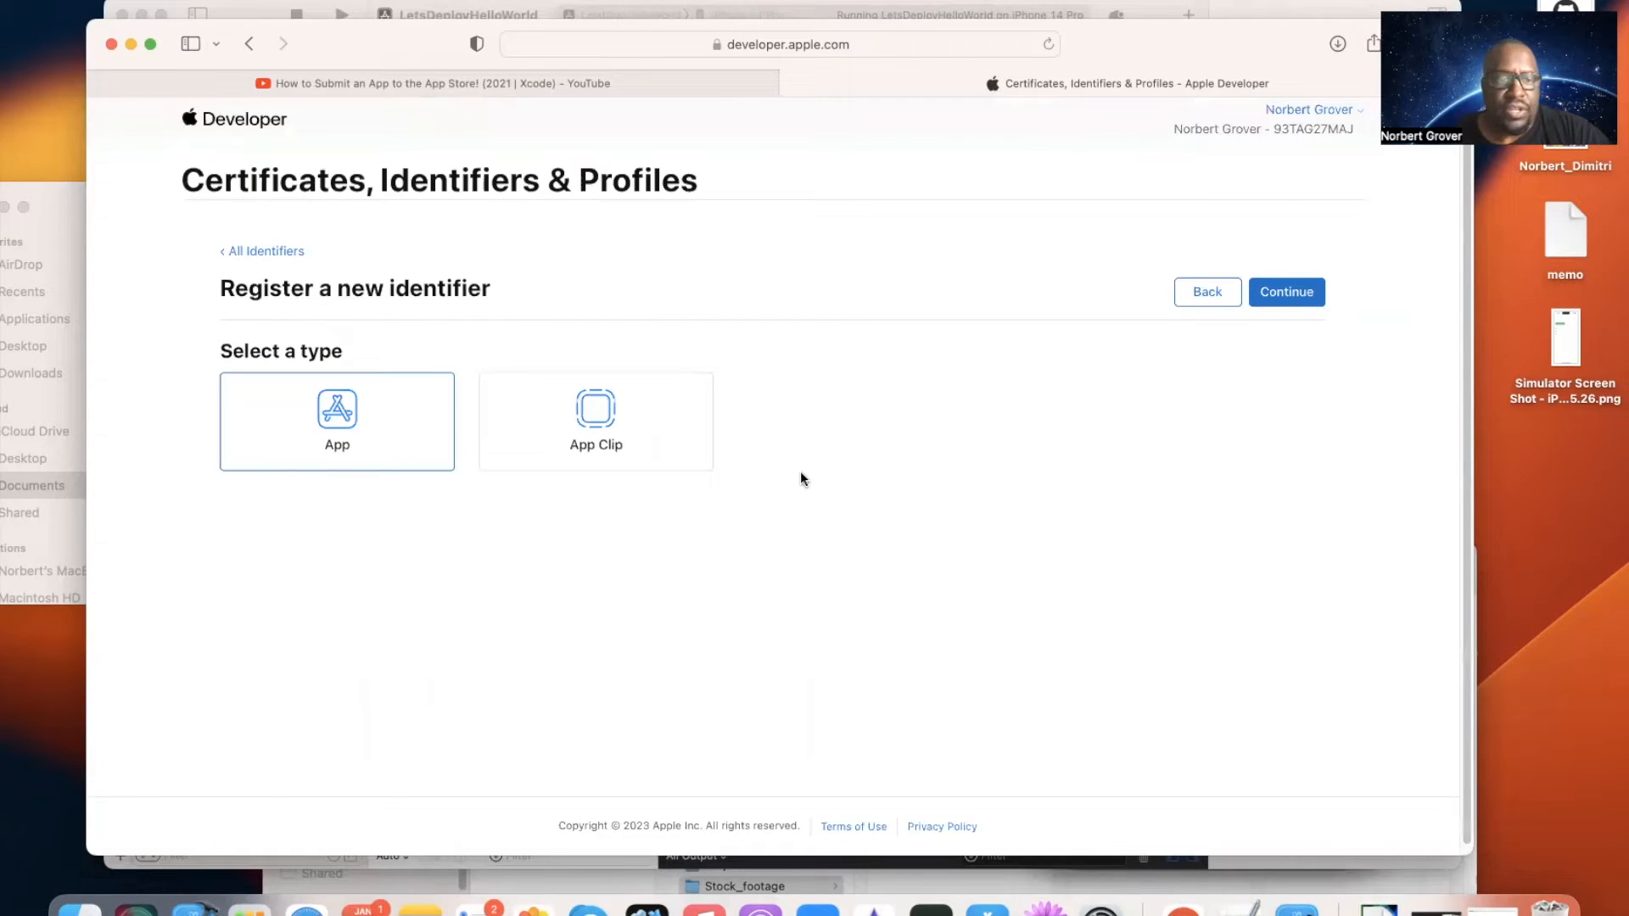
pyautogui.click(1310, 294)
pyautogui.click(357, 435)
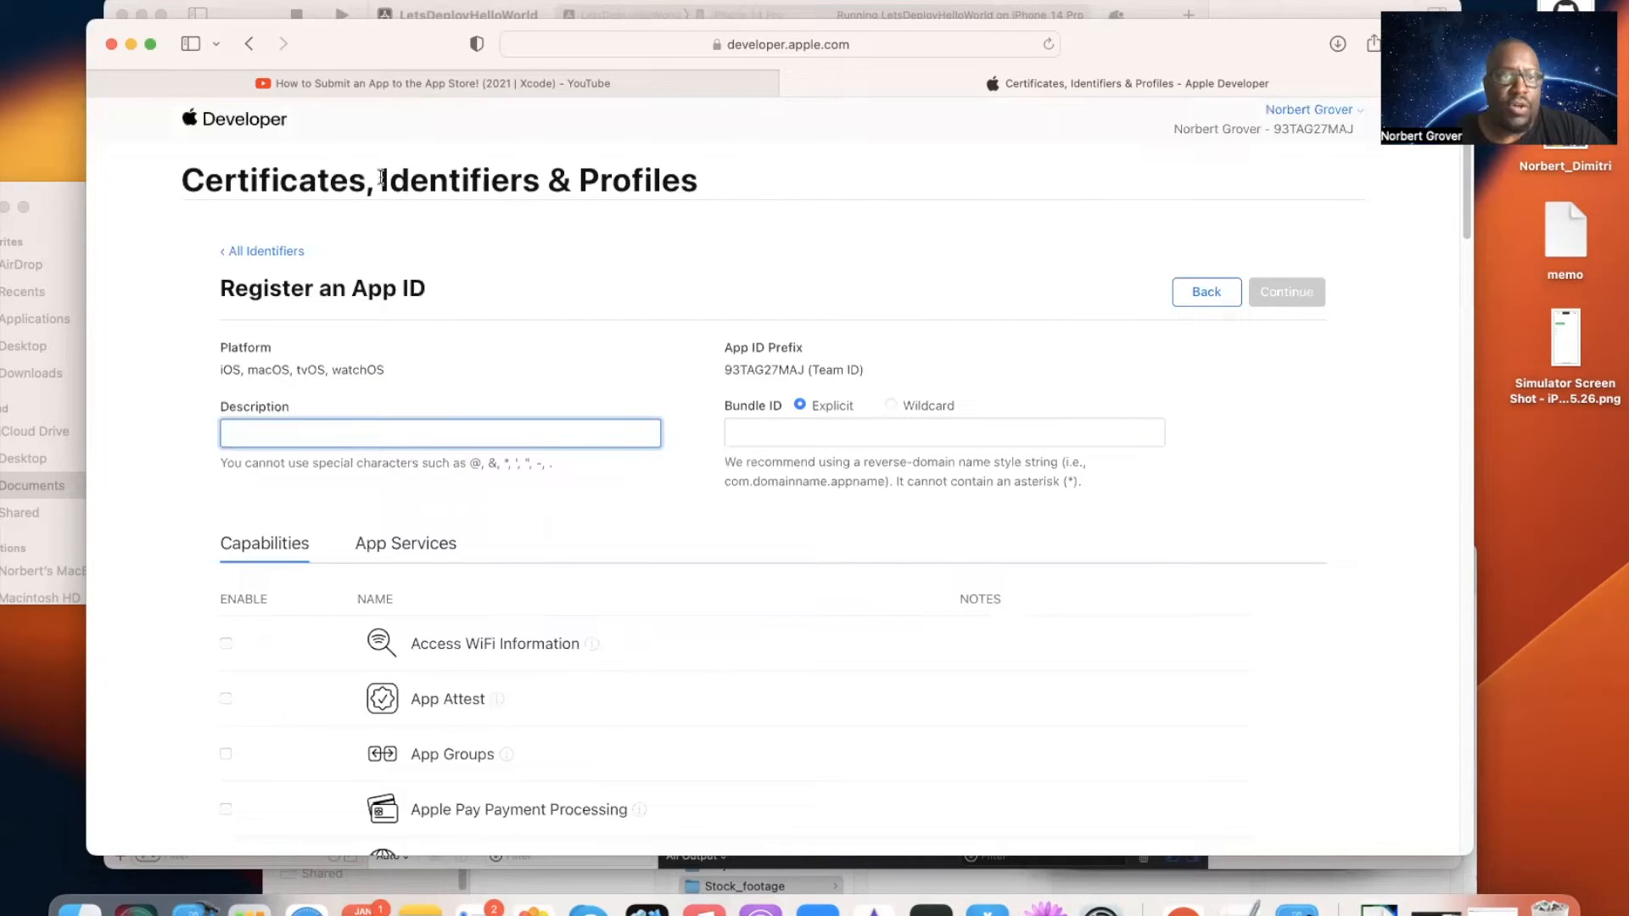
pyautogui.write('Let')
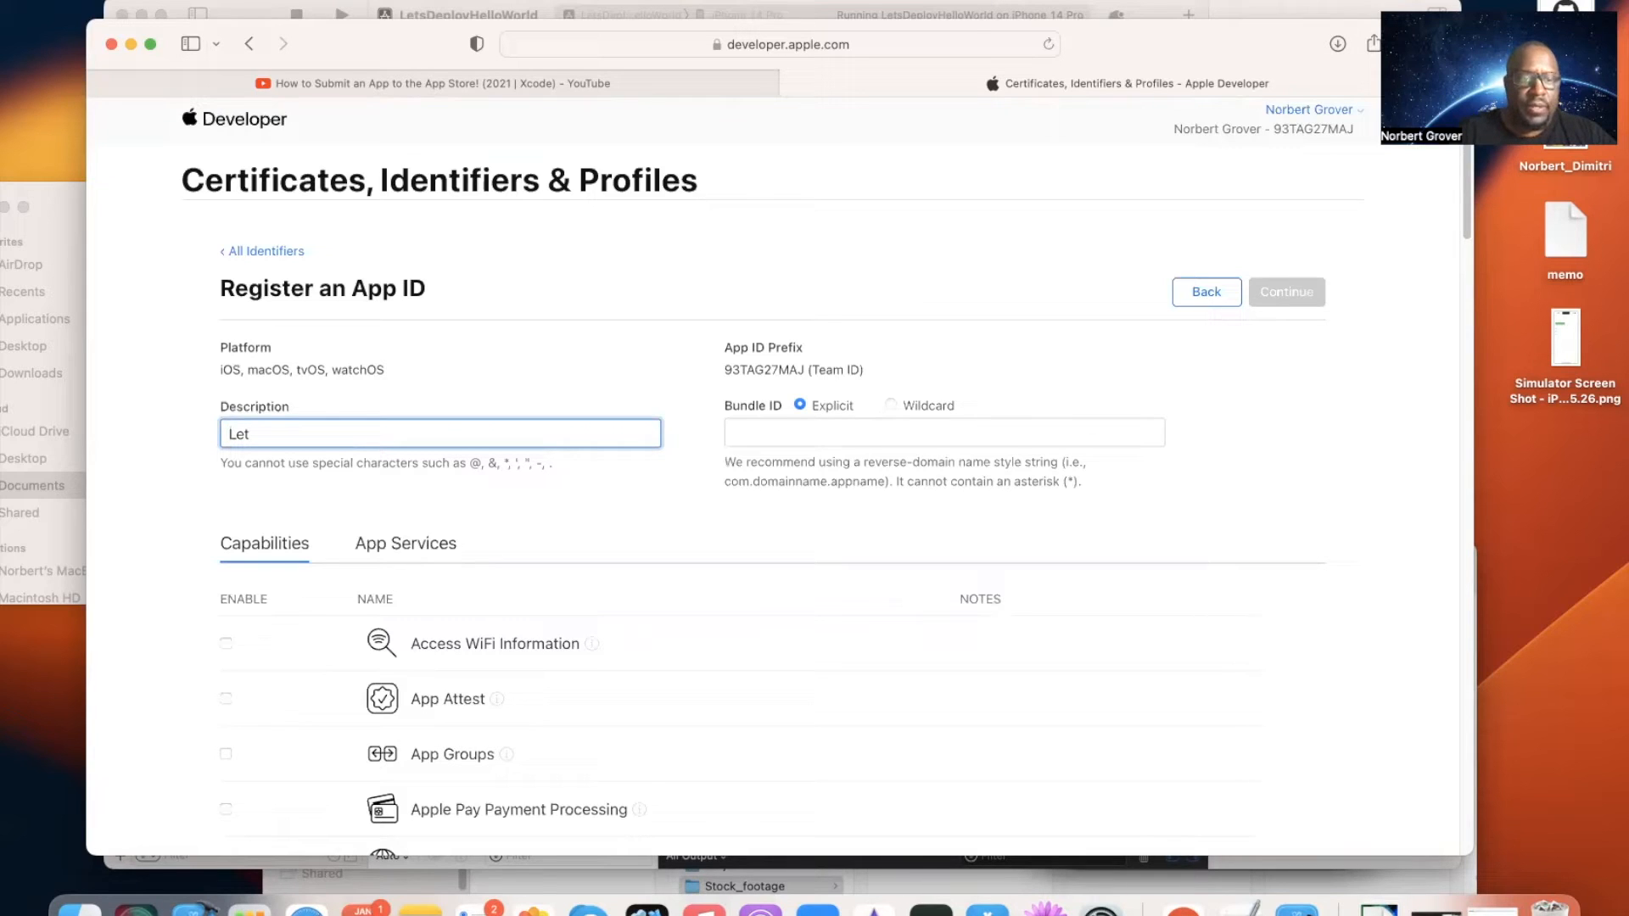
pyautogui.write('s Deploy Hello World')
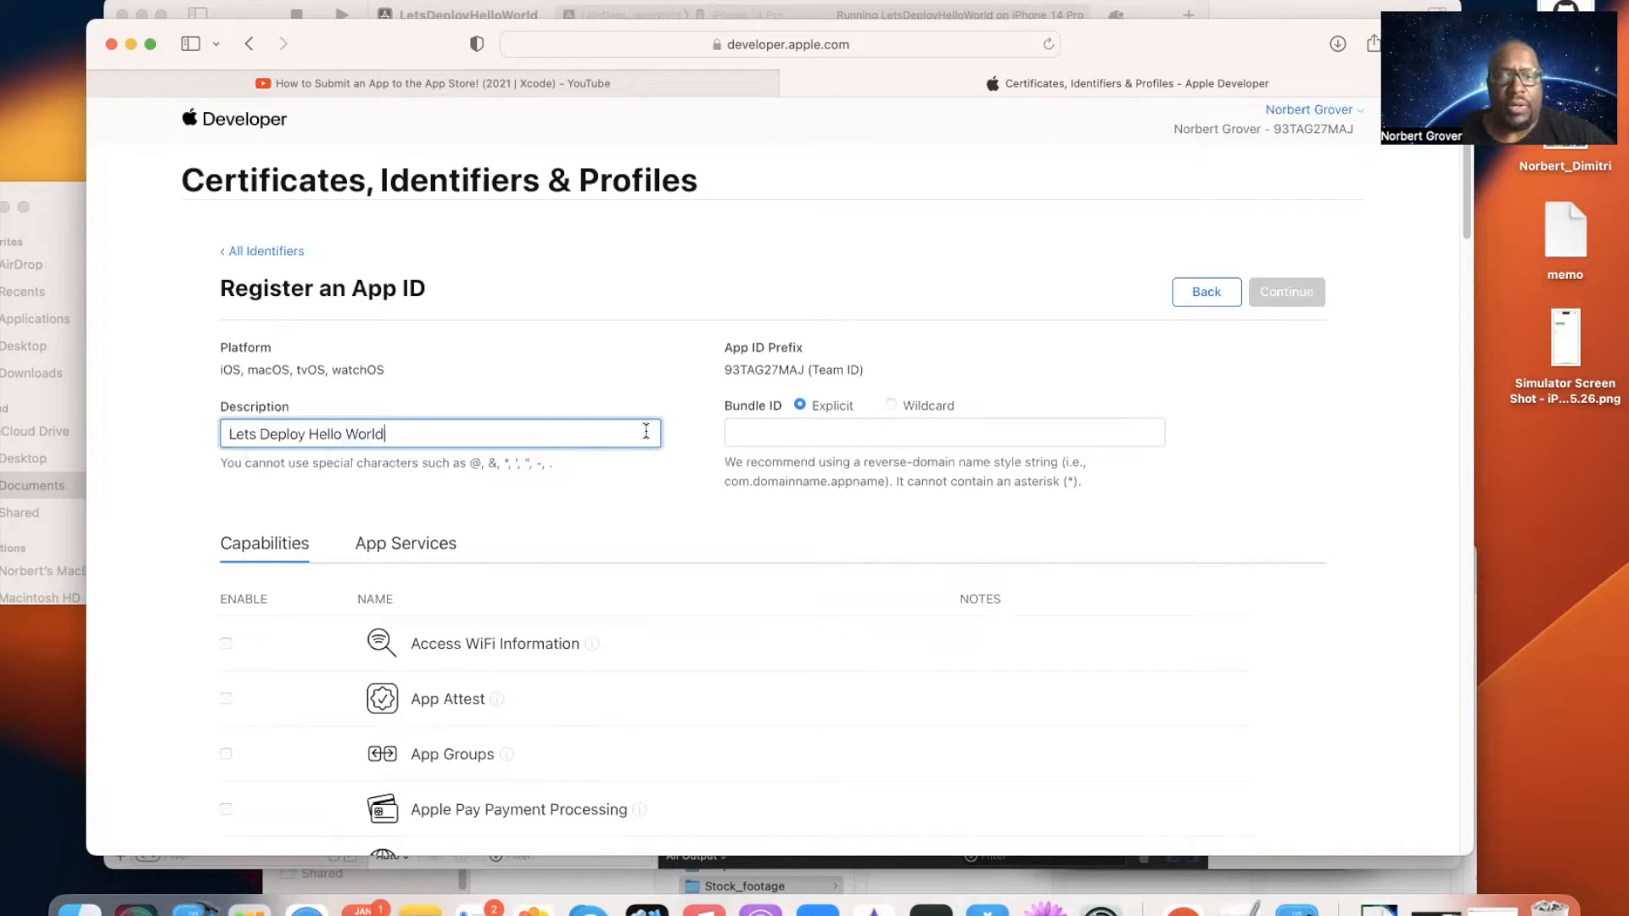
# Step: Switch to Xcode and copy the LetsDeployHelloWorld target's full bundle identifier from its signing settings
pyautogui.click(787, 435)
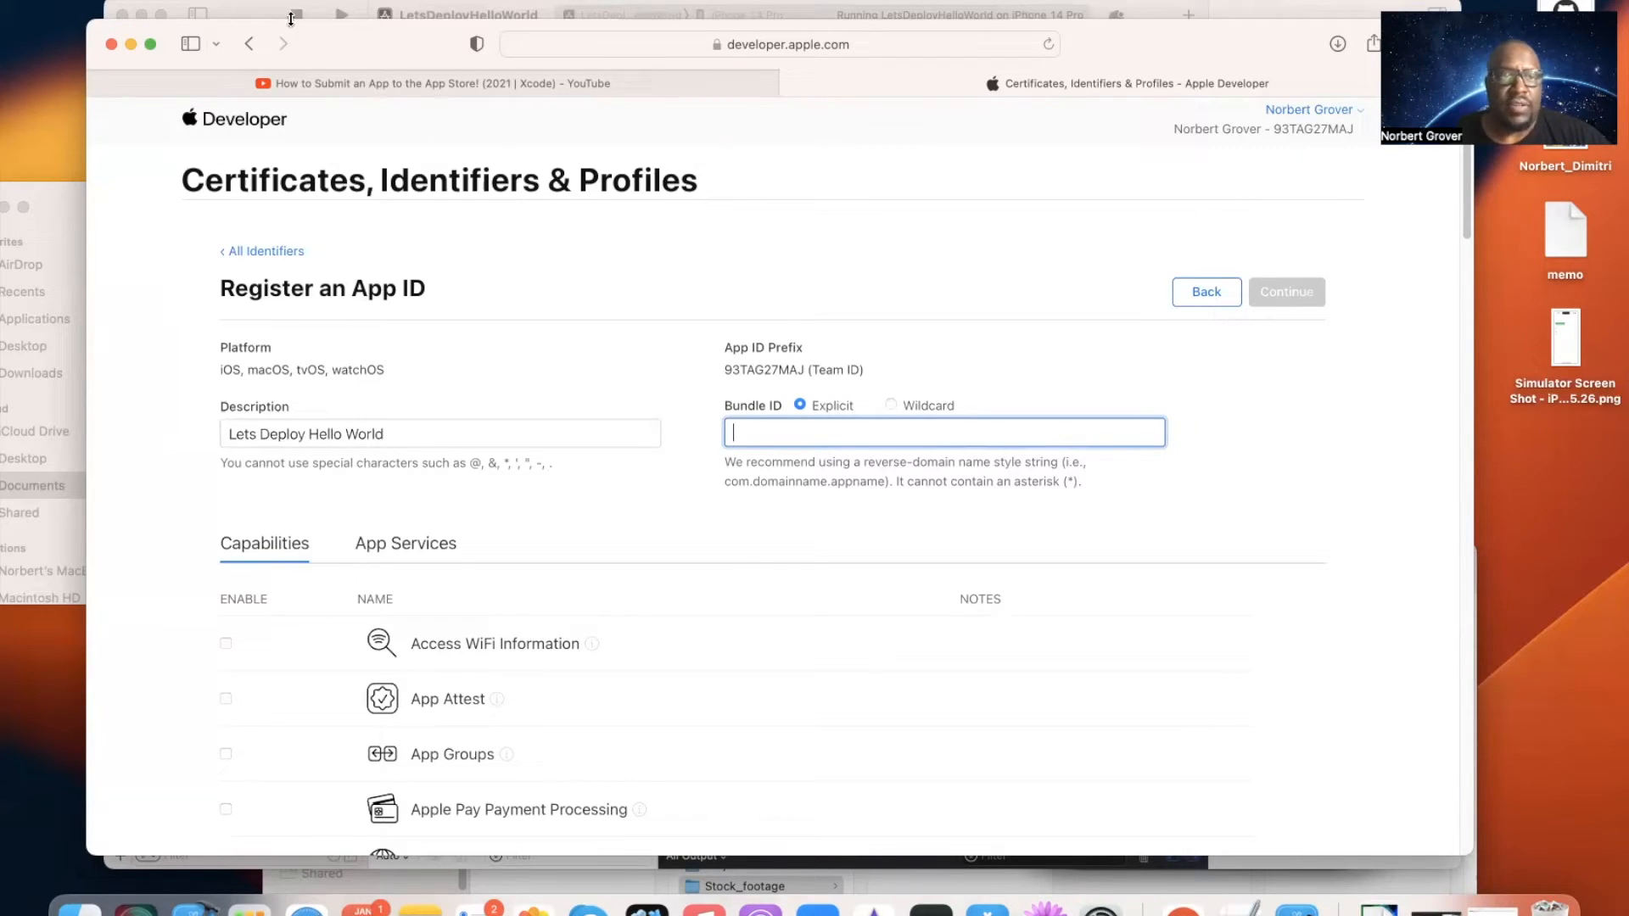
pyautogui.click(252, 10)
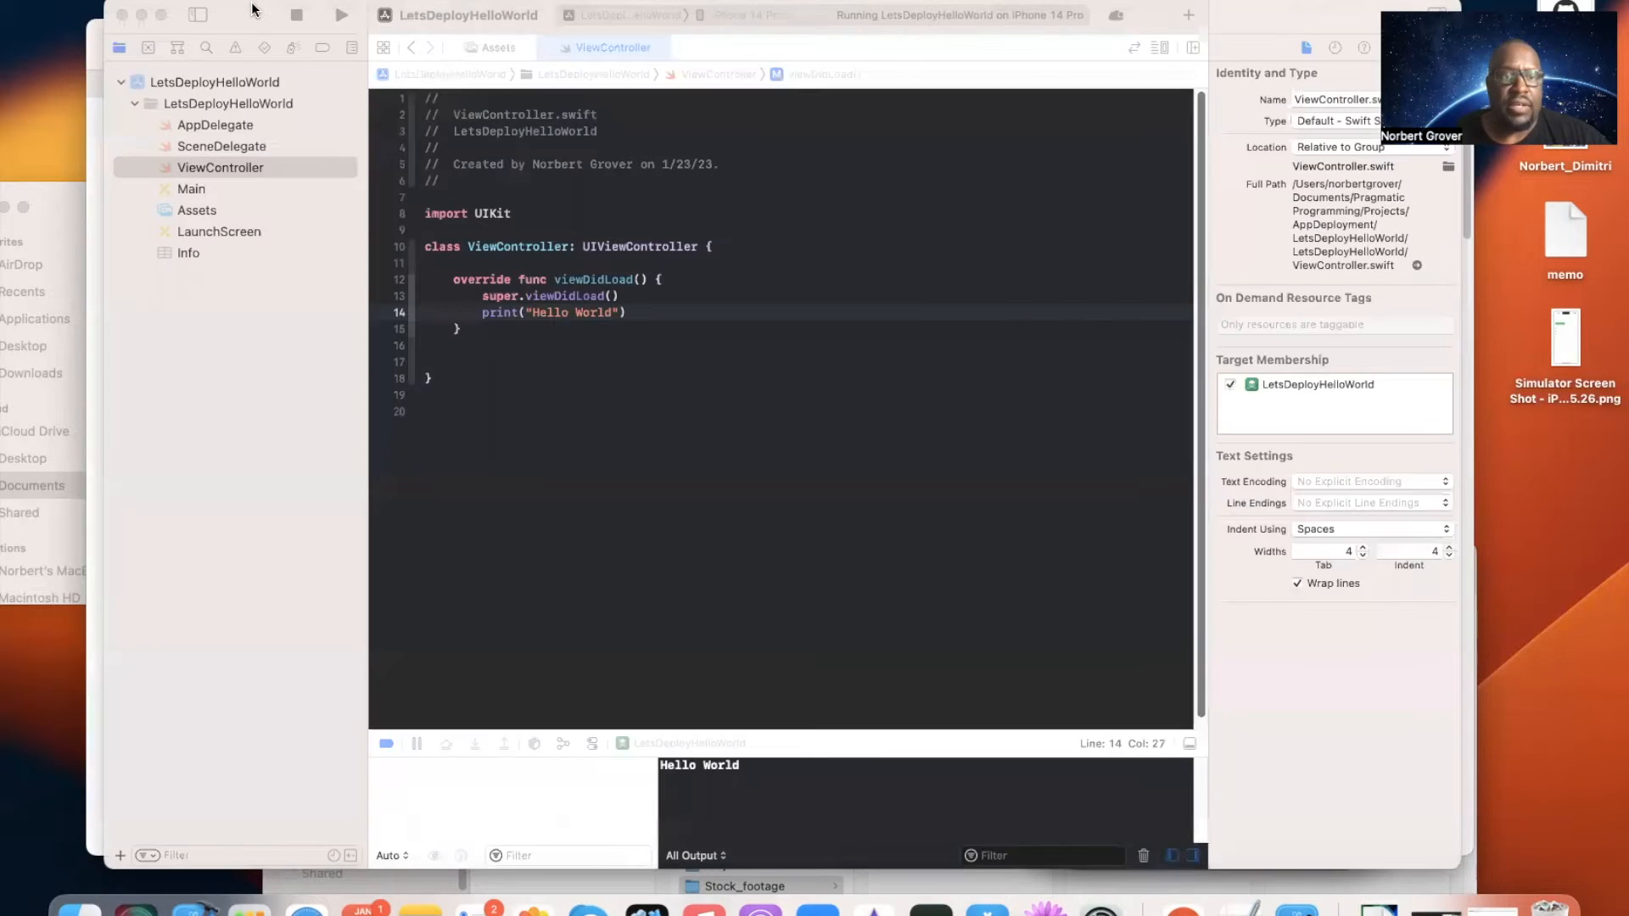
pyautogui.click(210, 82)
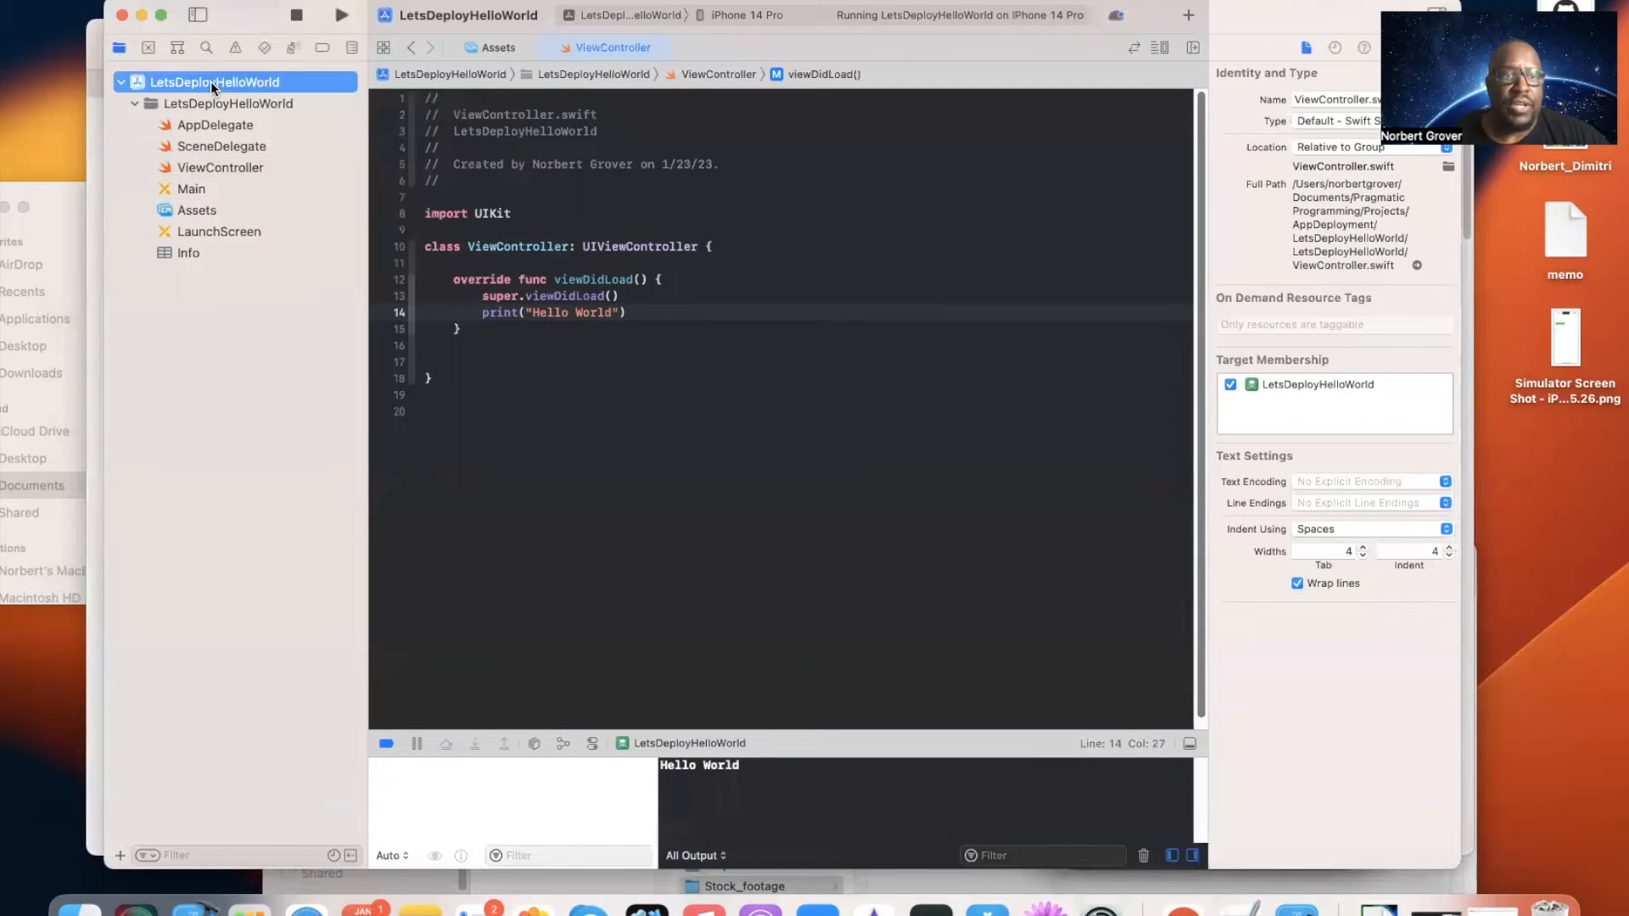
pyautogui.click(421, 237)
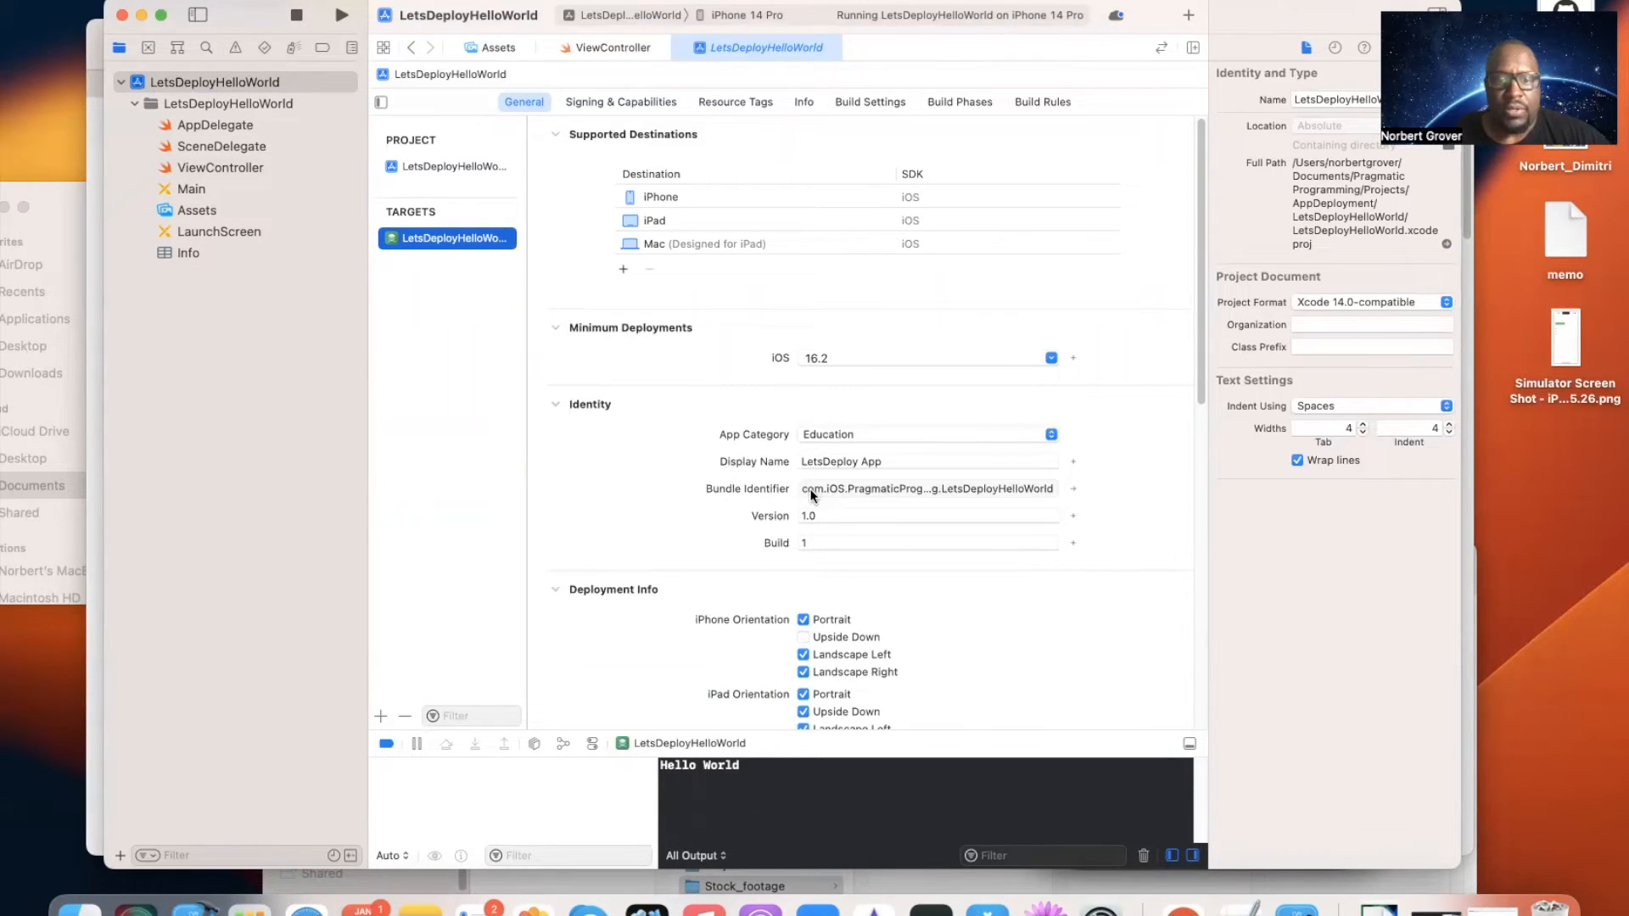
pyautogui.click(608, 100)
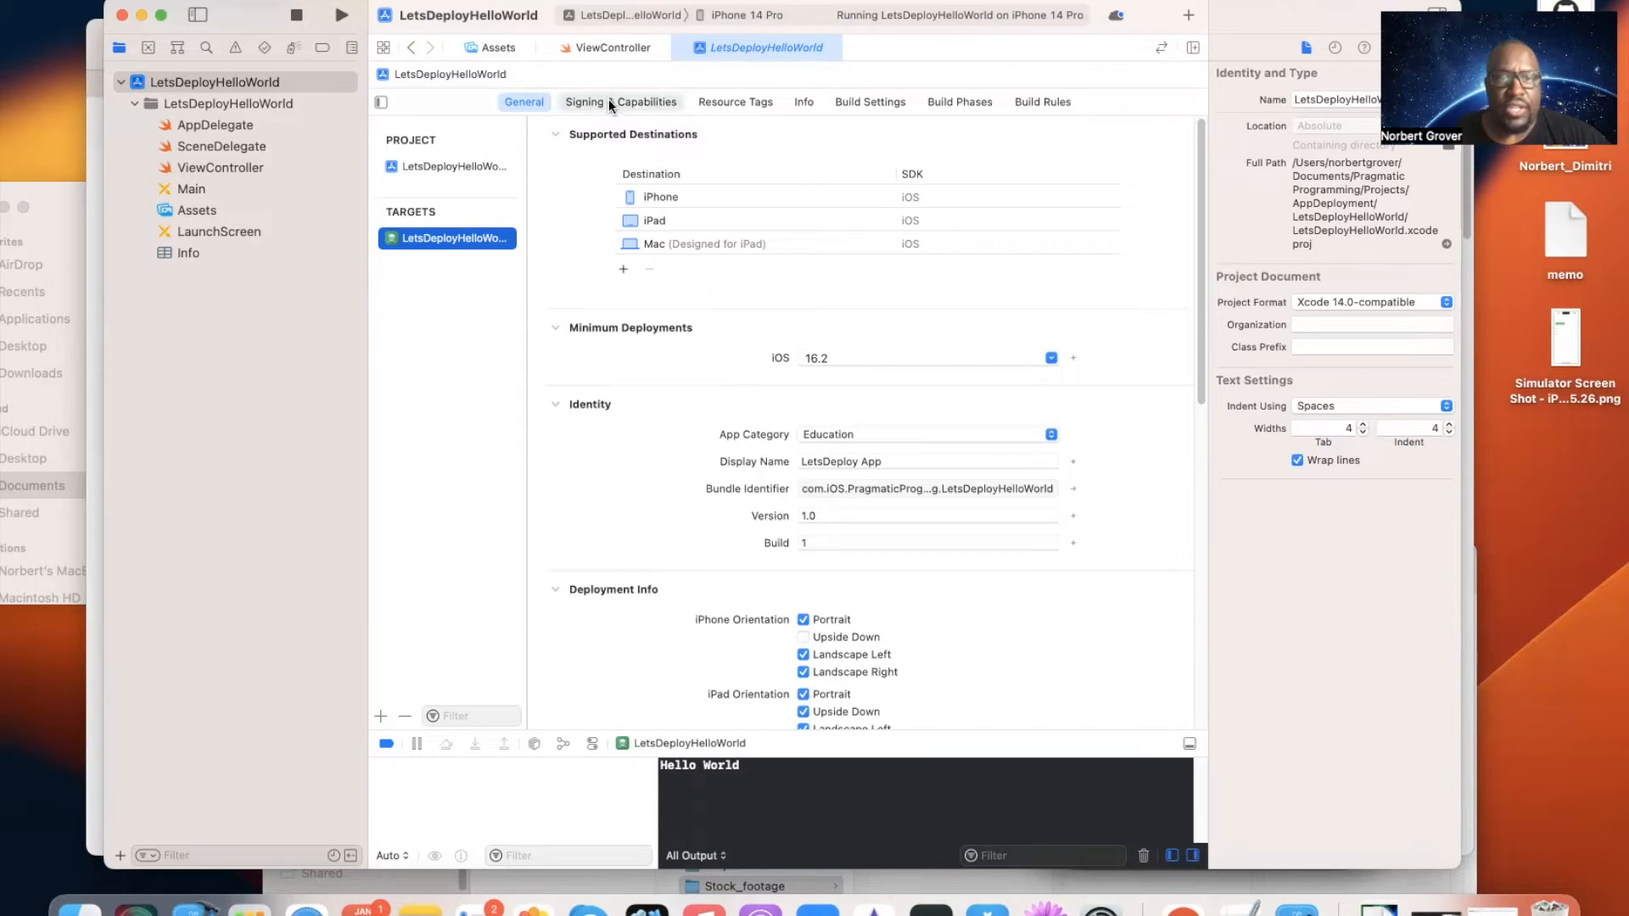
pyautogui.click(807, 269)
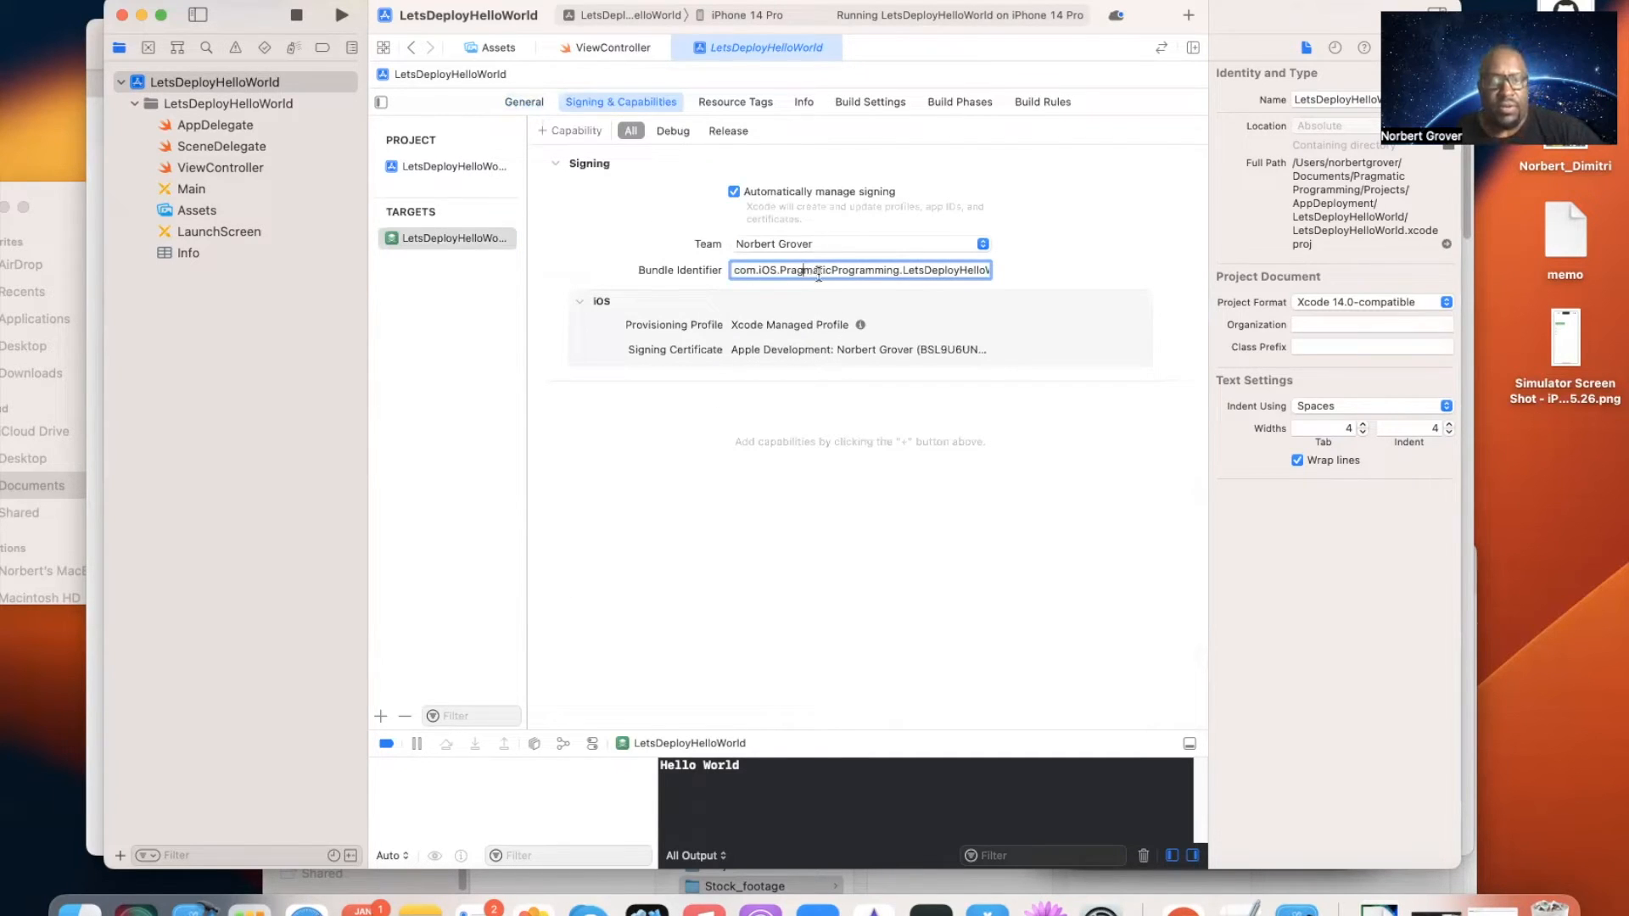
pyautogui.tripleClick(818, 270)
pyautogui.press('super+c')
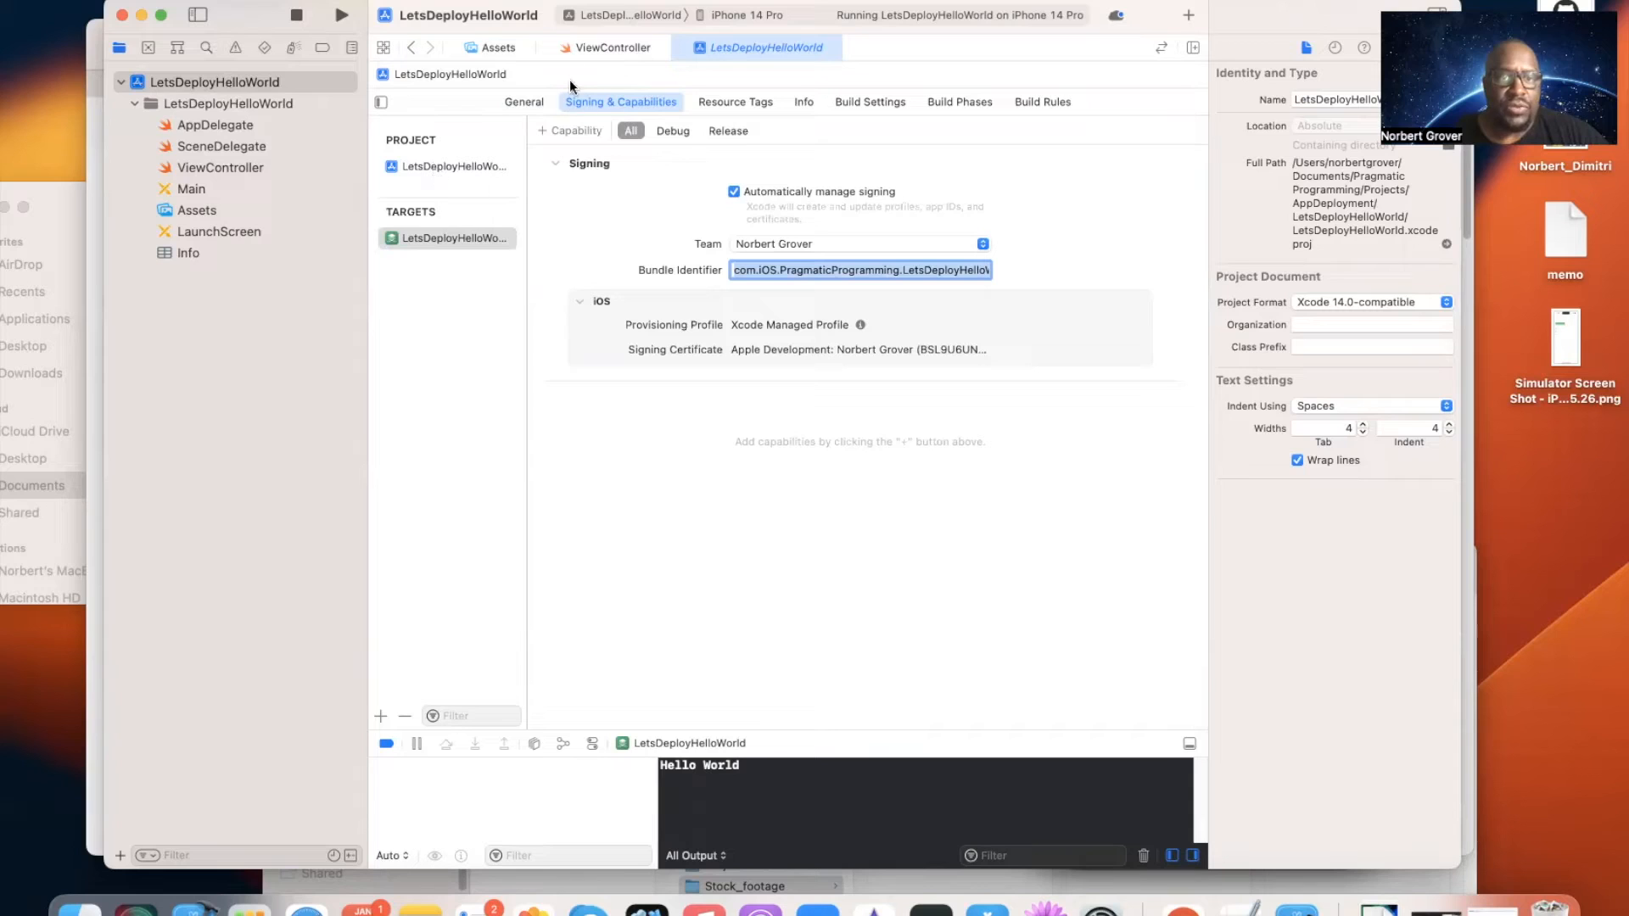
pyautogui.click(526, 101)
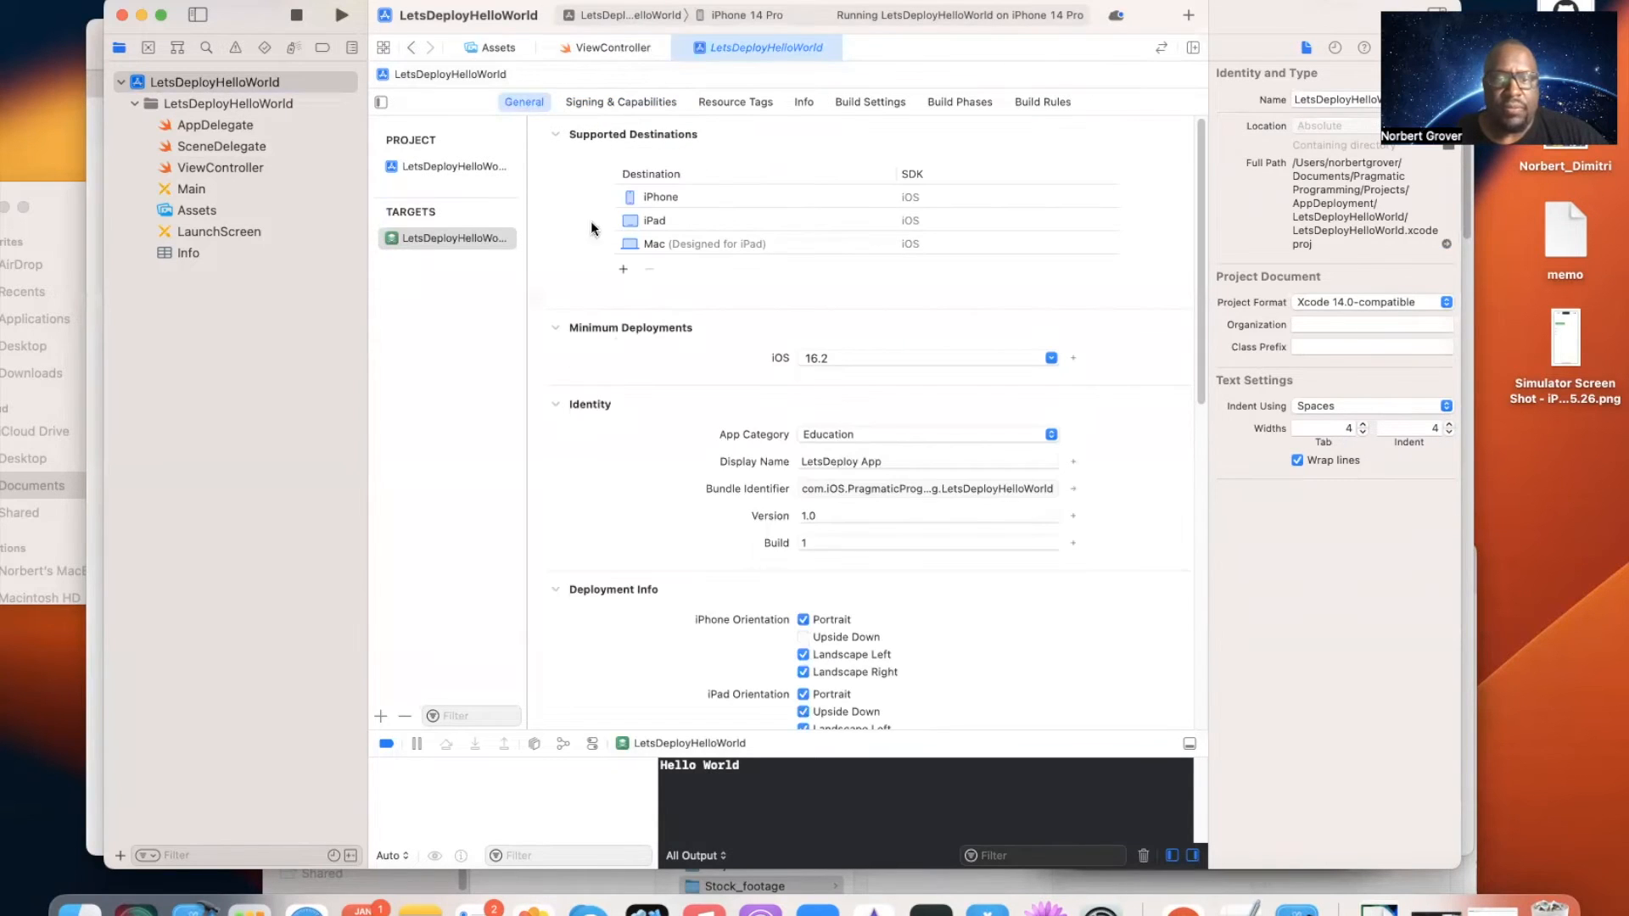
# Step: Back in Safari, paste com.iOS.PragmaticProgramming.LetsDeployHelloWorld as the explicit Bundle ID, register the App ID and locate it among the identifiers
pyautogui.click(88, 32)
pyautogui.press('super+v')
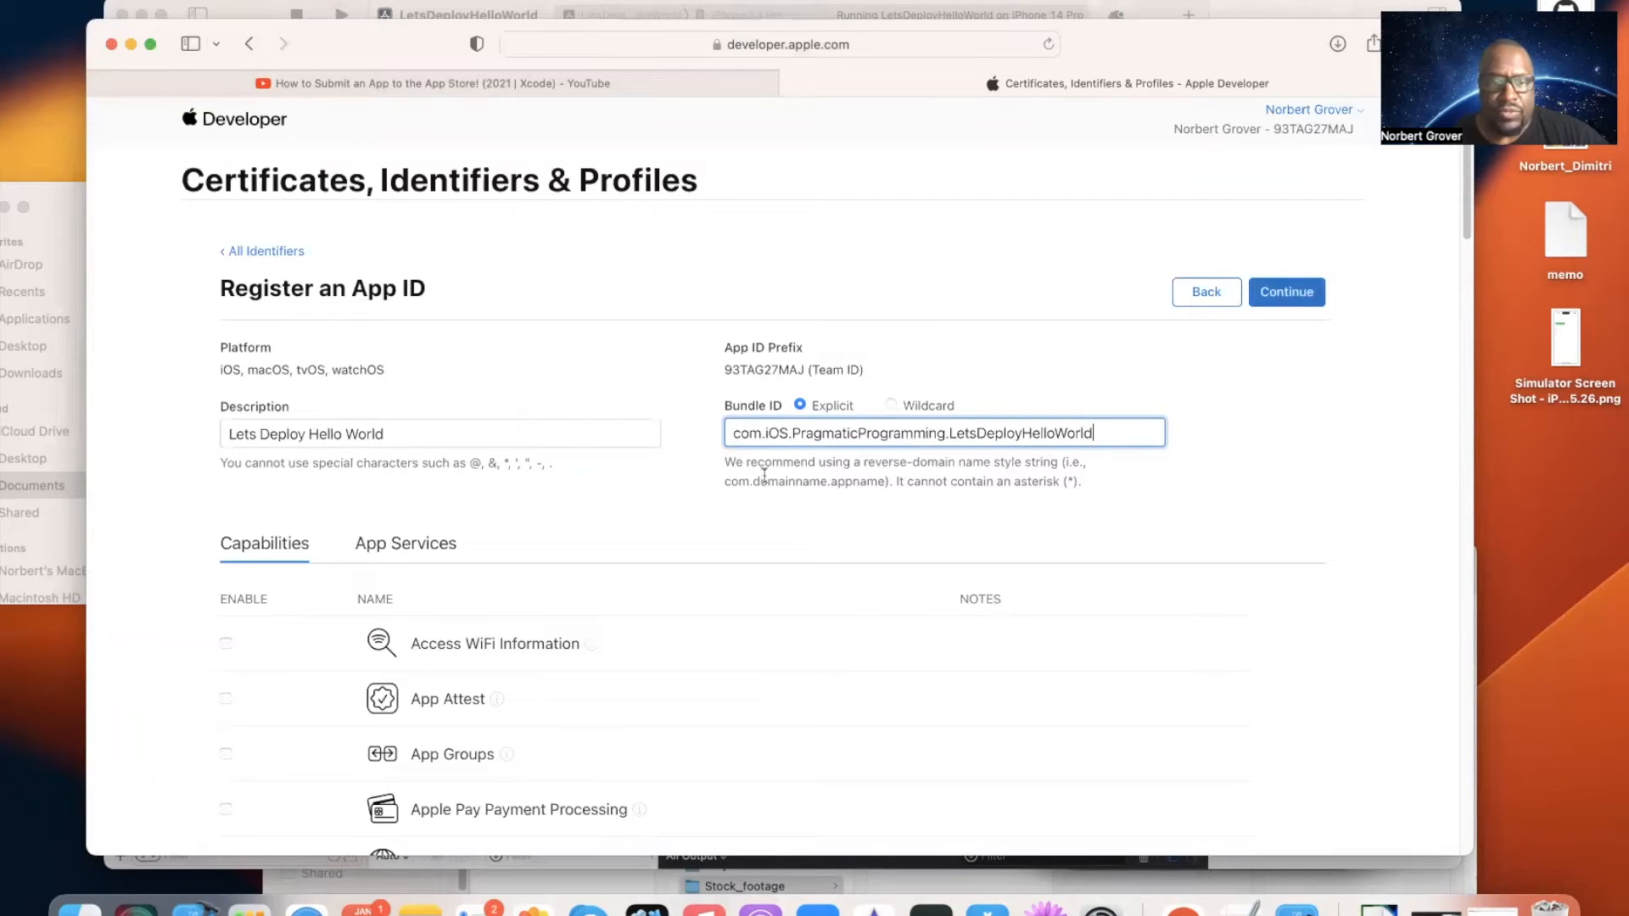
pyautogui.click(1286, 292)
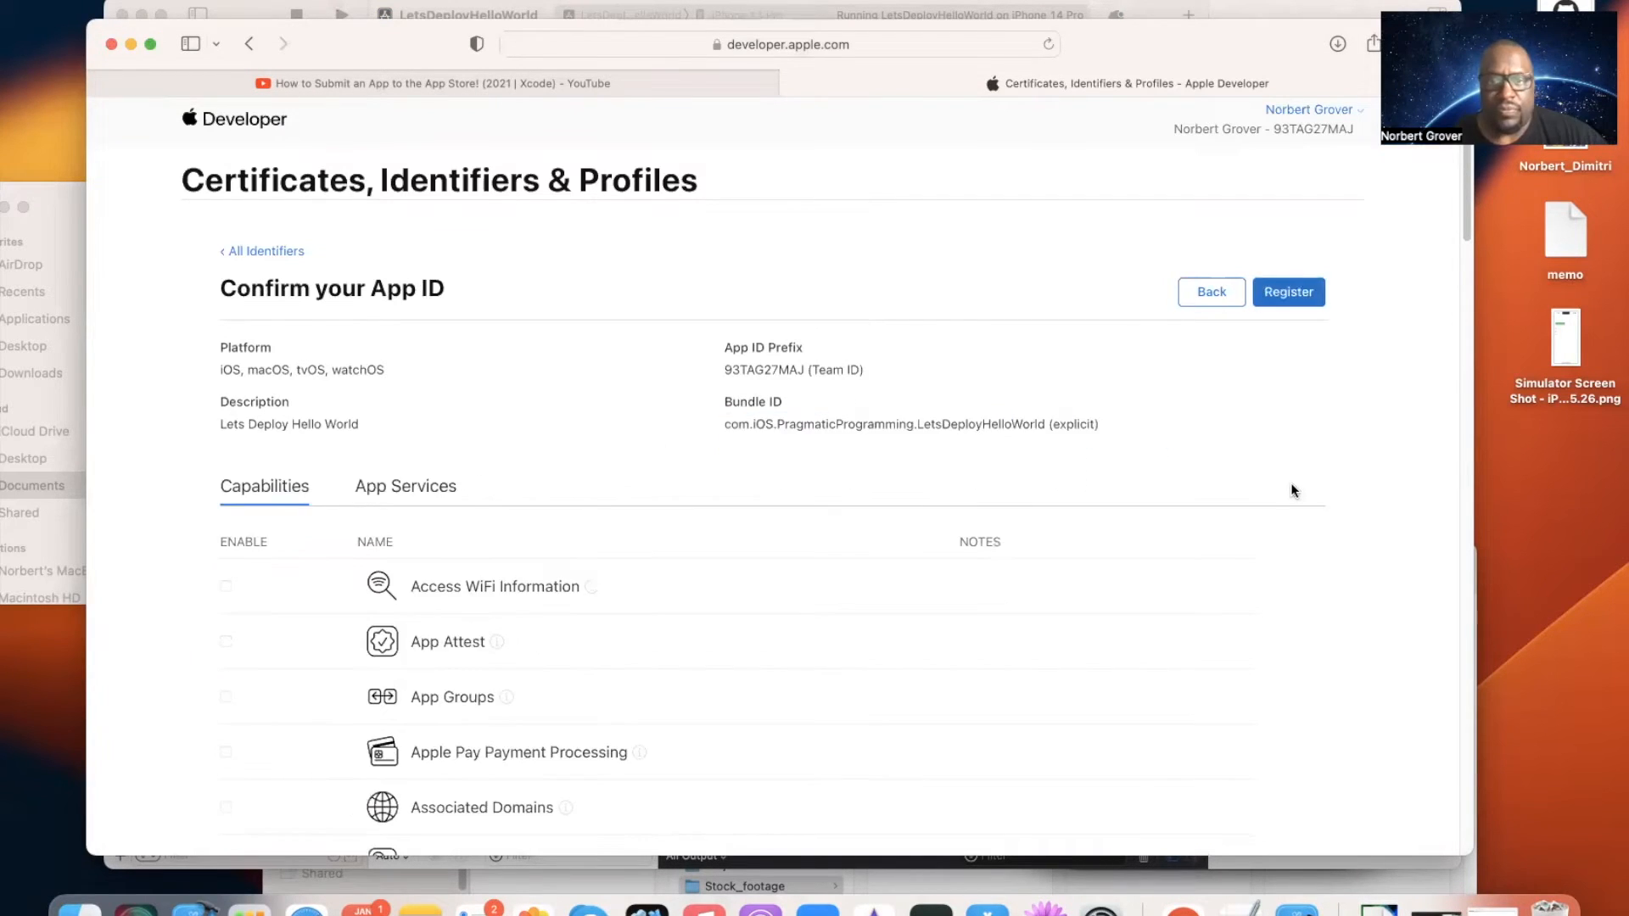
pyautogui.click(1291, 294)
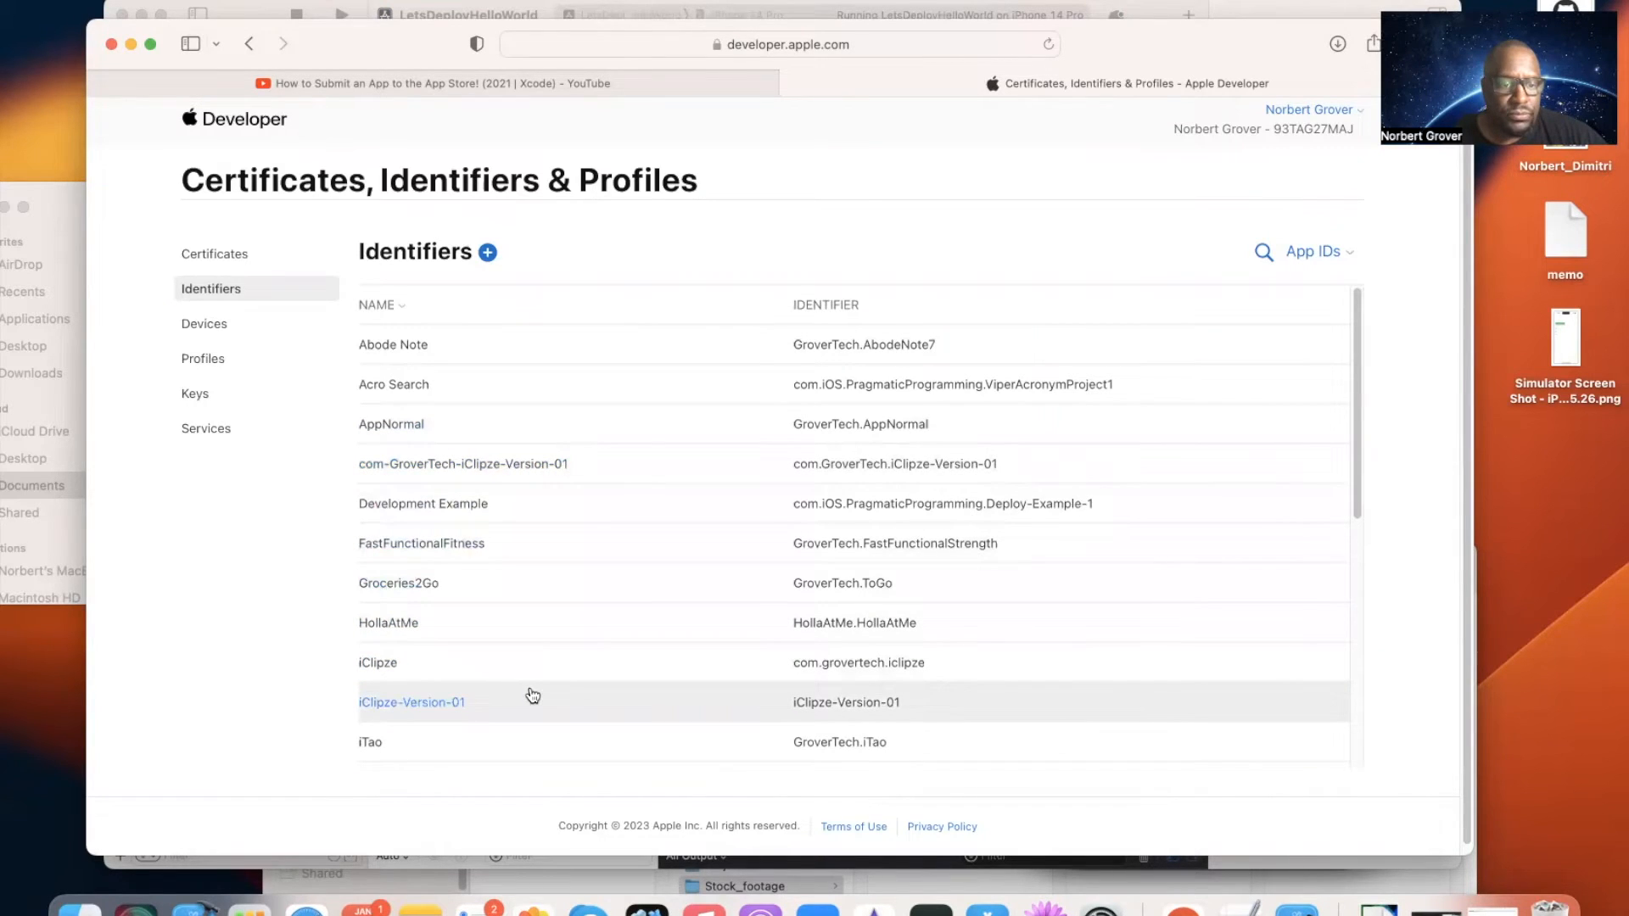
pyautogui.scroll(-10, 533, 696)
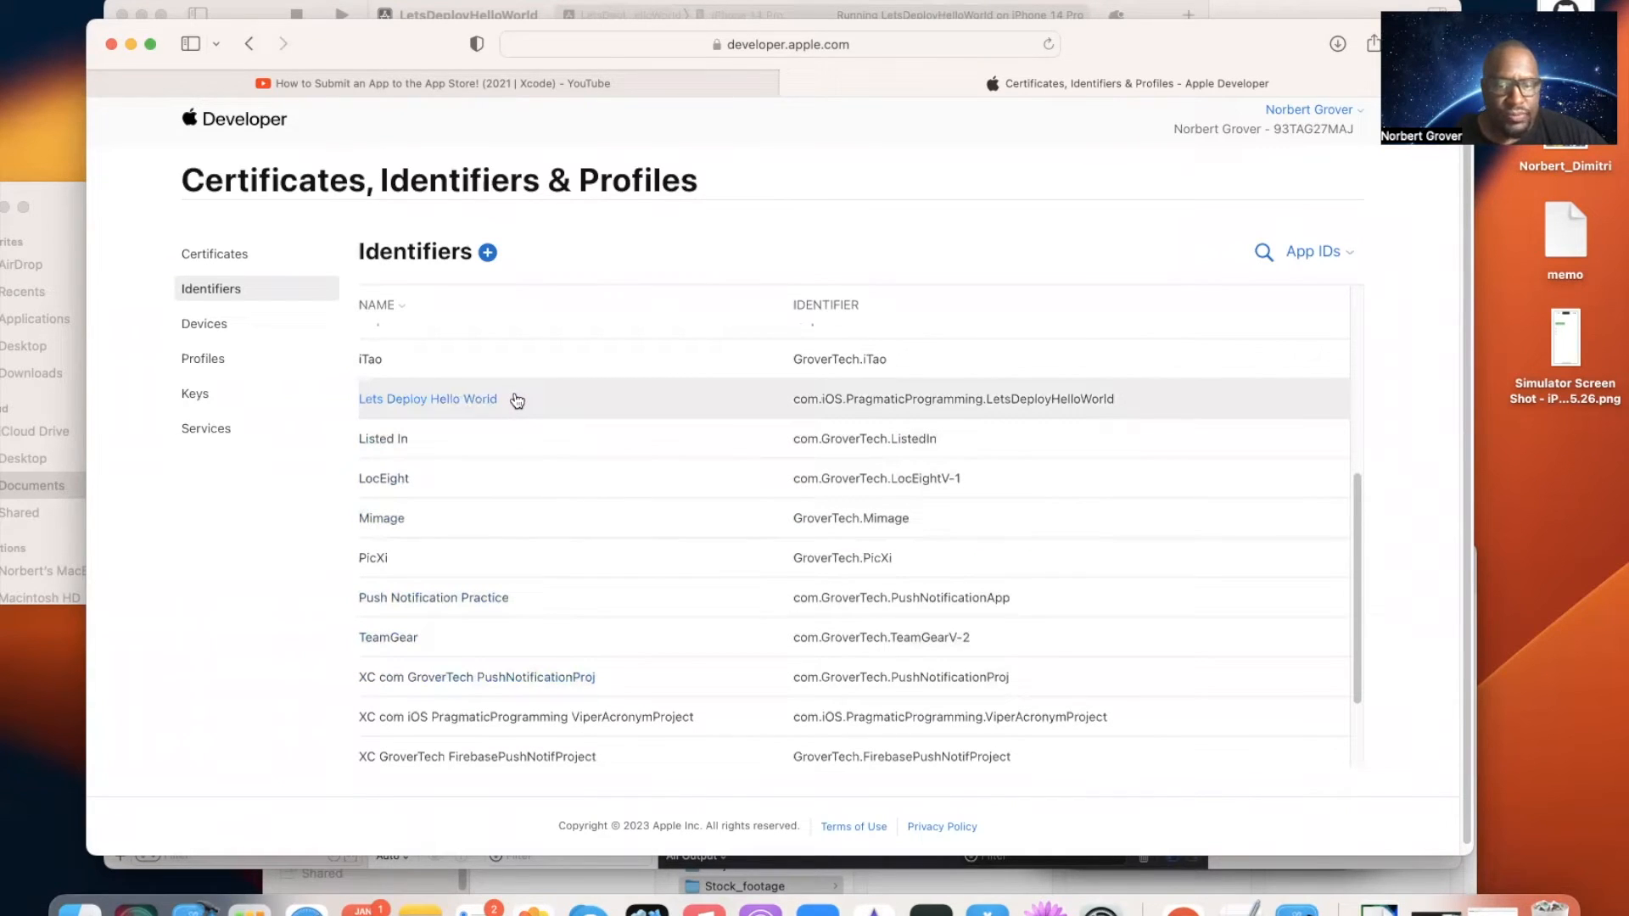
# Step: Look through the list of registered App IDs and their bundle identifiers
pyautogui.scroll(-5, 514, 424)
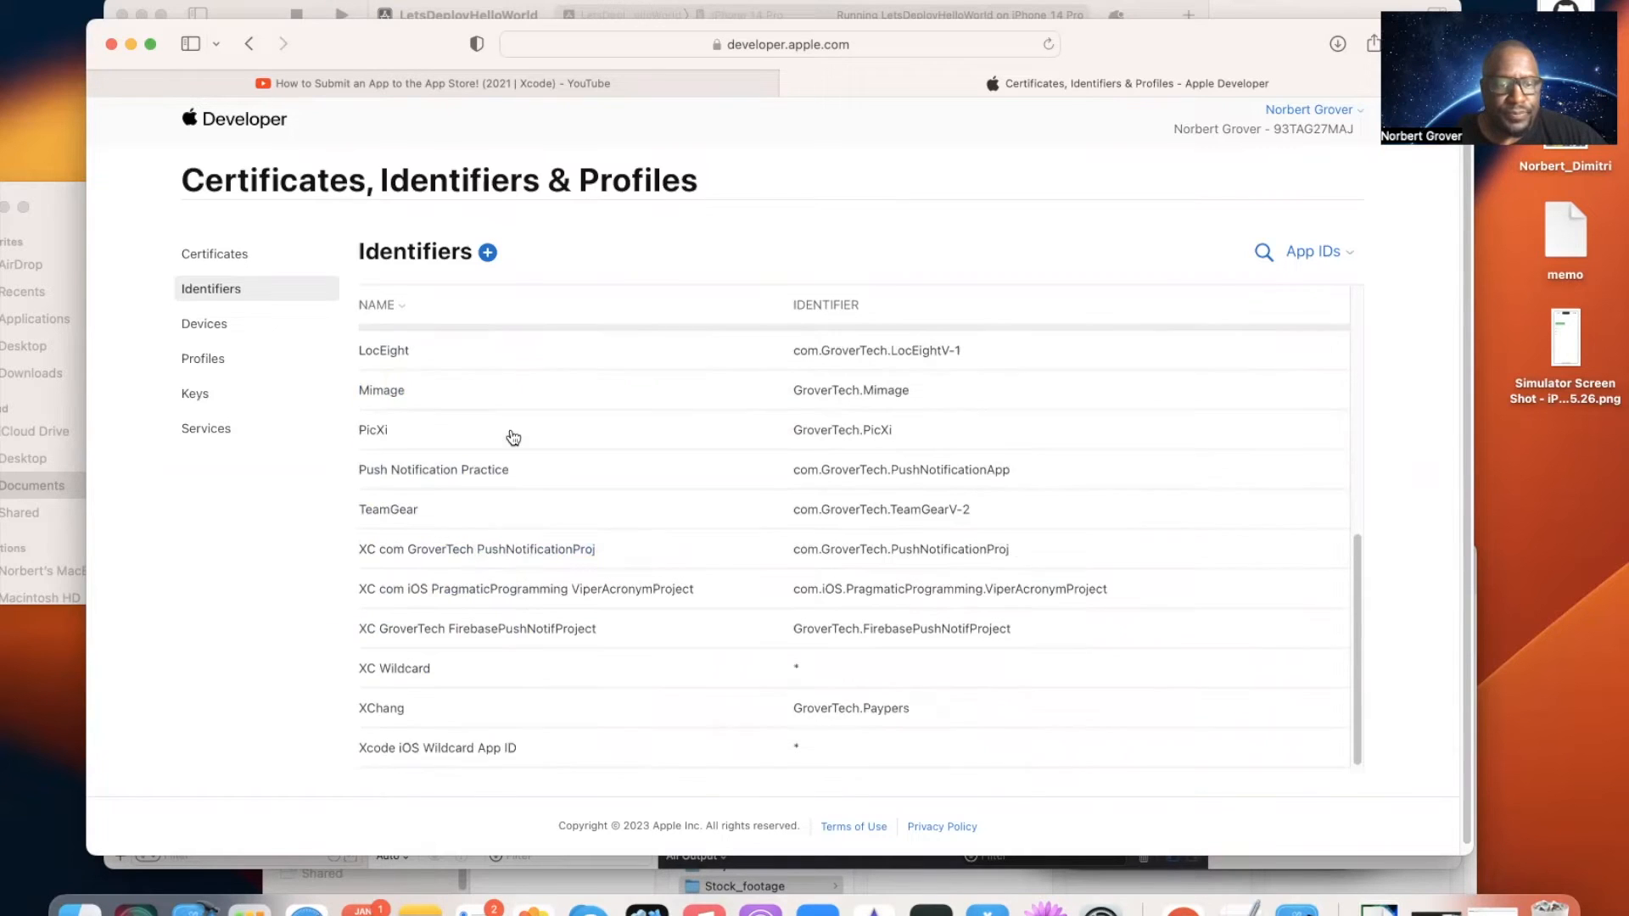
pyautogui.scroll(2, 511, 437)
pyautogui.scroll(1, 510, 437)
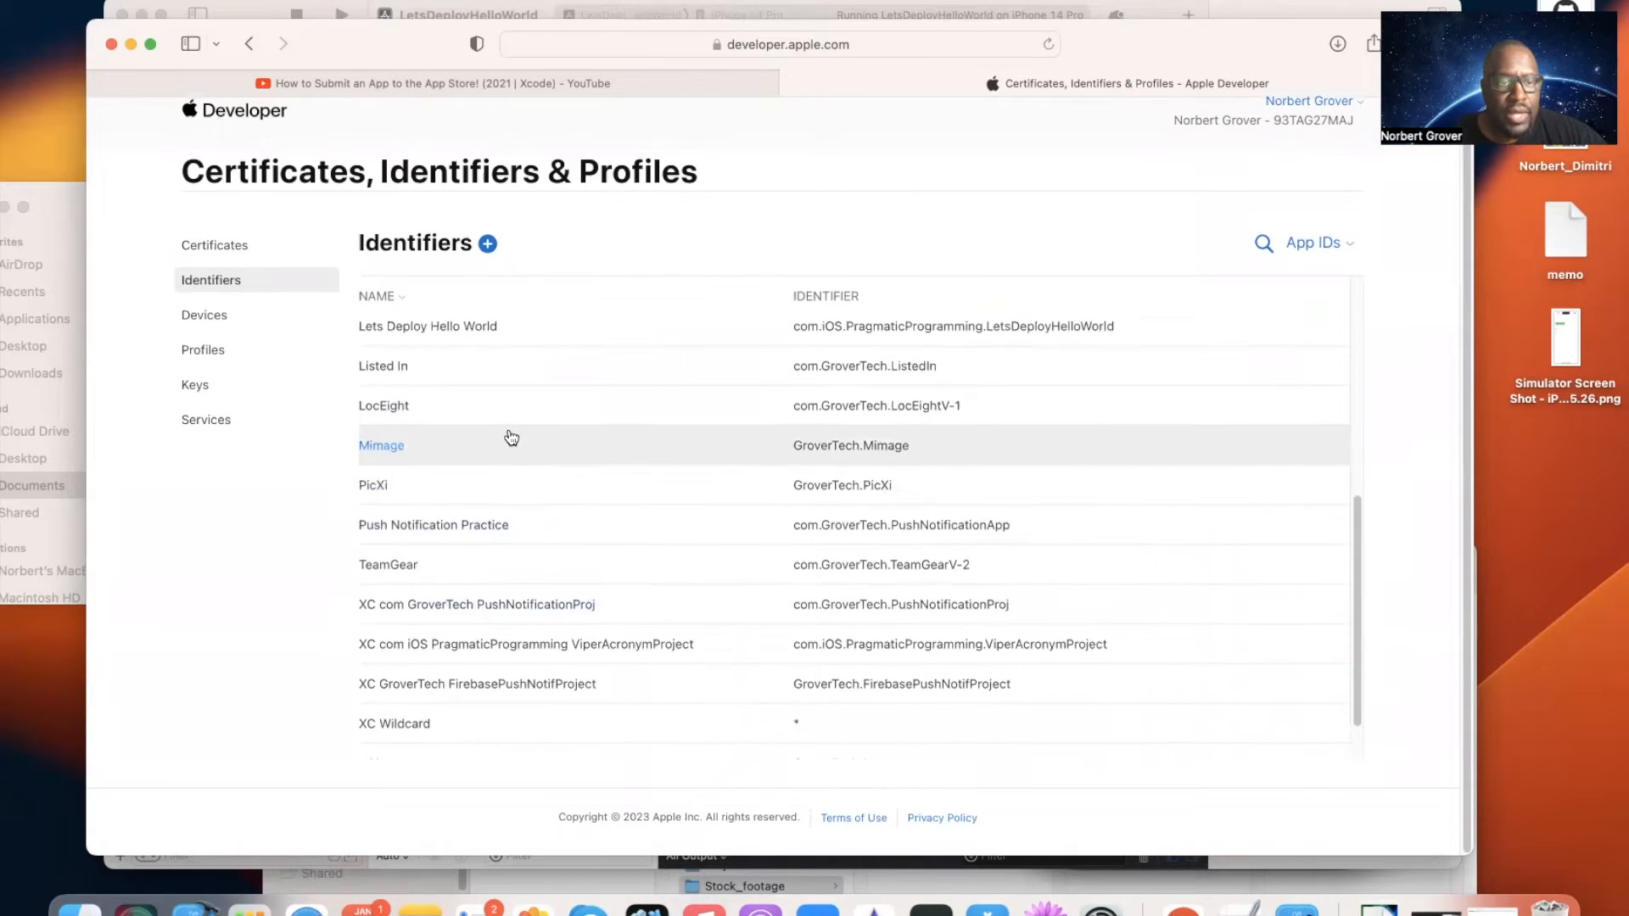
pyautogui.scroll(2, 511, 437)
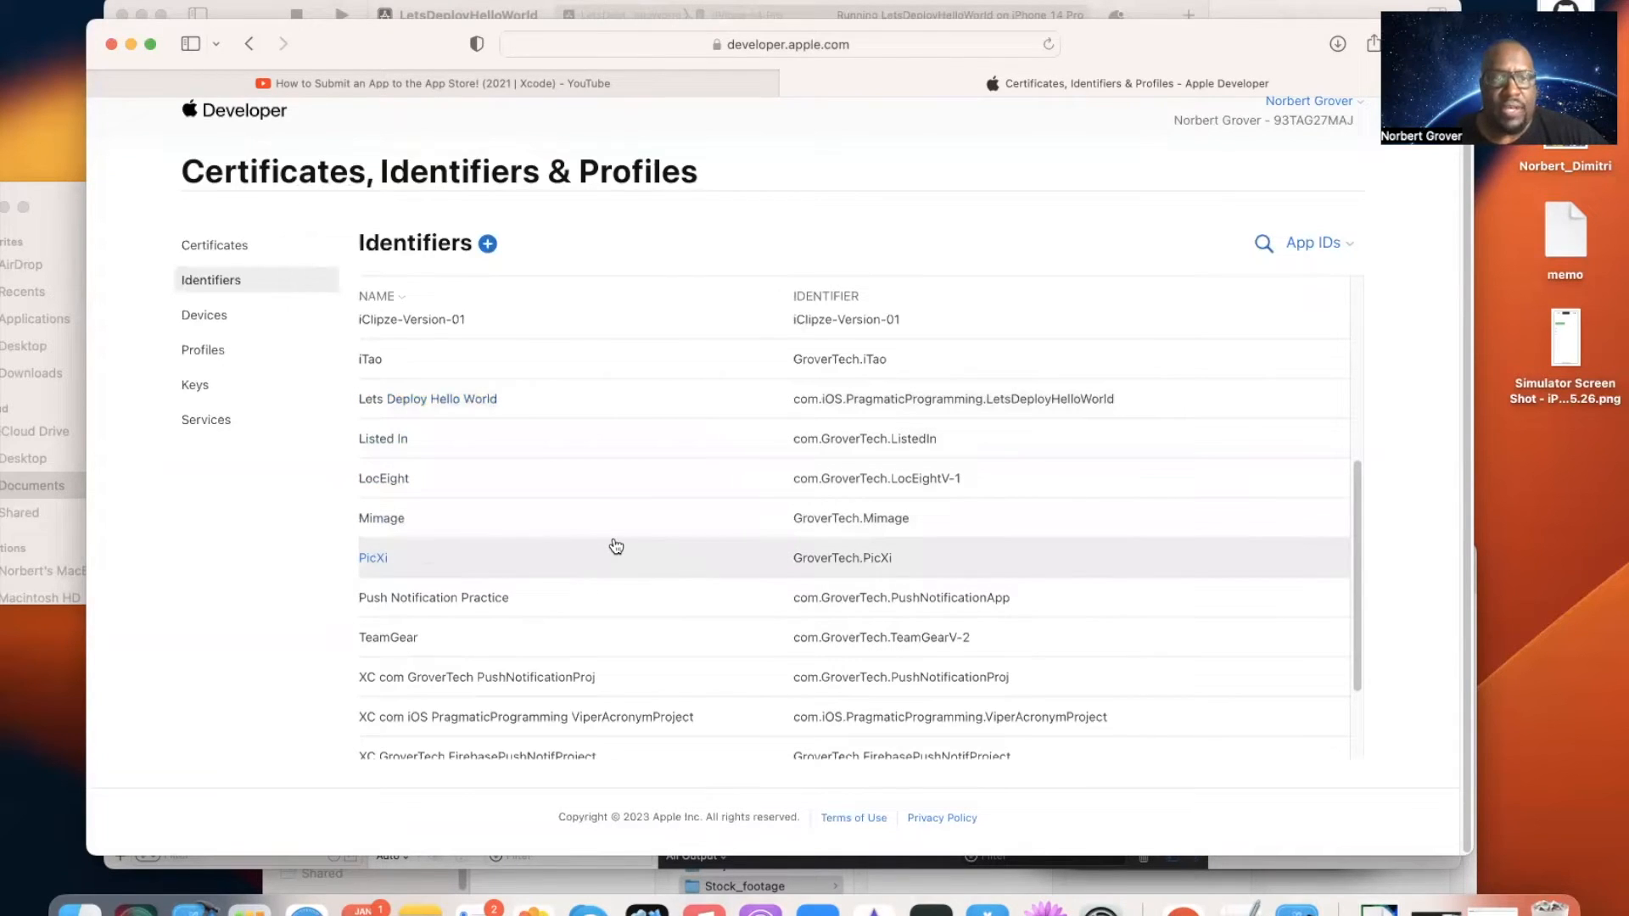
pyautogui.scroll(3, 602, 547)
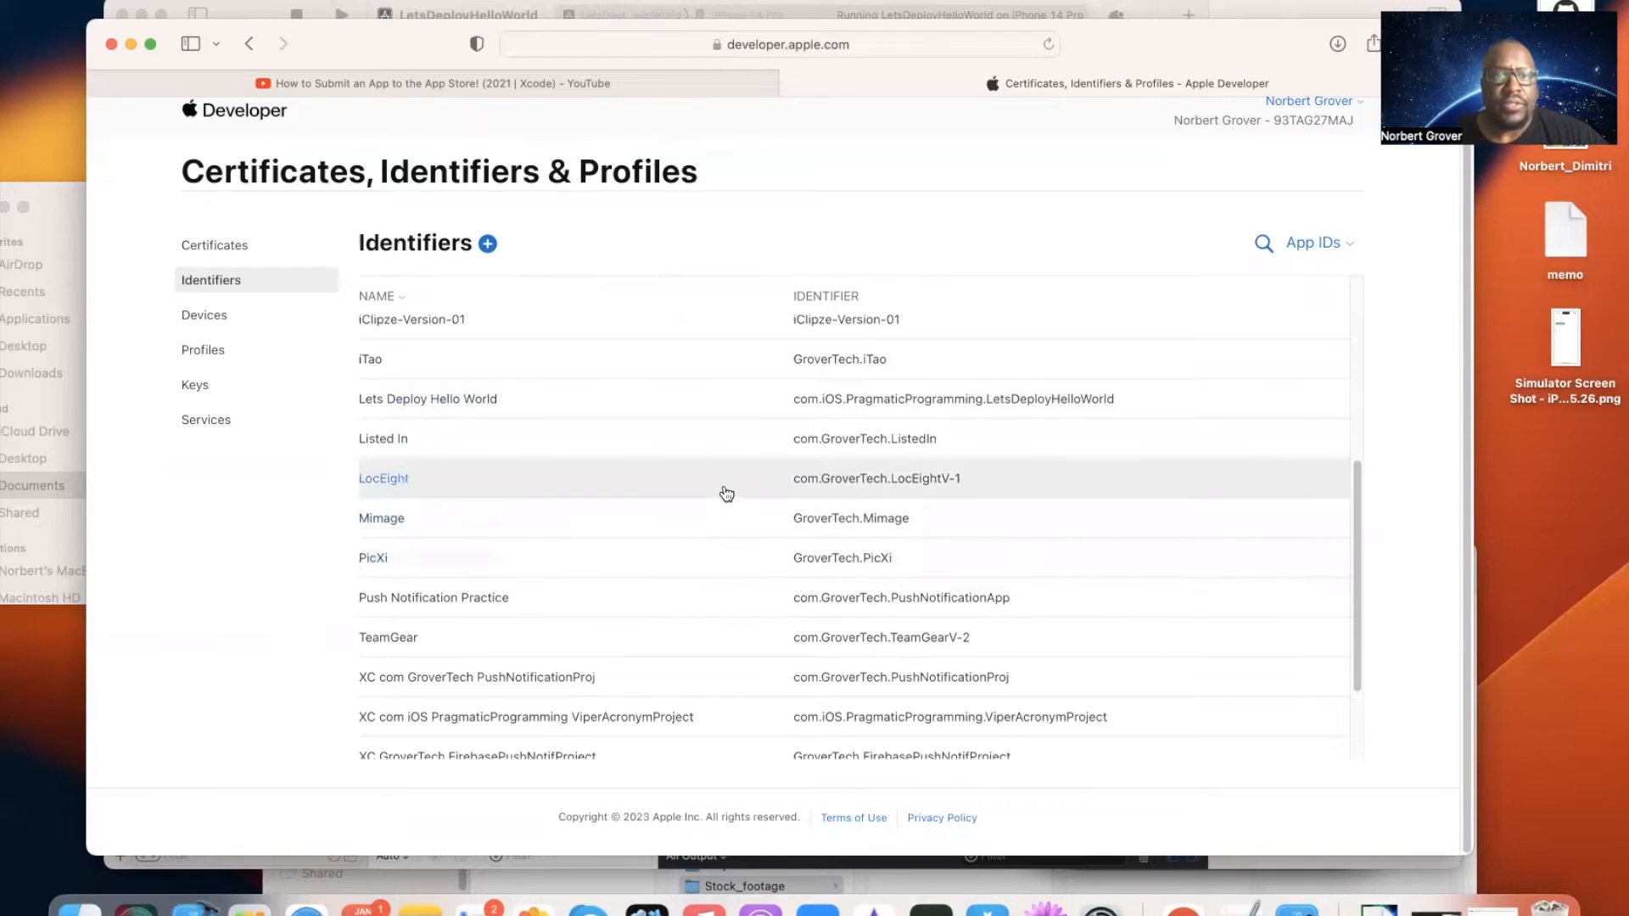
pyautogui.scroll(5, 700, 468)
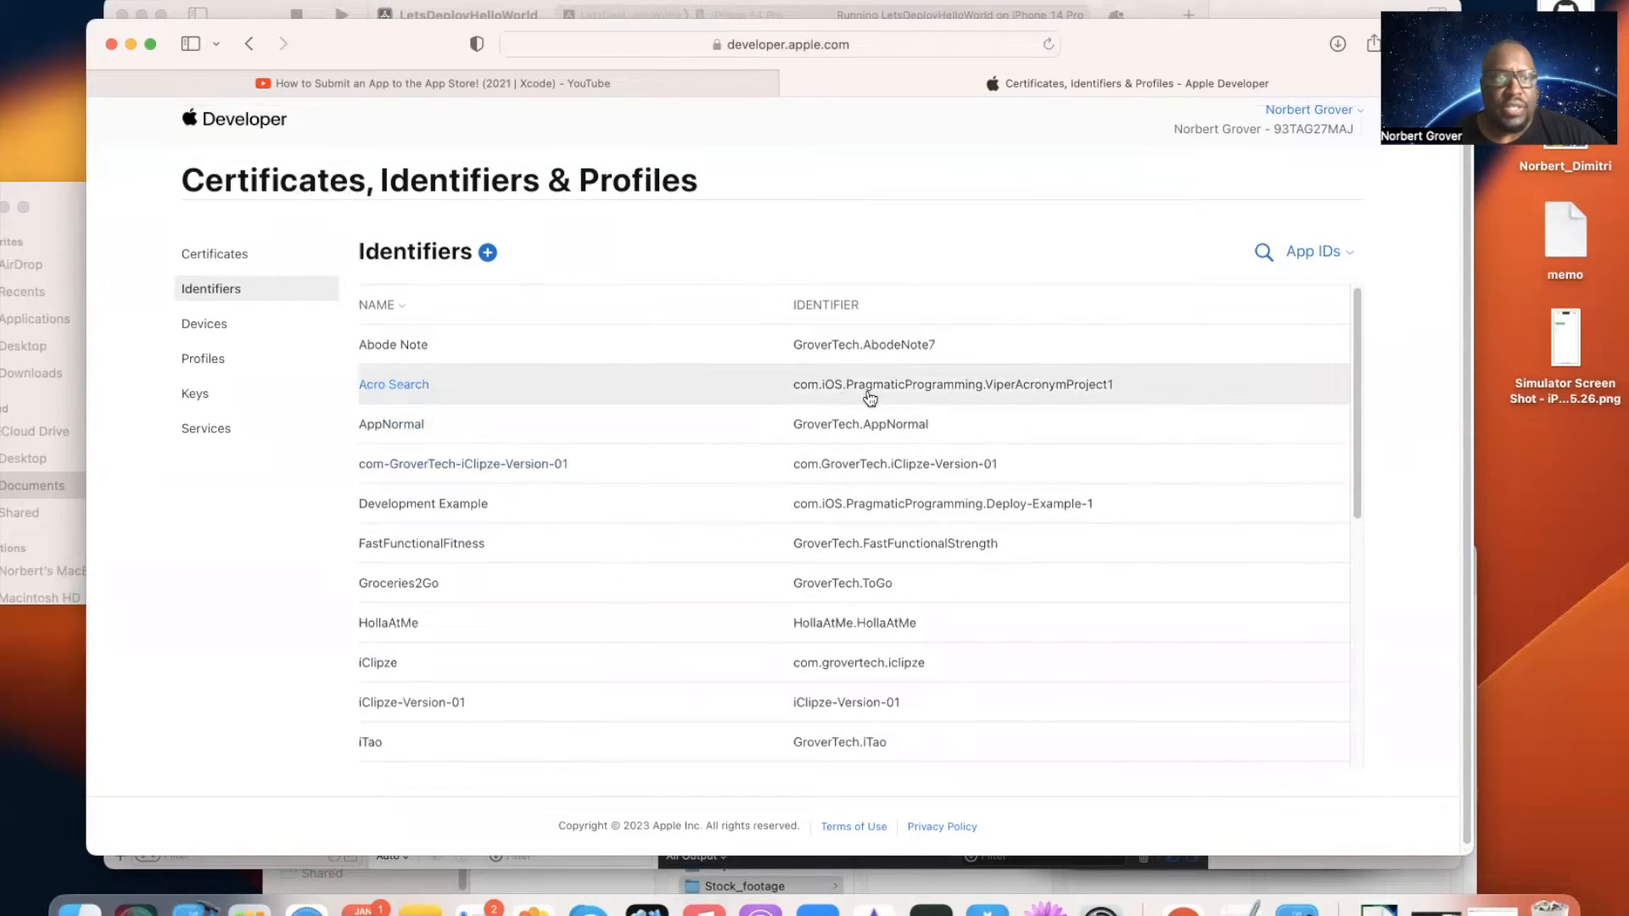
# Step: Return to the developer account page, go to its App Store Connect apps and start creating a new app
pyautogui.click(248, 129)
pyautogui.click(1145, 121)
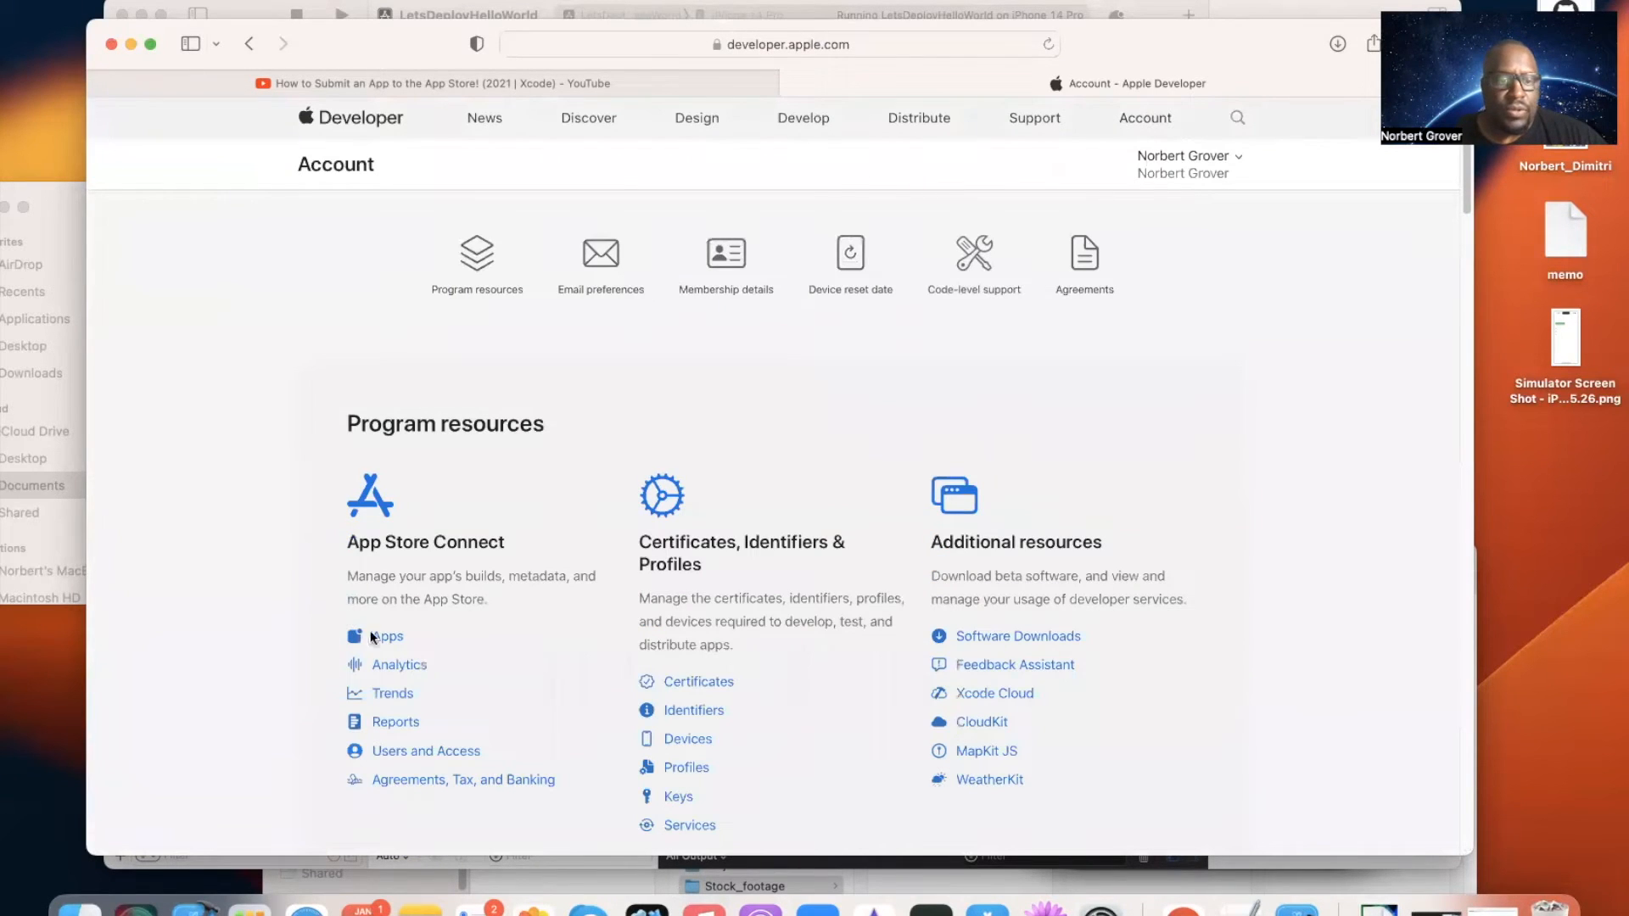
pyautogui.click(382, 636)
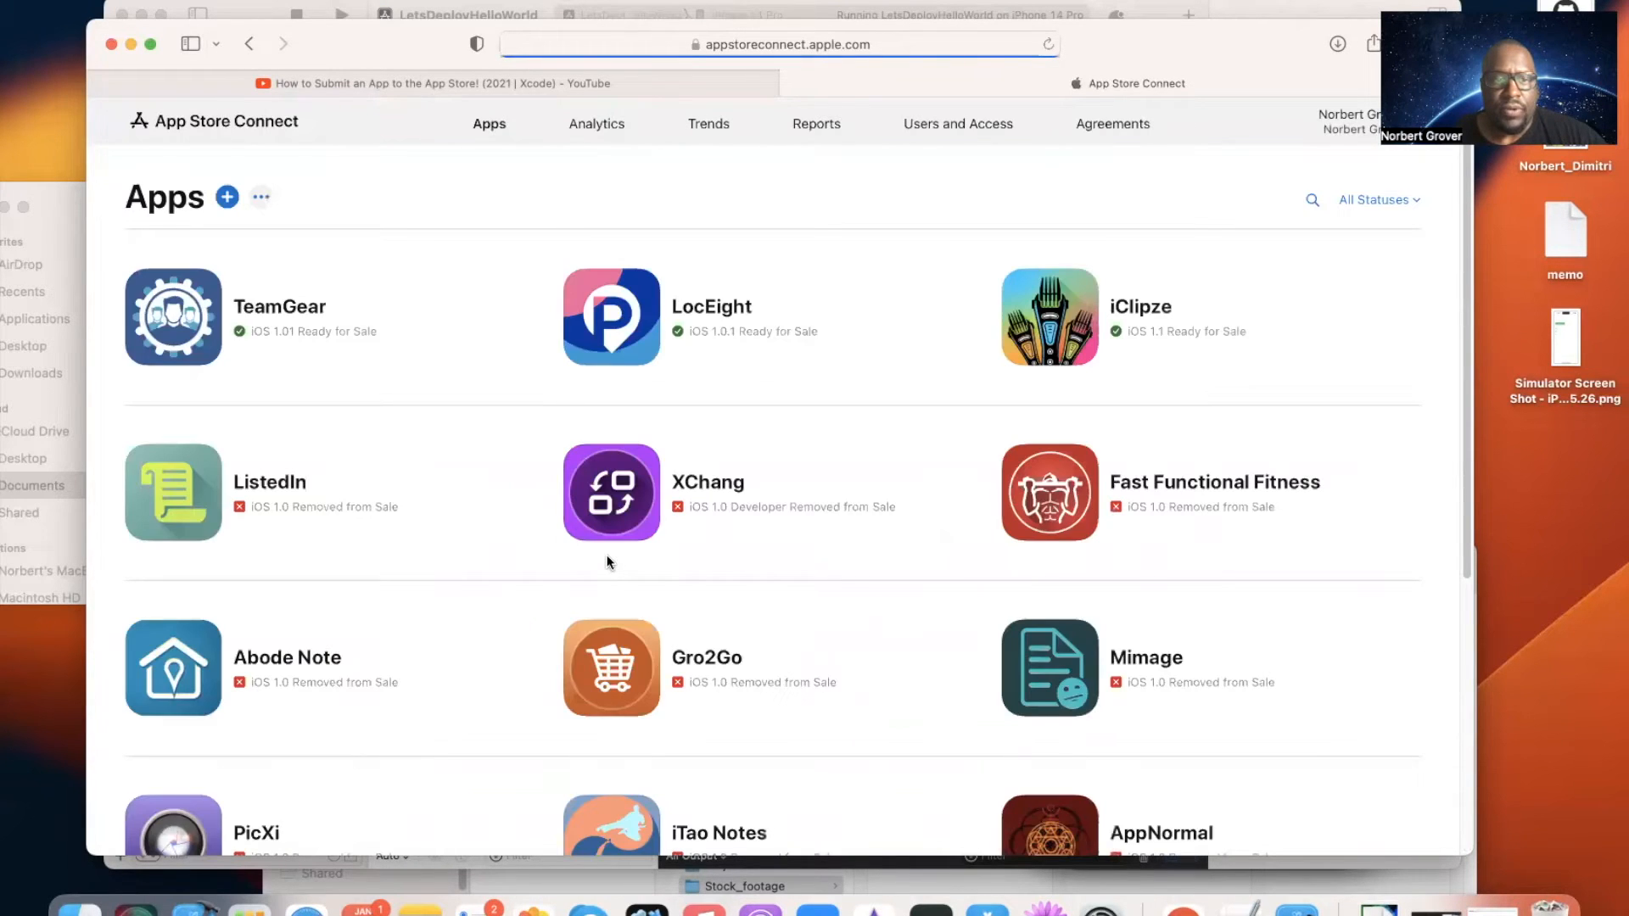
pyautogui.click(227, 202)
pyautogui.click(187, 259)
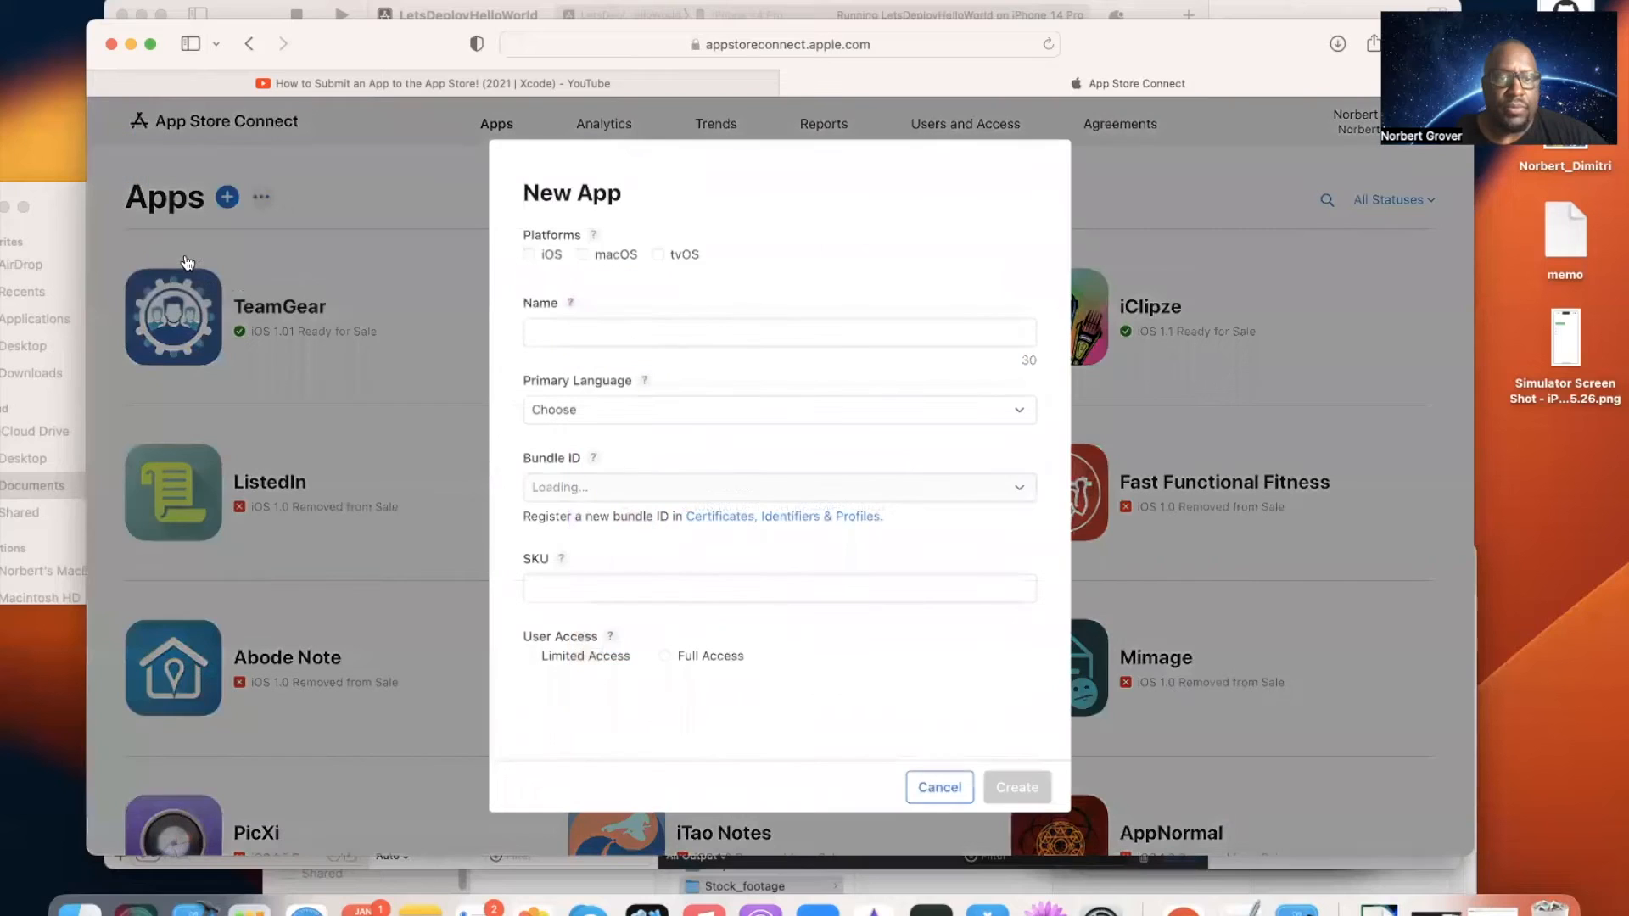
# Step: Choose iOS as the new app's platform and name it "Lets Deploy Hello World"
pyautogui.click(528, 253)
pyautogui.click(554, 333)
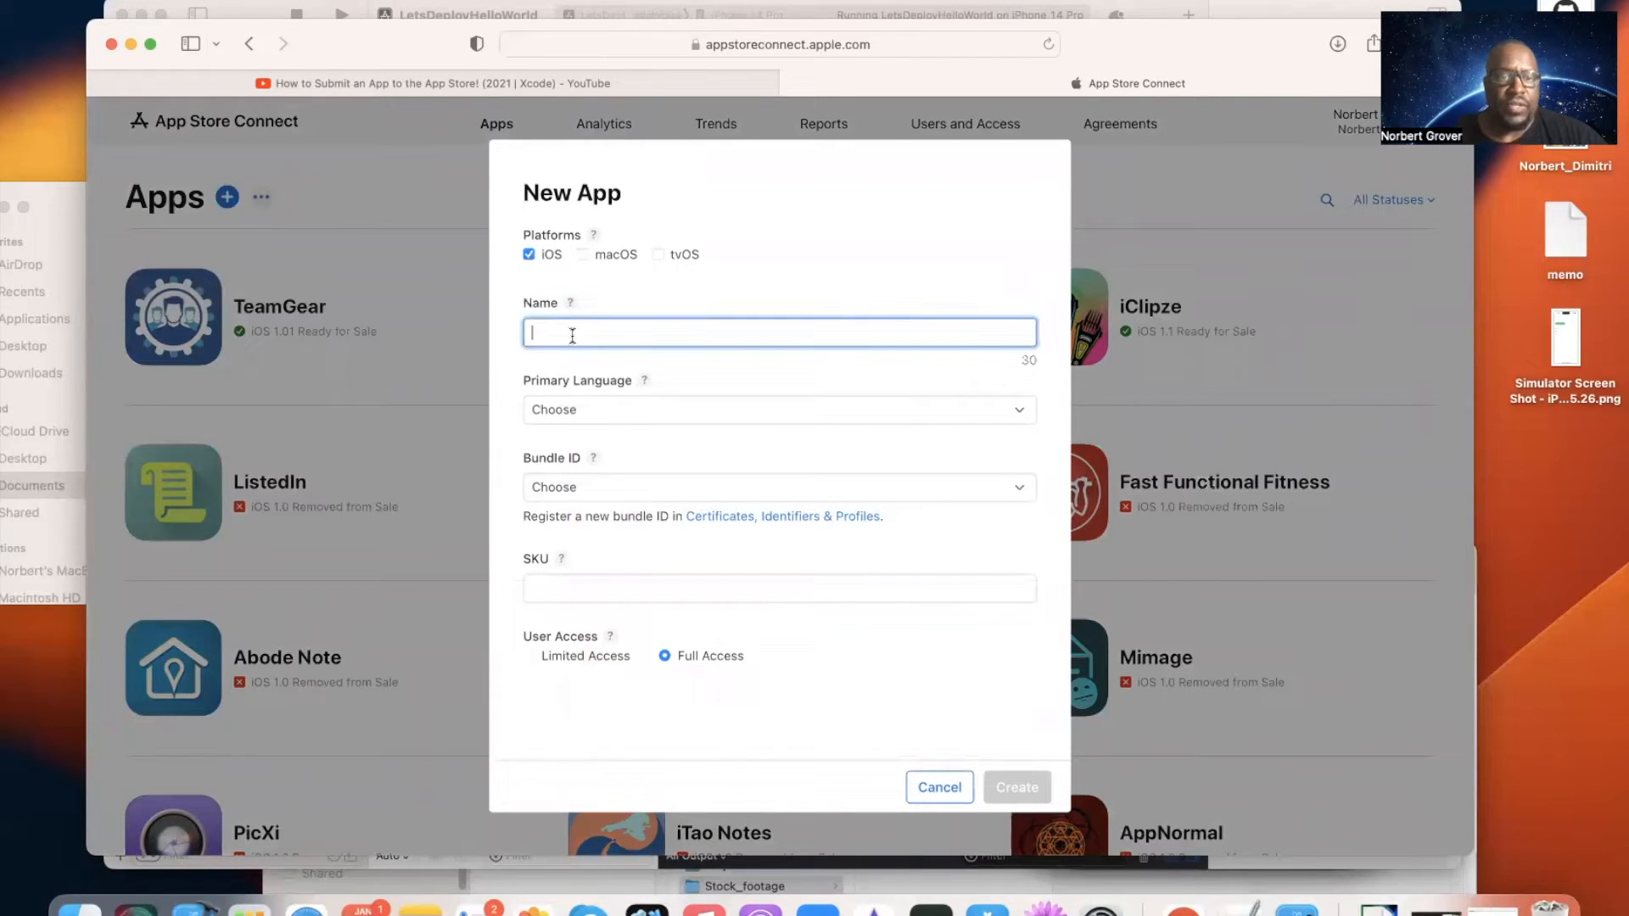
pyautogui.write('L')
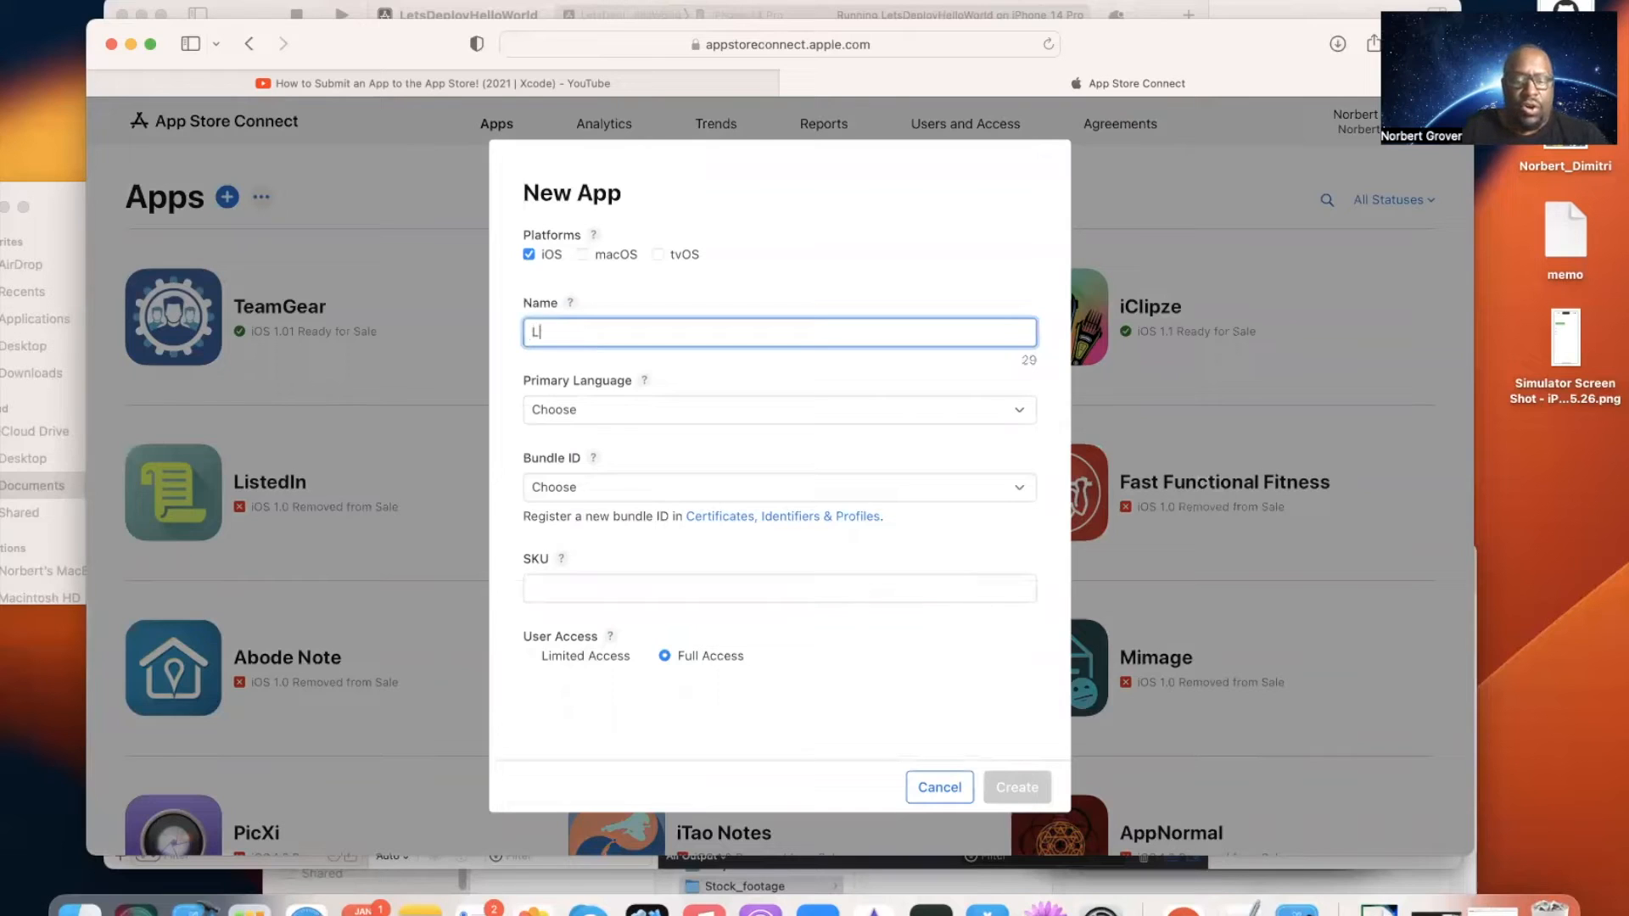
pyautogui.write('ets')
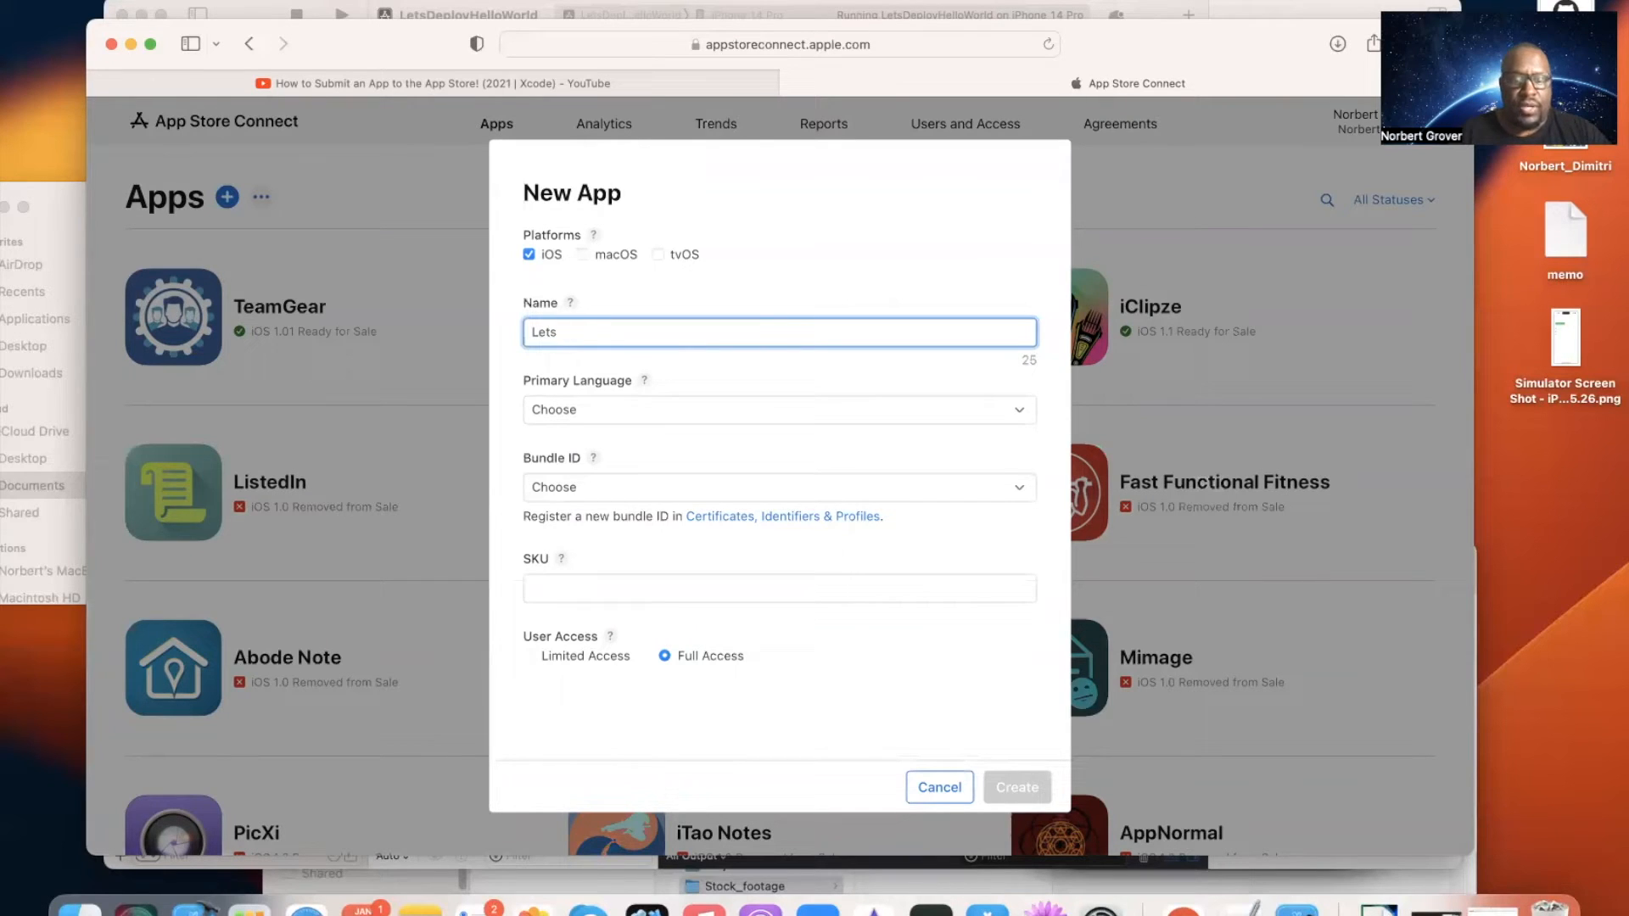
pyautogui.write(' Deploy')
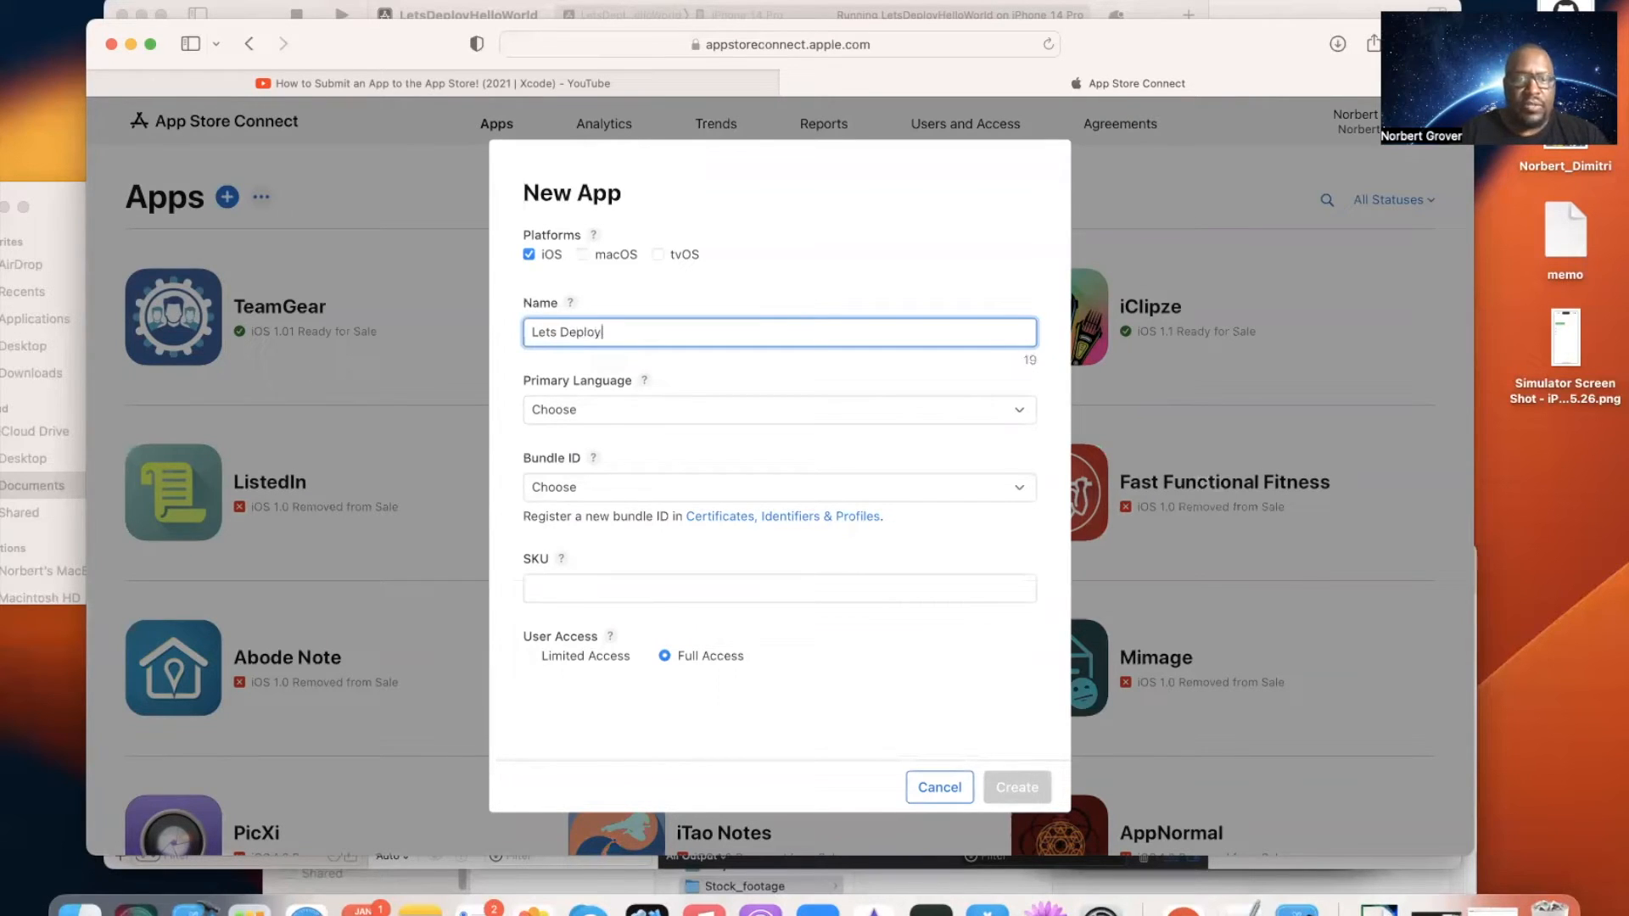
pyautogui.write(' Hello ')
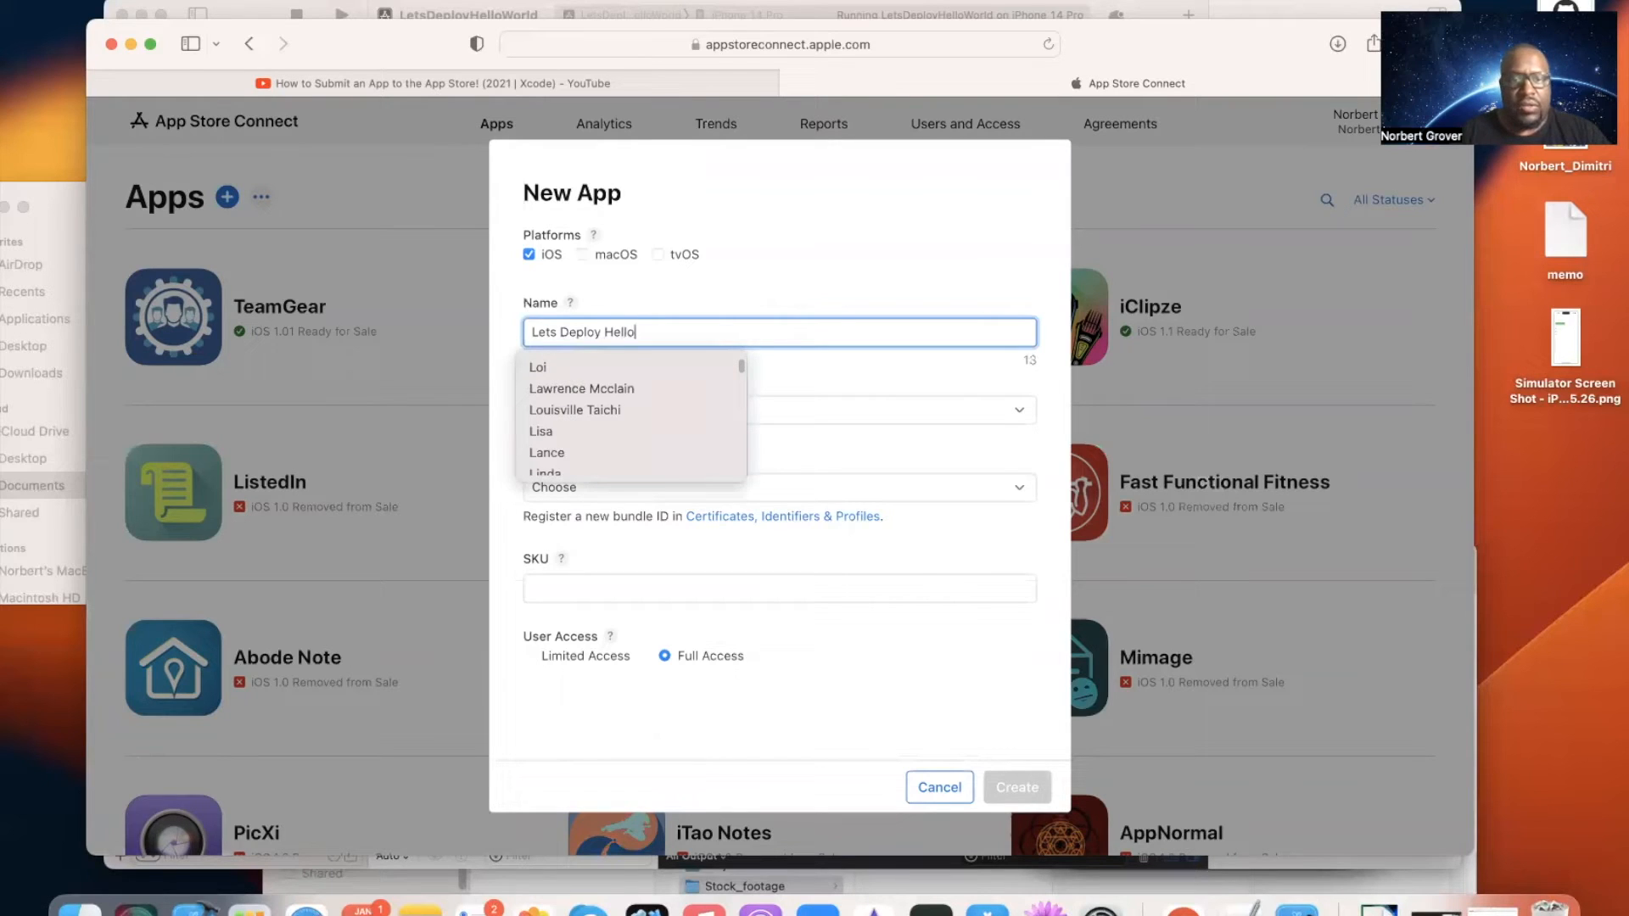
pyautogui.write('Wor')
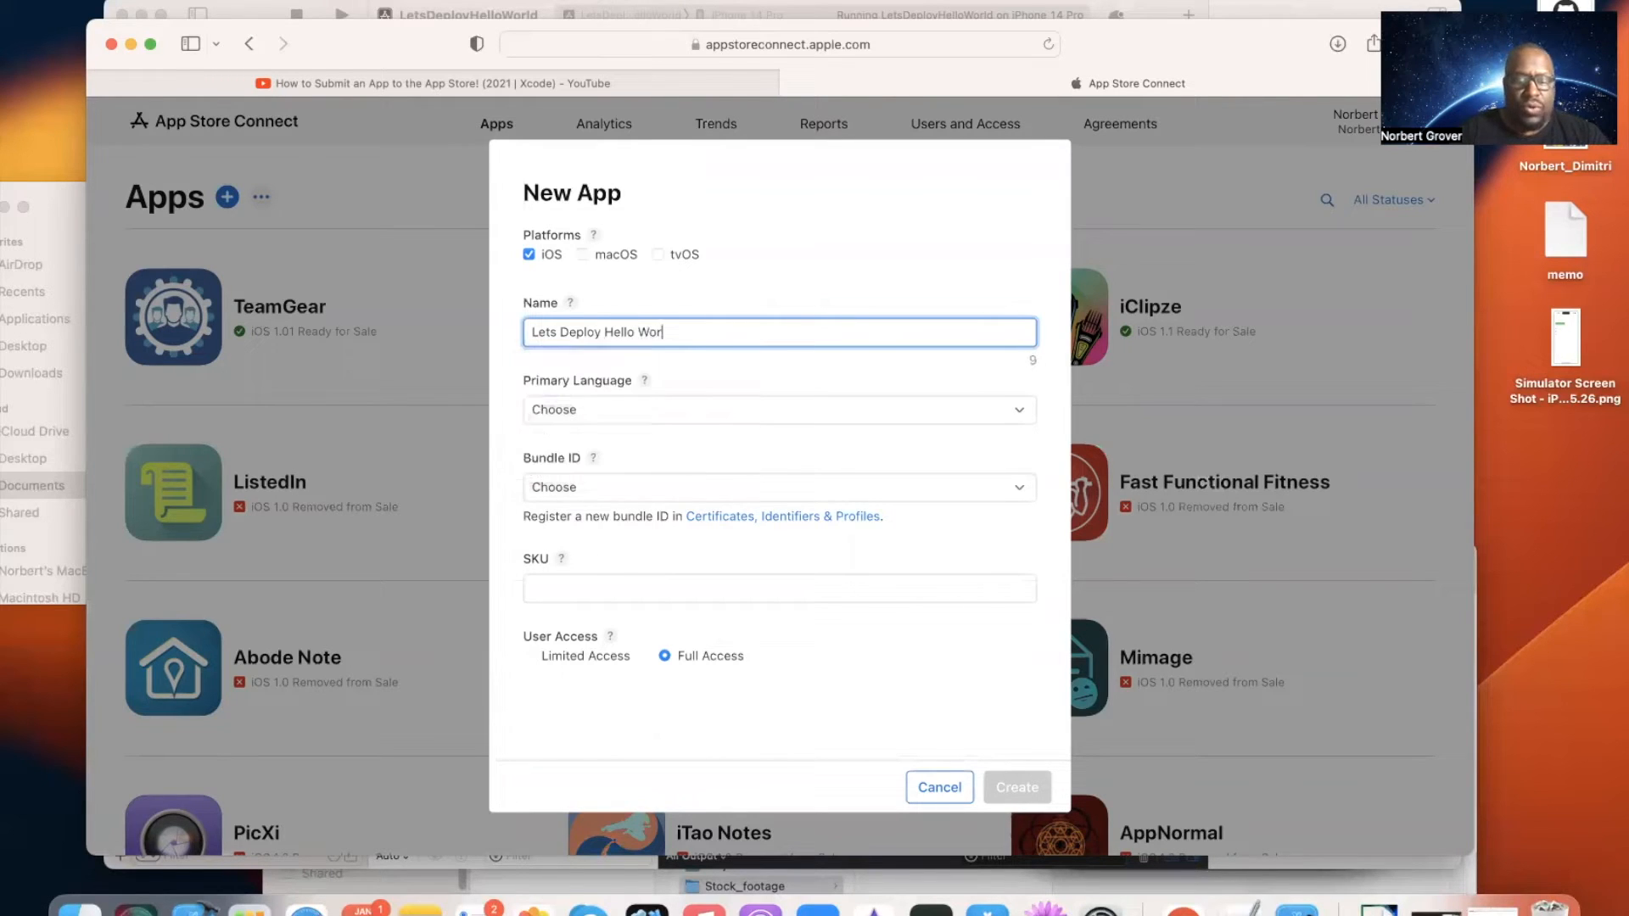
pyautogui.write('ld')
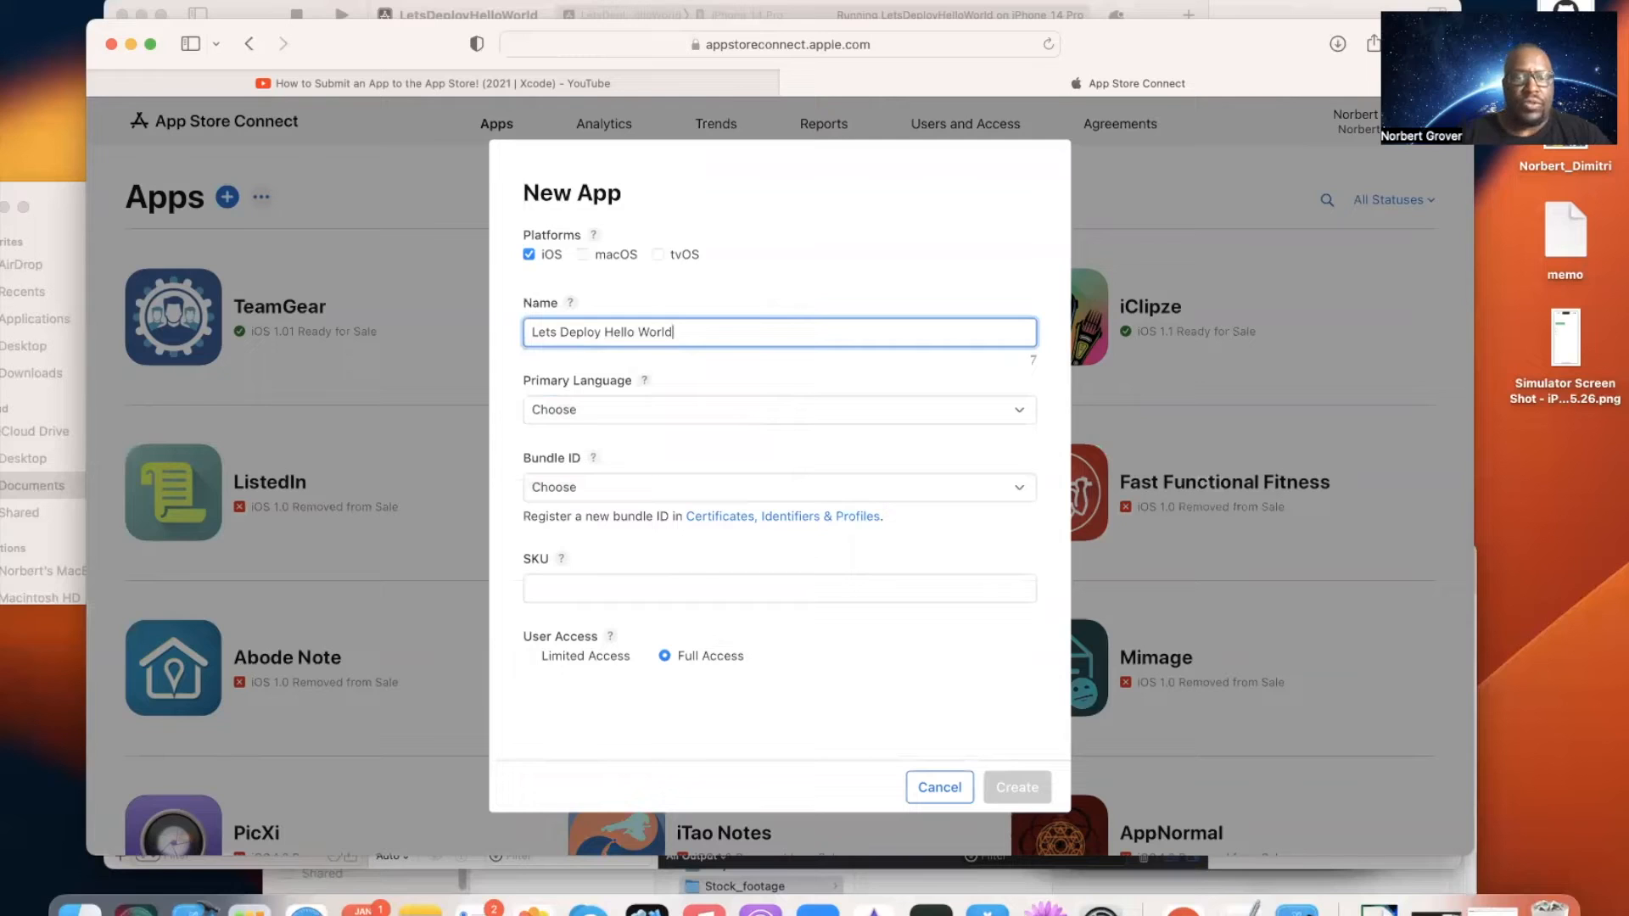
# Step: Set the primary language to English (U.S.) and choose the com.iOS.PragmaticProgramming.LetsDeployHelloWorld bundle ID
pyautogui.click(579, 411)
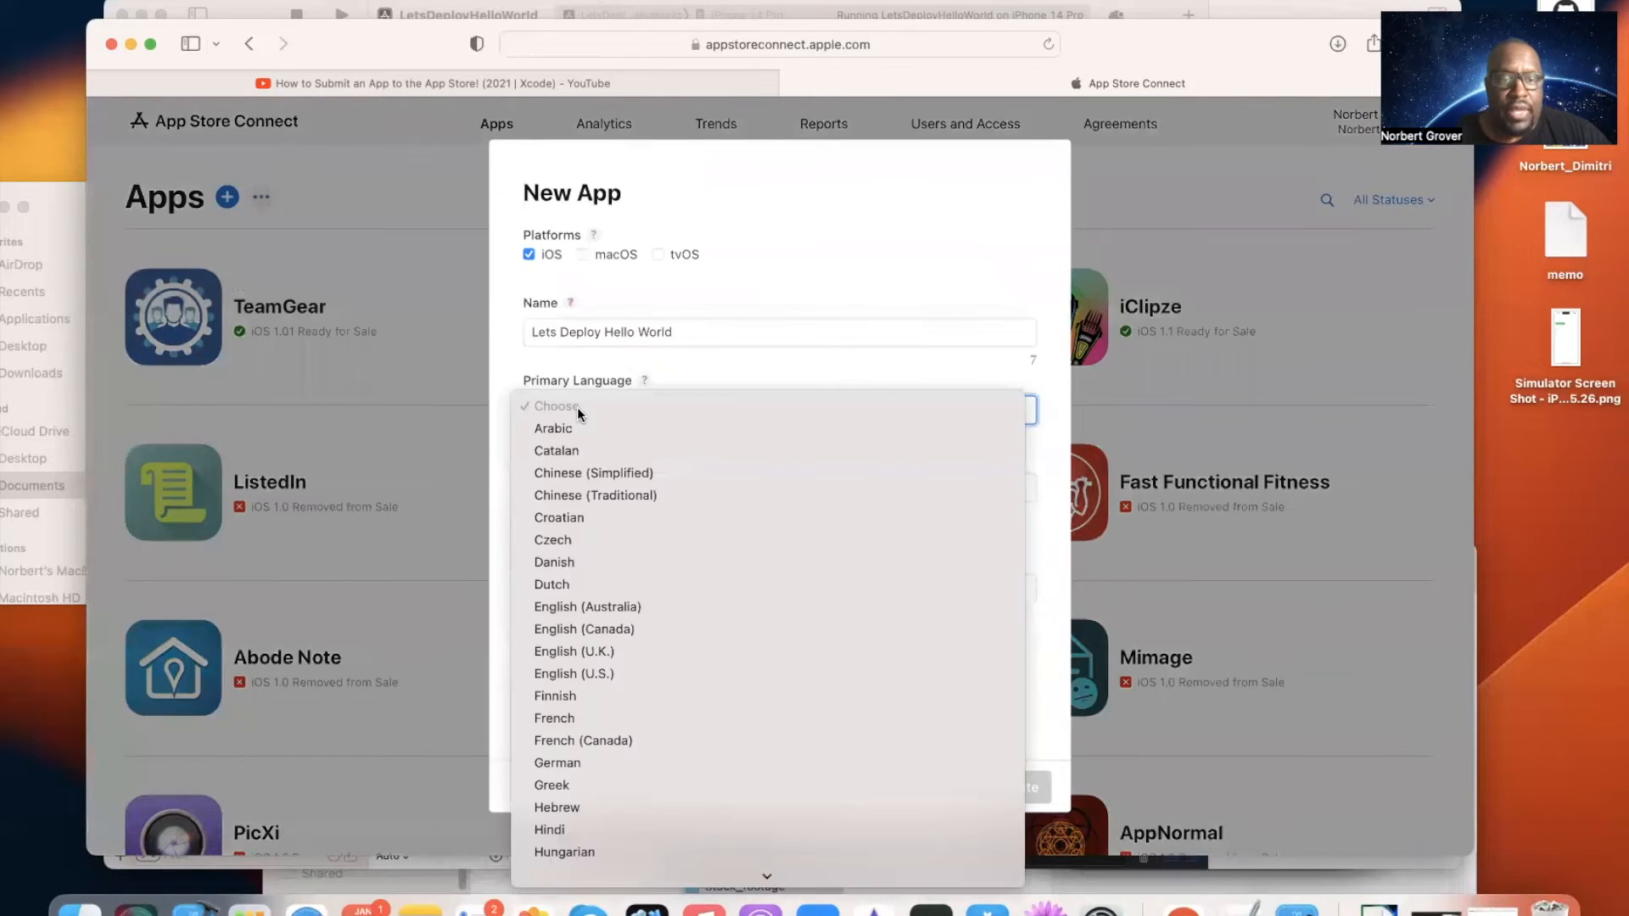
pyautogui.click(579, 674)
pyautogui.click(582, 487)
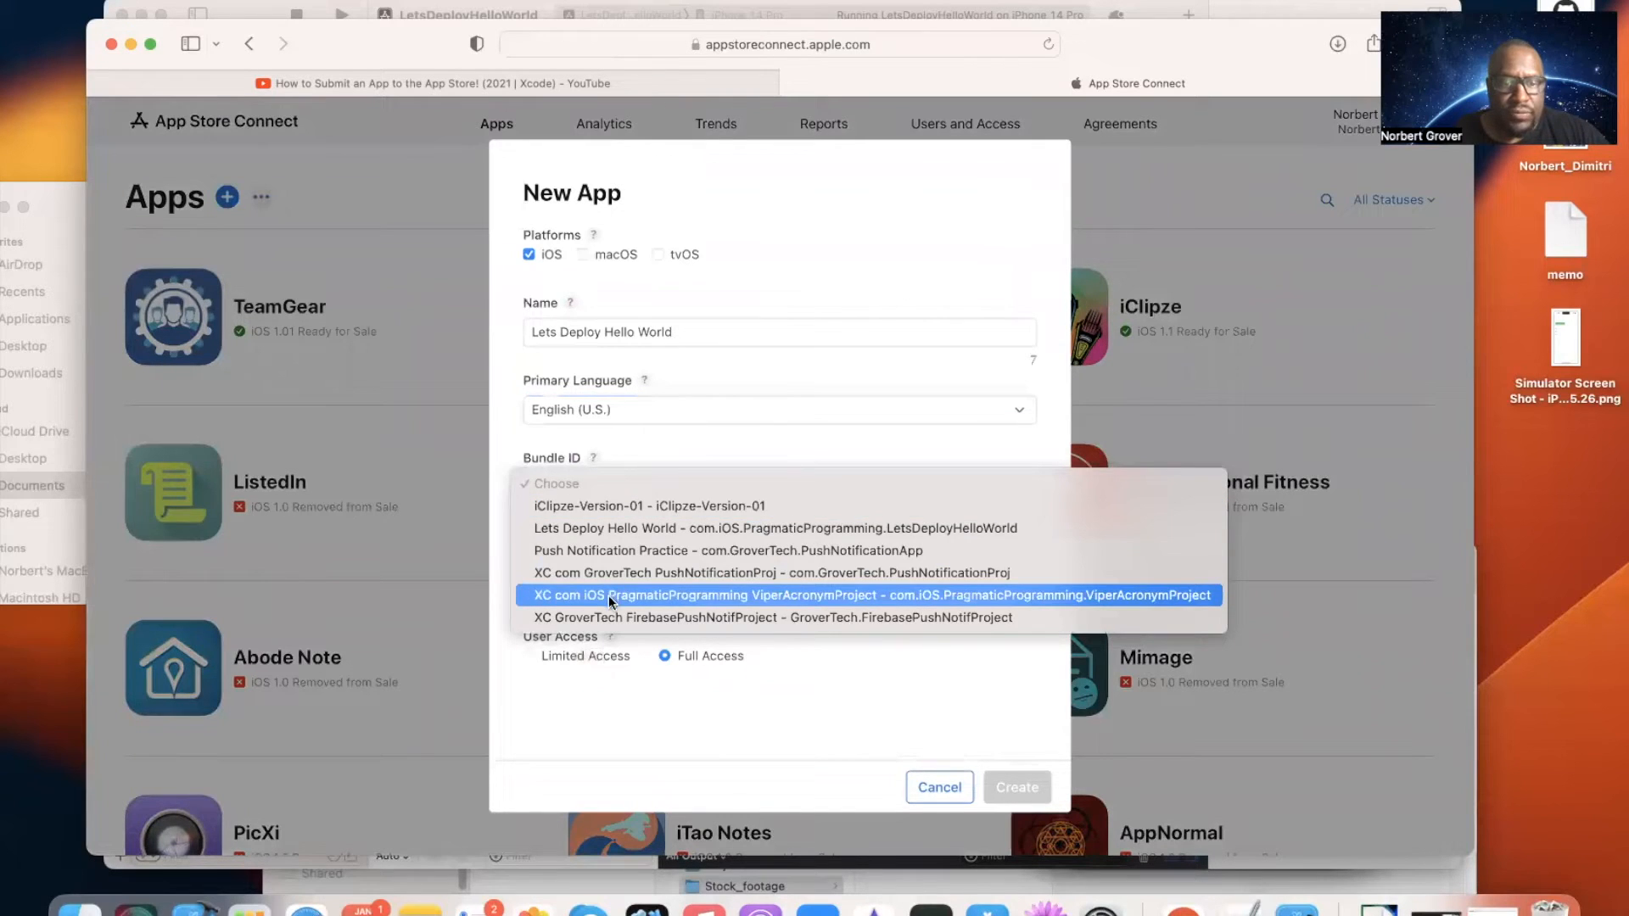
pyautogui.click(613, 528)
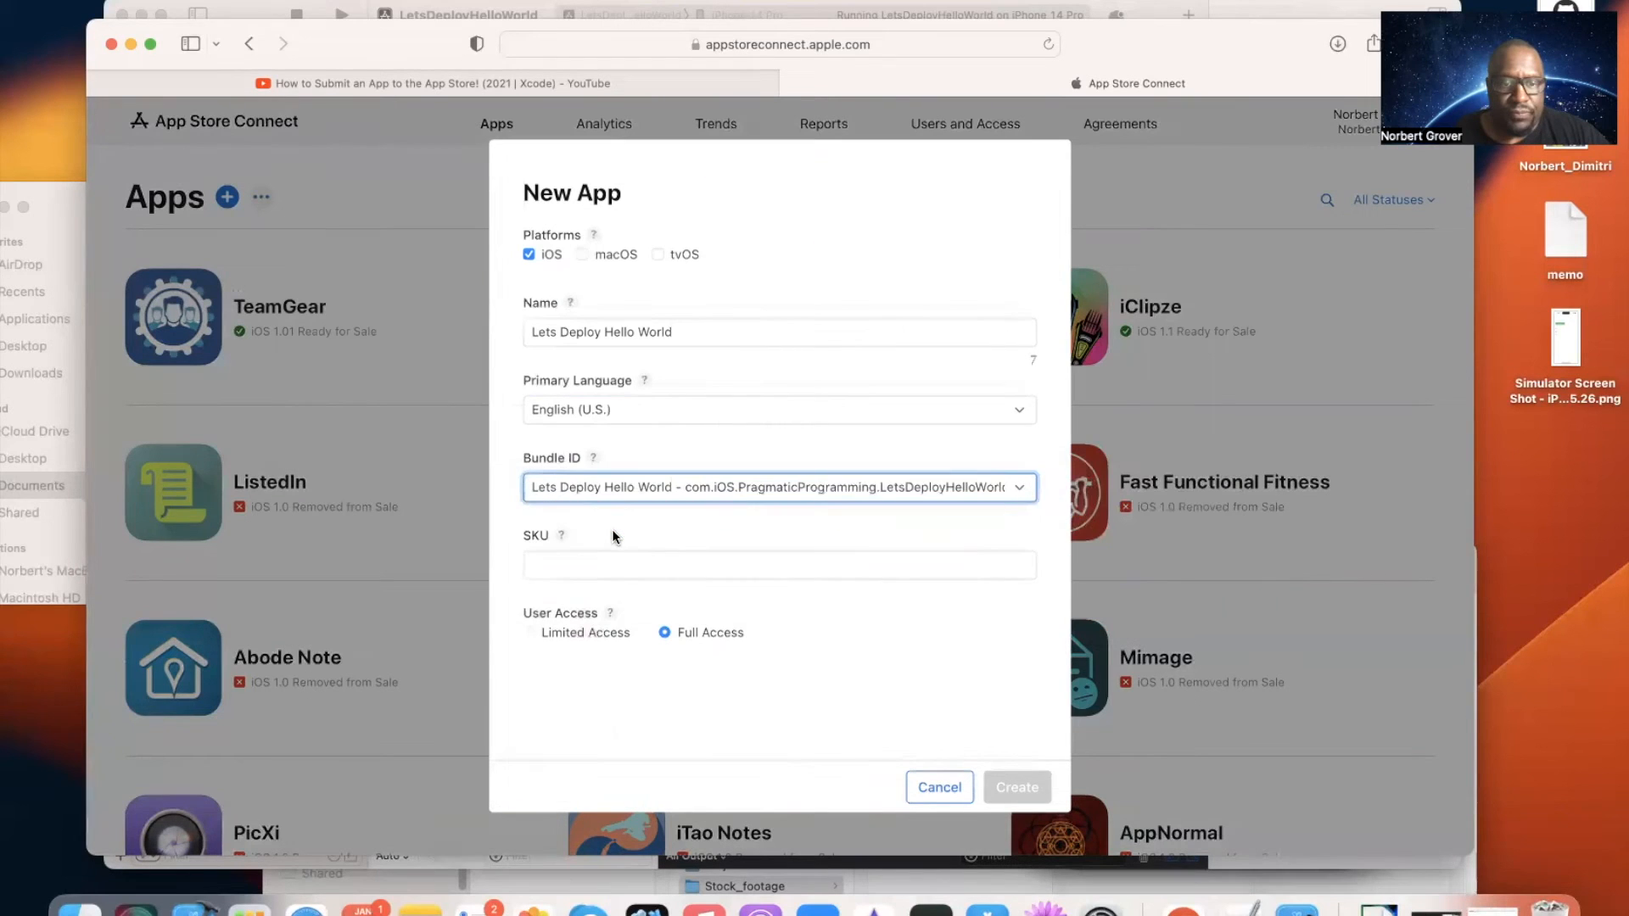
pyautogui.click(601, 567)
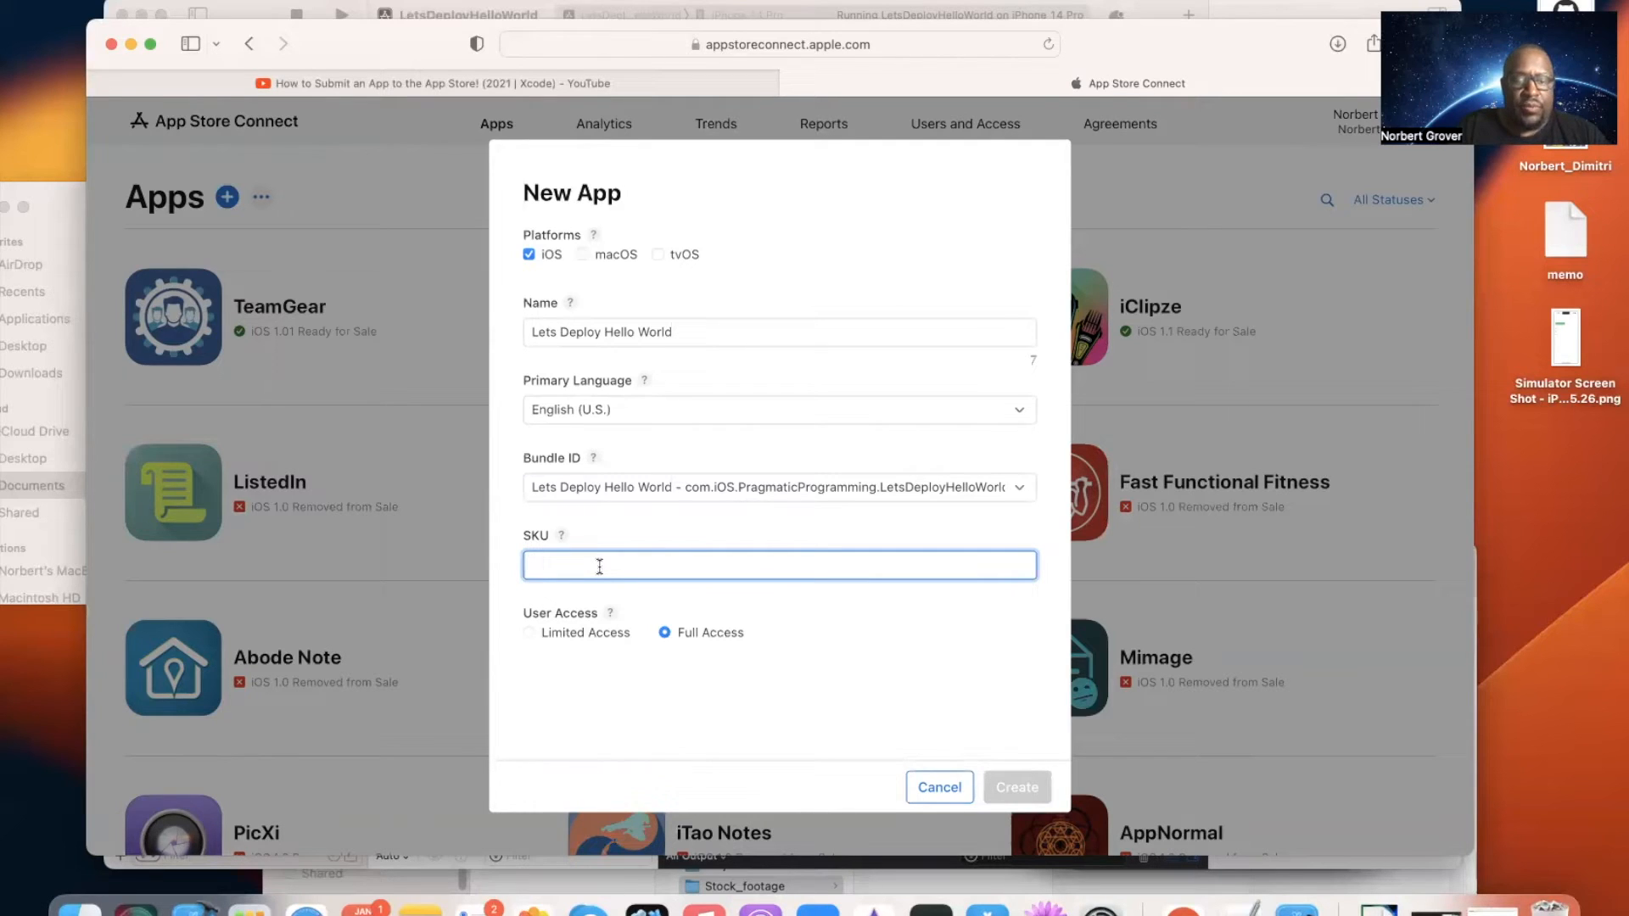
pyautogui.write('1')
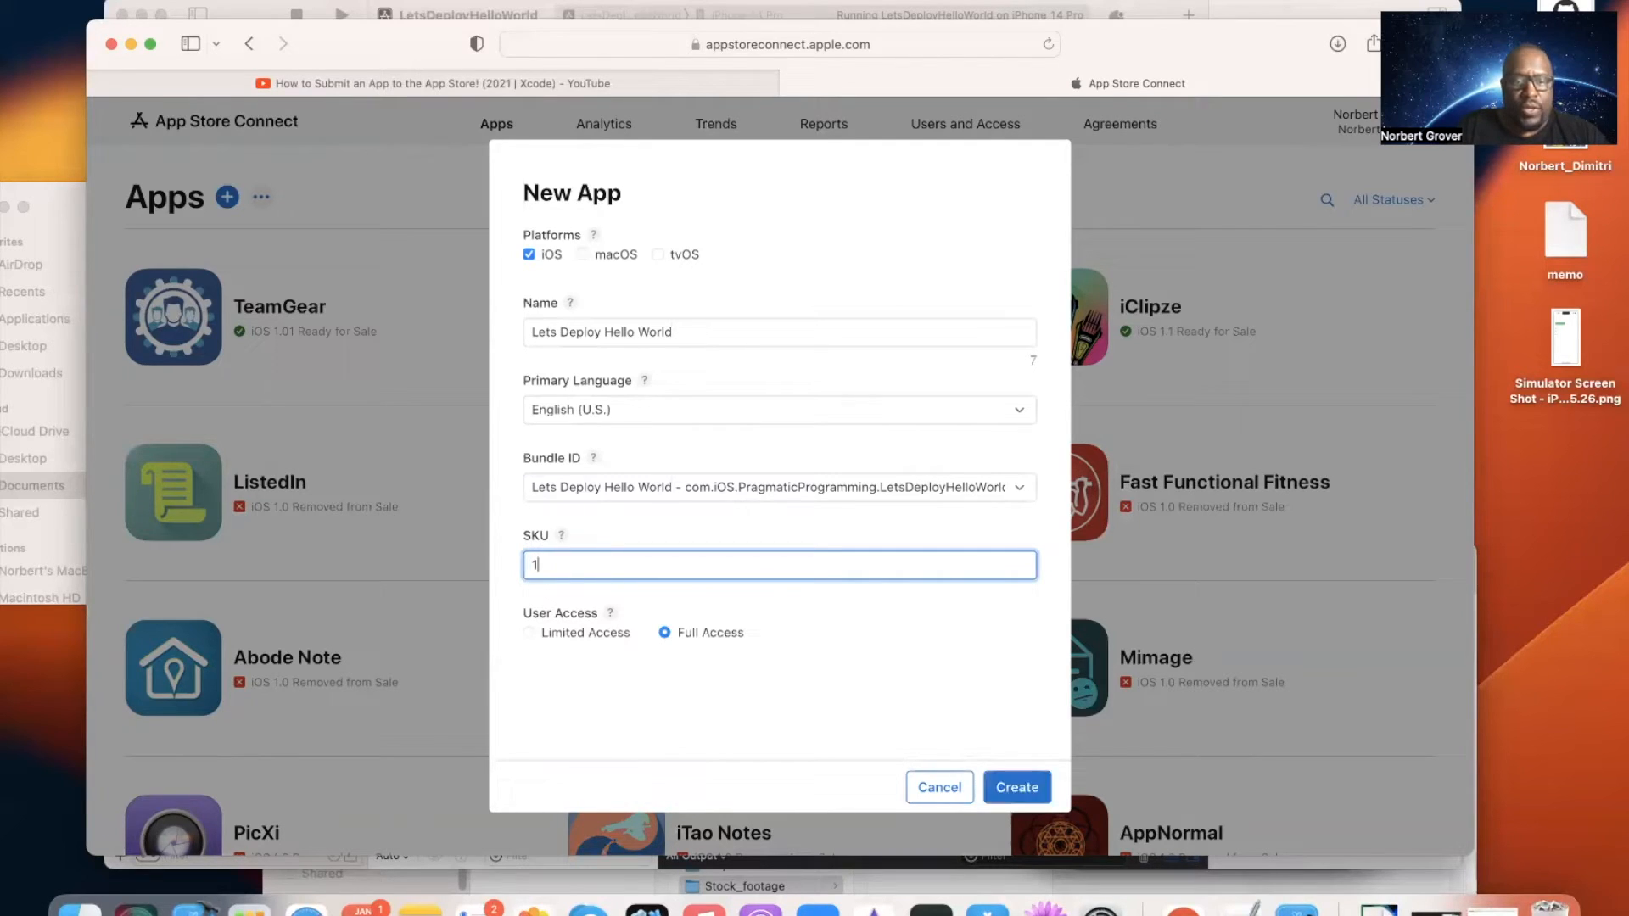
pyautogui.write('.00000')
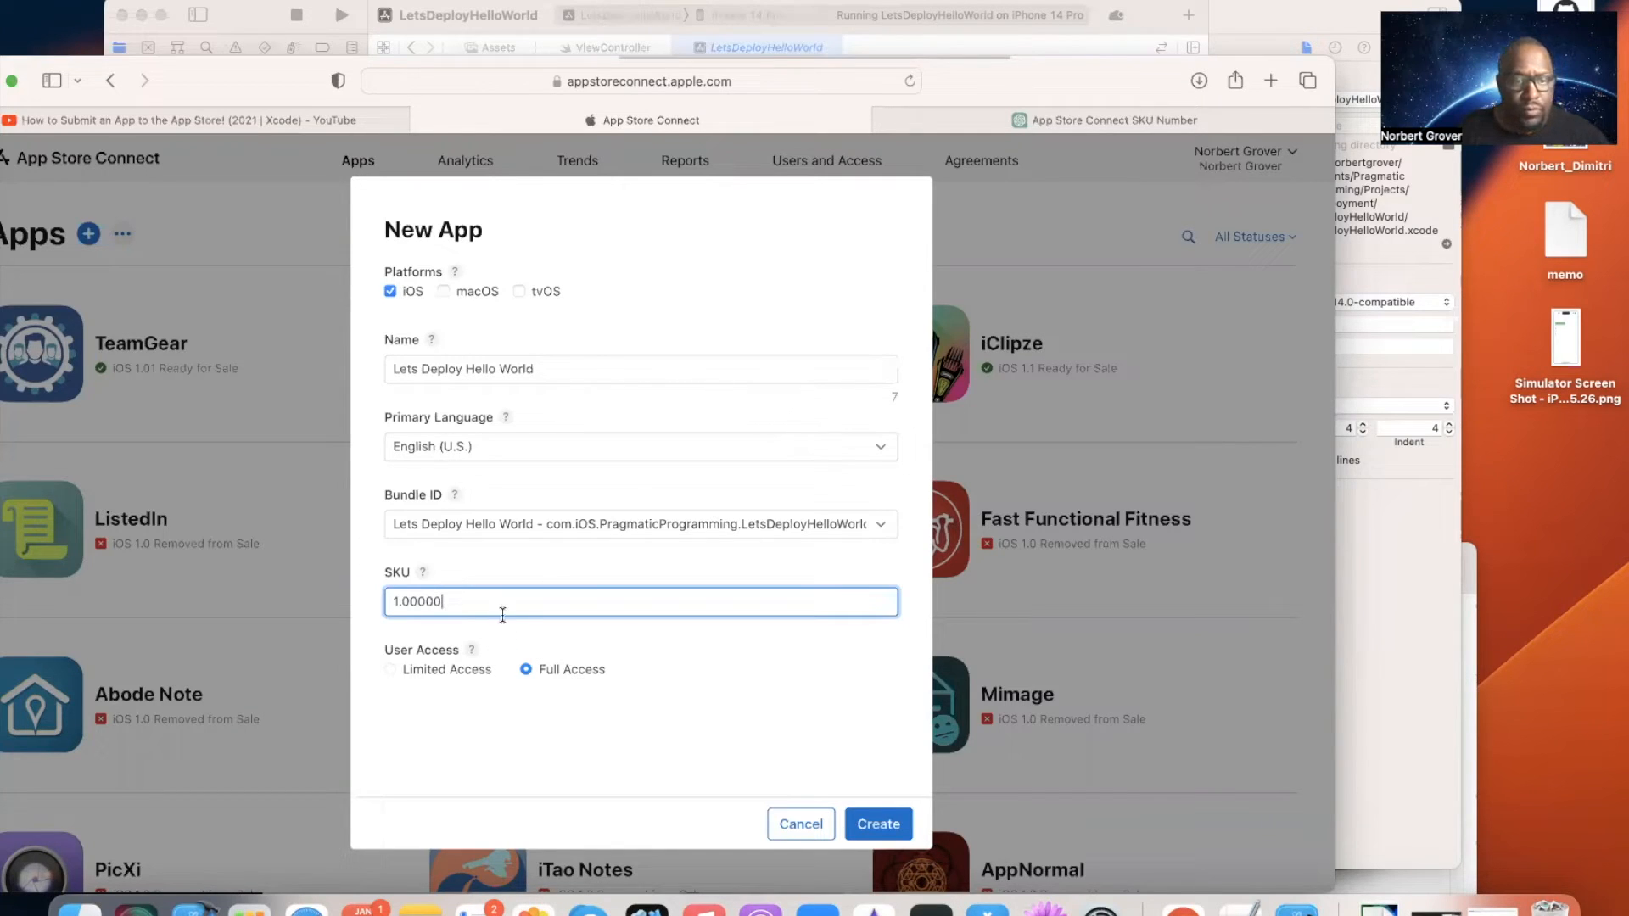
pyautogui.press('BackSpace')
pyautogui.press('BackSpace')
pyautogui.press('BackSpace')
pyautogui.press('BackSpace')
pyautogui.press('BackSpace')
pyautogui.press('BackSpace')
pyautogui.press('BackSpace')
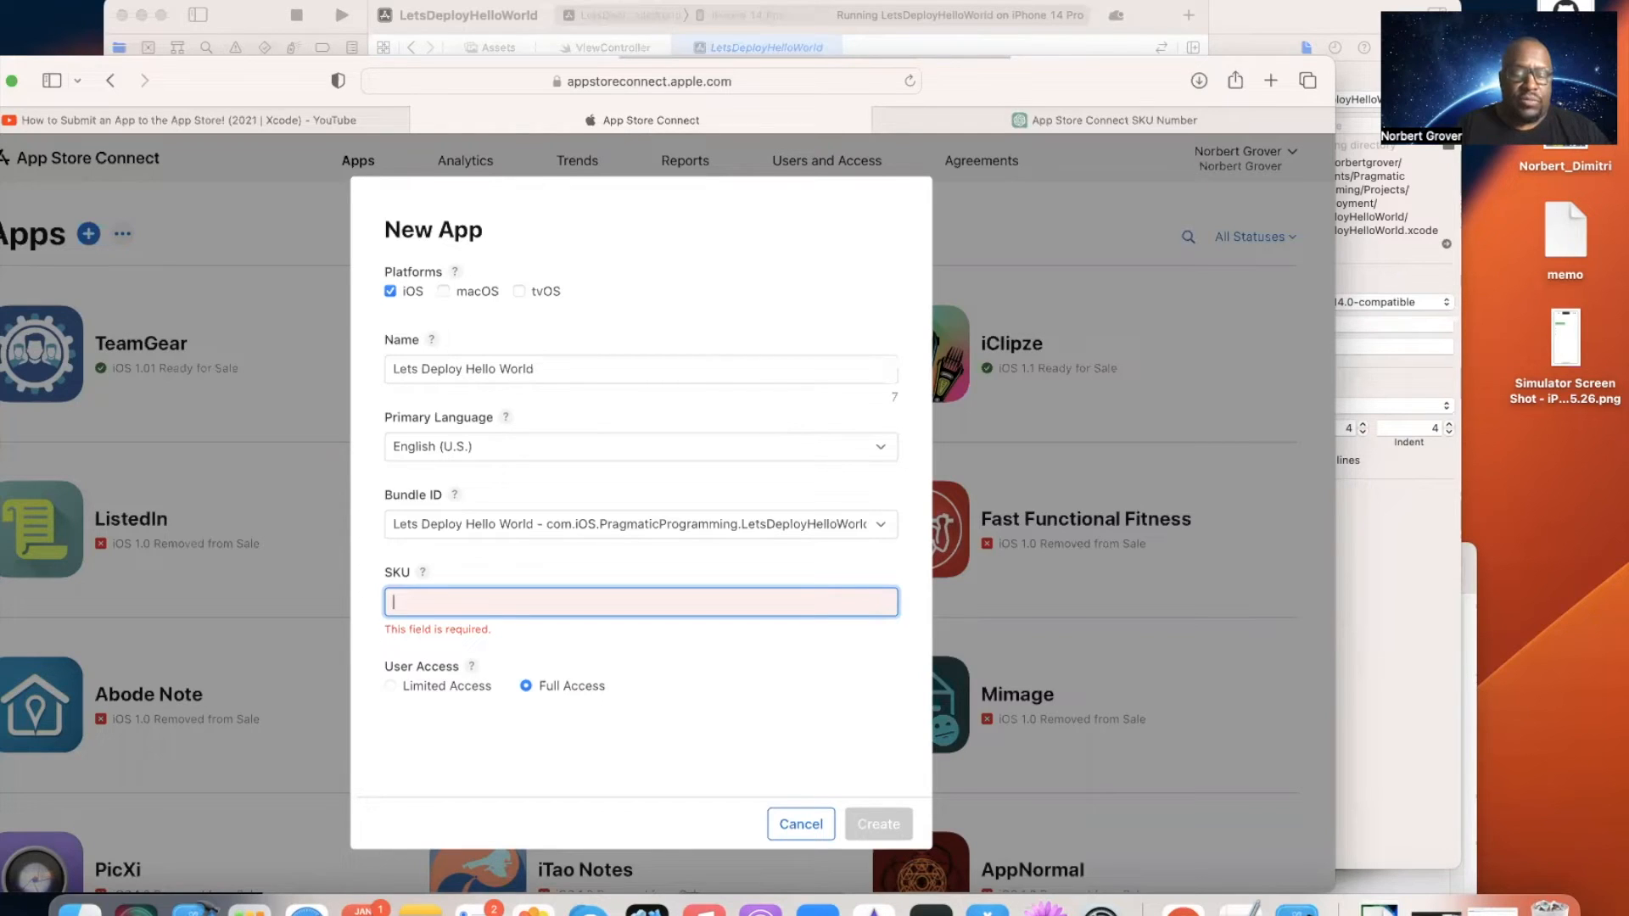
# Step: Enter GROVERTECH10000.01 as the SKU and create the app with Full Access
pyautogui.write('GROV')
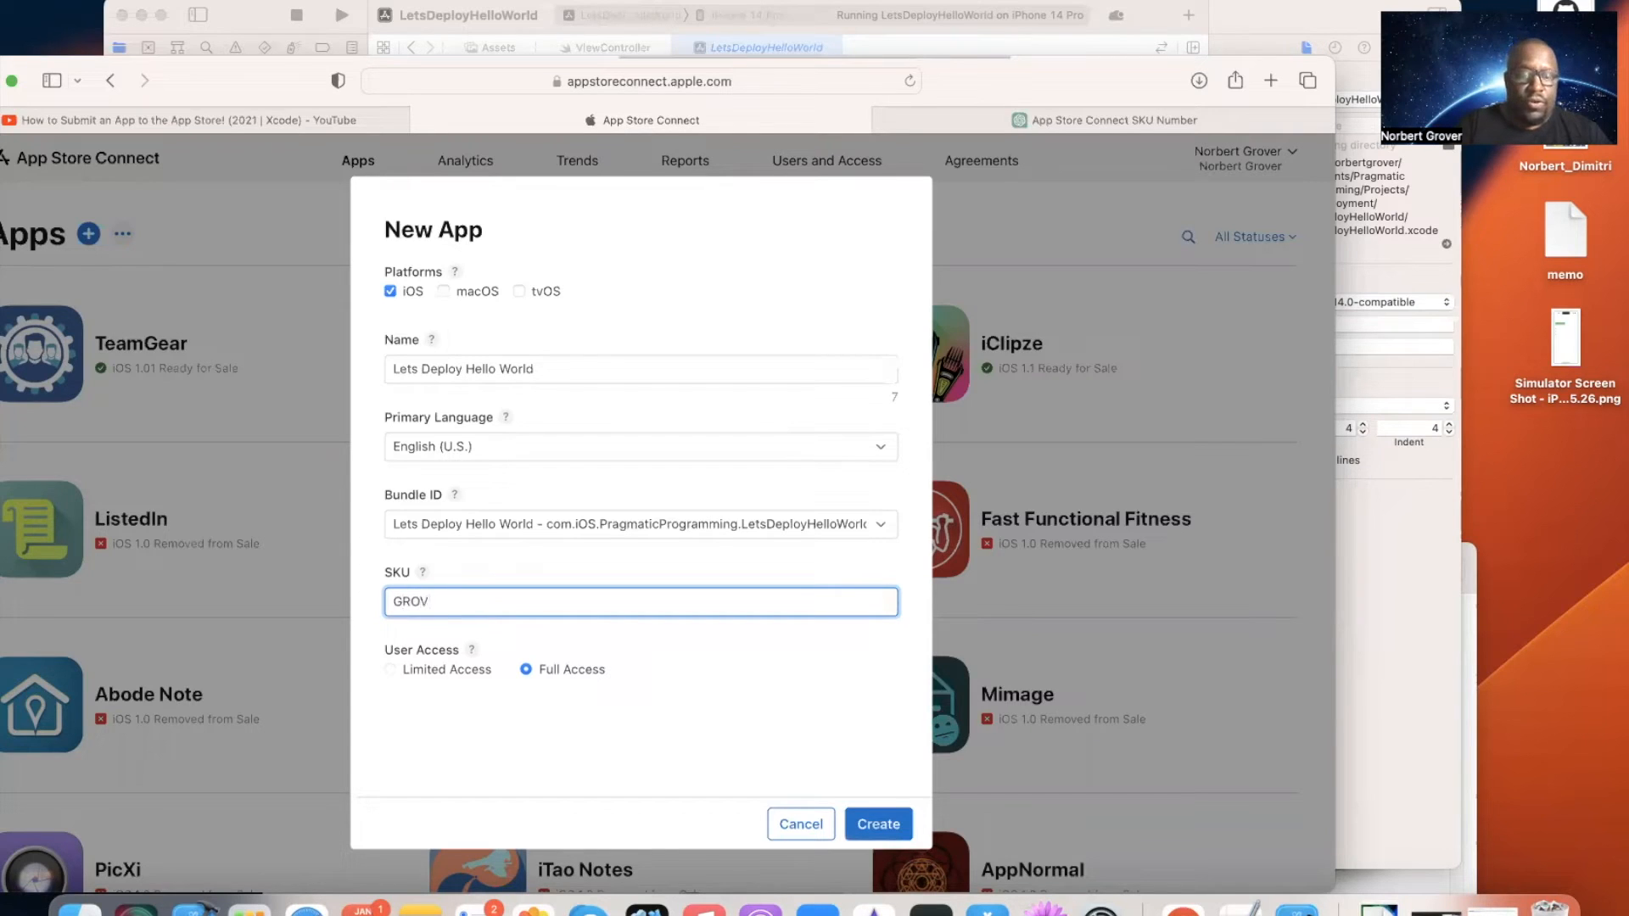
pyautogui.write('ERT')
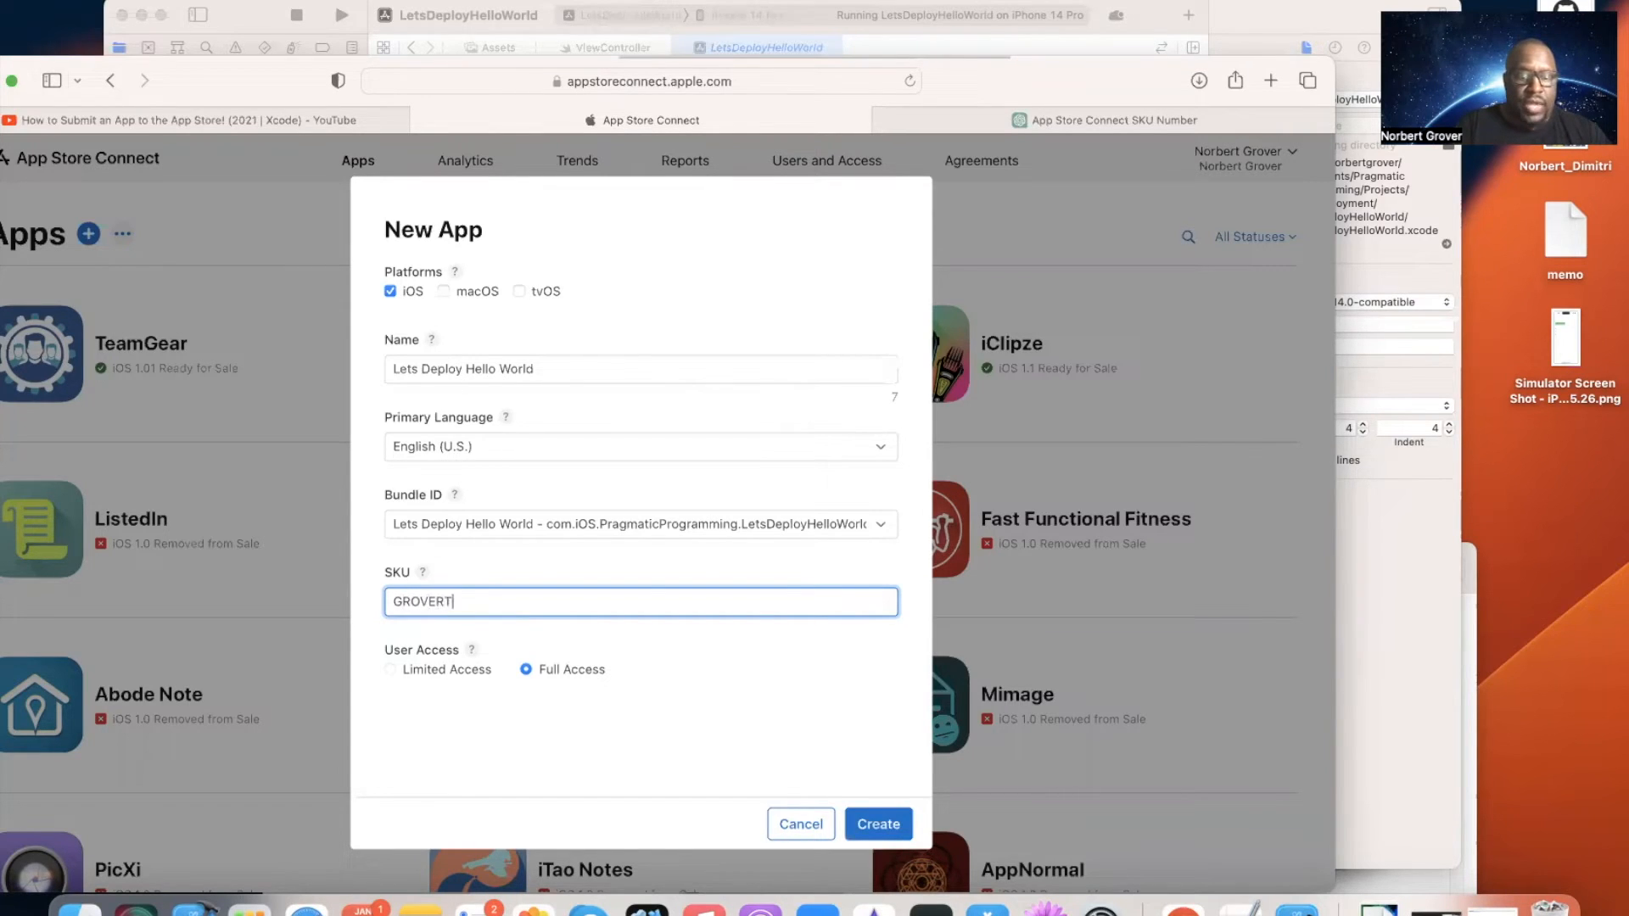
pyautogui.write('ECH')
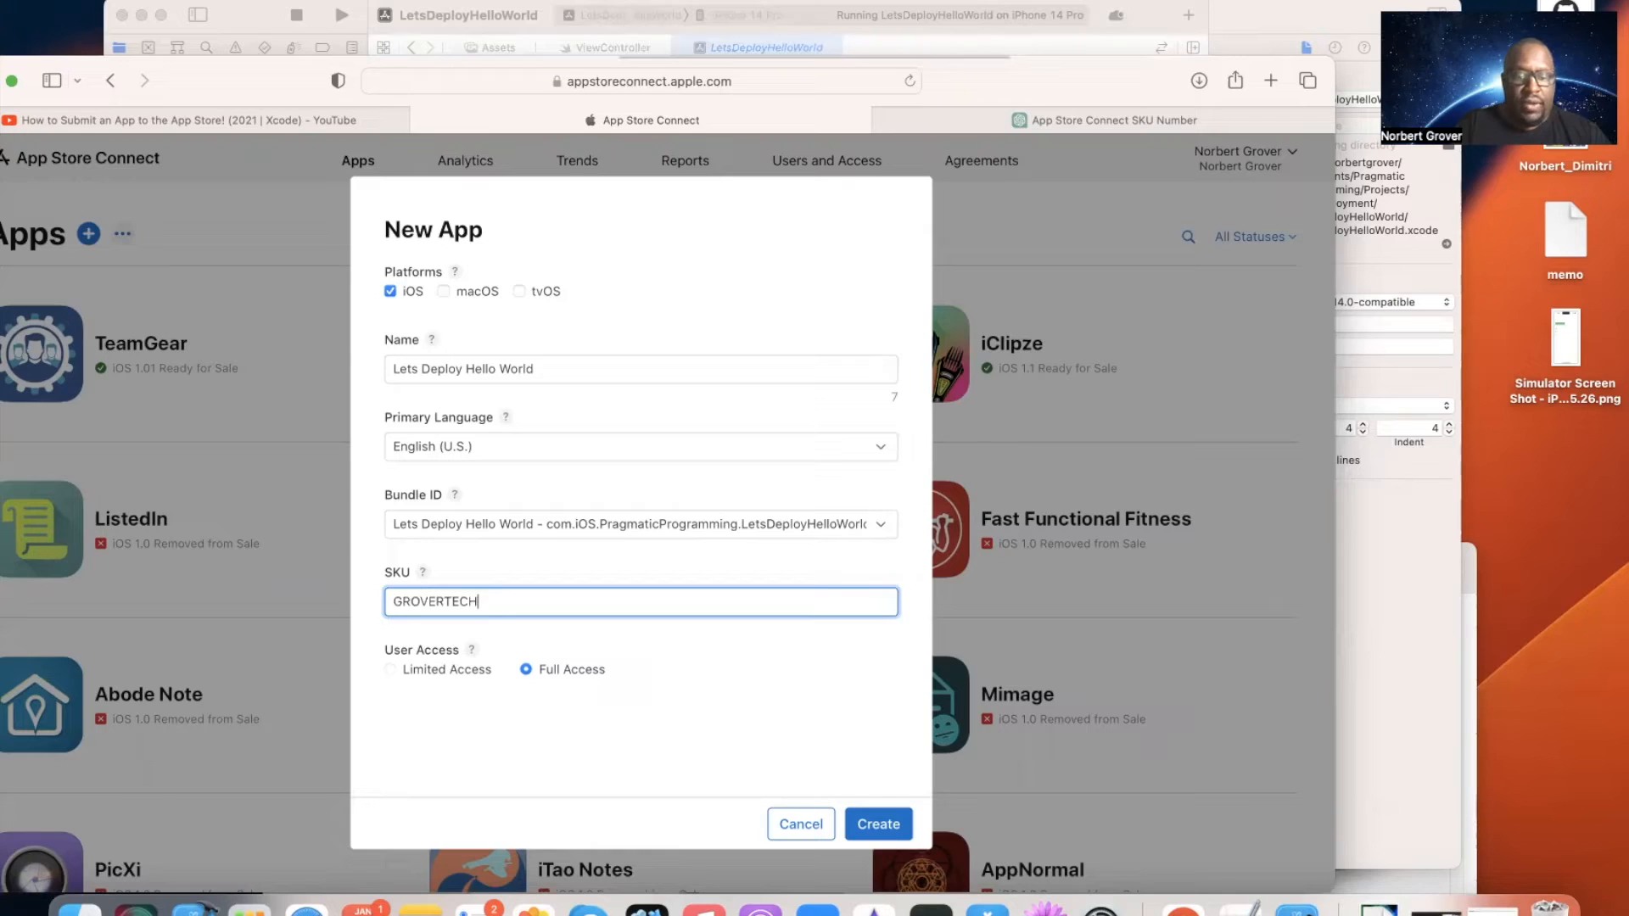
pyautogui.write('1000')
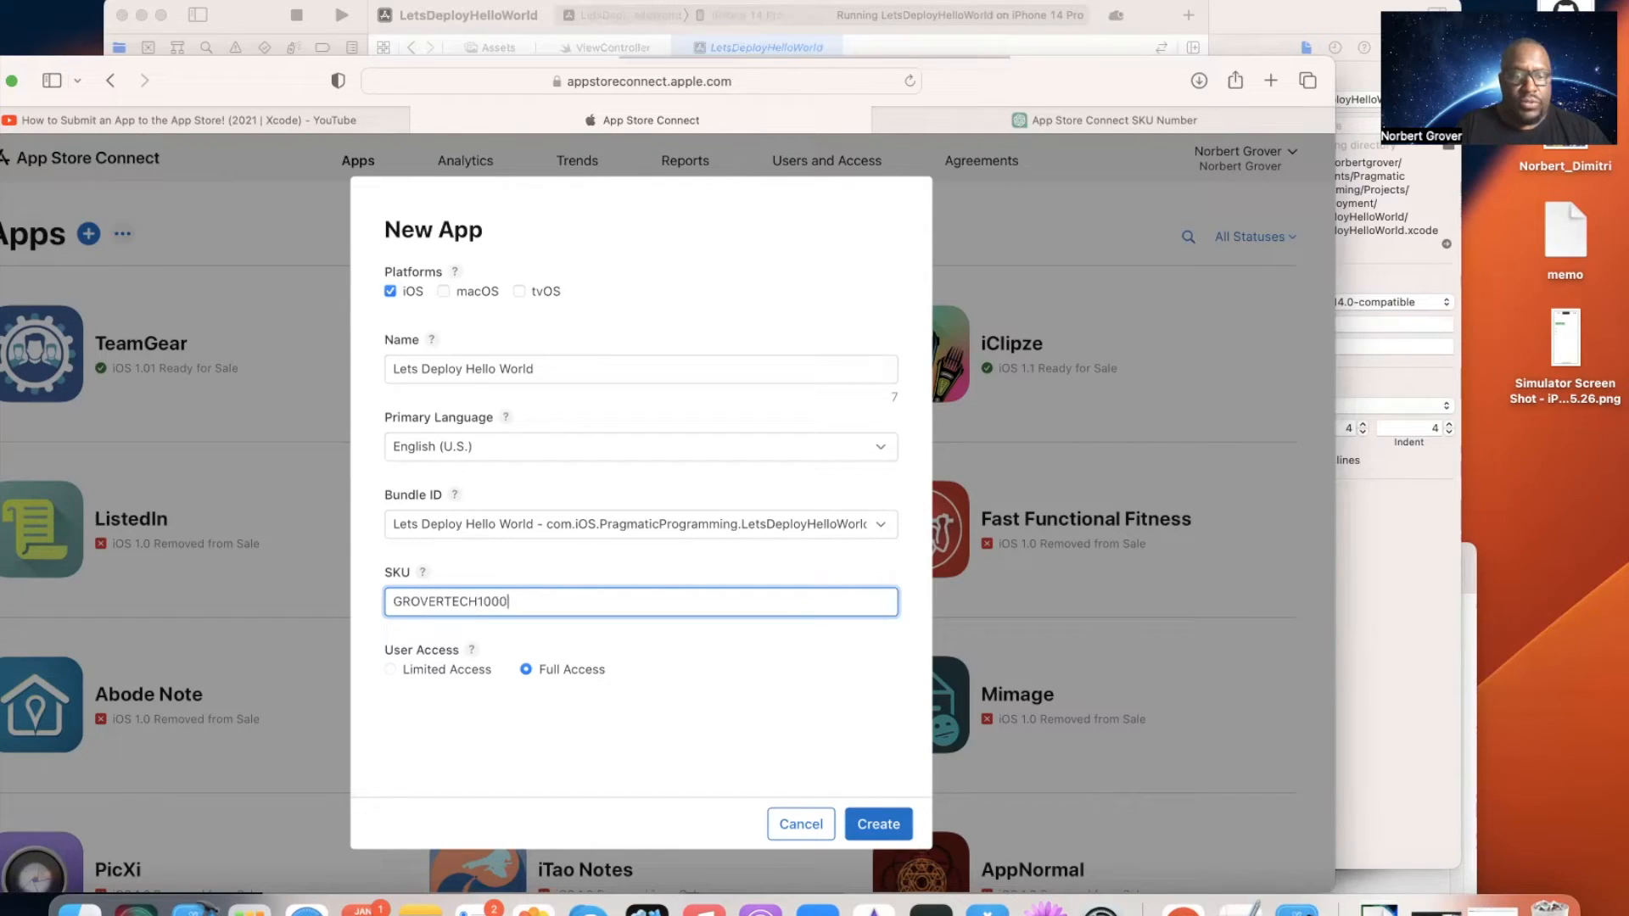
pyautogui.write('0.01')
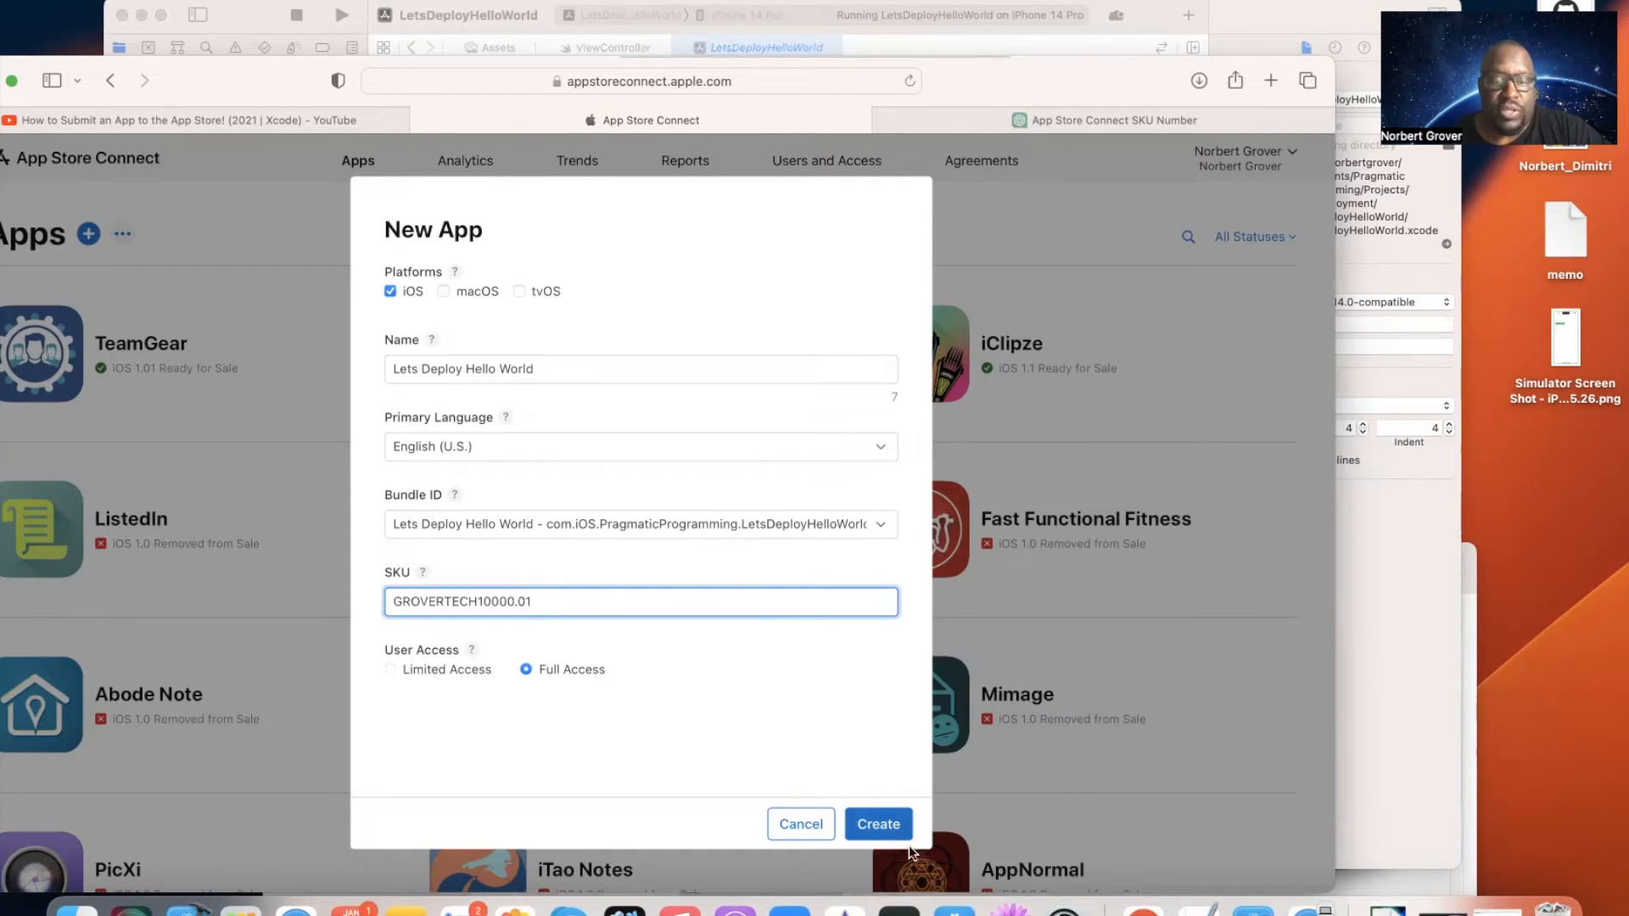
pyautogui.click(882, 826)
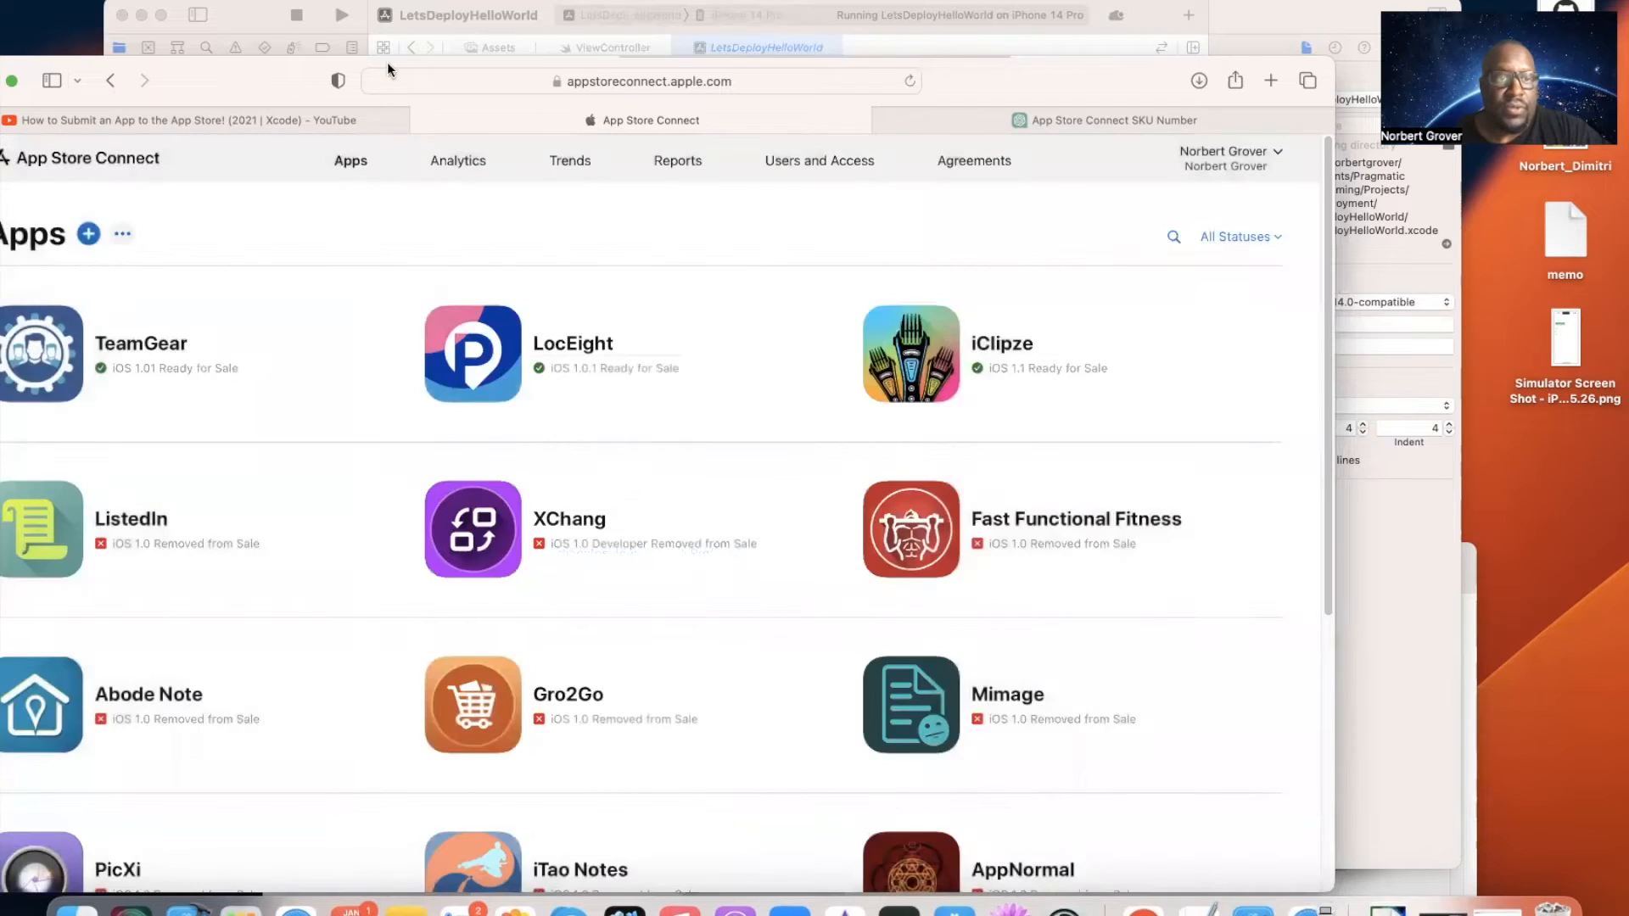
# Step: Reposition the browser window and look over the iOS App 1.0 version page down to its previews and screenshots section
pyautogui.moveTo(231, 71); pyautogui.dragTo(490, 63)
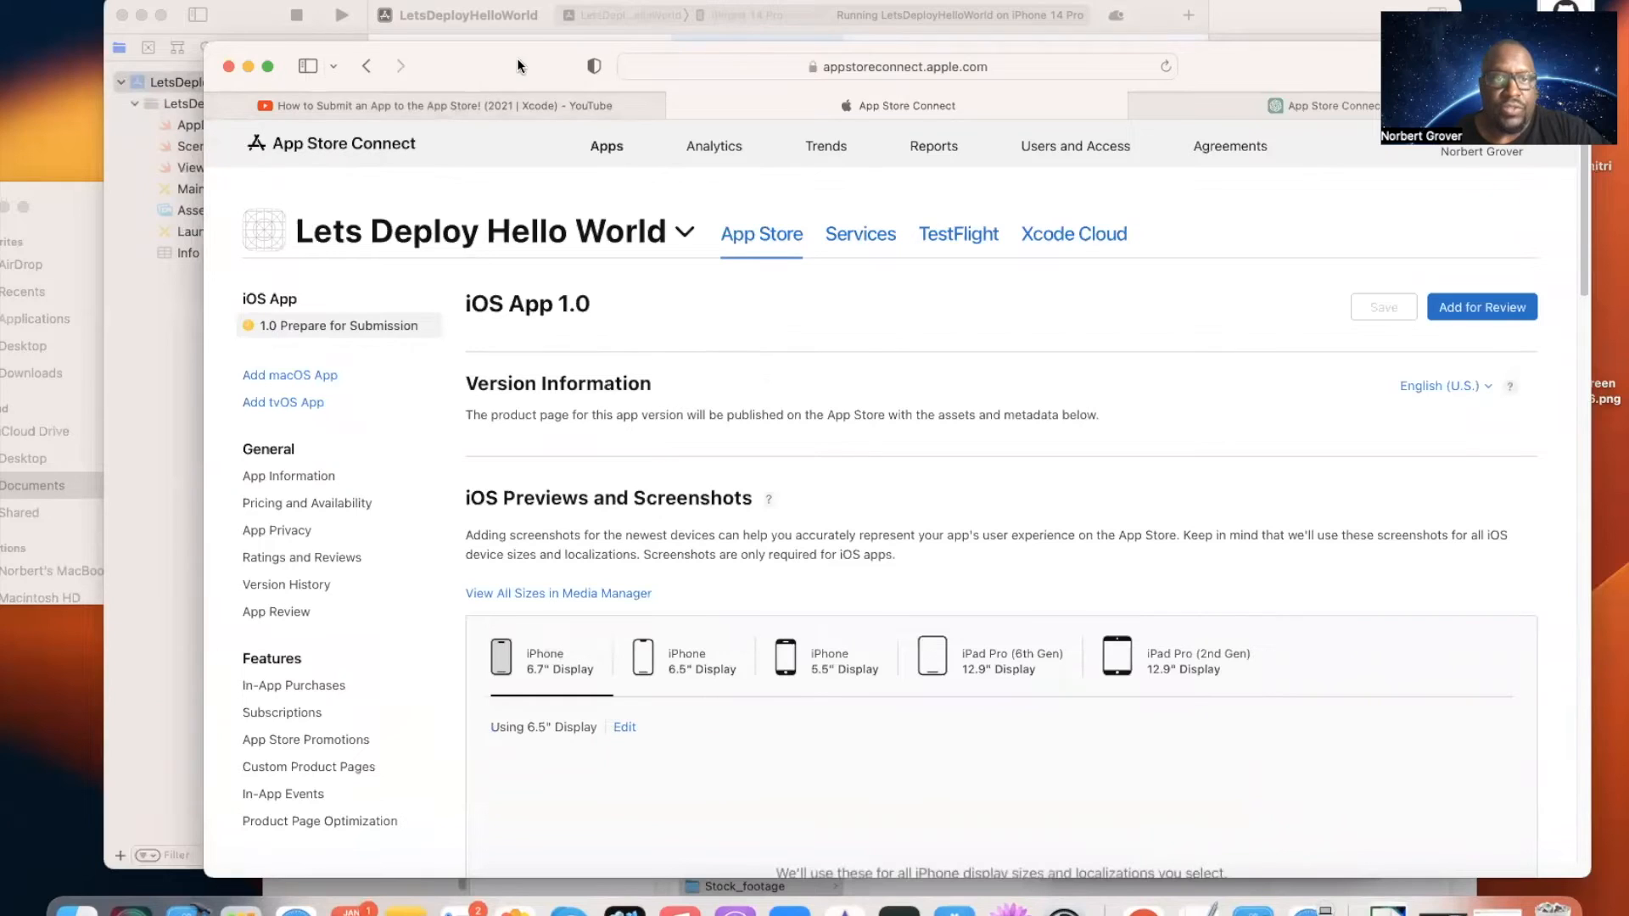
pyautogui.moveTo(520, 56); pyautogui.dragTo(450, 37)
pyautogui.scroll(-2, 623, 423)
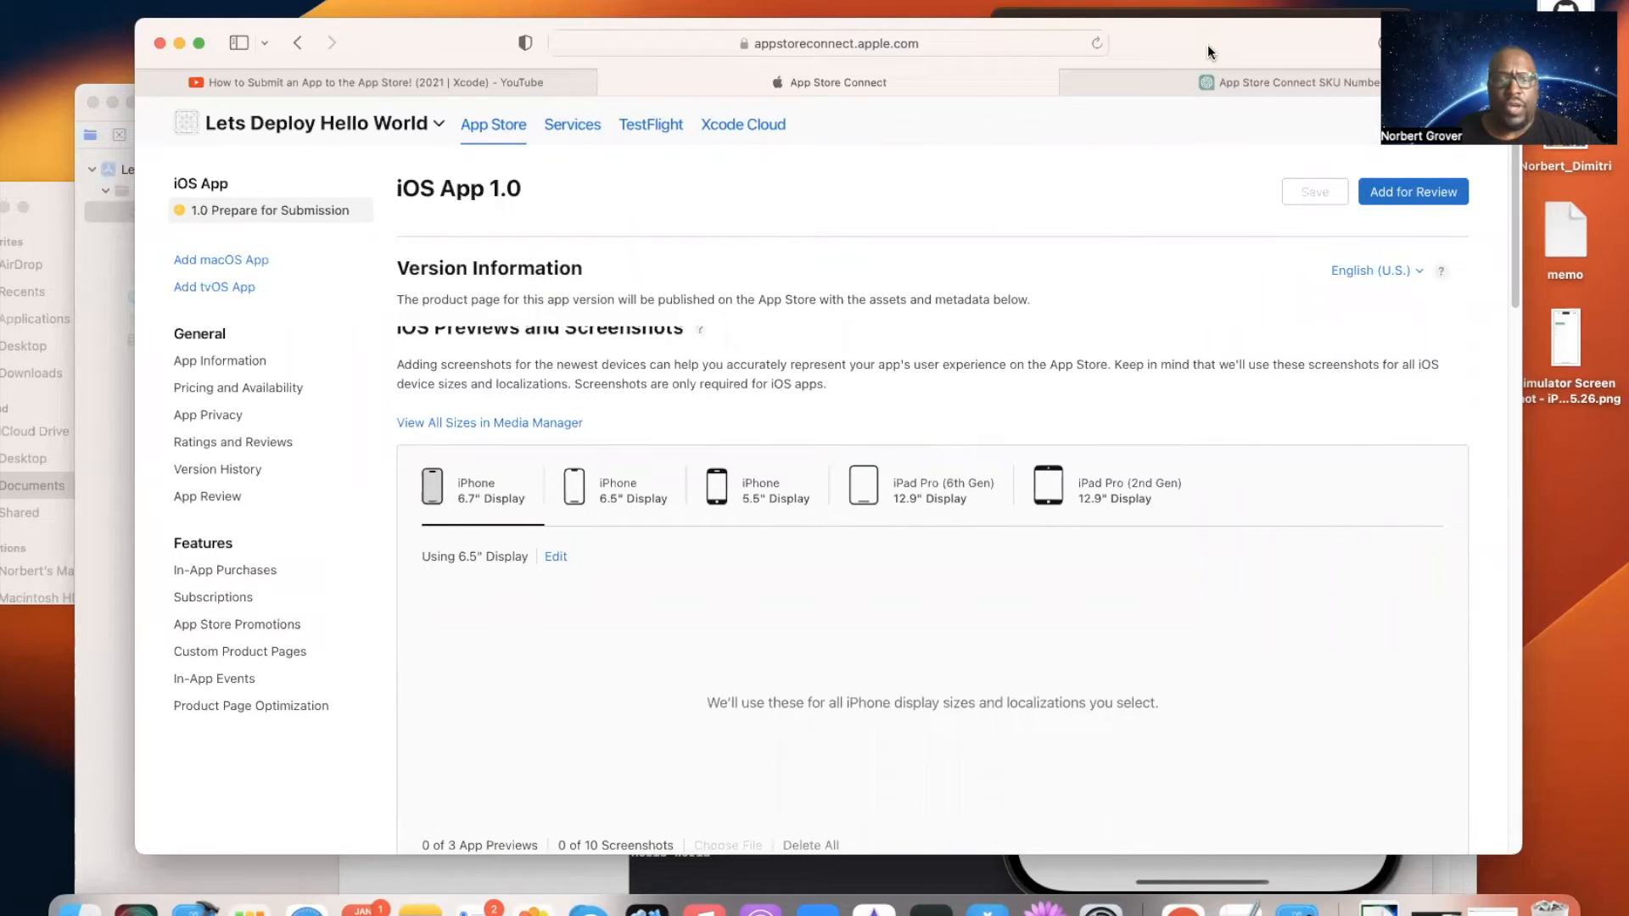
pyautogui.scroll(2, 657, 331)
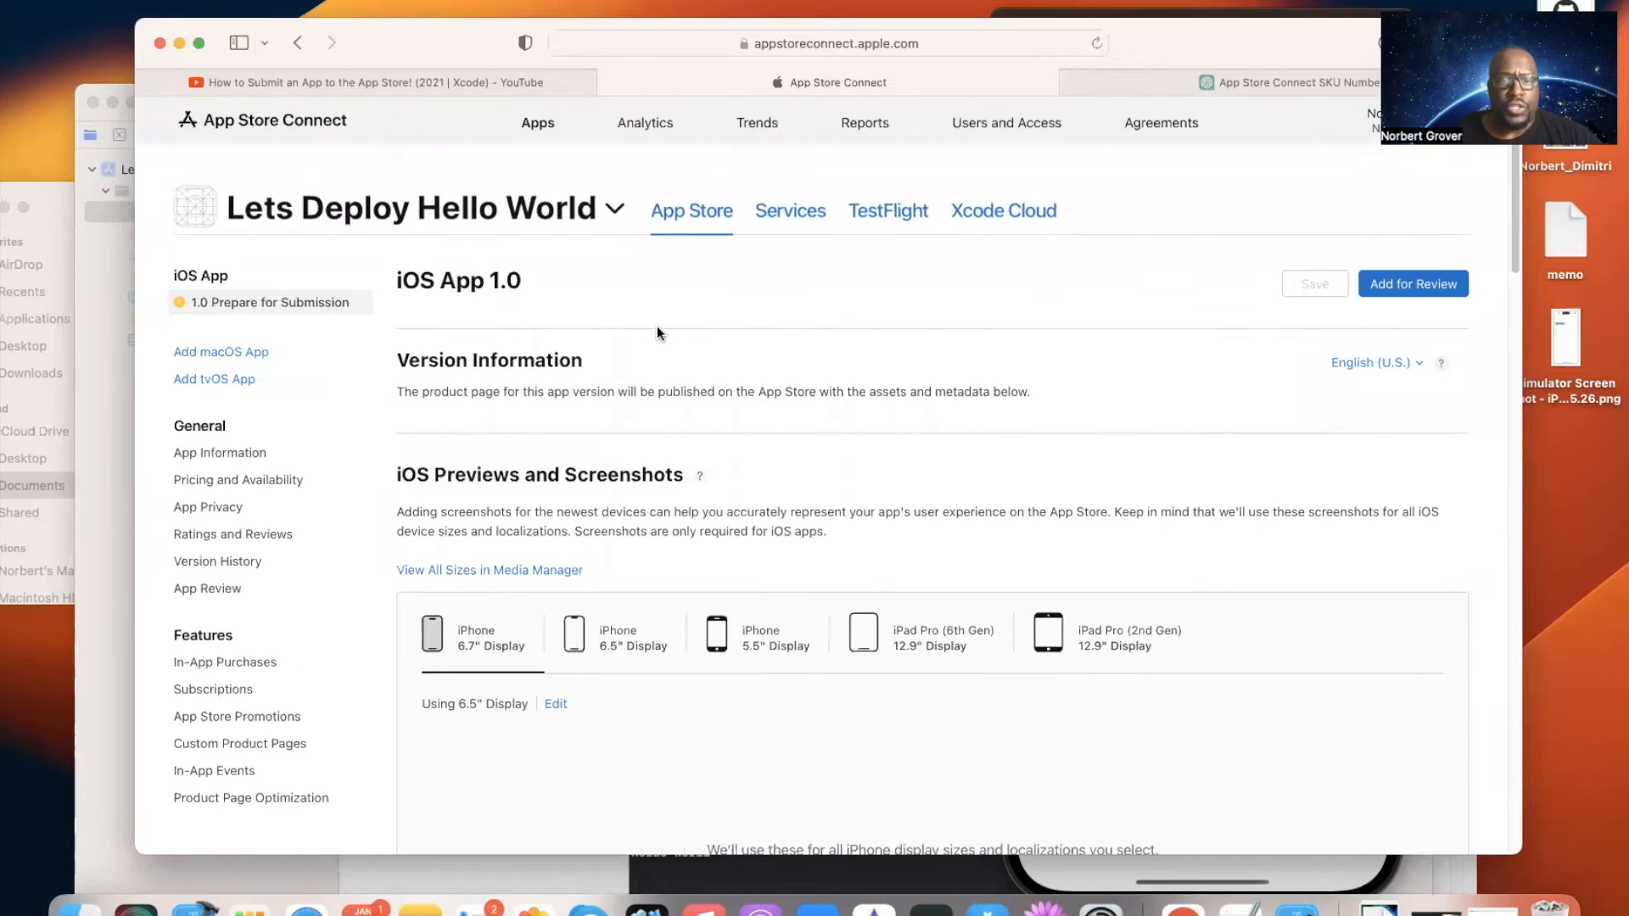
pyautogui.scroll(-3, 688, 434)
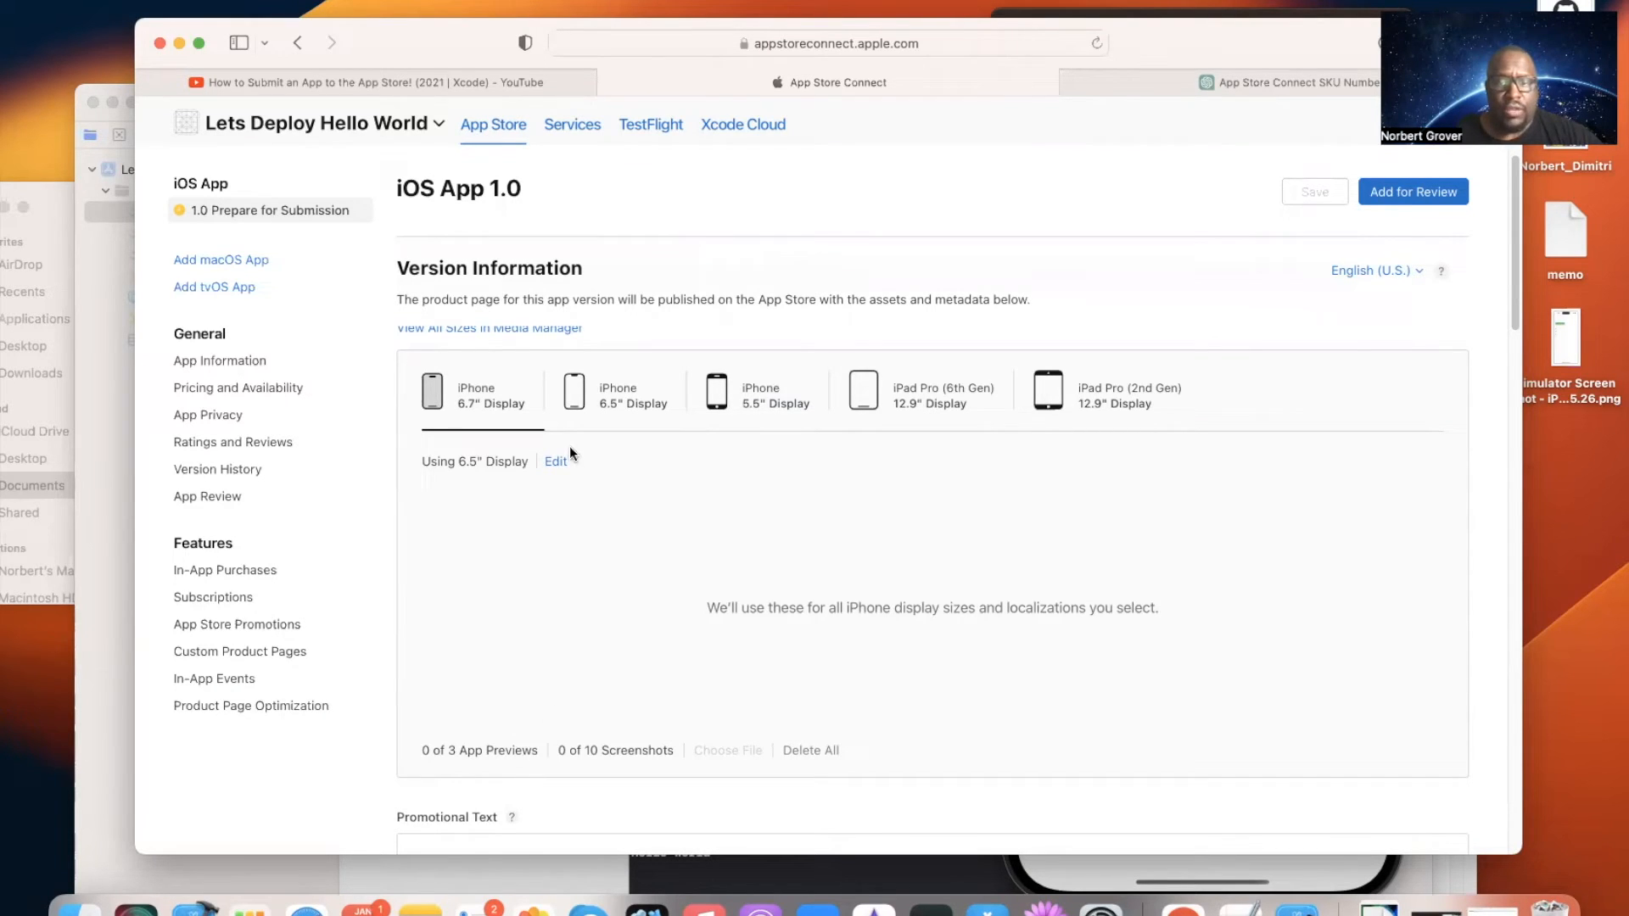
# Step: Try to add a new iPhone 14 Pro Max simulator screenshot to the iPhone 6.7" display set
pyautogui.click(1047, 876)
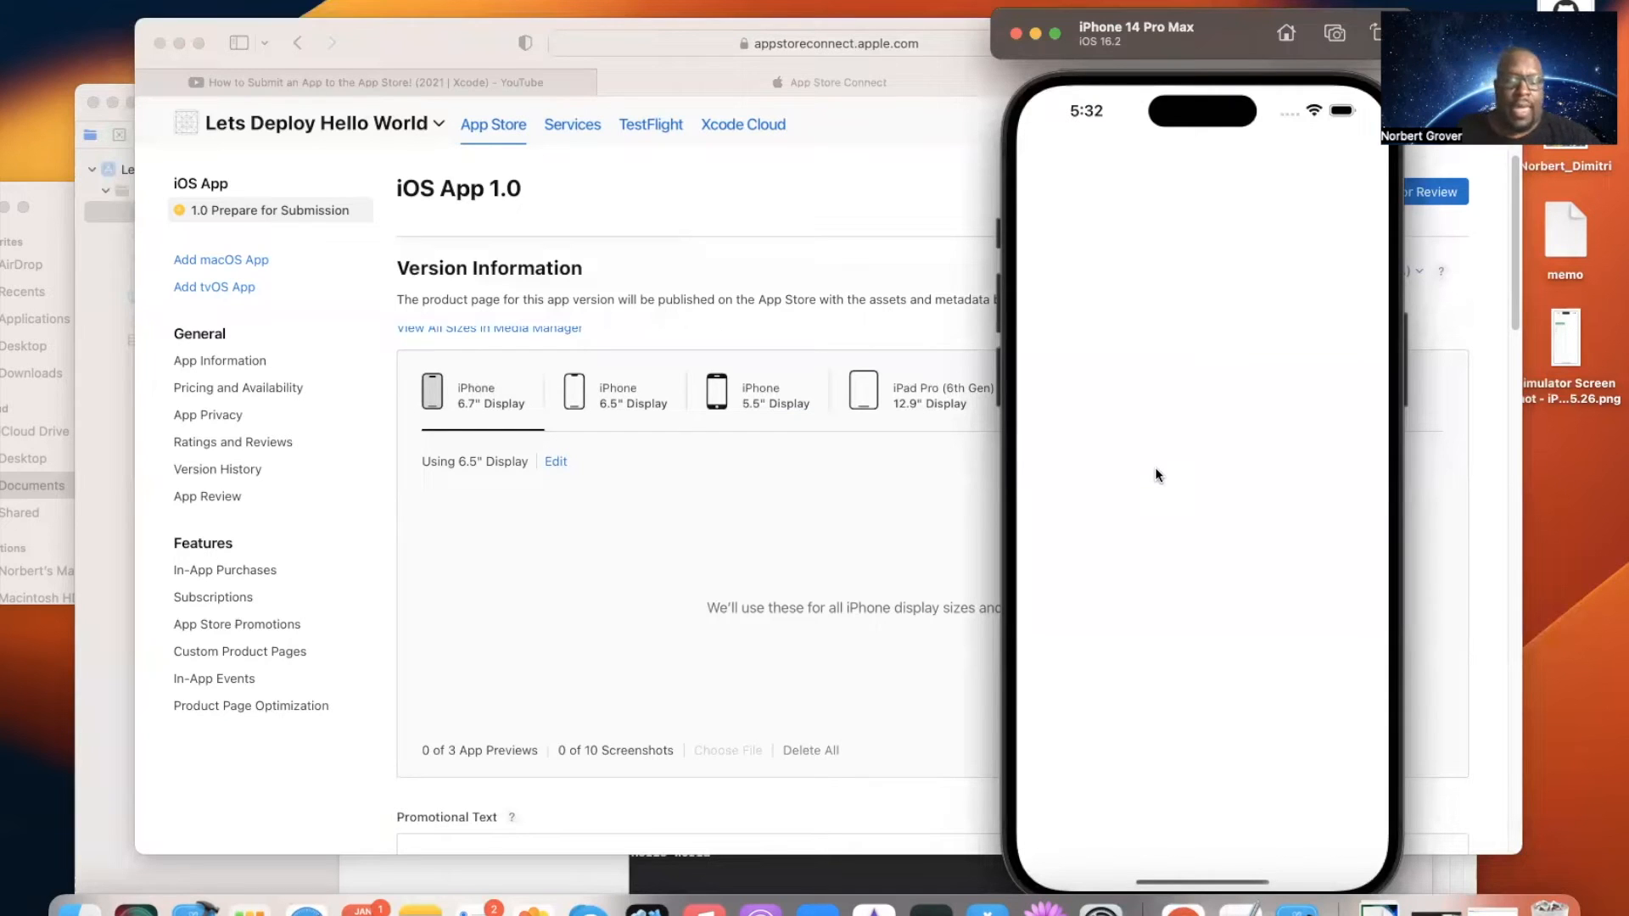
pyautogui.press('super+s')
pyautogui.moveTo(1478, 774); pyautogui.dragTo(623, 583)
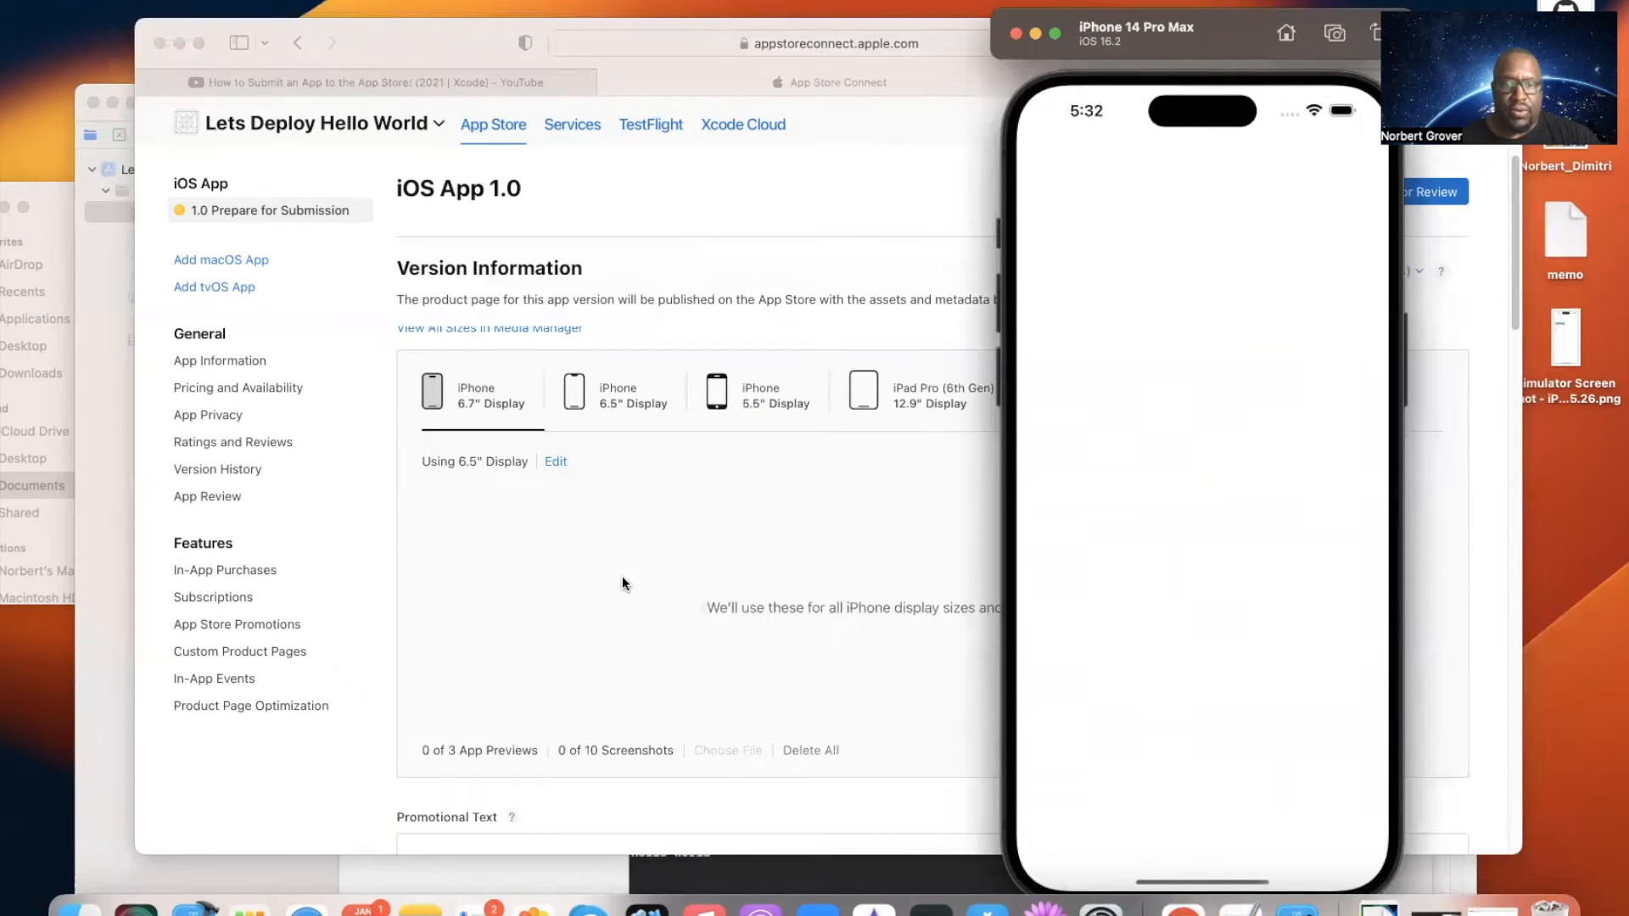
# Step: Give the iPhone 6.7" display its own screenshot set and add a freshly captured iPhone 14 Pro Max simulator screenshot to it
pyautogui.click(553, 460)
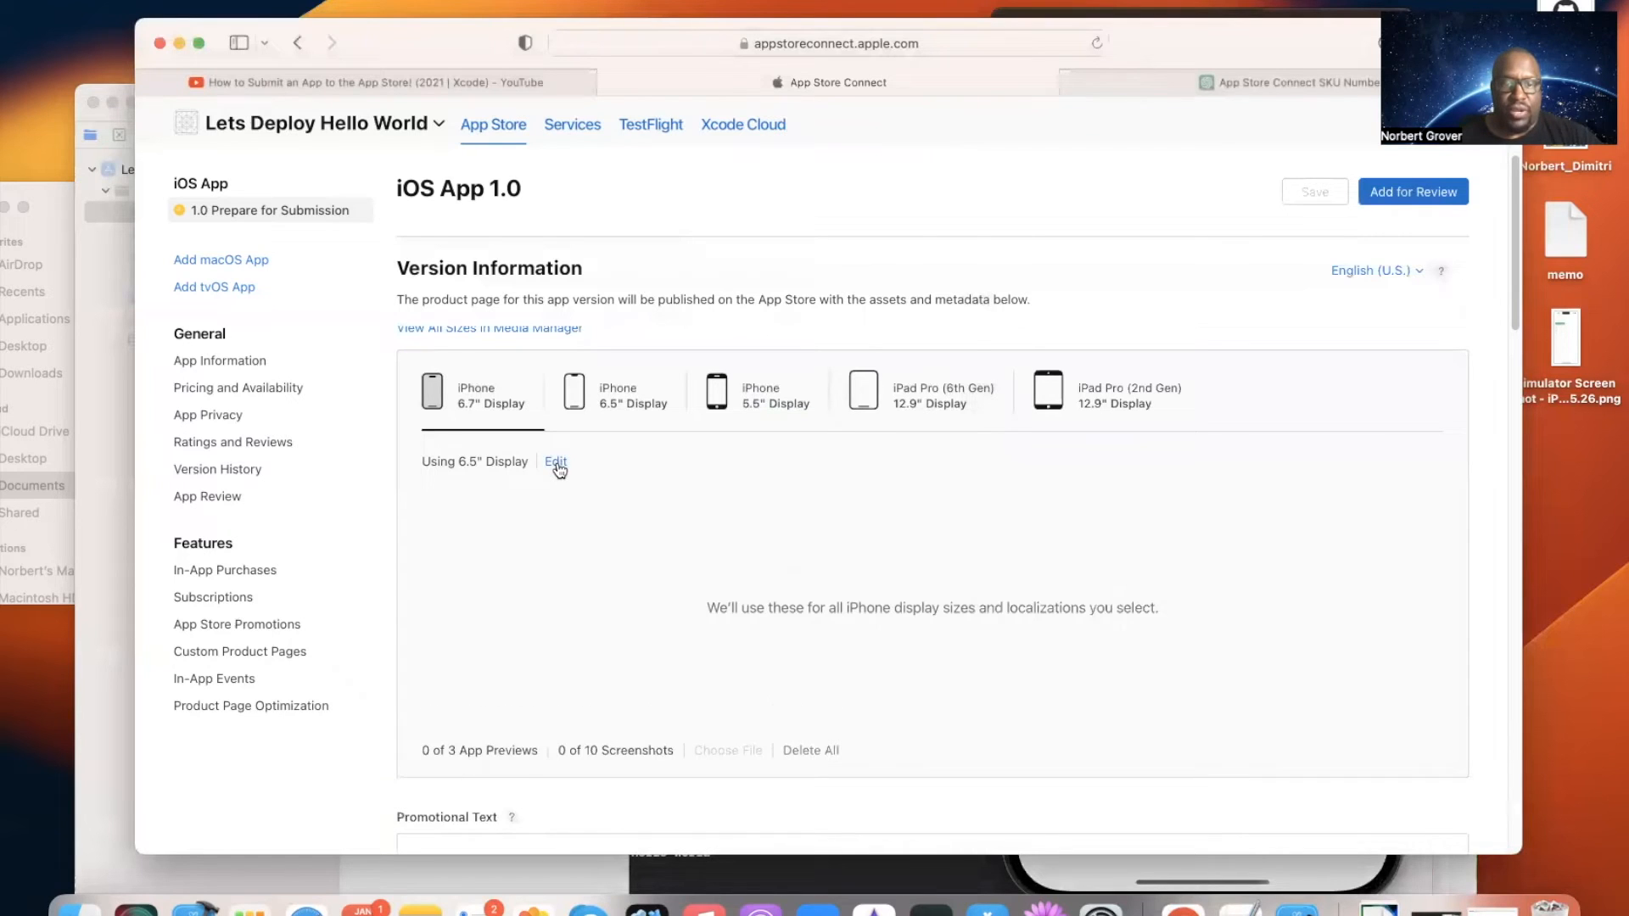
pyautogui.click(556, 462)
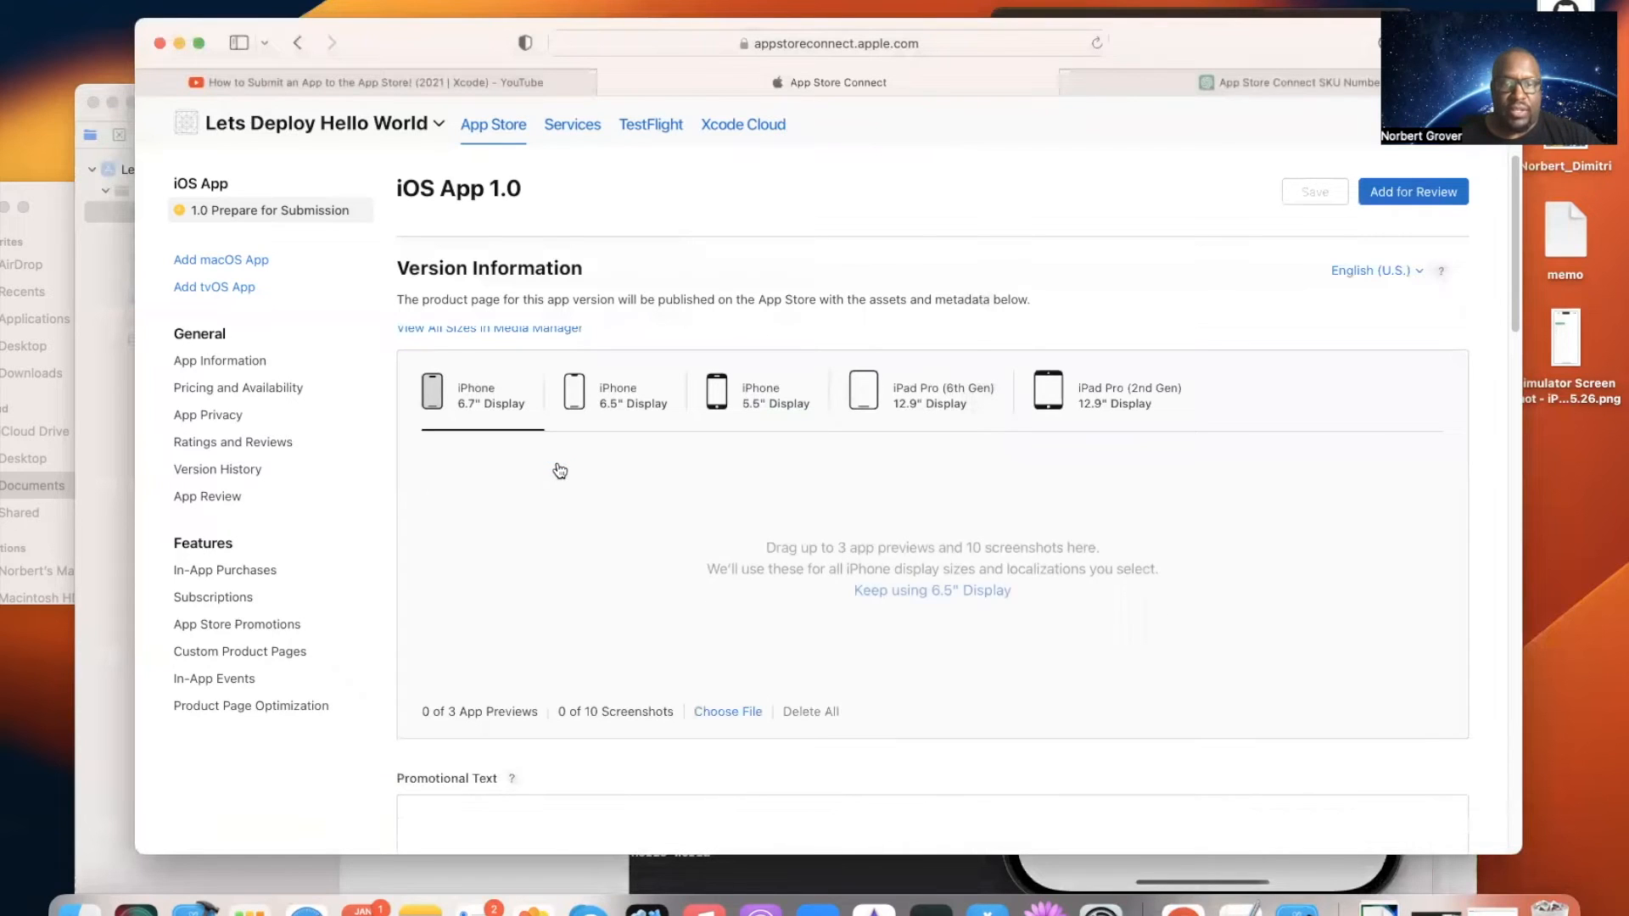
pyautogui.click(1088, 867)
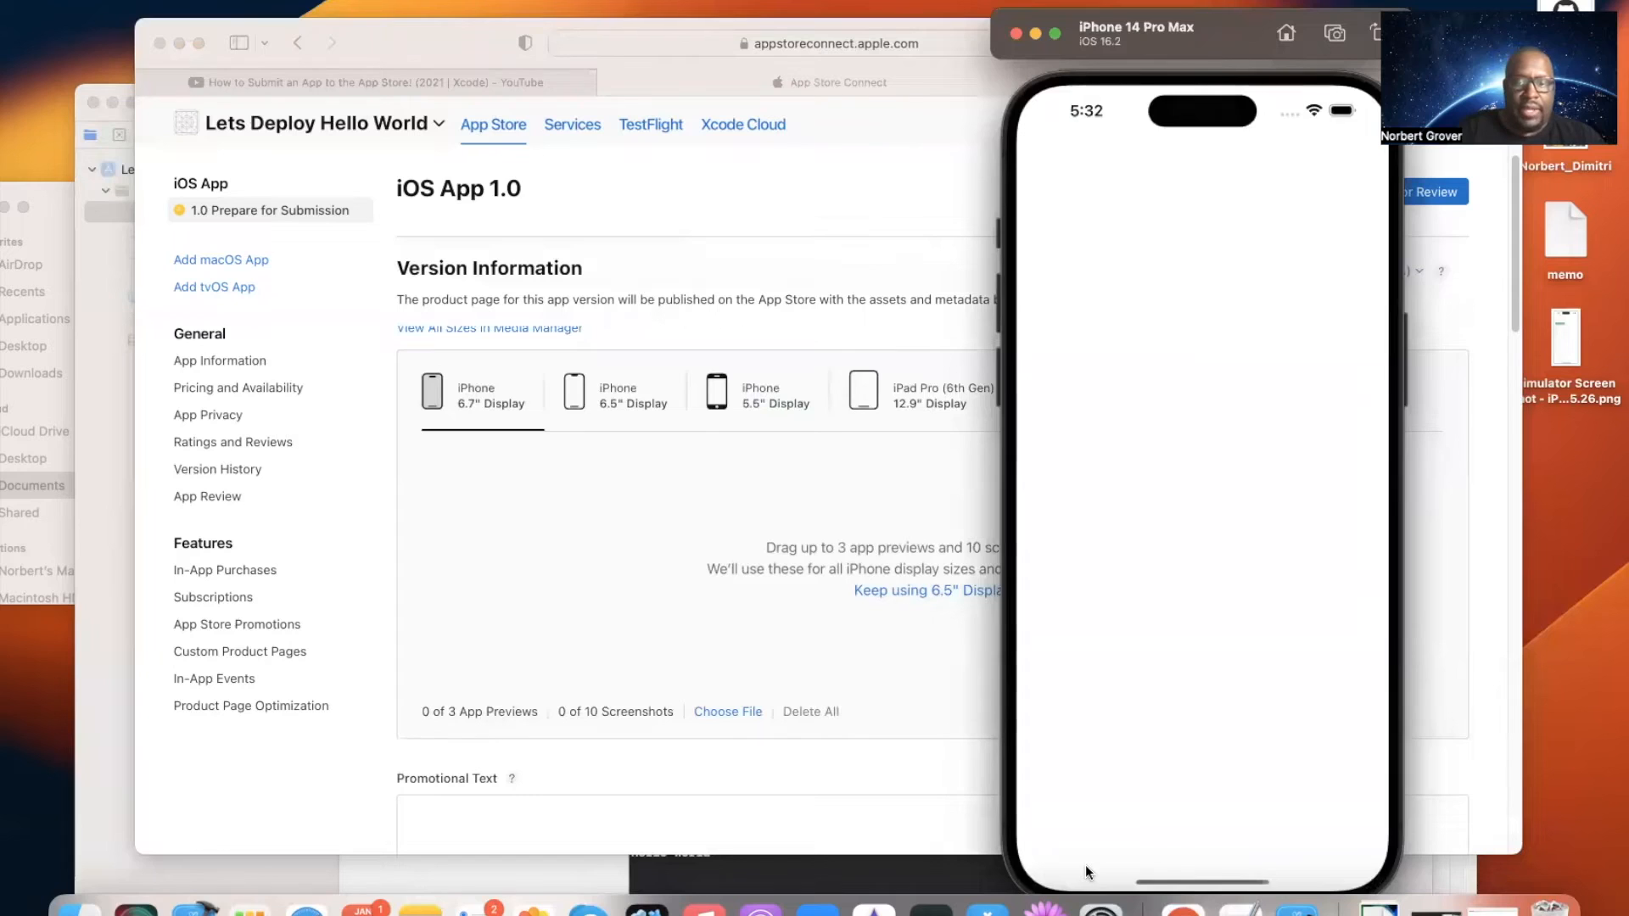
pyautogui.press('super+s')
pyautogui.moveTo(1471, 848); pyautogui.dragTo(771, 636)
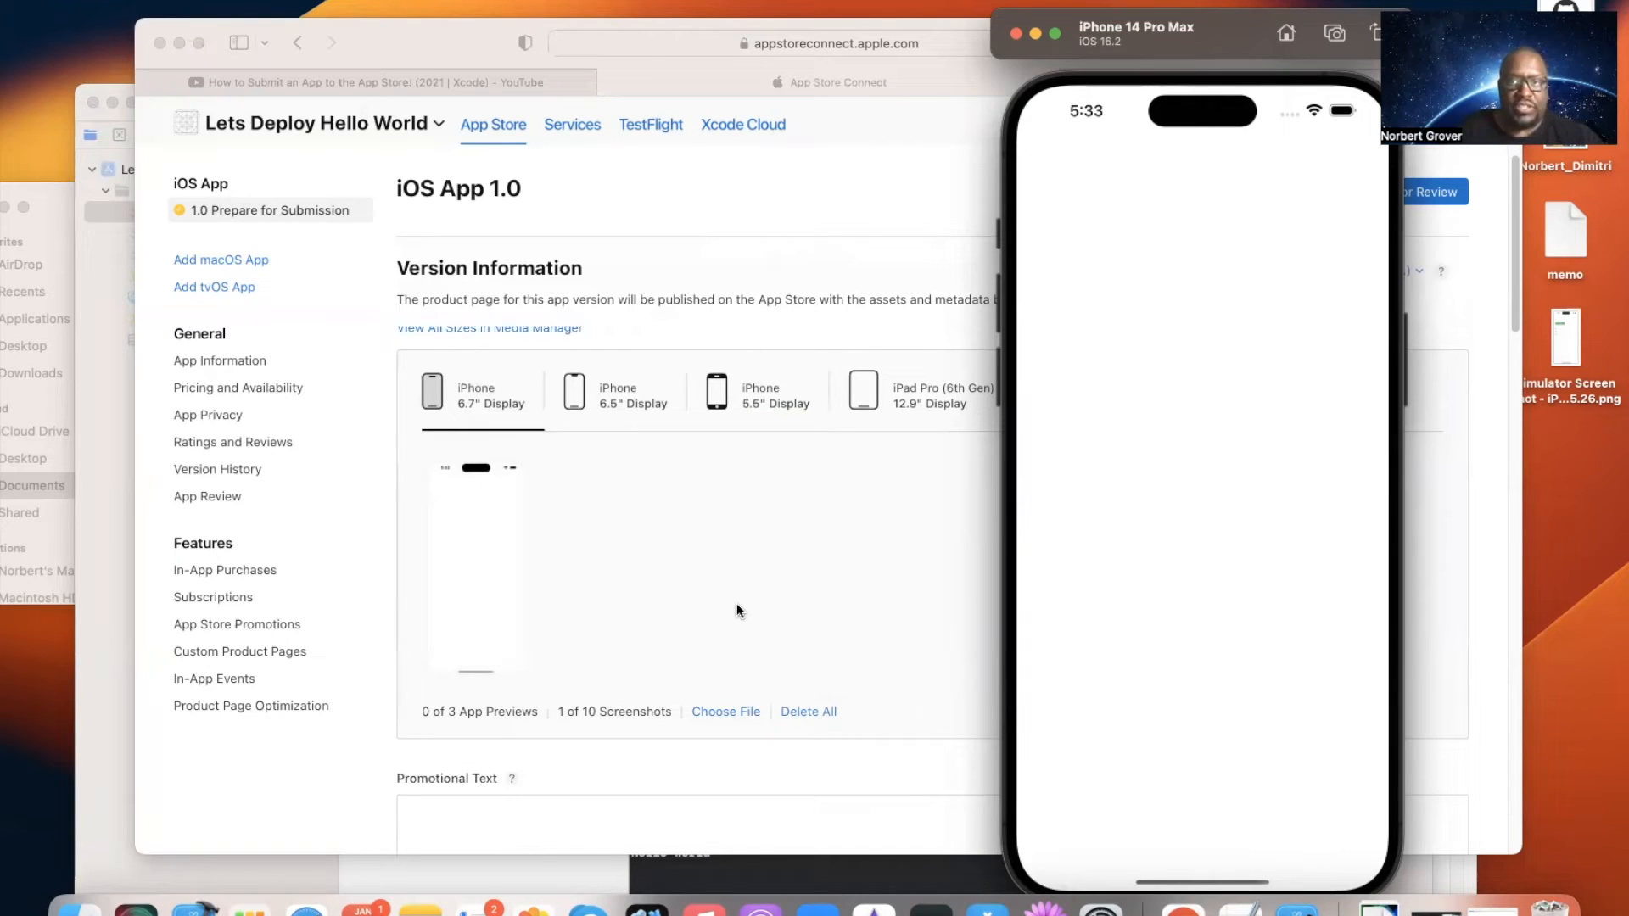
# Step: Capture two more iPhone 14 Pro Max simulator screenshots and add them to the iPhone 6.7" display set
pyautogui.moveTo(1210, 28); pyautogui.dragTo(1210, 28)
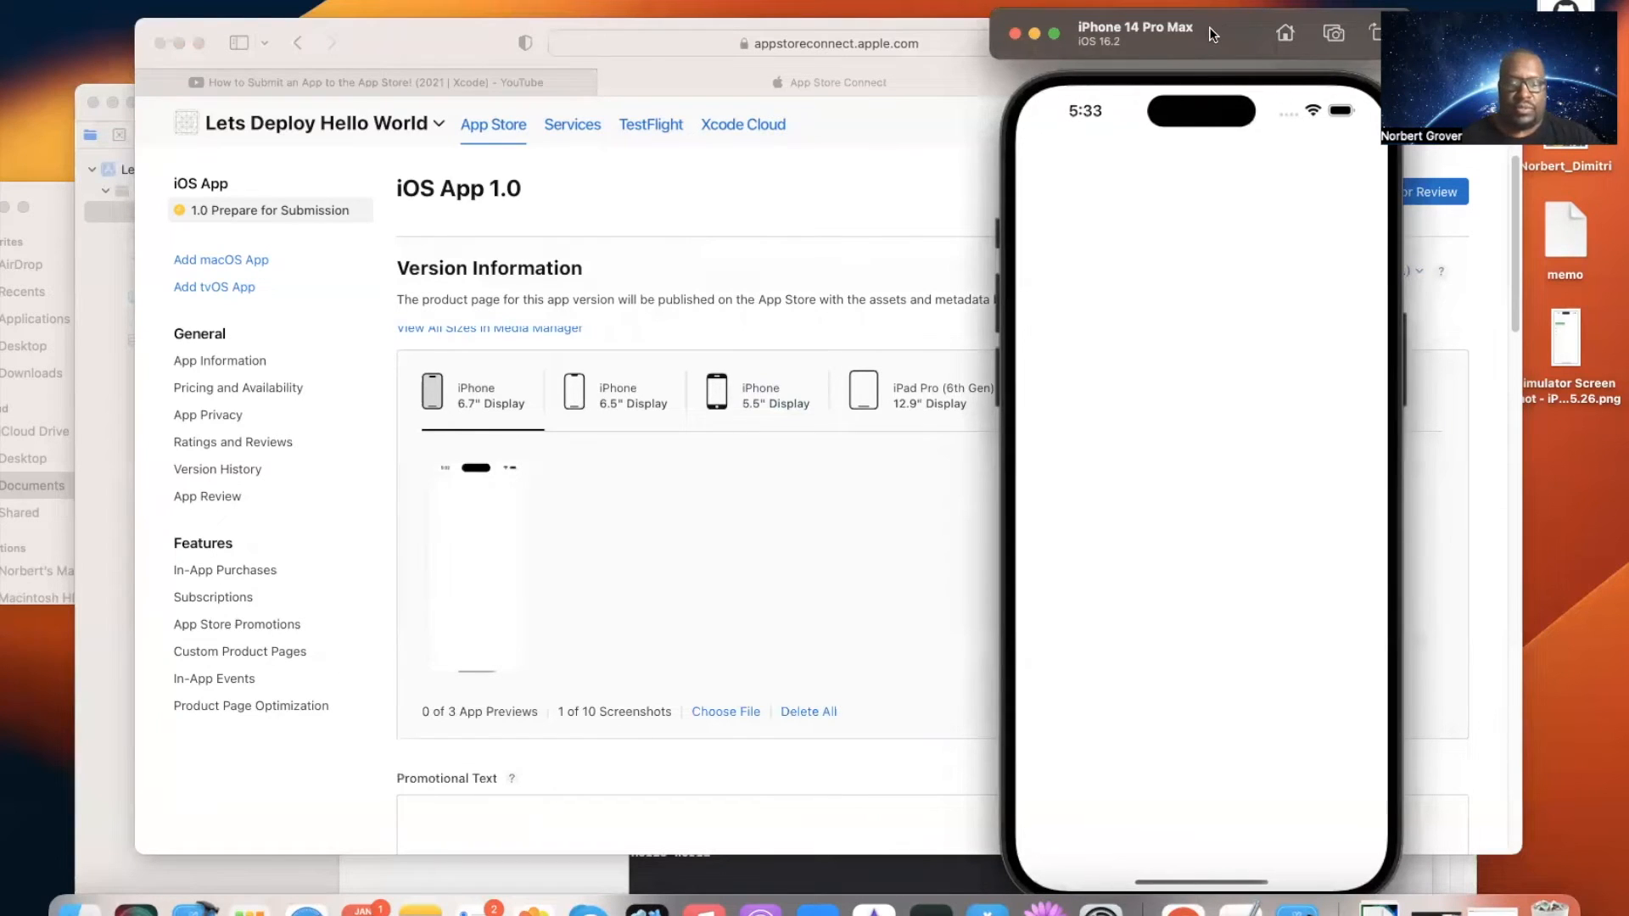
pyautogui.press('super+s')
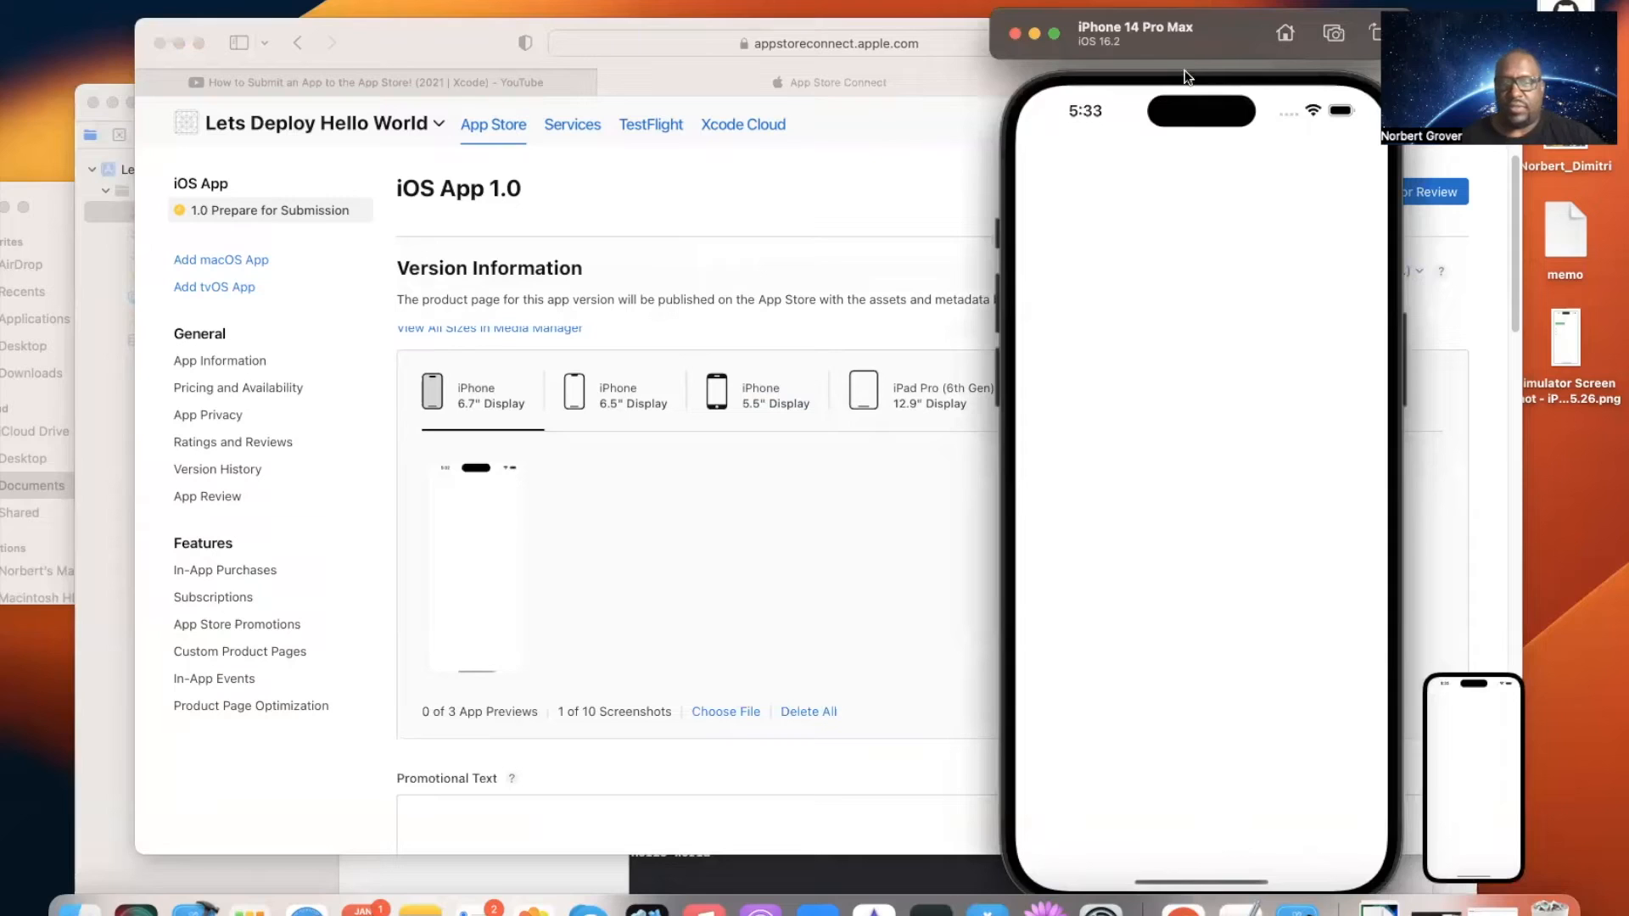
pyautogui.moveTo(1464, 736); pyautogui.dragTo(653, 519)
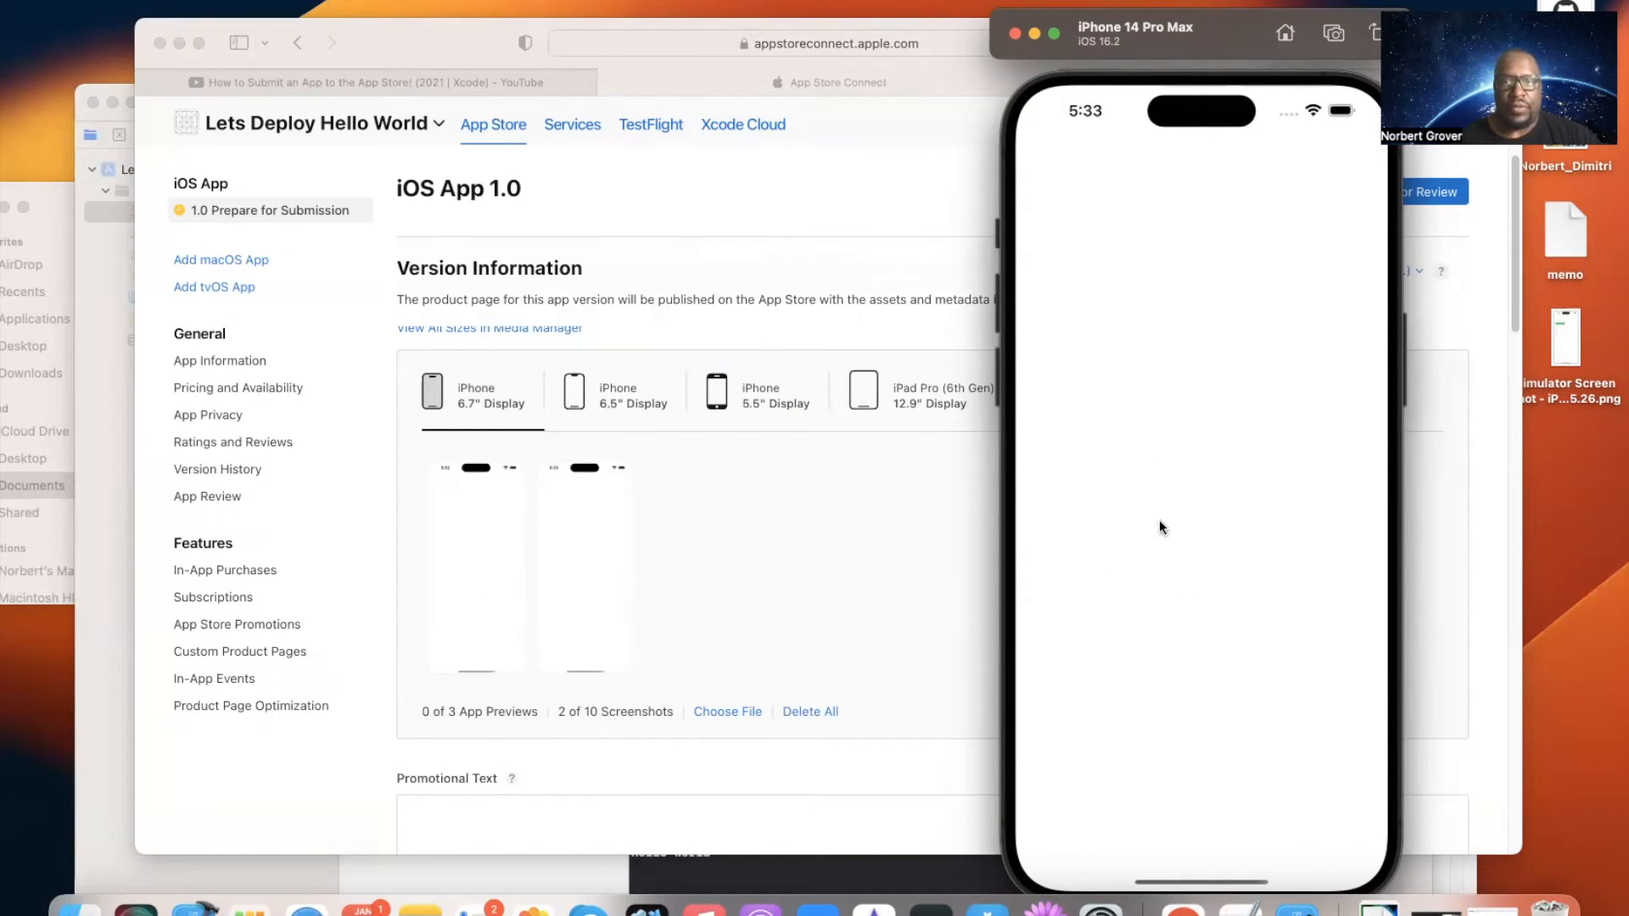
pyautogui.press('super+s')
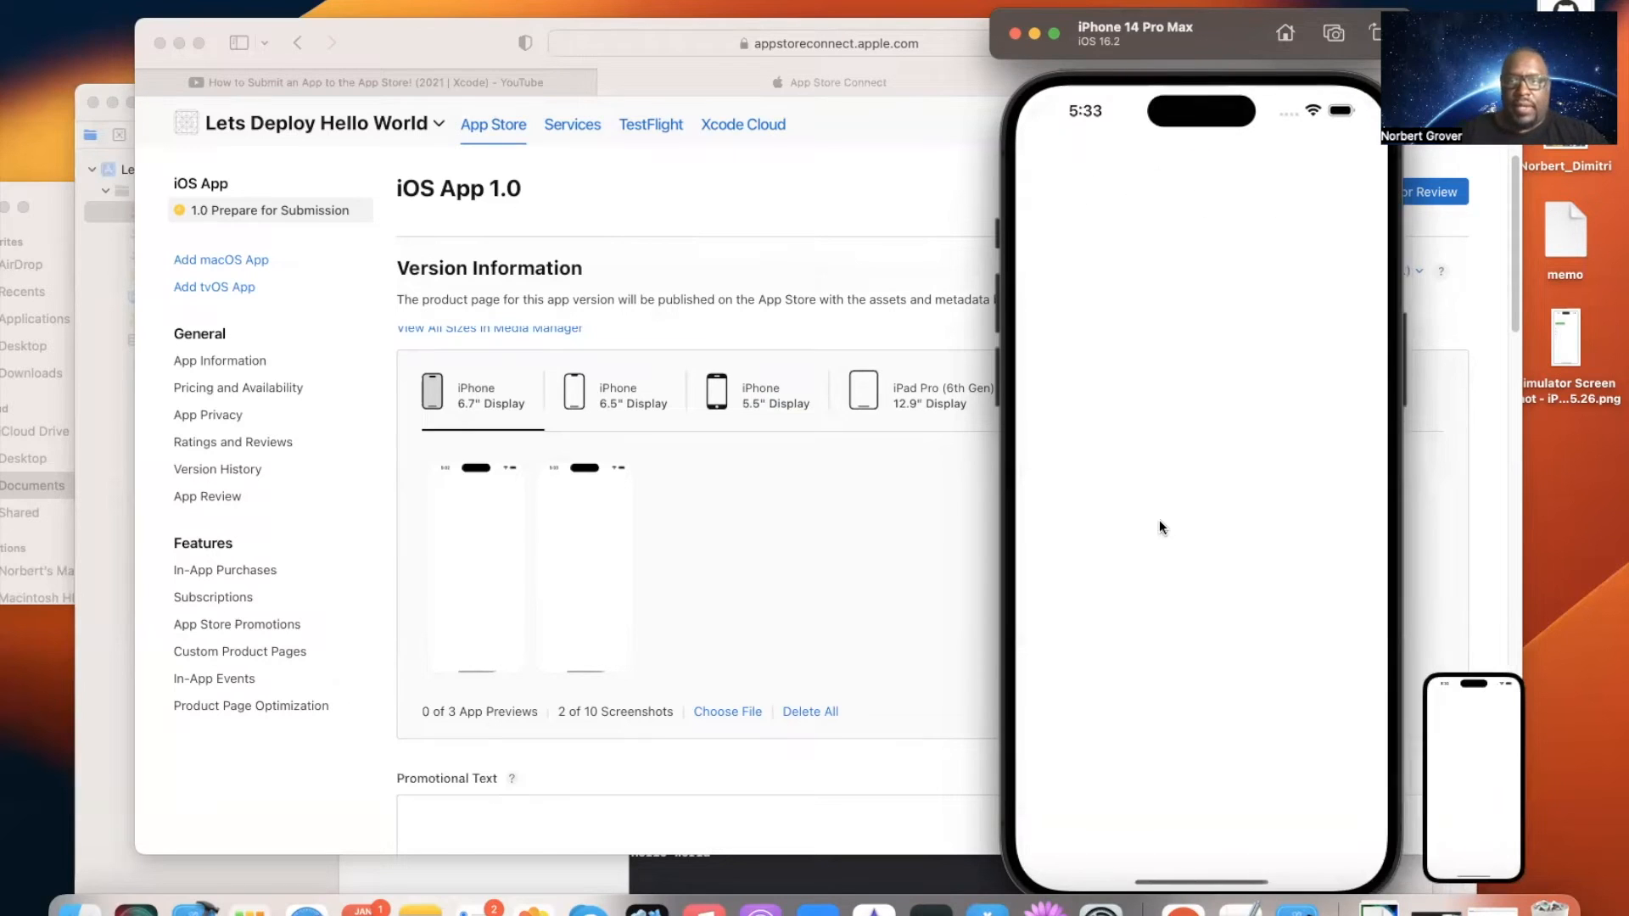
pyautogui.moveTo(1480, 796); pyautogui.dragTo(773, 577)
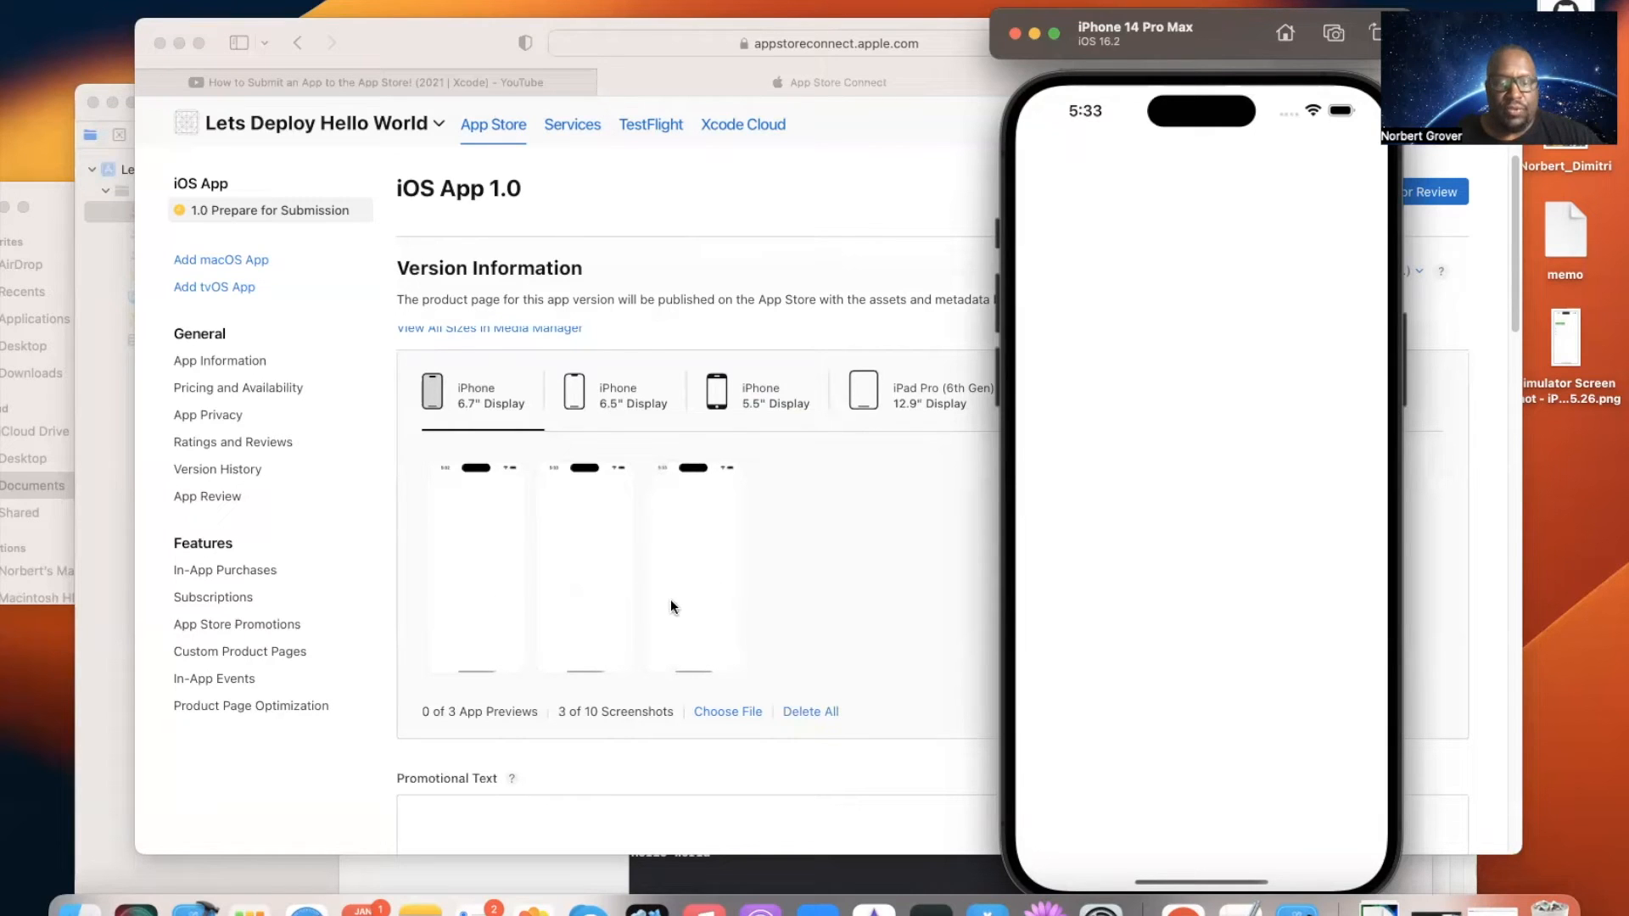
# Step: Enter "Welcome to the app." as the promotional text on the iOS App 1.0 version page
pyautogui.click(409, 33)
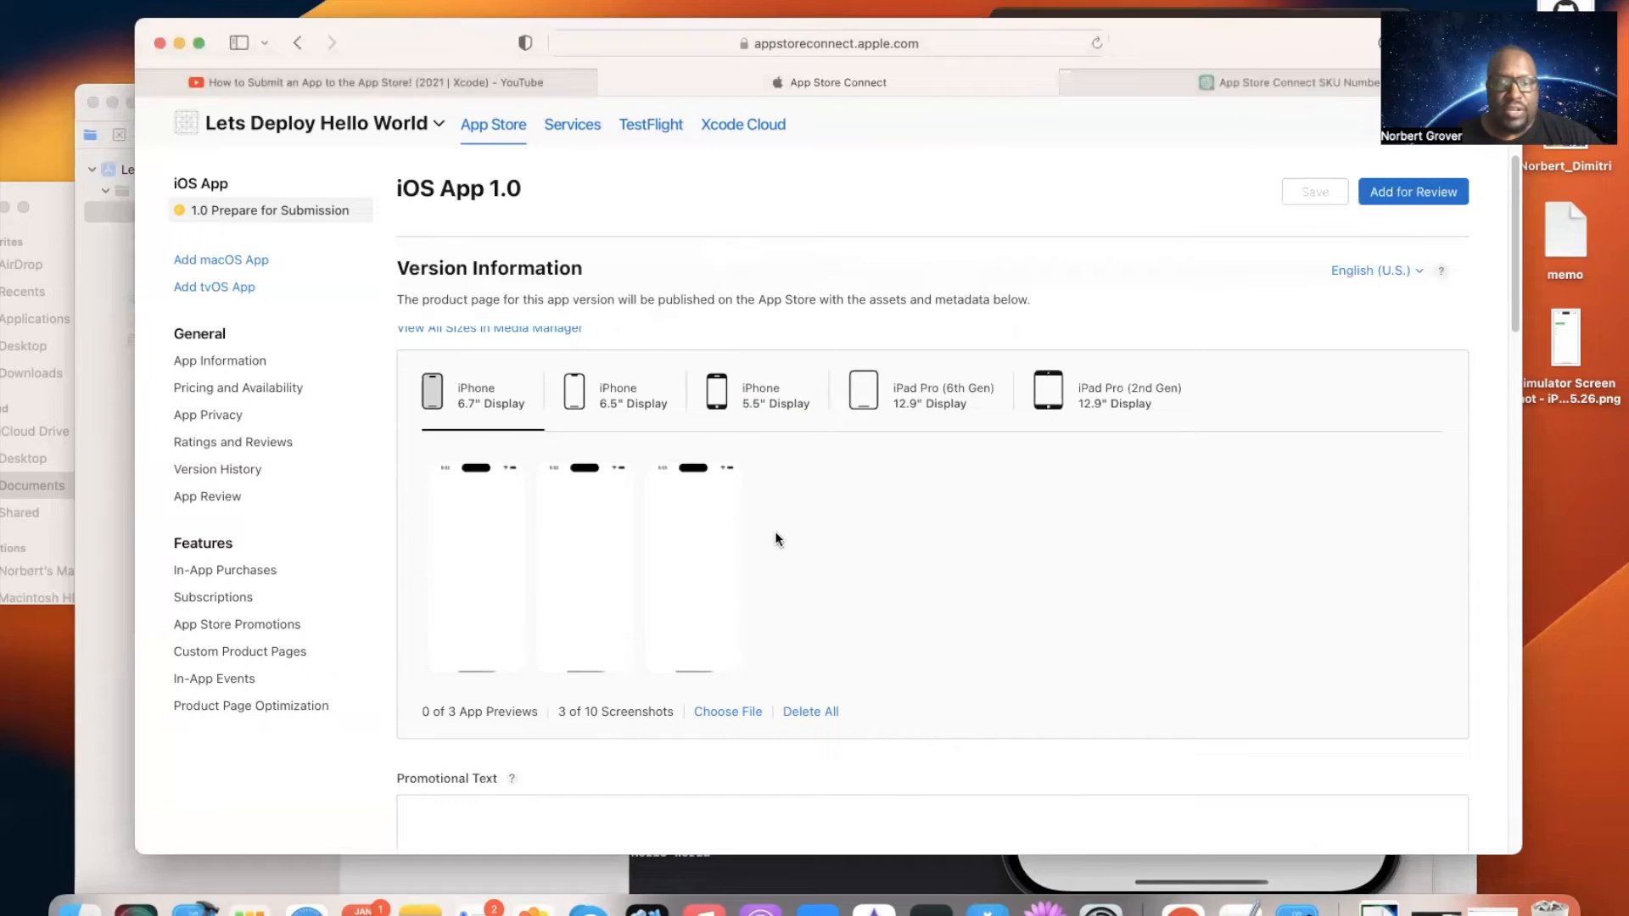
pyautogui.scroll(-10, 779, 518)
pyautogui.scroll(7, 779, 518)
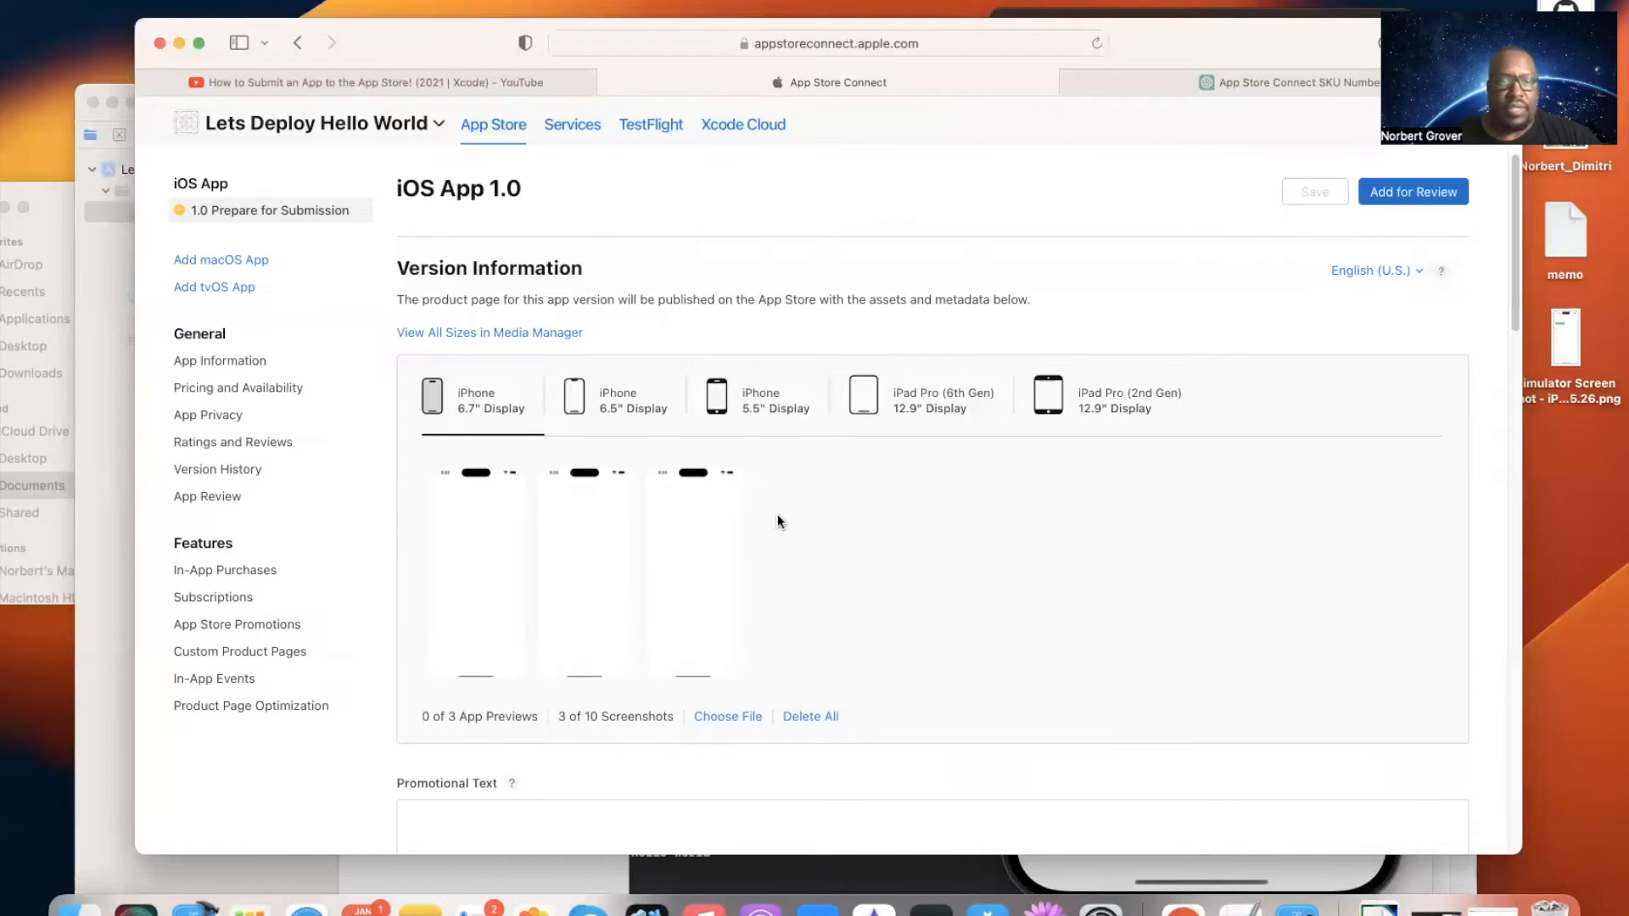
pyautogui.scroll(-4, 777, 514)
pyautogui.click(608, 662)
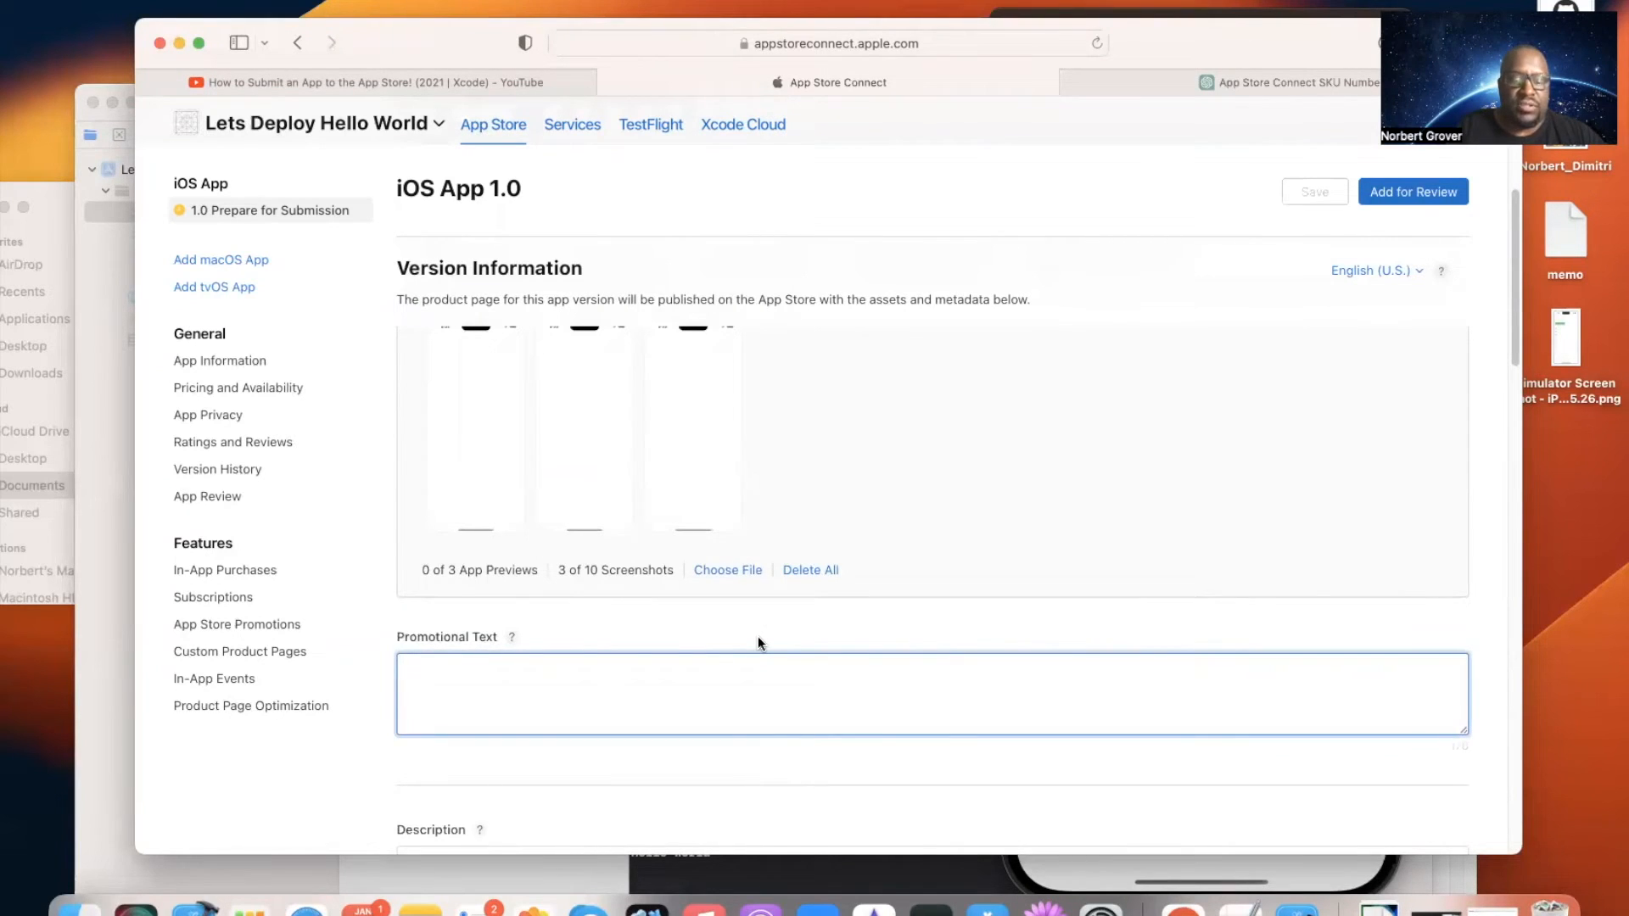
pyautogui.write('We')
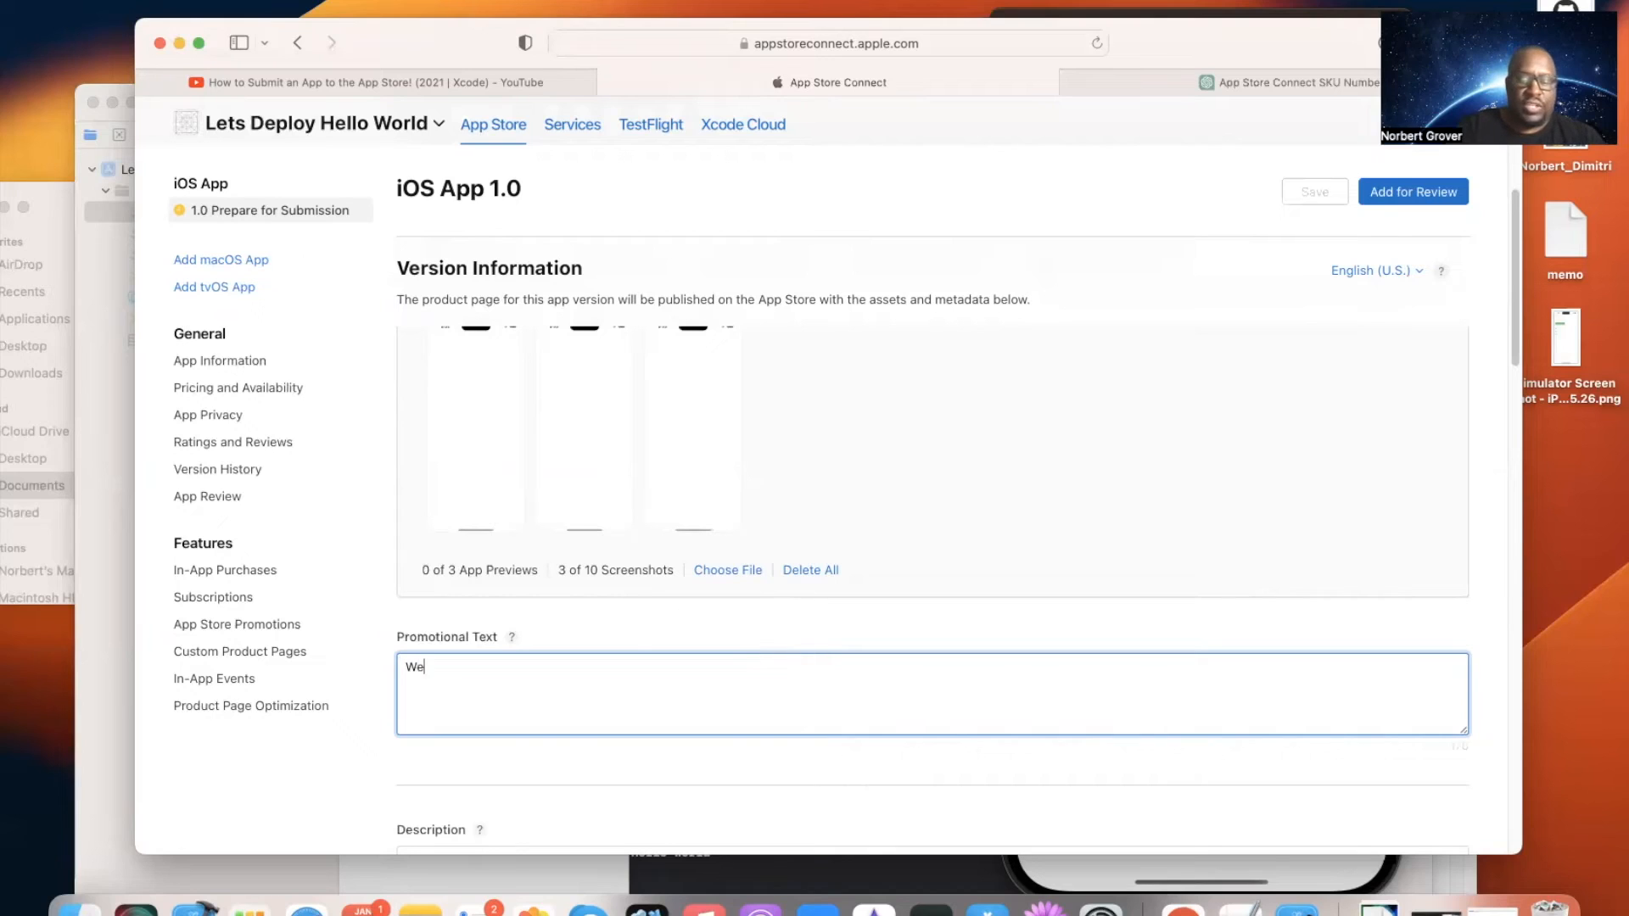
pyautogui.write('lcome to ')
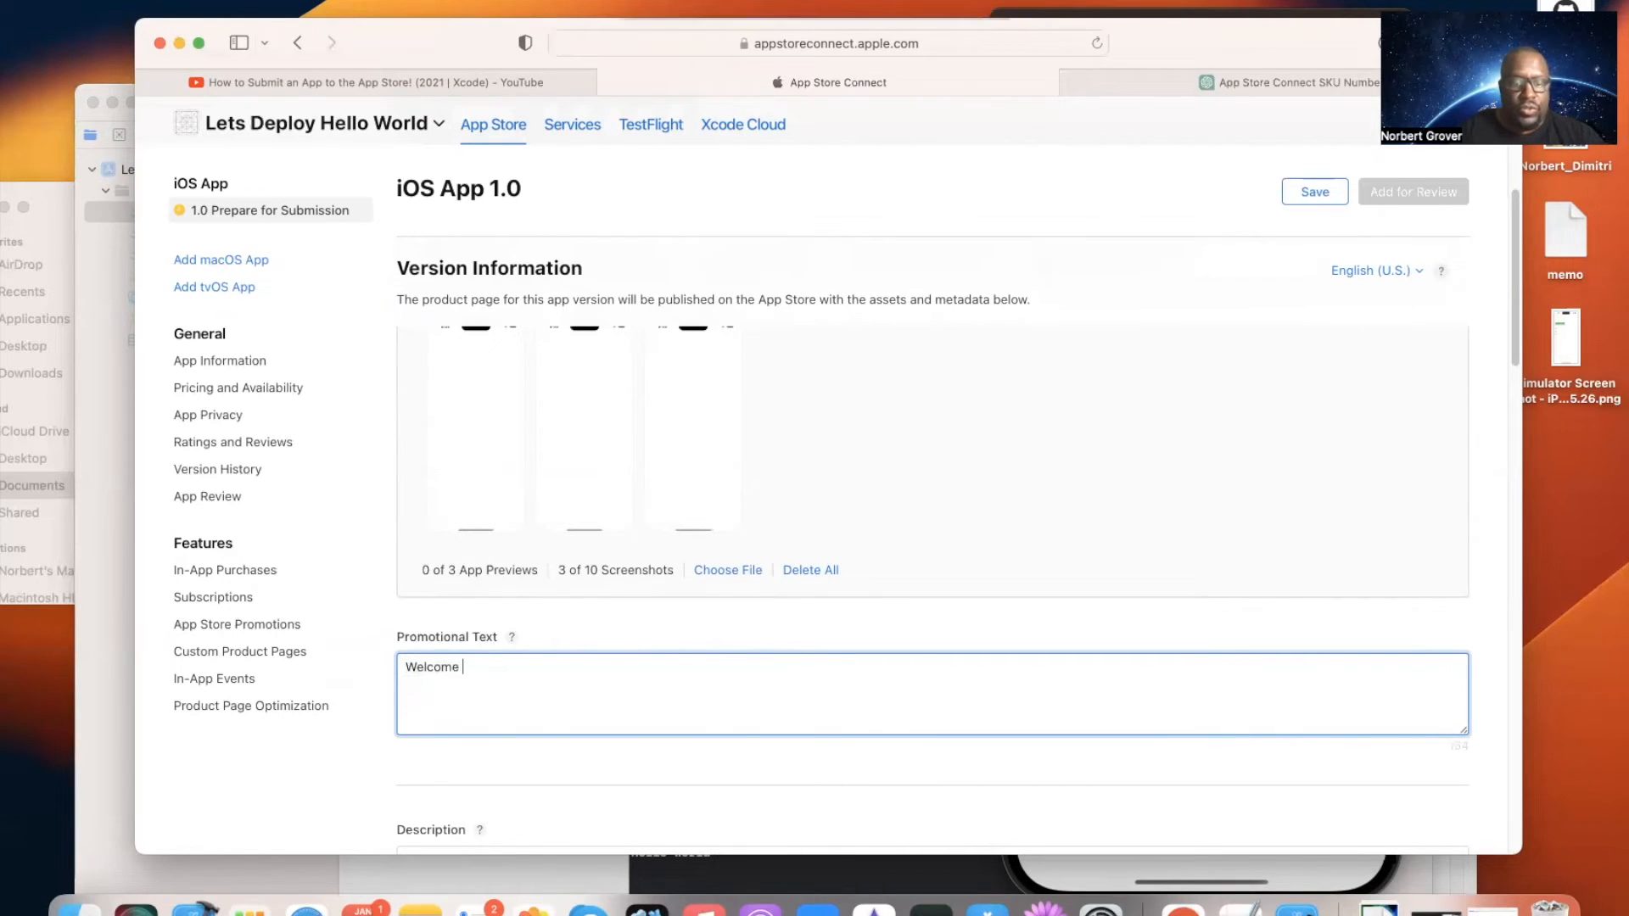
pyautogui.write('the ')
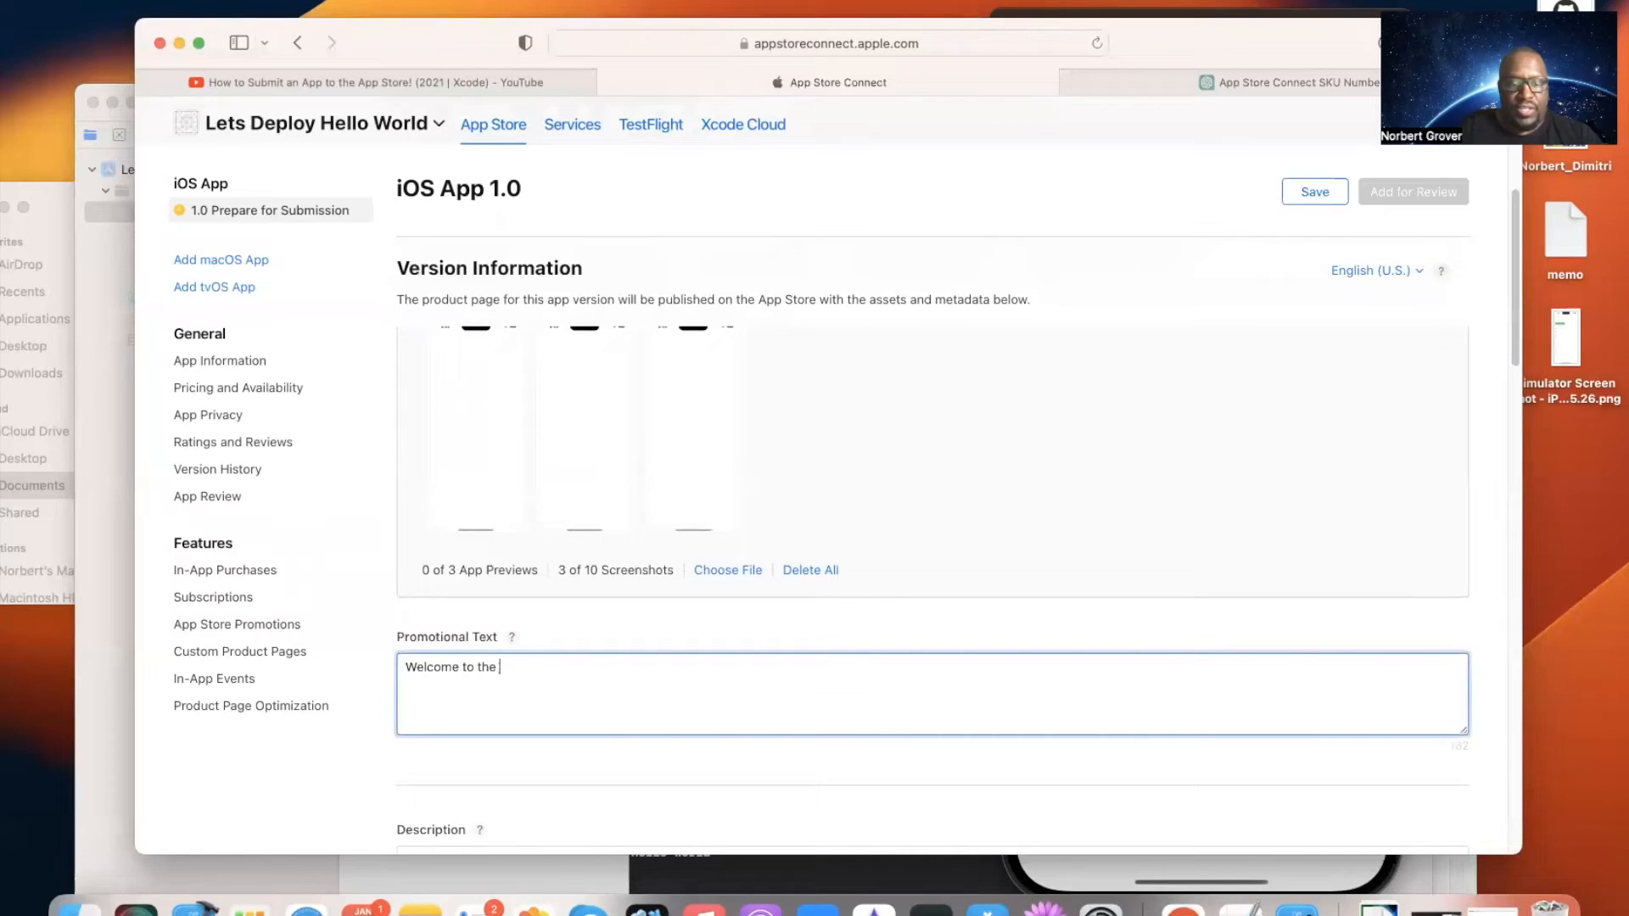
pyautogui.write('app.')
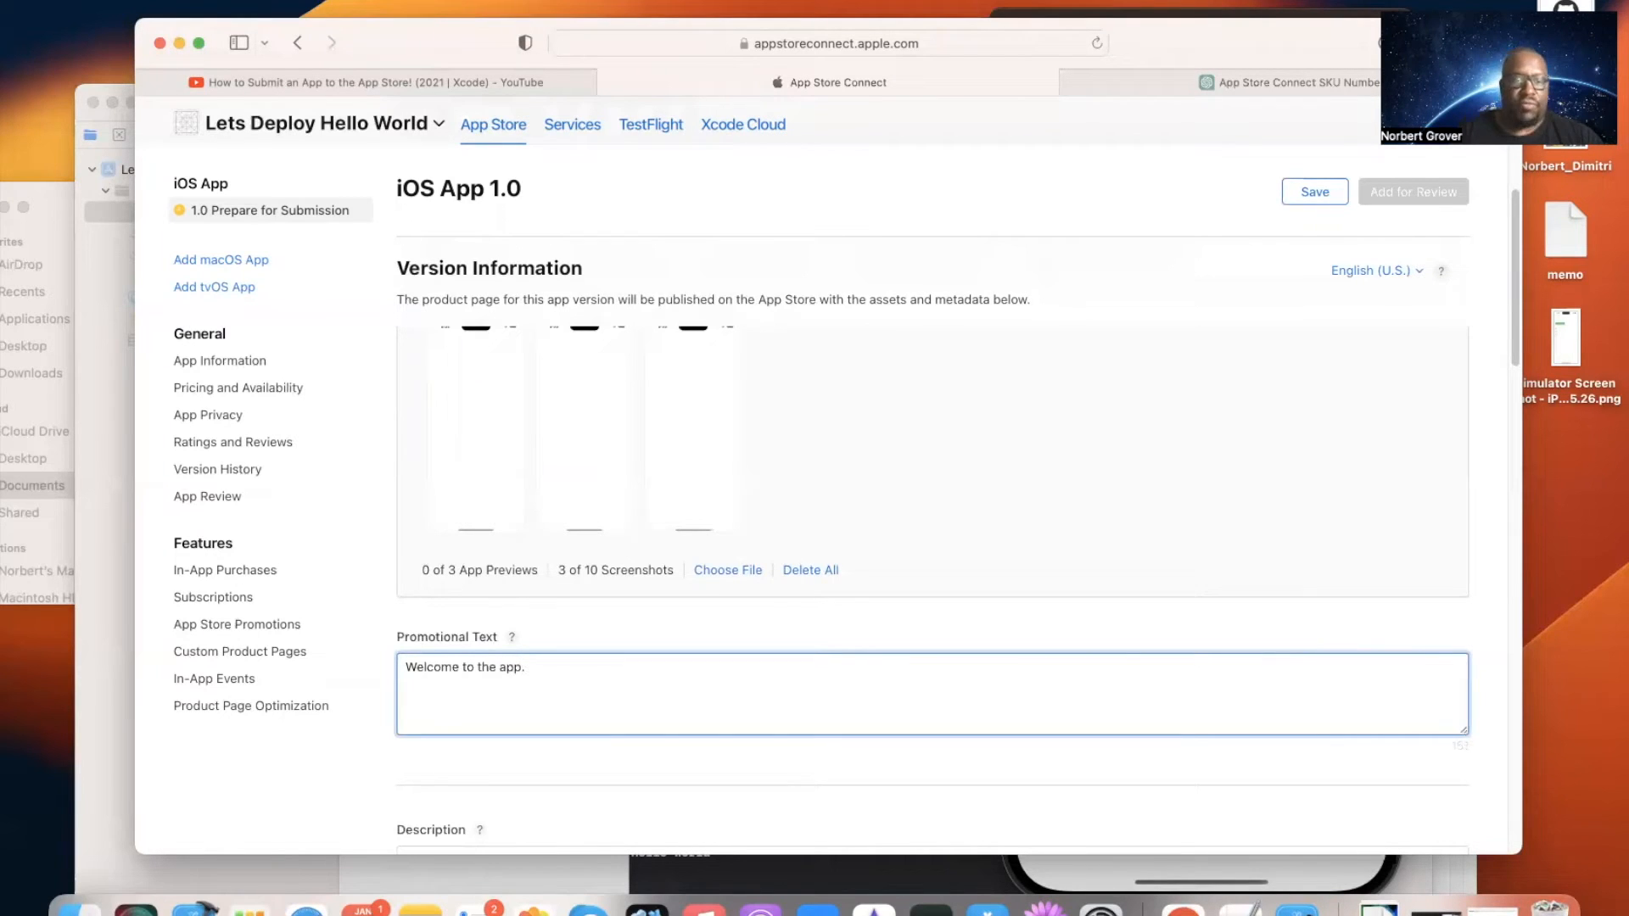
# Step: Enter "Says hello world. The best app ever." as the app description
pyautogui.scroll(-2, 668, 673)
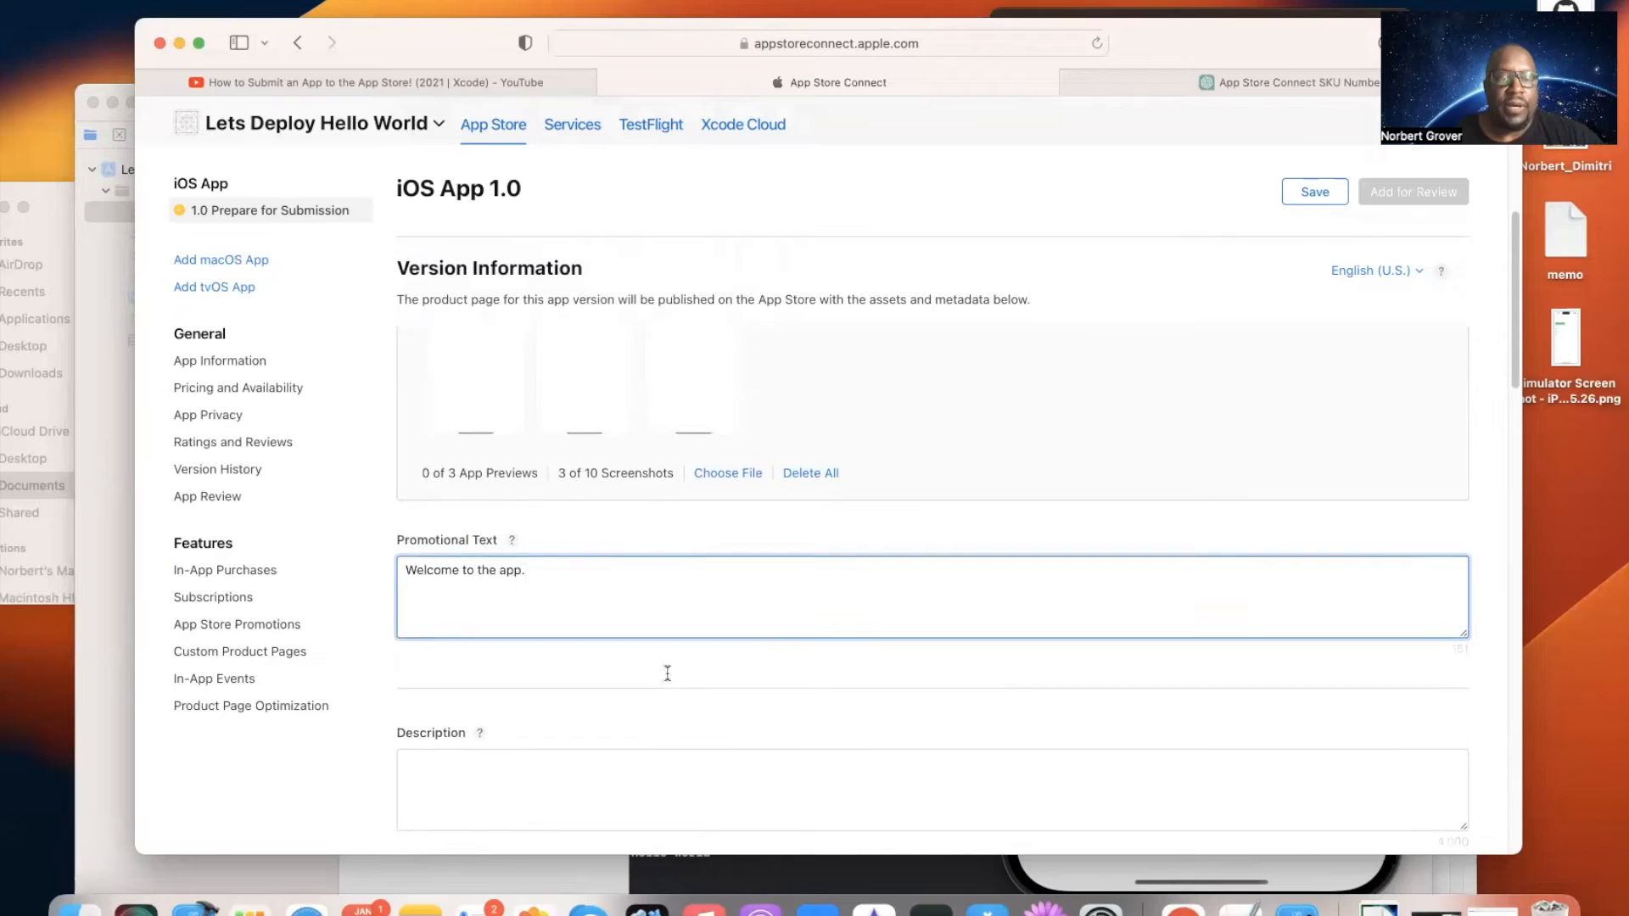
pyautogui.scroll(-2, 667, 672)
pyautogui.click(555, 700)
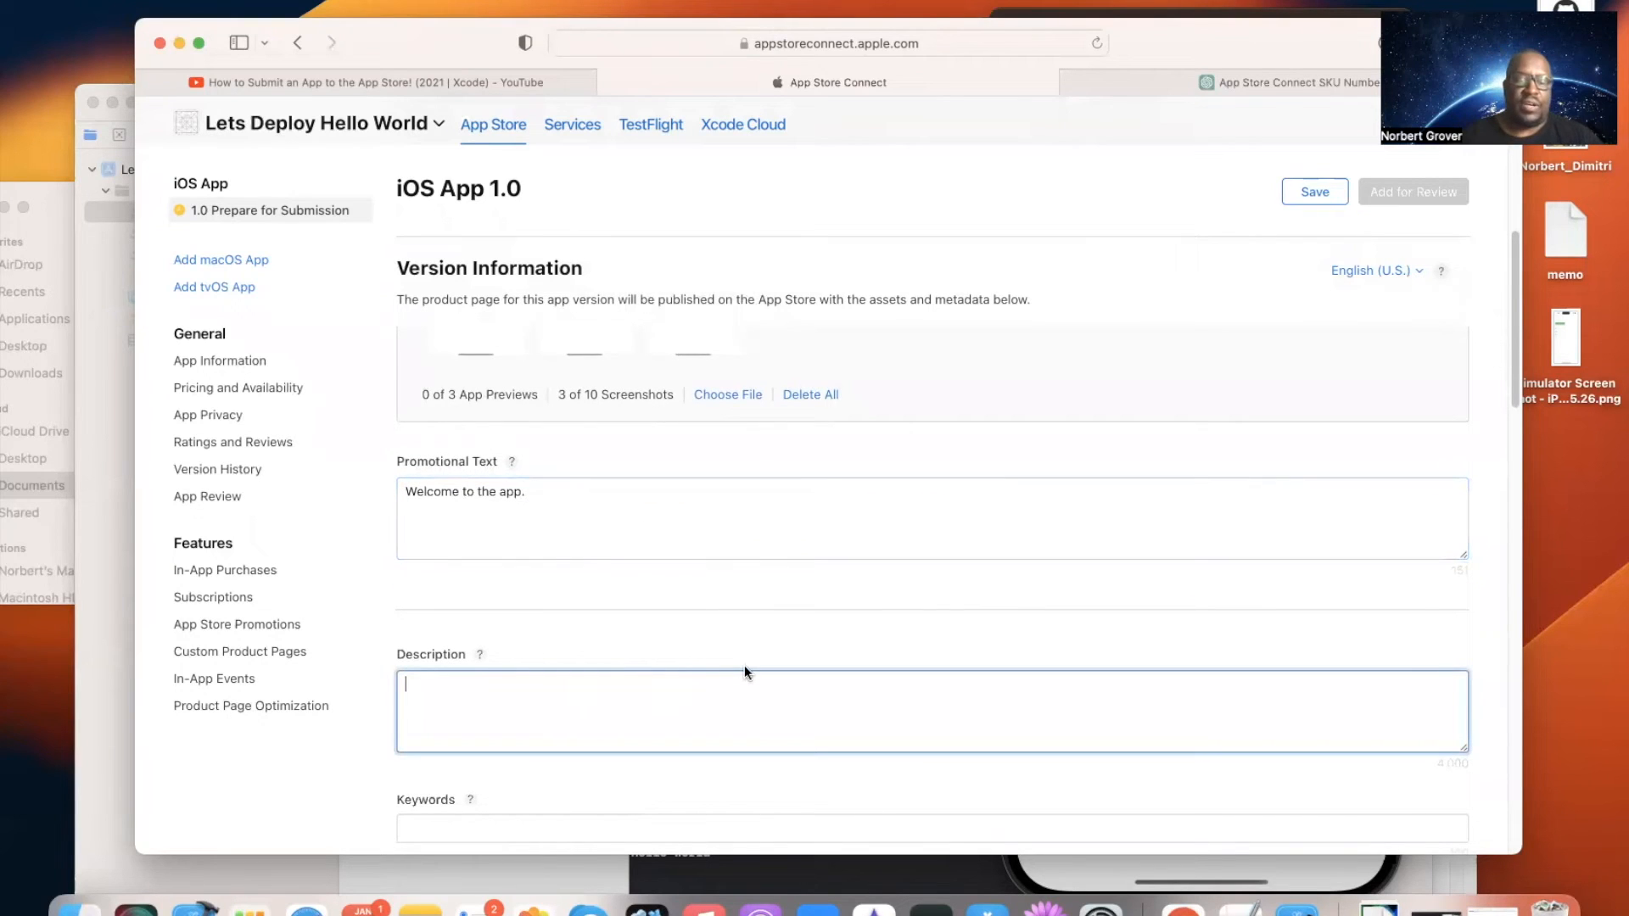
pyautogui.write('Saya')
pyautogui.write('s he')
pyautogui.write('llo wo')
pyautogui.write('rld')
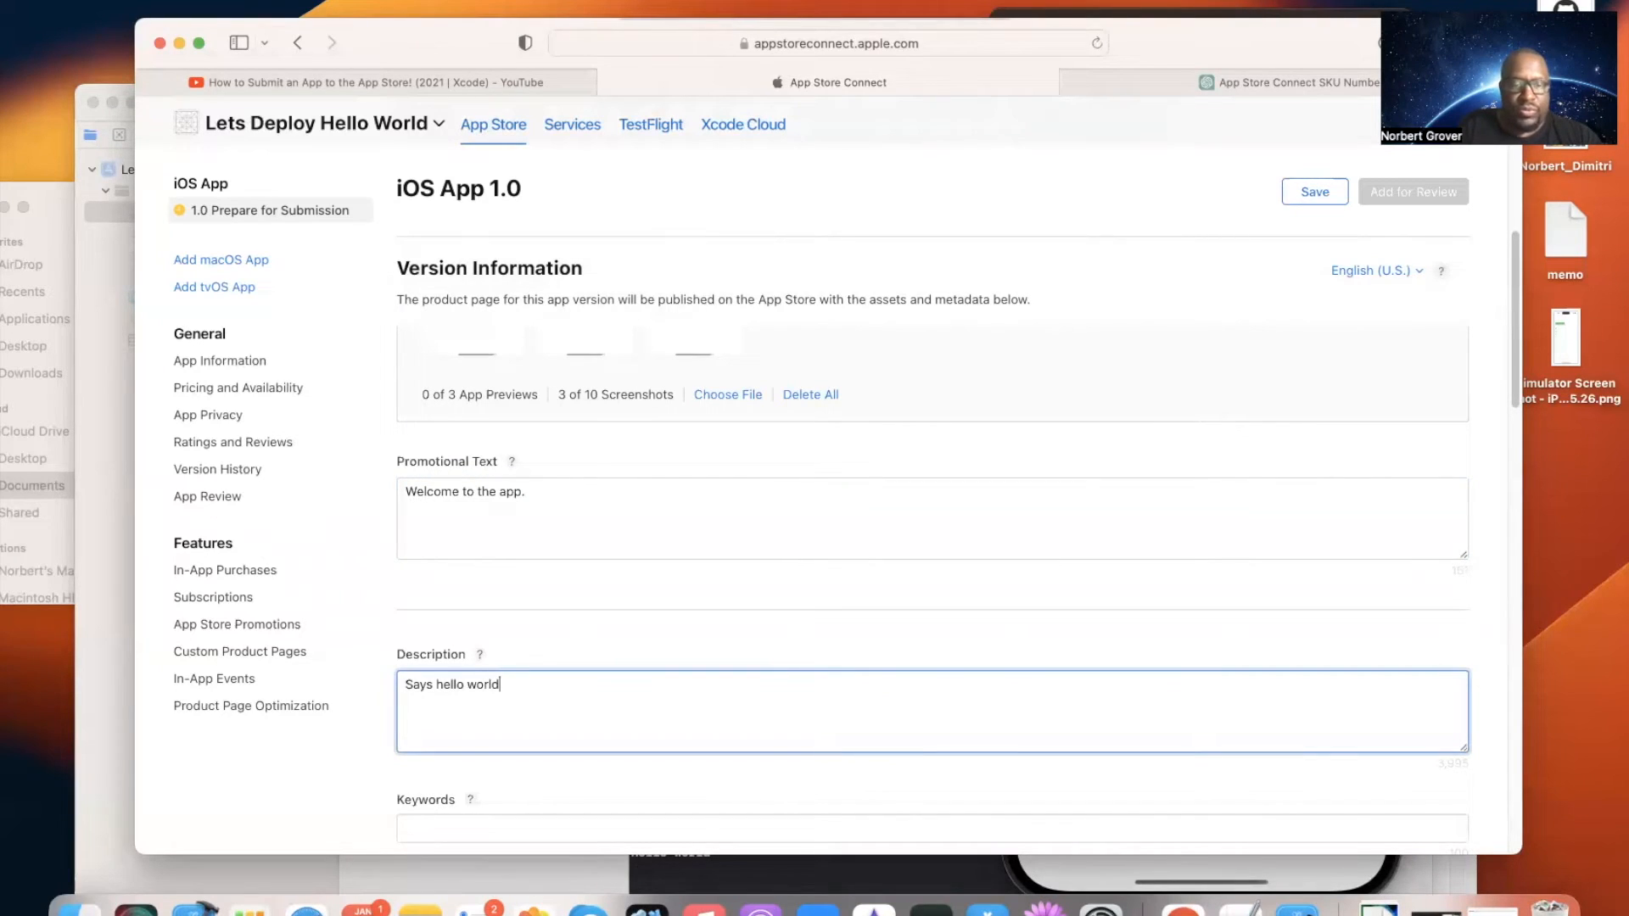
pyautogui.write('. The best')
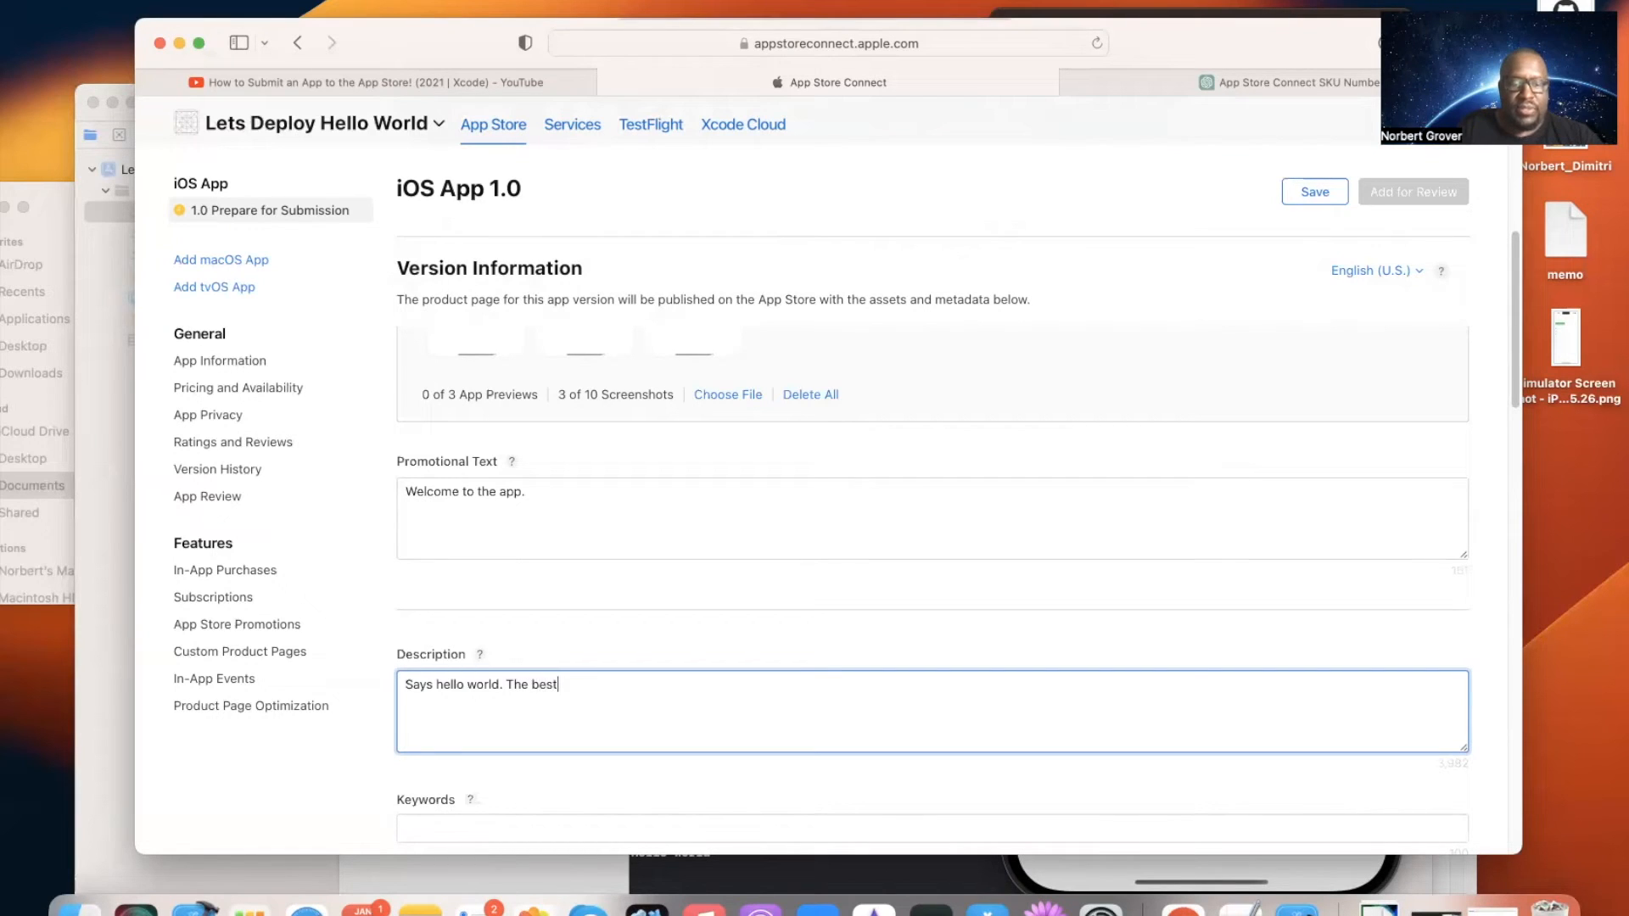
pyautogui.write(' app ever.')
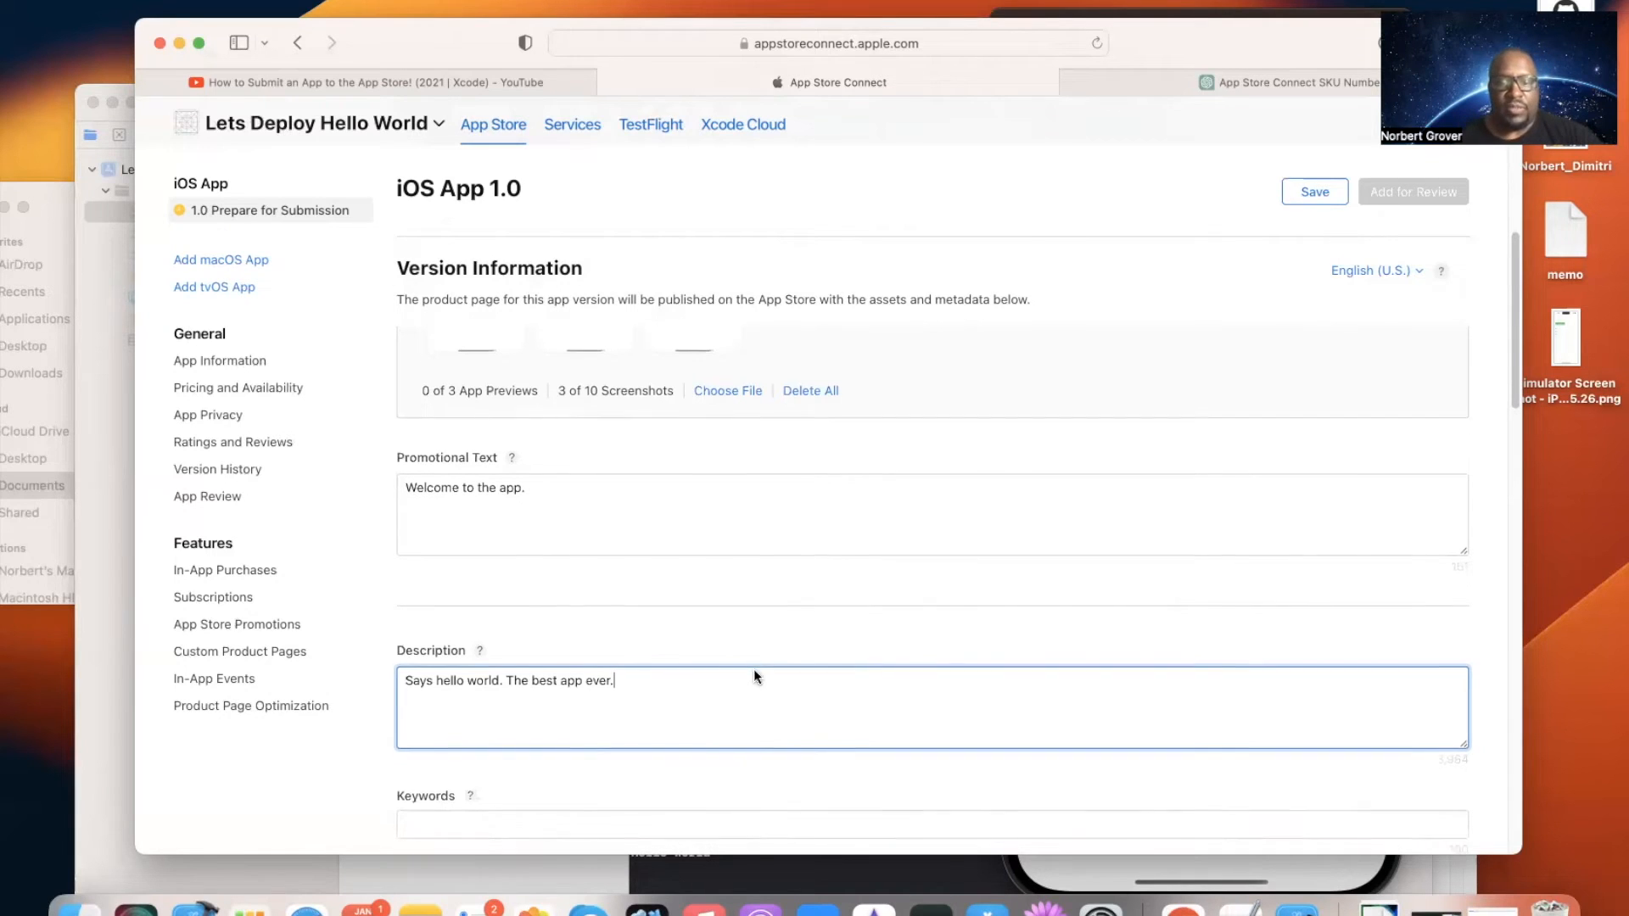
# Step: Set the app's keywords to "awesome, apps, million users"
pyautogui.scroll(-2, 753, 669)
pyautogui.click(543, 725)
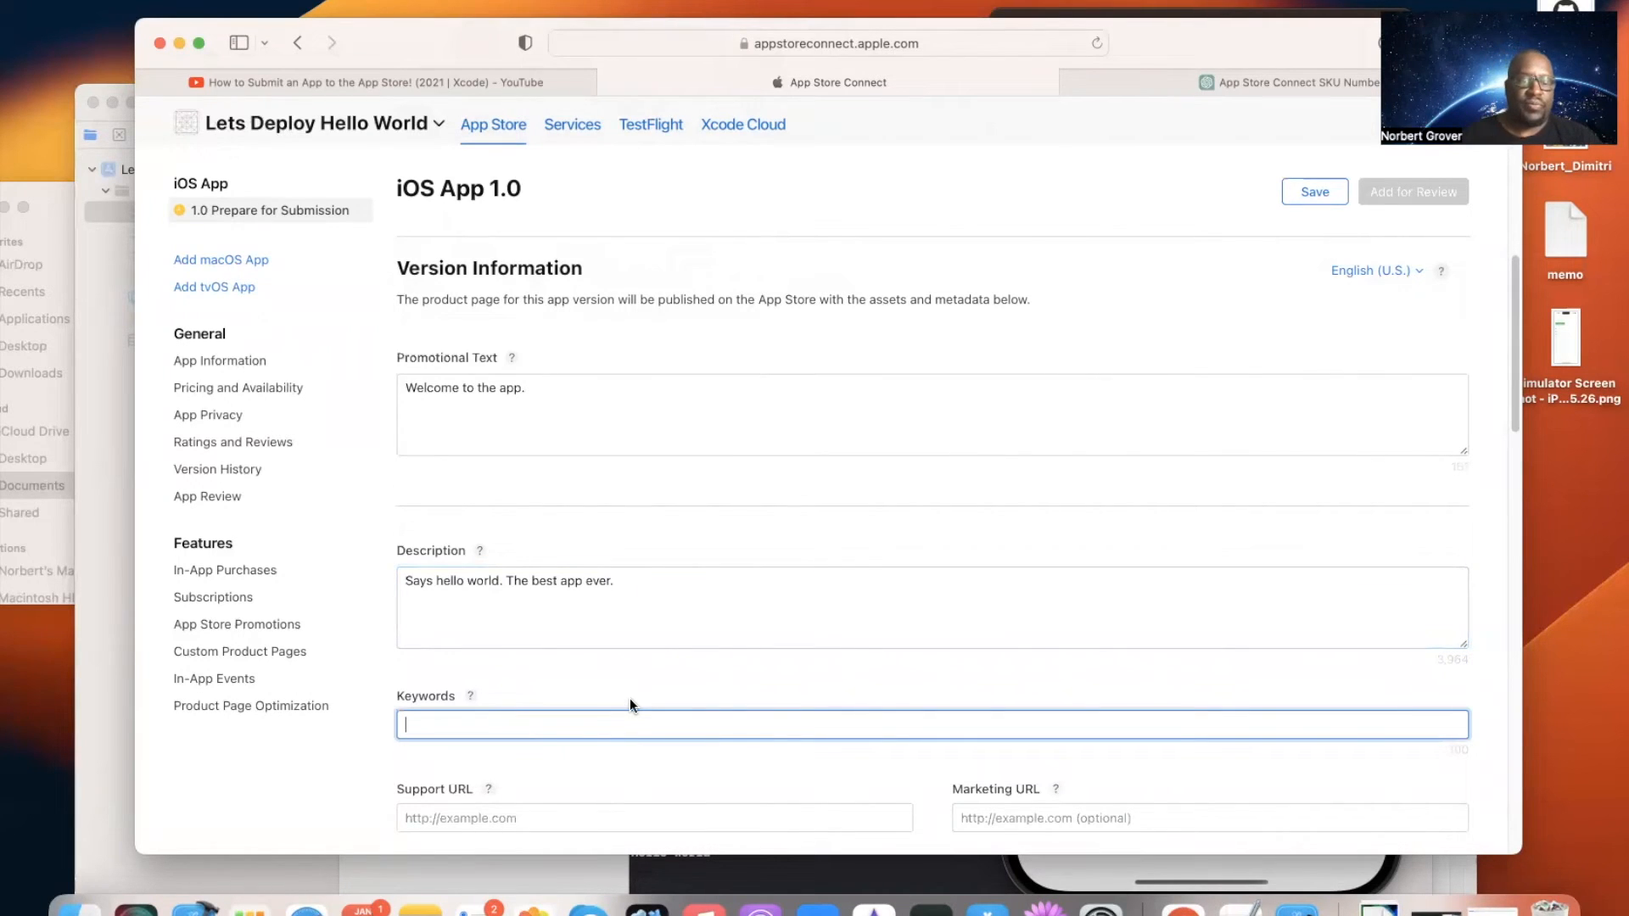
pyautogui.write('aws')
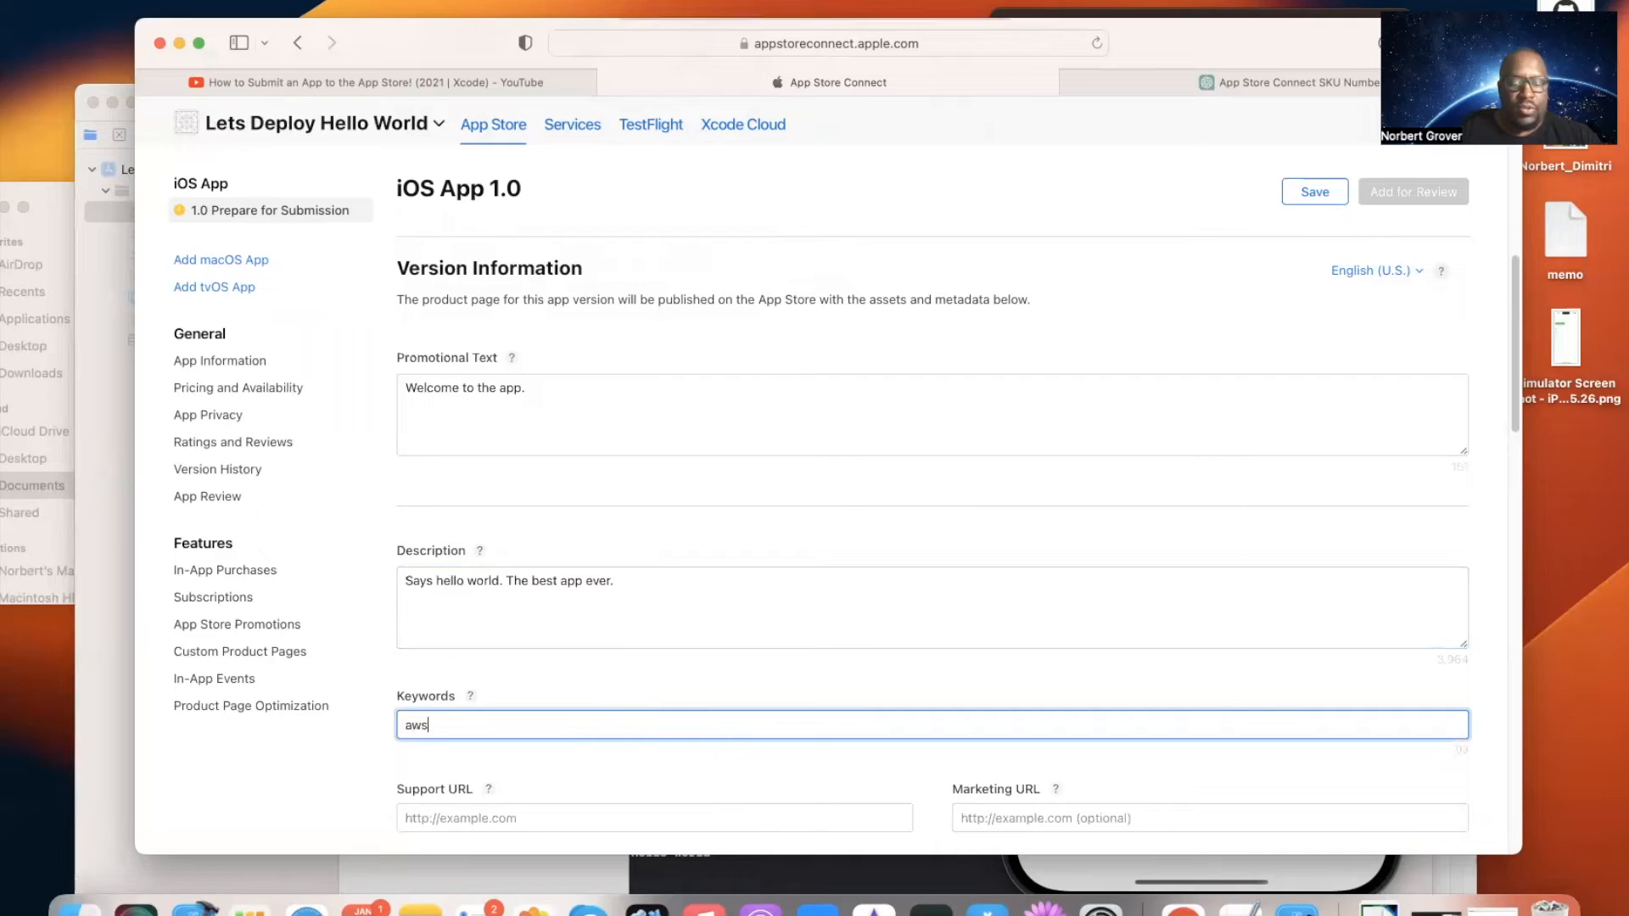
pyautogui.press('BackSpace')
pyautogui.write('esome')
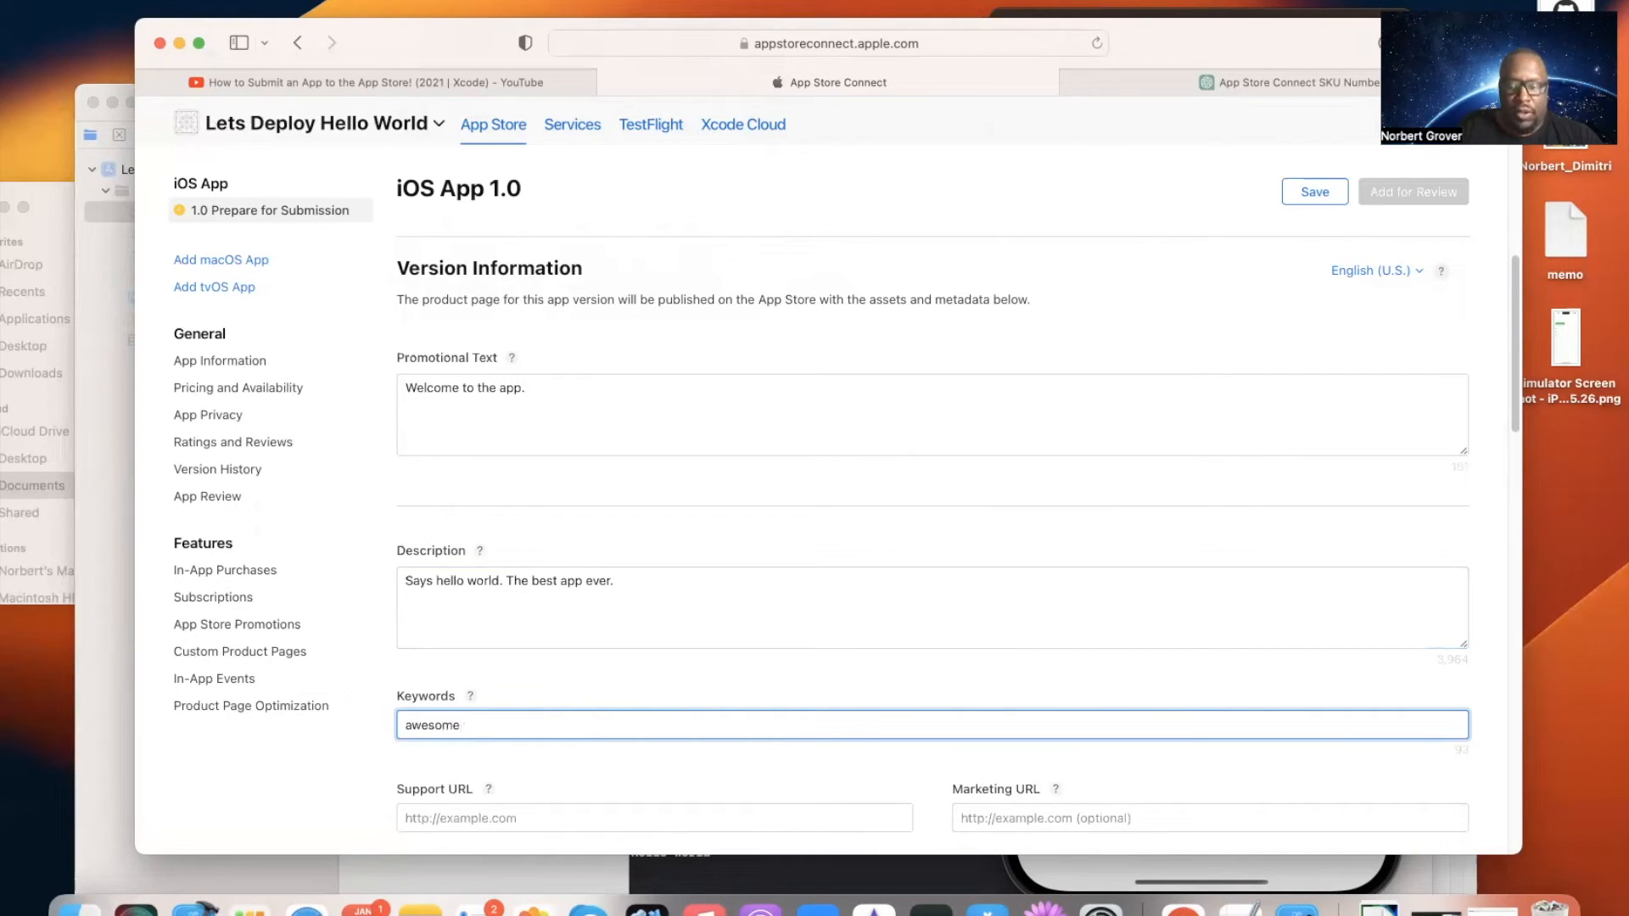
pyautogui.write(', apps')
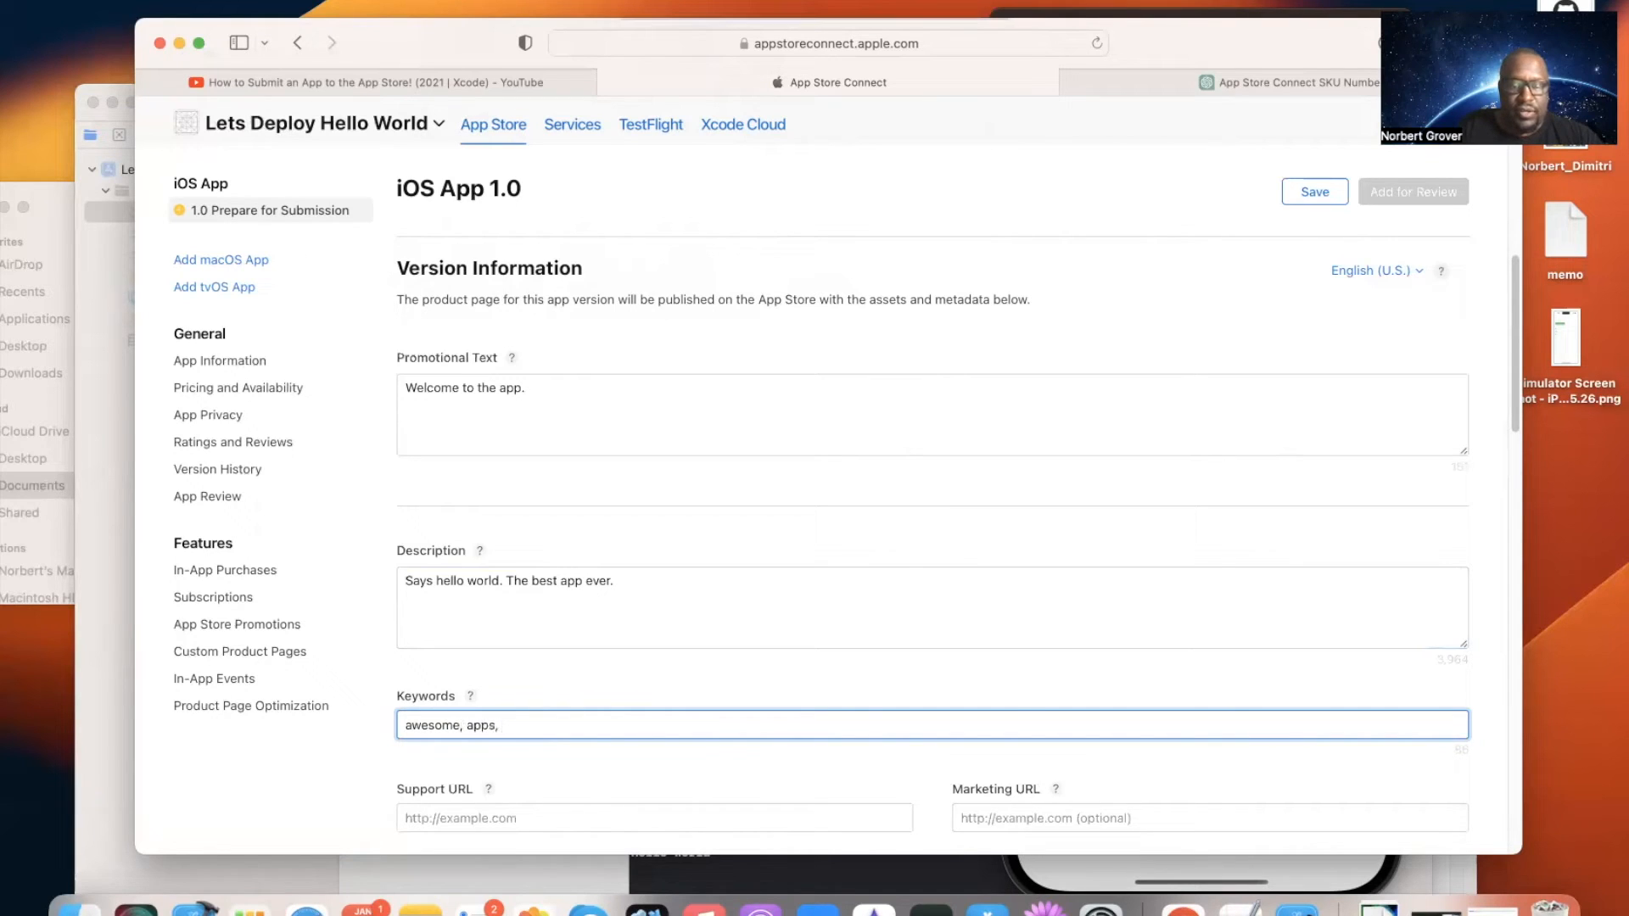
pyautogui.write(', million users')
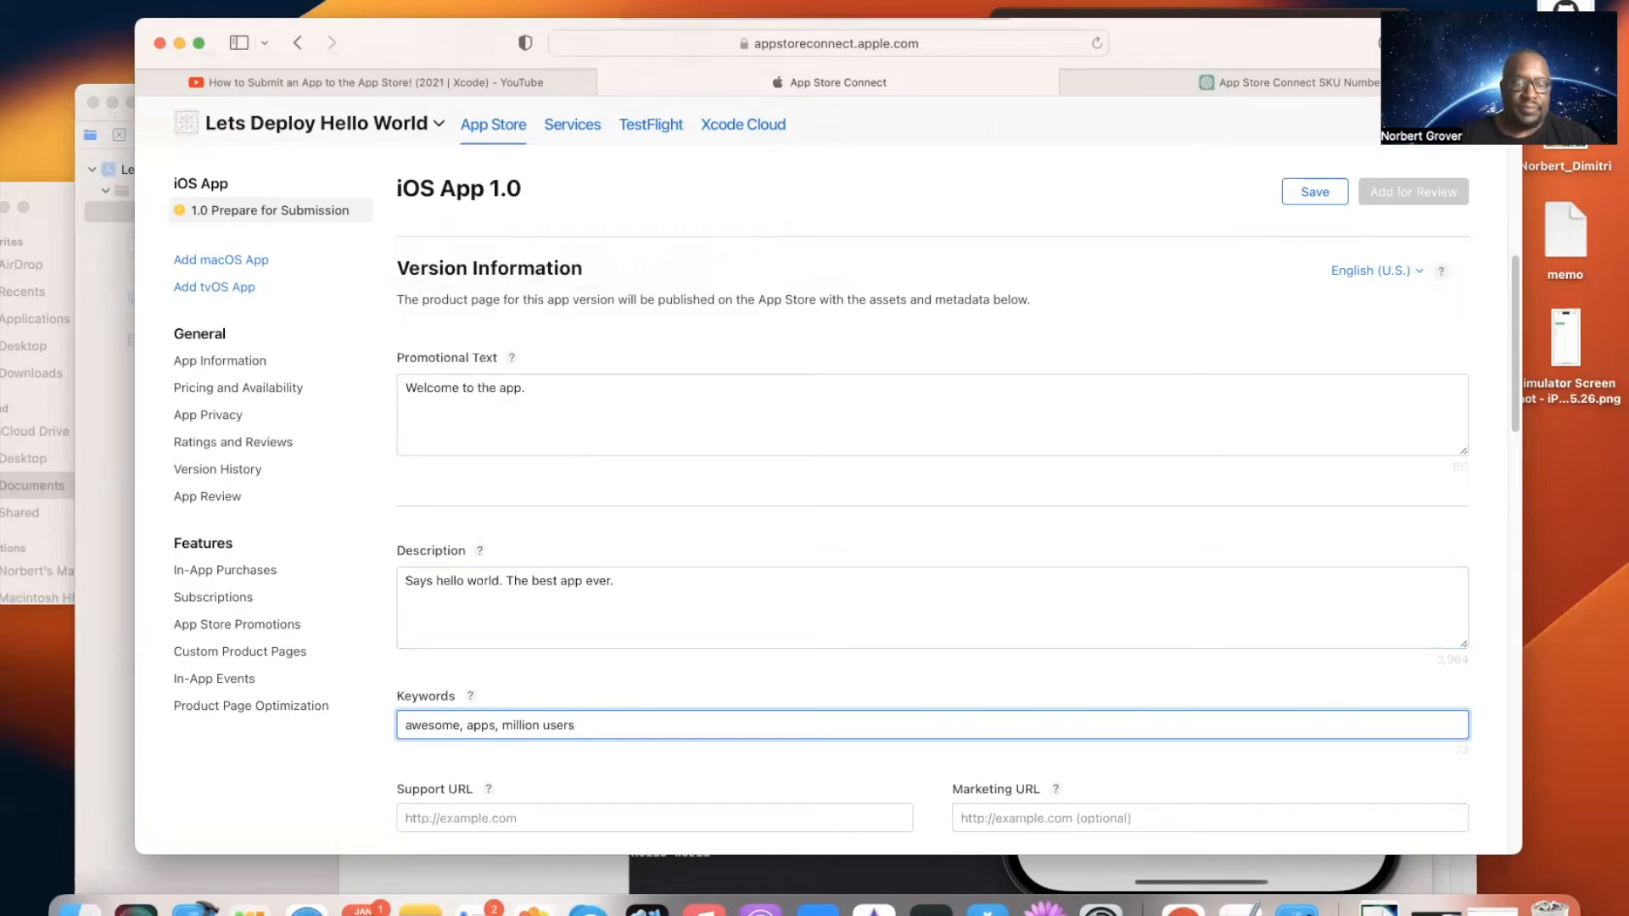
# Step: Open grovertechsupport.wordpress.com in a new browser tab and copy its address for the app's Support URL
pyautogui.scroll(-1, 736, 622)
pyautogui.scroll(-5, 737, 622)
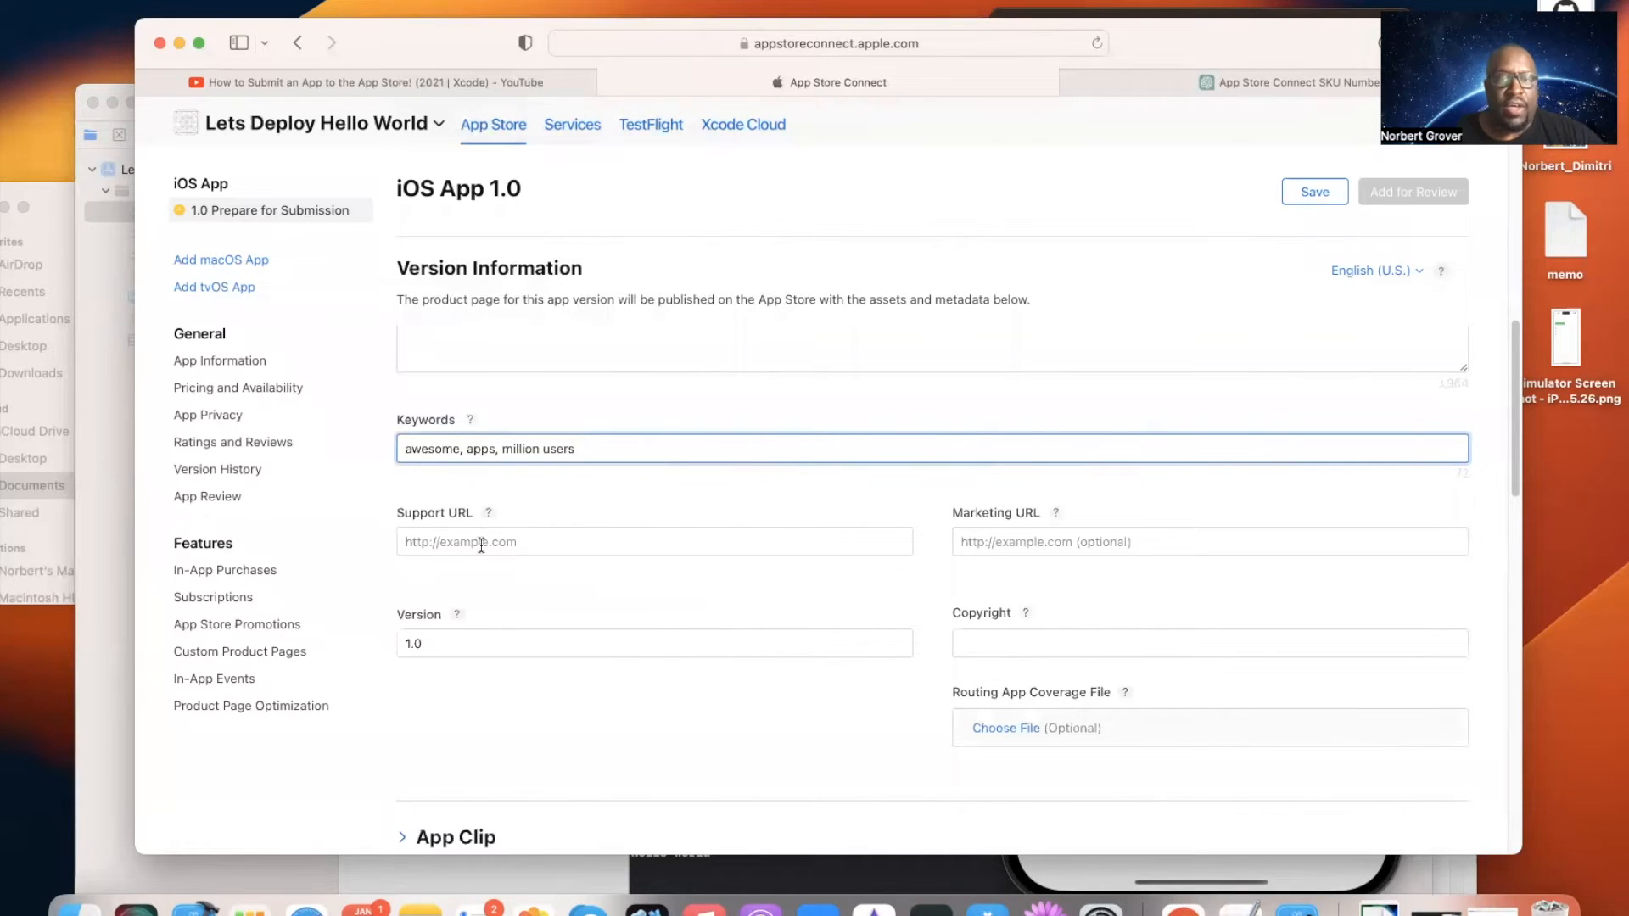
pyautogui.moveTo(1267, 34); pyautogui.dragTo(1129, 101)
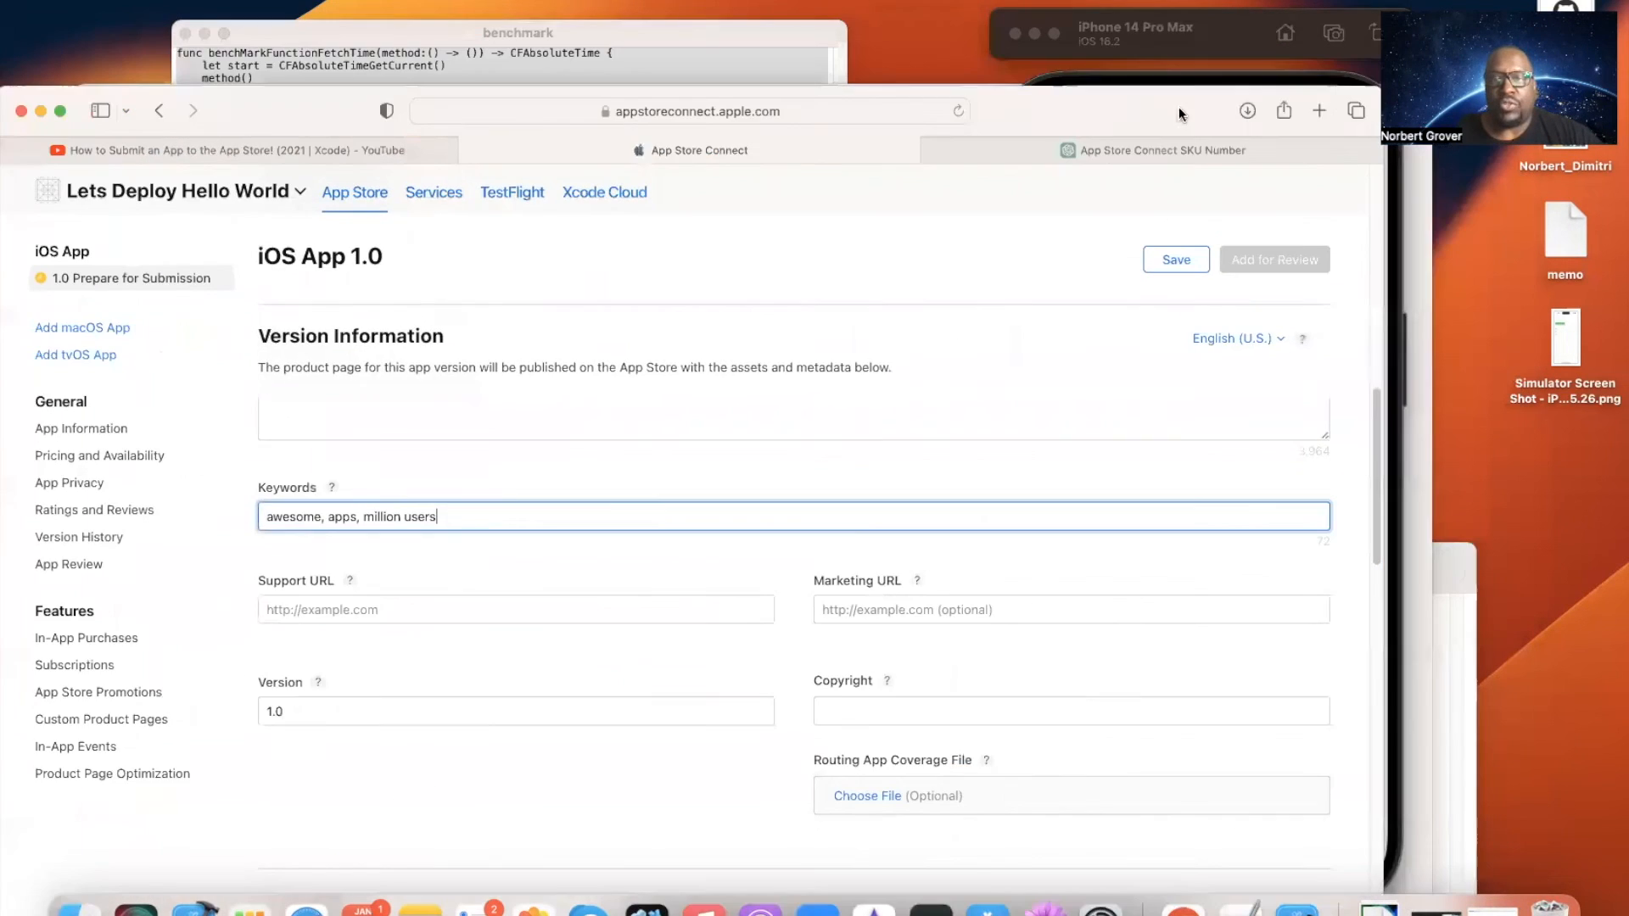
pyautogui.click(1312, 108)
pyautogui.write('gr')
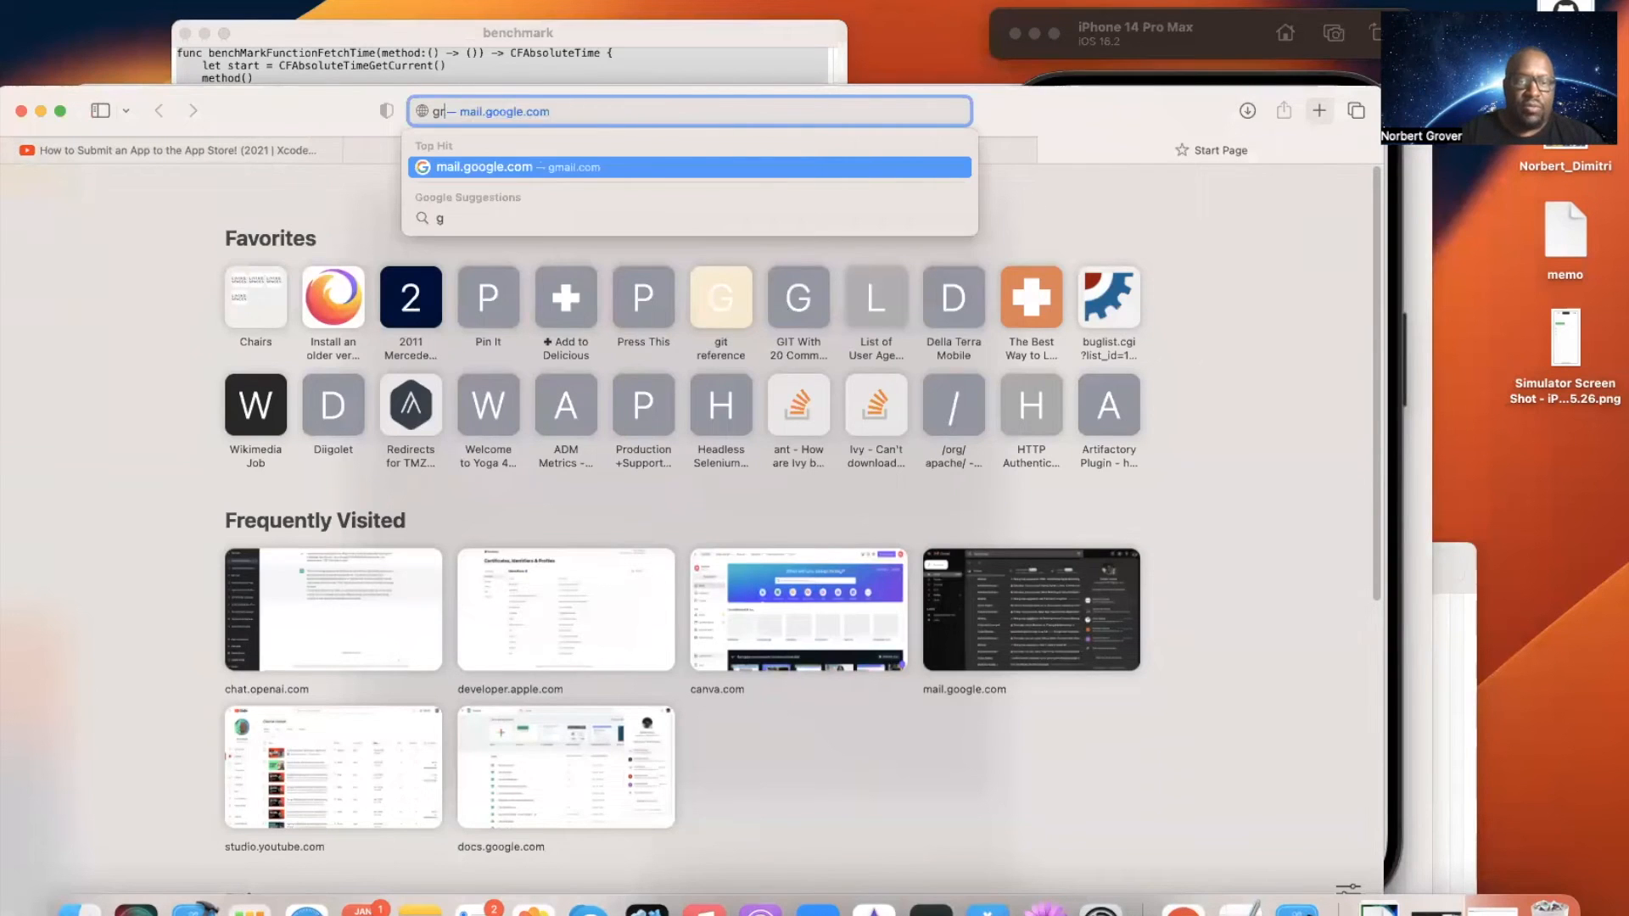
pyautogui.write('o')
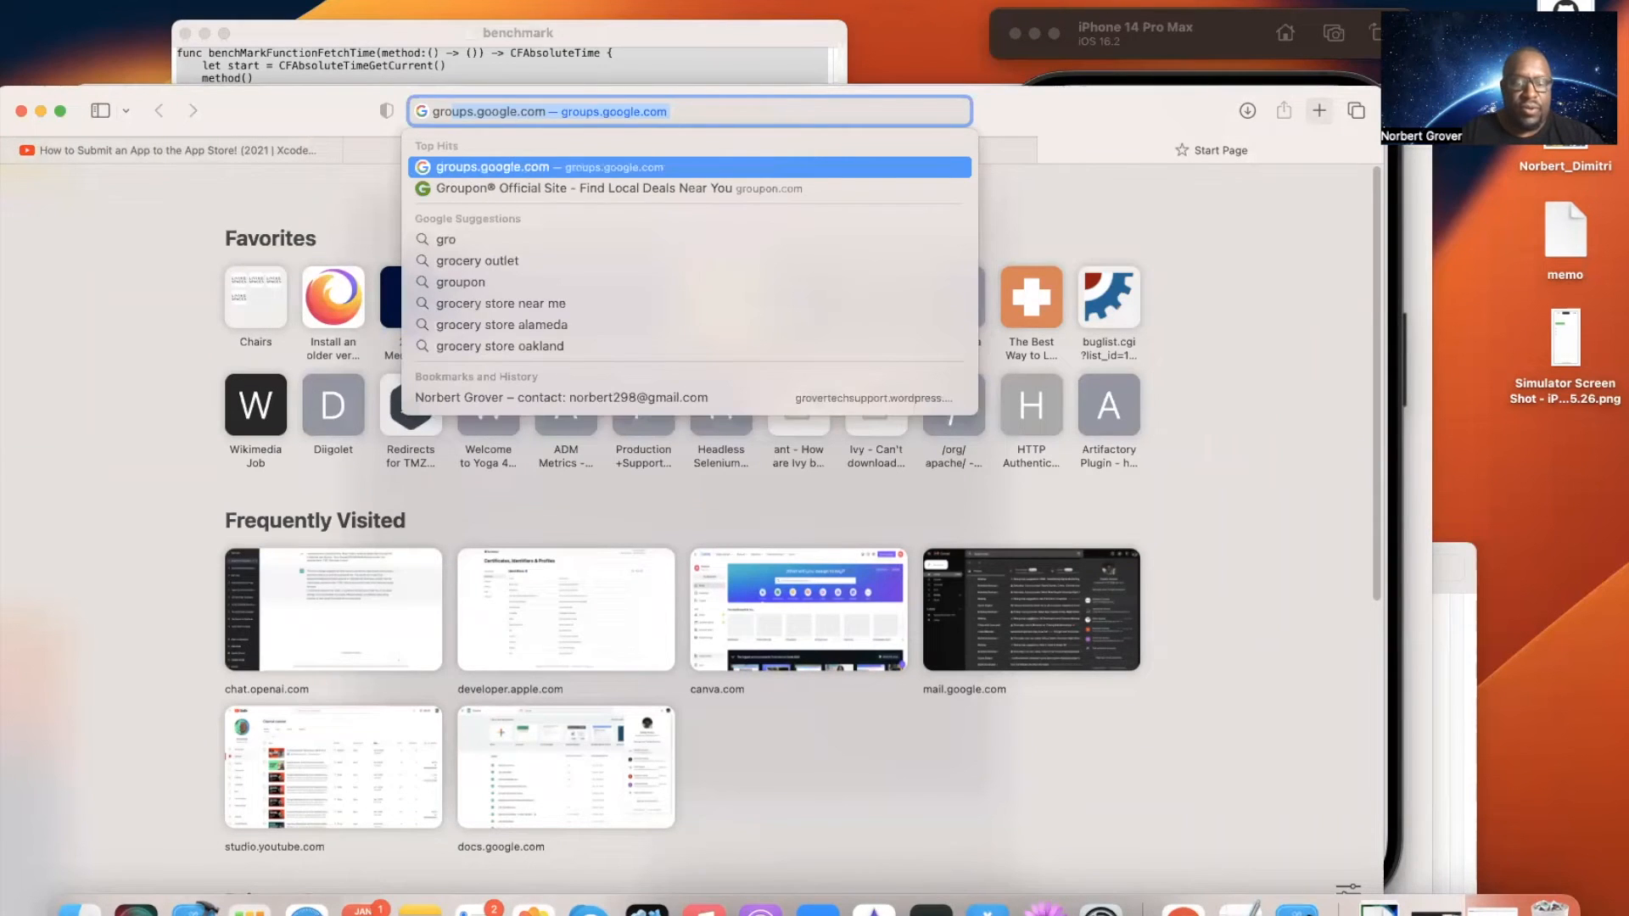
pyautogui.write('vert')
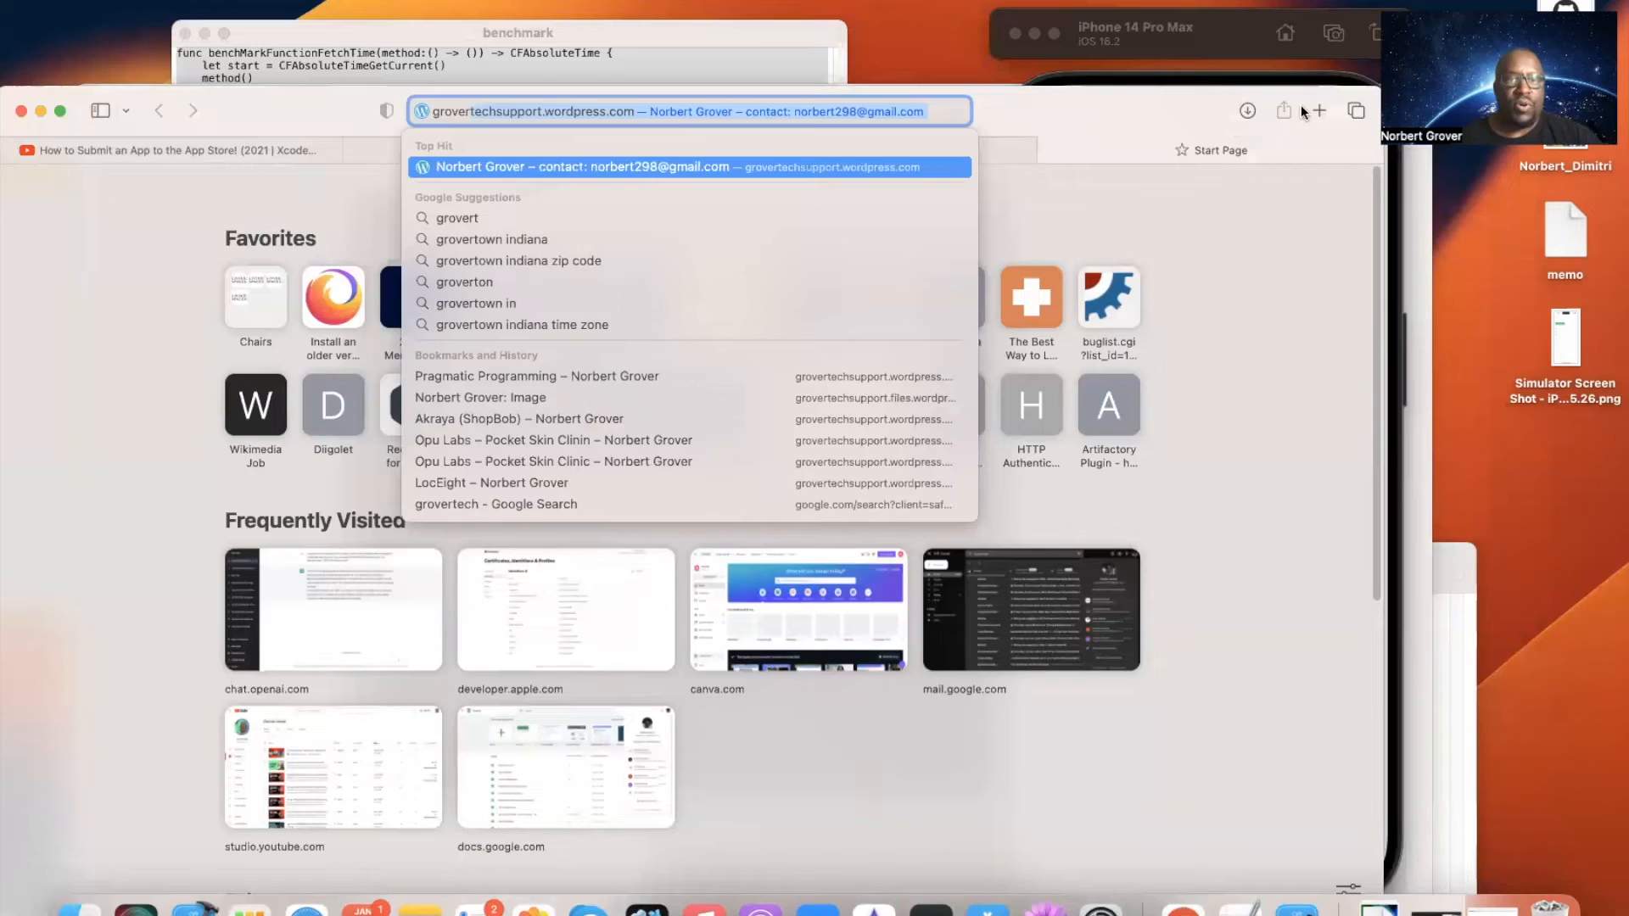
pyautogui.press('Return')
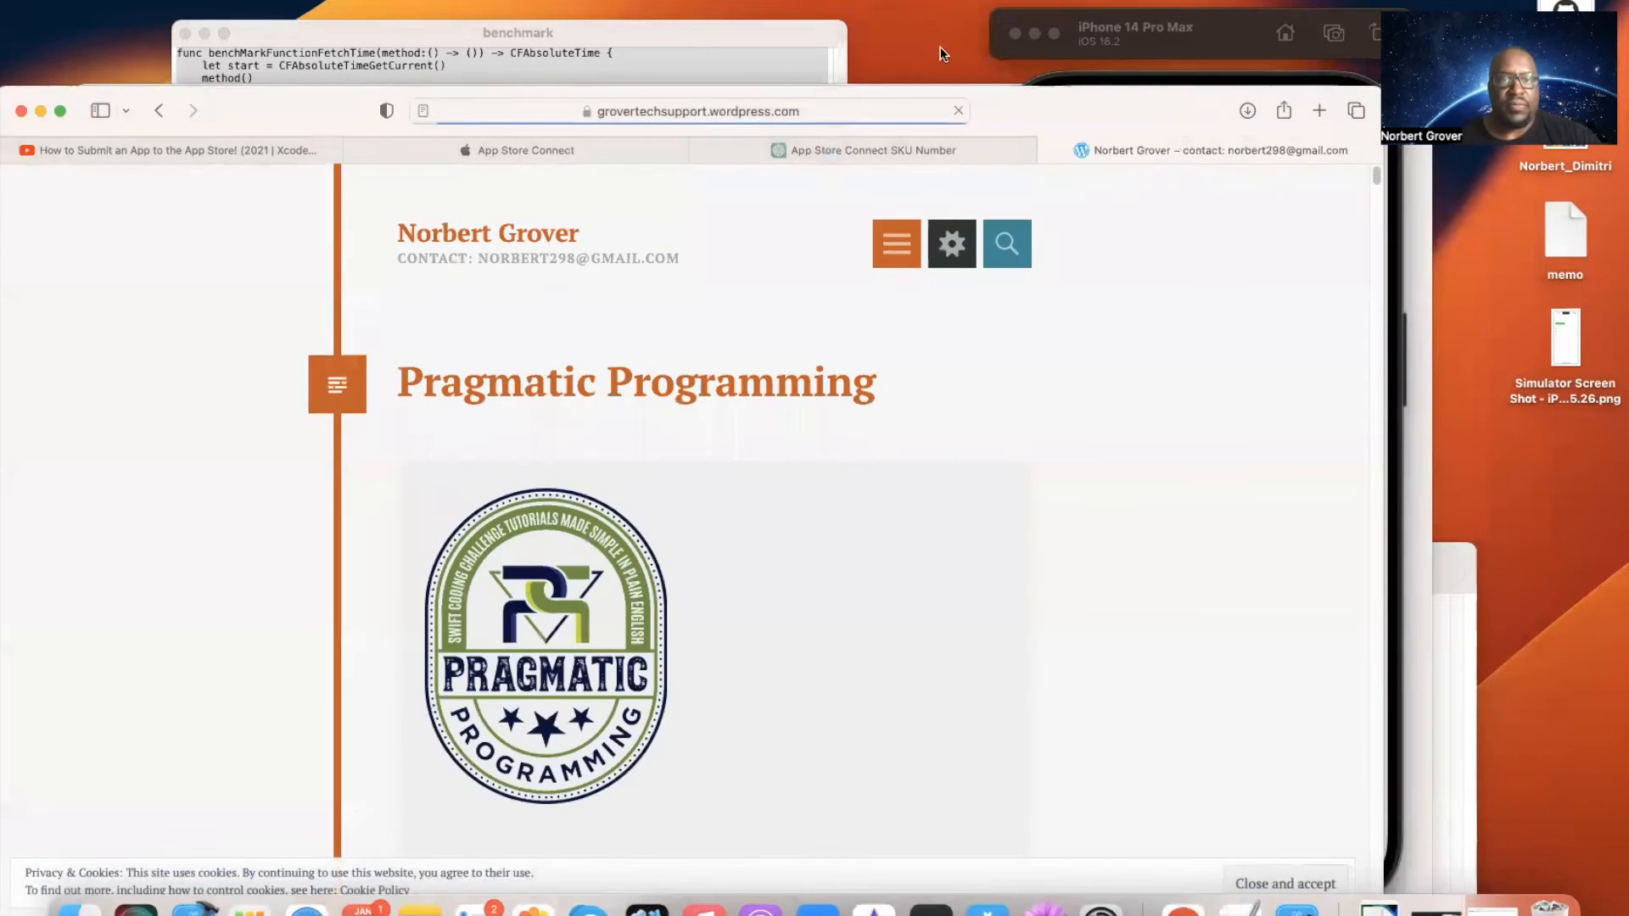
pyautogui.click(721, 104)
pyautogui.press('super+c')
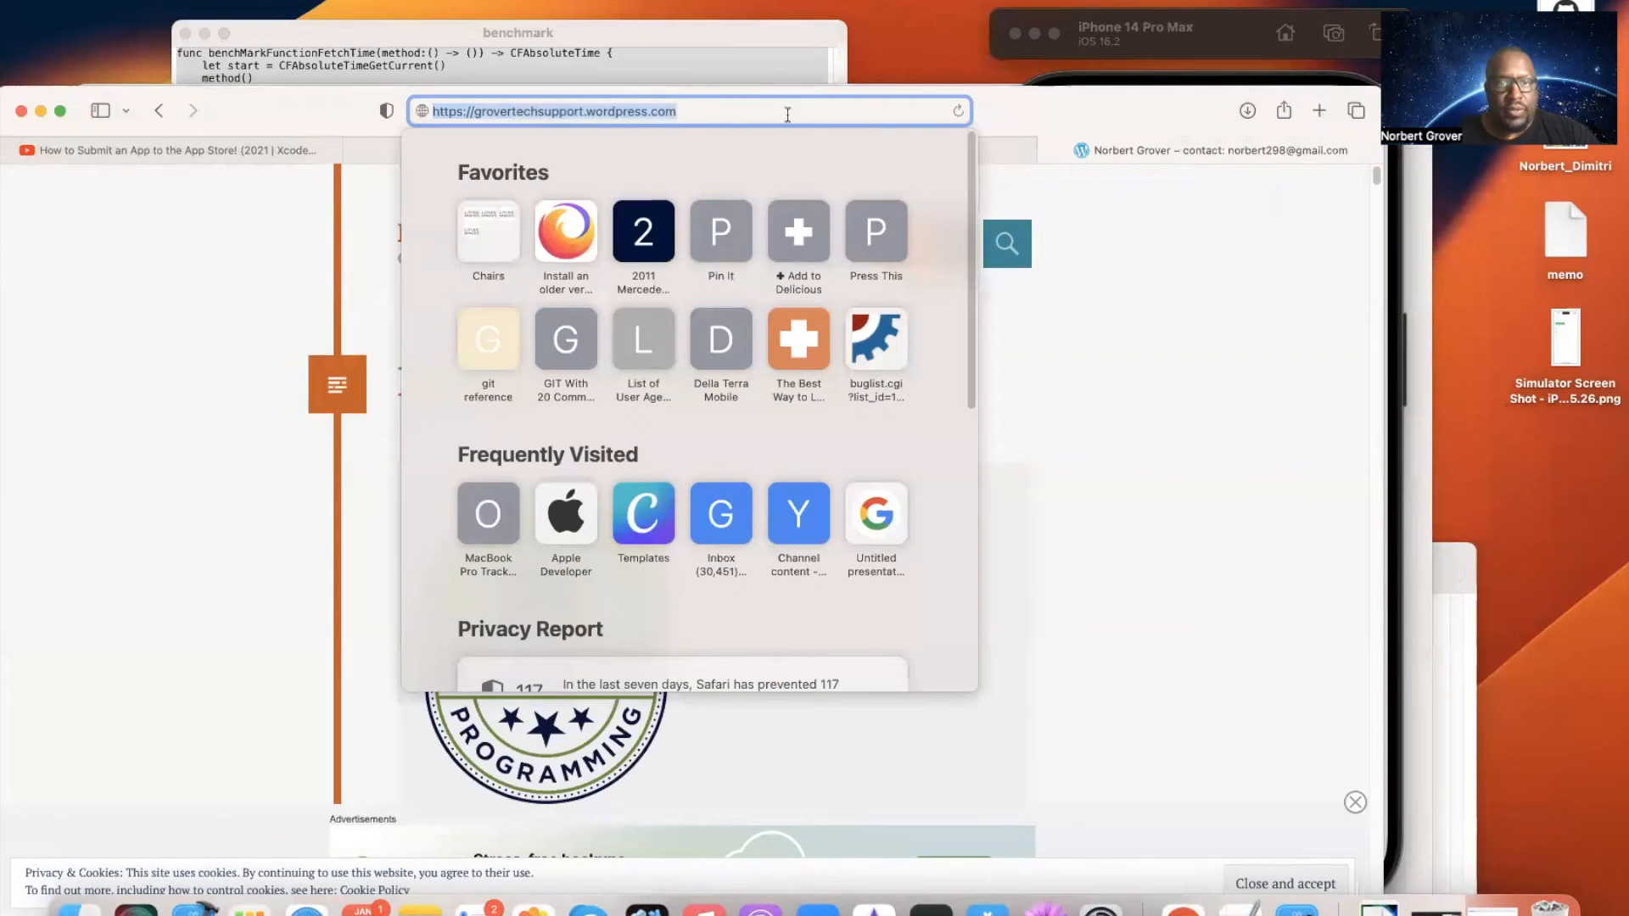
pyautogui.moveTo(1071, 112); pyautogui.dragTo(1188, 96)
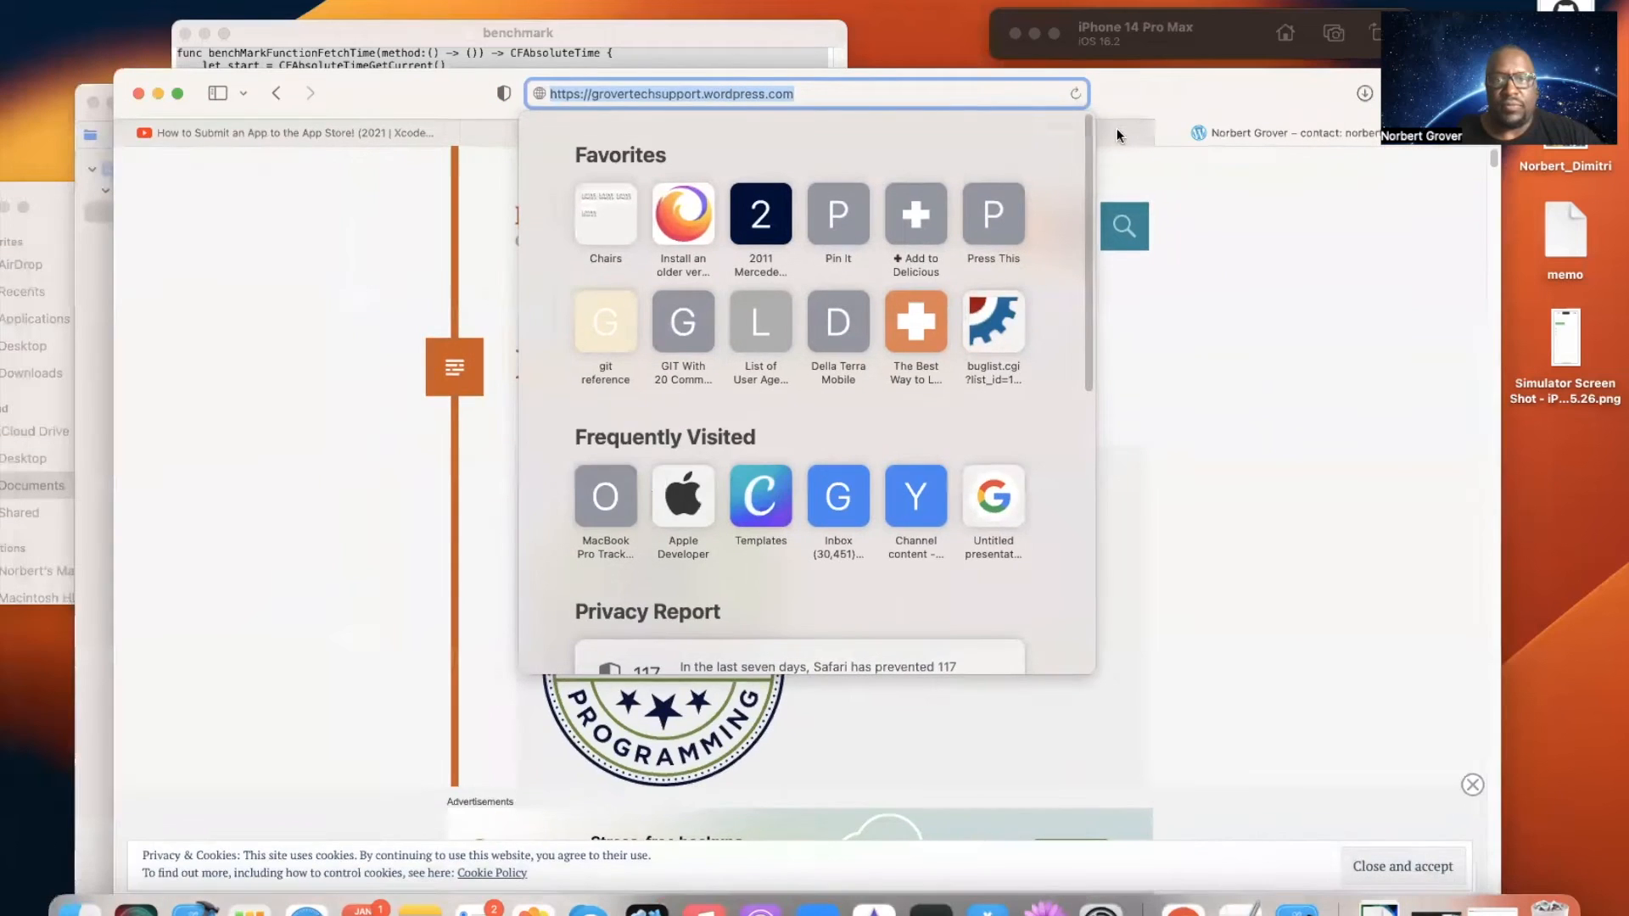
pyautogui.click(1110, 132)
pyautogui.click(625, 132)
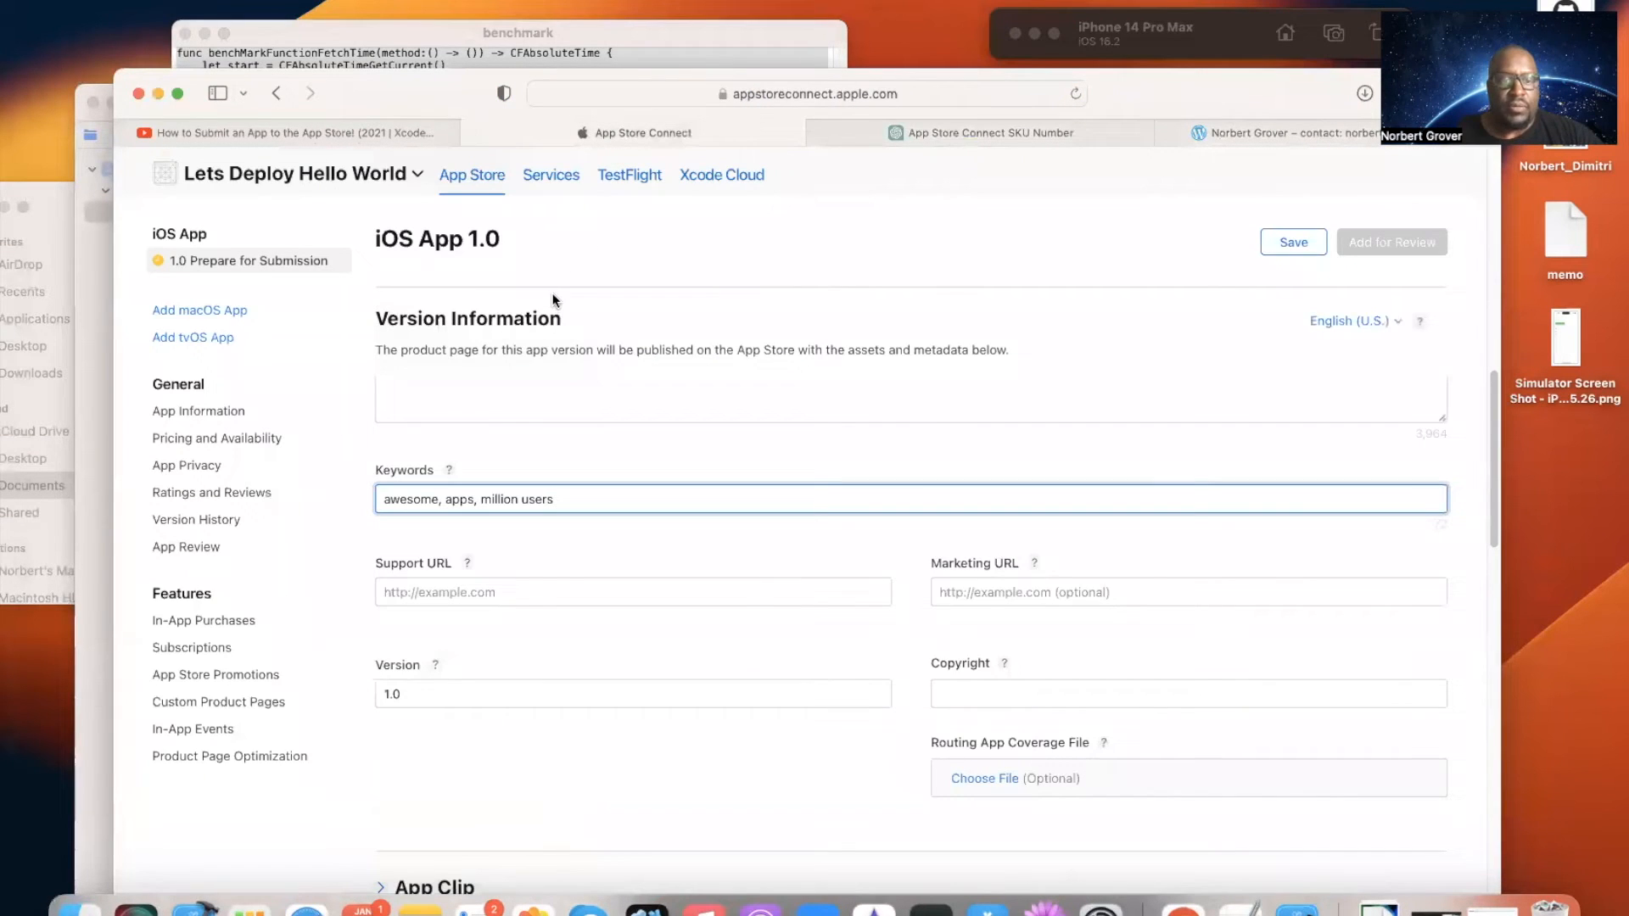
pyautogui.click(435, 588)
pyautogui.press('super+v')
pyautogui.click(997, 591)
pyautogui.press('super+v')
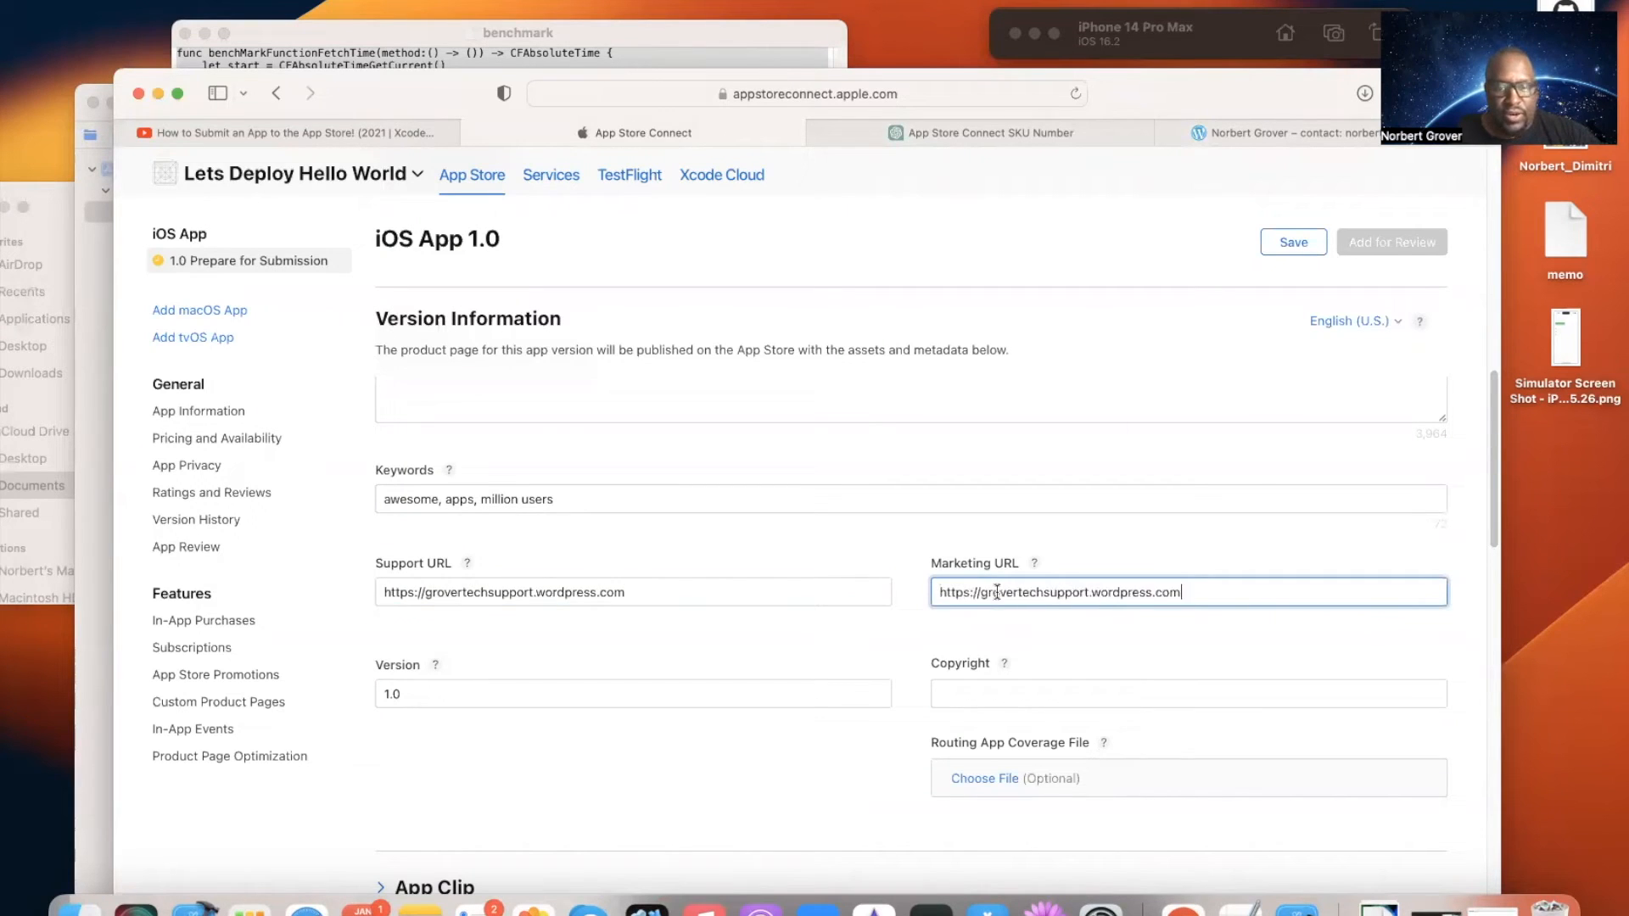
# Step: Enter "Norbert Technologies" as the app version's copyright
pyautogui.click(993, 693)
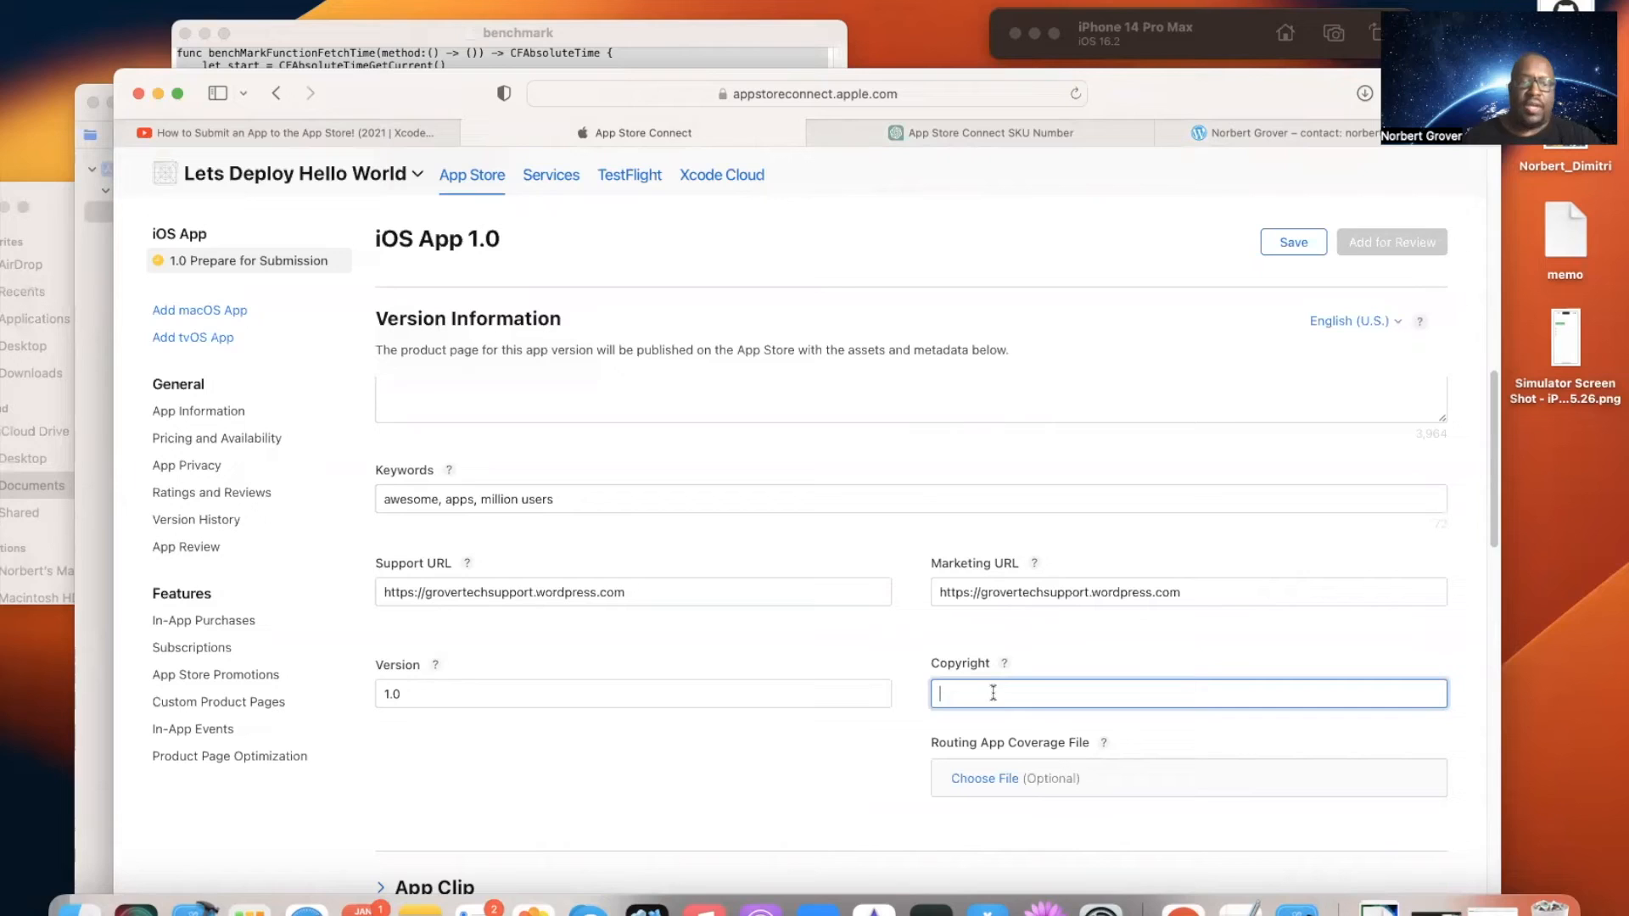
pyautogui.write('Norbert T')
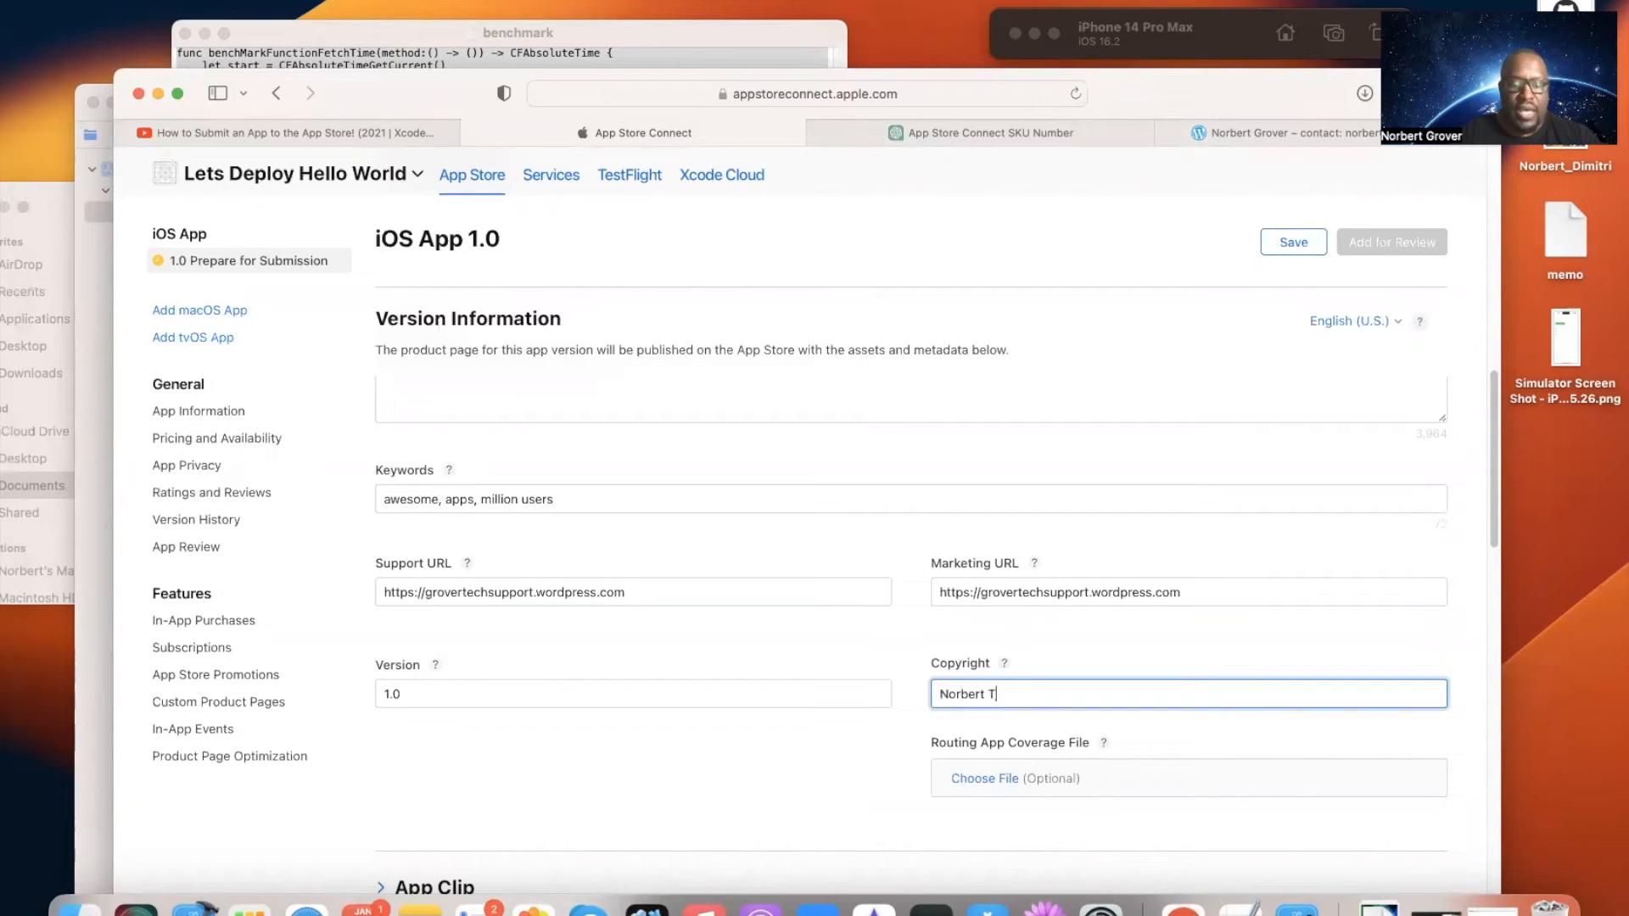
pyautogui.write('echno')
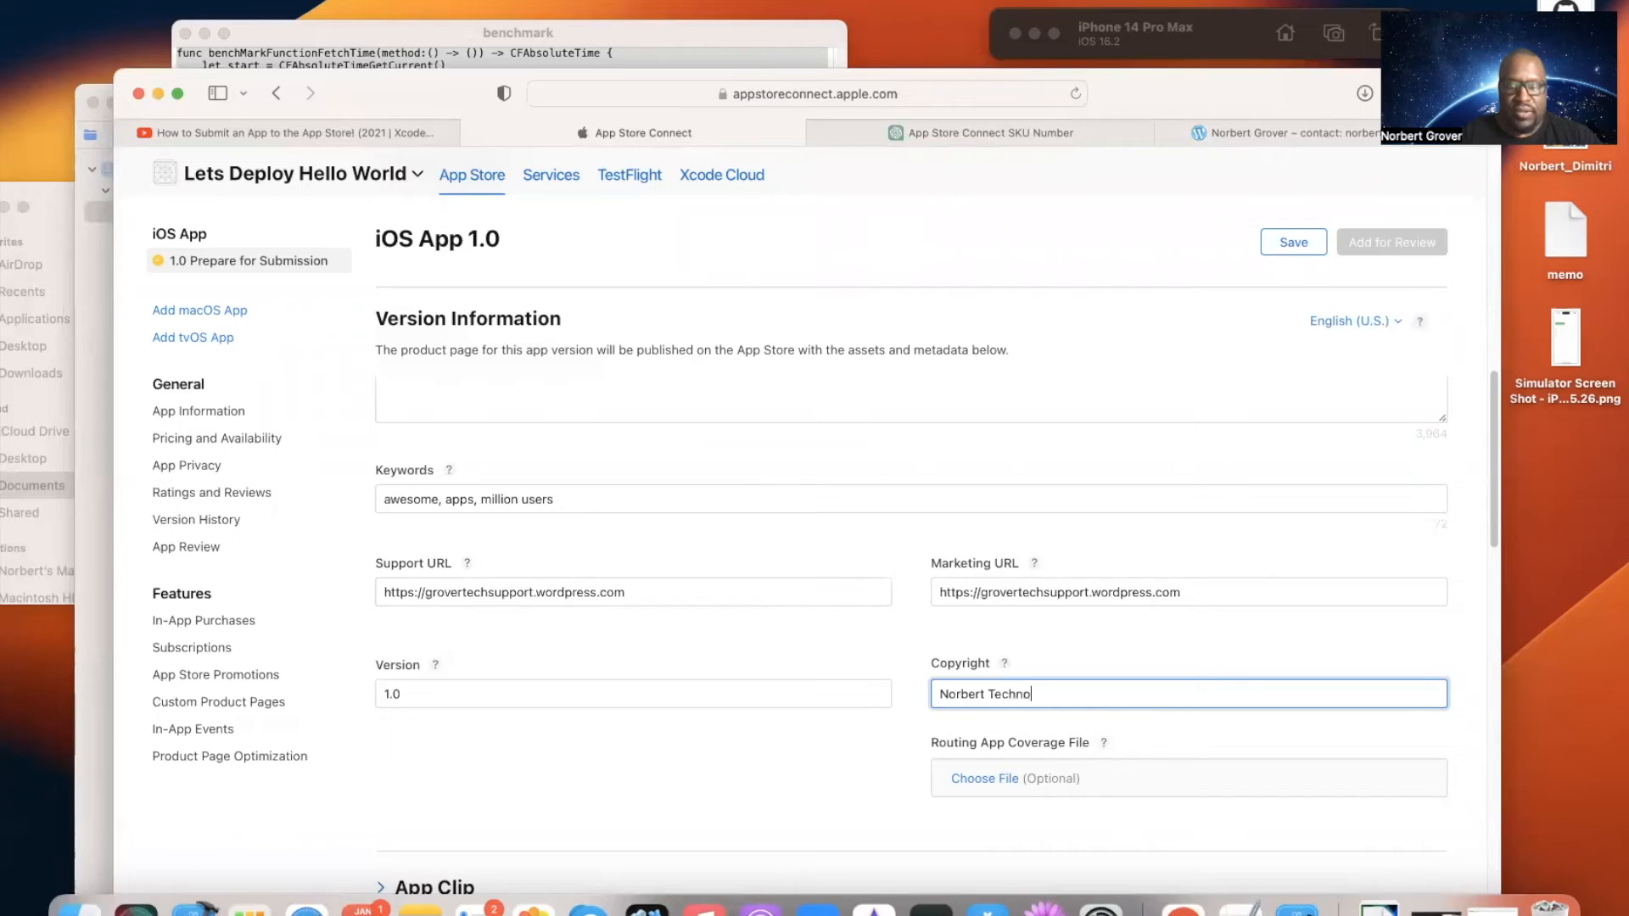
pyautogui.write('logies')
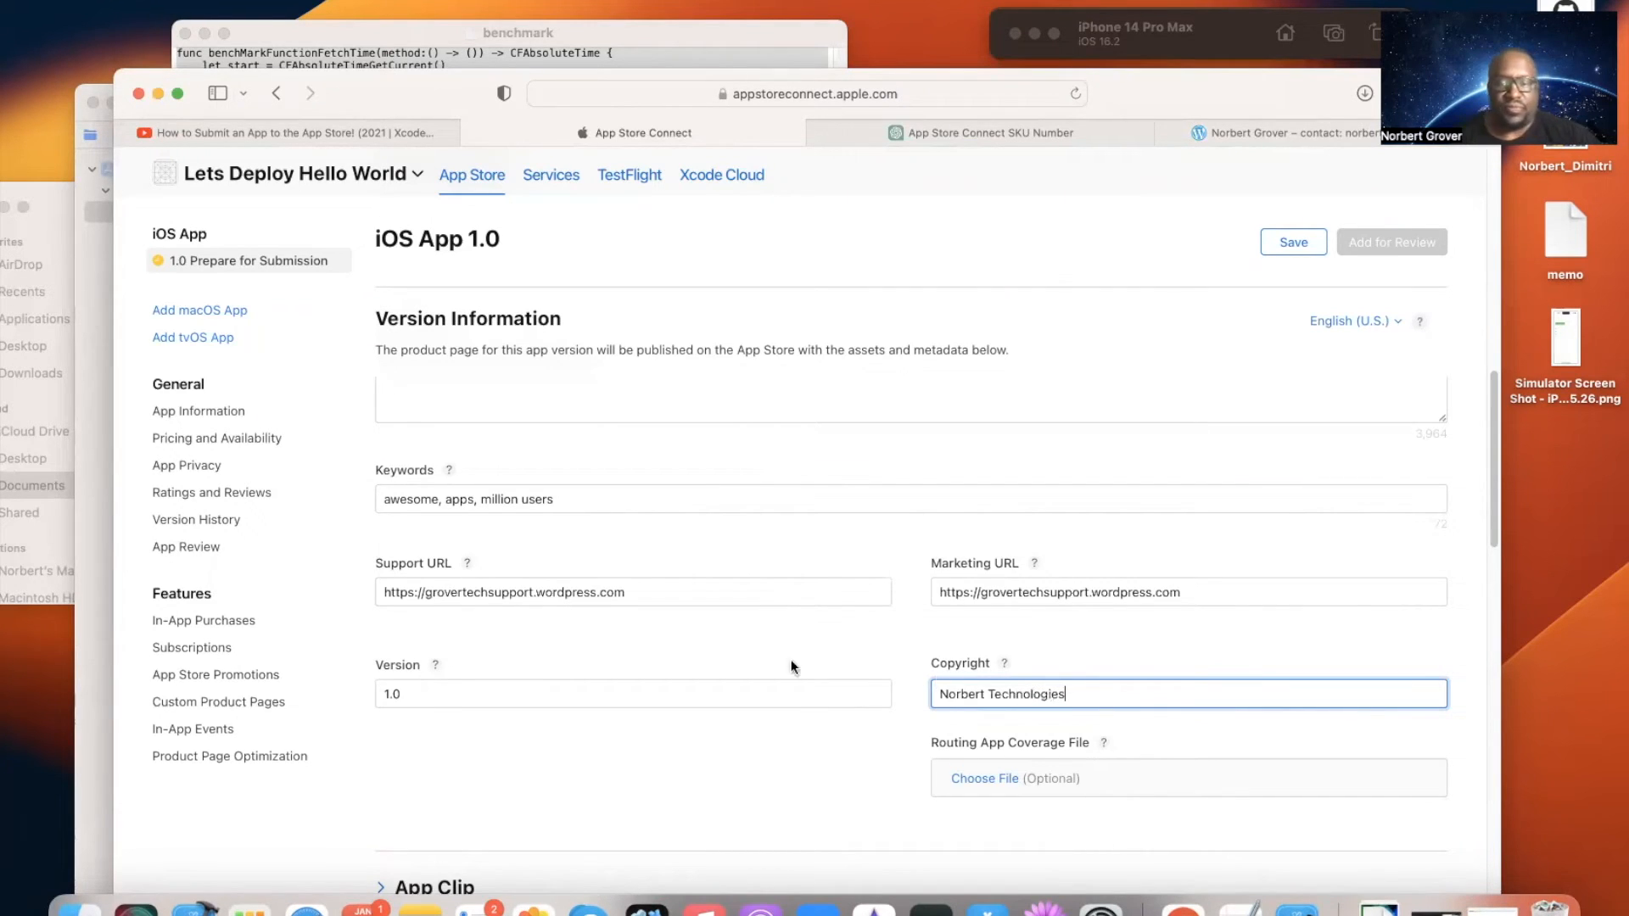
# Step: Expand the App Clip section of the version page and review its header image, subtitle and action settings
pyautogui.scroll(-3, 719, 662)
pyautogui.scroll(-2, 720, 659)
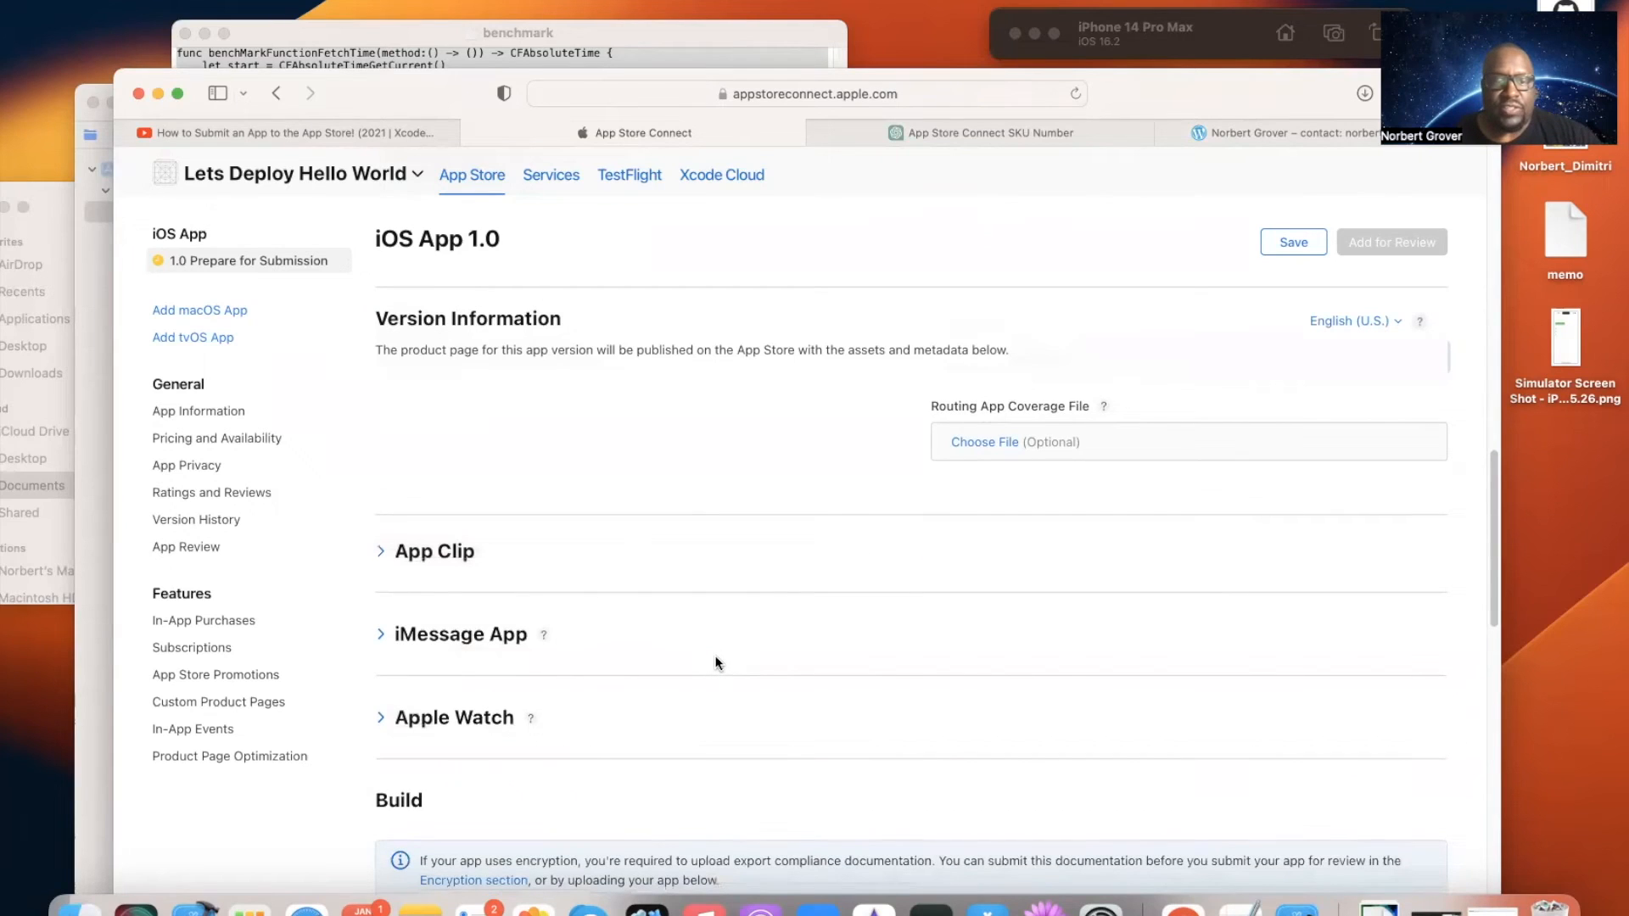
pyautogui.scroll(-1, 712, 655)
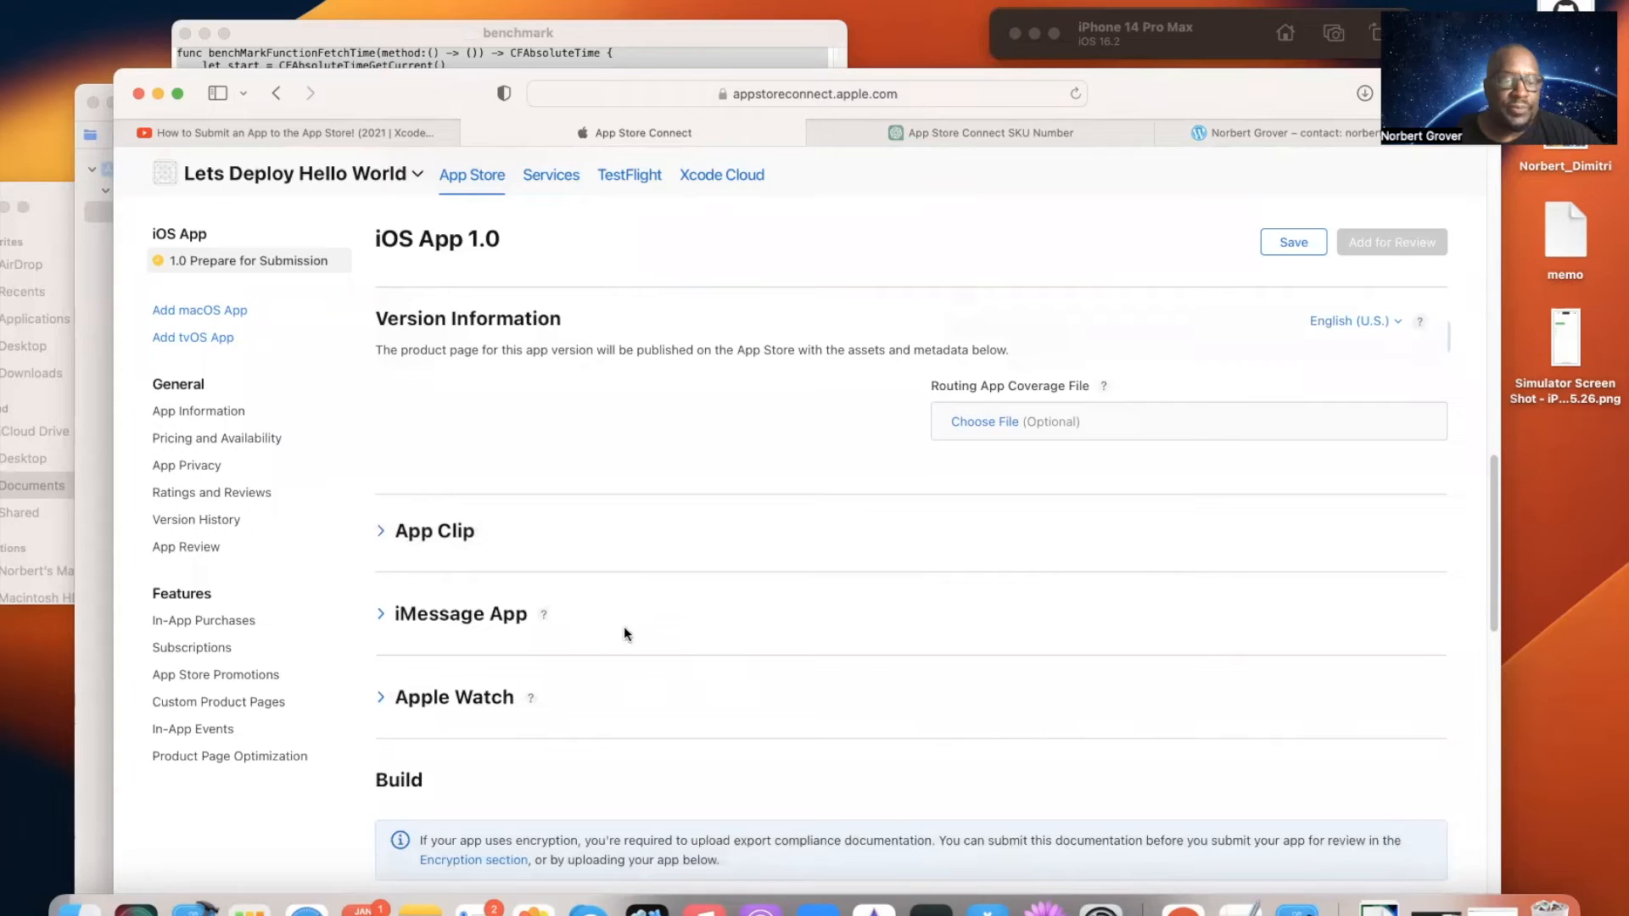
pyautogui.click(384, 533)
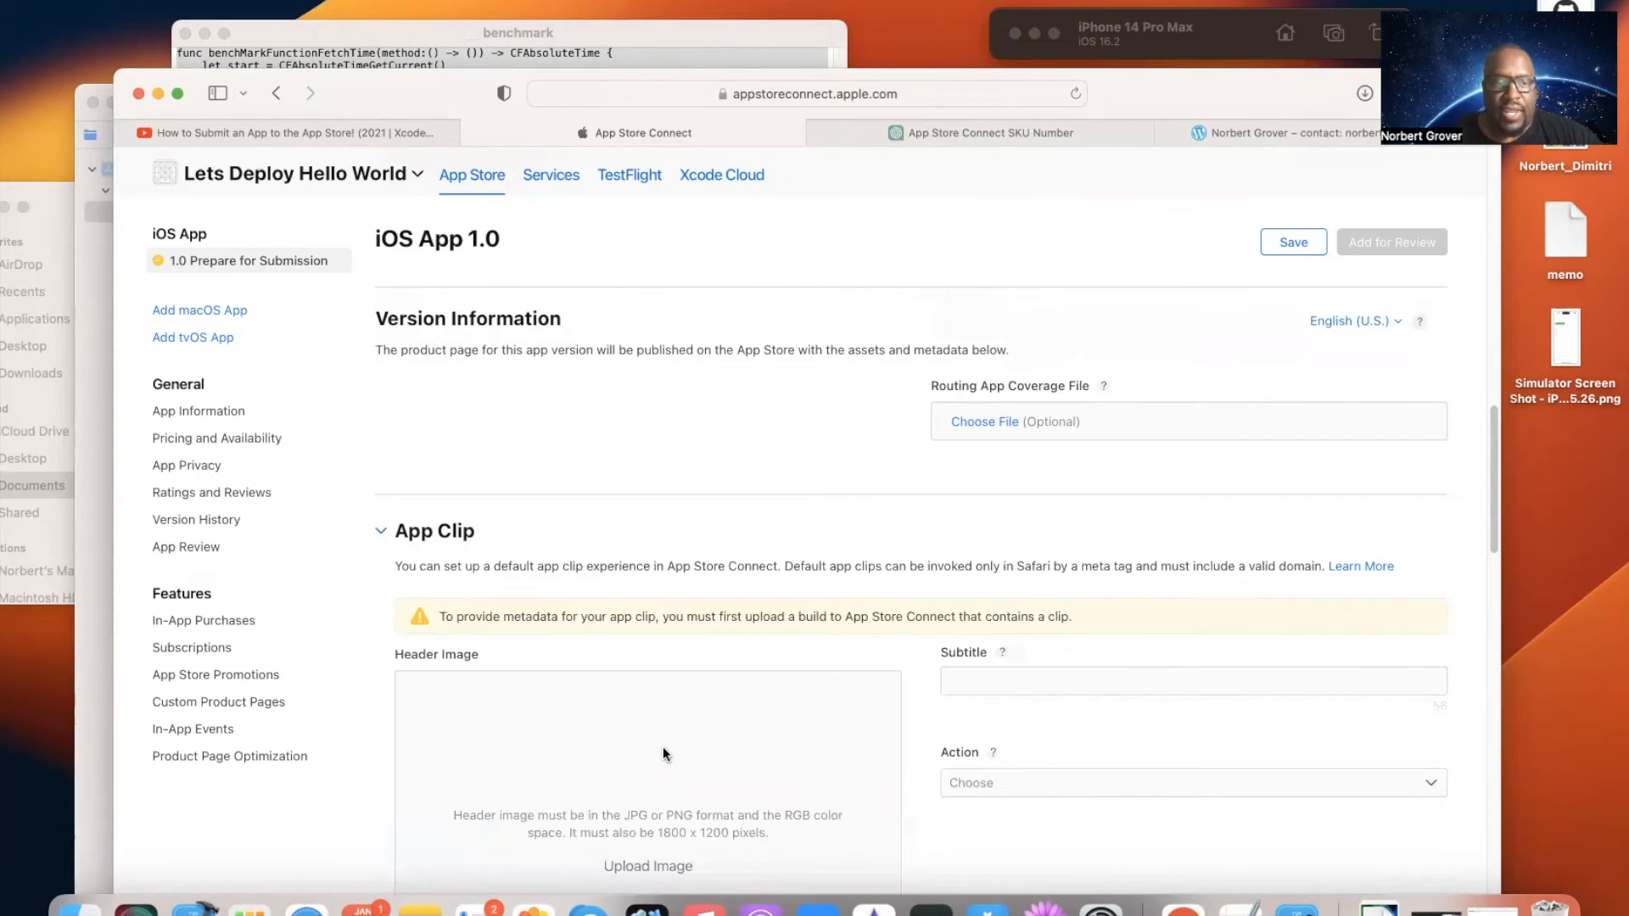
pyautogui.scroll(-5, 663, 746)
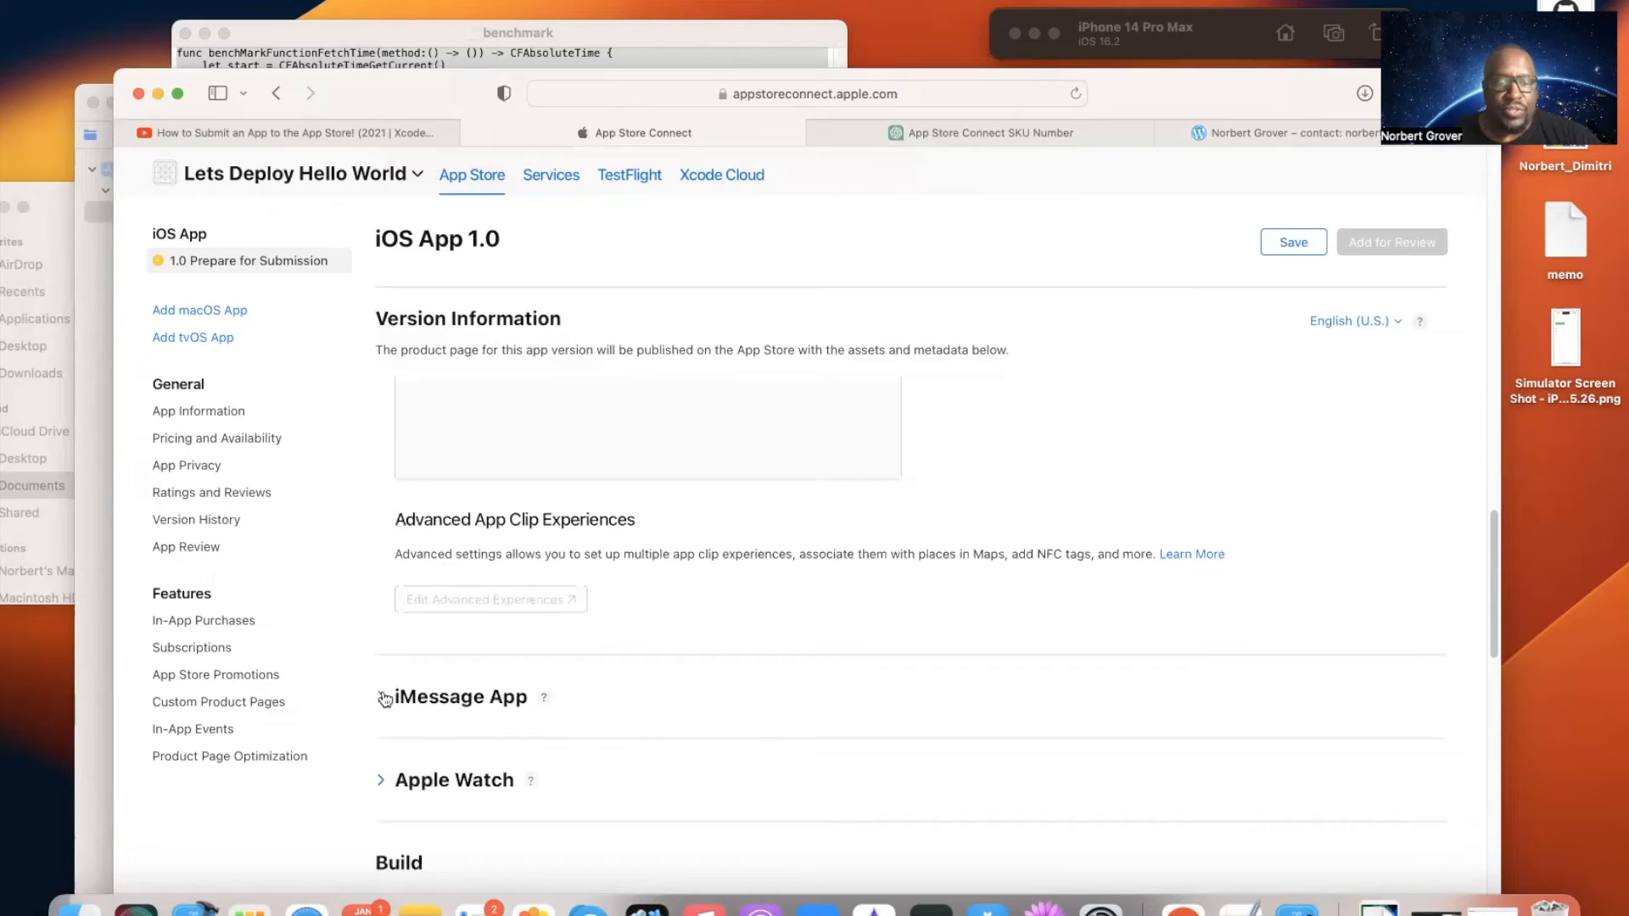
# Step: Expand the iMessage App section, review its screenshot requirements for the display sizes, and collapse it again
pyautogui.click(383, 697)
pyautogui.scroll(-2, 642, 740)
pyautogui.scroll(-2, 641, 739)
pyautogui.scroll(-4, 639, 736)
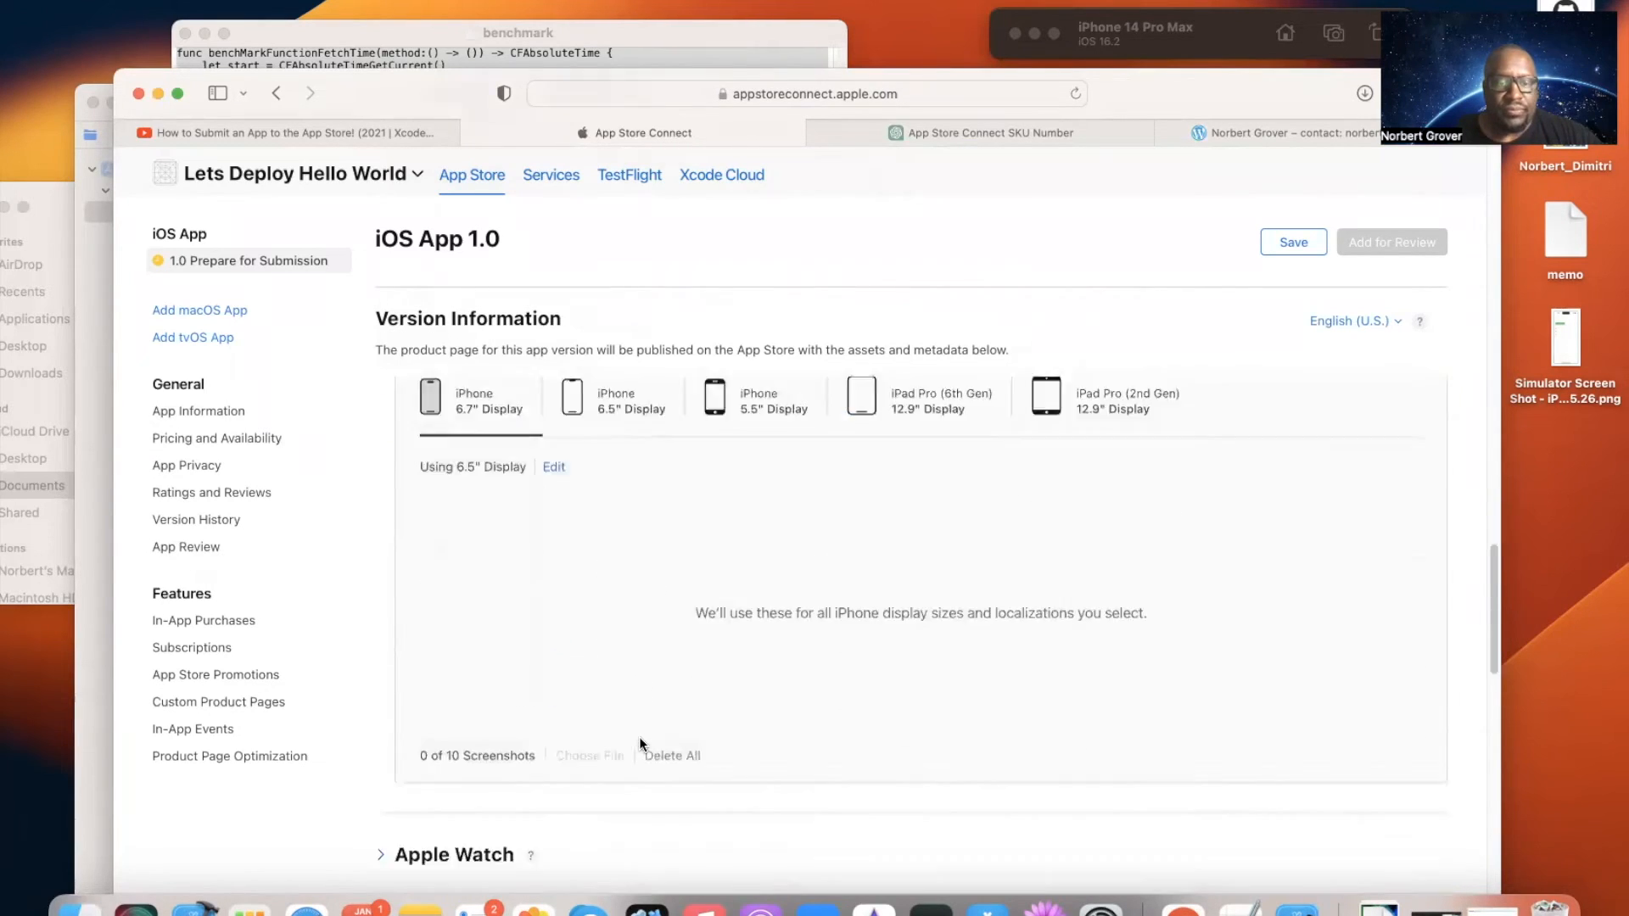
pyautogui.scroll(3, 632, 735)
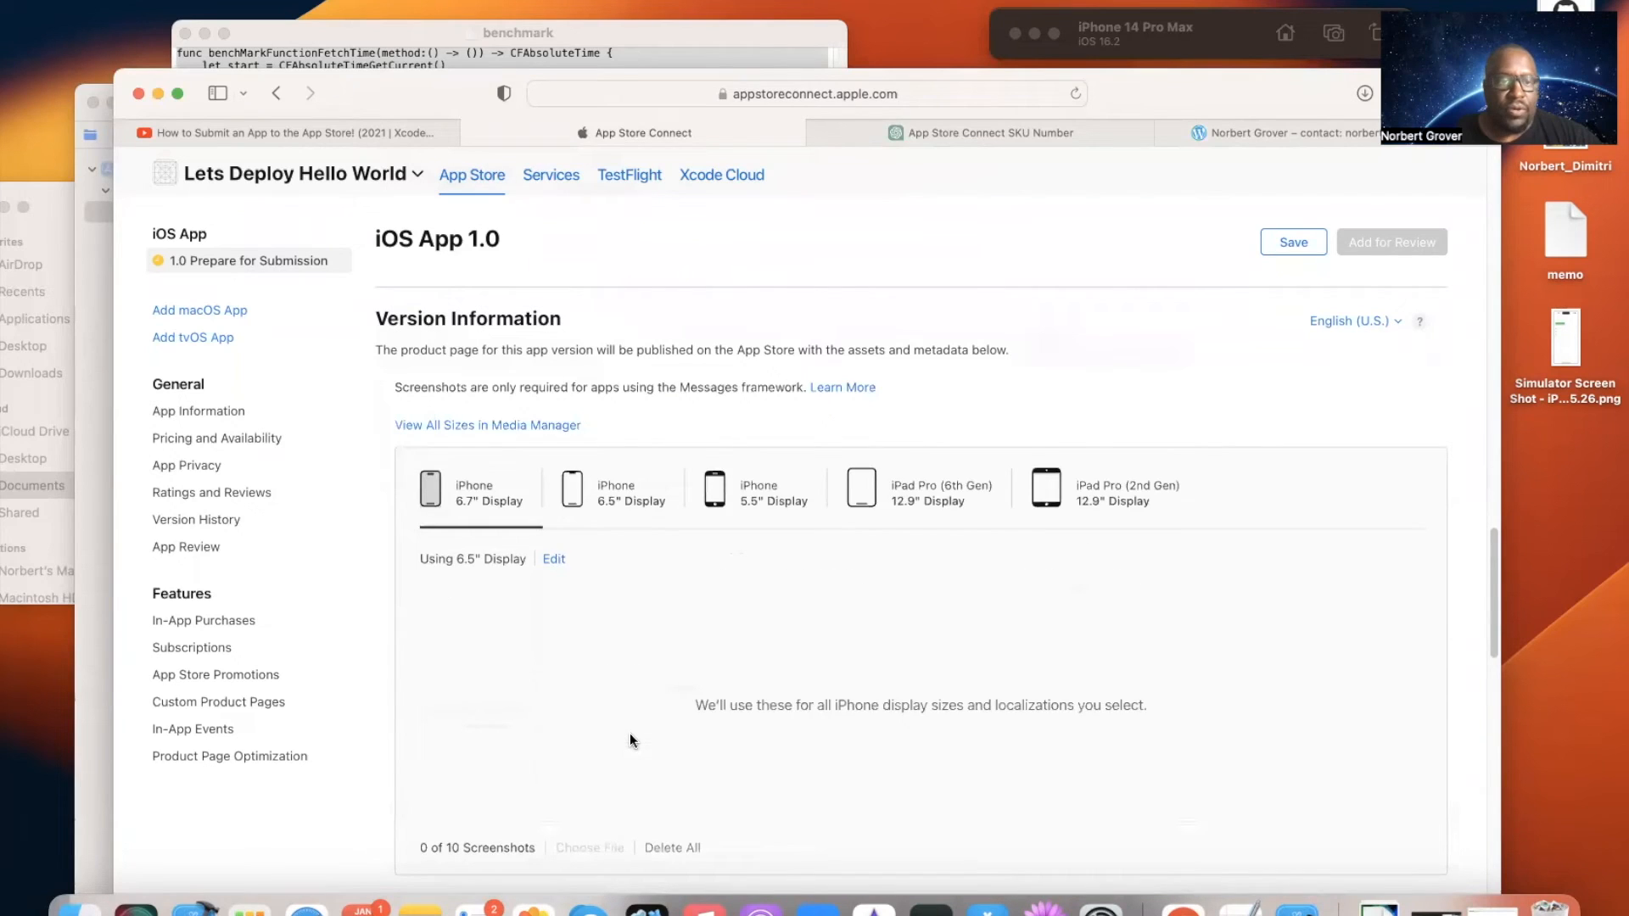
pyautogui.scroll(2, 630, 736)
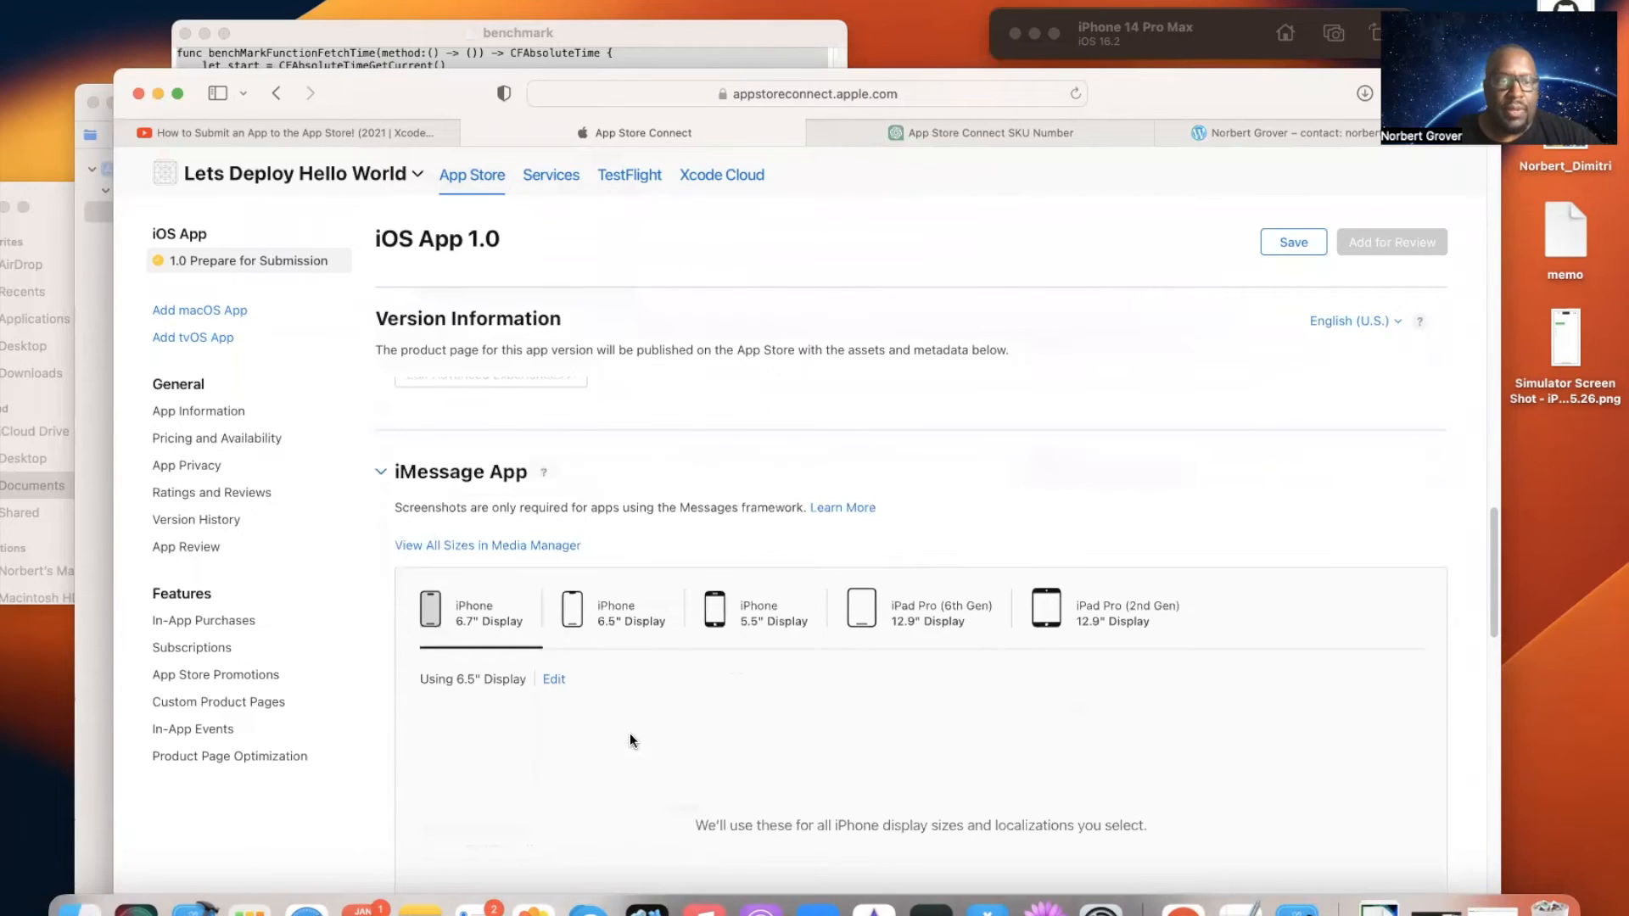
pyautogui.click(381, 472)
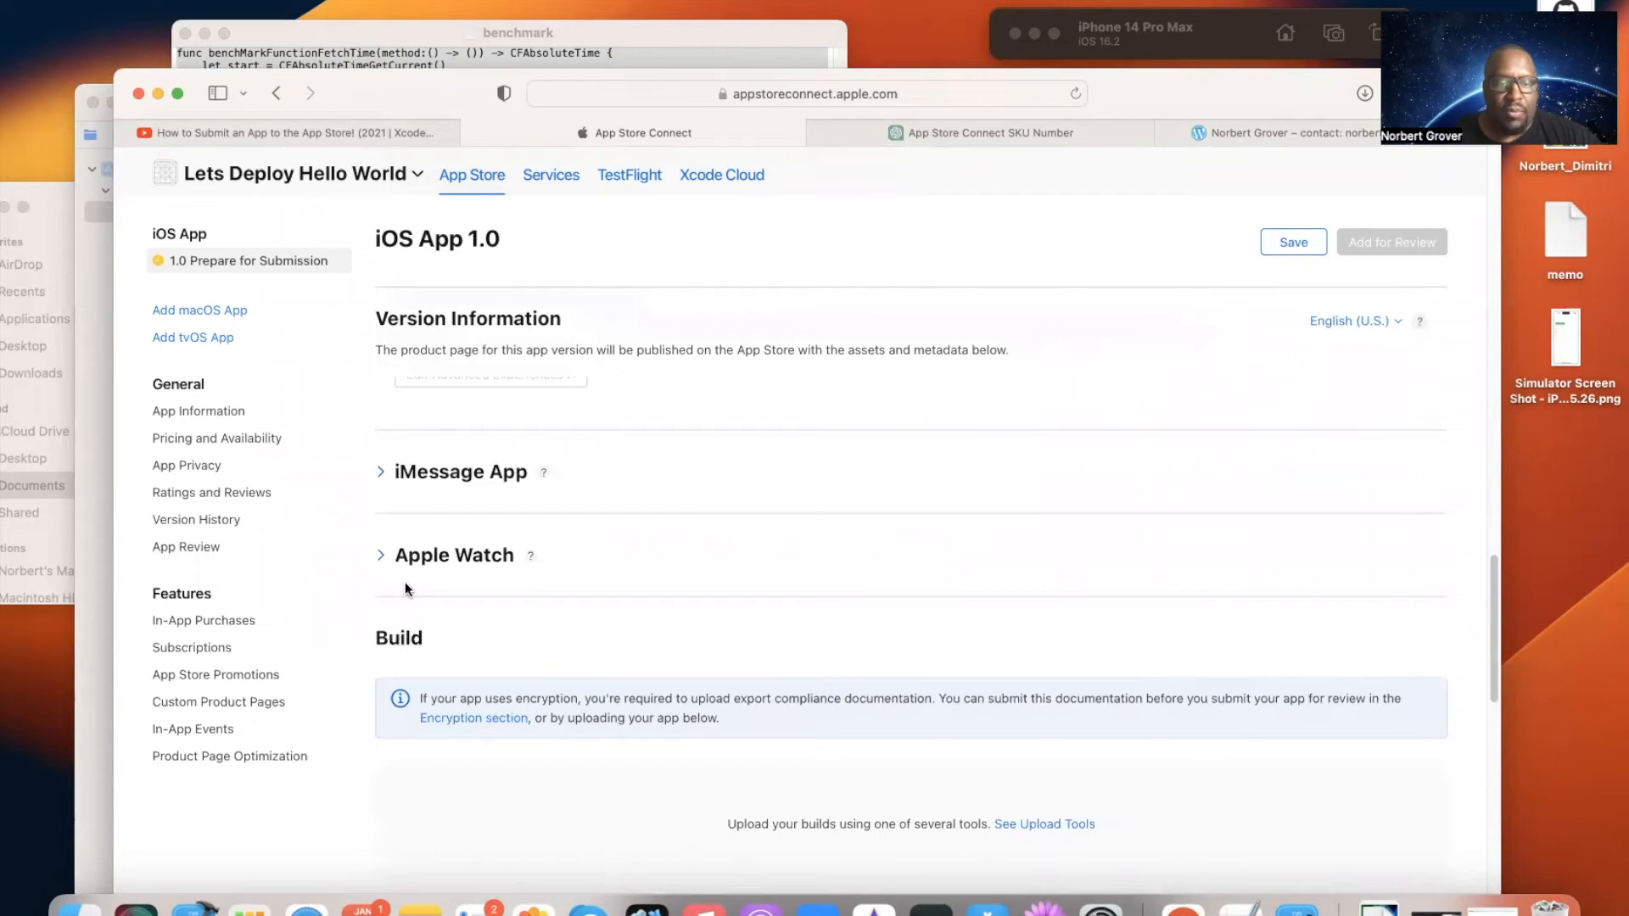
# Step: Collapse the App Clip section and save the iOS App 1.0 version information
pyautogui.scroll(7, 517, 633)
pyautogui.scroll(3, 516, 632)
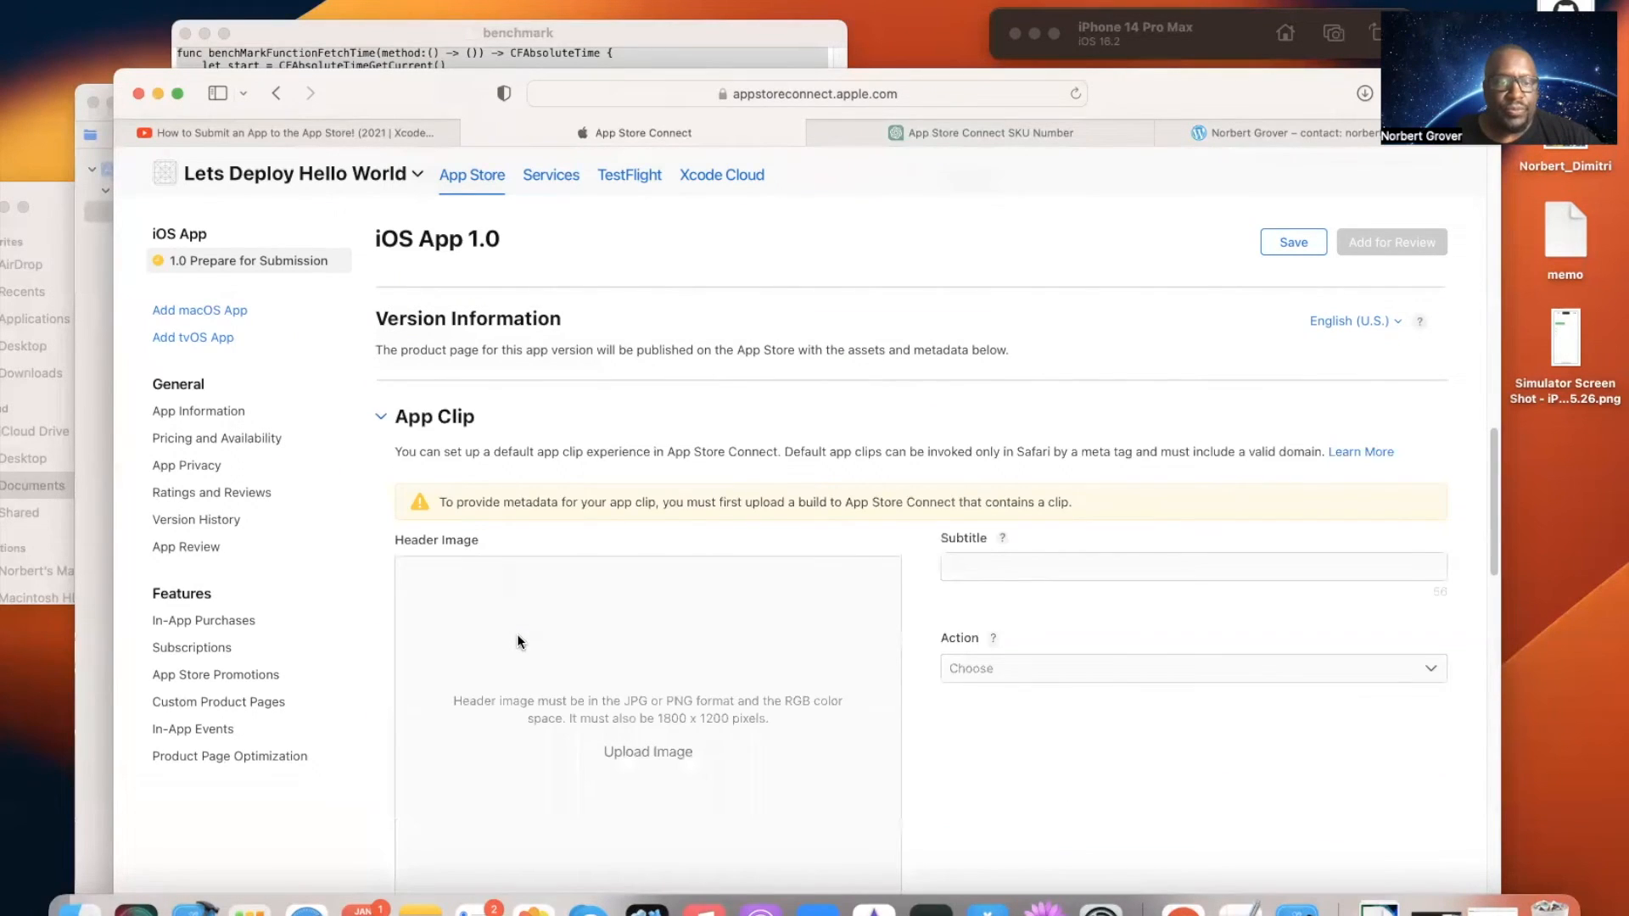
pyautogui.click(392, 442)
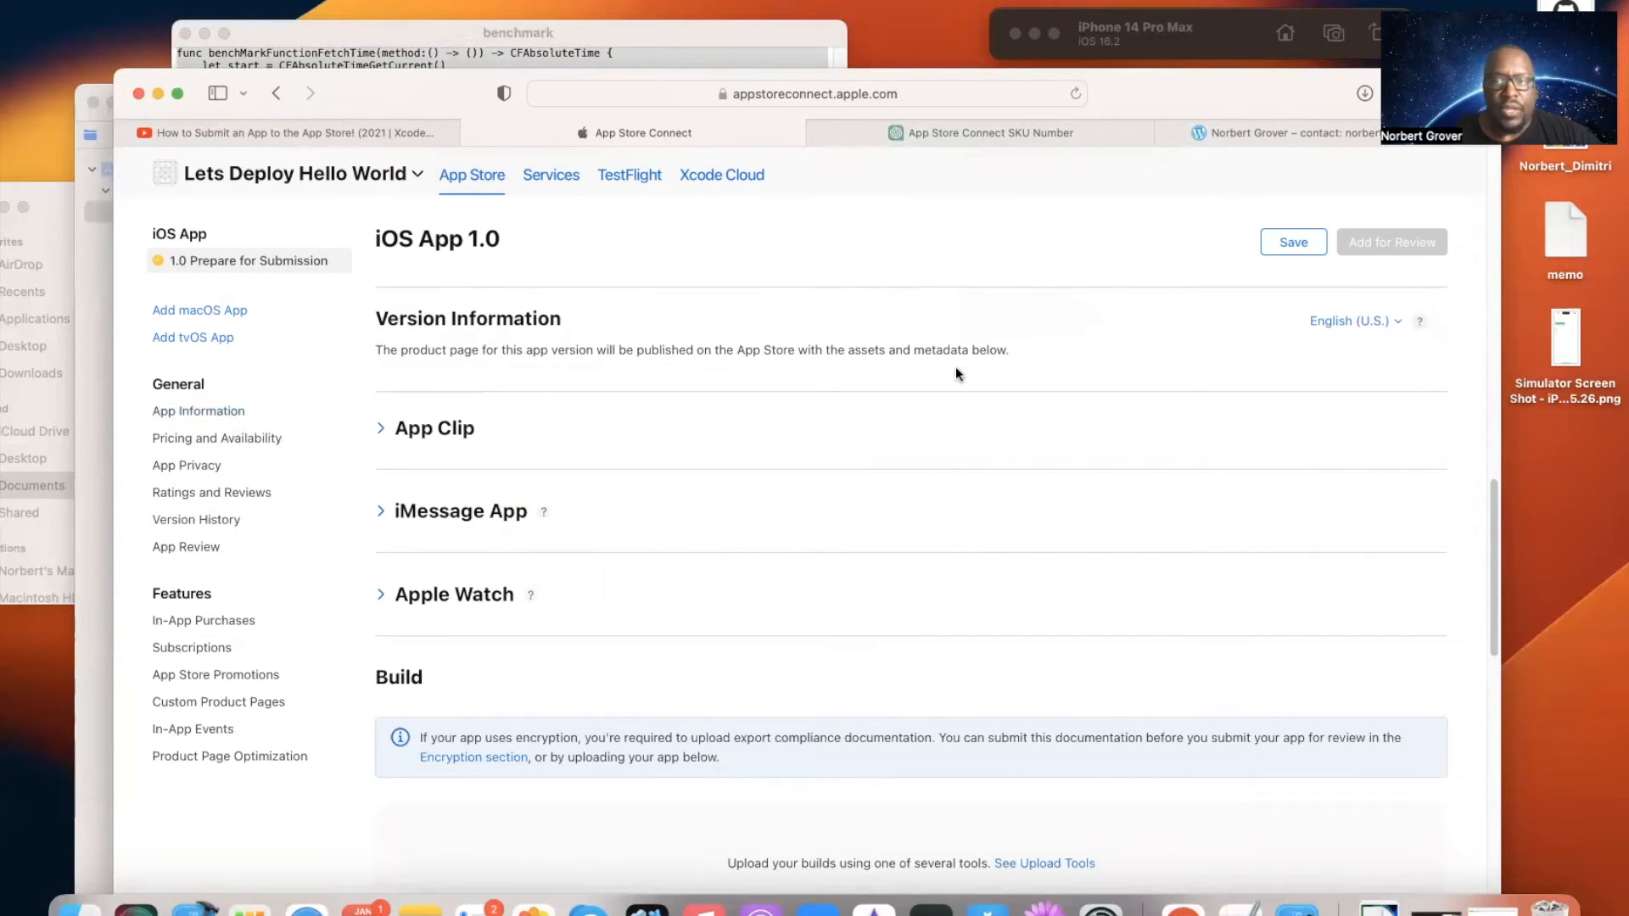
pyautogui.click(1291, 244)
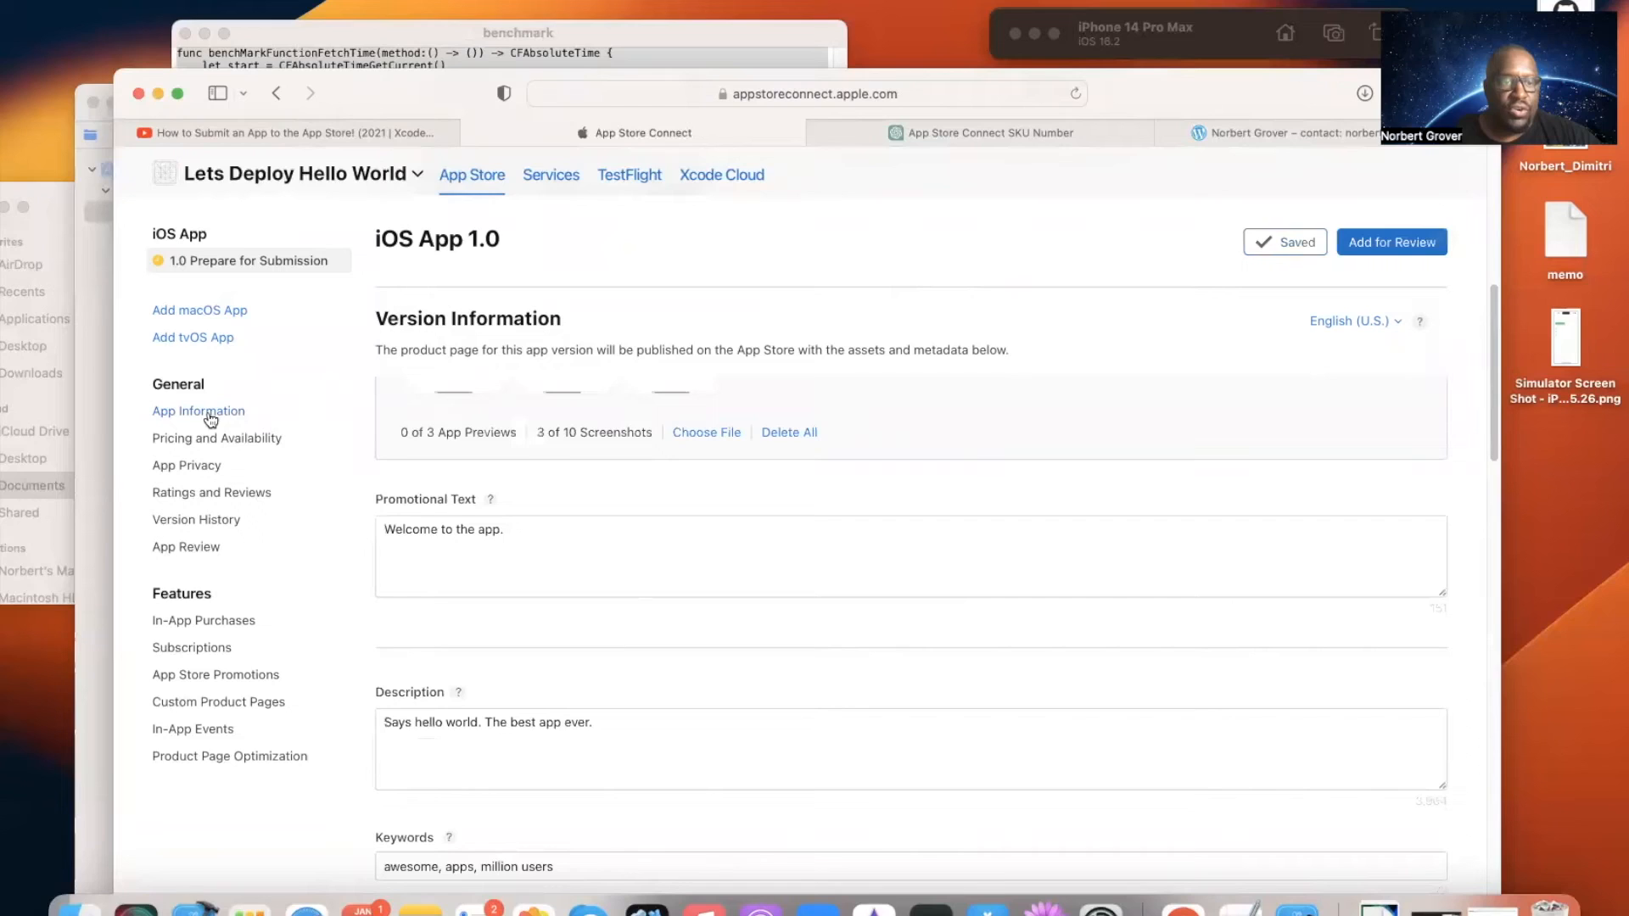
# Step: Review the App Information page and look at the Content Rights question, closing it without an answer
pyautogui.click(208, 412)
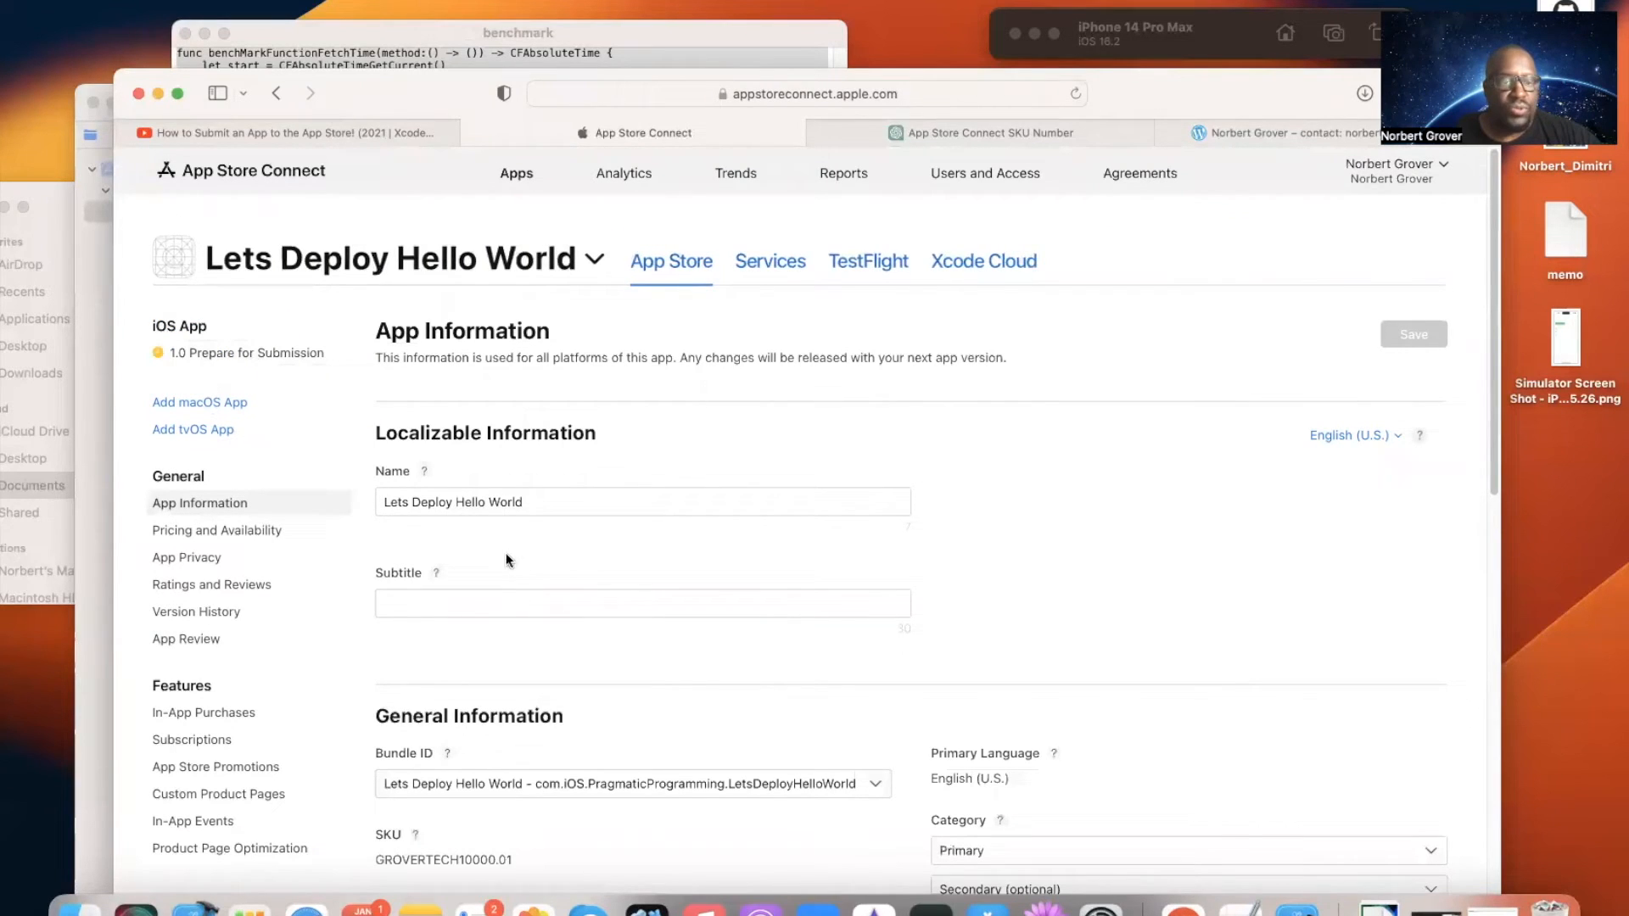
pyautogui.scroll(-4, 569, 590)
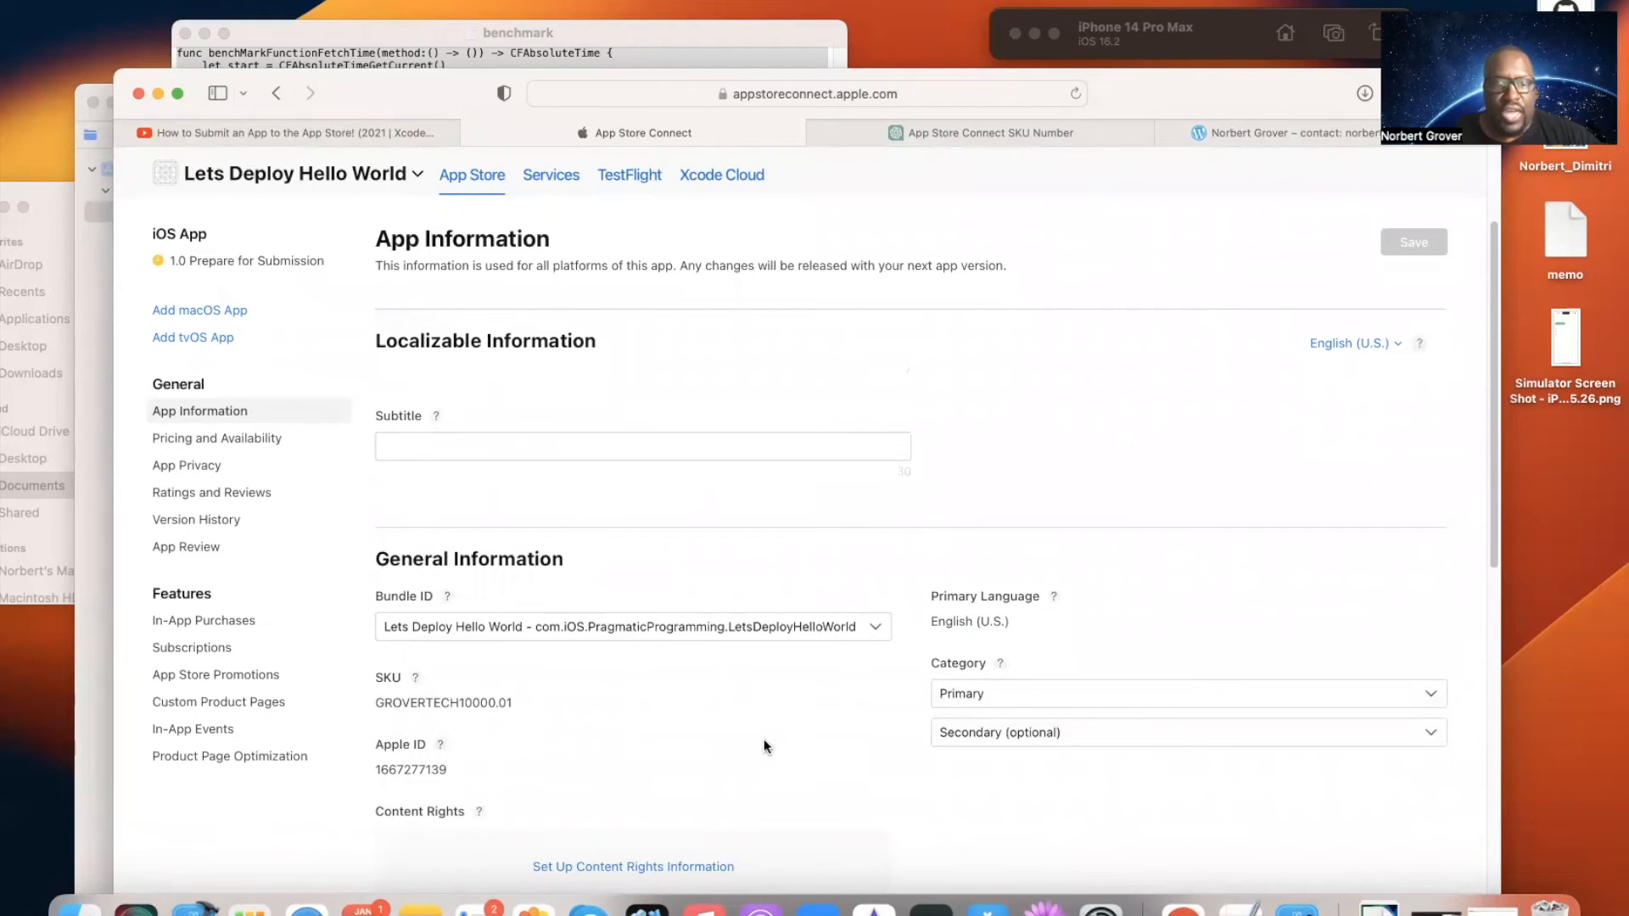
pyautogui.scroll(-5, 761, 739)
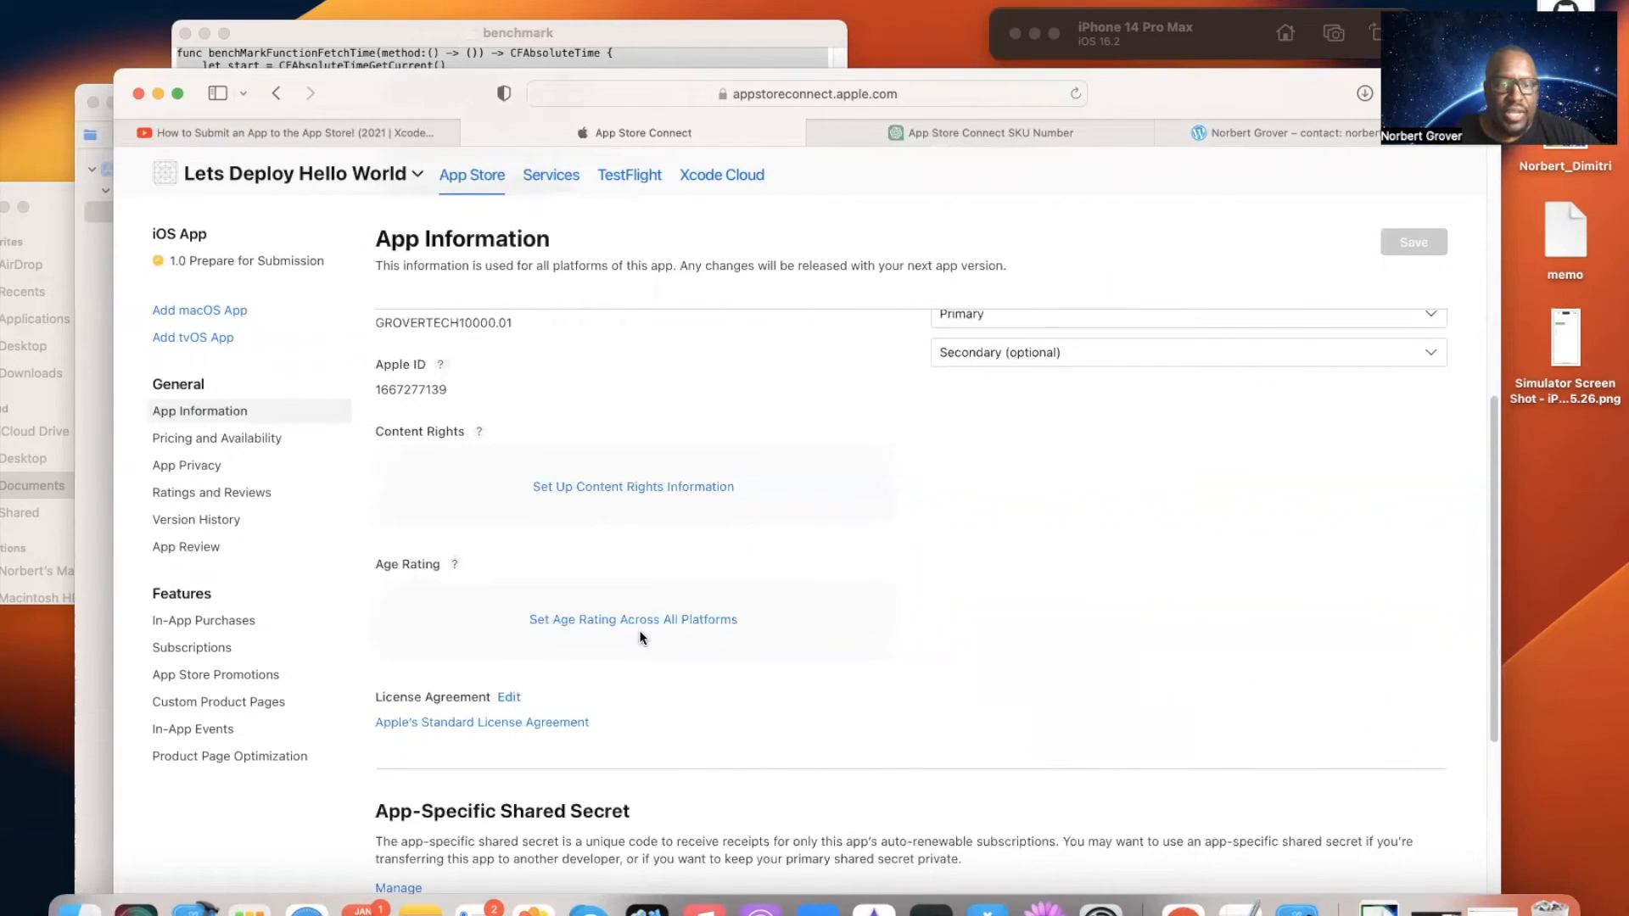
pyautogui.click(631, 489)
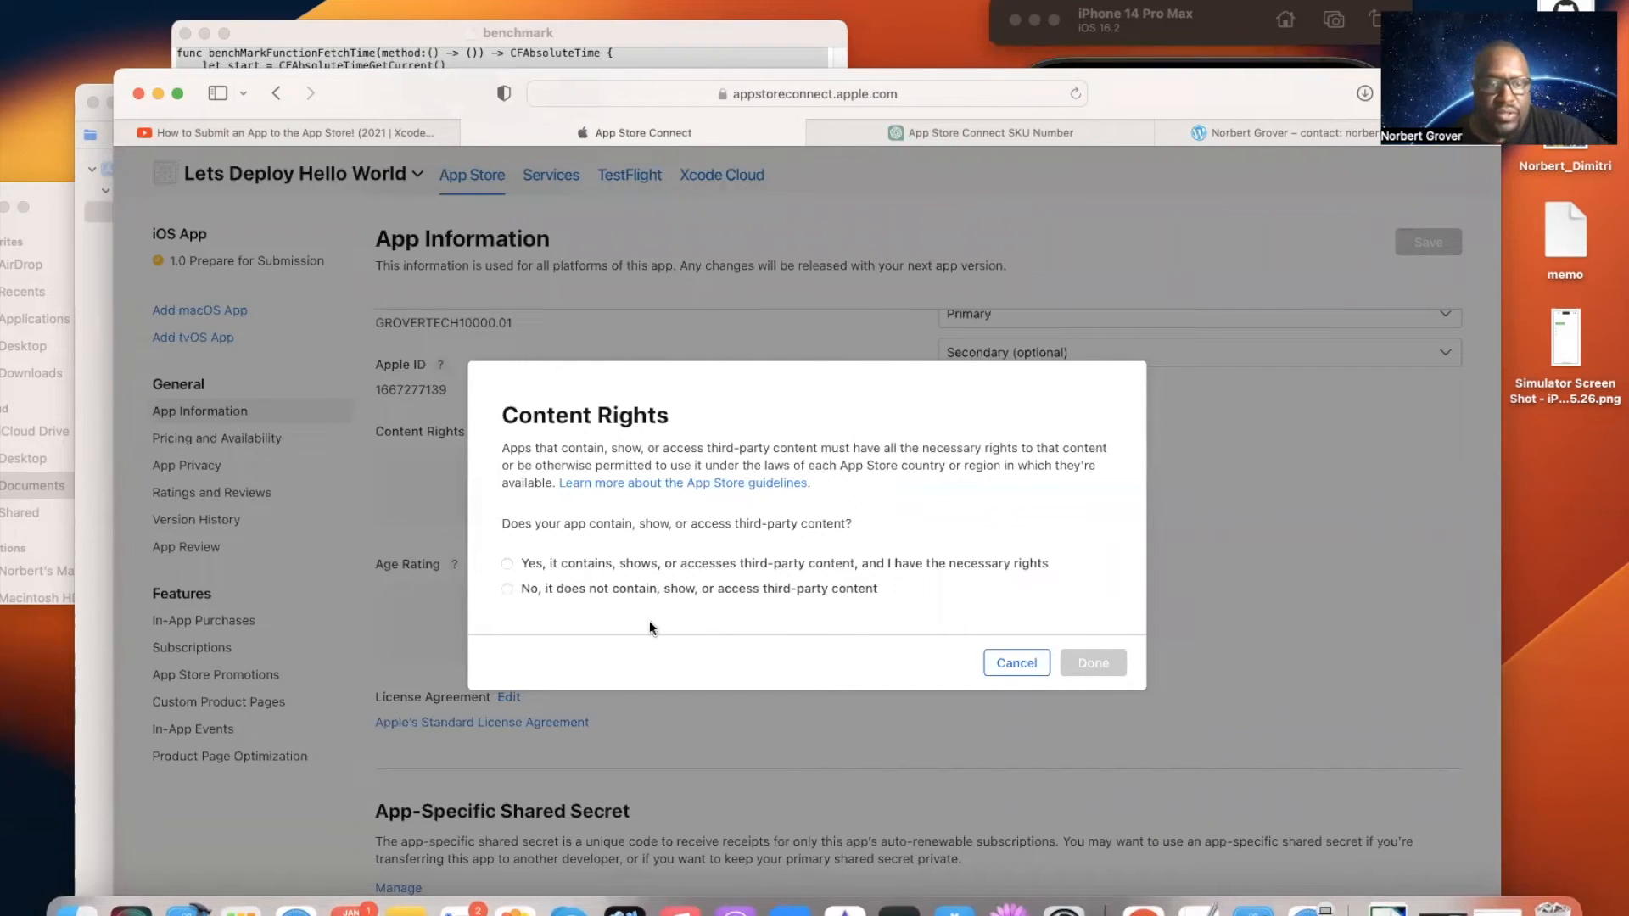
pyautogui.click(1015, 662)
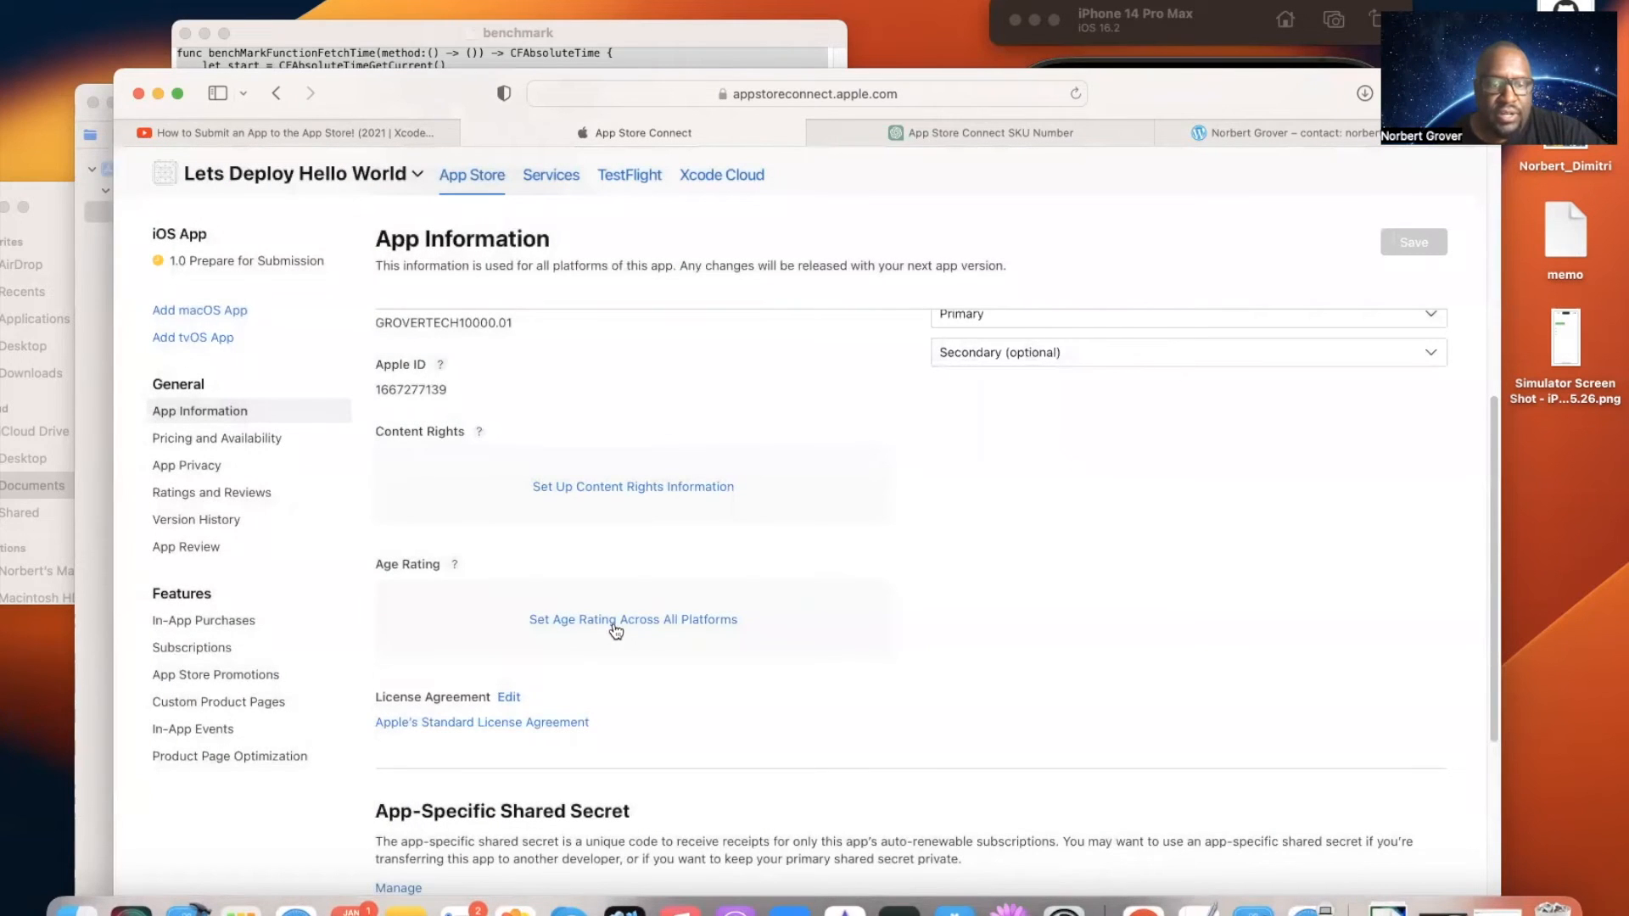
# Step: Look through the content descriptions in the first part of the Age Rating questionnaire and close it without answering
pyautogui.click(614, 625)
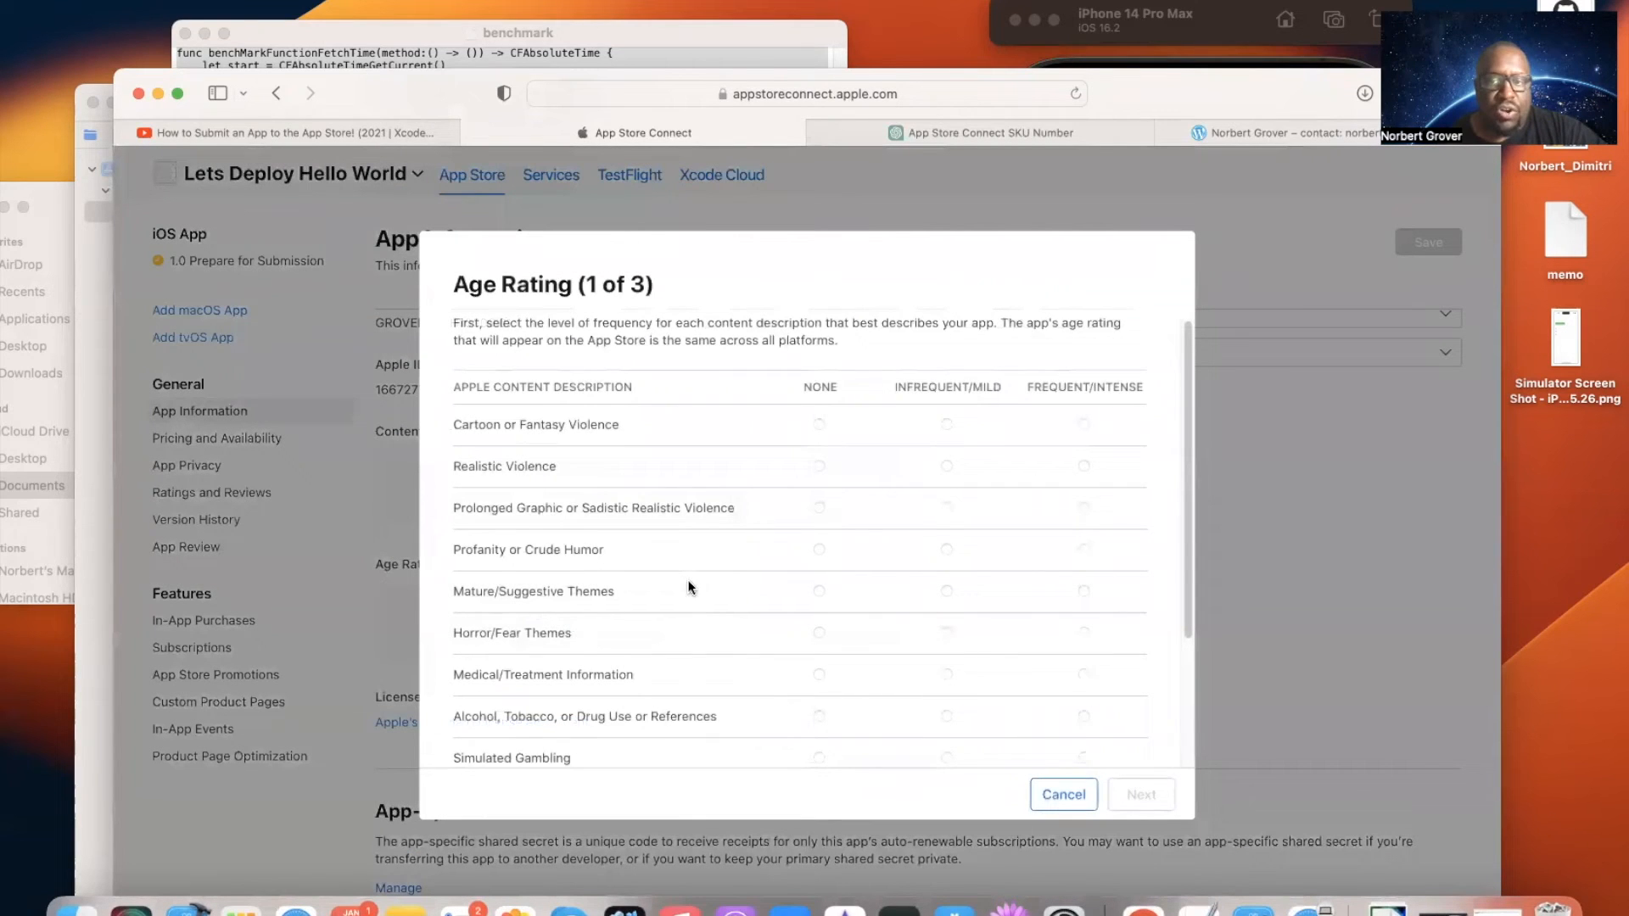
pyautogui.scroll(-5, 684, 582)
pyautogui.scroll(5, 643, 601)
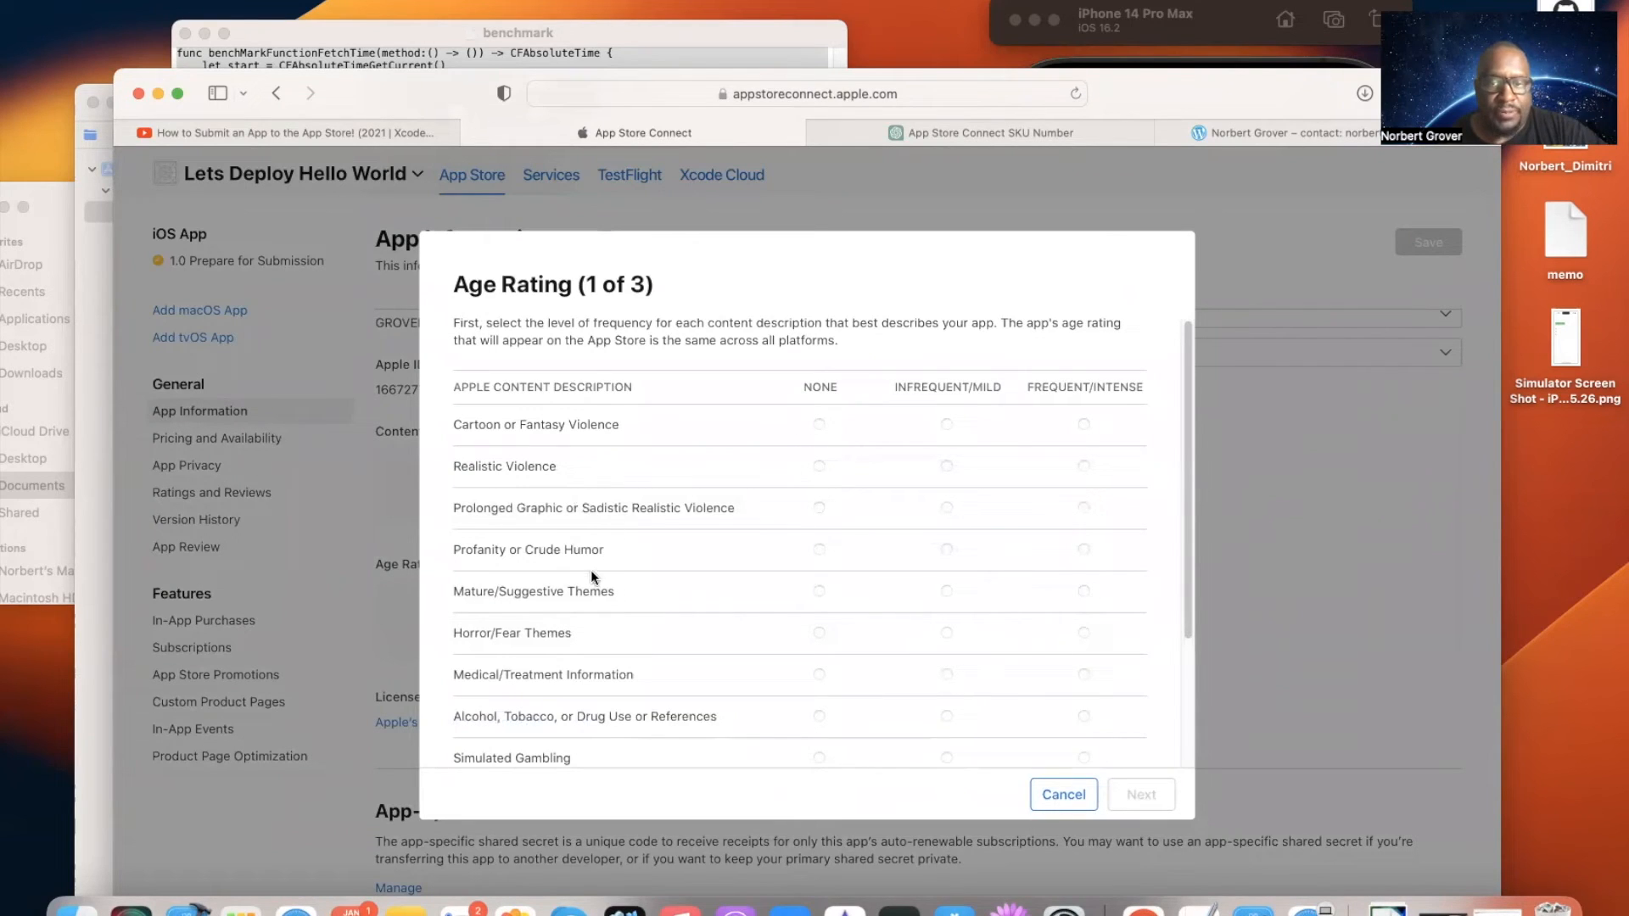
pyautogui.click(1063, 794)
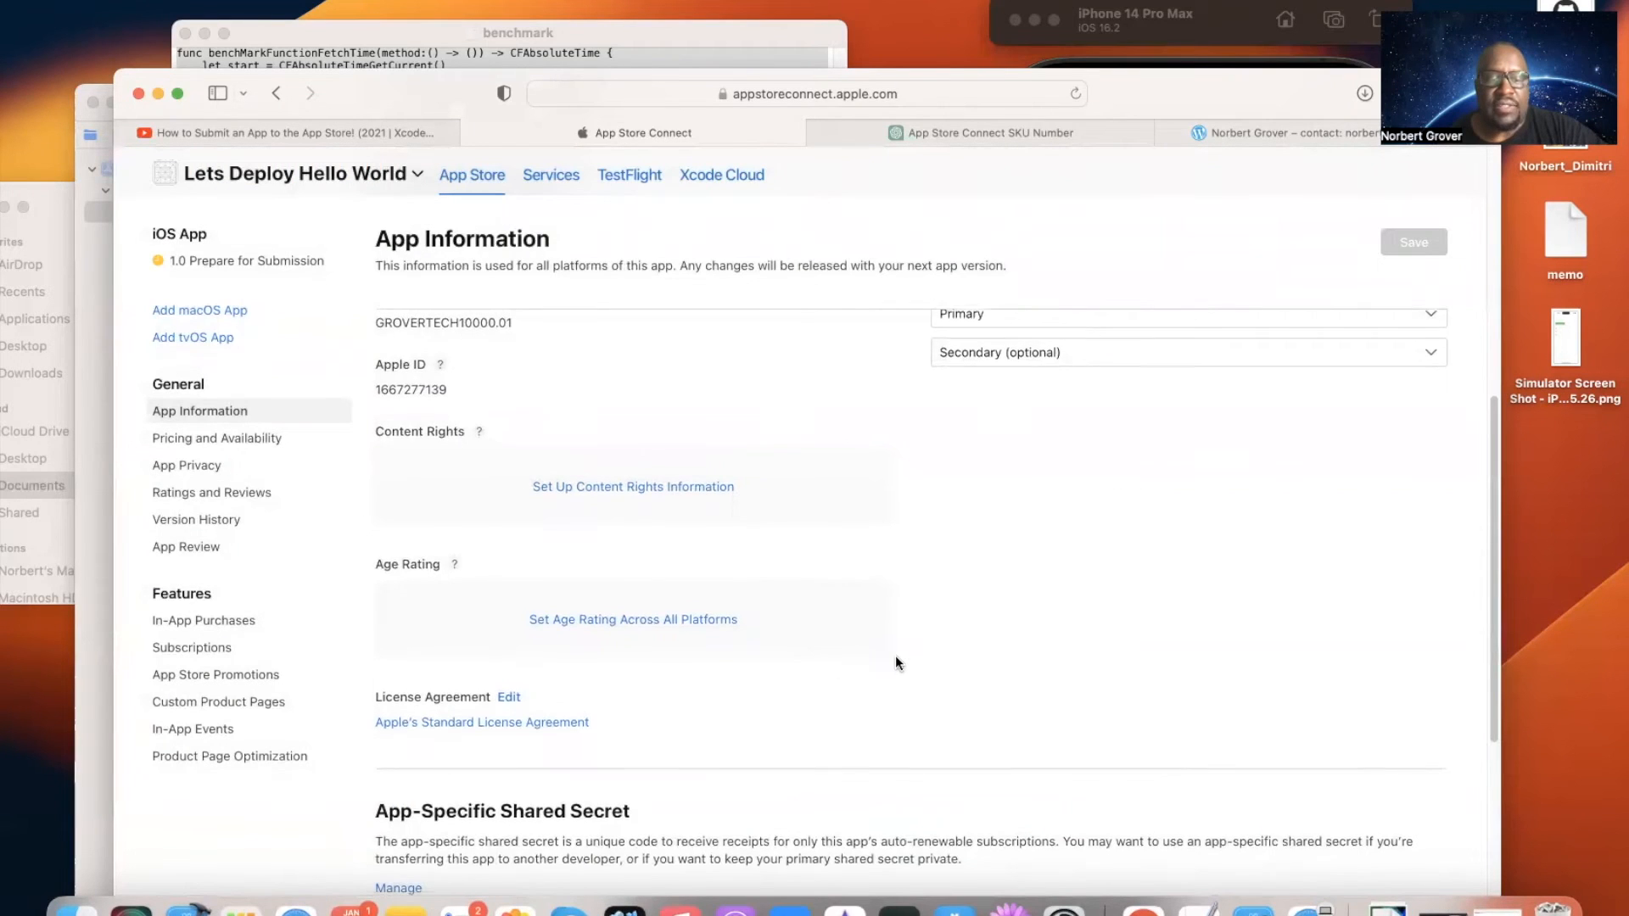
# Step: View the rest of the App Information page, the app's Pricing and Availability settings and its App Privacy page
pyautogui.scroll(-3, 894, 655)
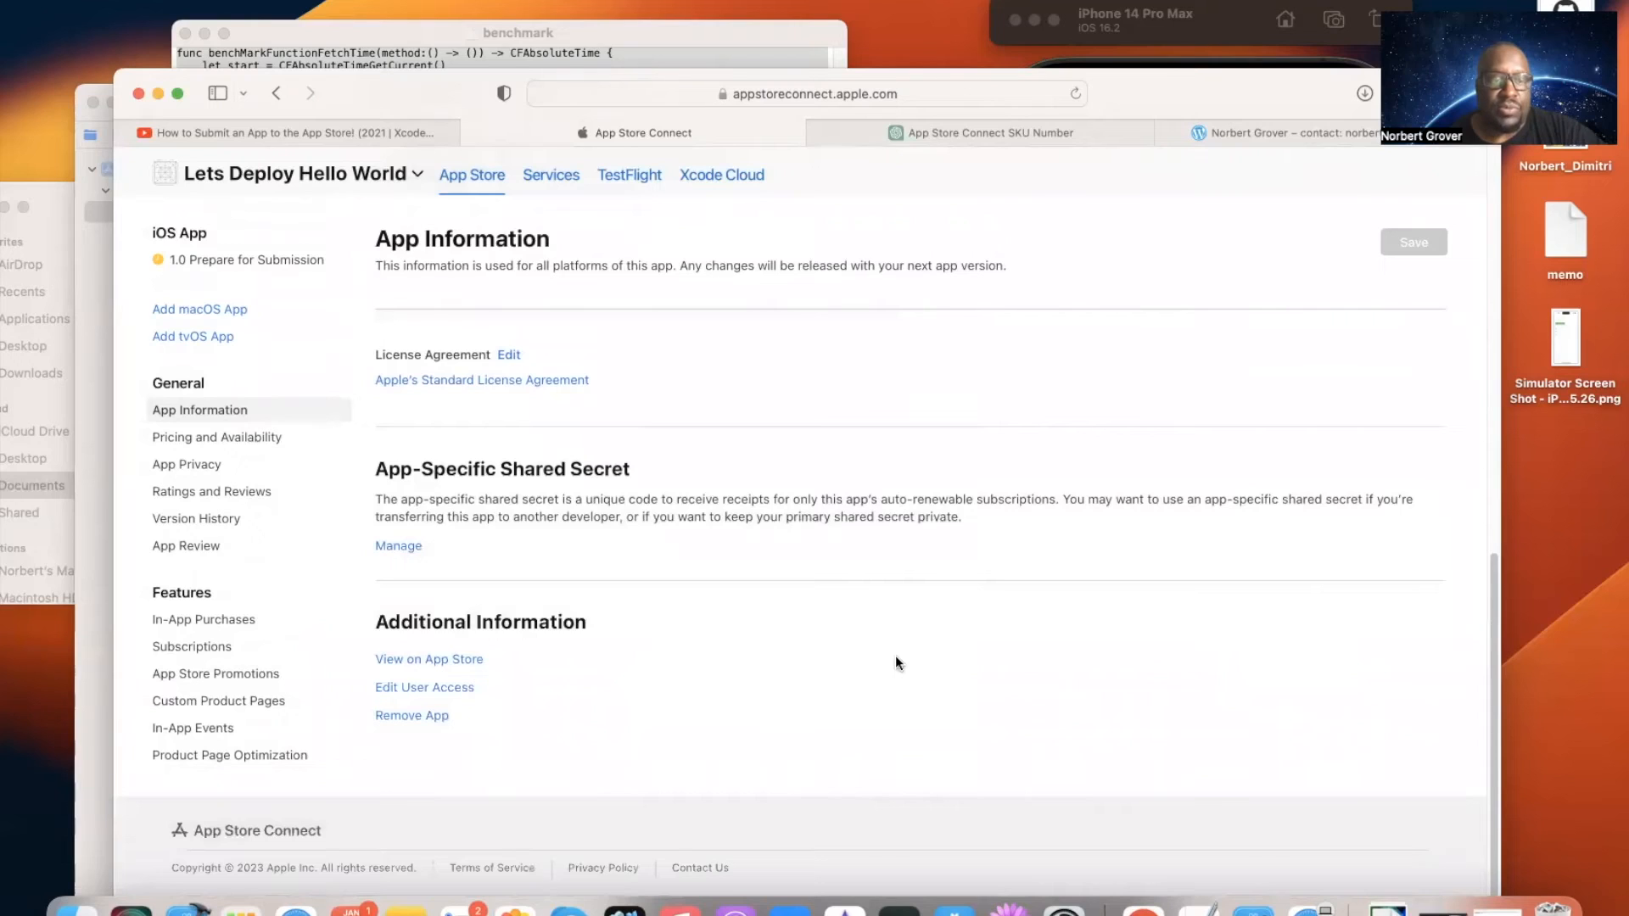
pyautogui.click(198, 440)
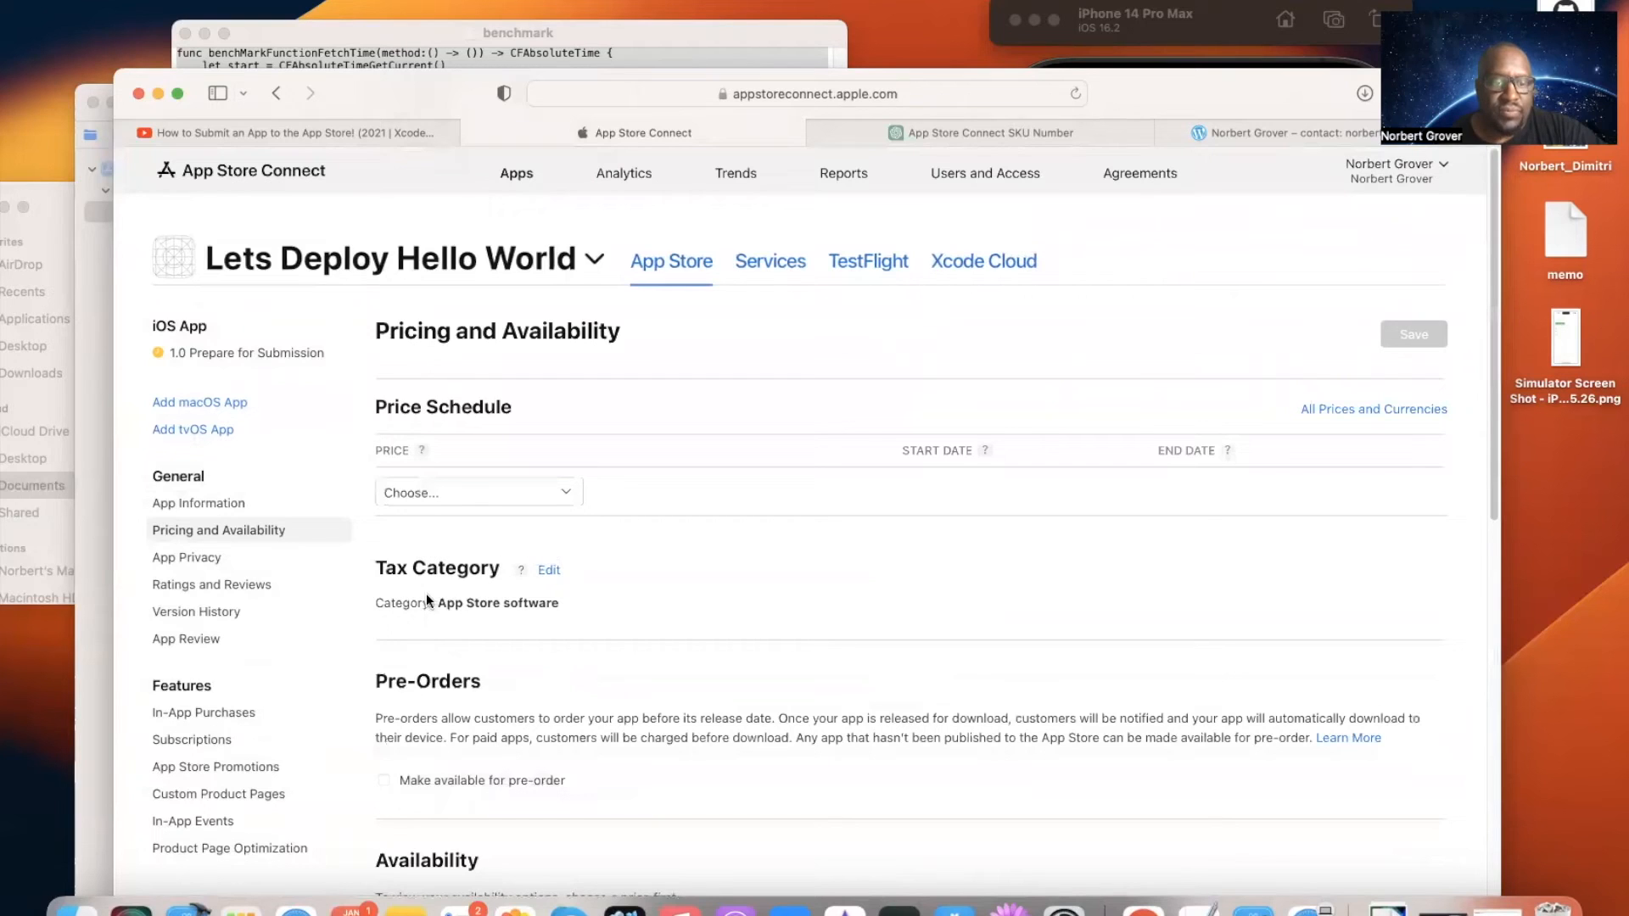
pyautogui.click(181, 560)
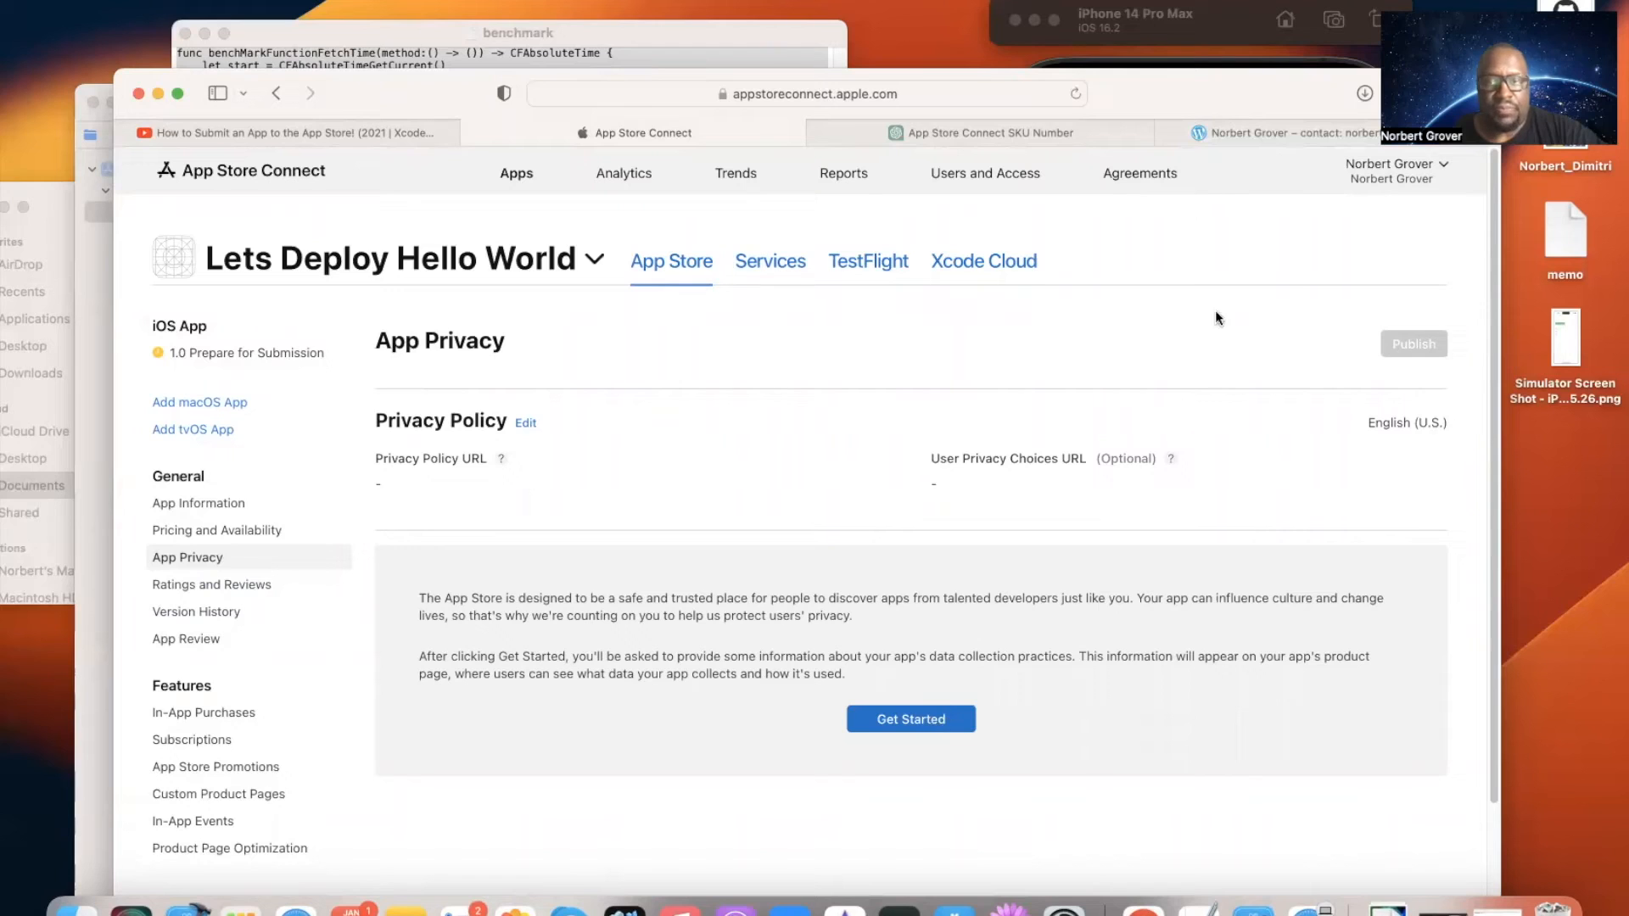
# Step: Search the web in a new browser tab for "ios app legal privacy policy"
pyautogui.moveTo(1408, 93); pyautogui.dragTo(1314, 106)
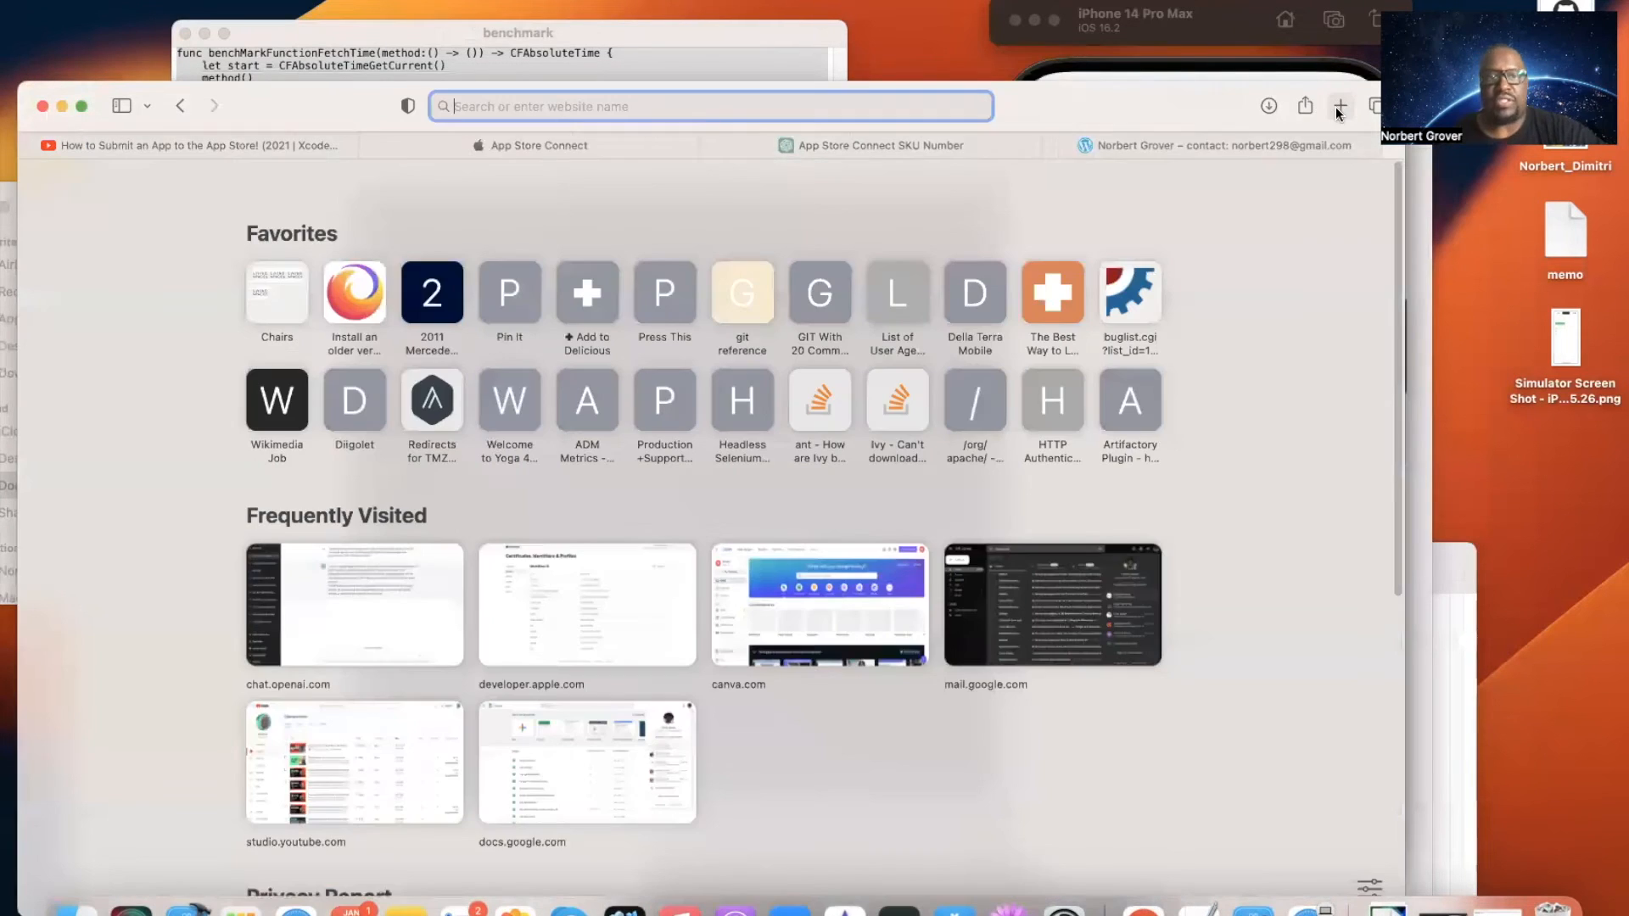
pyautogui.click(1339, 108)
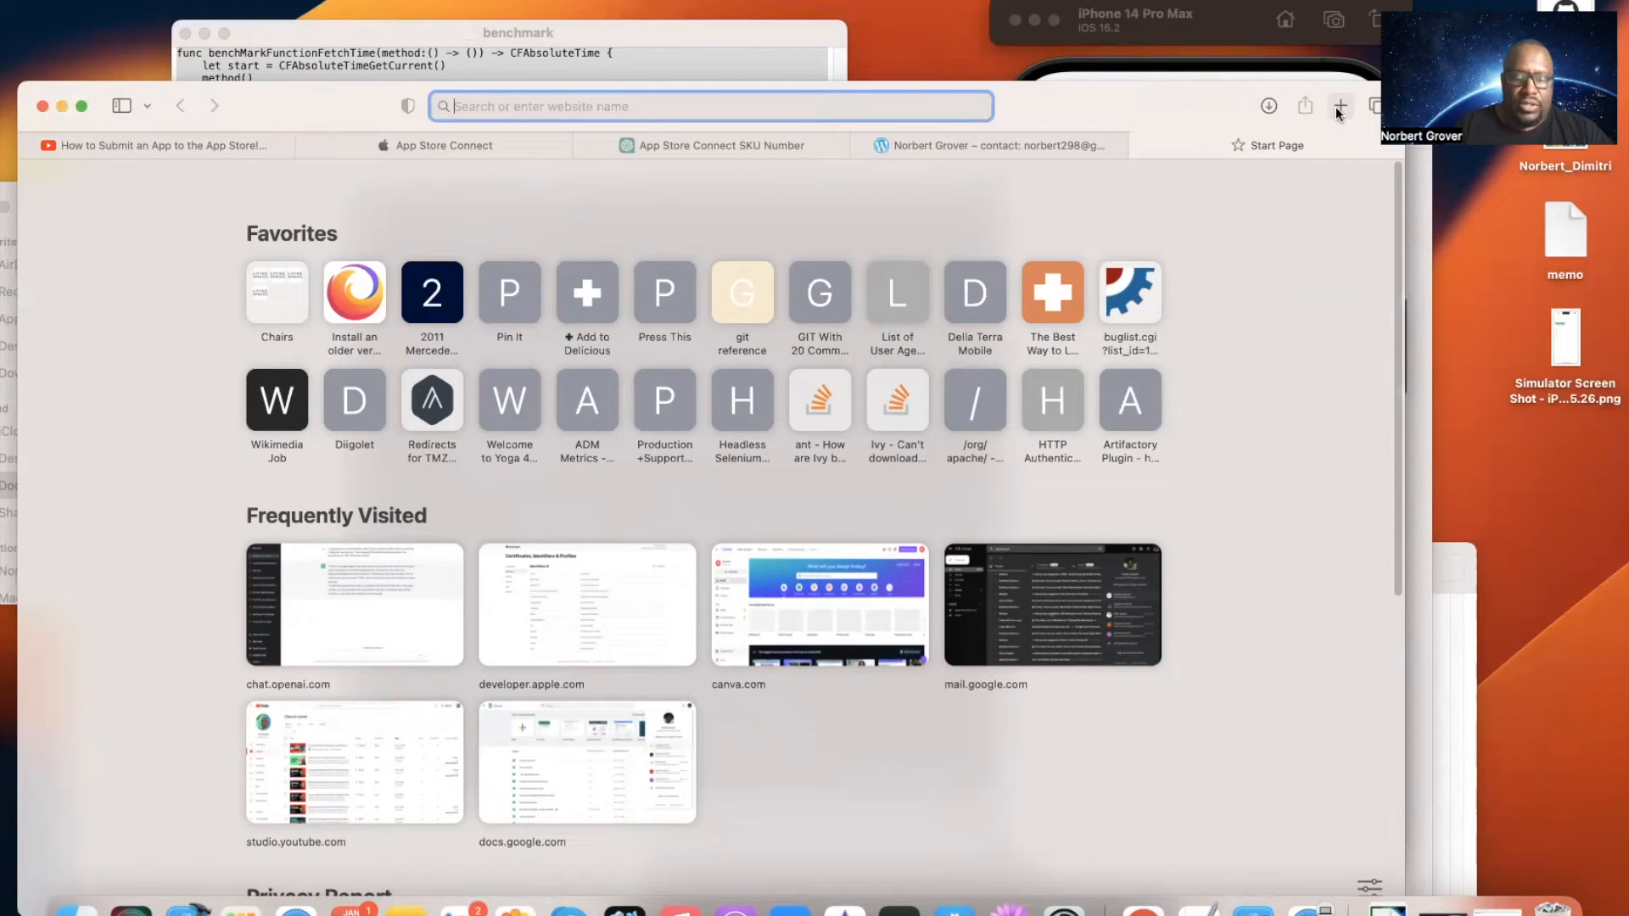
pyautogui.write('ios ')
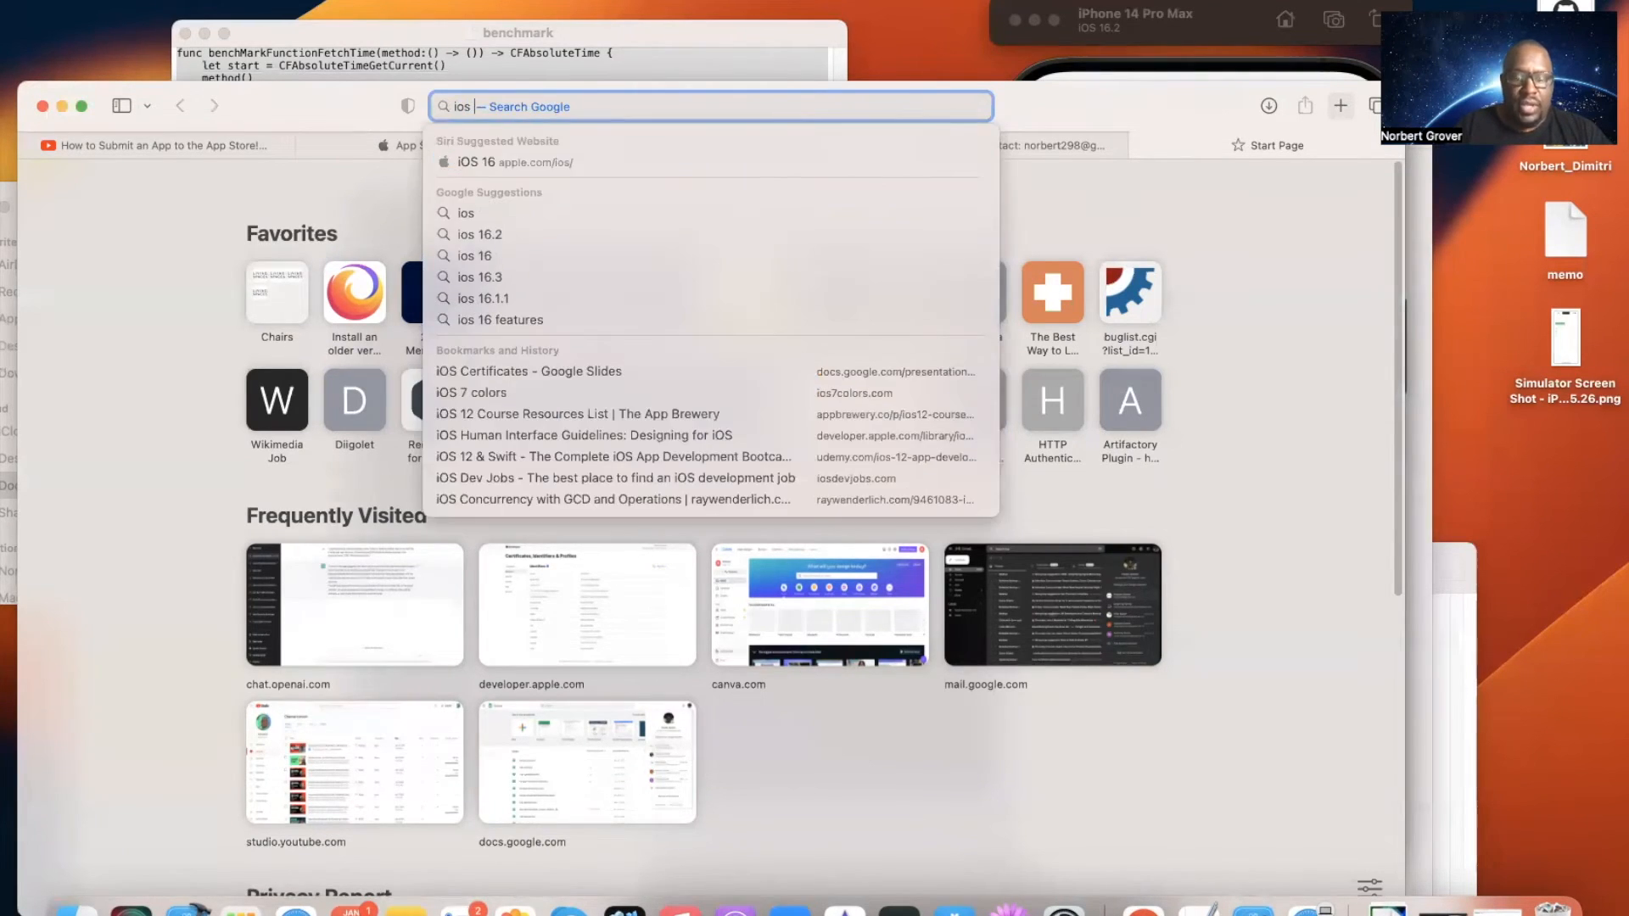
pyautogui.write('app lega')
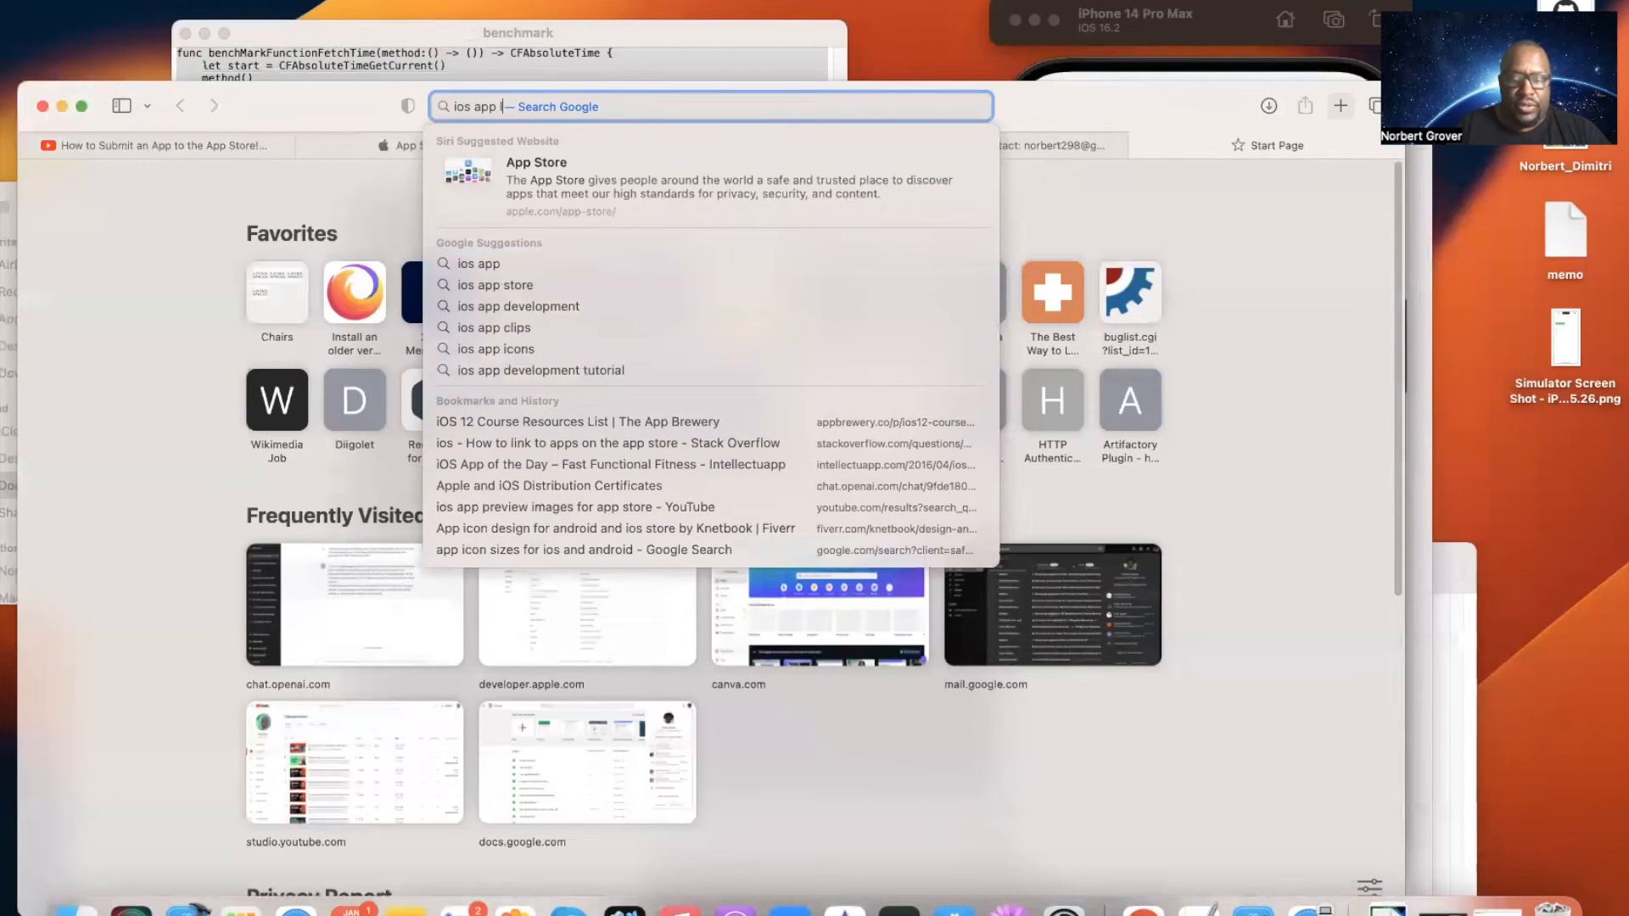
pyautogui.write('l p')
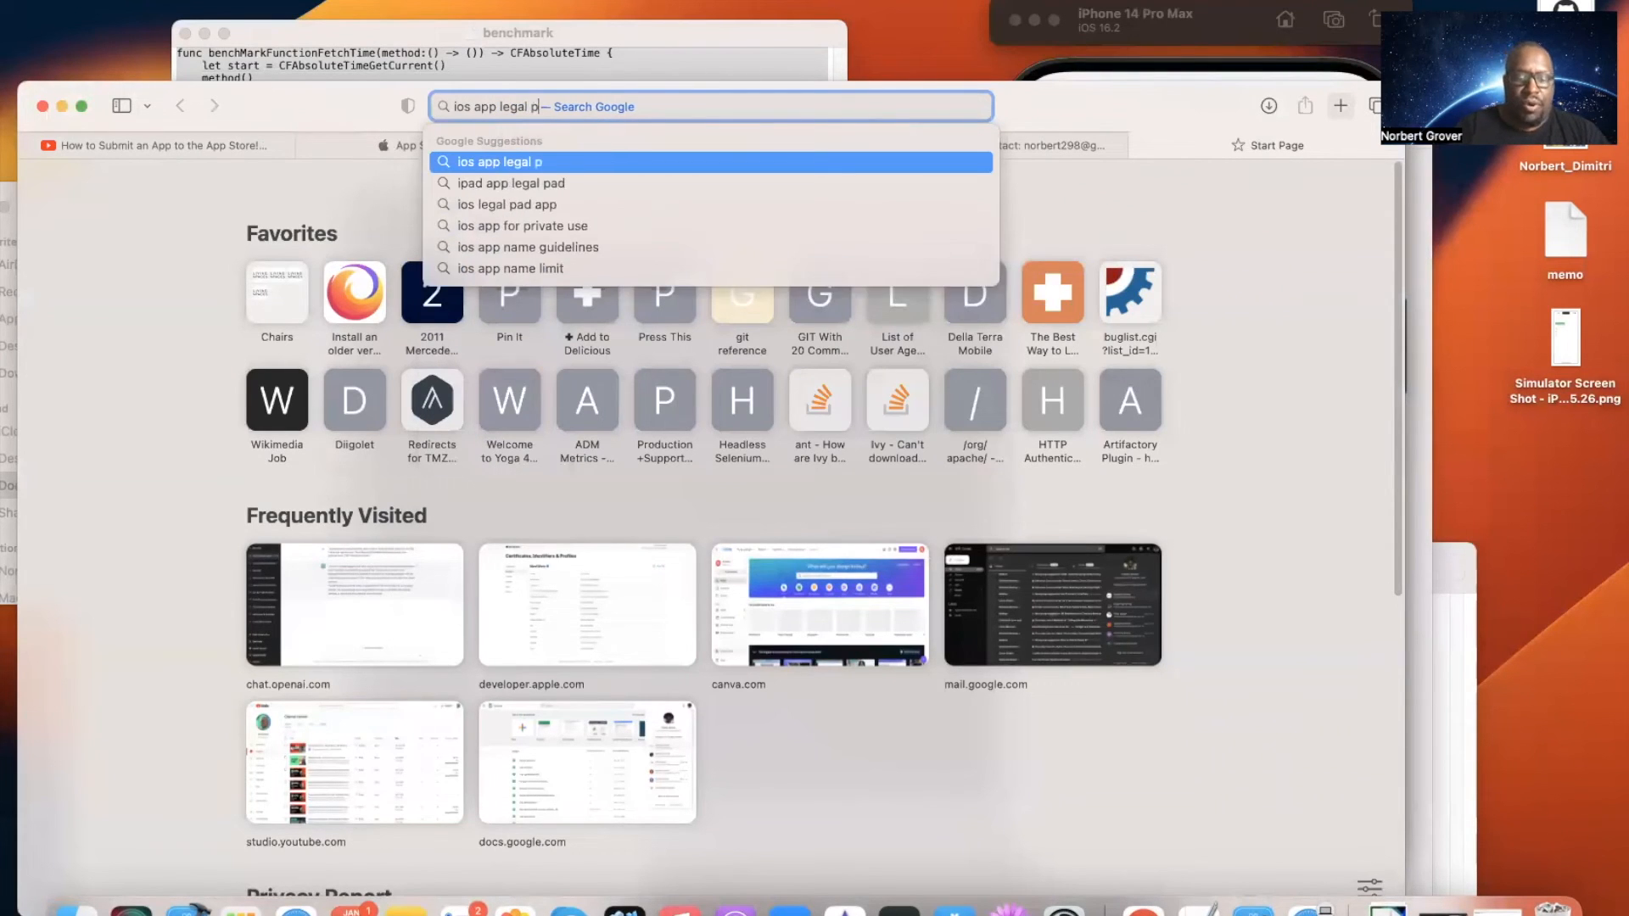
pyautogui.write('rivacy ')
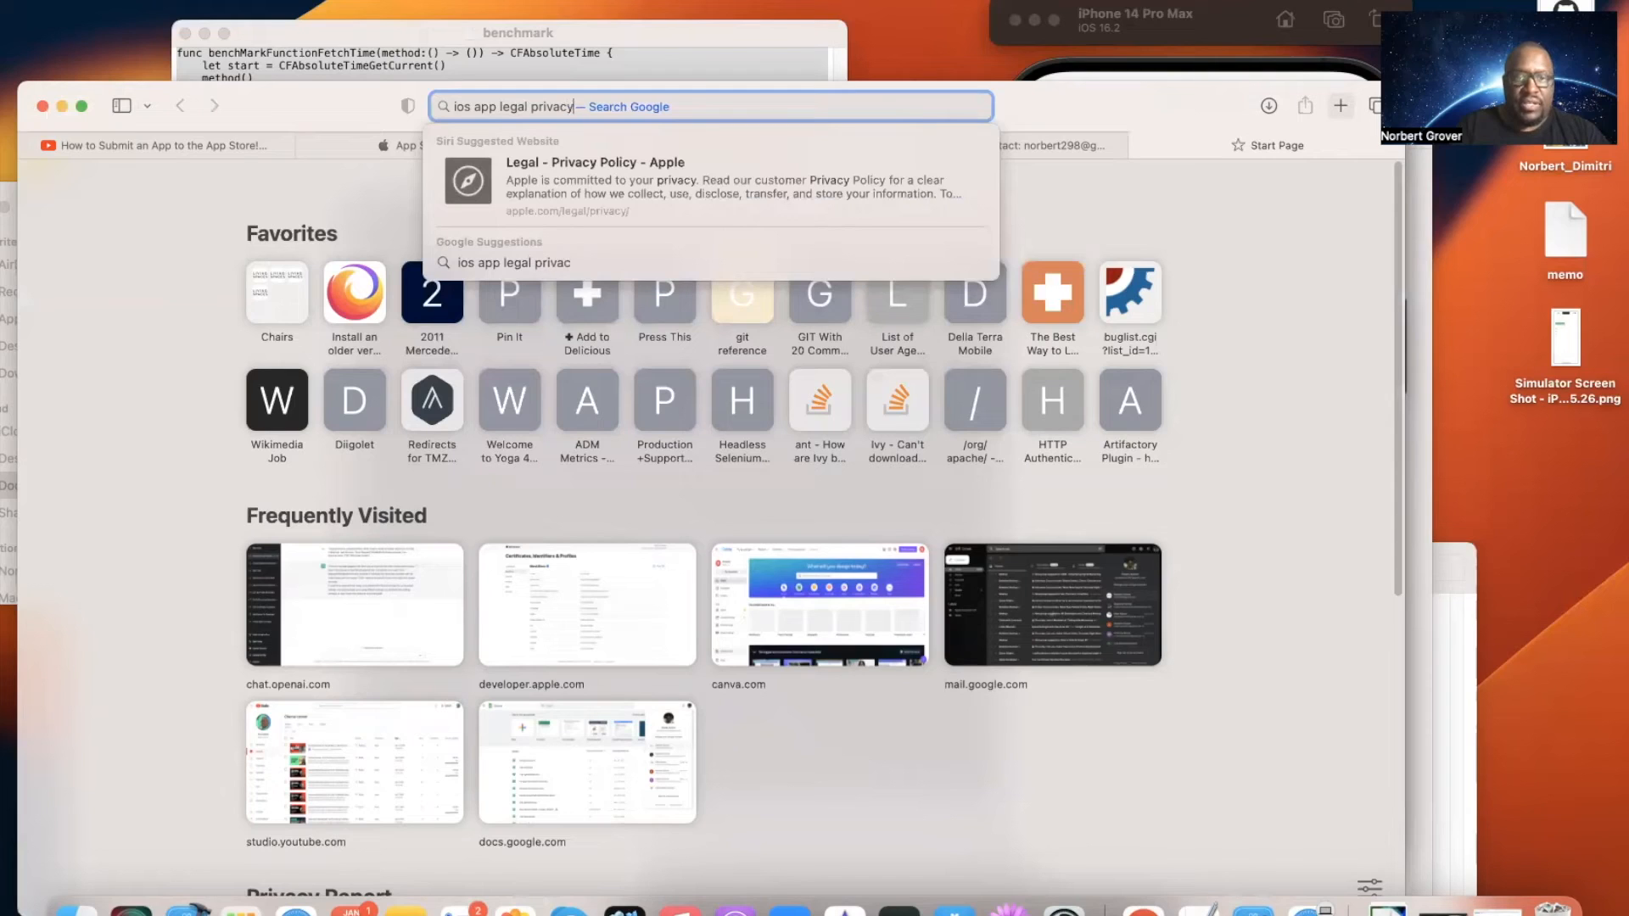
pyautogui.write('policy')
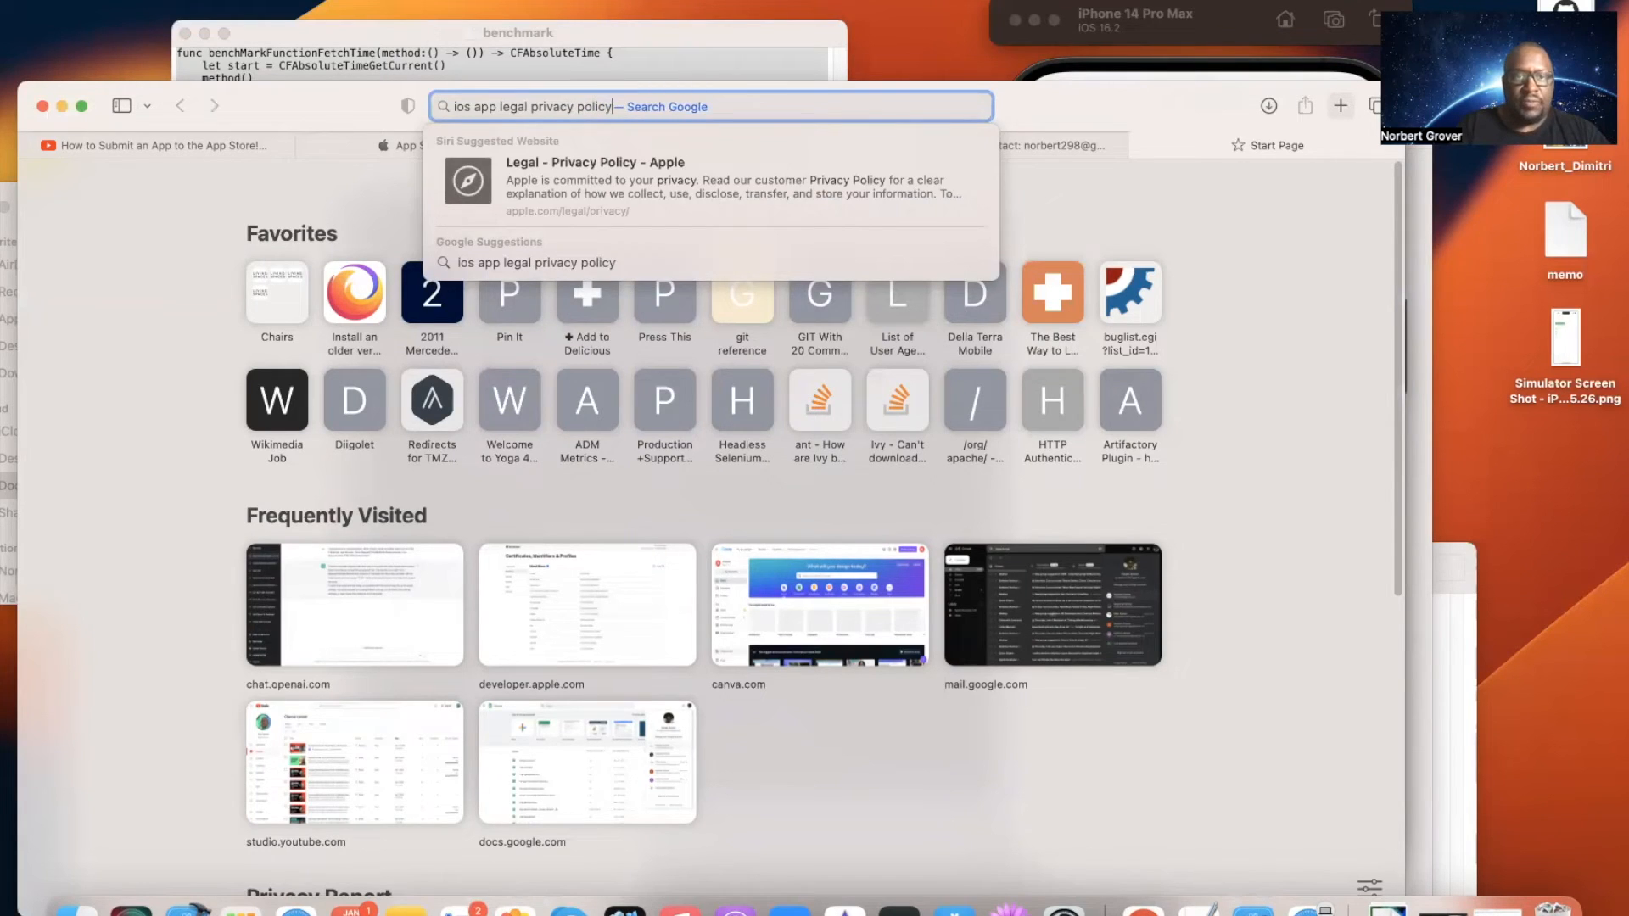
pyautogui.press('Return')
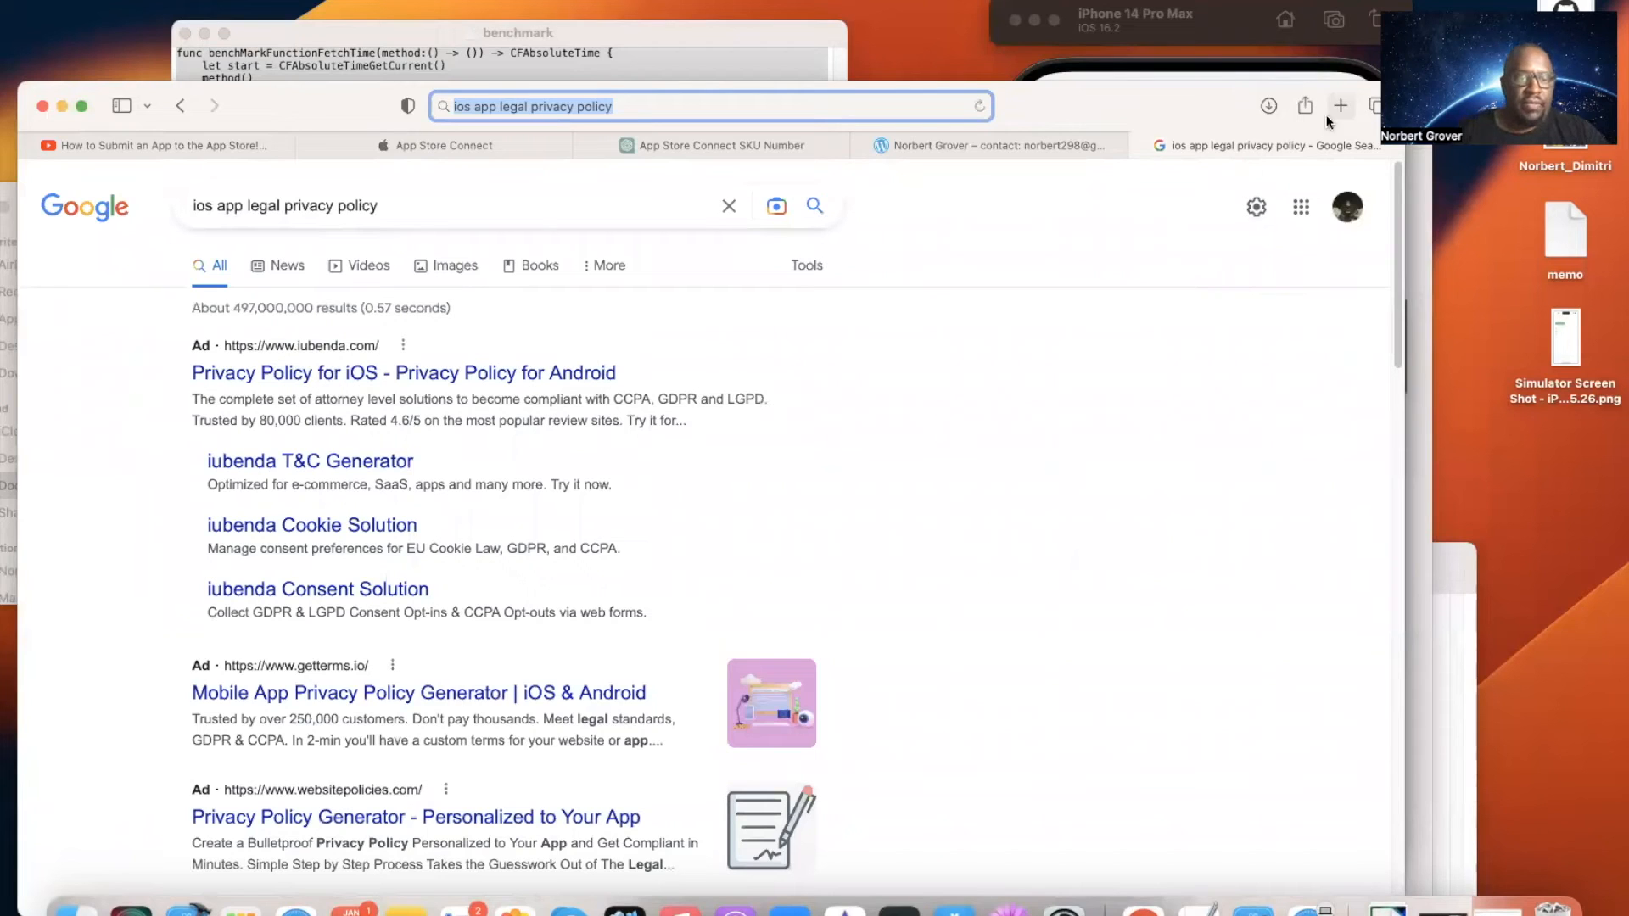
# Step: Look through the search results and open the TermsFeed article "Privacy Policy for iOS Apps"
pyautogui.scroll(-5, 1018, 451)
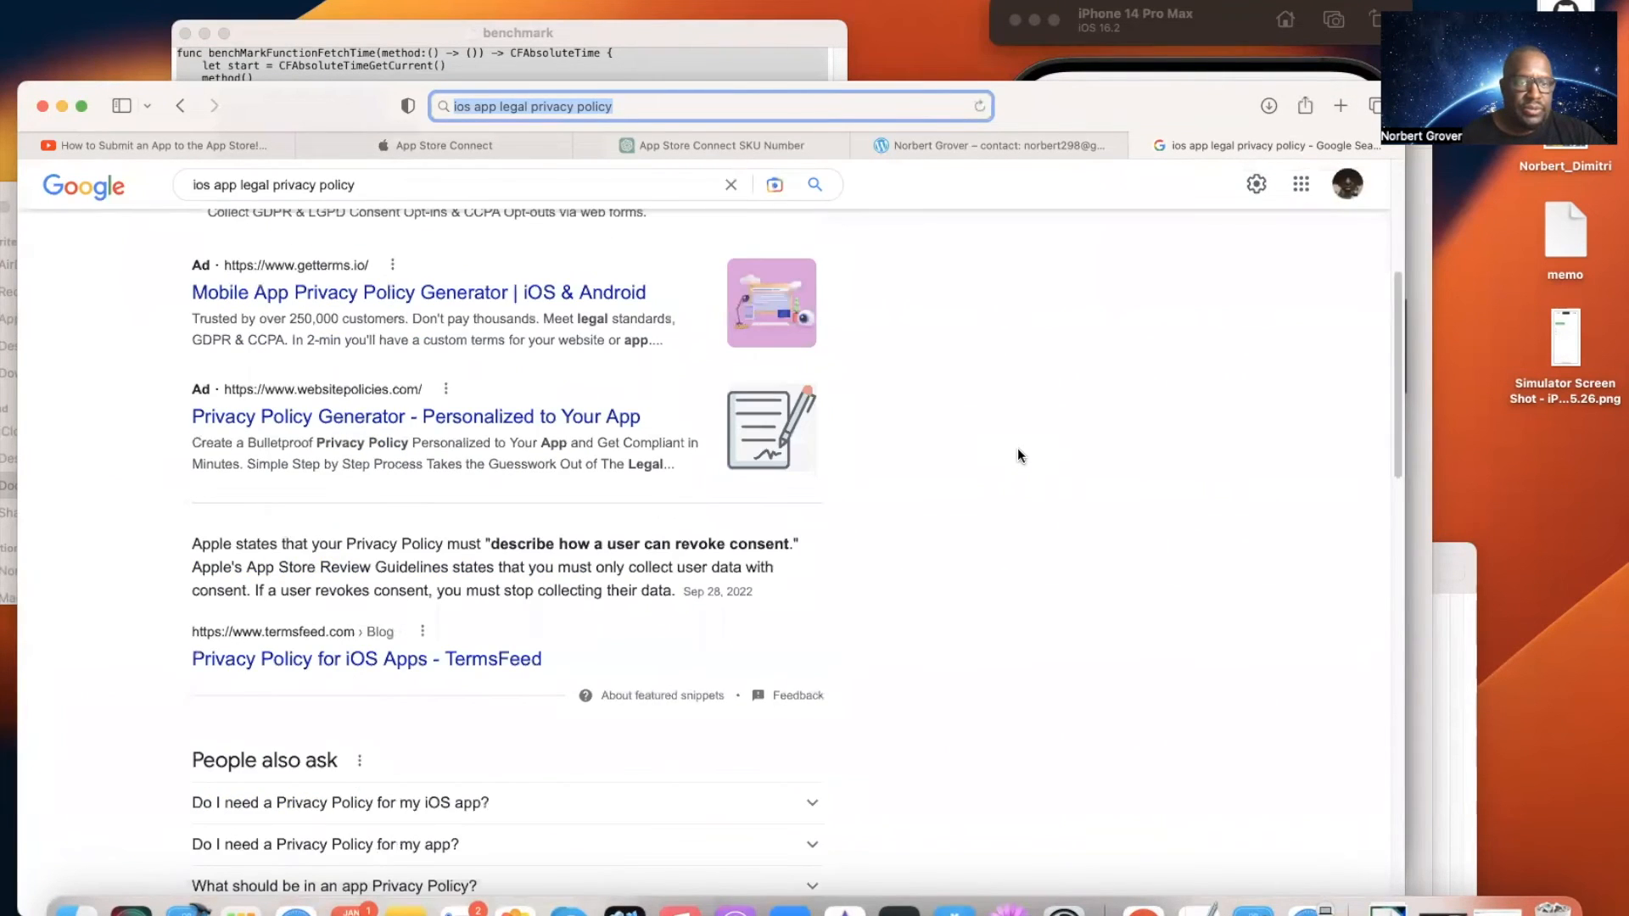
pyautogui.scroll(-3, 1018, 455)
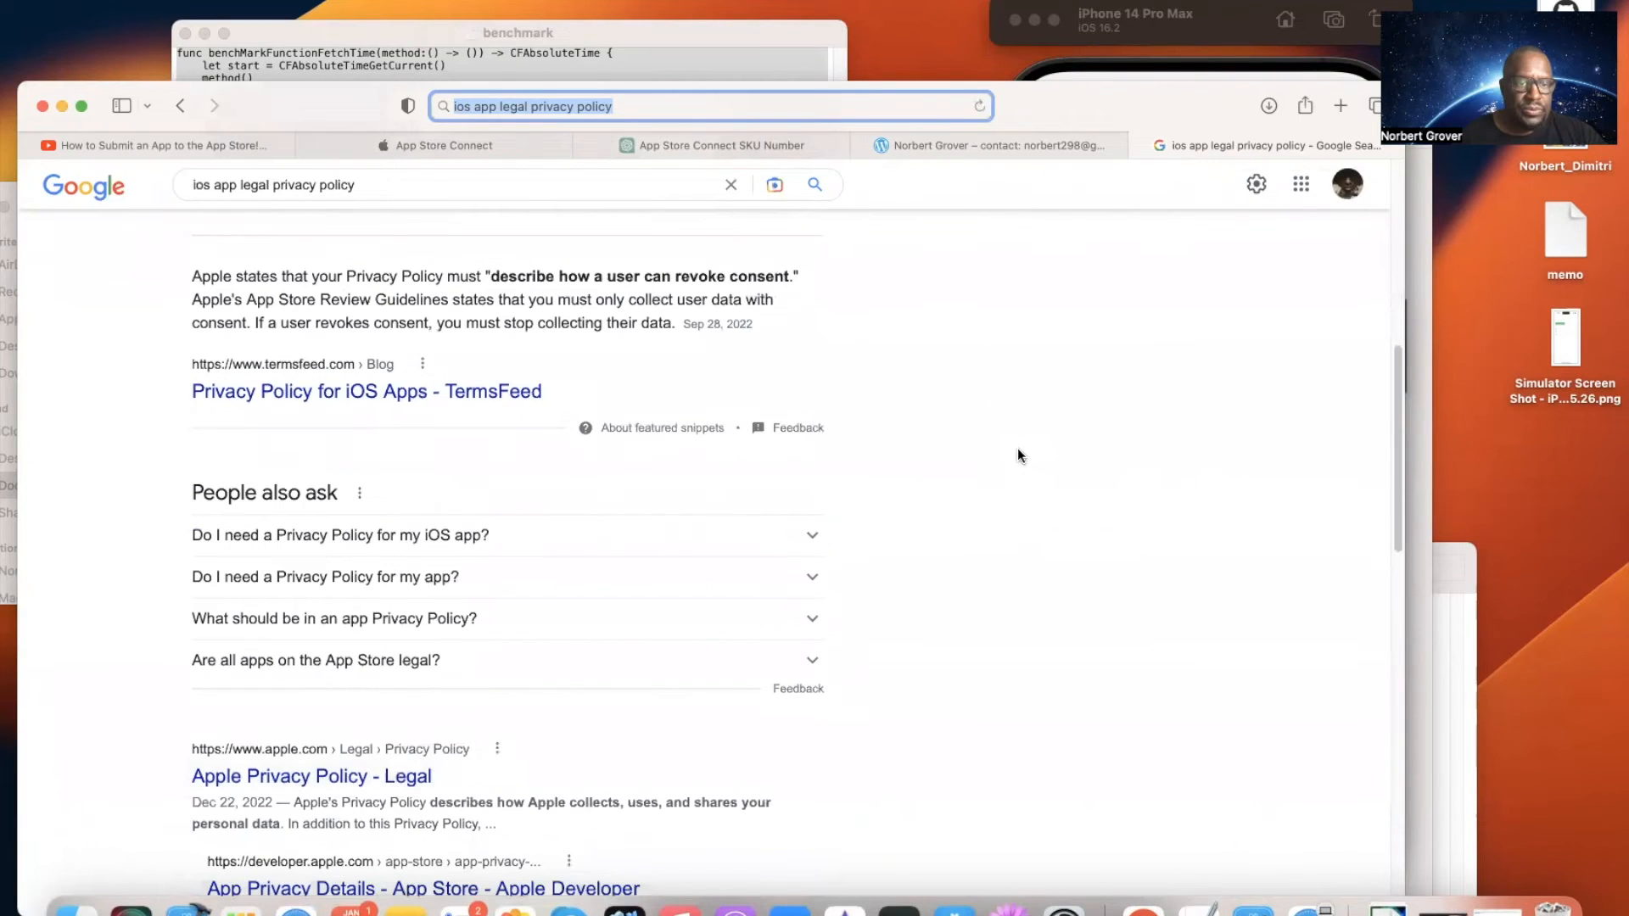
pyautogui.click(331, 395)
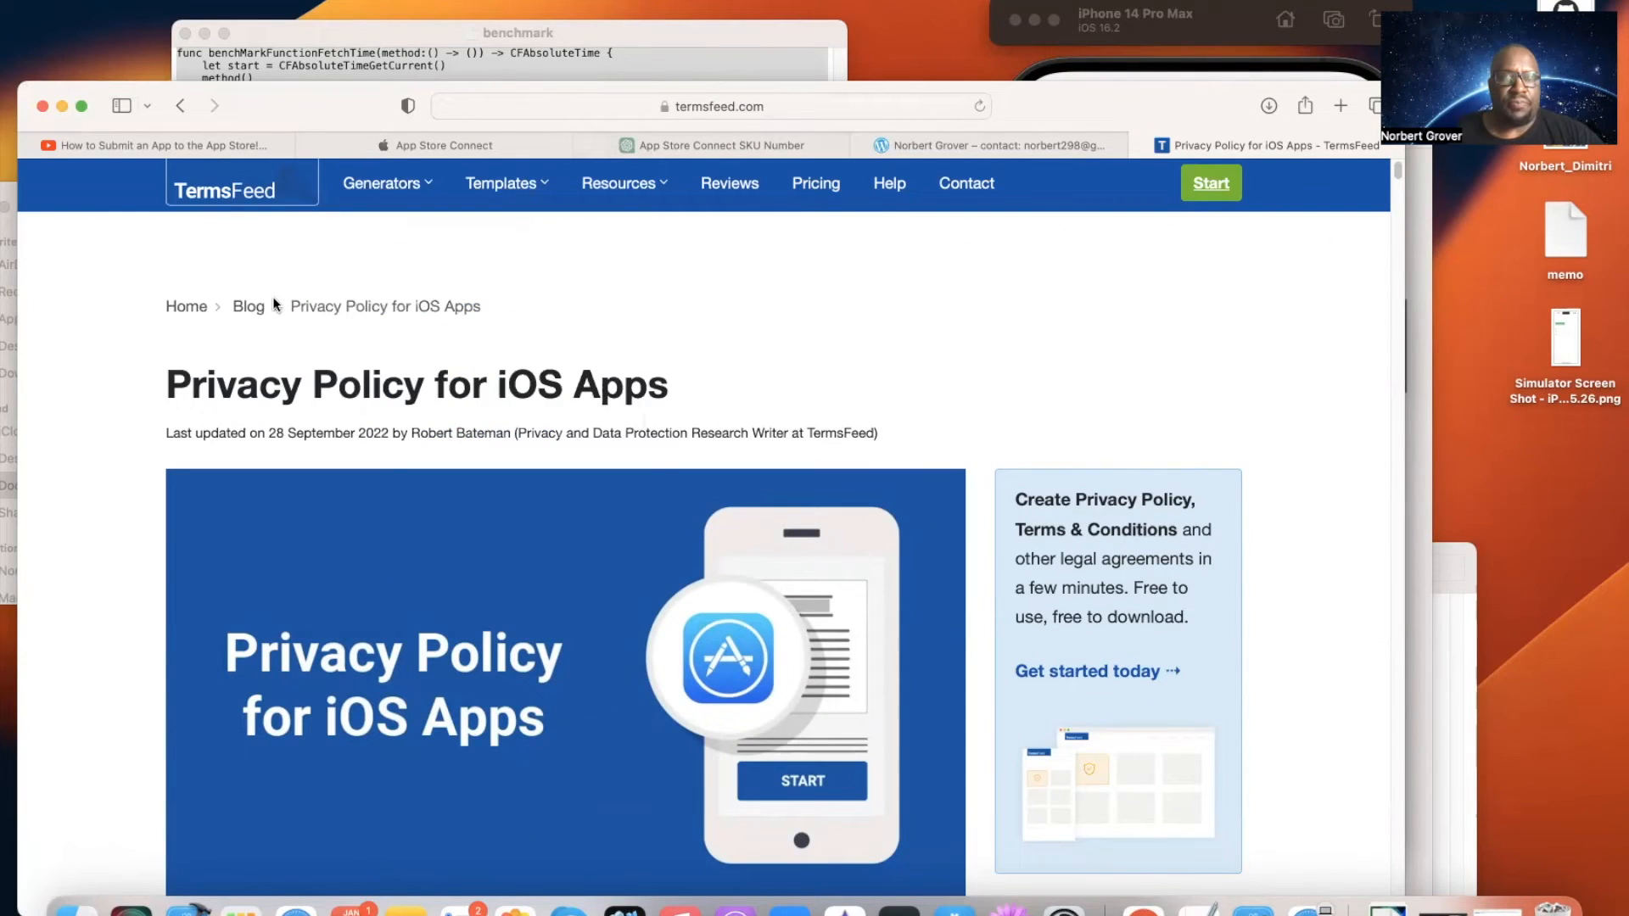
pyautogui.moveTo(405, 185)
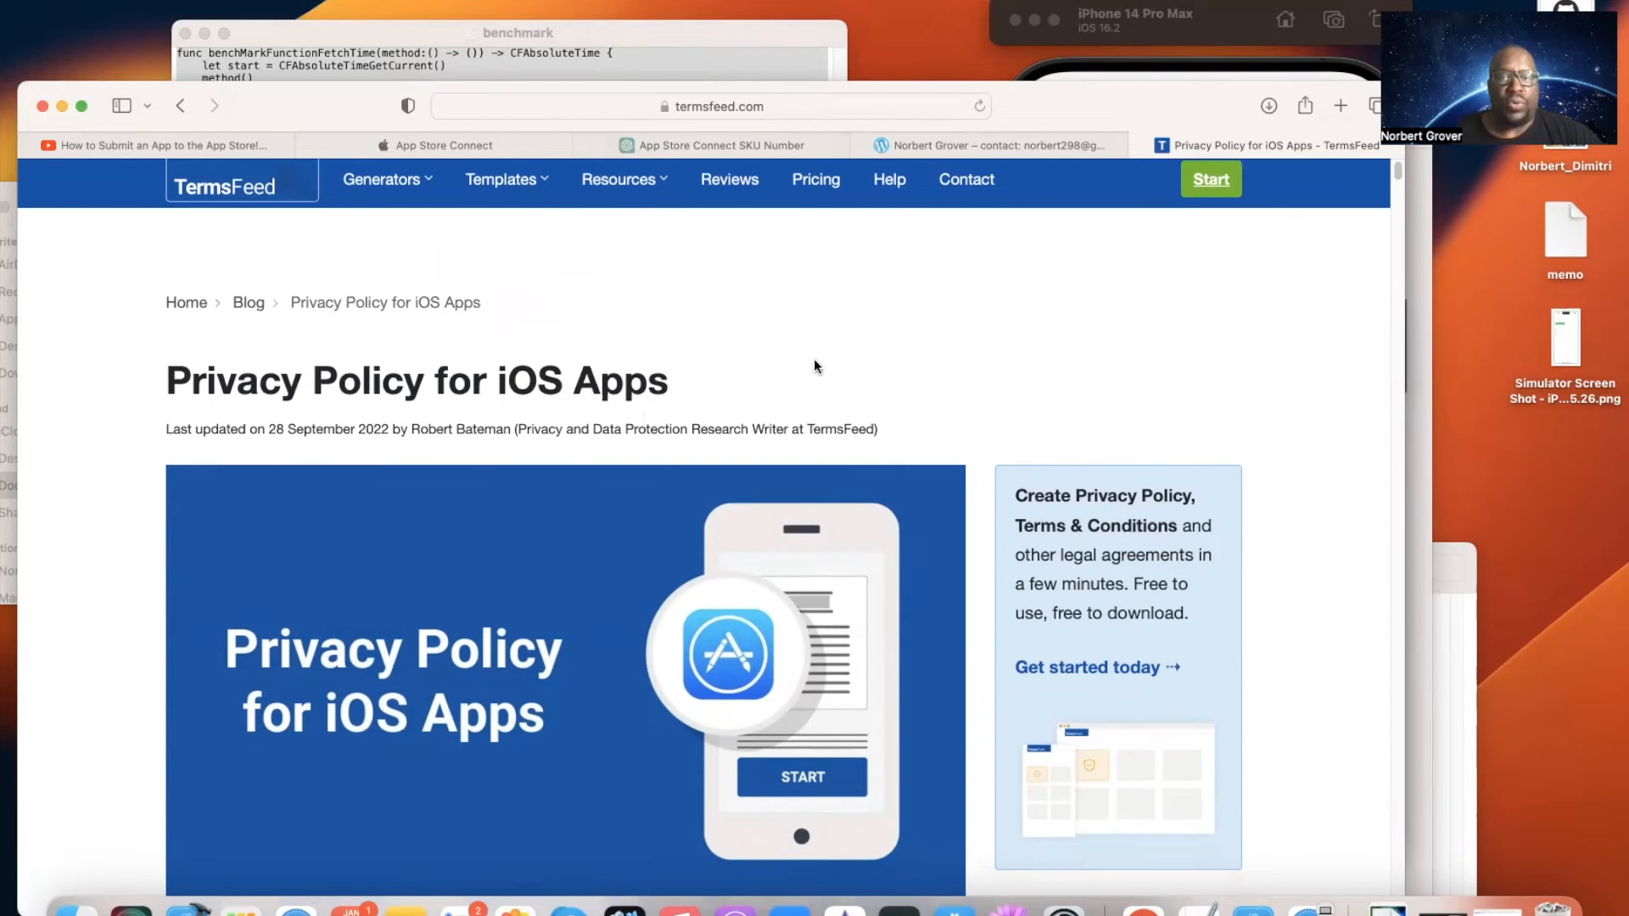
# Step: Return to App Store Connect's App Privacy page, view the Data Collection question and close it without answering
pyautogui.click(482, 144)
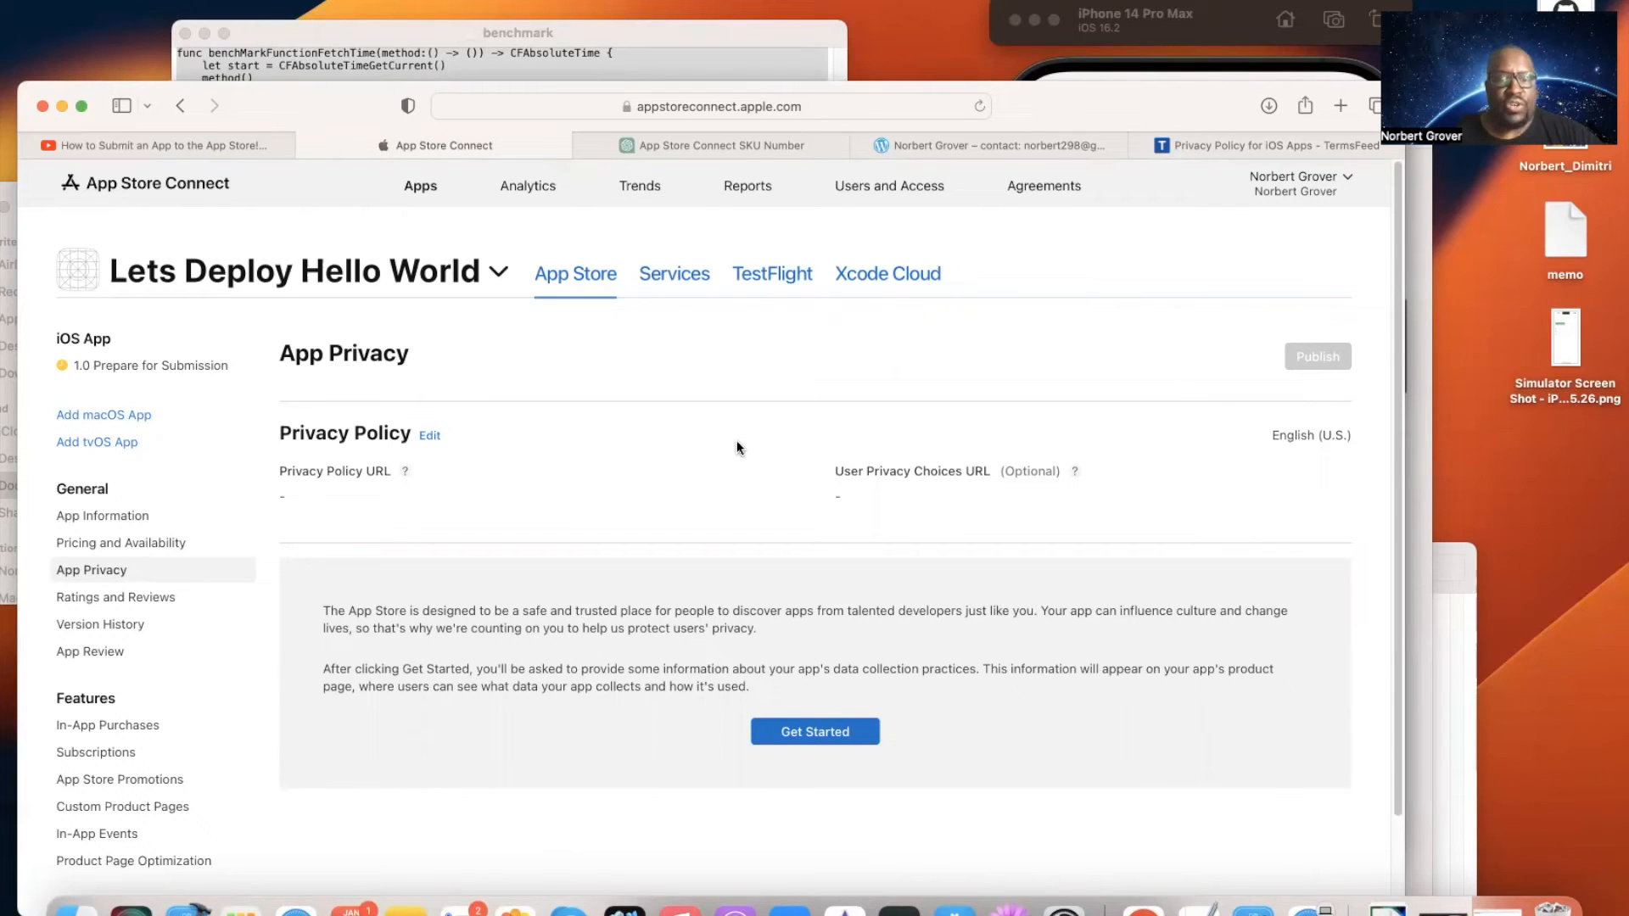
pyautogui.click(819, 735)
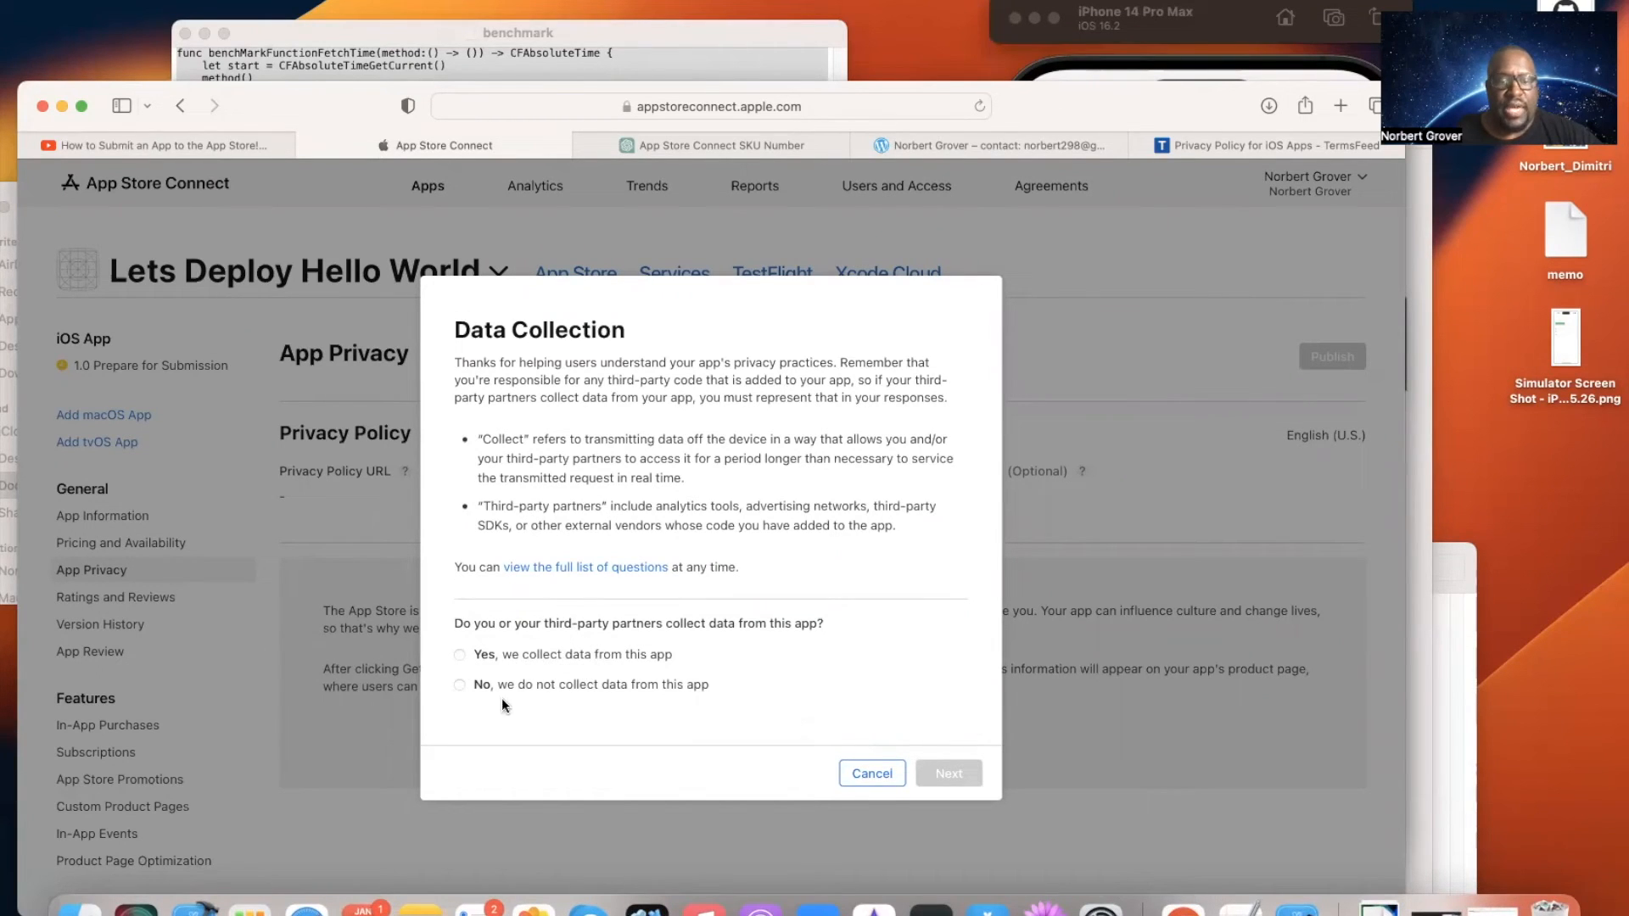
pyautogui.click(873, 774)
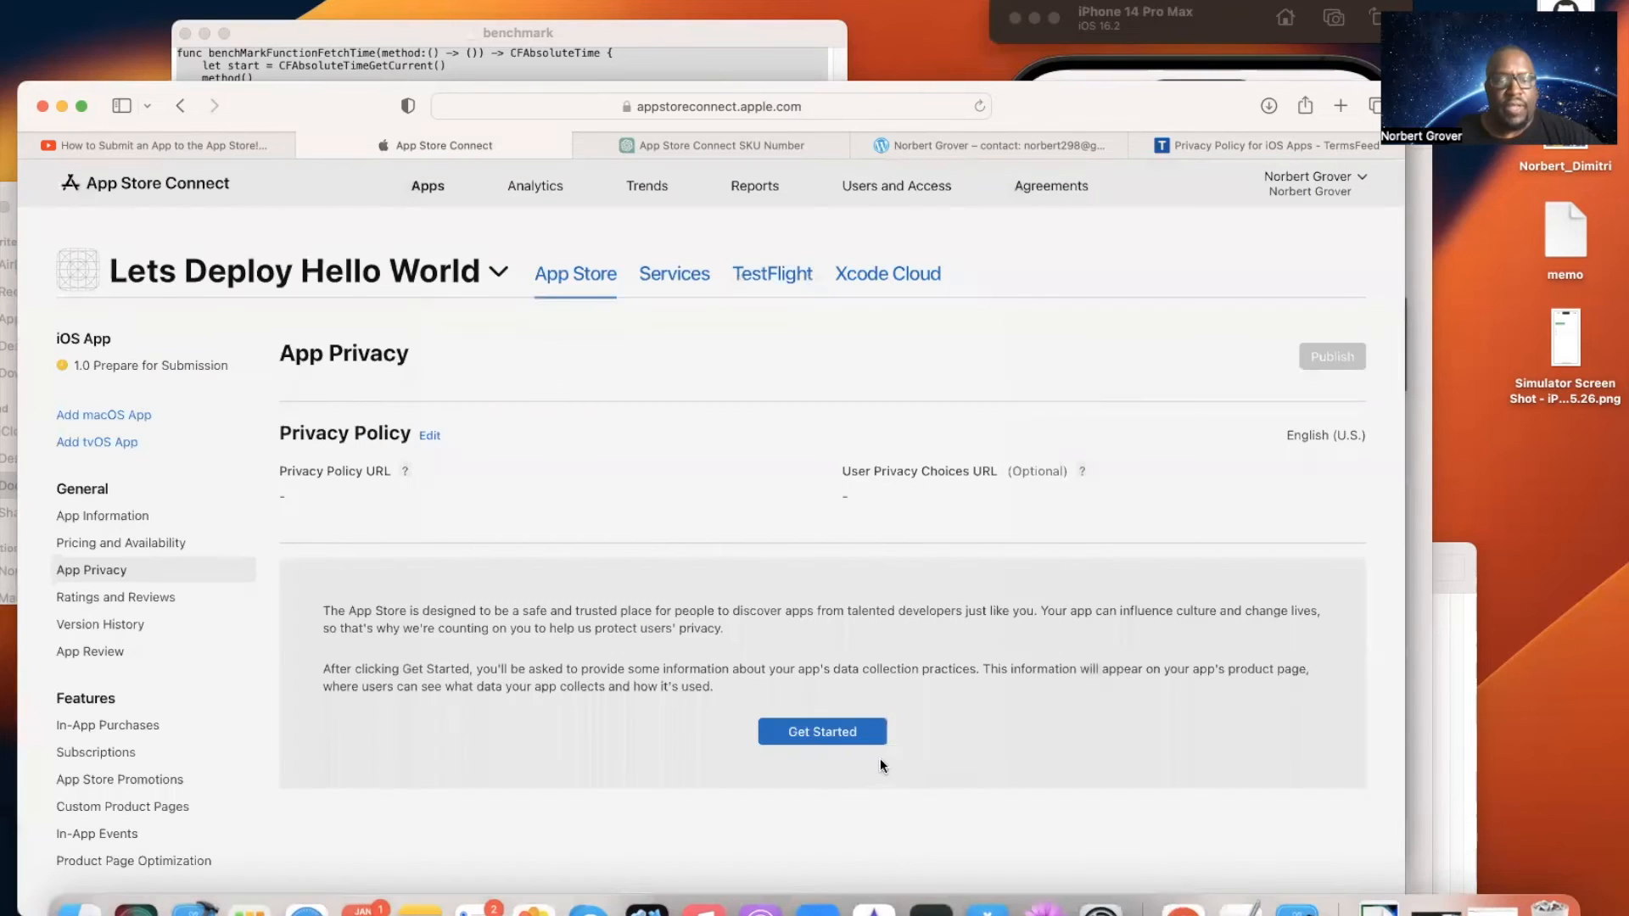
pyautogui.scroll(-2, 565, 701)
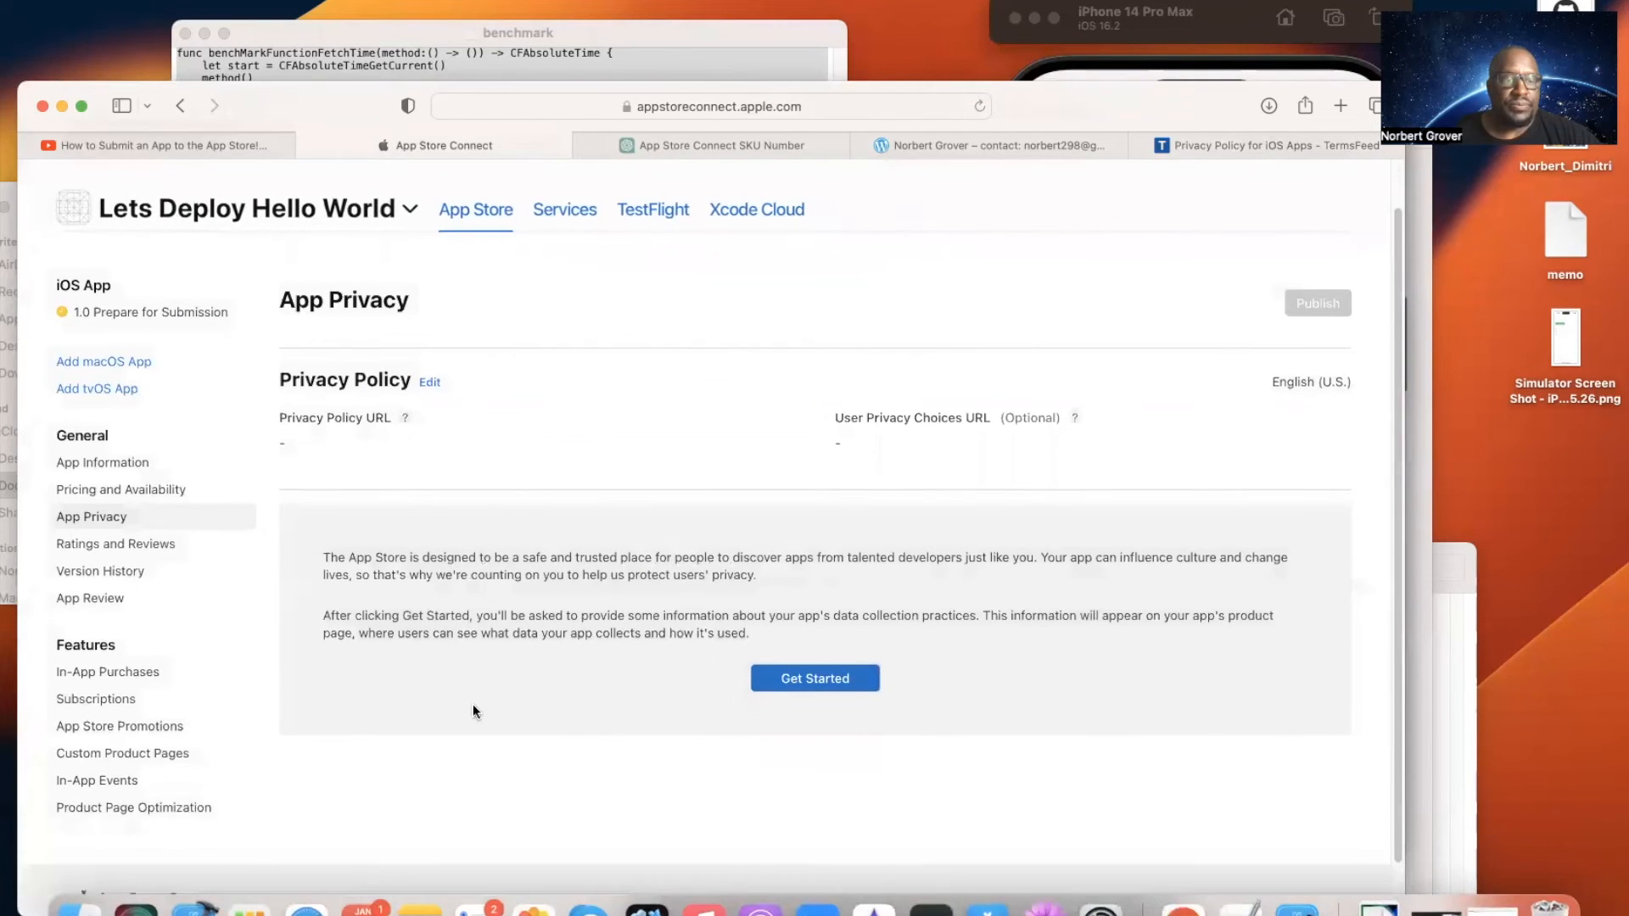
# Step: View the app's Ratings and Reviews, Version History, App Review and App Information pages
pyautogui.click(117, 546)
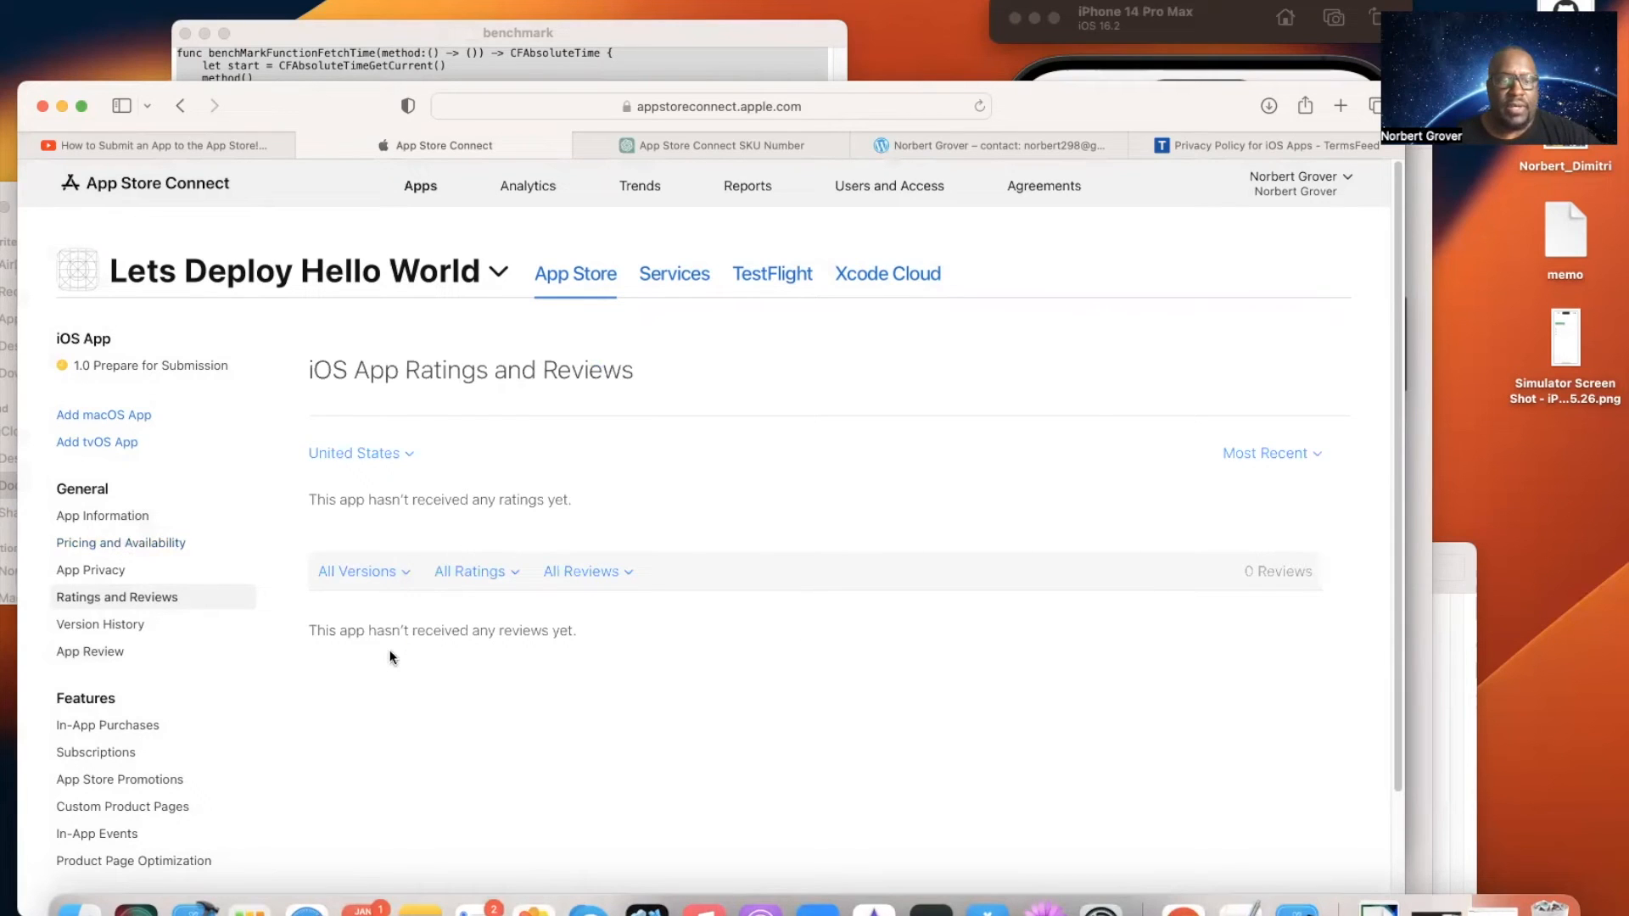
pyautogui.click(108, 628)
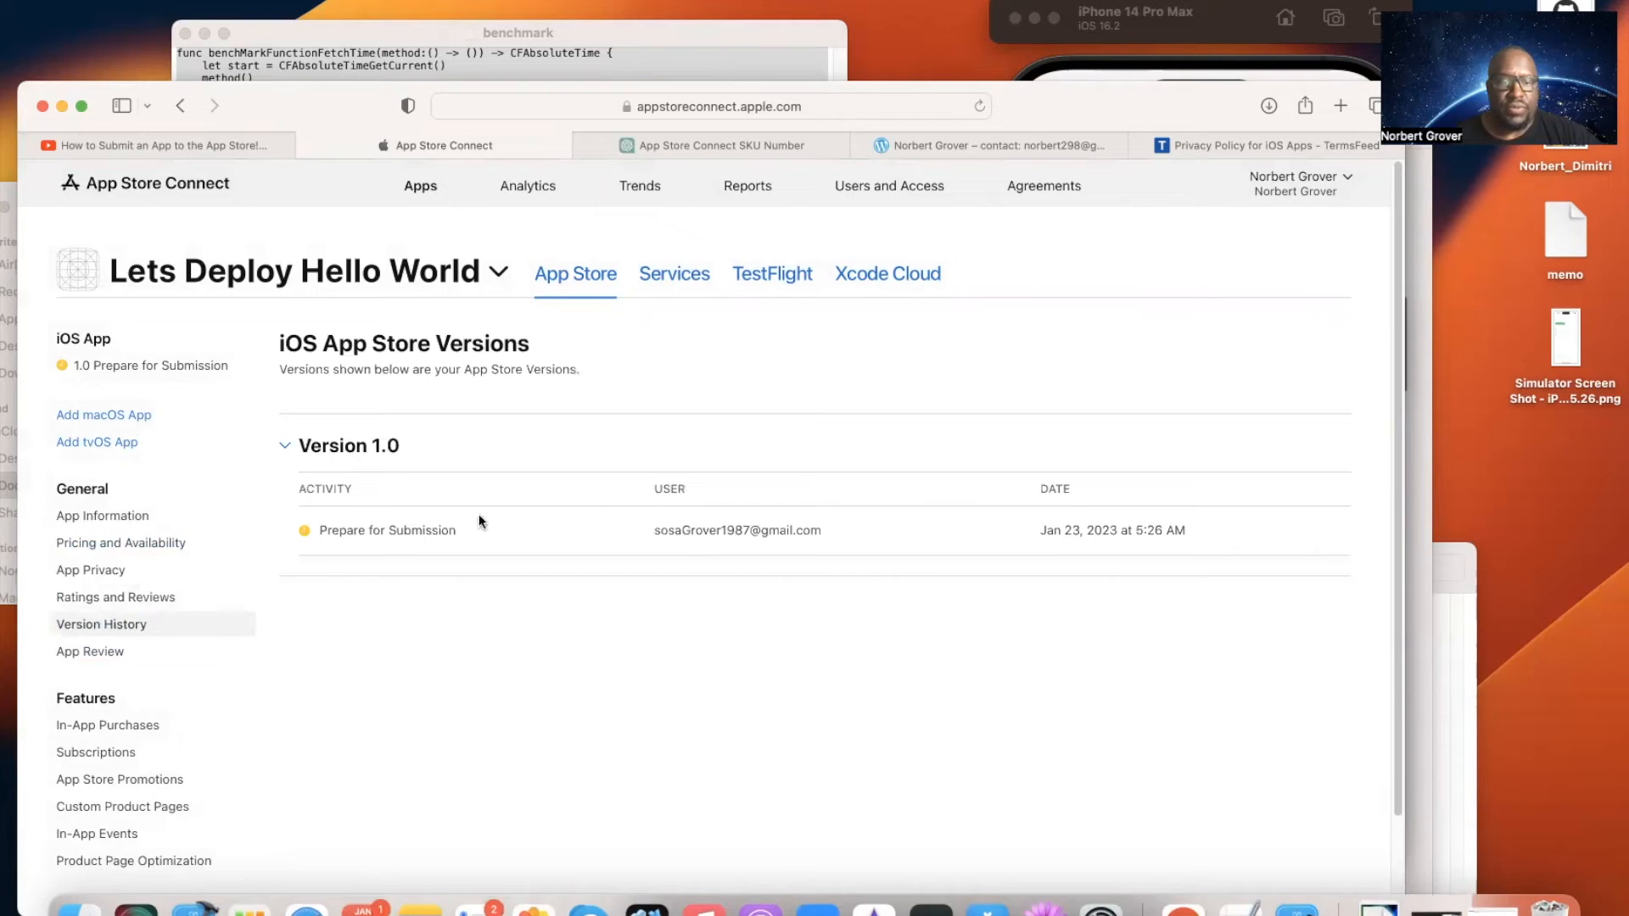
pyautogui.click(90, 652)
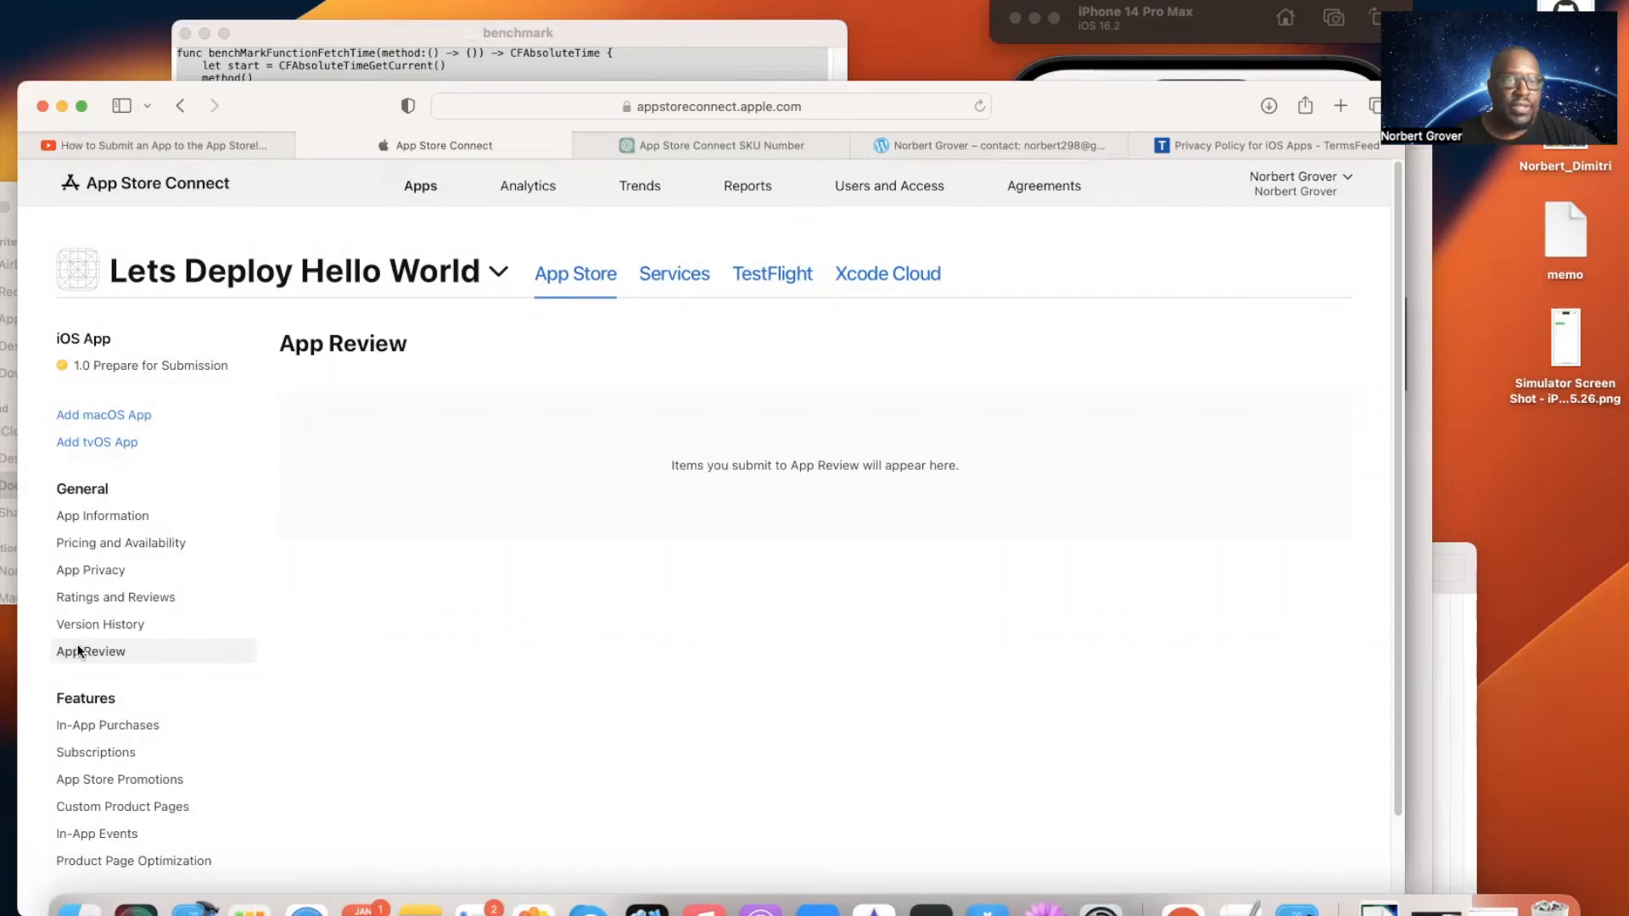
pyautogui.click(103, 517)
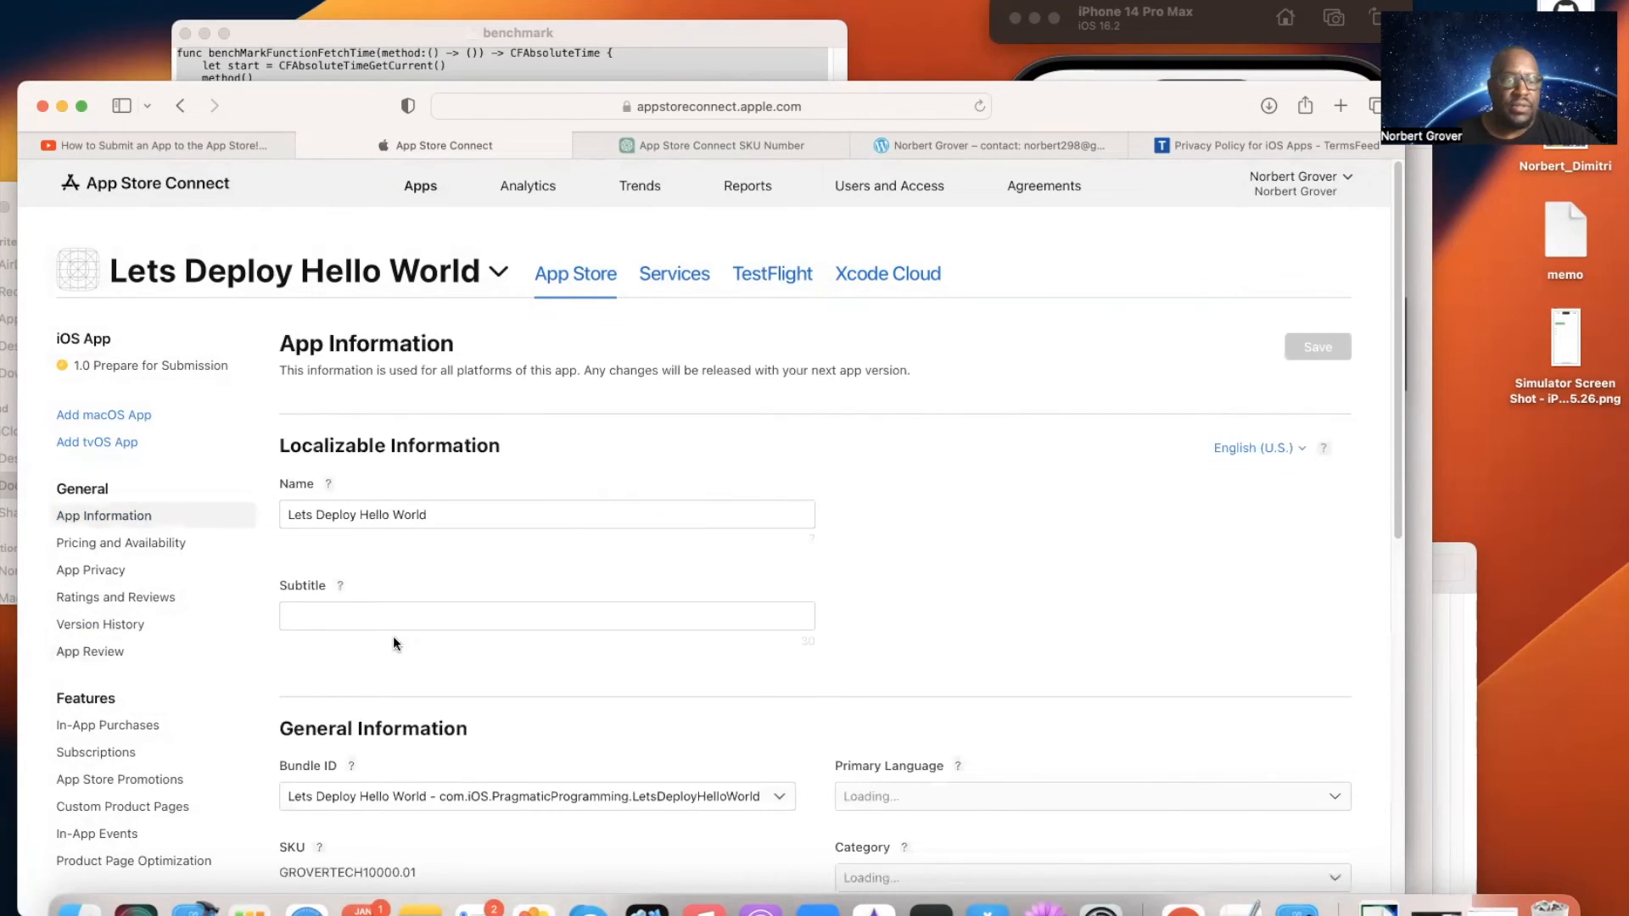
pyautogui.scroll(-10, 395, 634)
pyautogui.scroll(10, 397, 633)
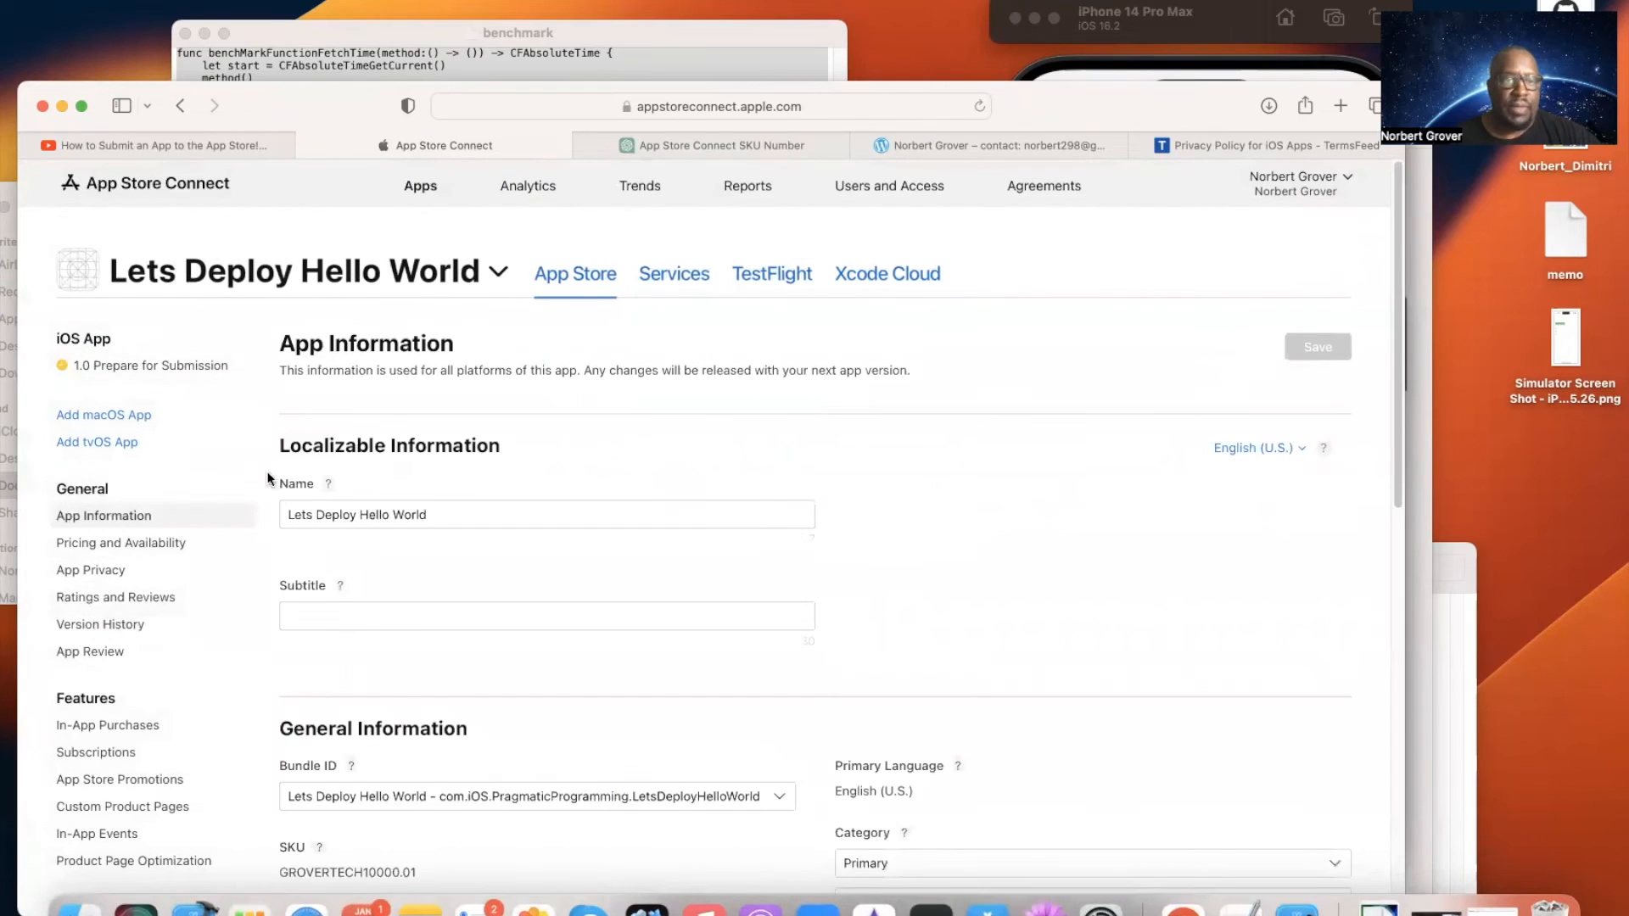
# Step: Reopen Lets Deploy Hello World from the Apps overview and review its iOS App 1.0 version page down to the Build section
pyautogui.click(381, 271)
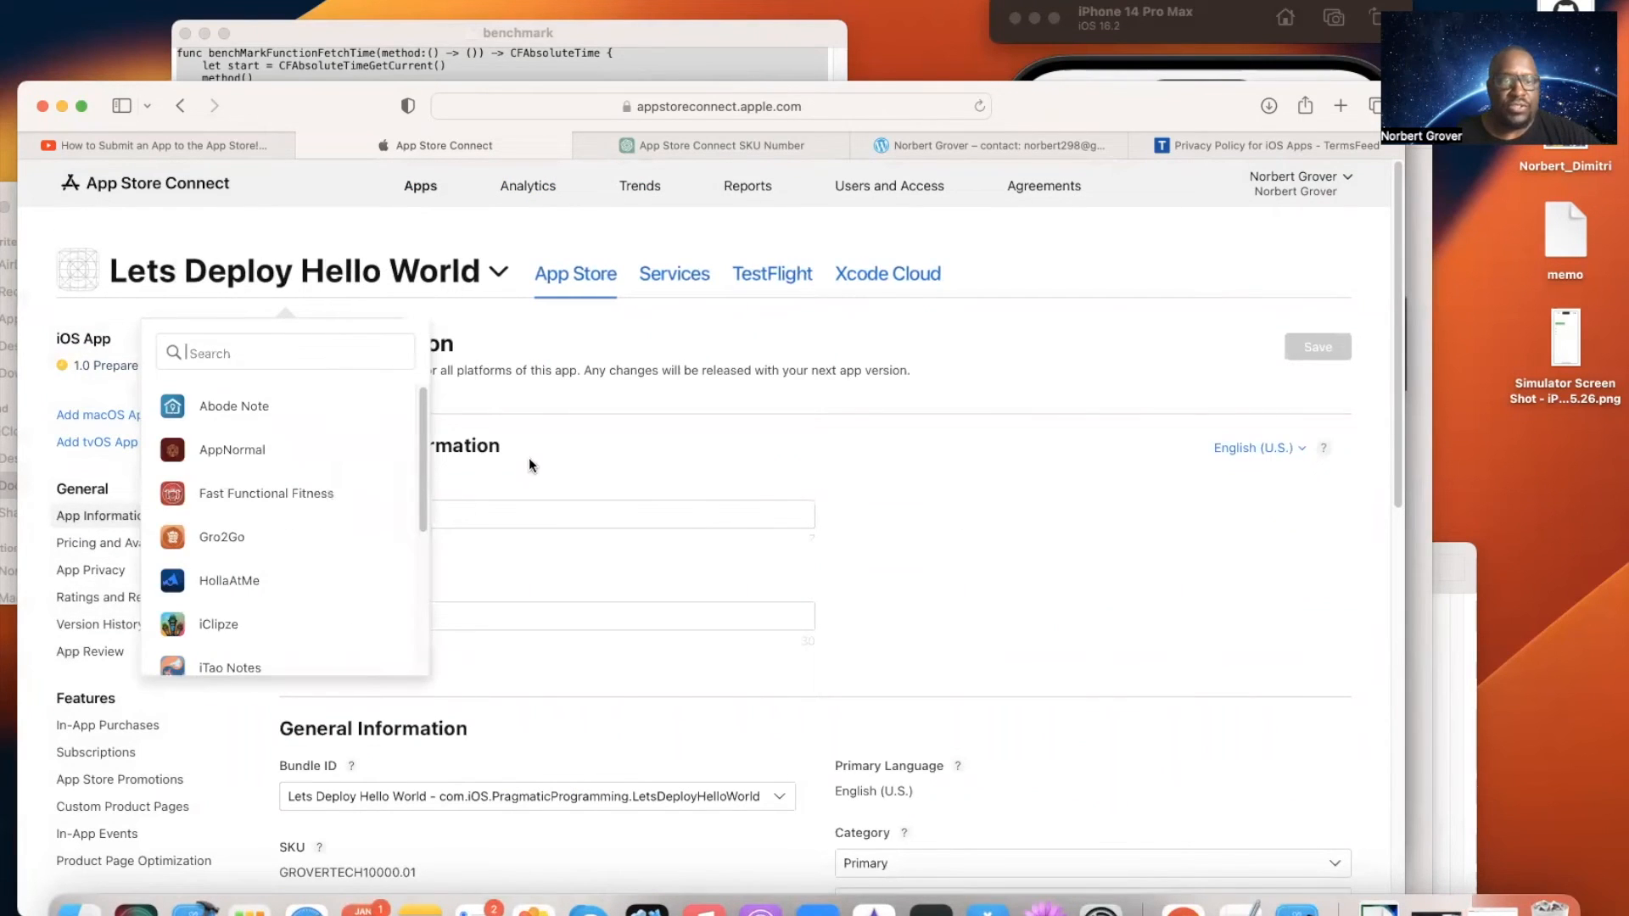
pyautogui.click(825, 528)
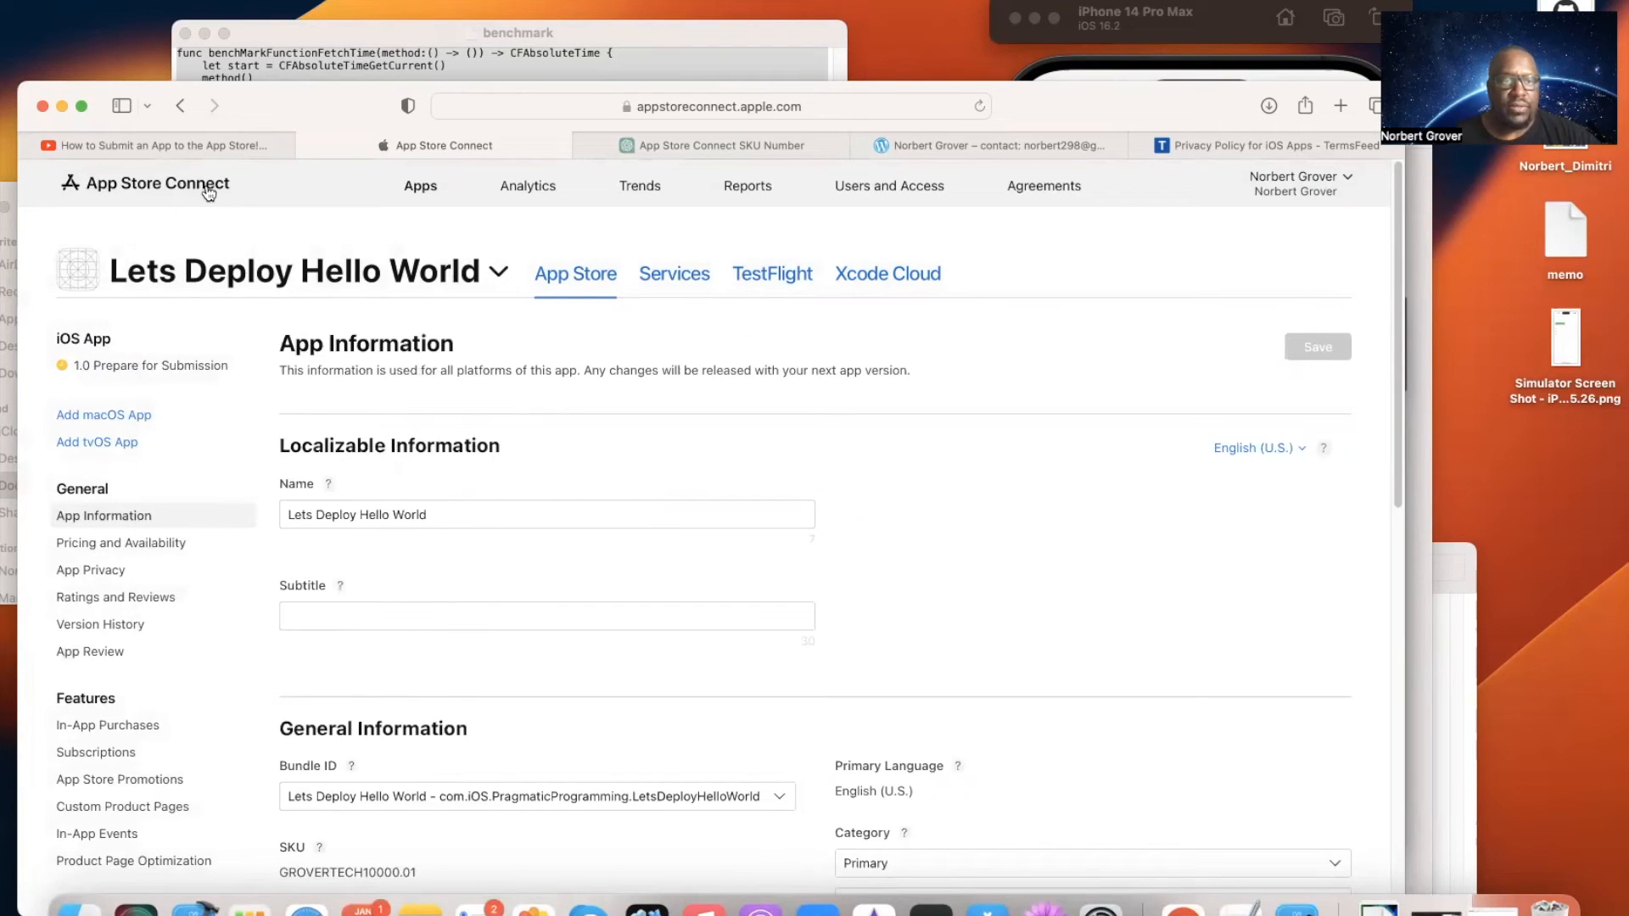
pyautogui.click(422, 188)
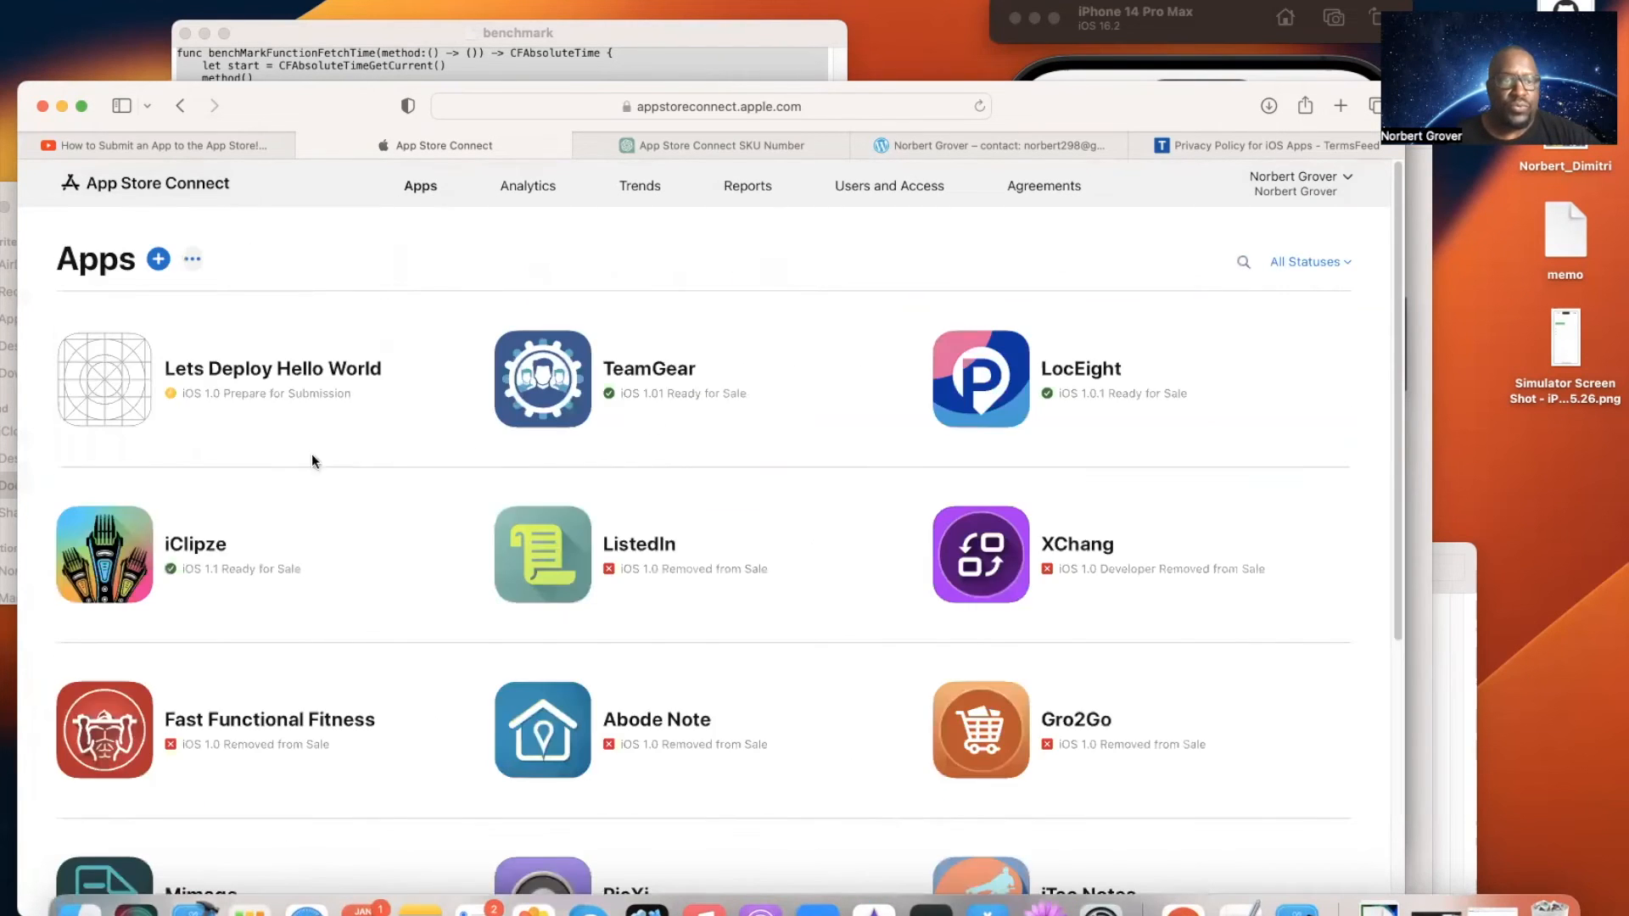
pyautogui.click(250, 374)
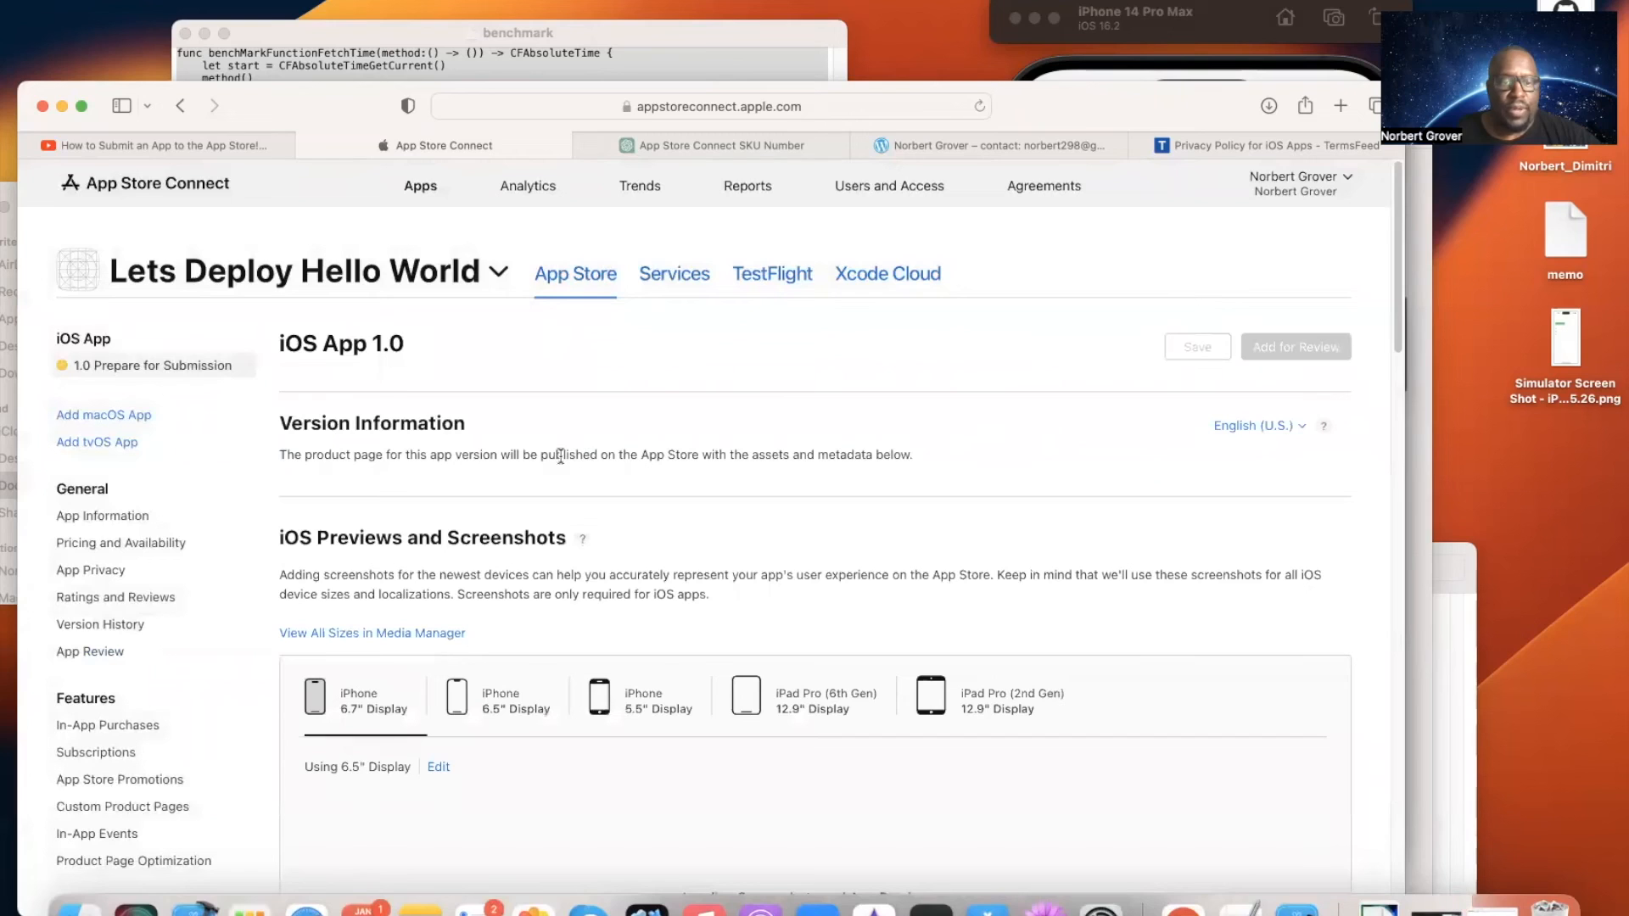
pyautogui.scroll(-5, 557, 458)
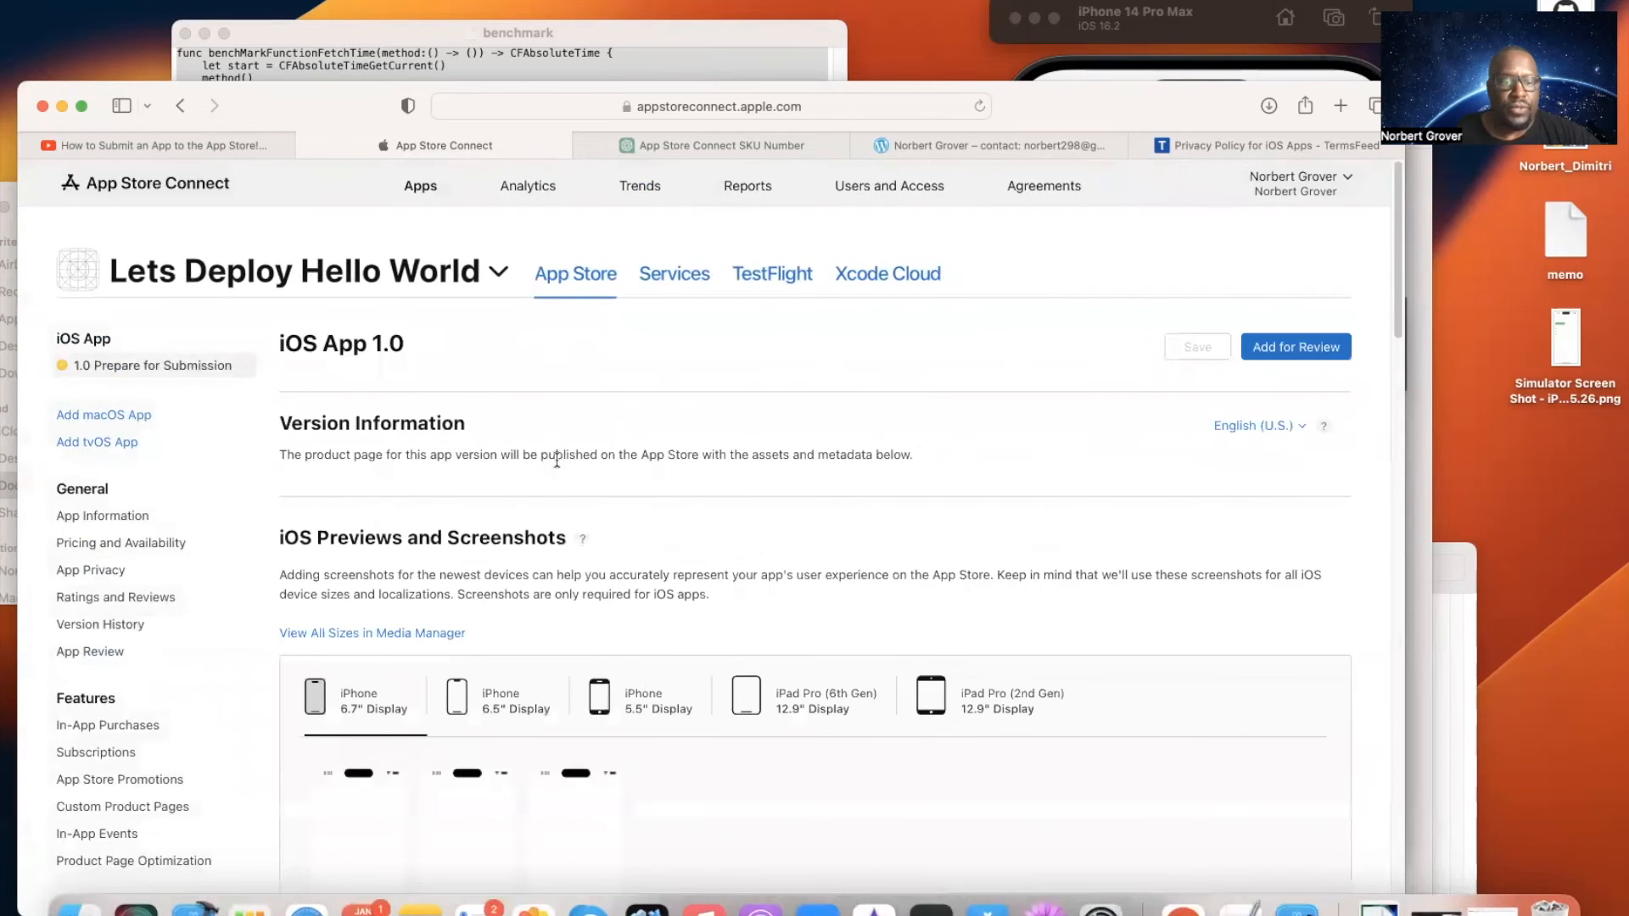
pyautogui.scroll(-7, 557, 467)
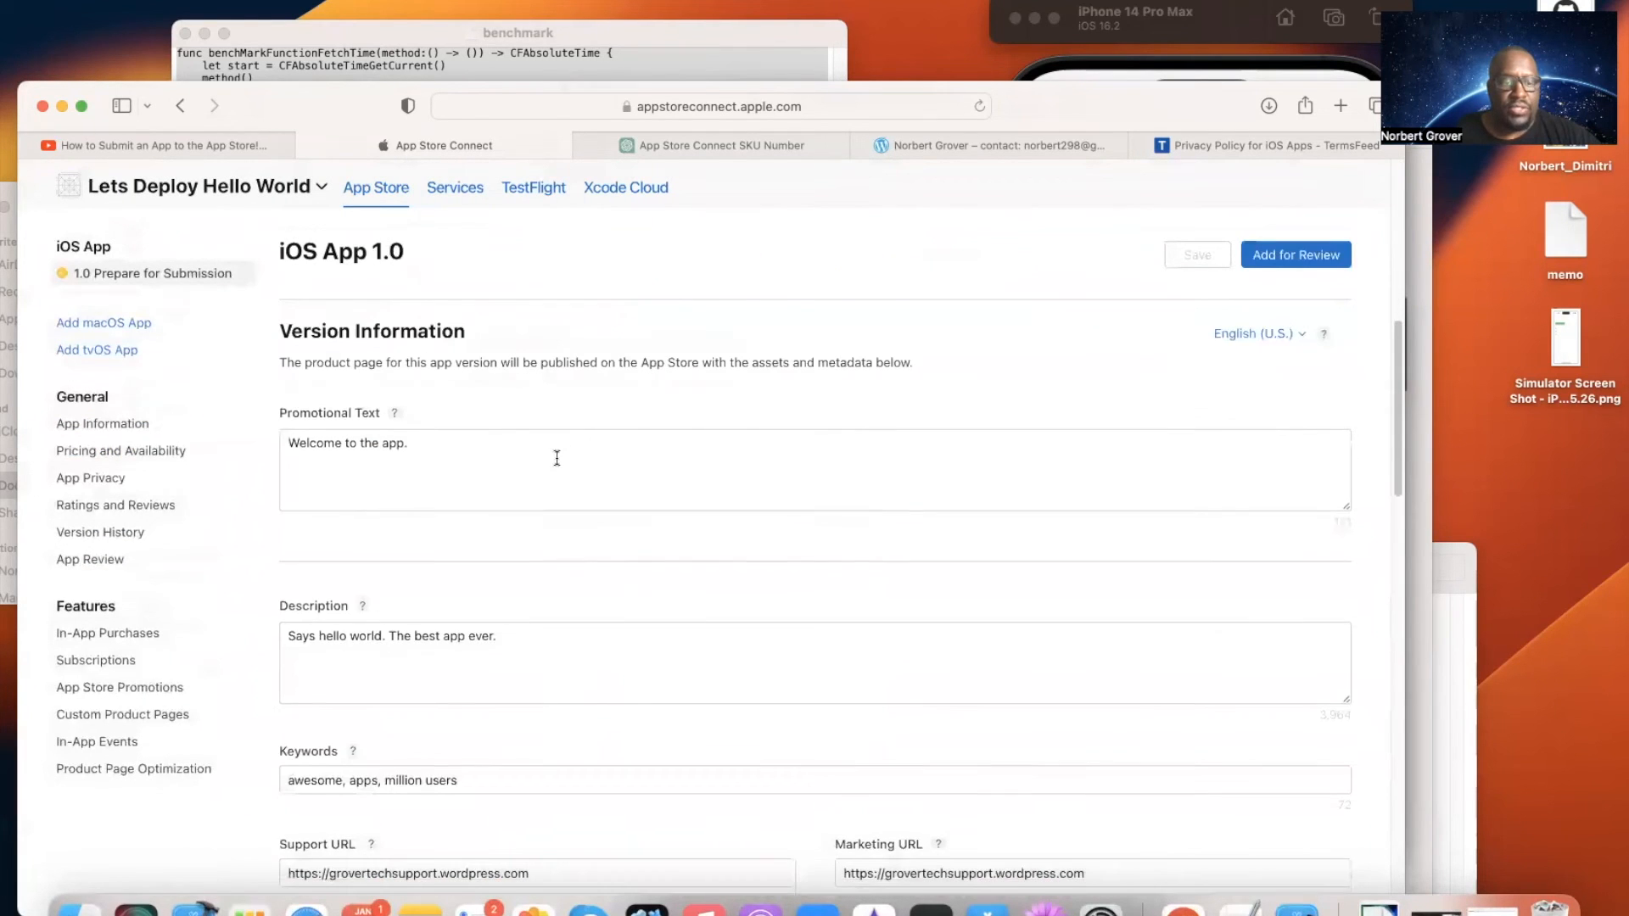
pyautogui.scroll(-7, 557, 465)
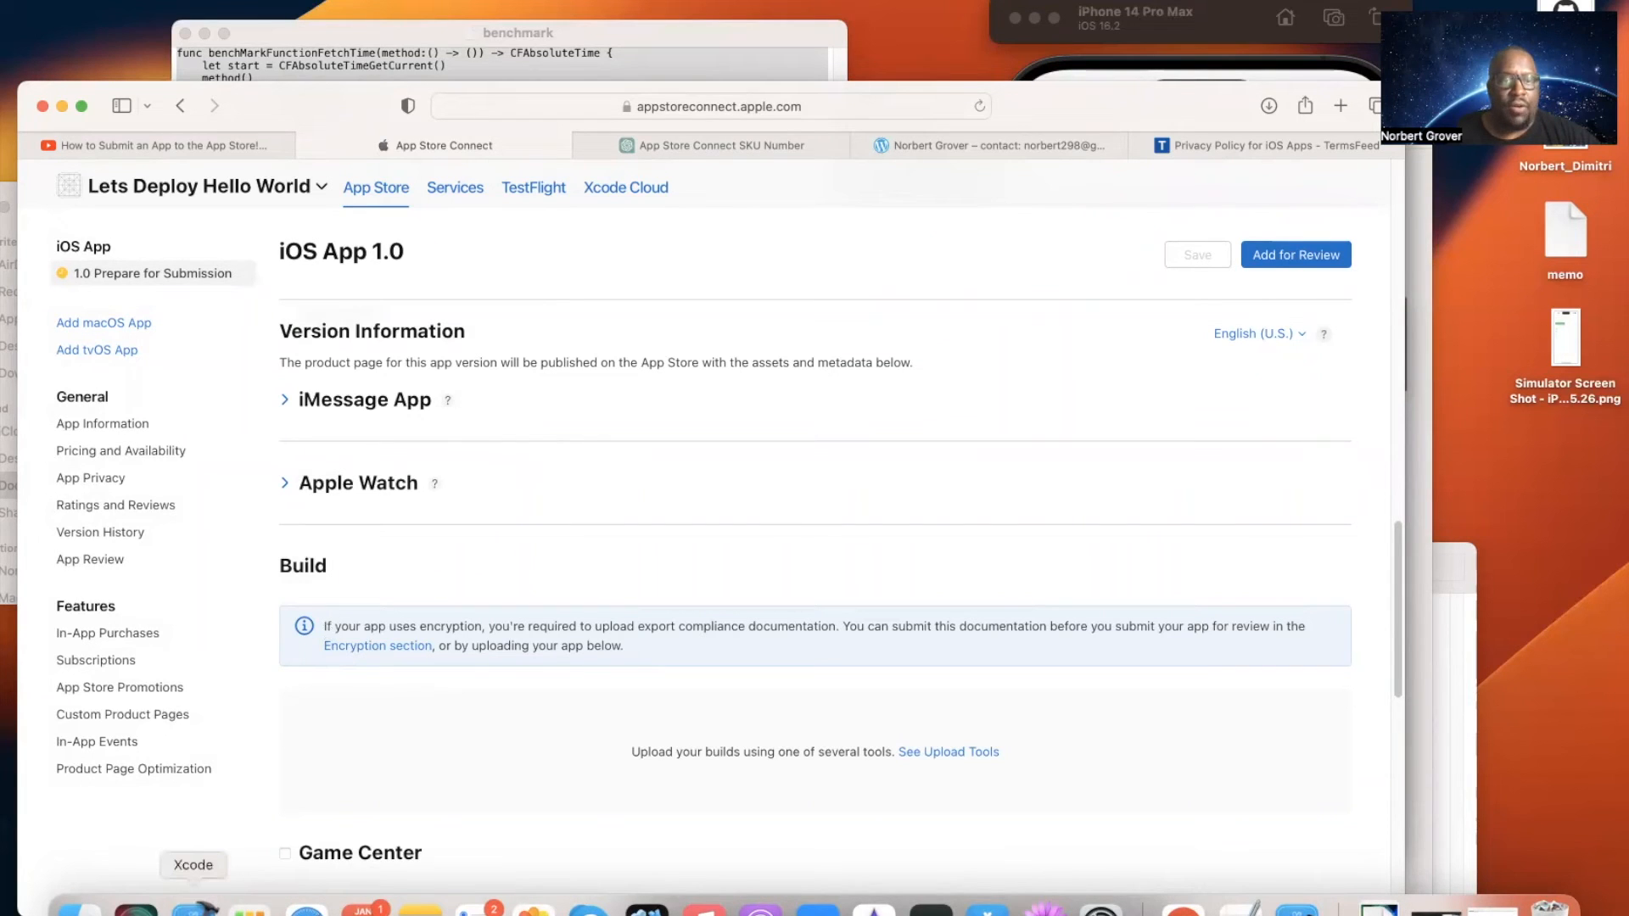
# Step: Switch to Xcode, set the run destination to Any iOS Device (arm64) and archive the LetsDeployHelloWorld project
pyautogui.click(213, 906)
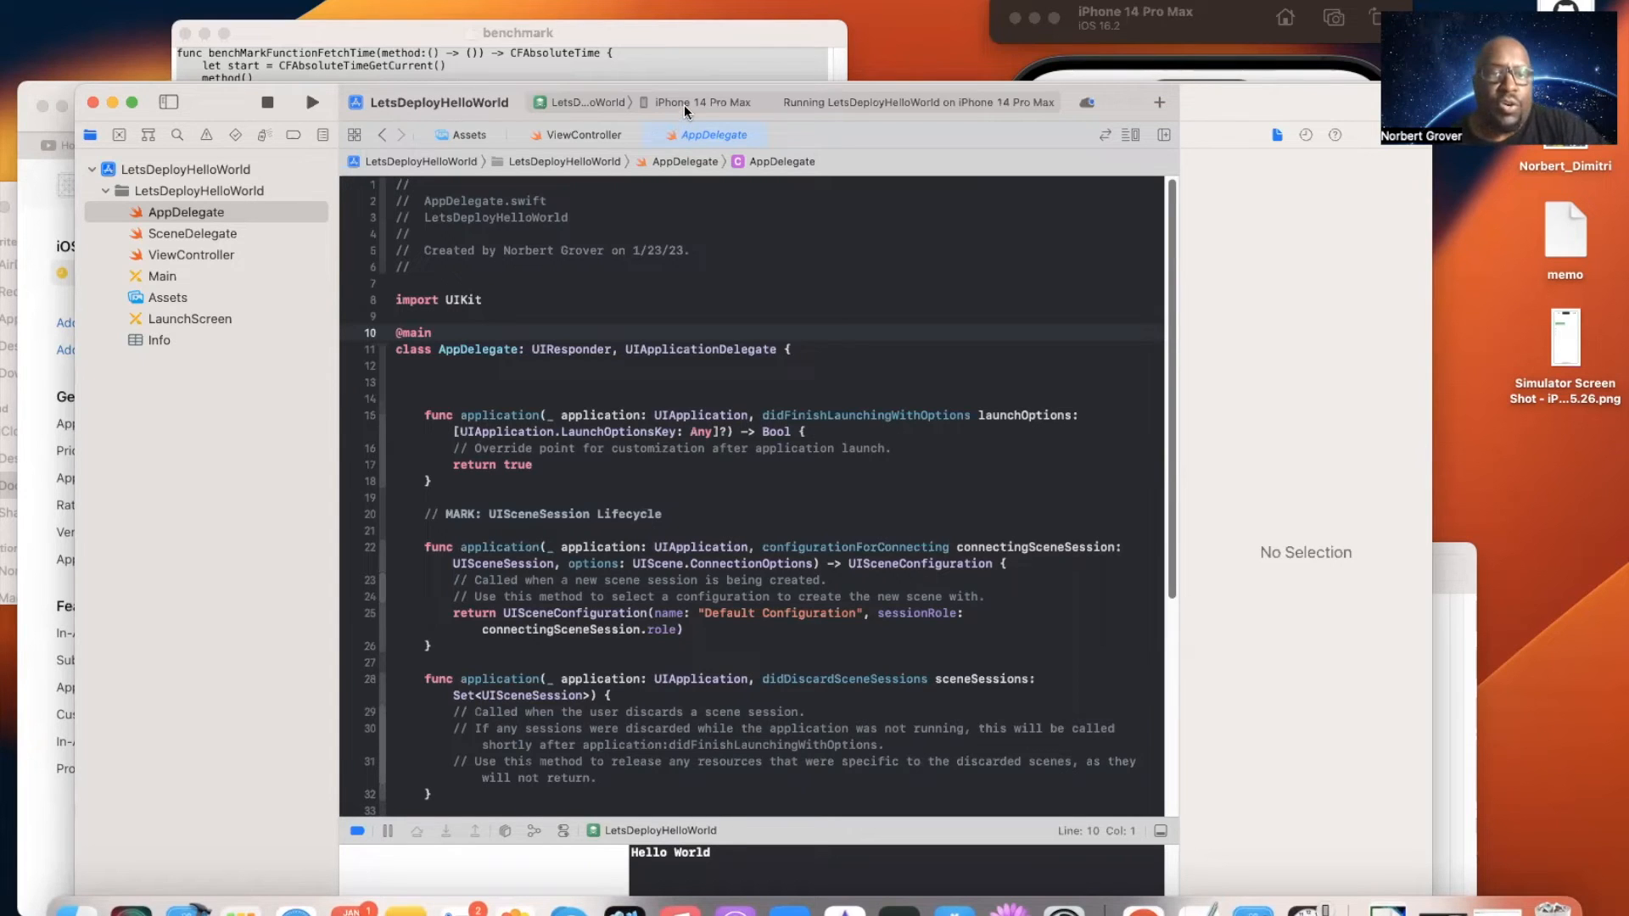
pyautogui.click(684, 103)
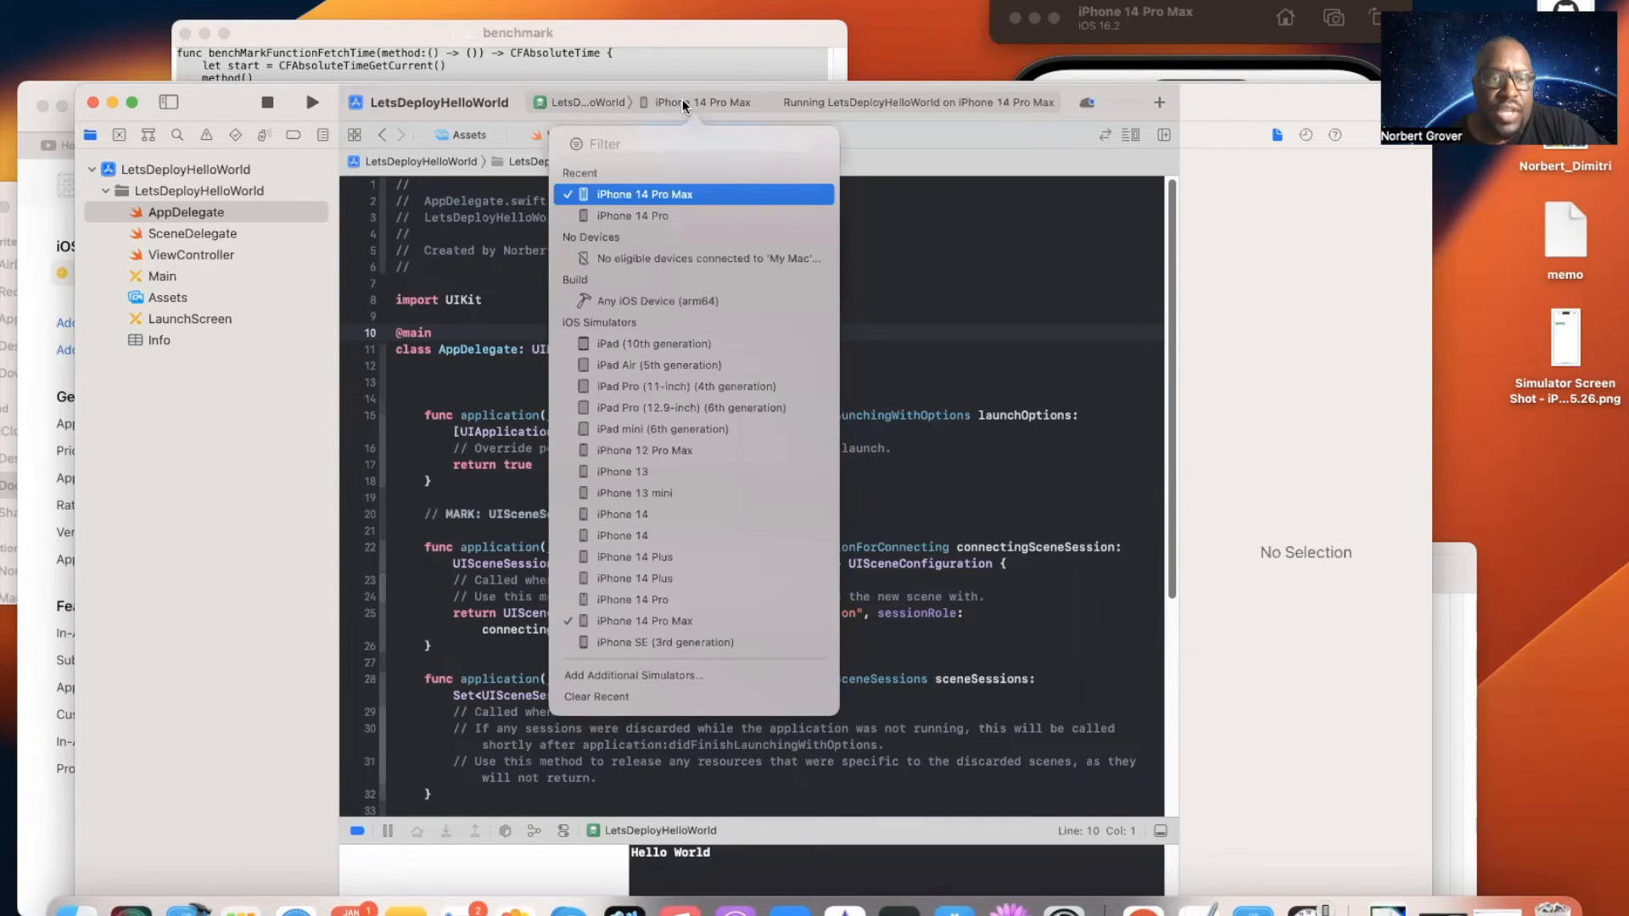
pyautogui.click(653, 303)
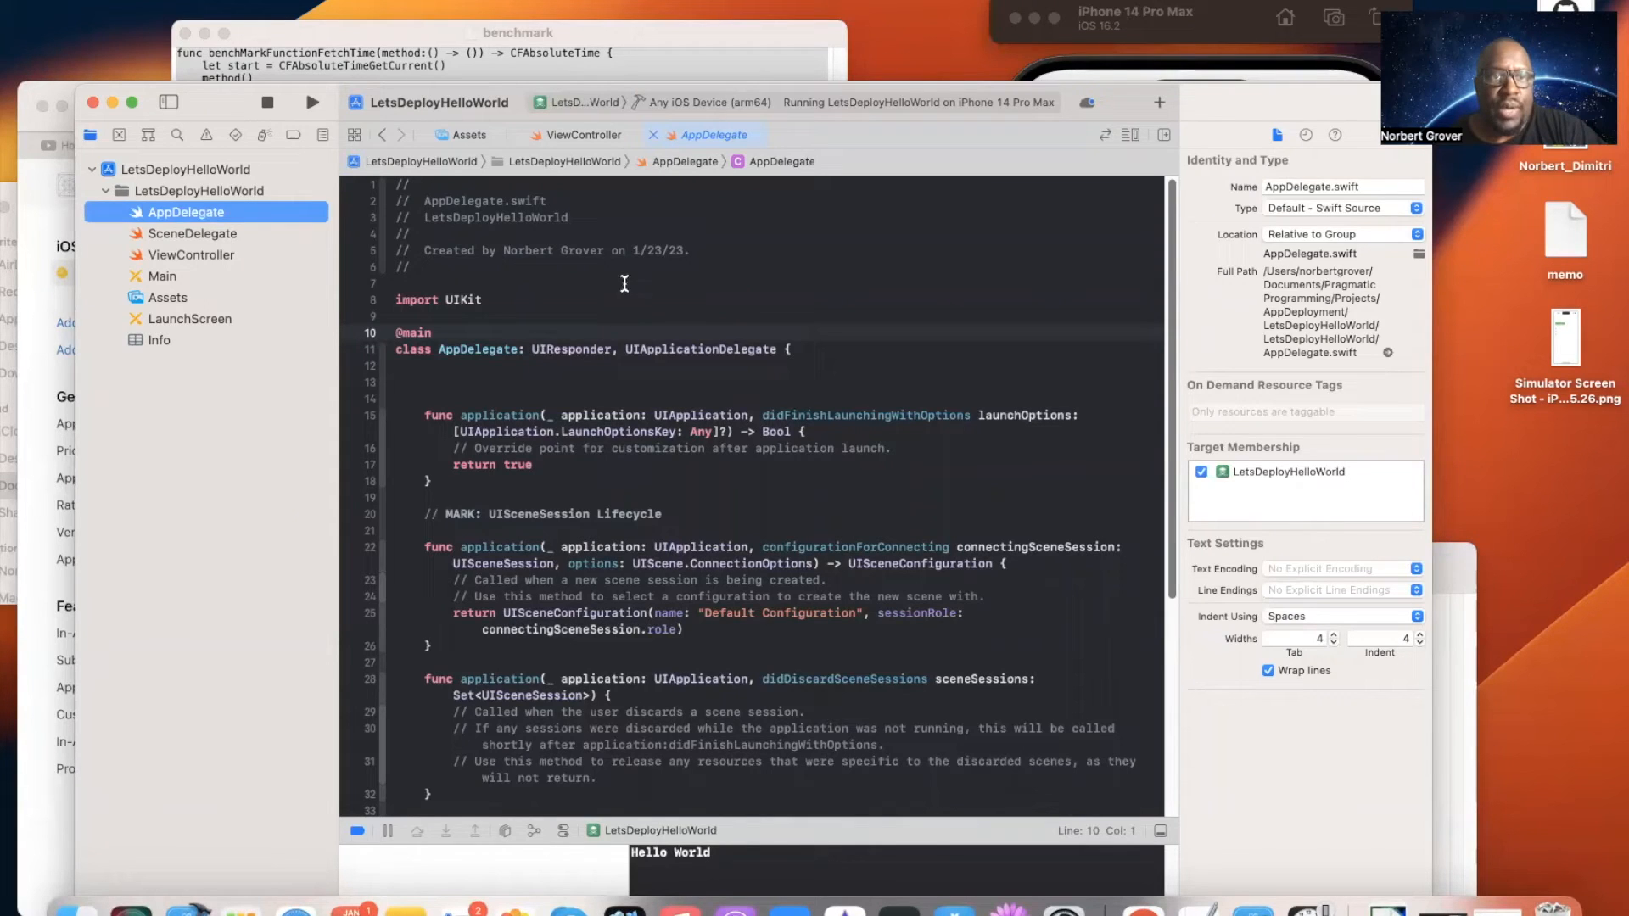
pyautogui.click(432, 1)
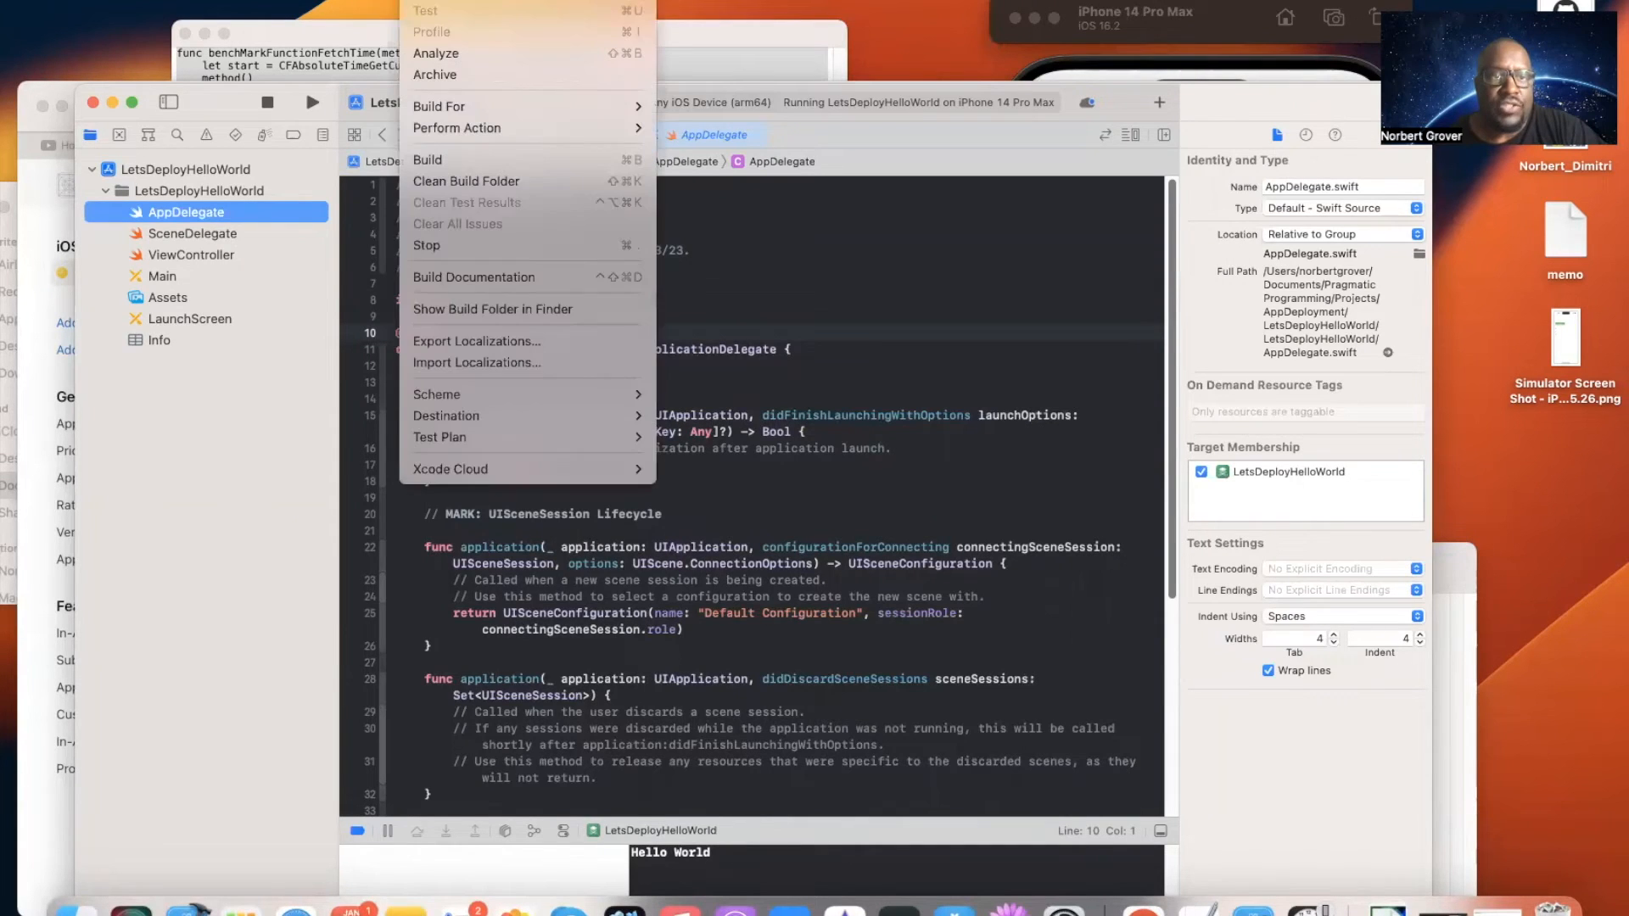
pyautogui.click(444, 81)
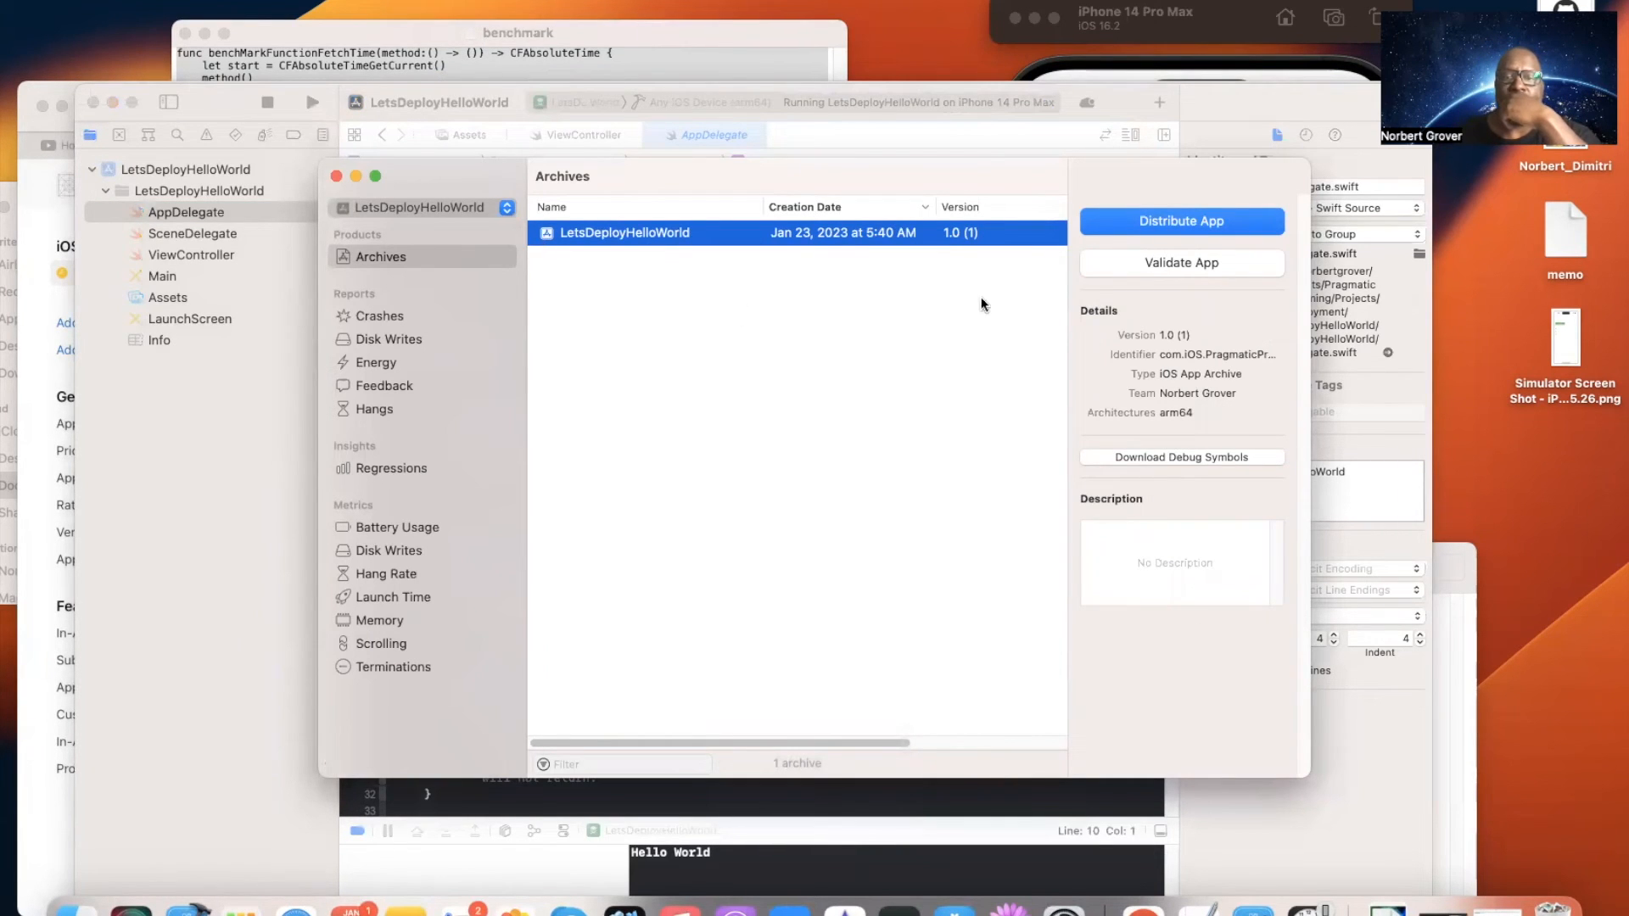
# Step: Validate the LetsDeployHelloWorld 1.0 (1) archive with symbol upload, managed version and build number, and automatically managed signing
pyautogui.click(1165, 267)
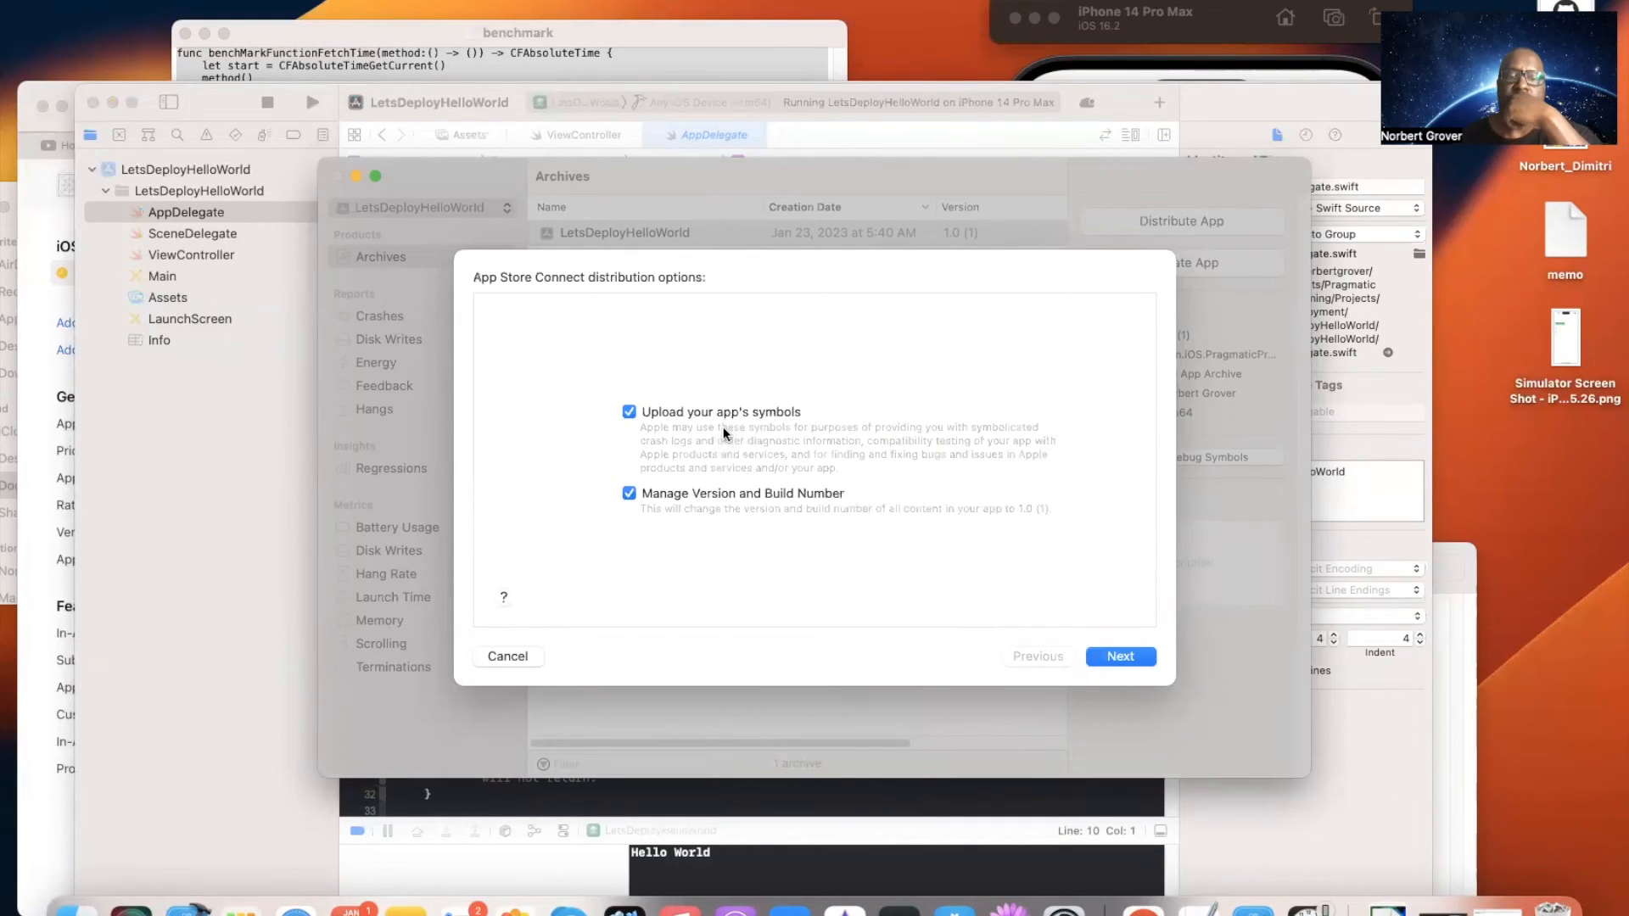
pyautogui.click(1127, 657)
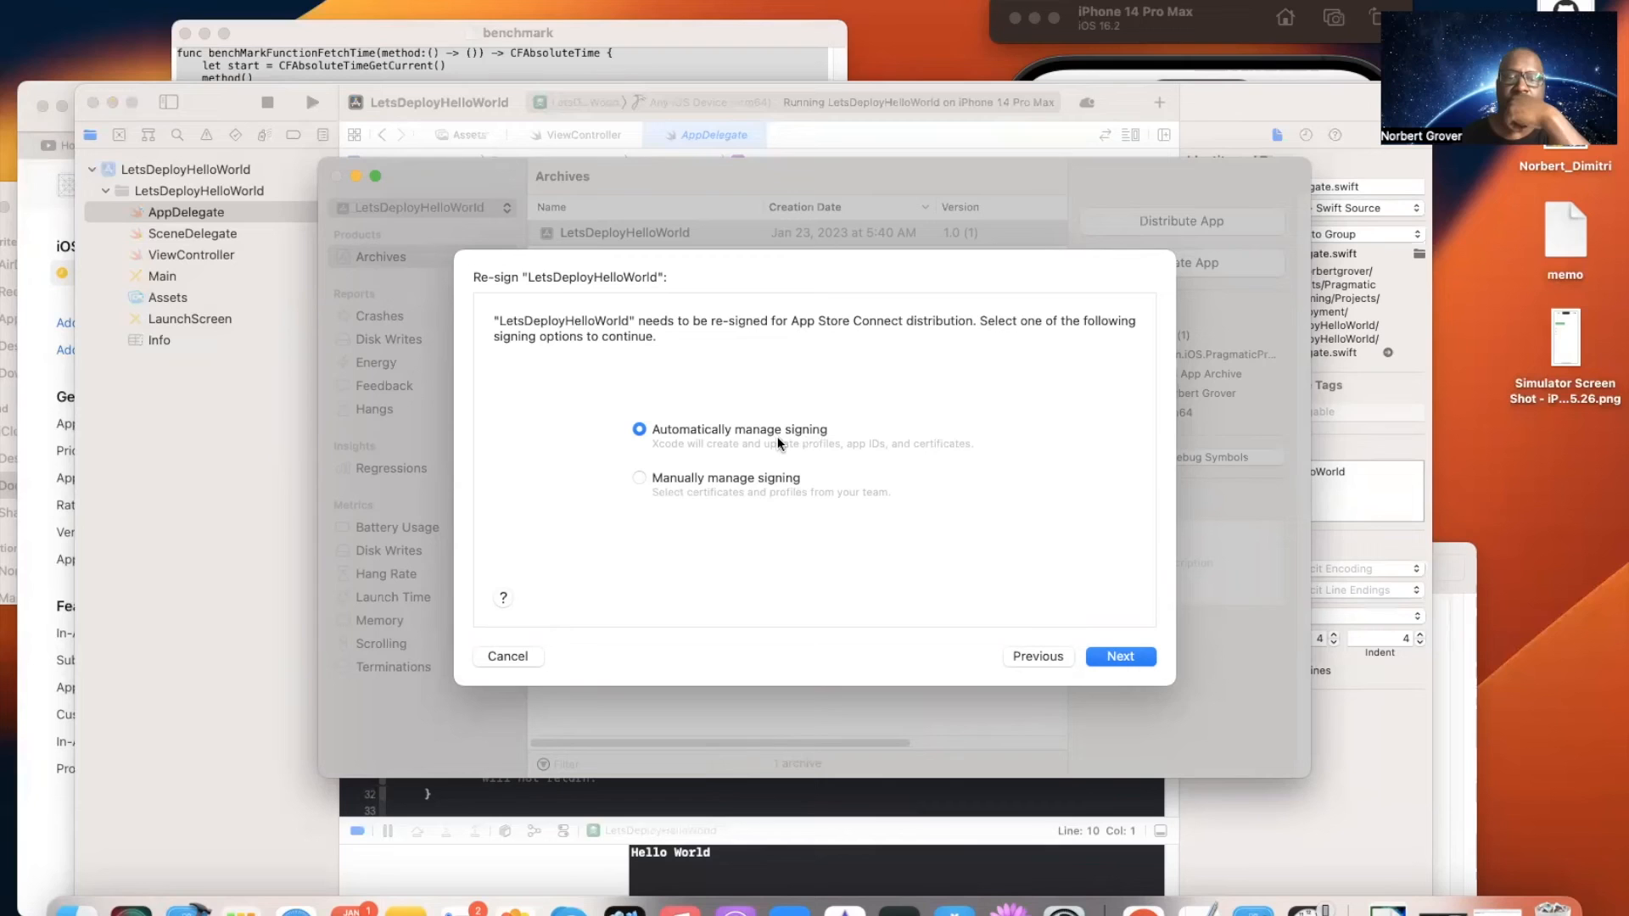
pyautogui.click(1128, 658)
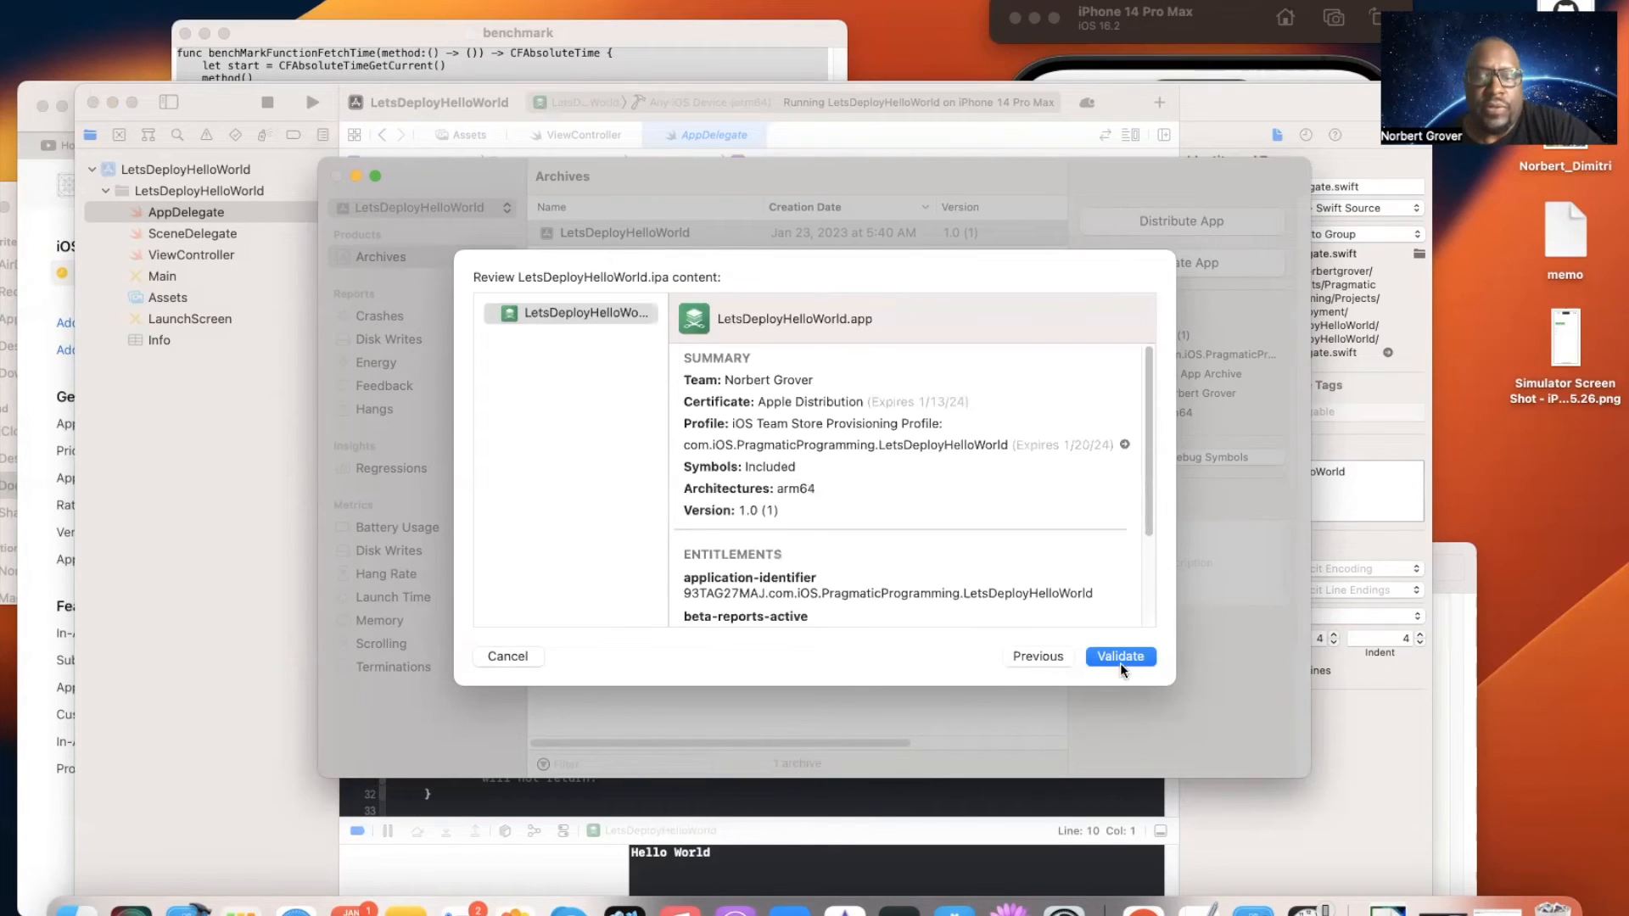
pyautogui.click(1120, 659)
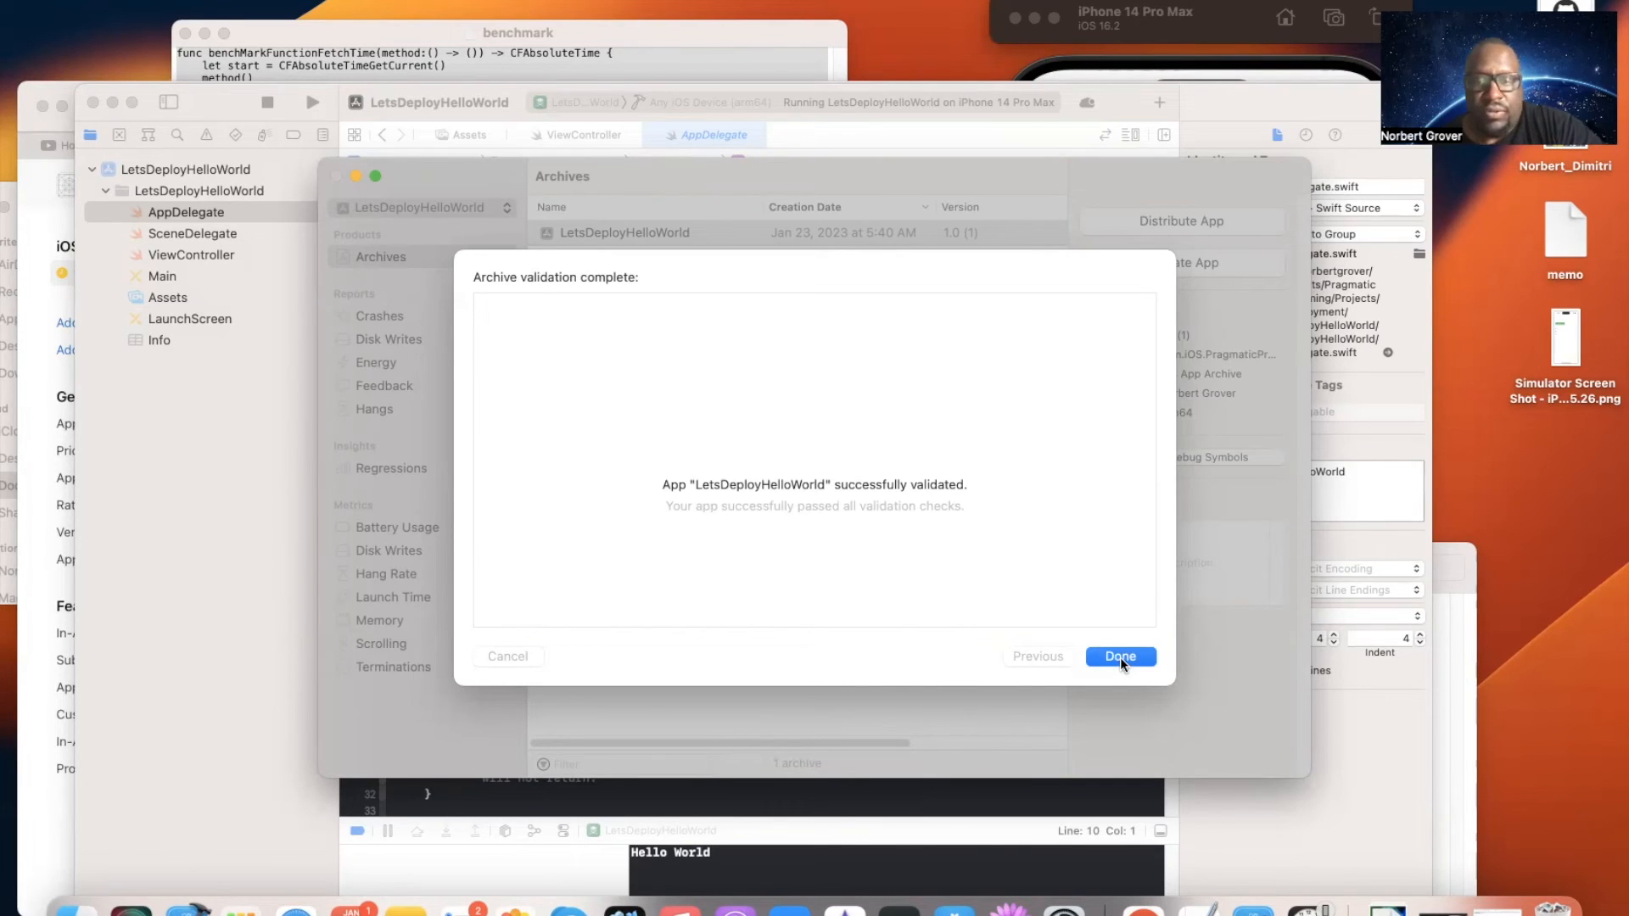
pyautogui.click(1121, 657)
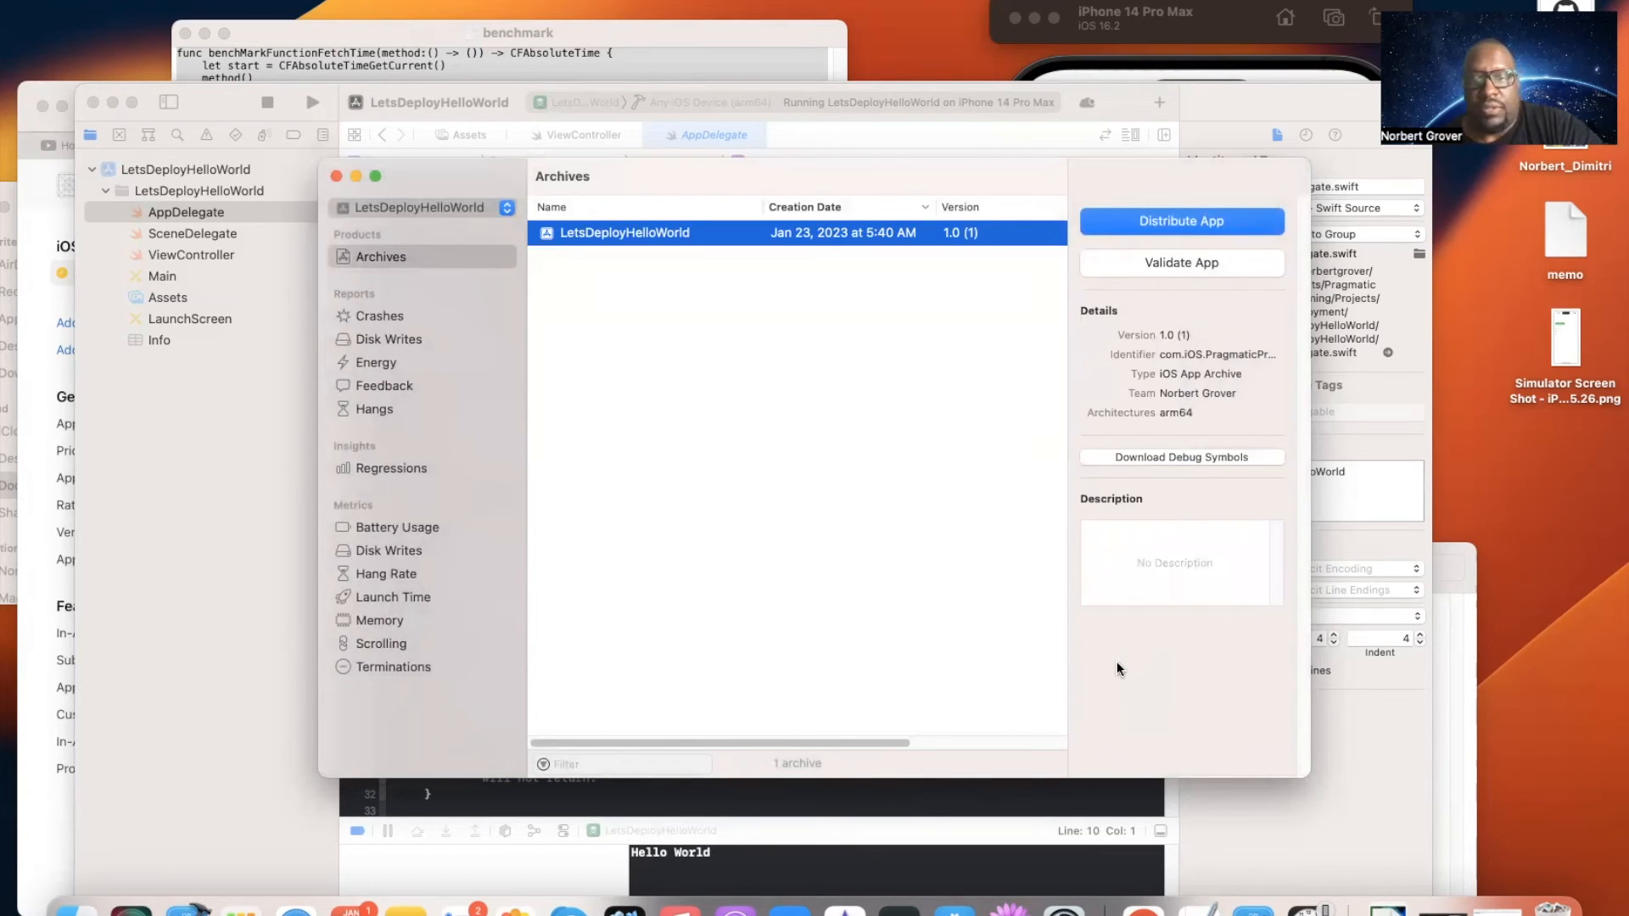
# Step: Distribute the archive through App Store Connect with the Upload destination, symbols and version management included, and automatically managed signing
pyautogui.click(1183, 221)
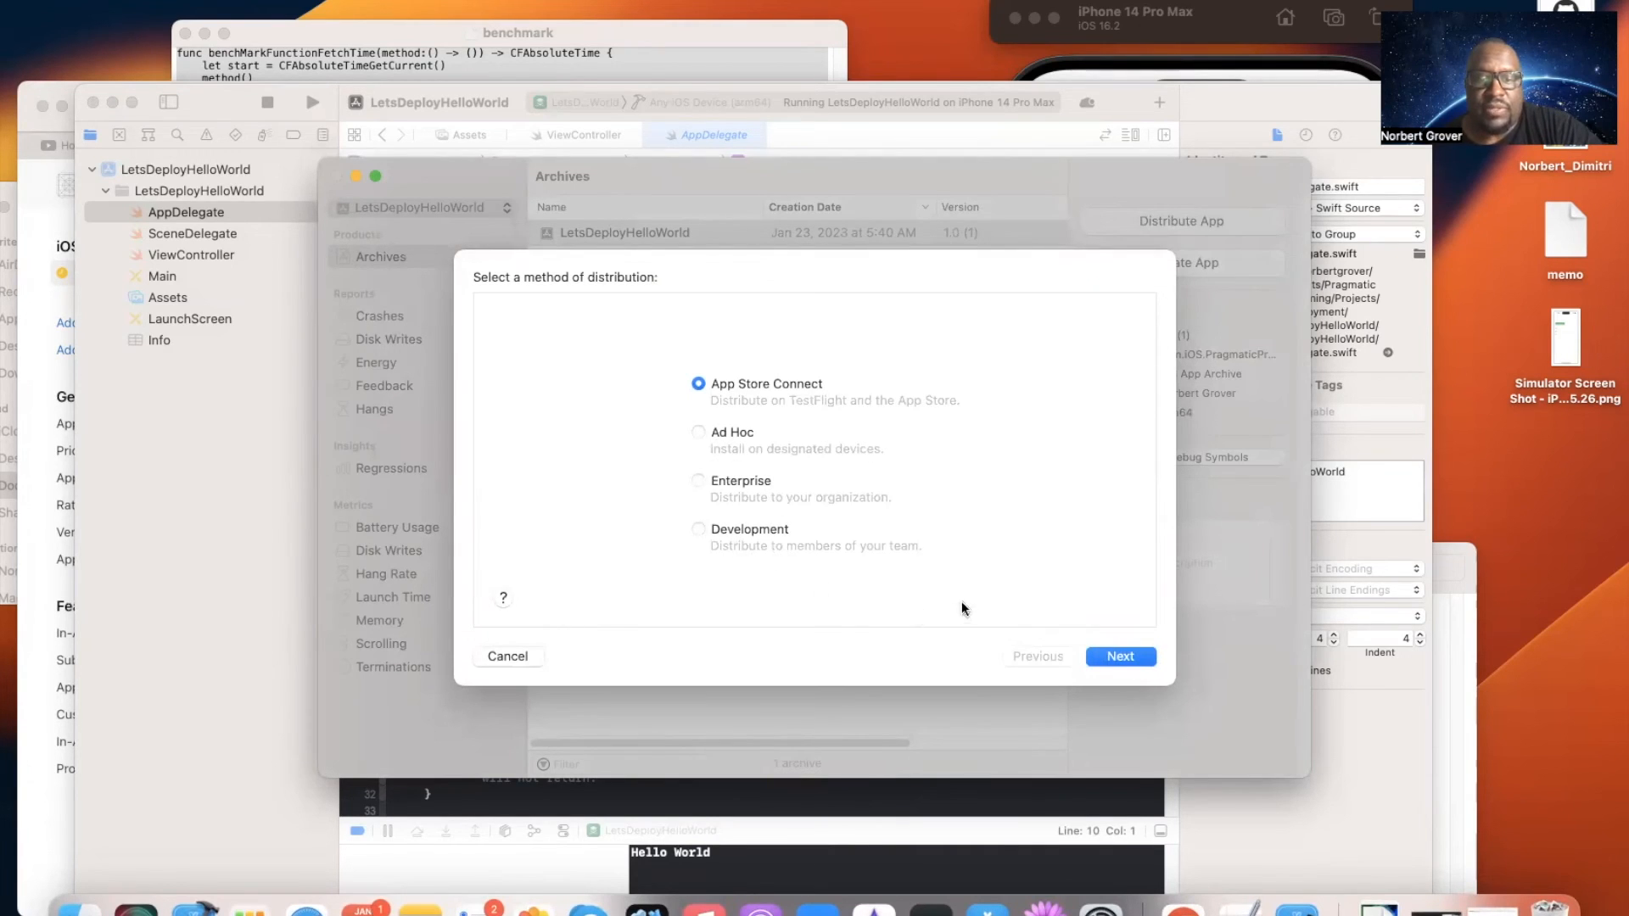
pyautogui.click(1120, 656)
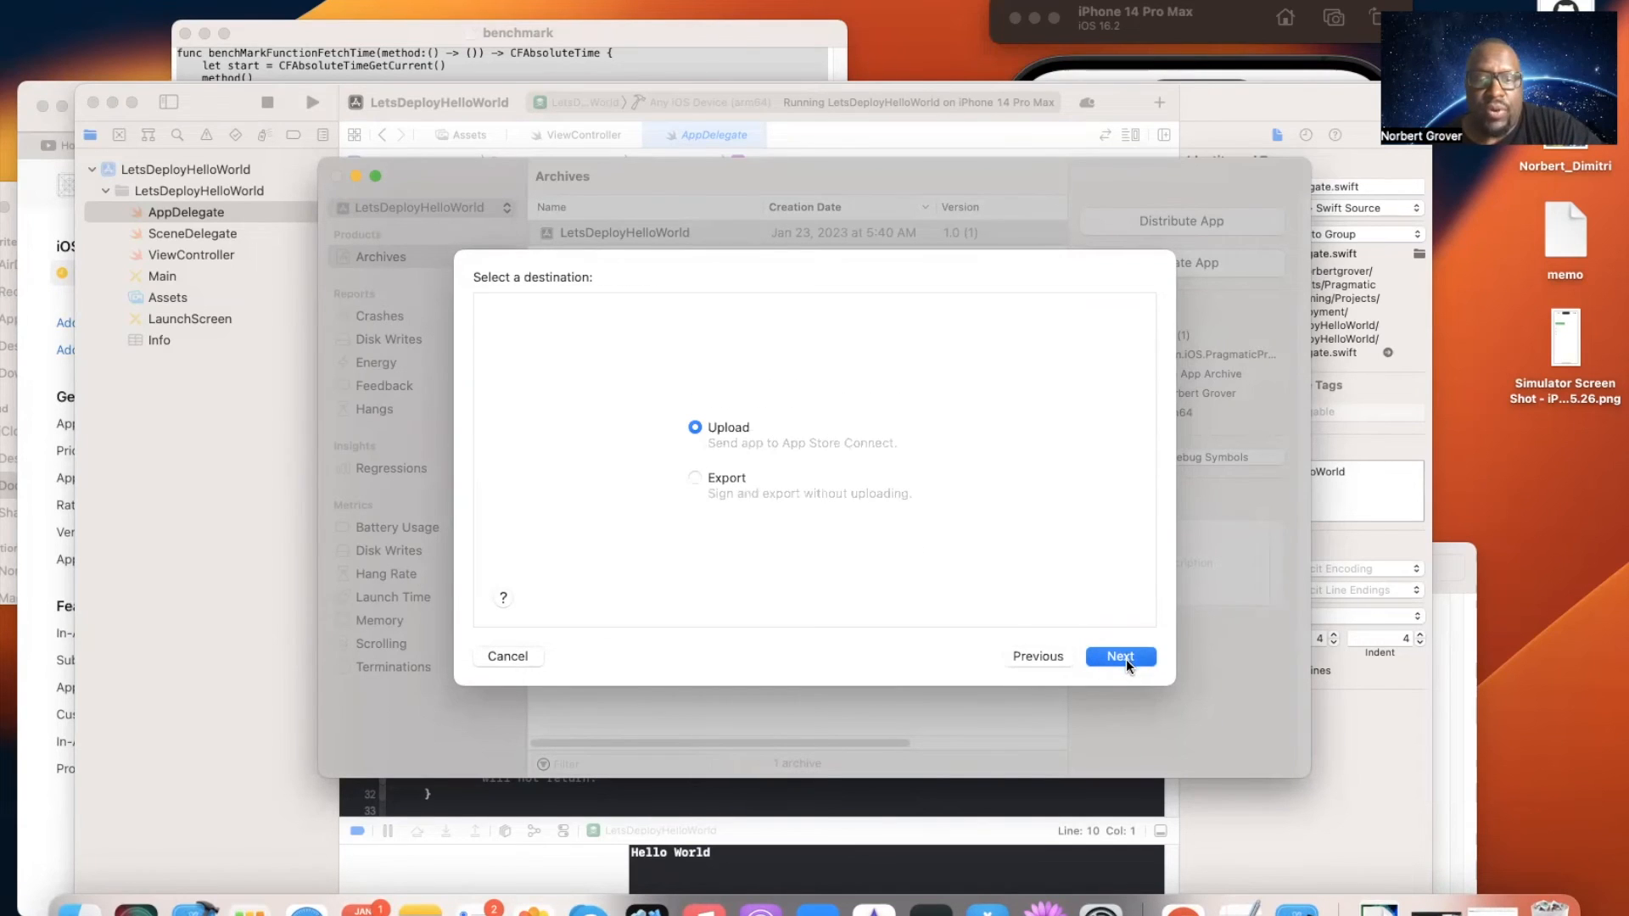
pyautogui.click(1120, 657)
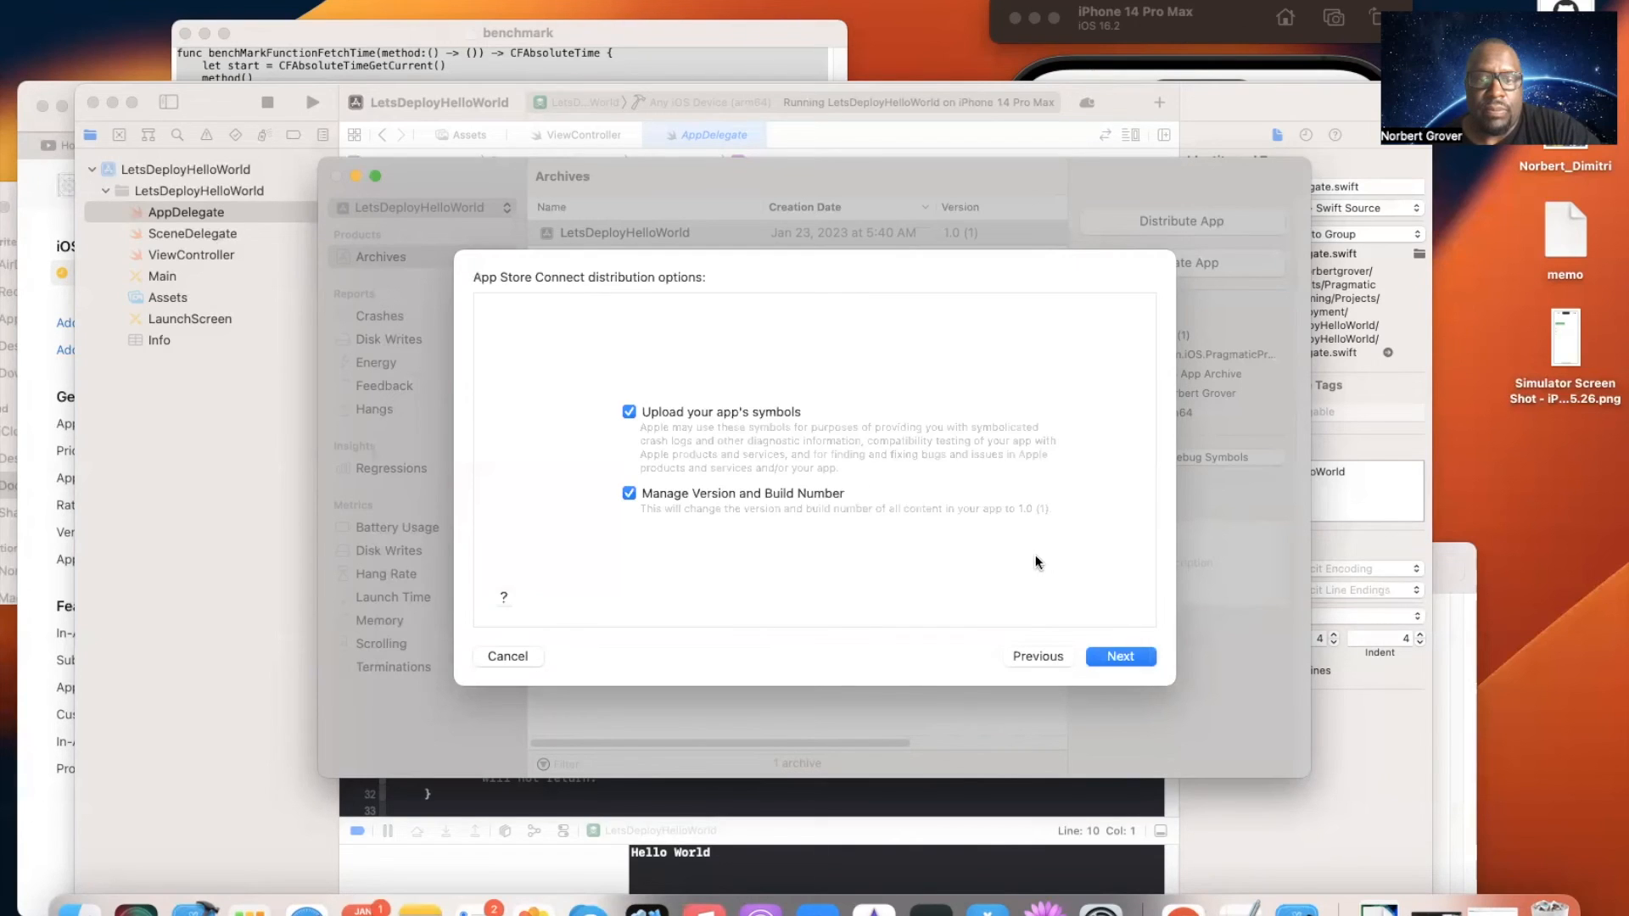
pyautogui.click(1124, 655)
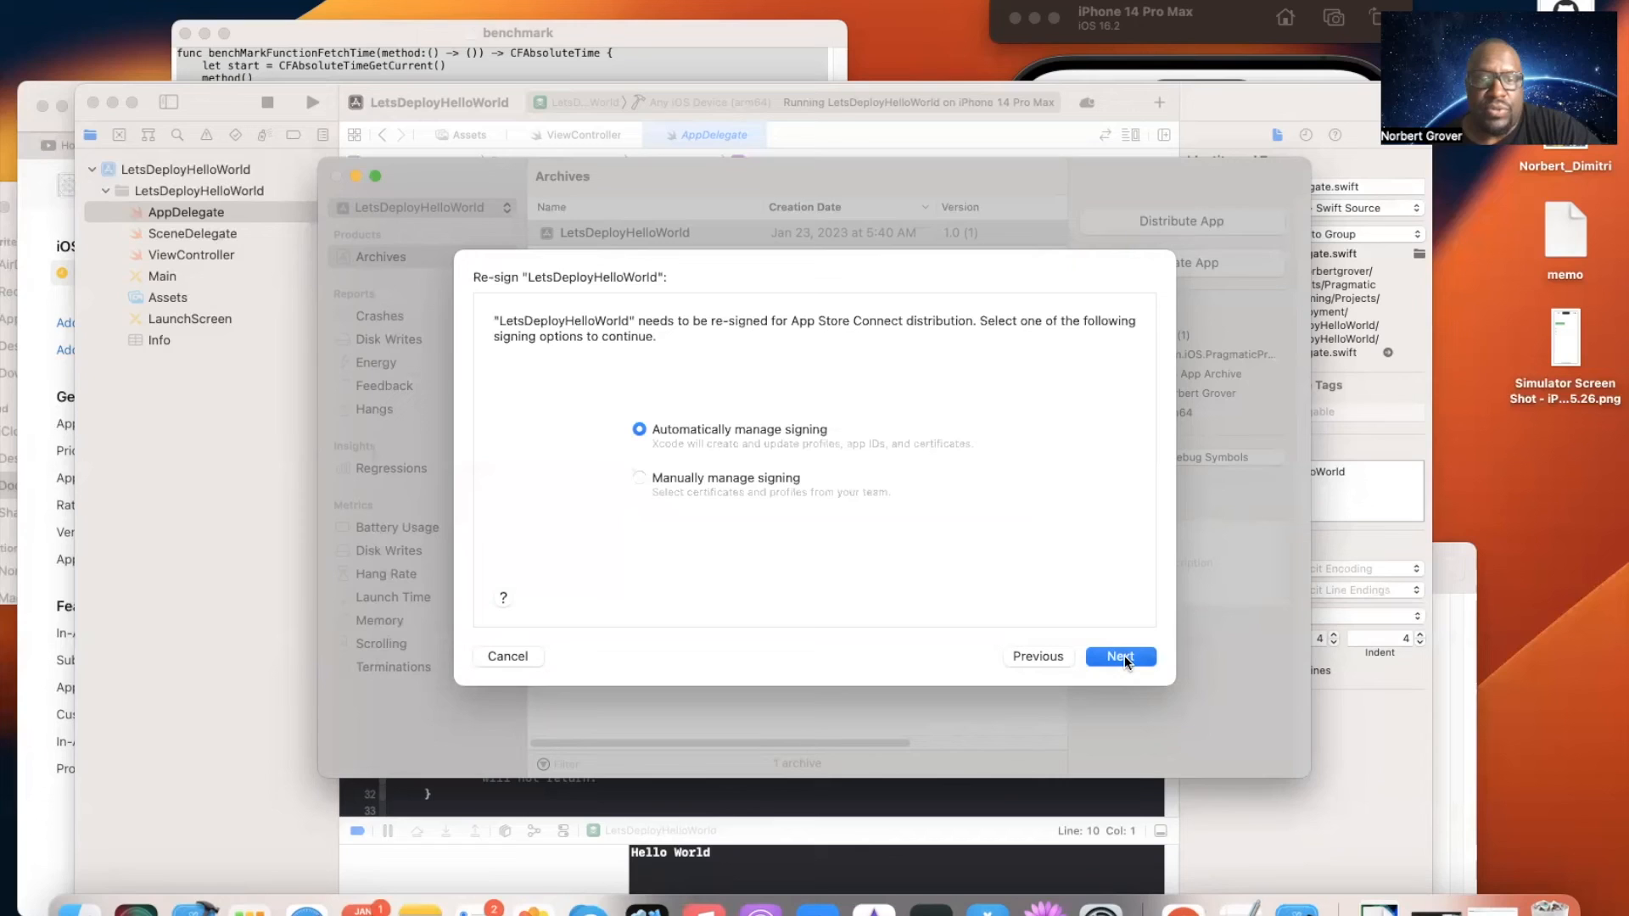
pyautogui.click(1122, 656)
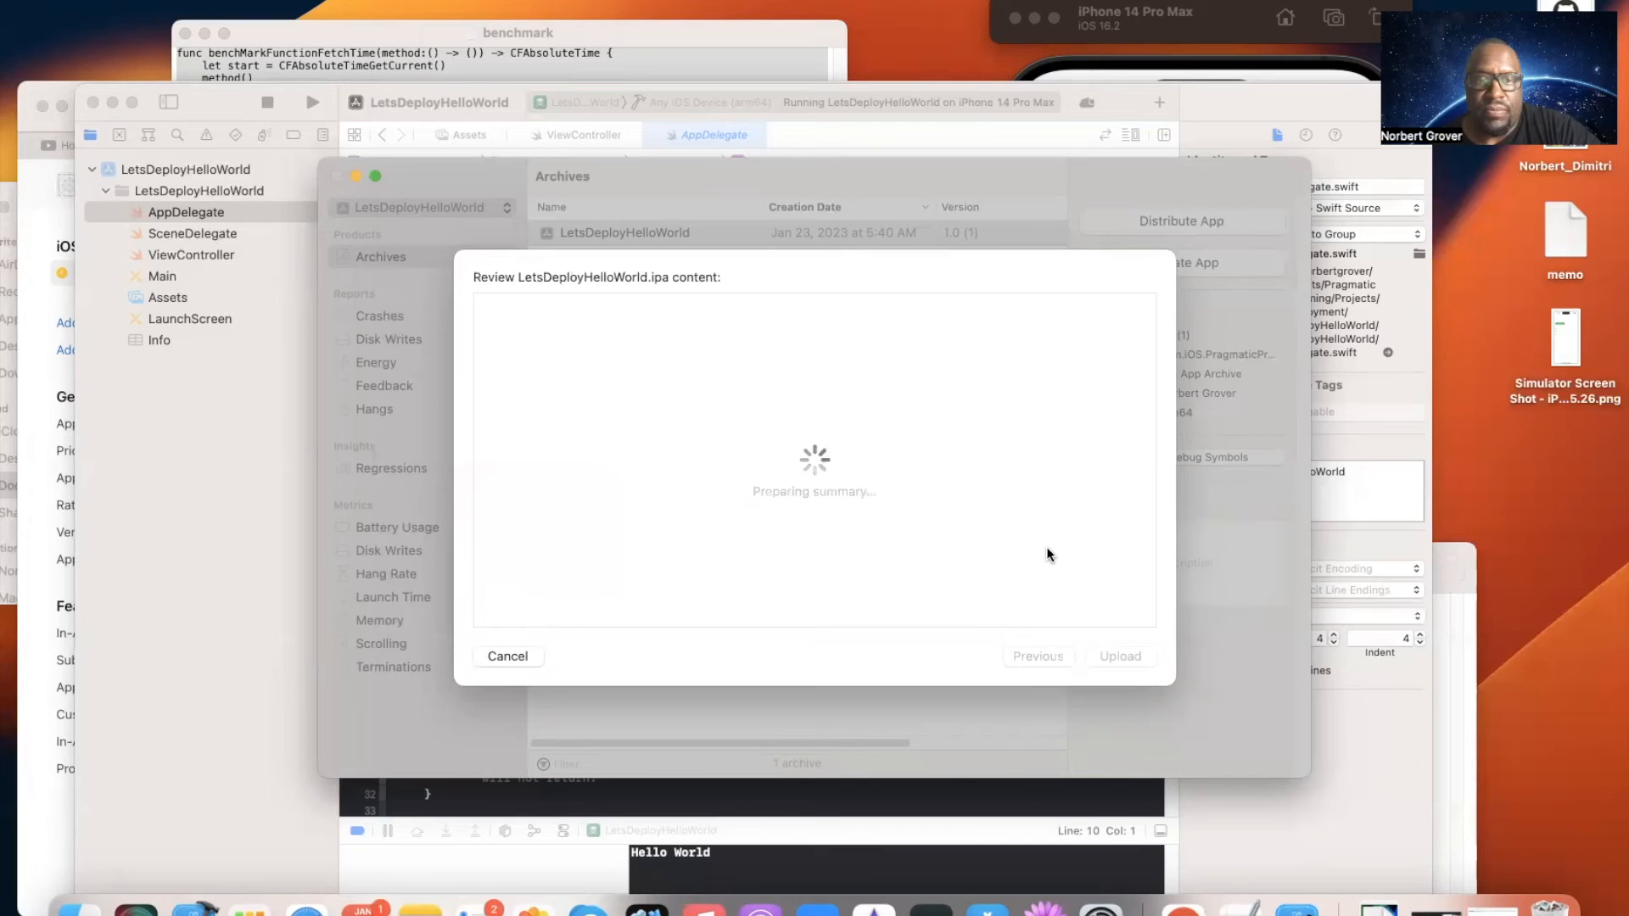
pyautogui.click(1118, 655)
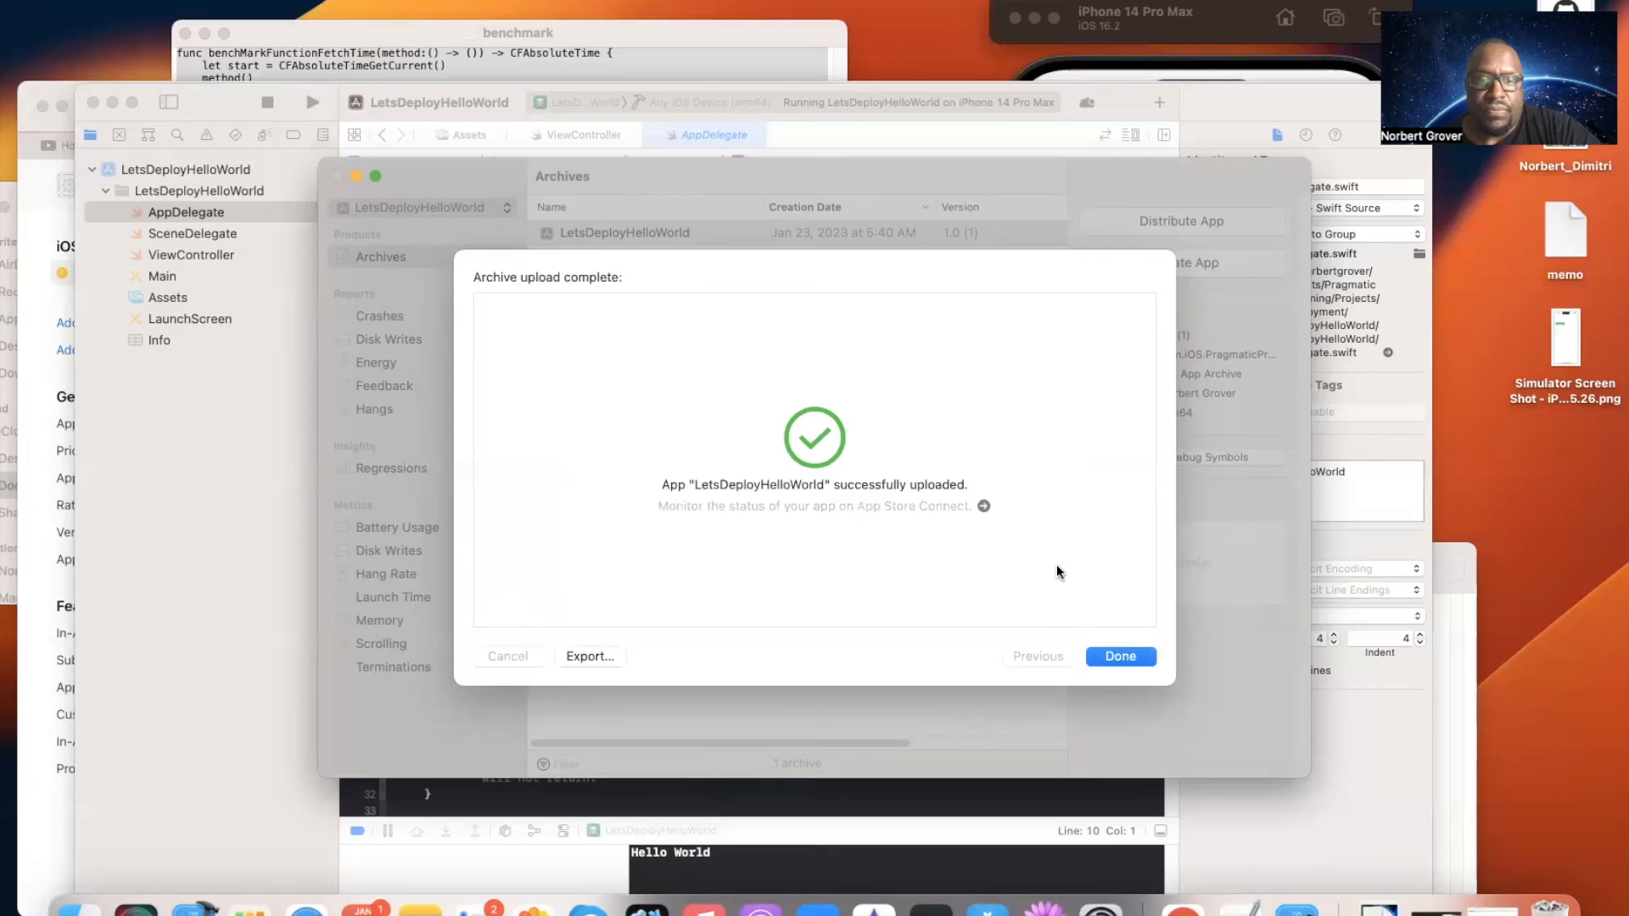
pyautogui.click(1134, 655)
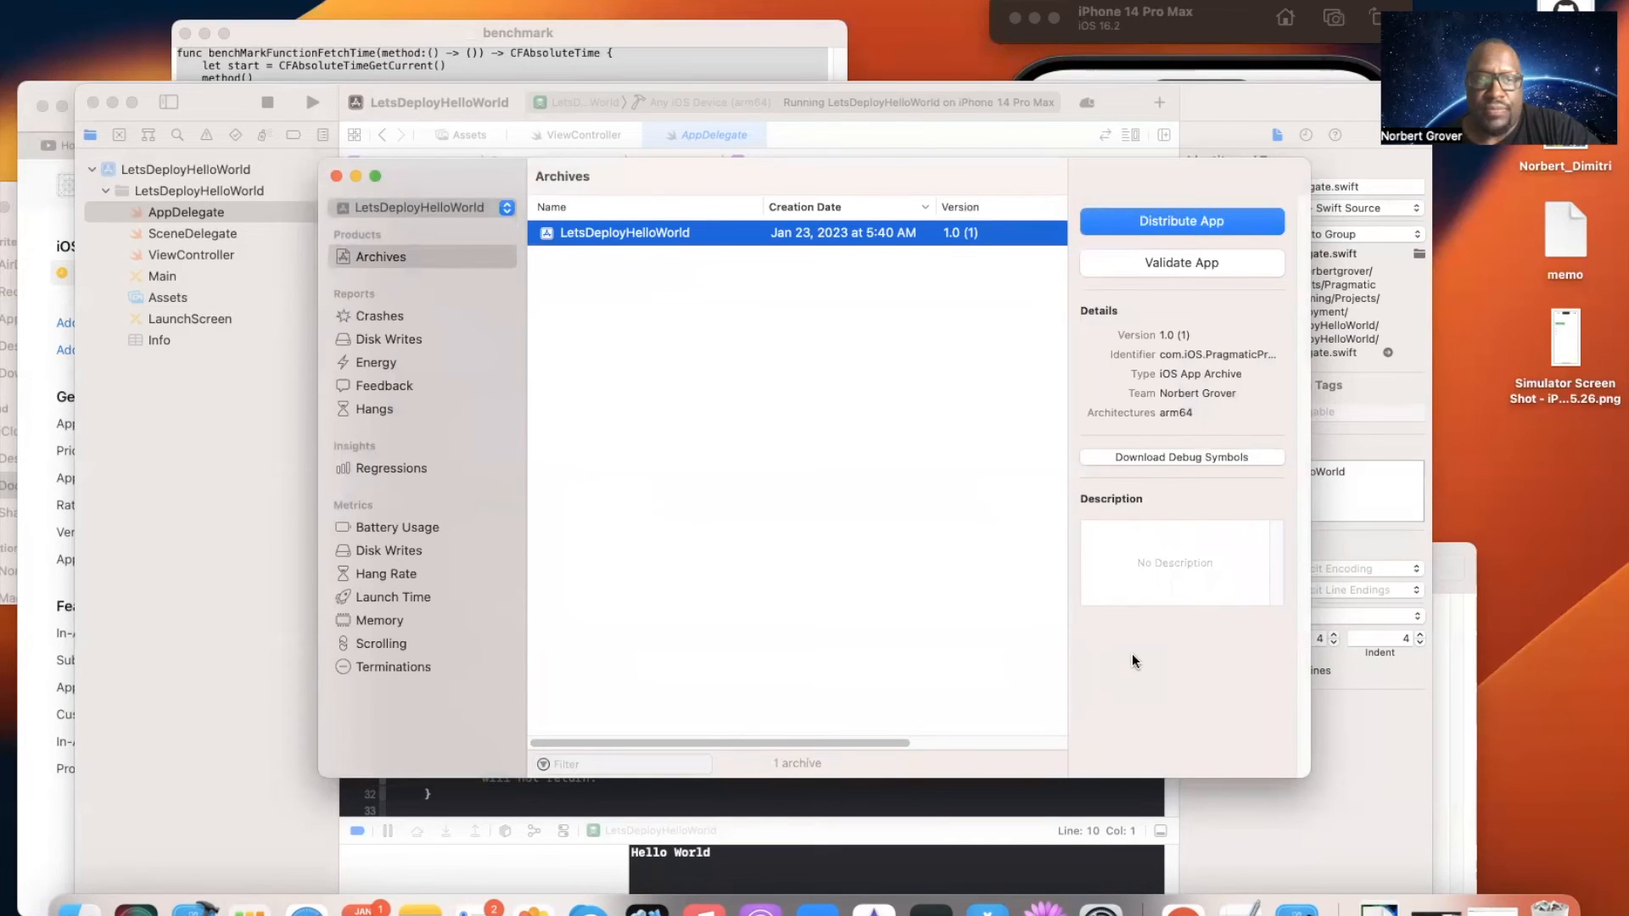
# Step: Switch to App Store Connect in Safari, reload the iOS App 1.0 page and check its Build section for the uploaded build
pyautogui.click(25, 83)
pyautogui.moveTo(318, 103); pyautogui.dragTo(335, 85)
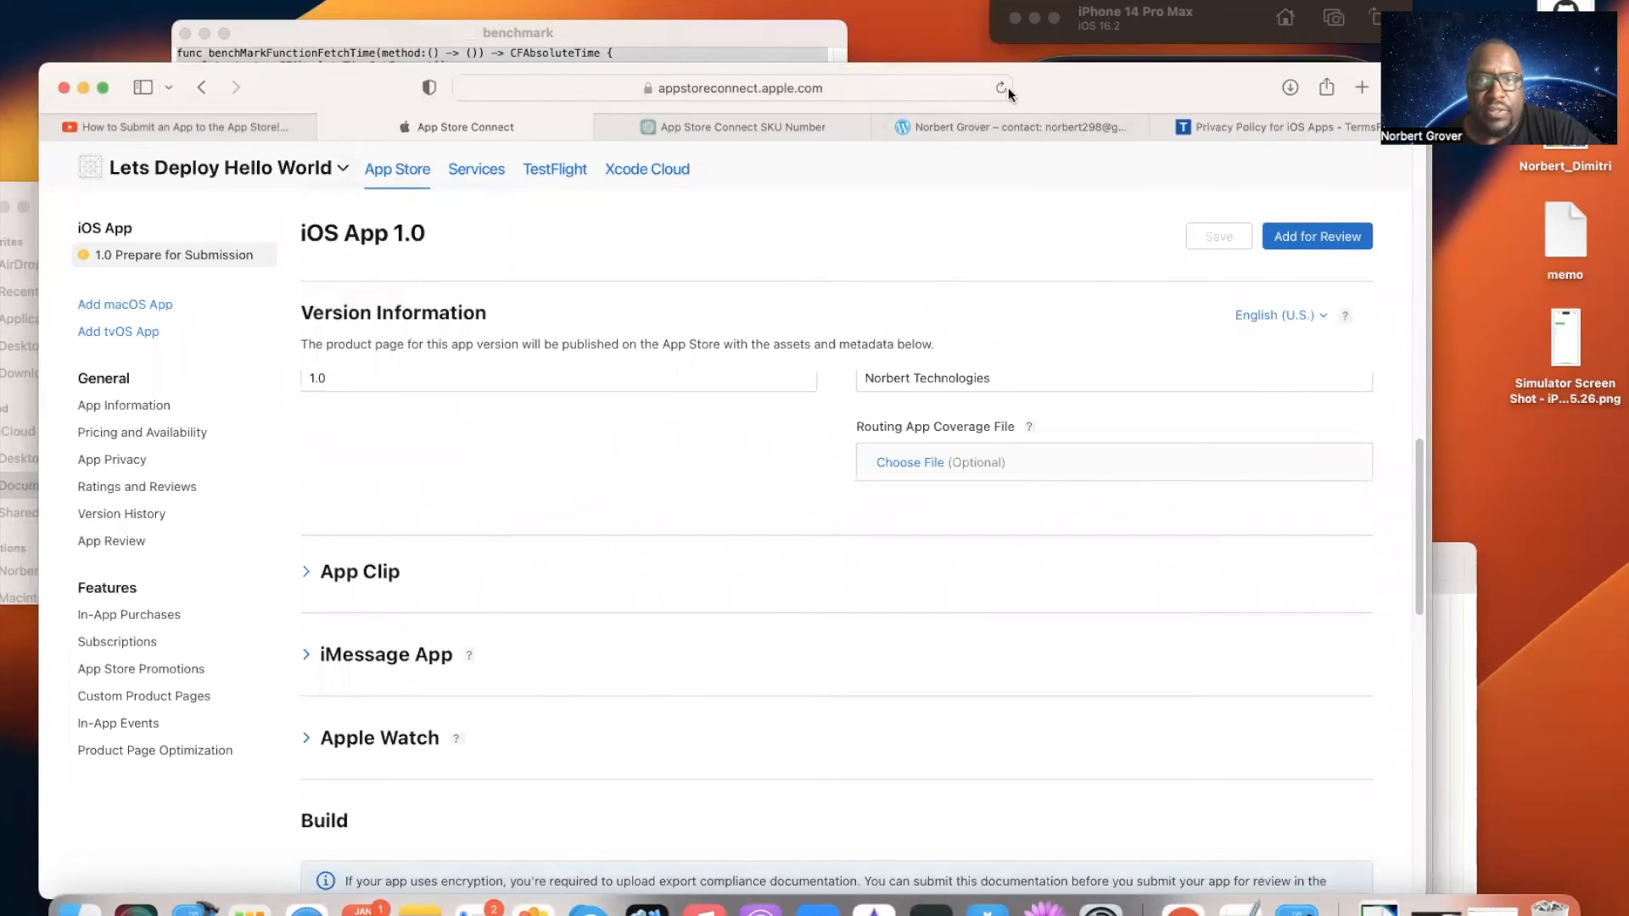
pyautogui.click(1002, 88)
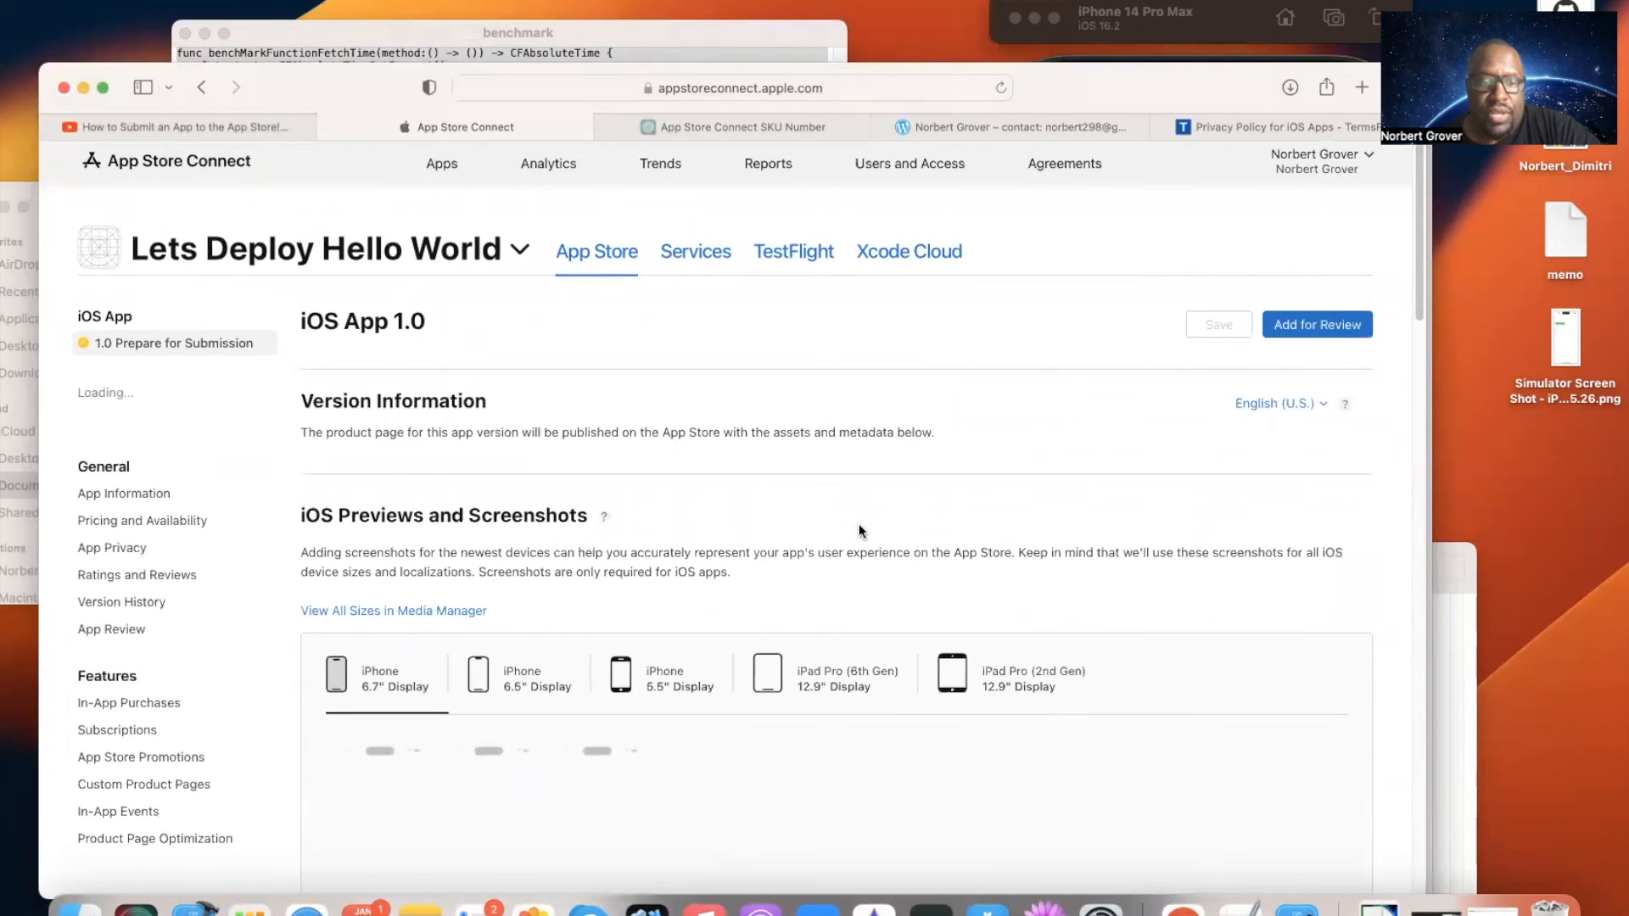
pyautogui.scroll(-15, 859, 531)
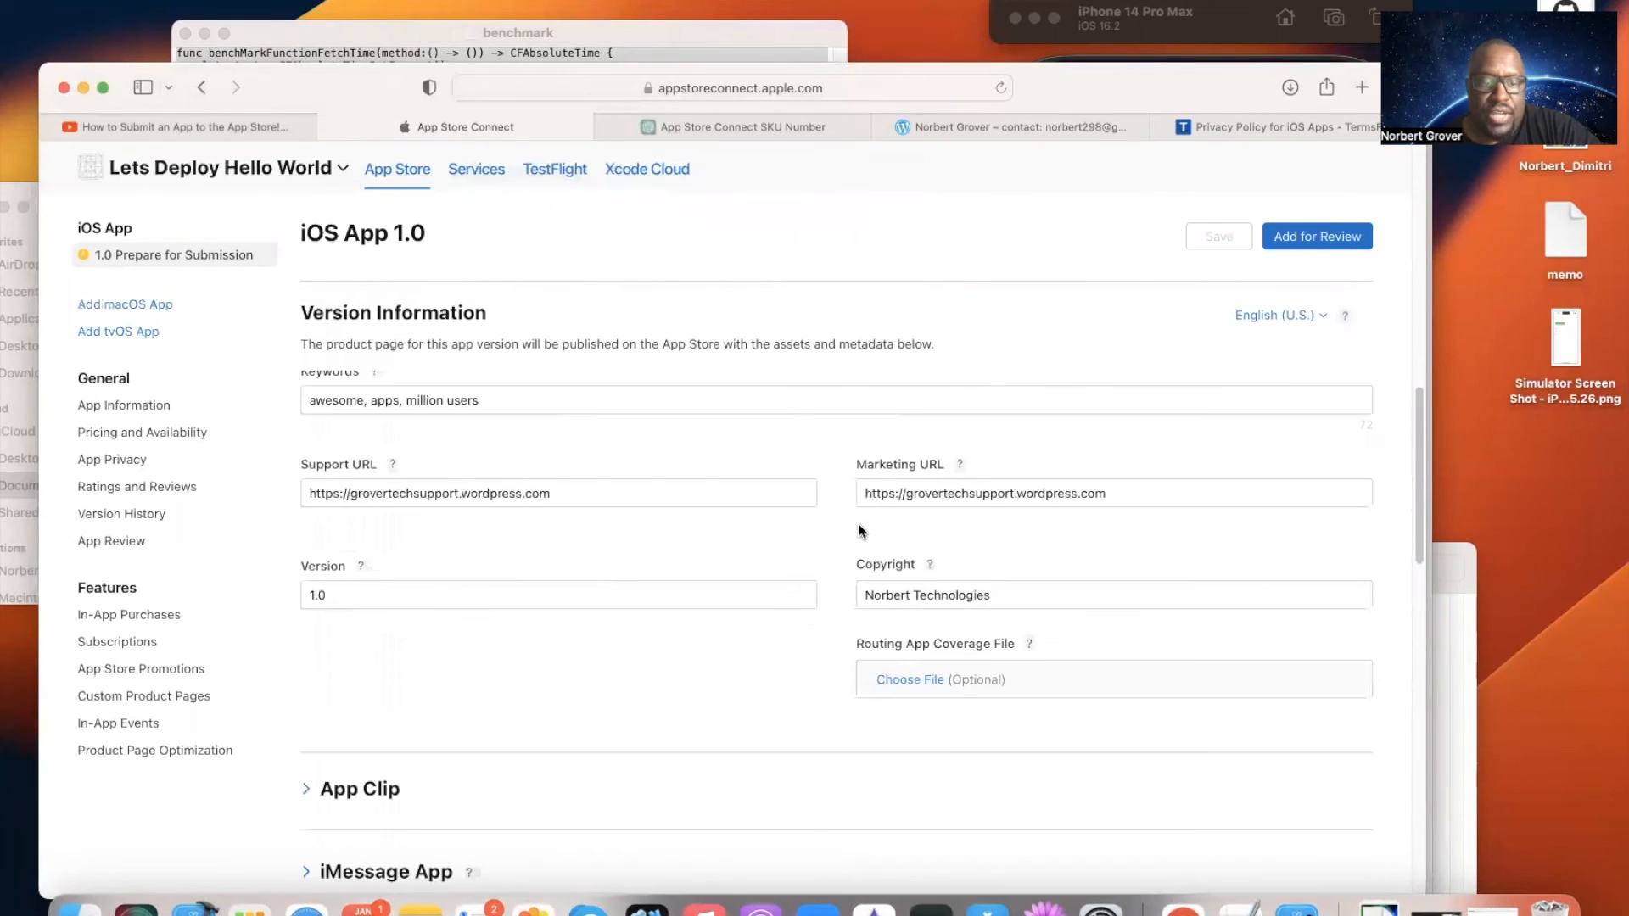
pyautogui.scroll(-10, 859, 531)
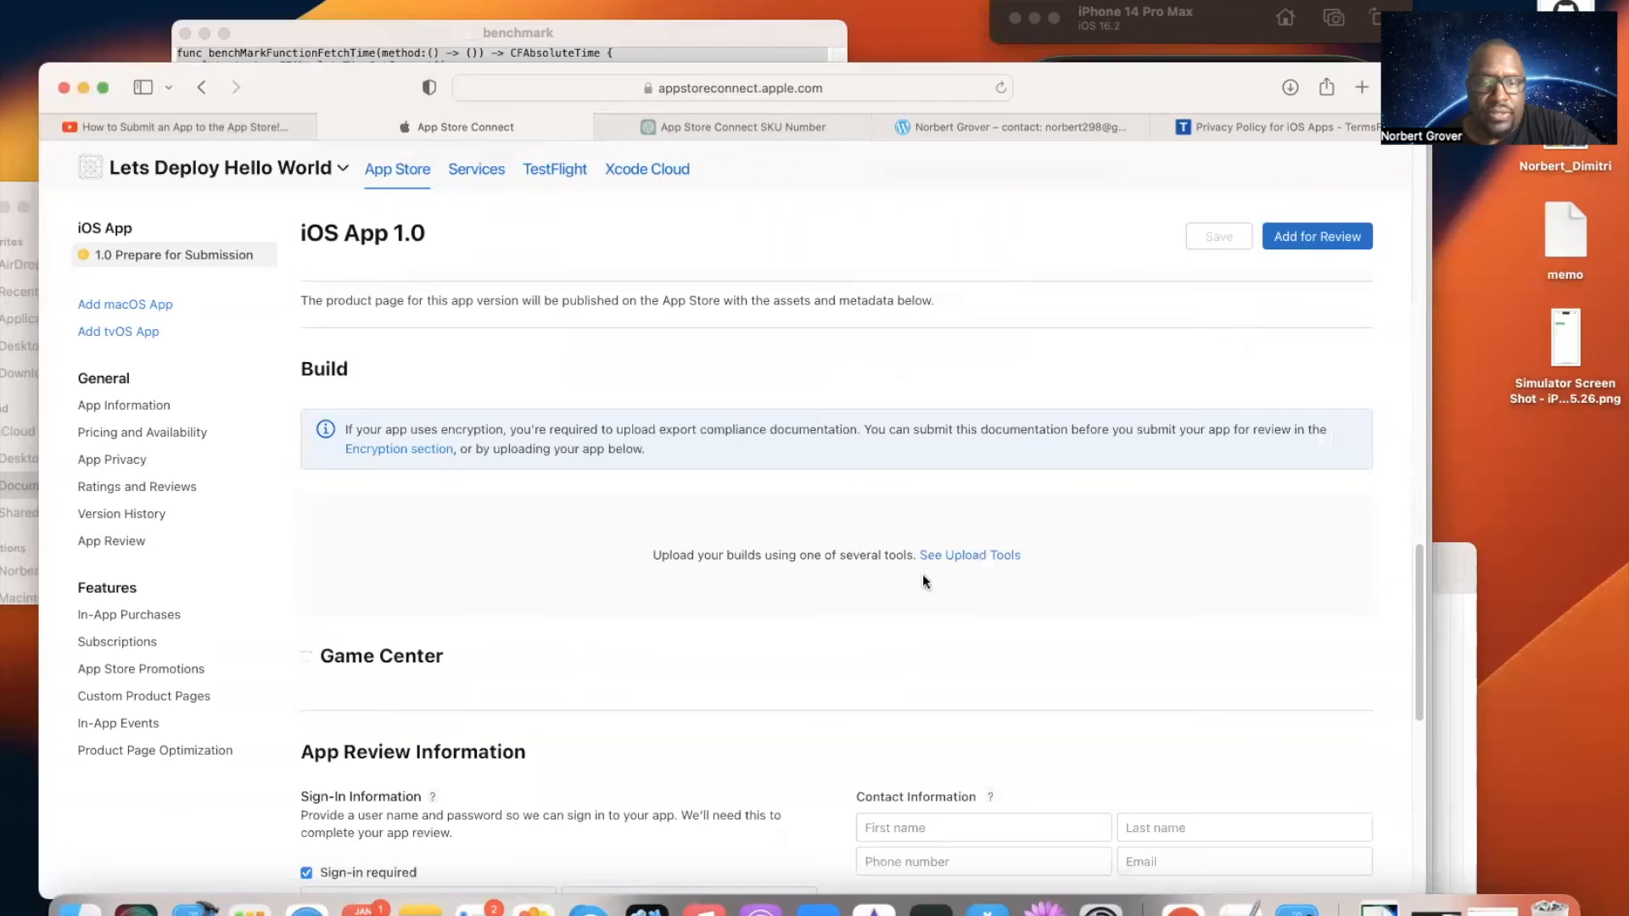
# Step: View the Upload tools help page, return to the iOS App 1.0 page and check the sections around Build again
pyautogui.click(972, 564)
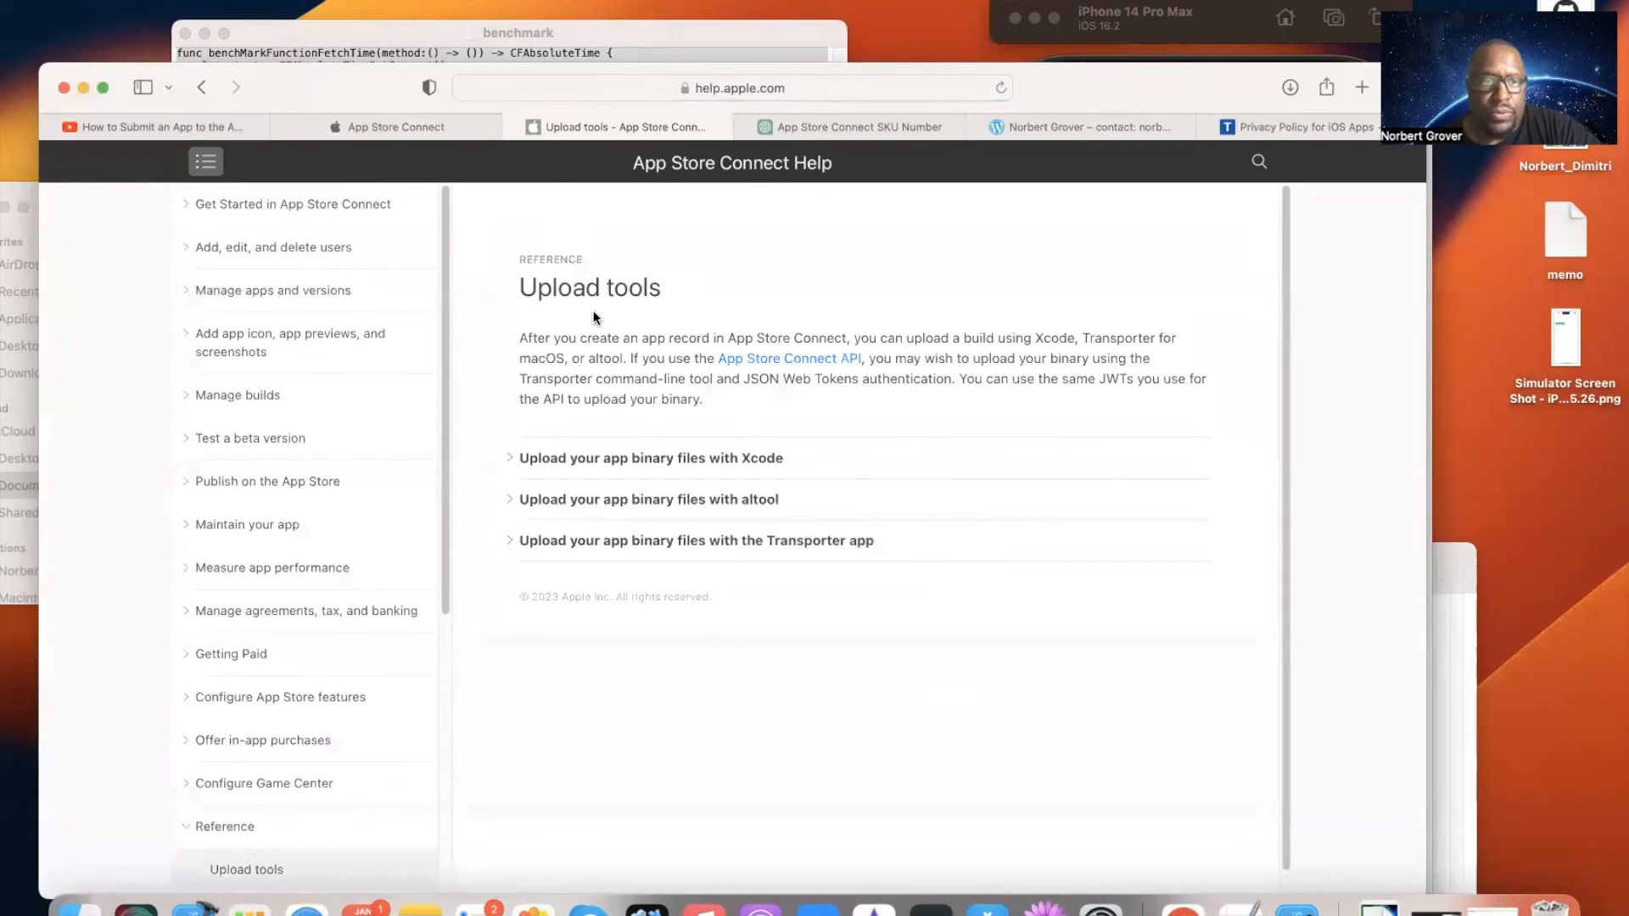
pyautogui.click(511, 128)
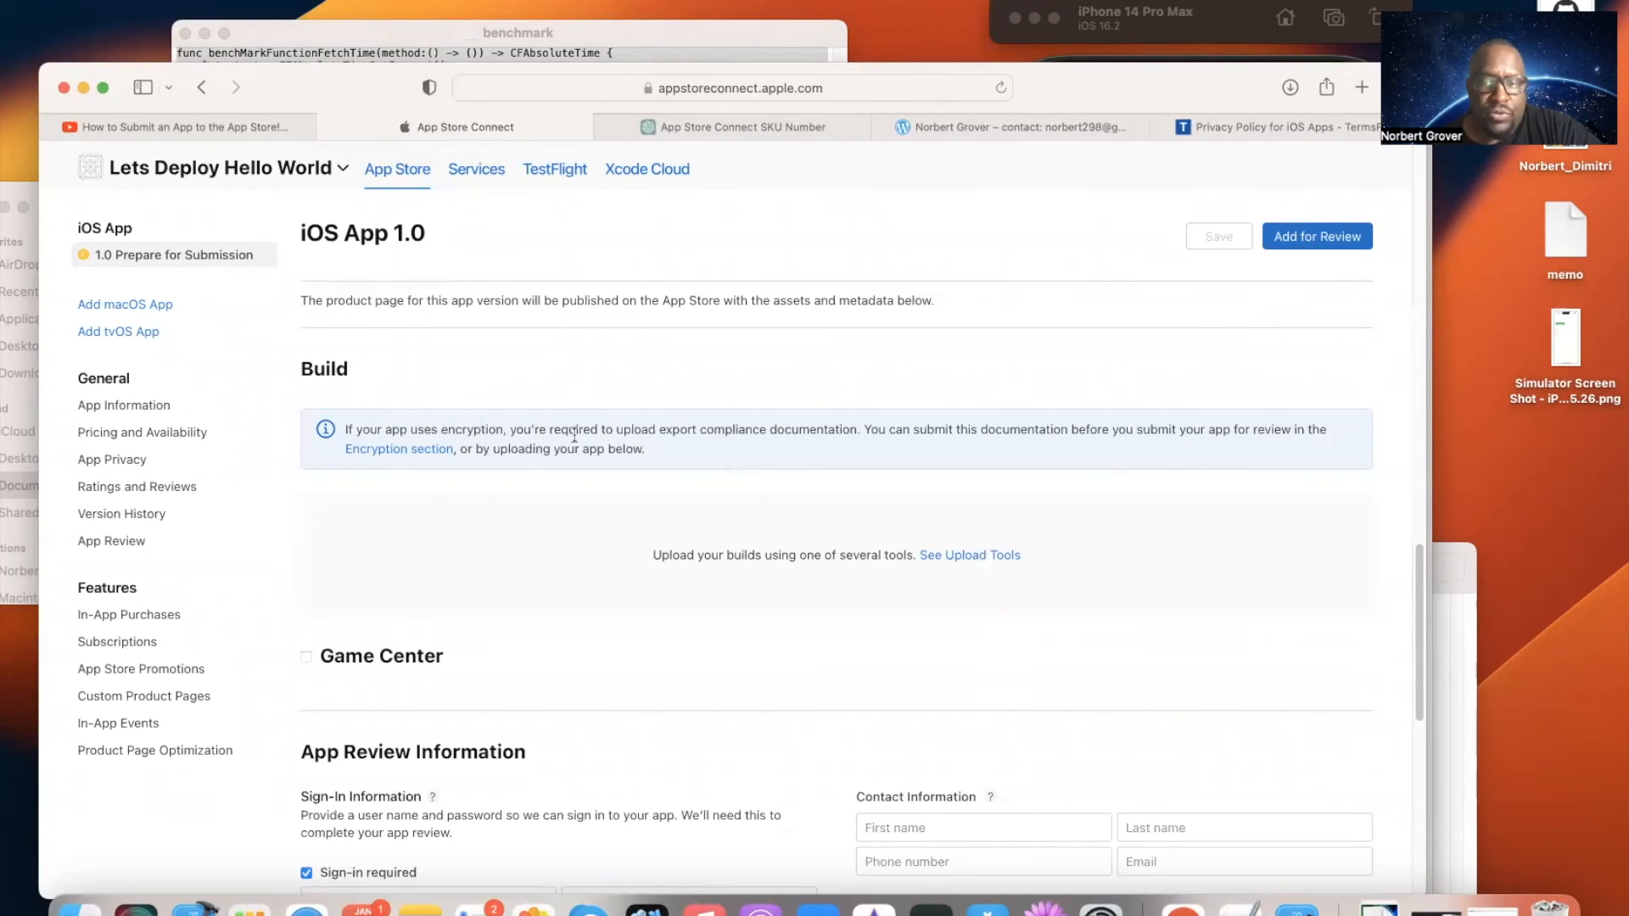
pyautogui.scroll(-2, 590, 451)
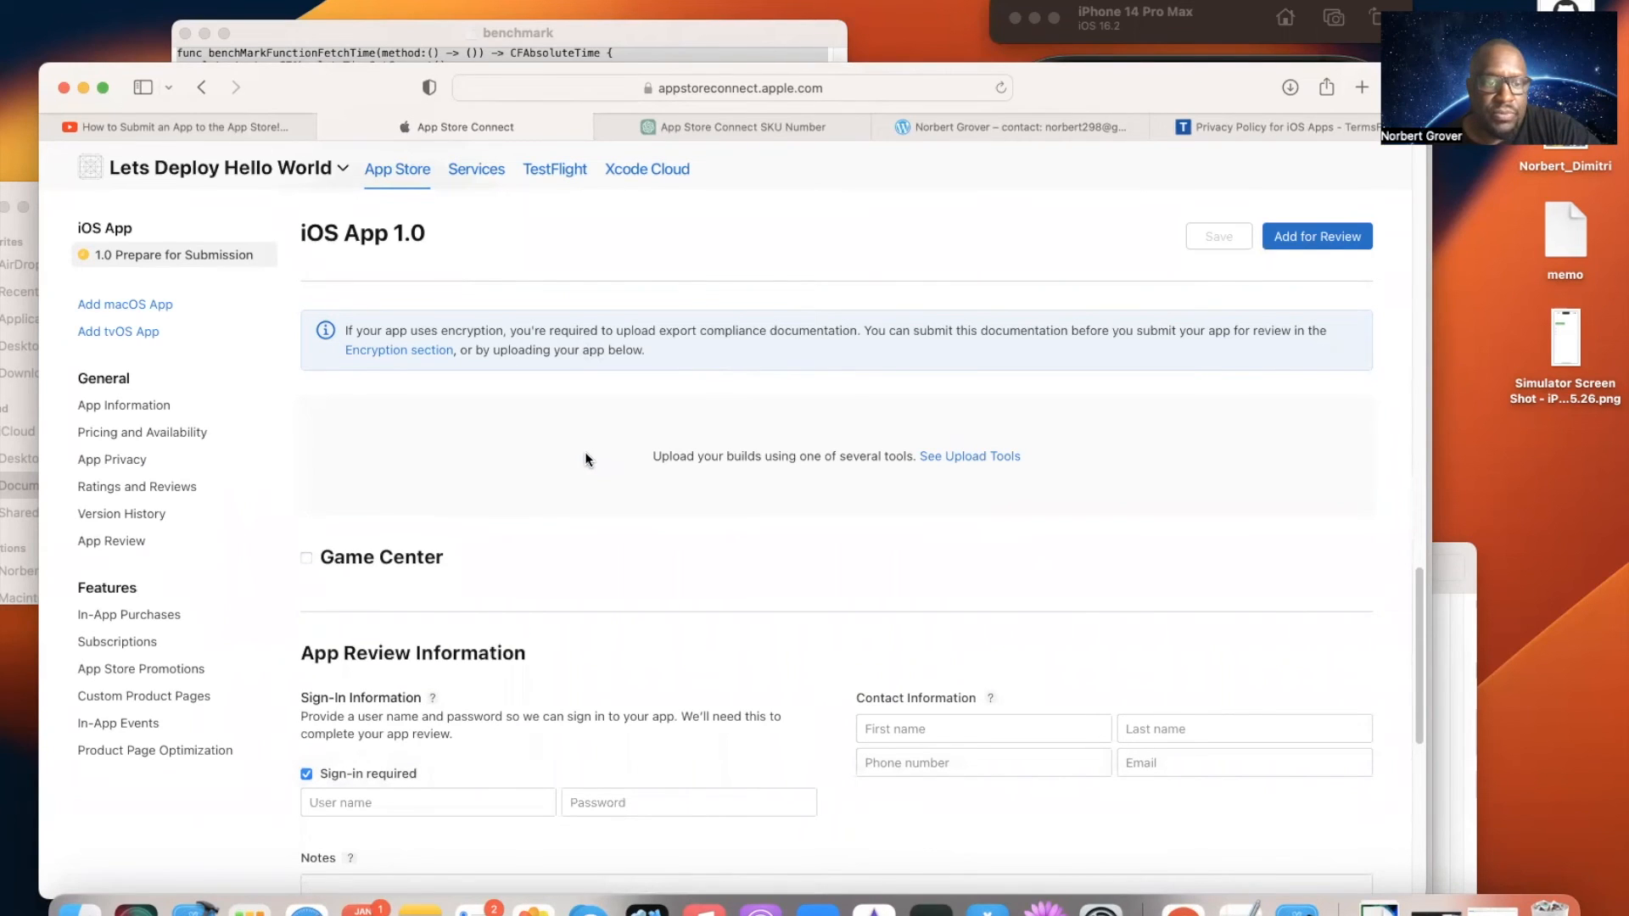
pyautogui.scroll(4, 584, 458)
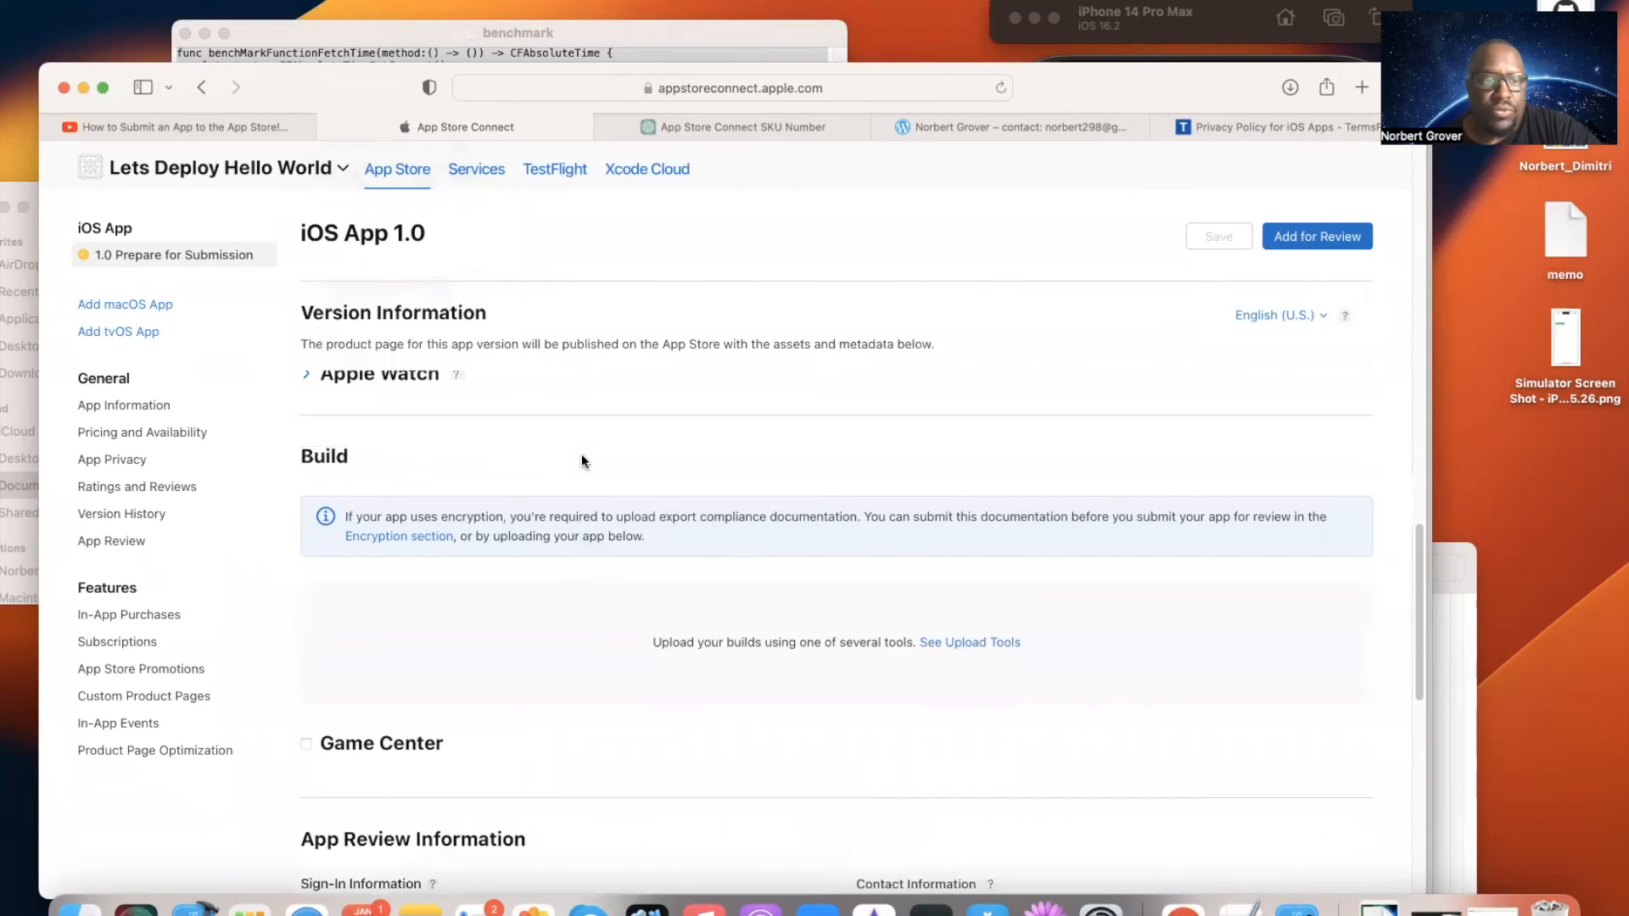
pyautogui.scroll(8, 582, 455)
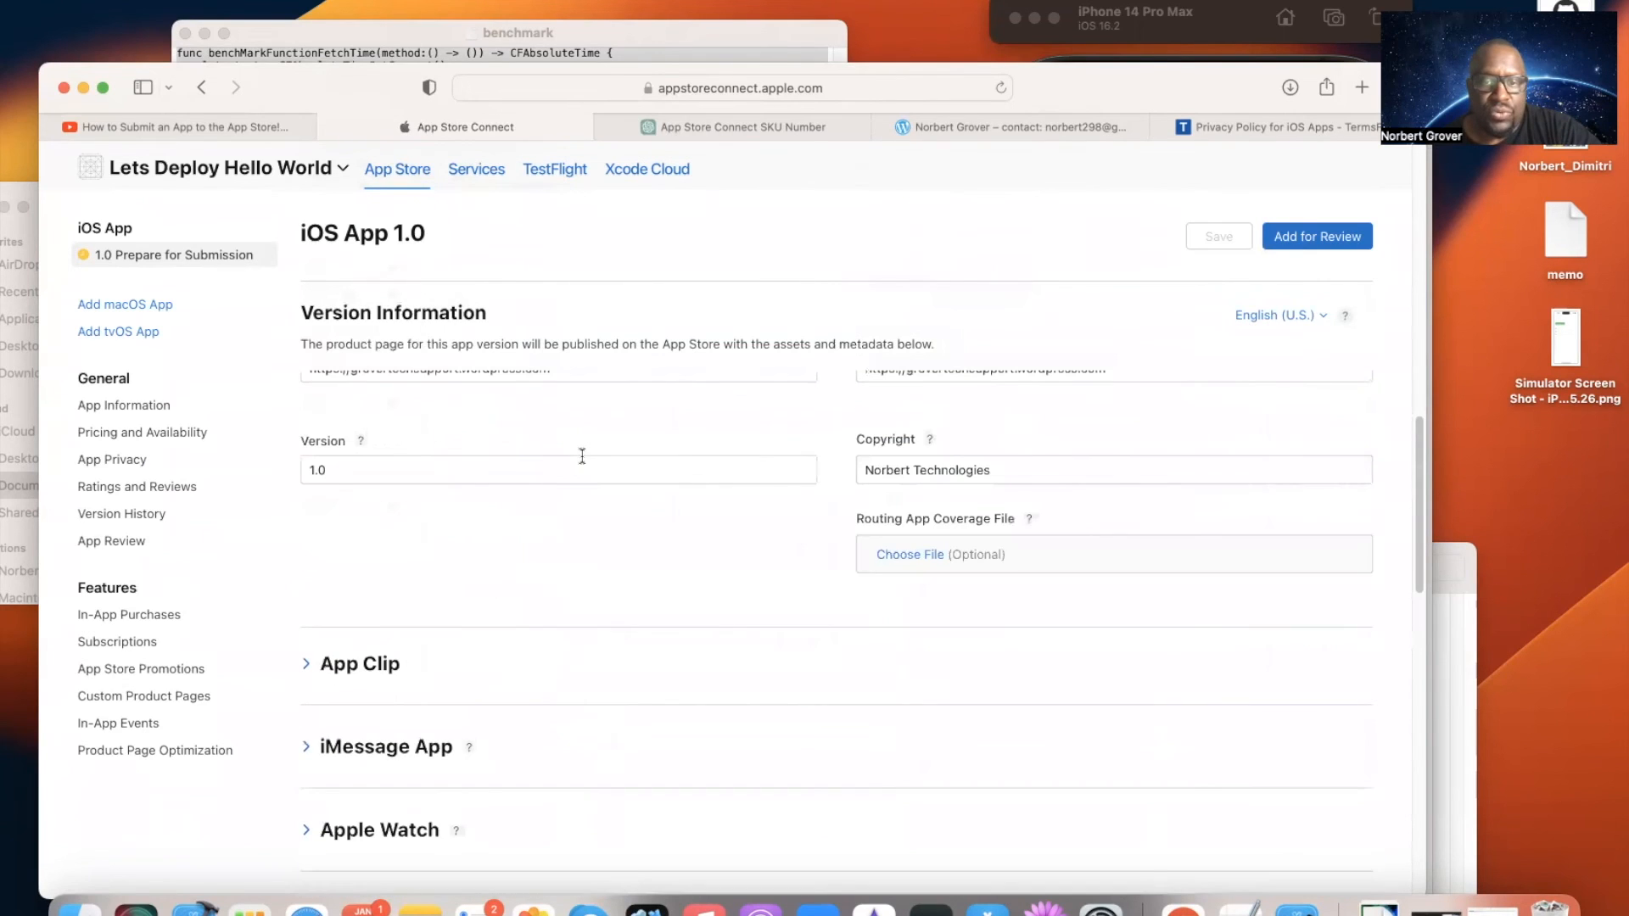
pyautogui.scroll(4, 582, 456)
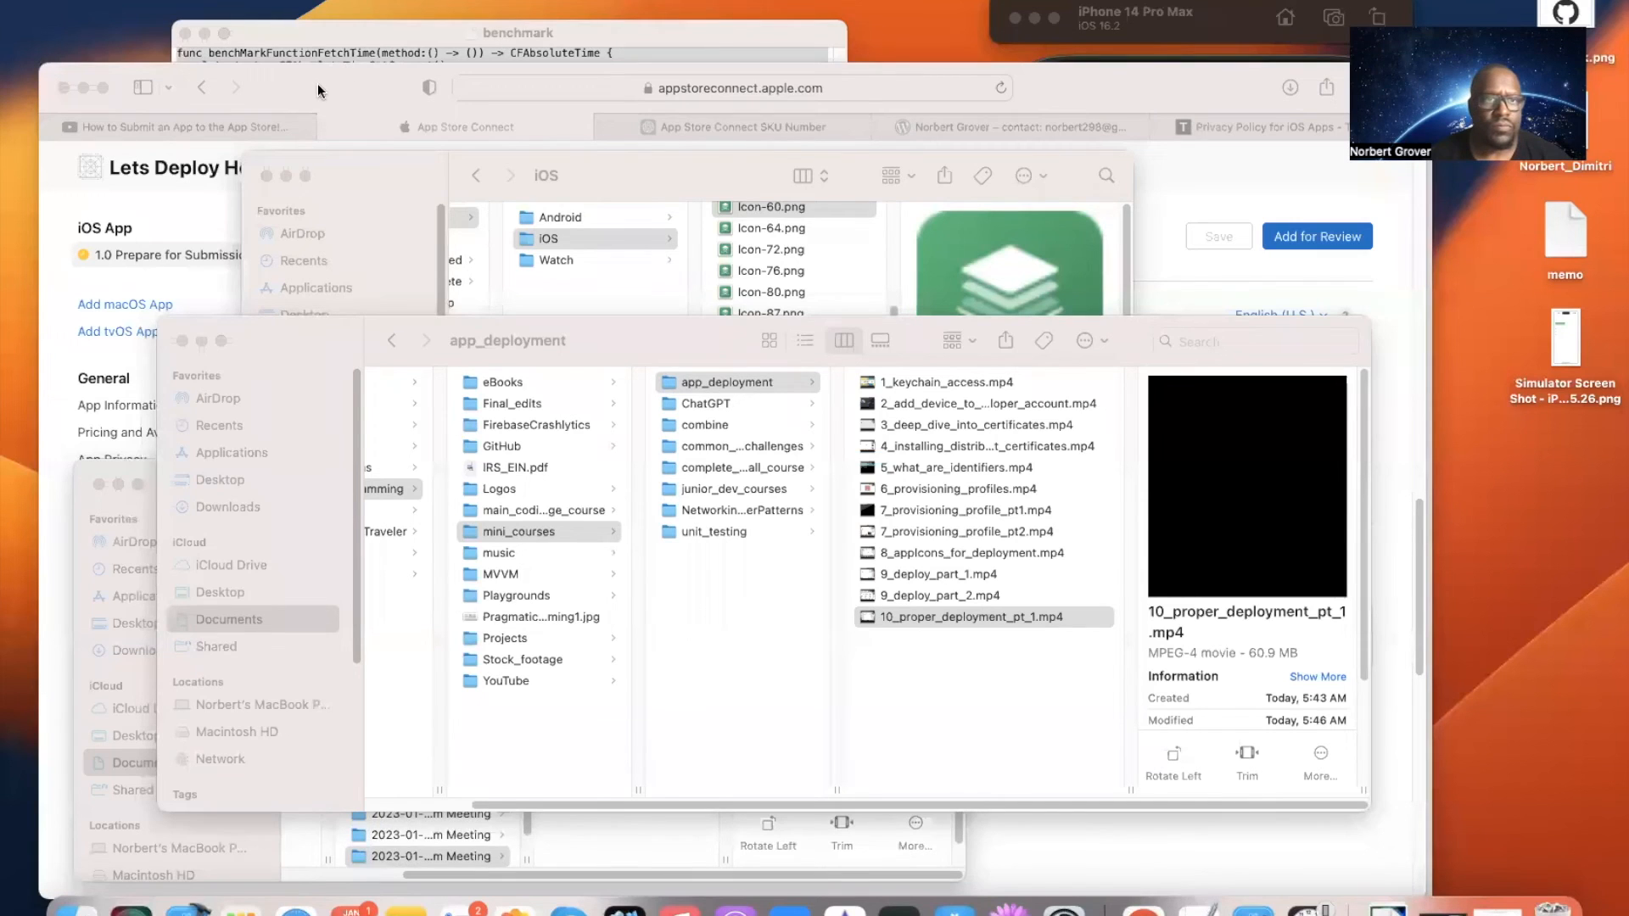
# Step: Review the iOS App 1.0 screenshots and promotional text, view the archive in Xcode's Archives list, and return to App Store Connect
pyautogui.click(319, 93)
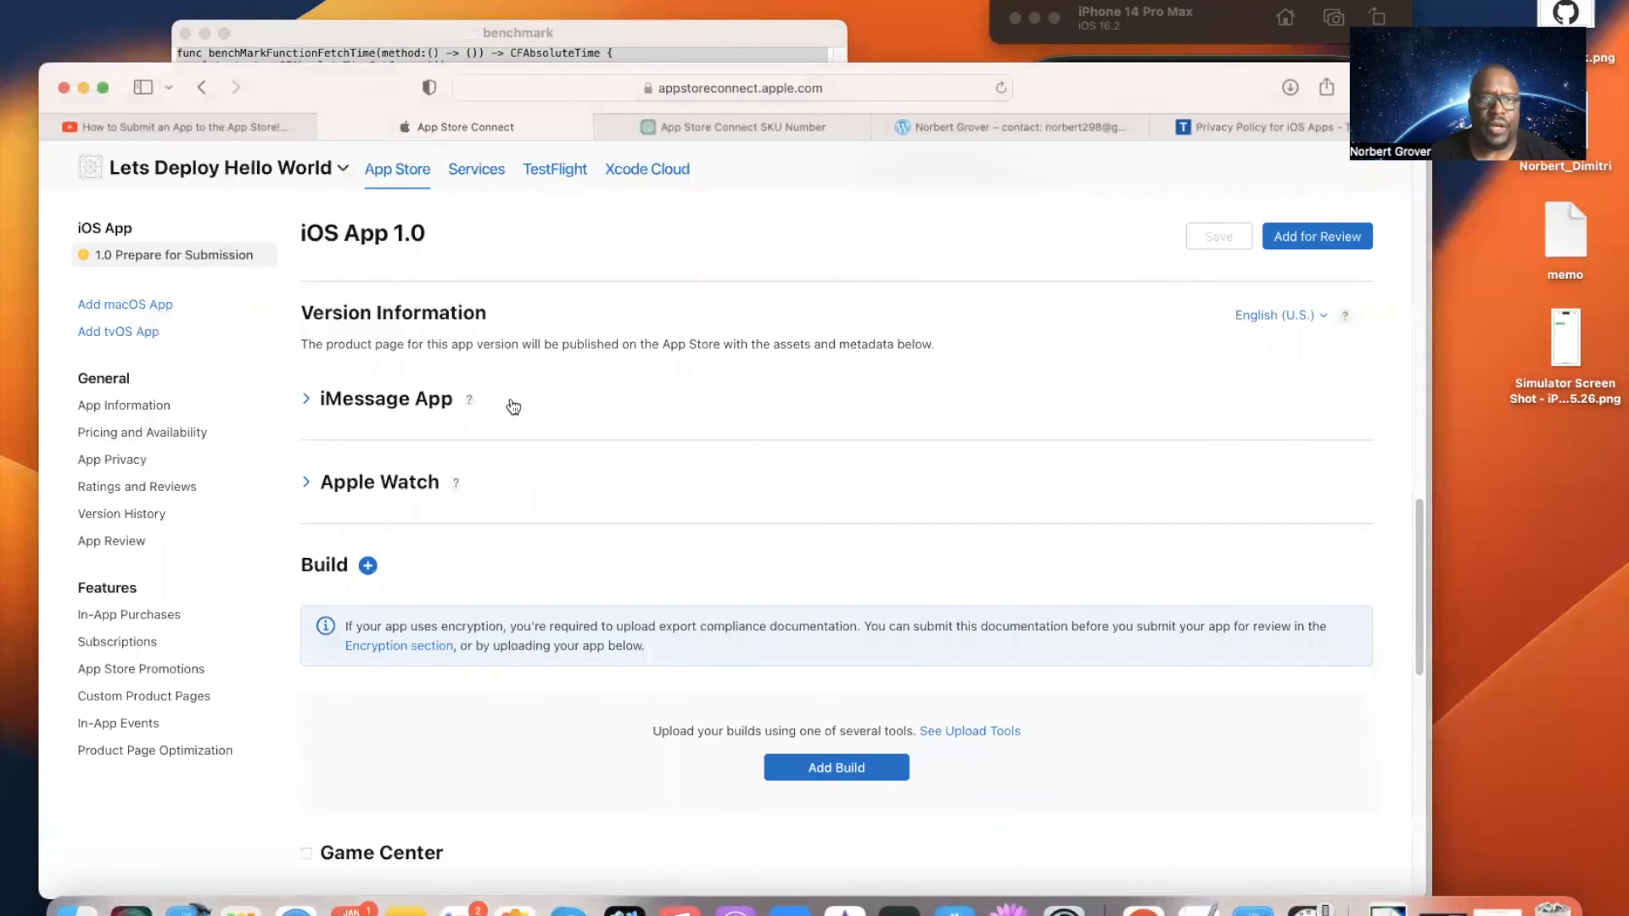
pyautogui.scroll(-3, 512, 390)
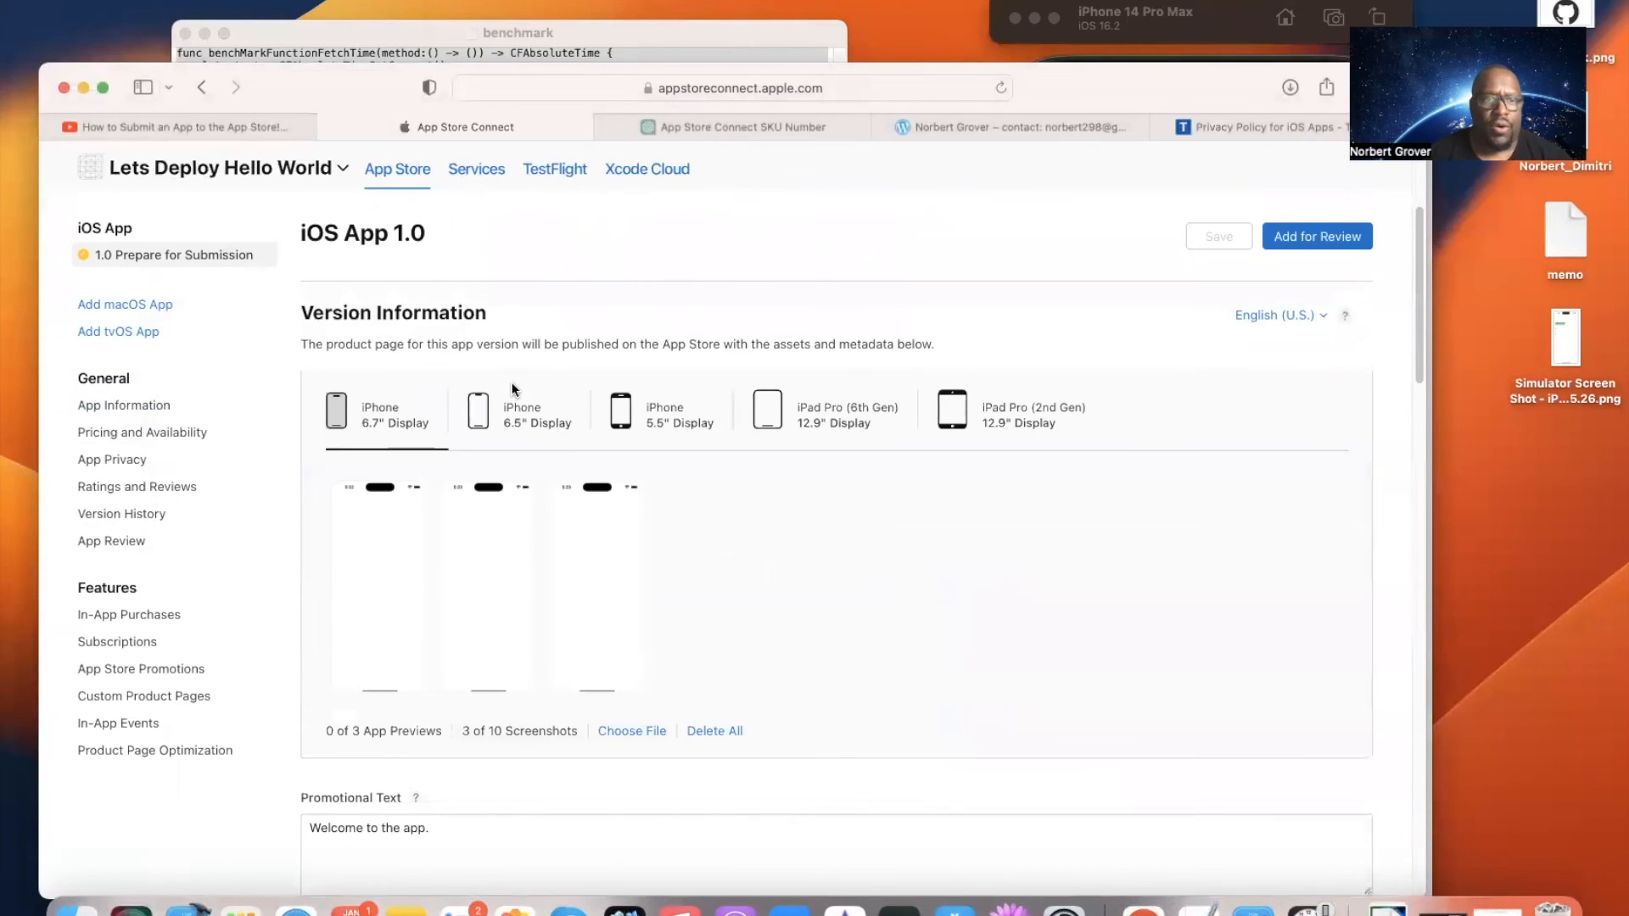
pyautogui.scroll(-2, 513, 390)
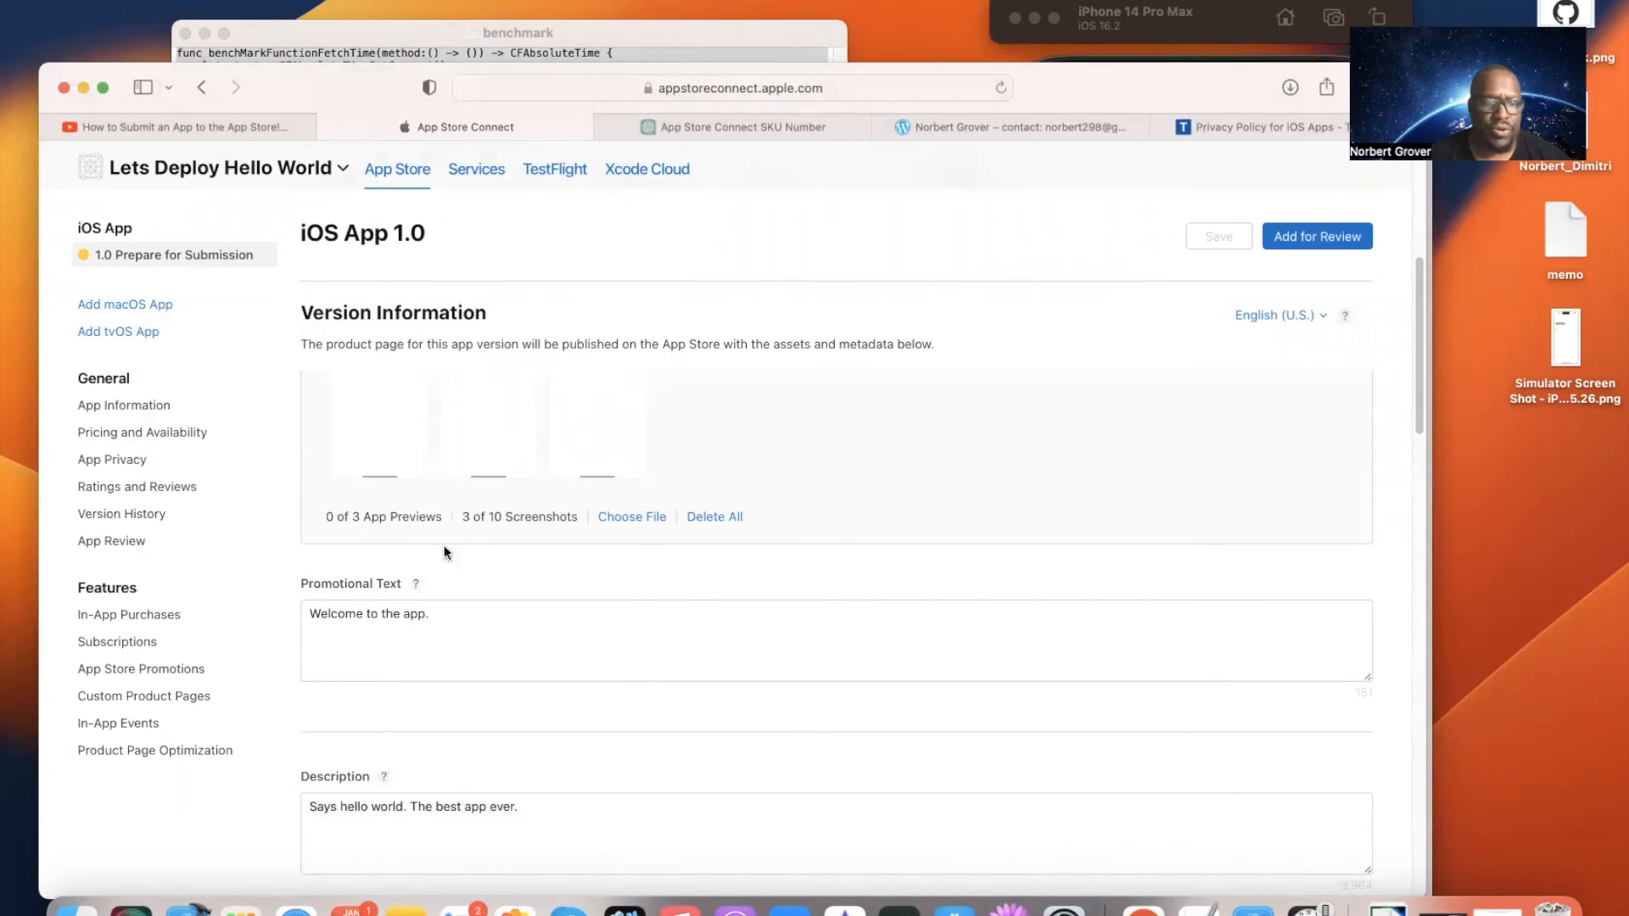
pyautogui.click(191, 906)
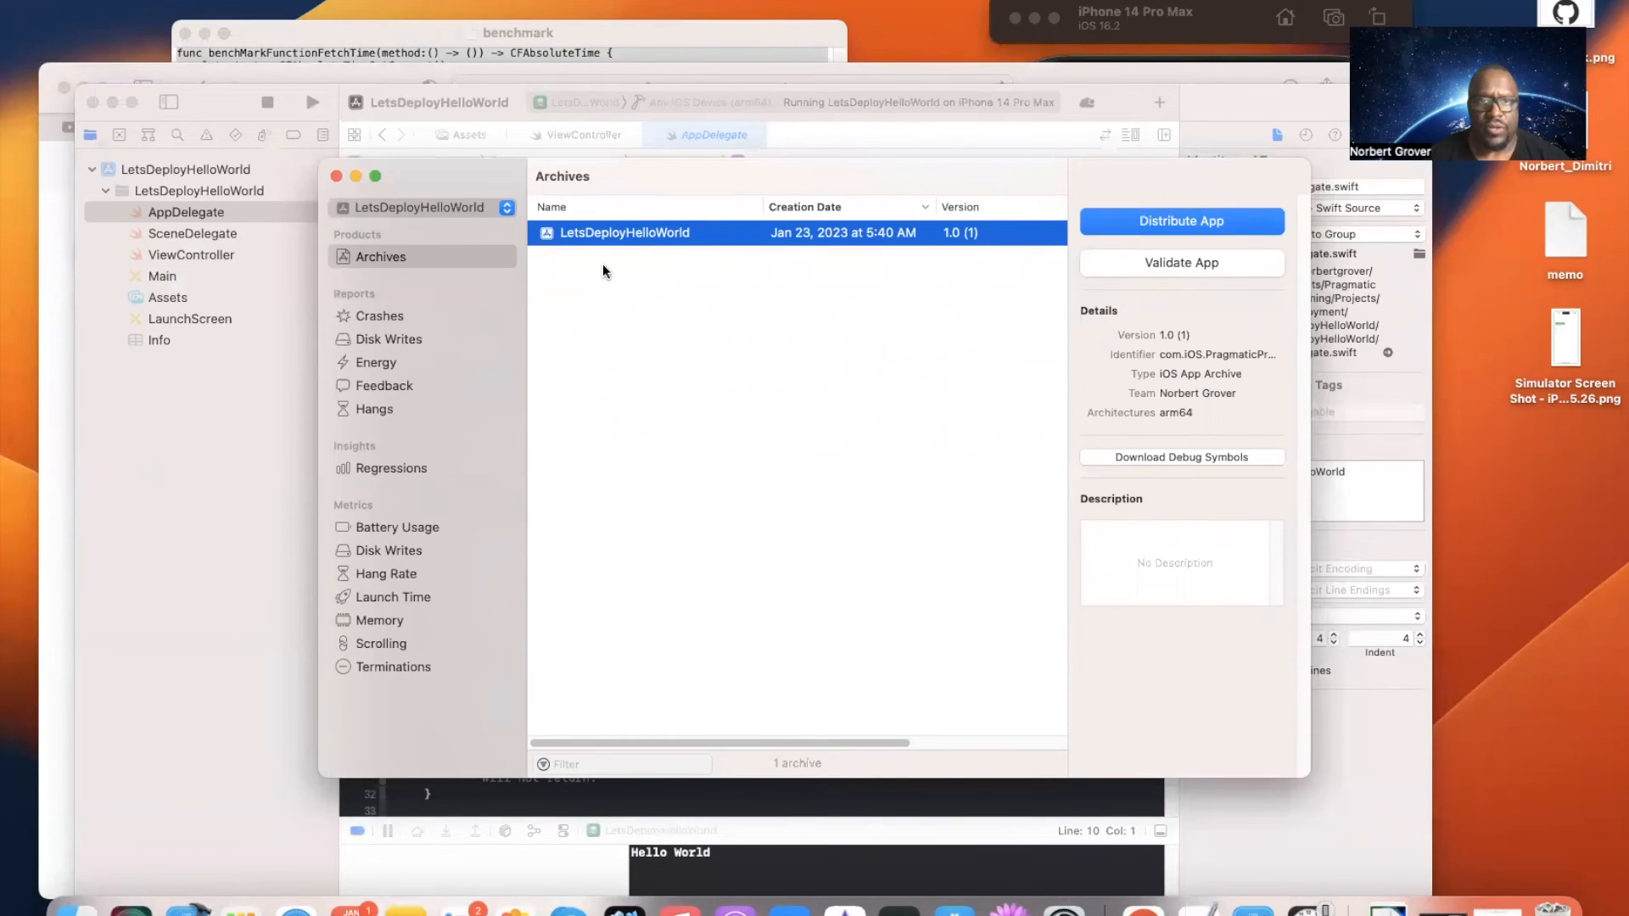
pyautogui.click(228, 66)
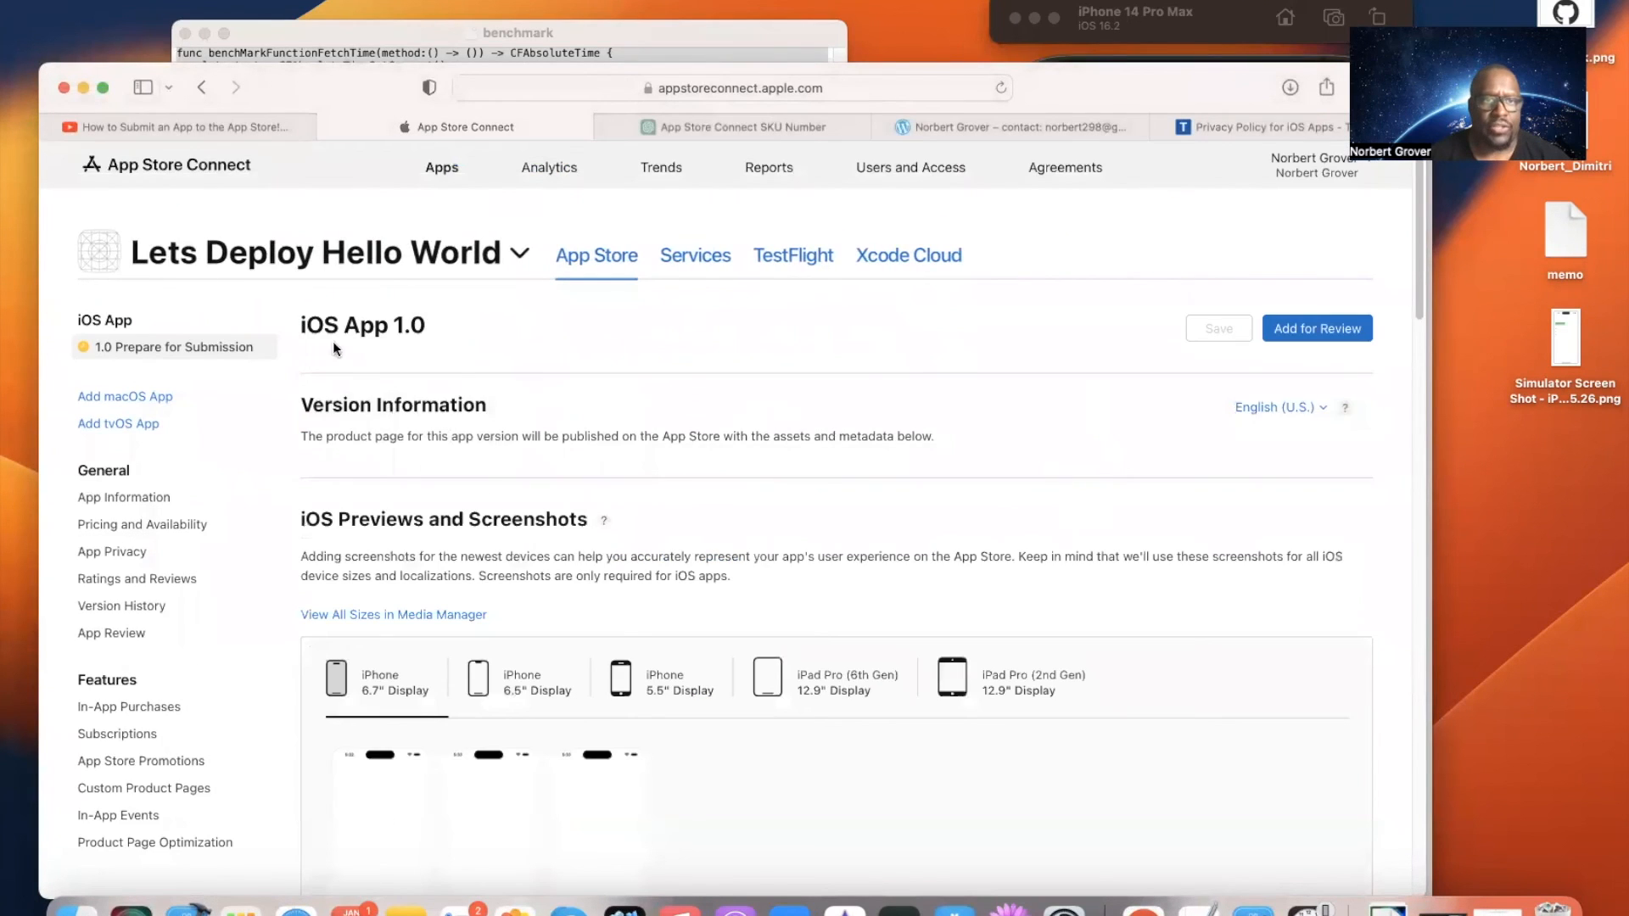
# Step: Add build 1 of version 1.0 to the Build section of the iOS App 1.0 page
pyautogui.scroll(-10, 405, 411)
pyautogui.scroll(-6, 411, 416)
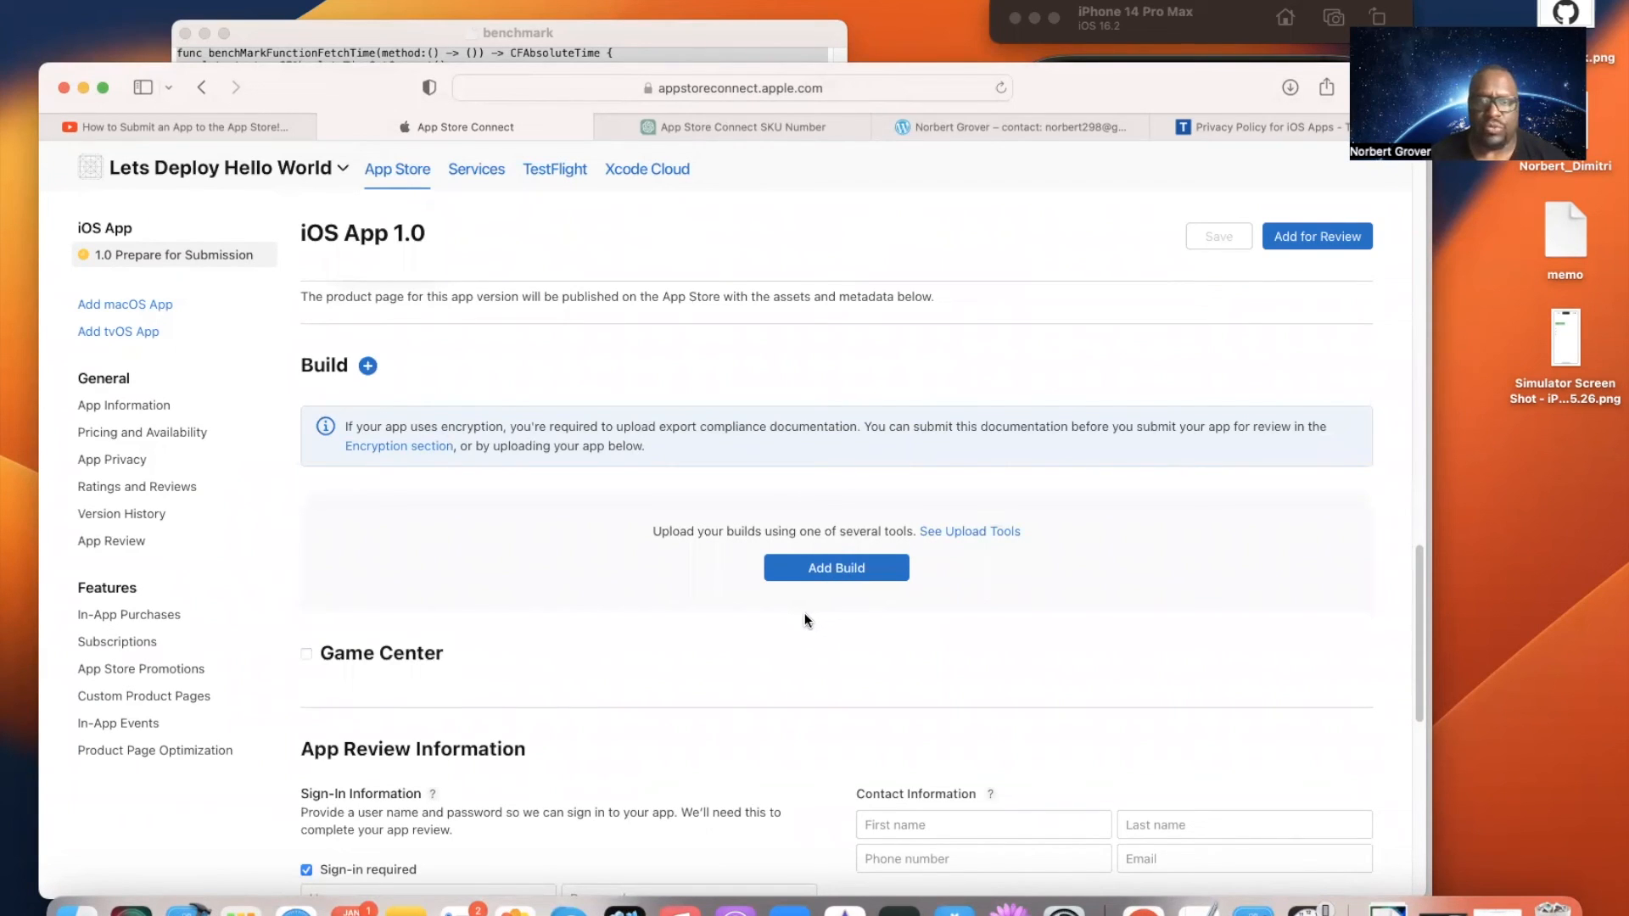
pyautogui.click(845, 573)
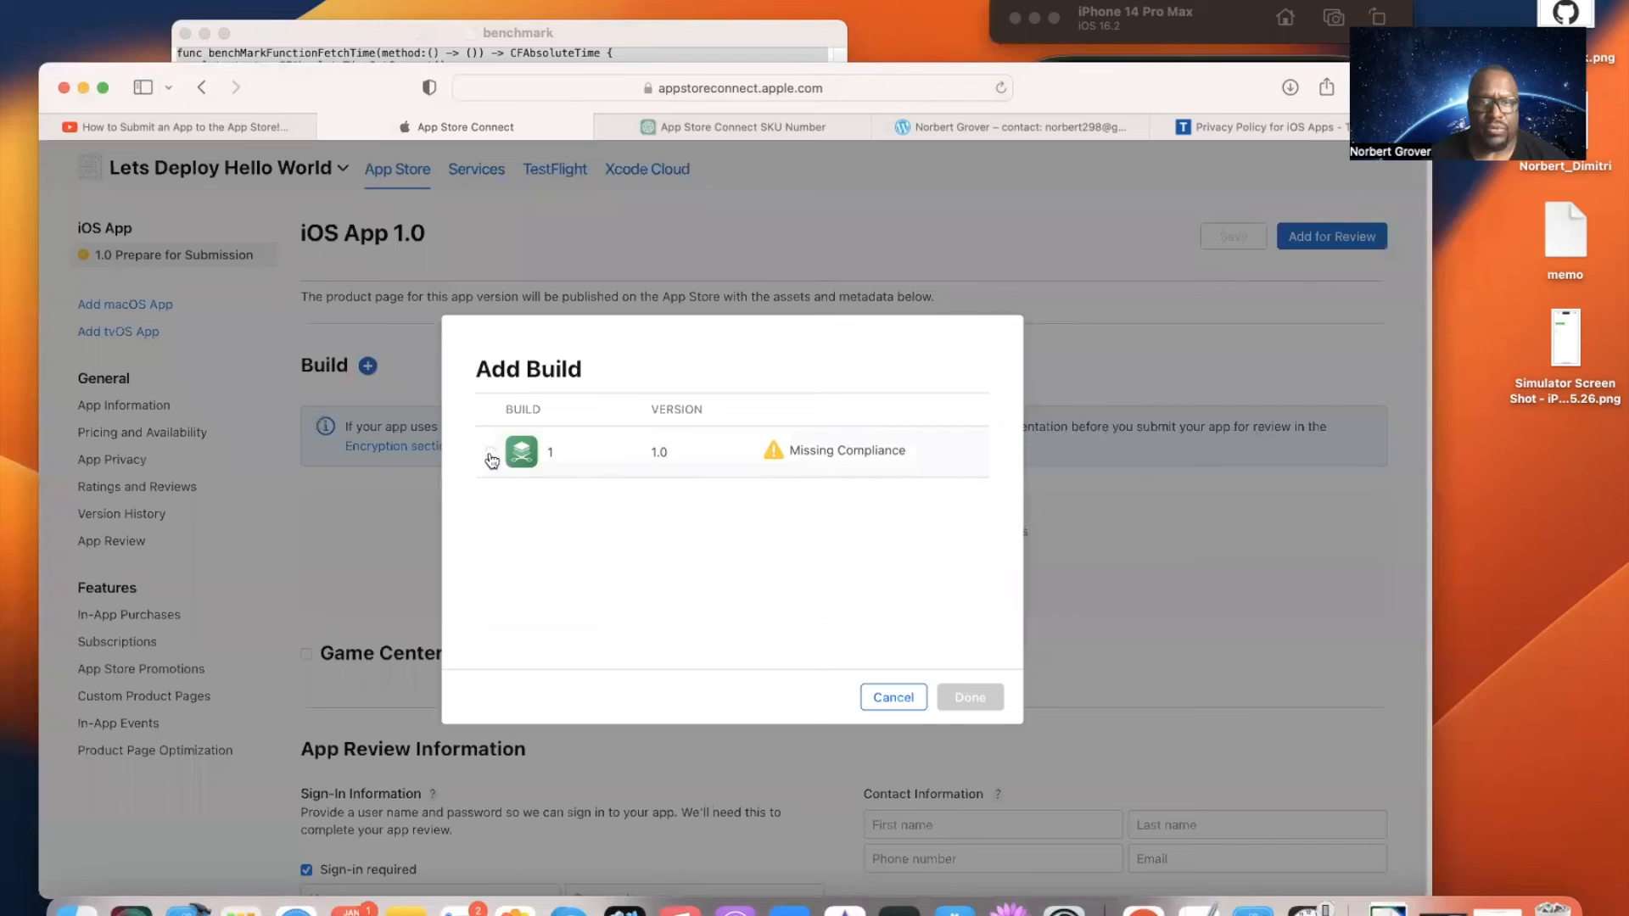
pyautogui.click(491, 459)
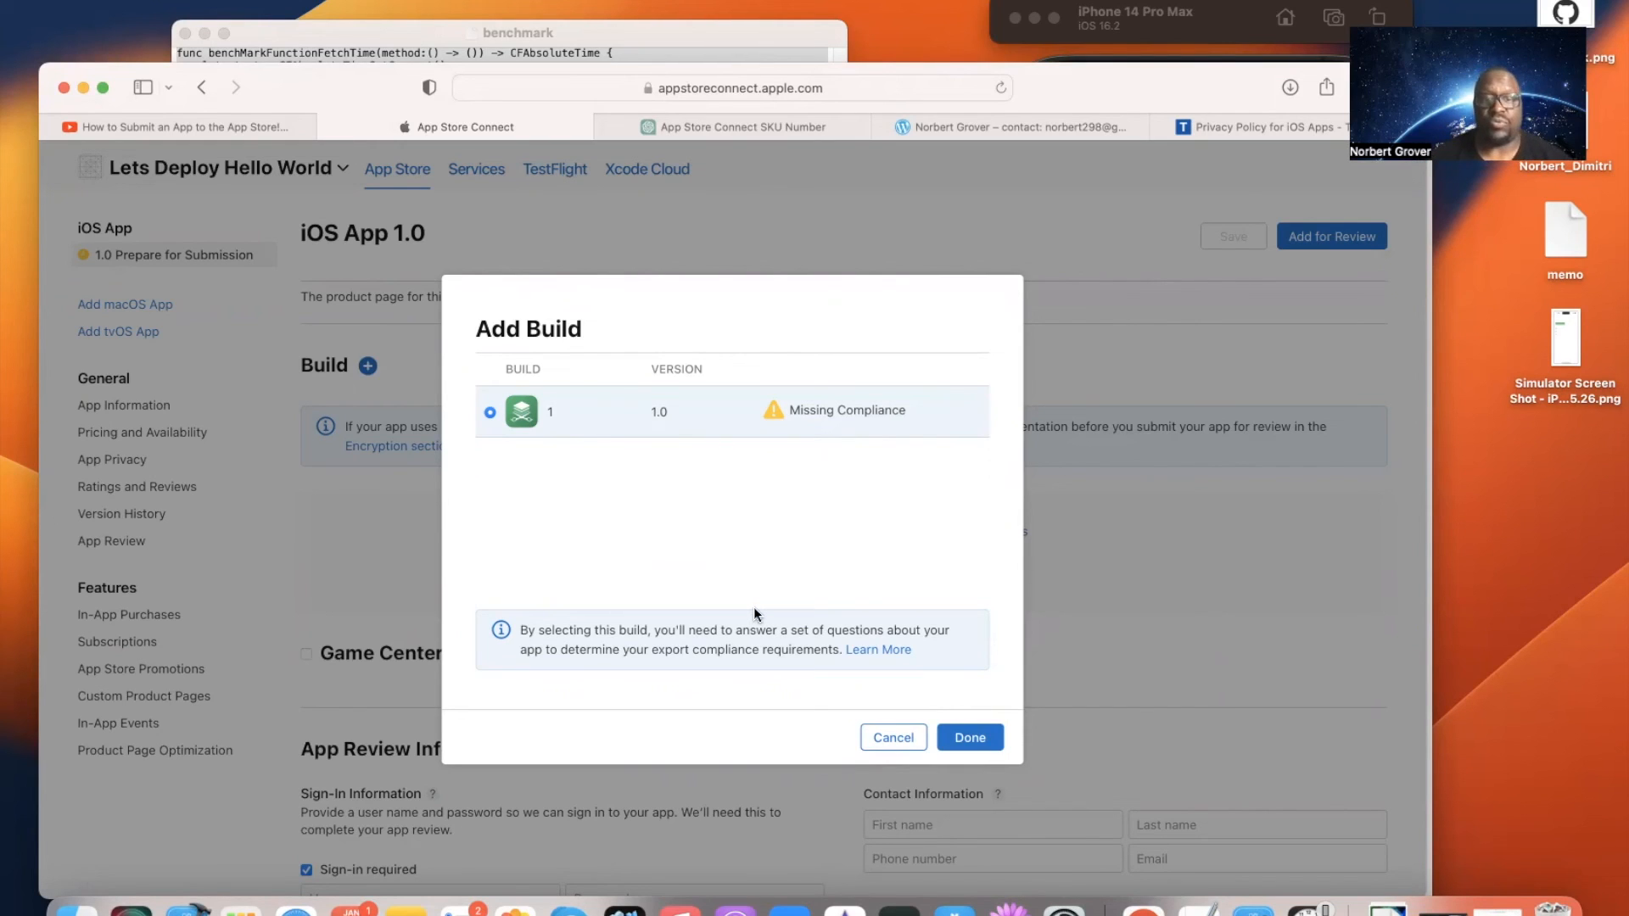
pyautogui.click(970, 738)
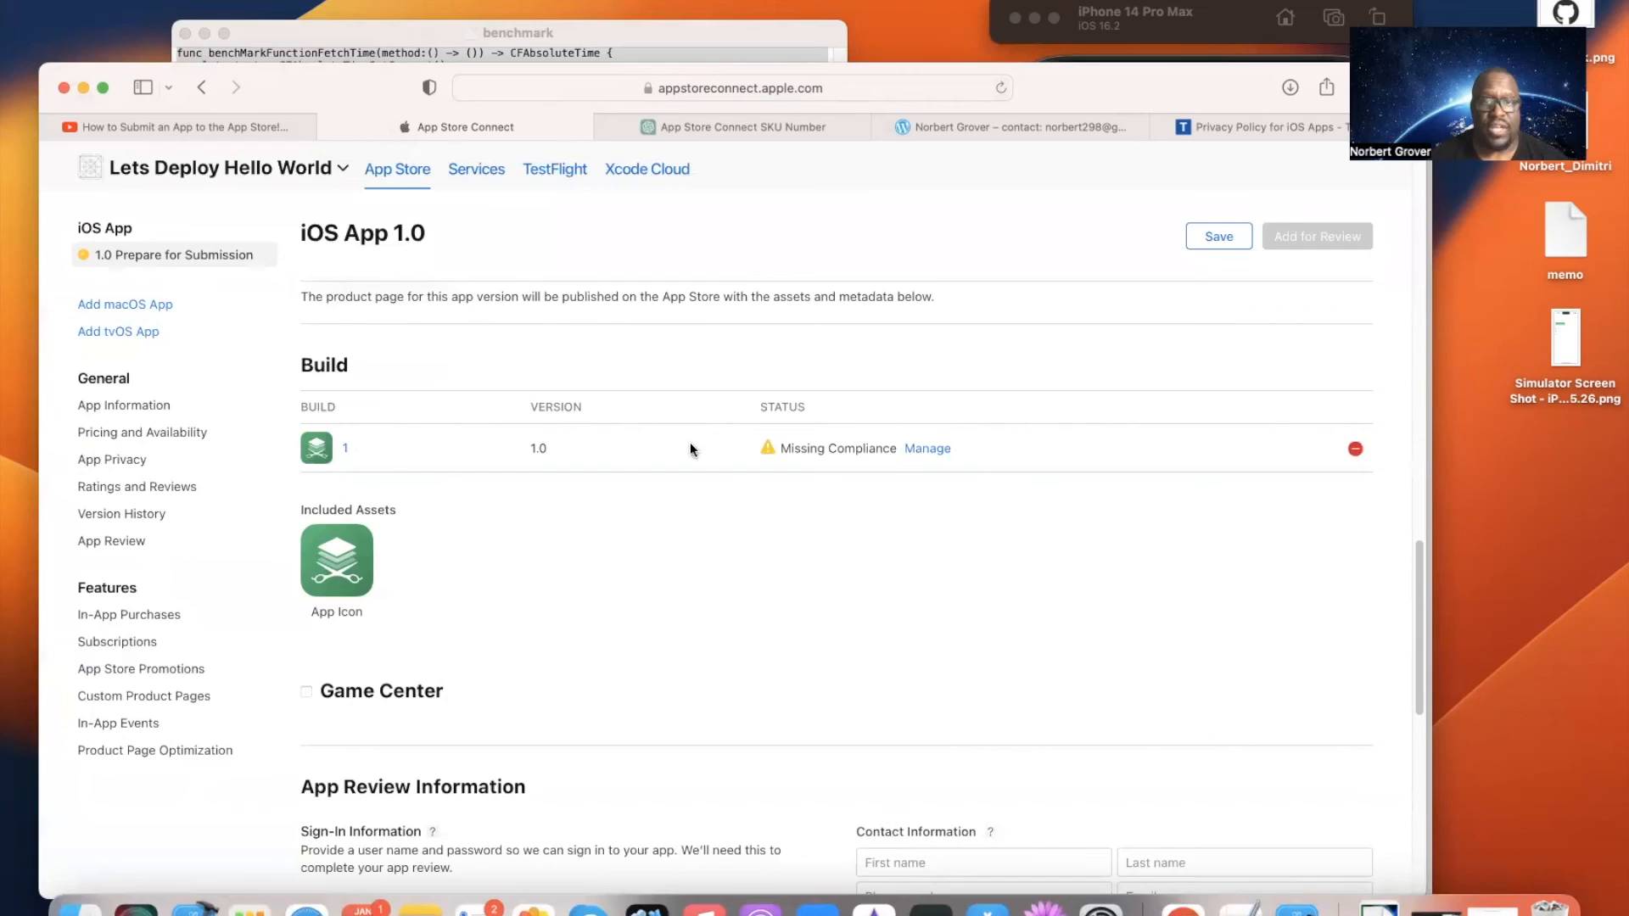
# Step: Set build 1's export compliance to "None of the algorithms mentioned above", save it, and view the Version Release section
pyautogui.click(929, 450)
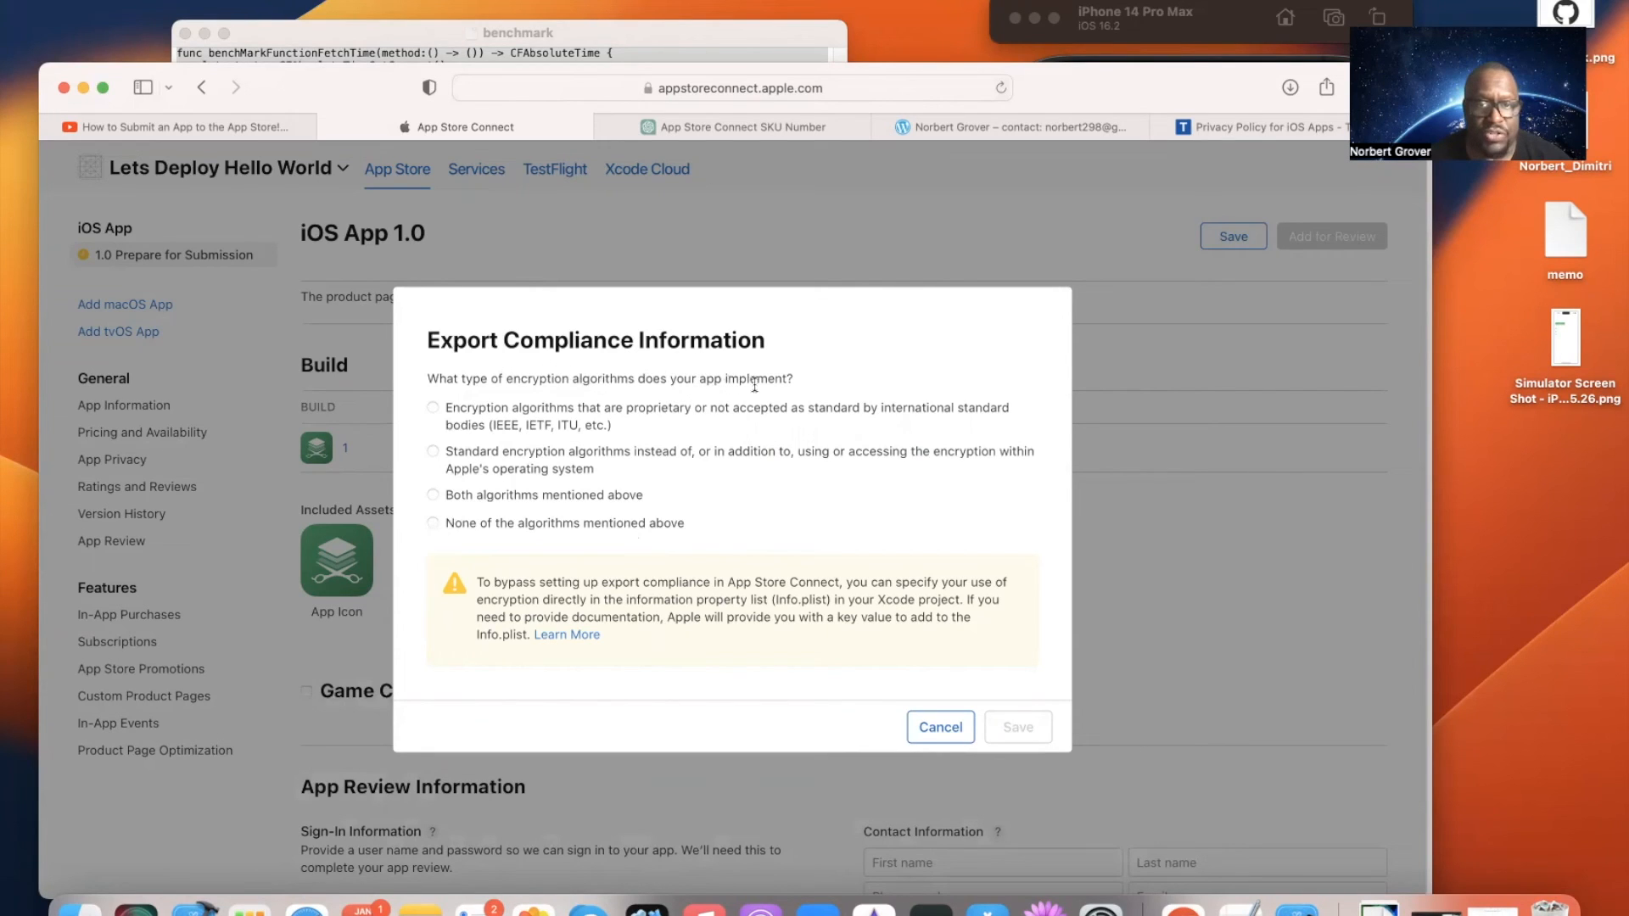
pyautogui.click(432, 524)
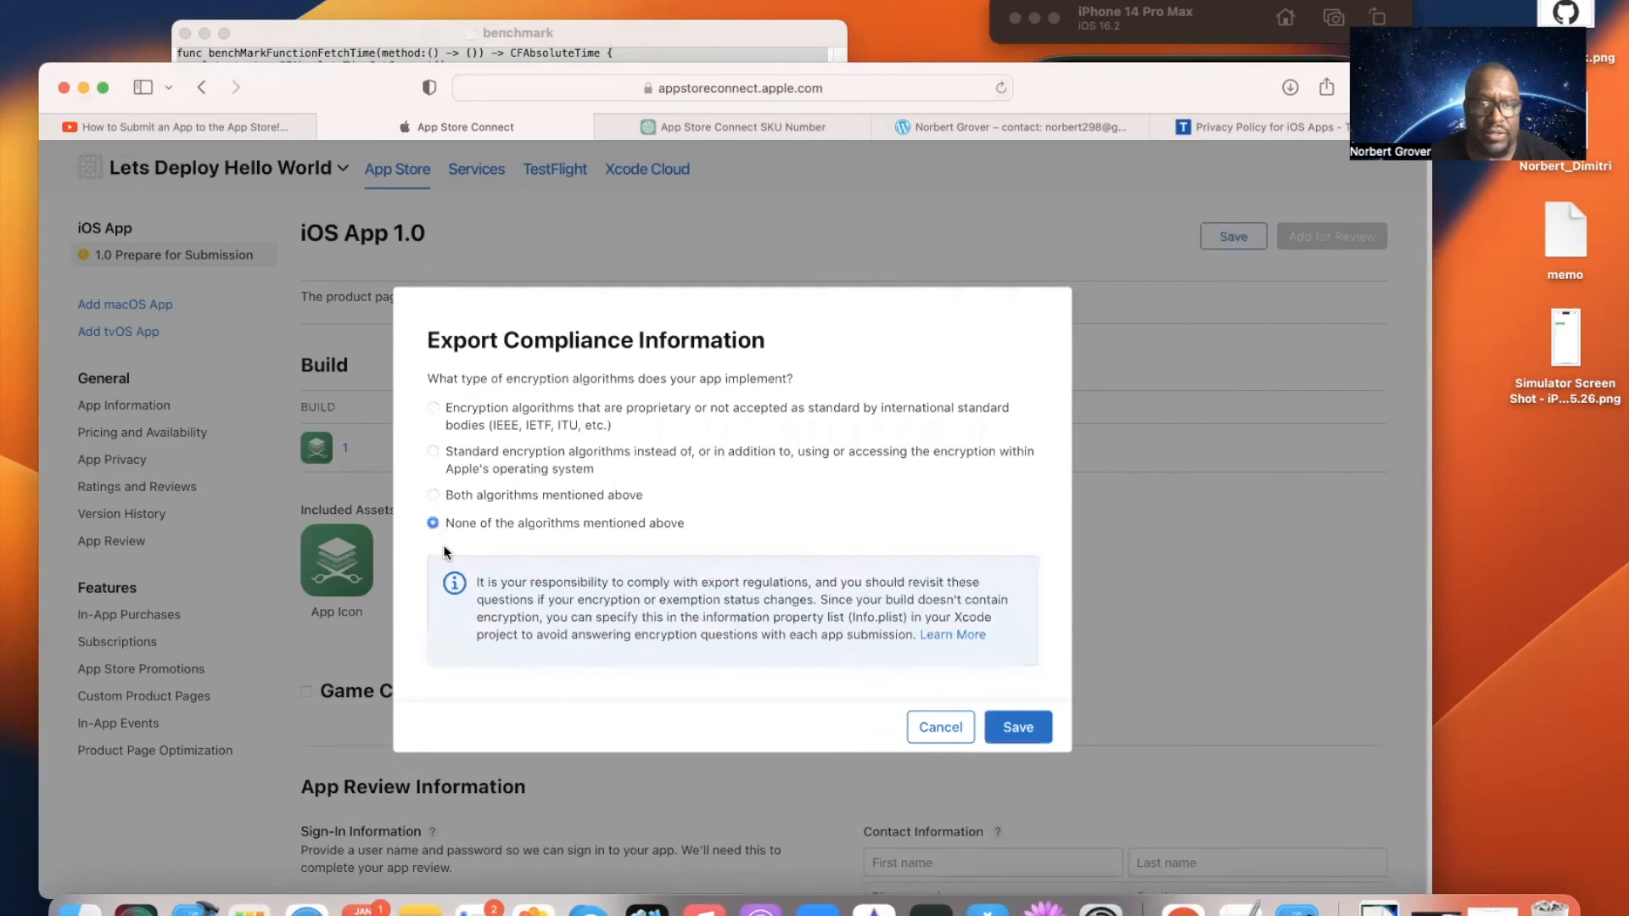
pyautogui.click(1027, 731)
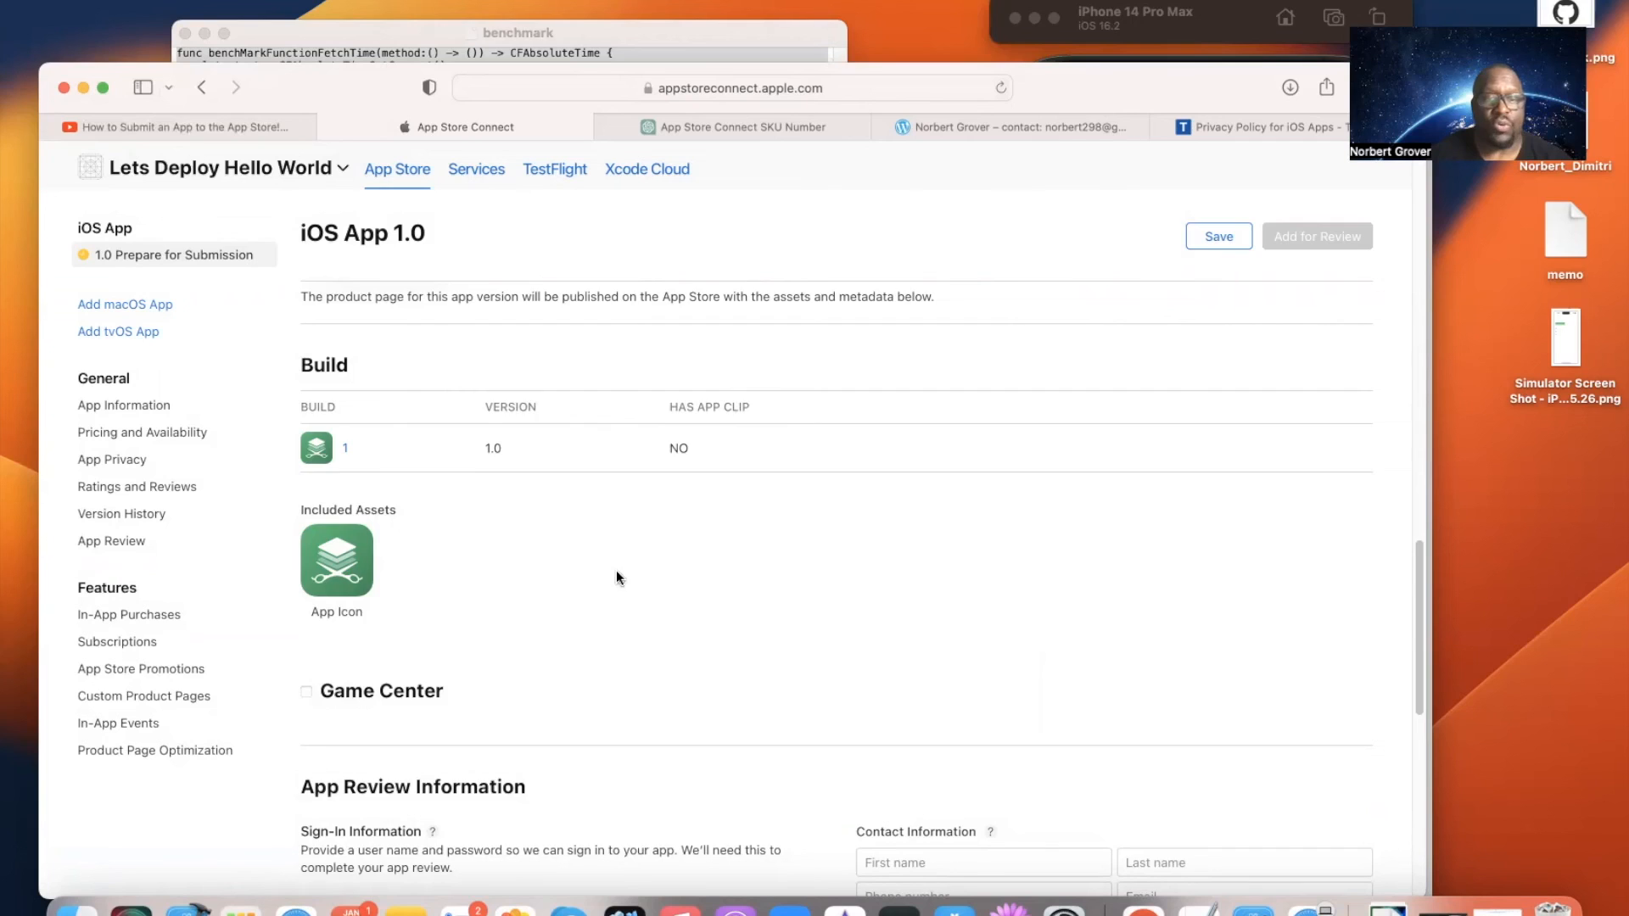
pyautogui.scroll(-15, 617, 575)
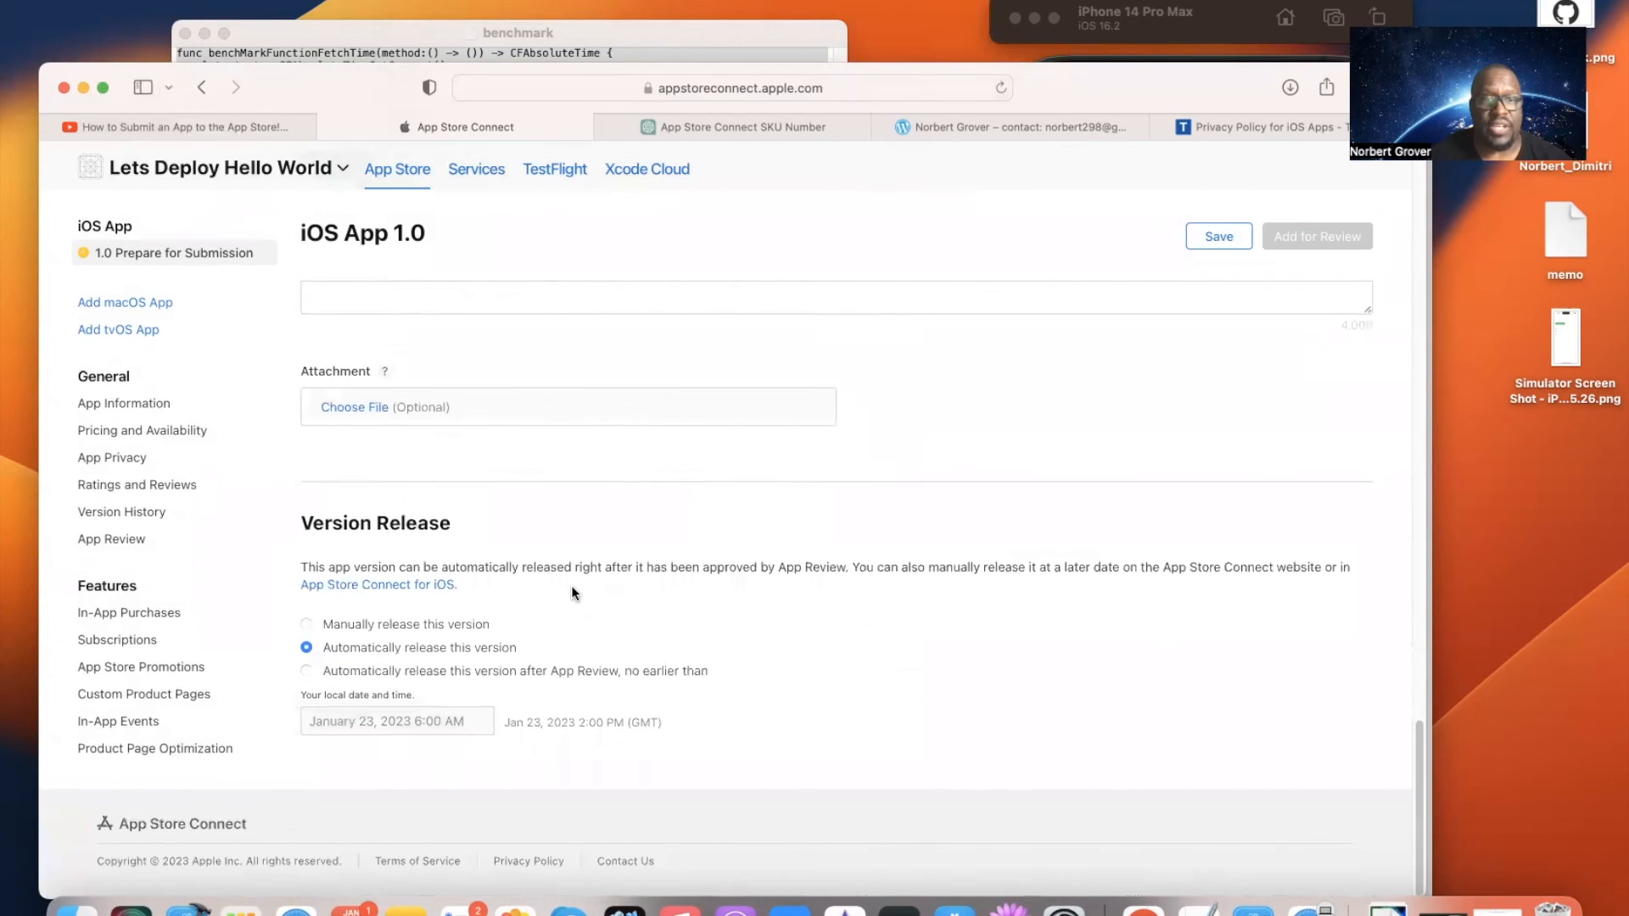
# Step: Save the iOS App 1.0 version page with build 1 attached in the Build section
pyautogui.scroll(15, 572, 585)
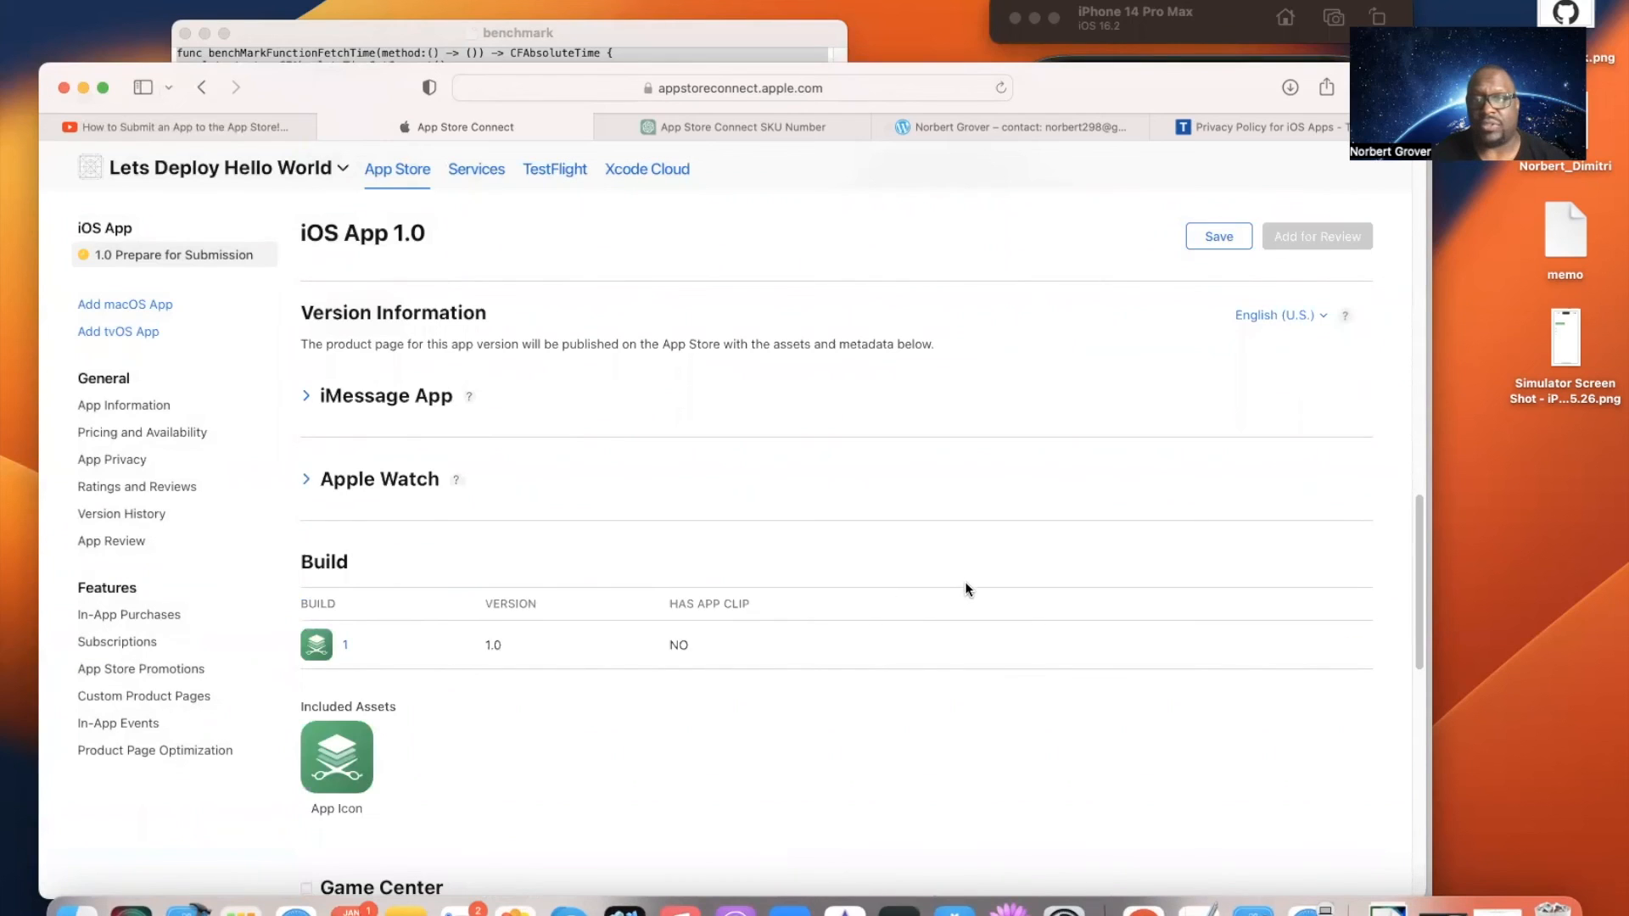
pyautogui.click(1218, 236)
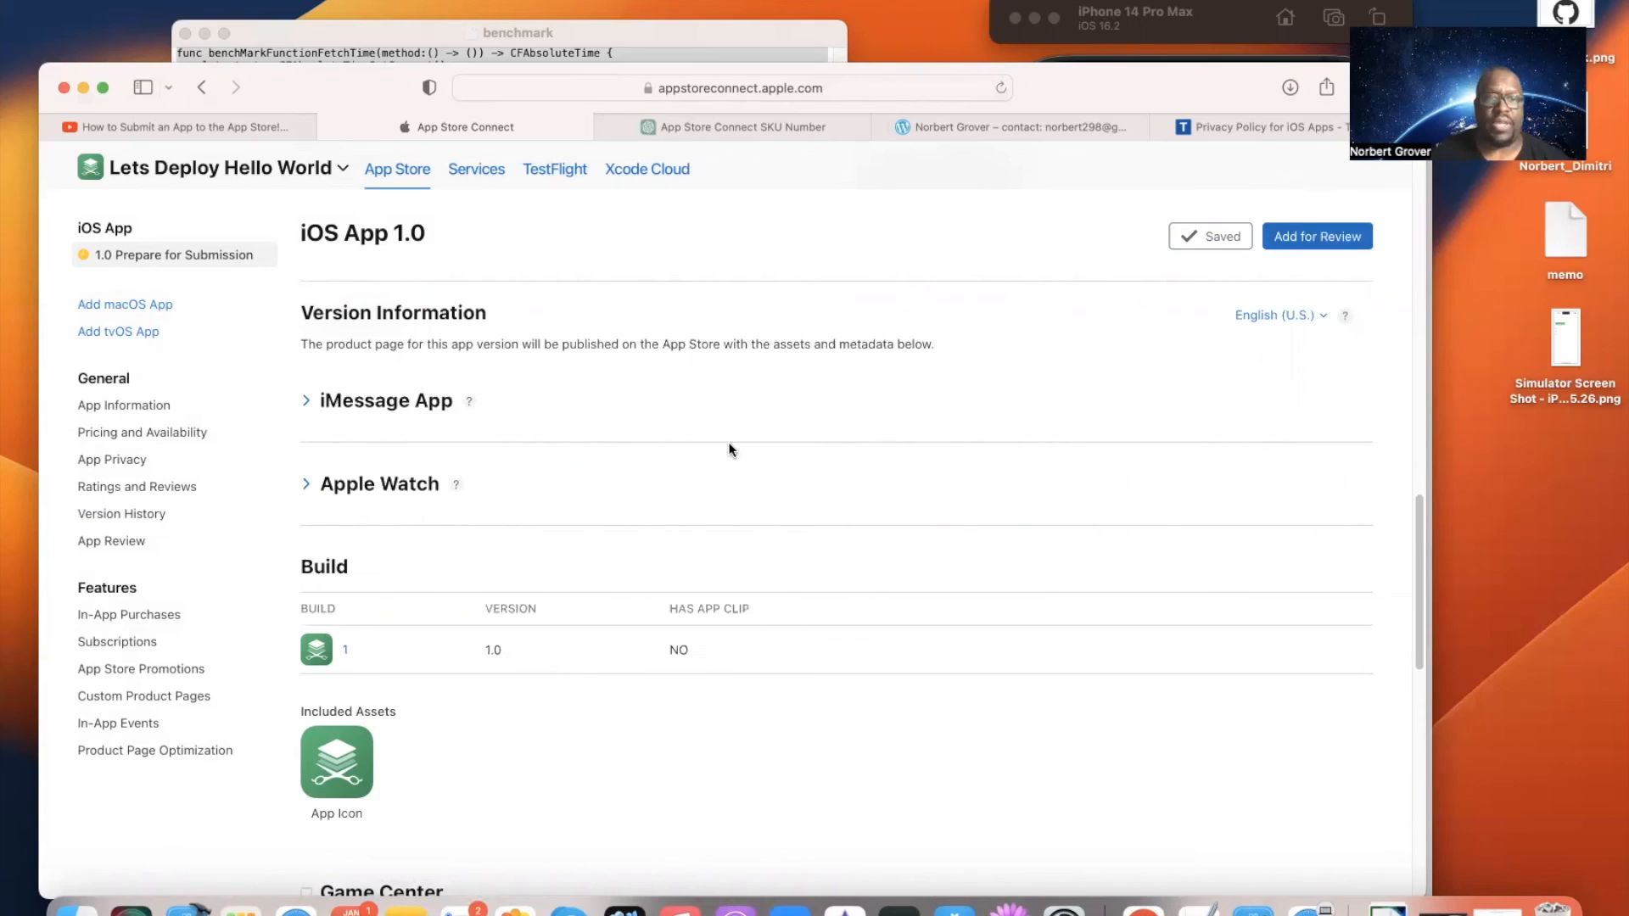
# Step: Review the App Review Information sign-in, contact and notes fields, the Version Release options, and the version's promotional text and description
pyautogui.scroll(-8, 727, 447)
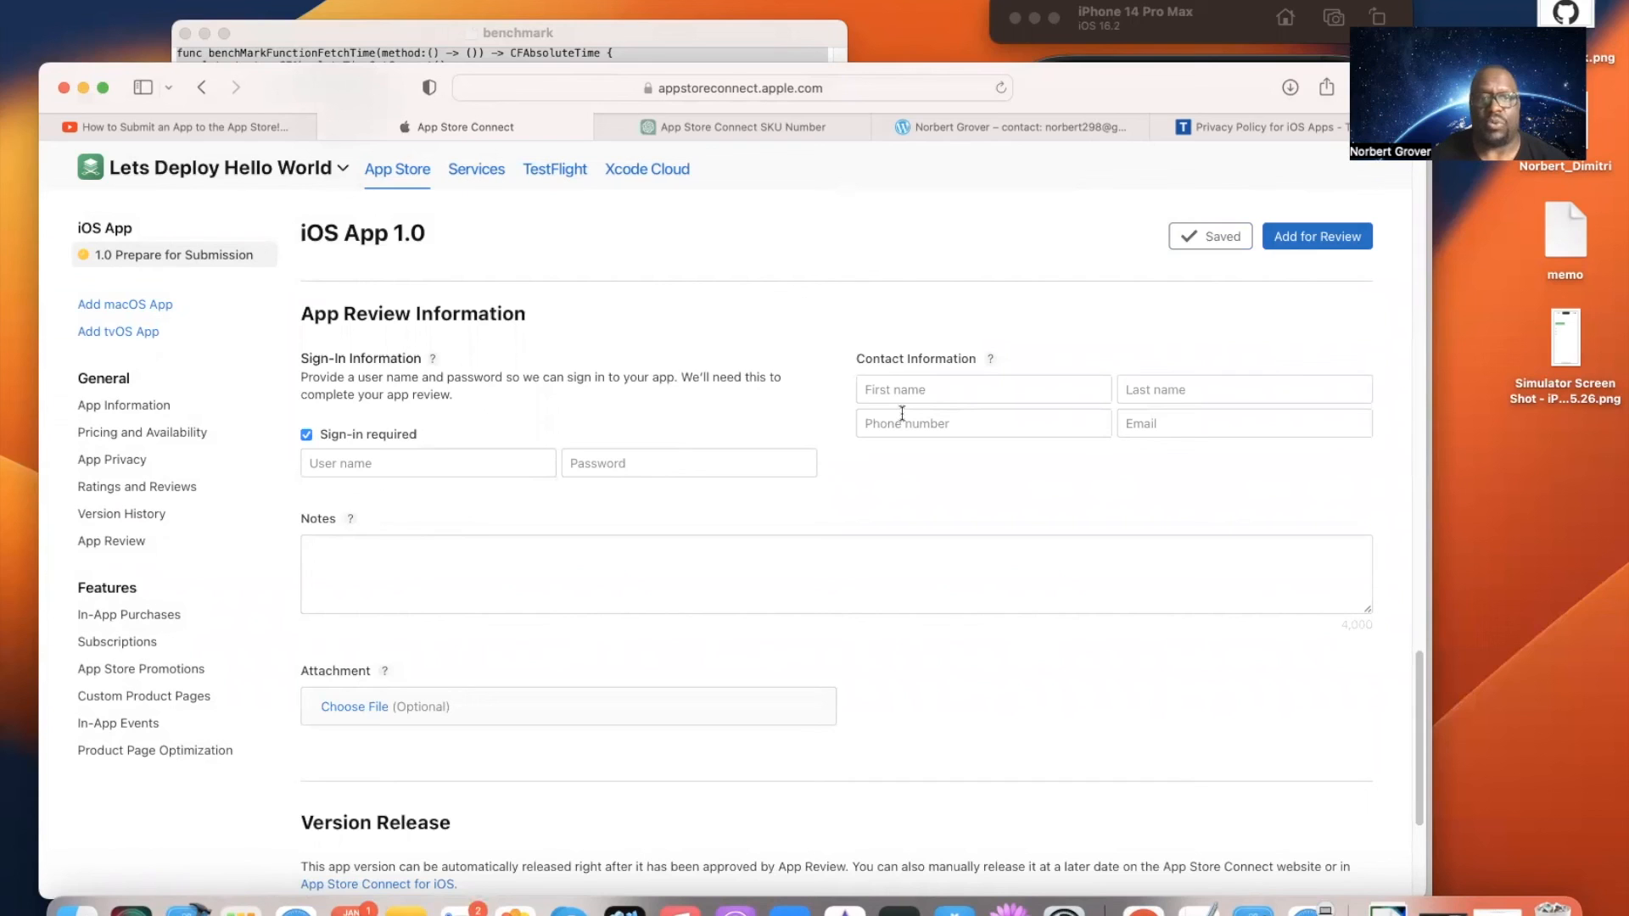
pyautogui.scroll(10, 663, 389)
pyautogui.scroll(-10, 663, 395)
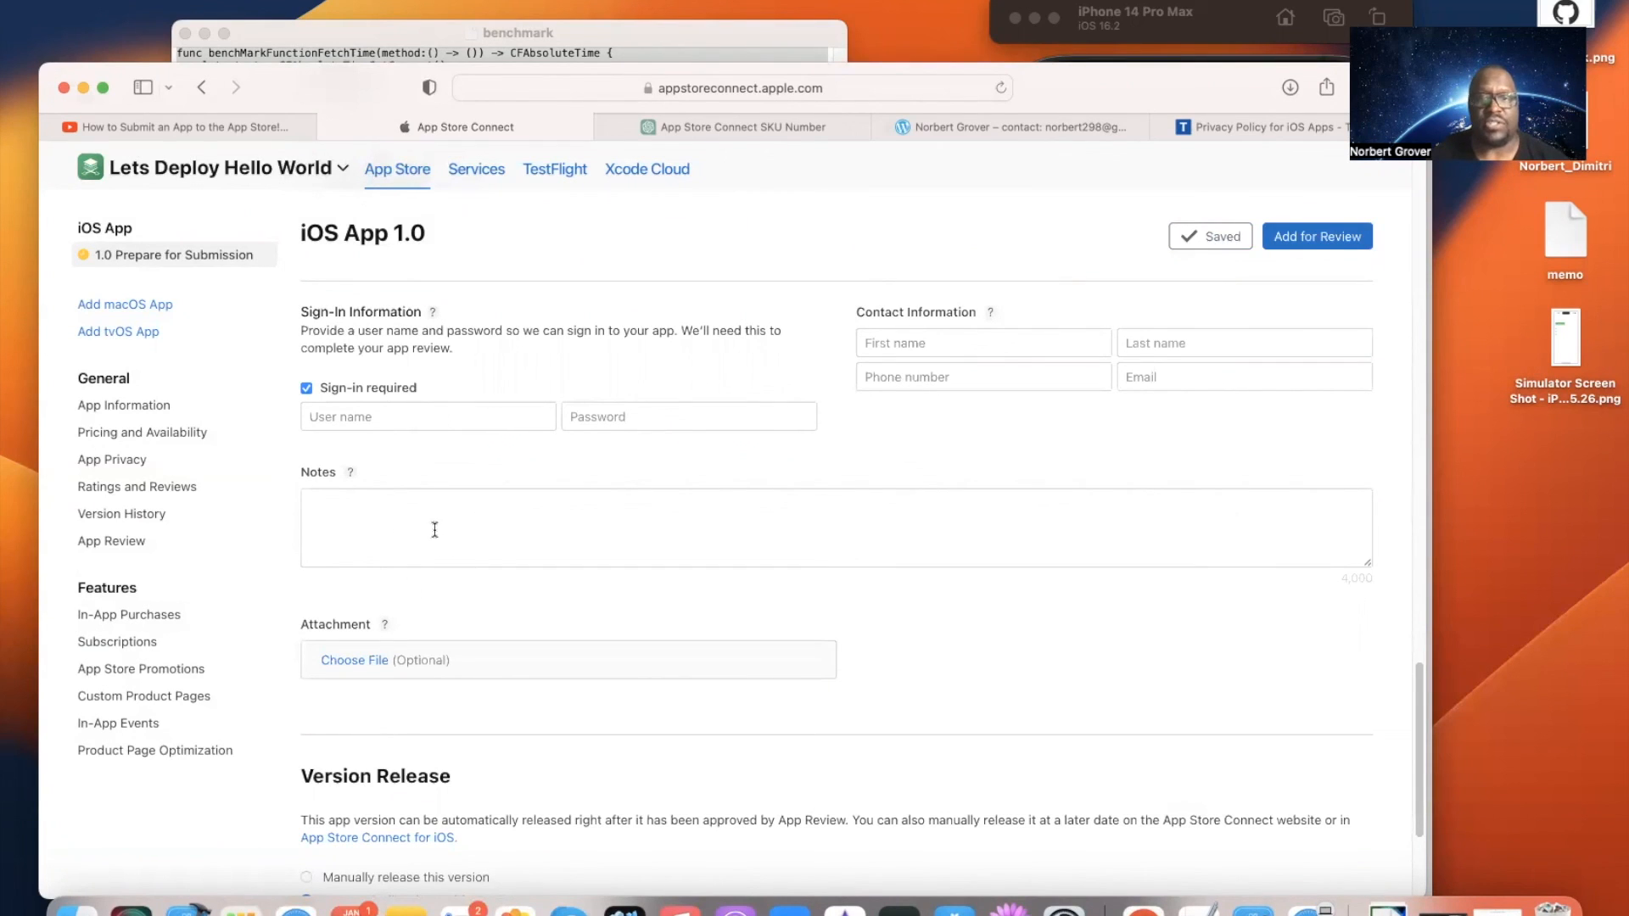
pyautogui.click(310, 506)
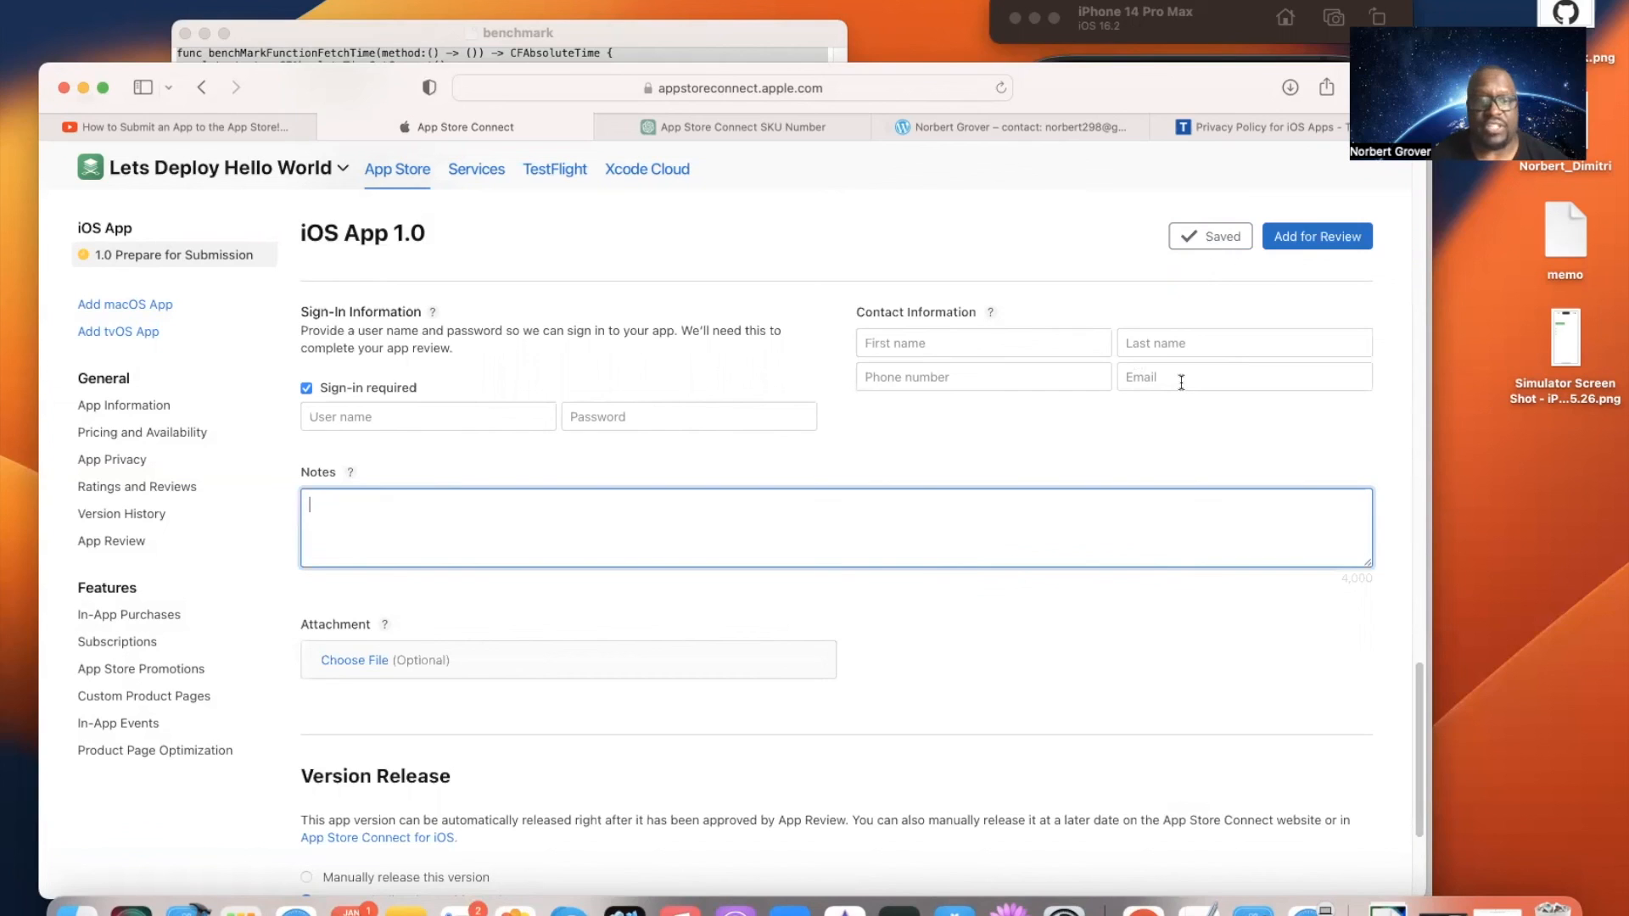
pyautogui.scroll(-1, 1001, 543)
pyautogui.scroll(-5, 1001, 543)
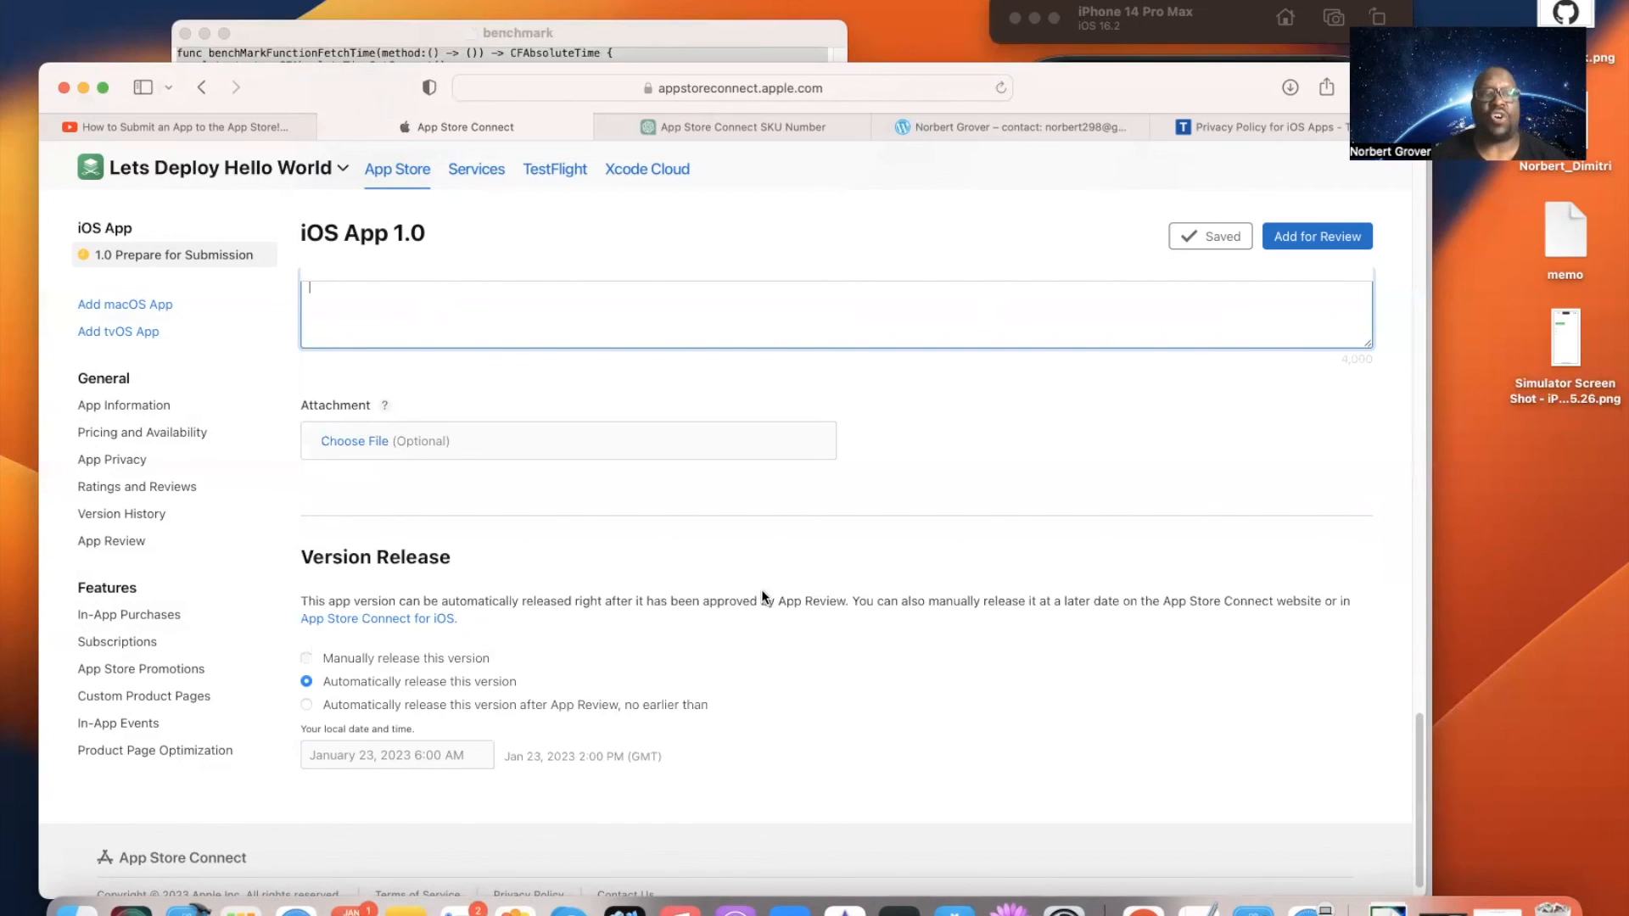
pyautogui.scroll(10, 751, 586)
pyautogui.scroll(6, 751, 586)
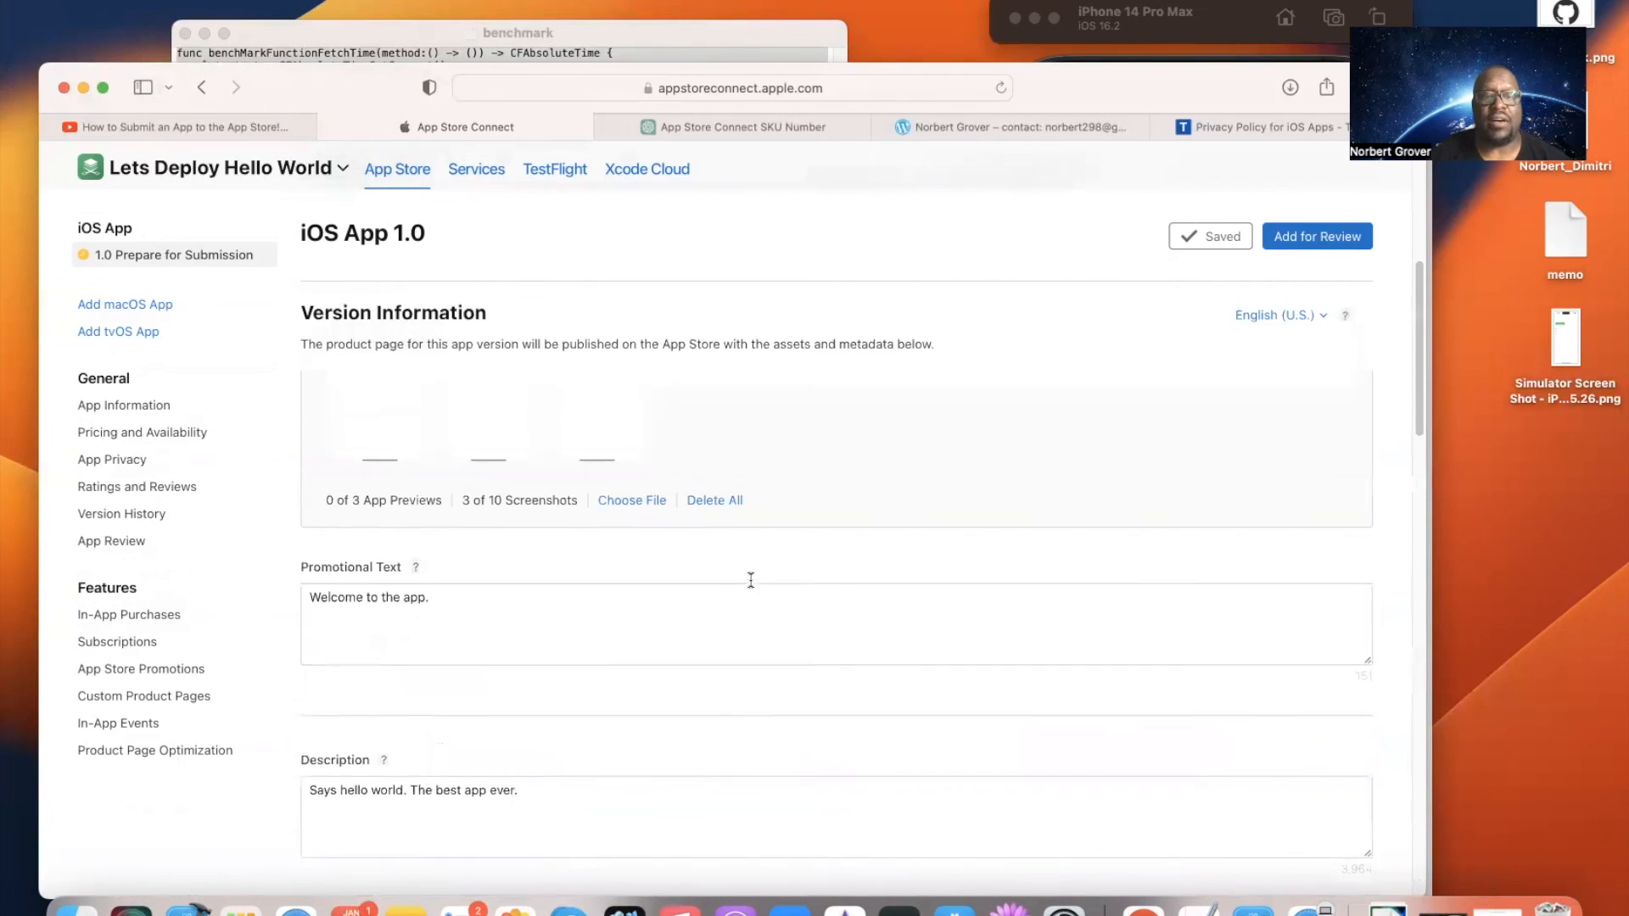